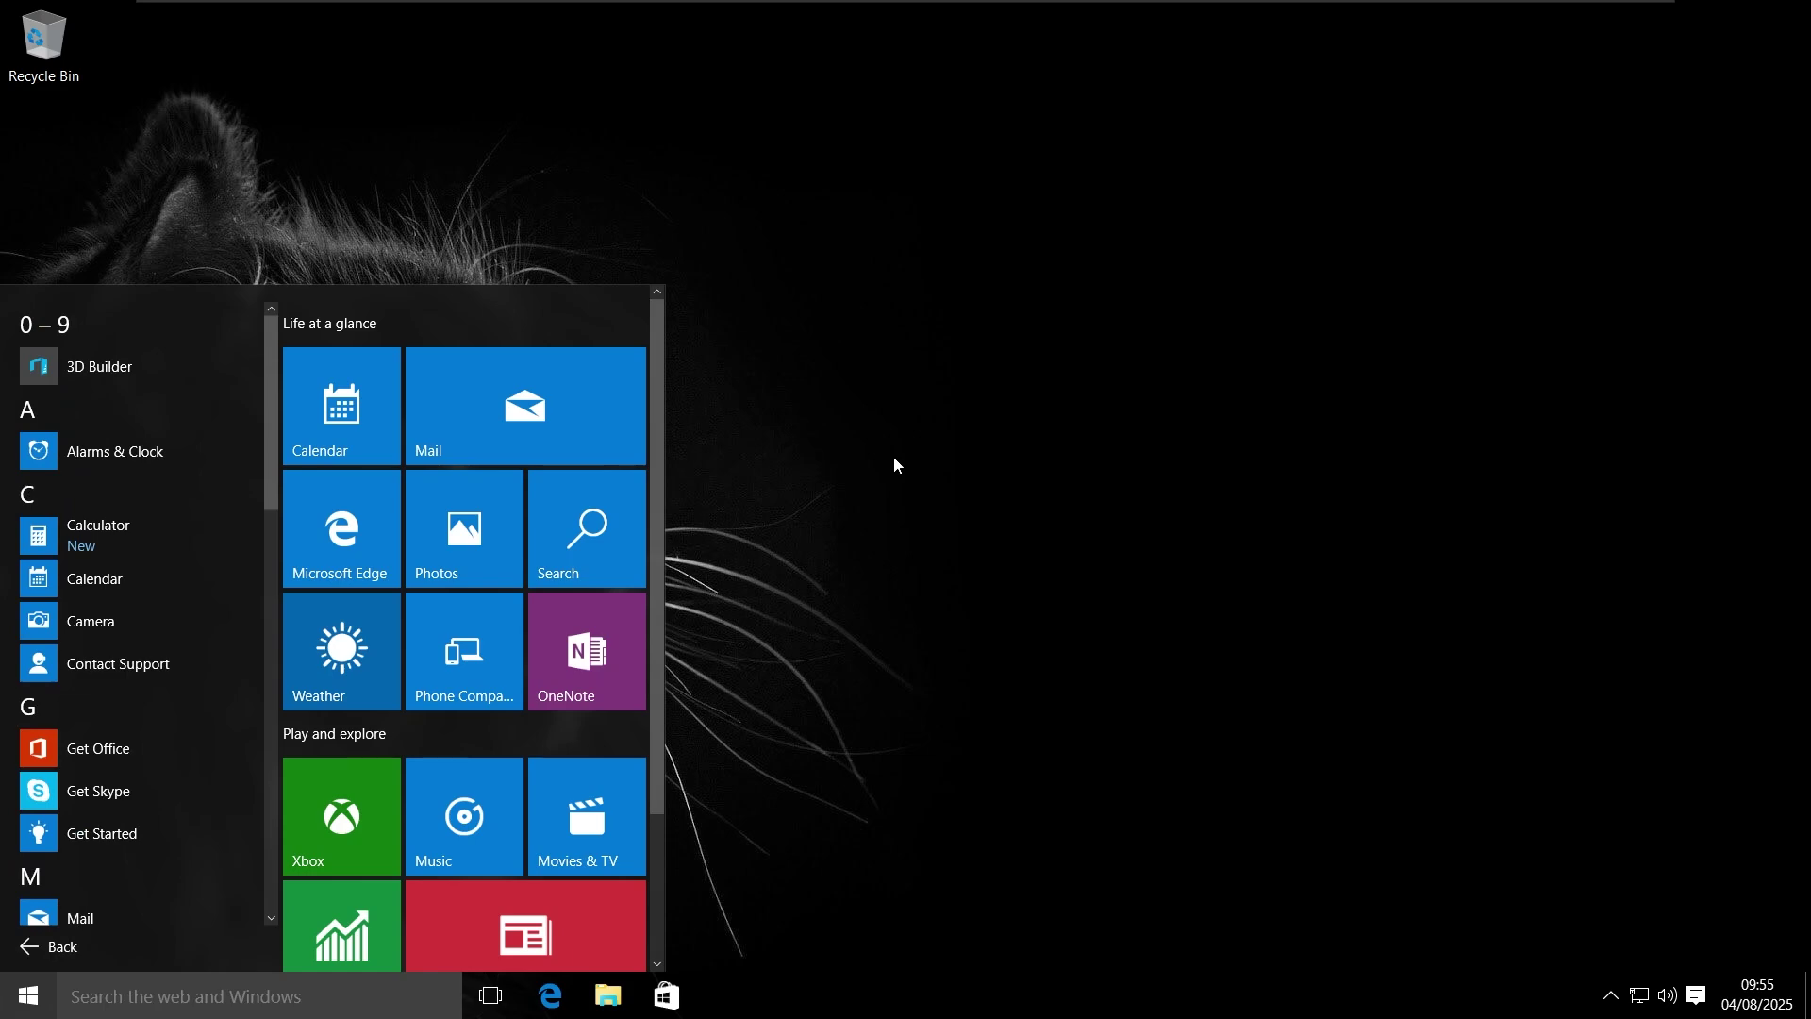
Step: Check the installed Windows version by running winver, and close the About Windows dialog
left_click(896, 465)
key("super")
type("winver")
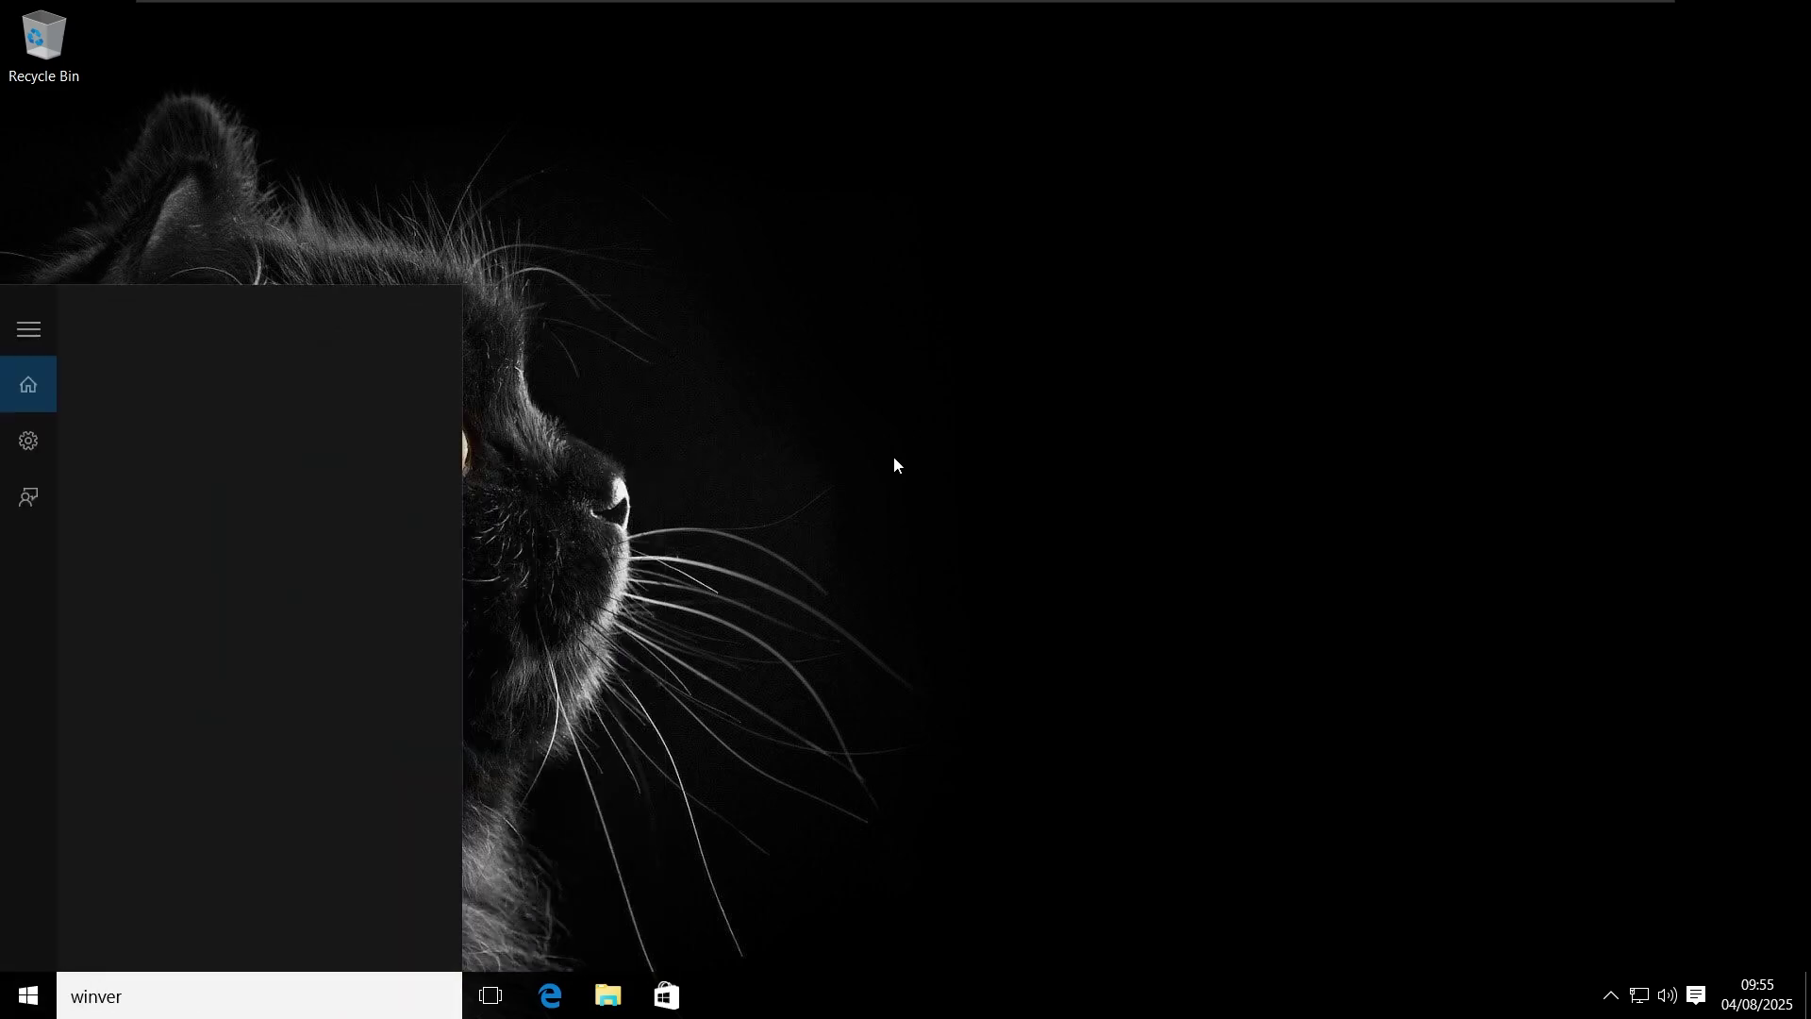
key("Return")
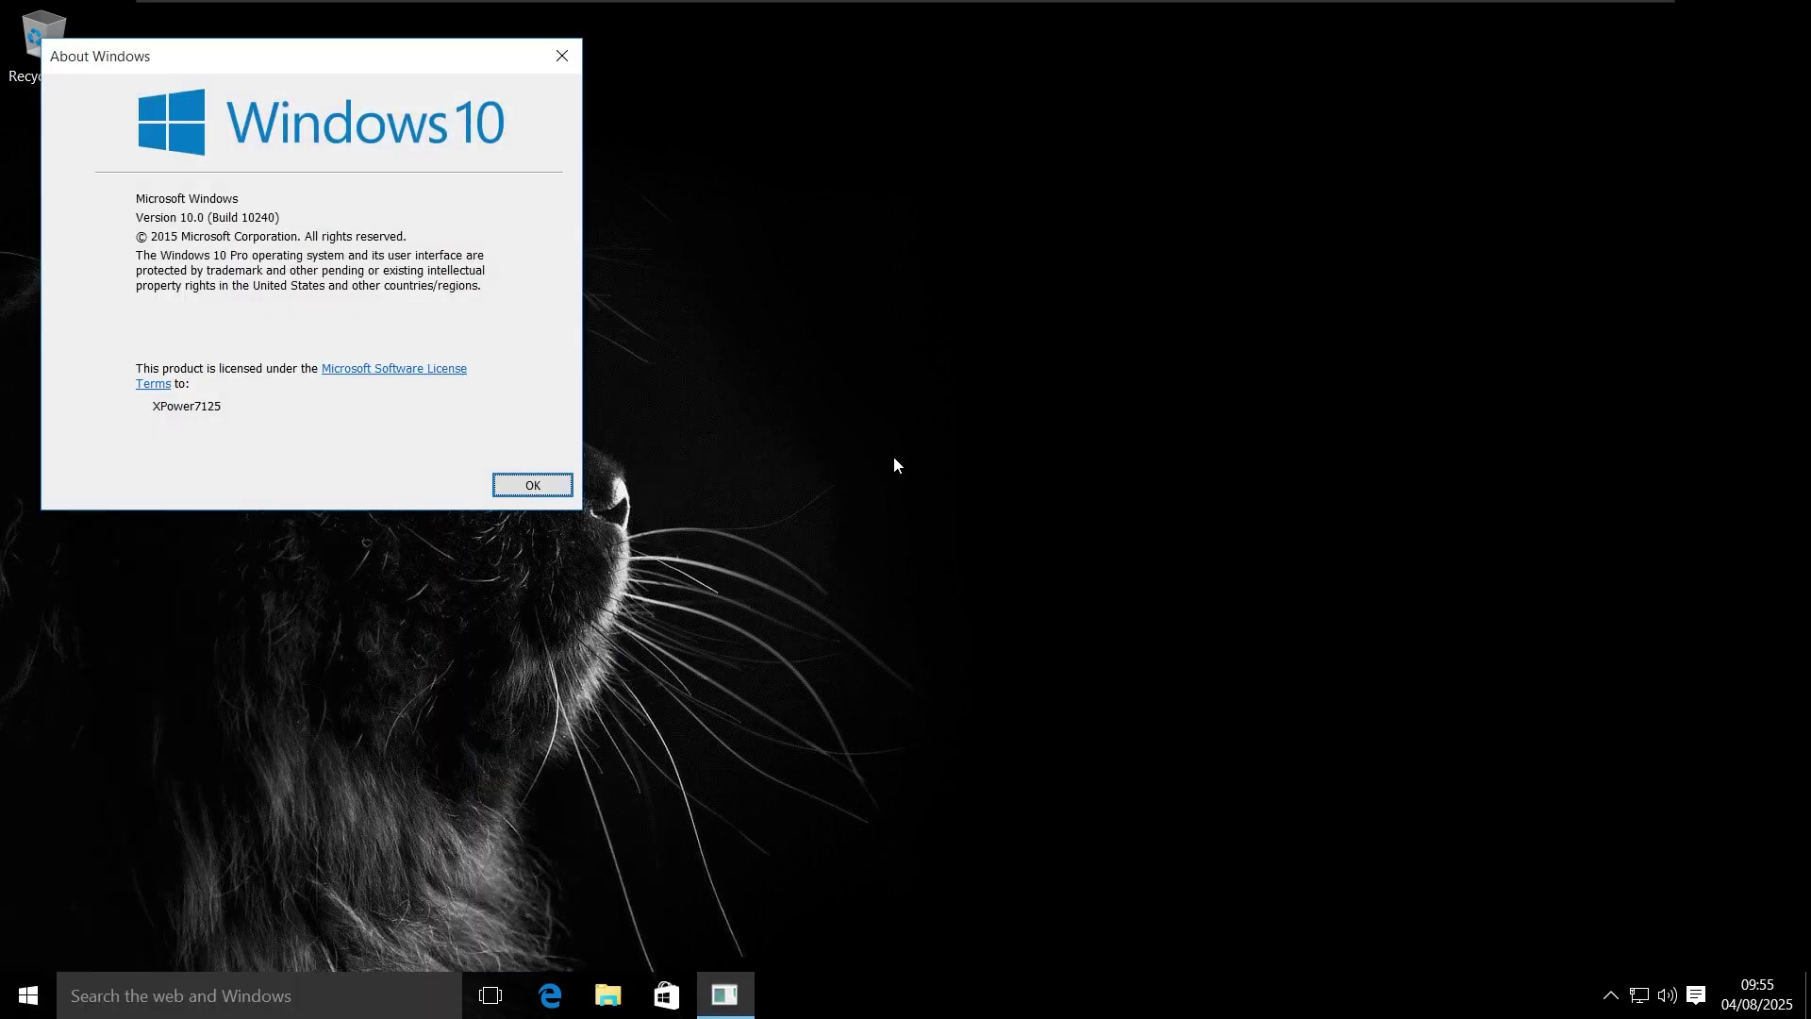
key("Return")
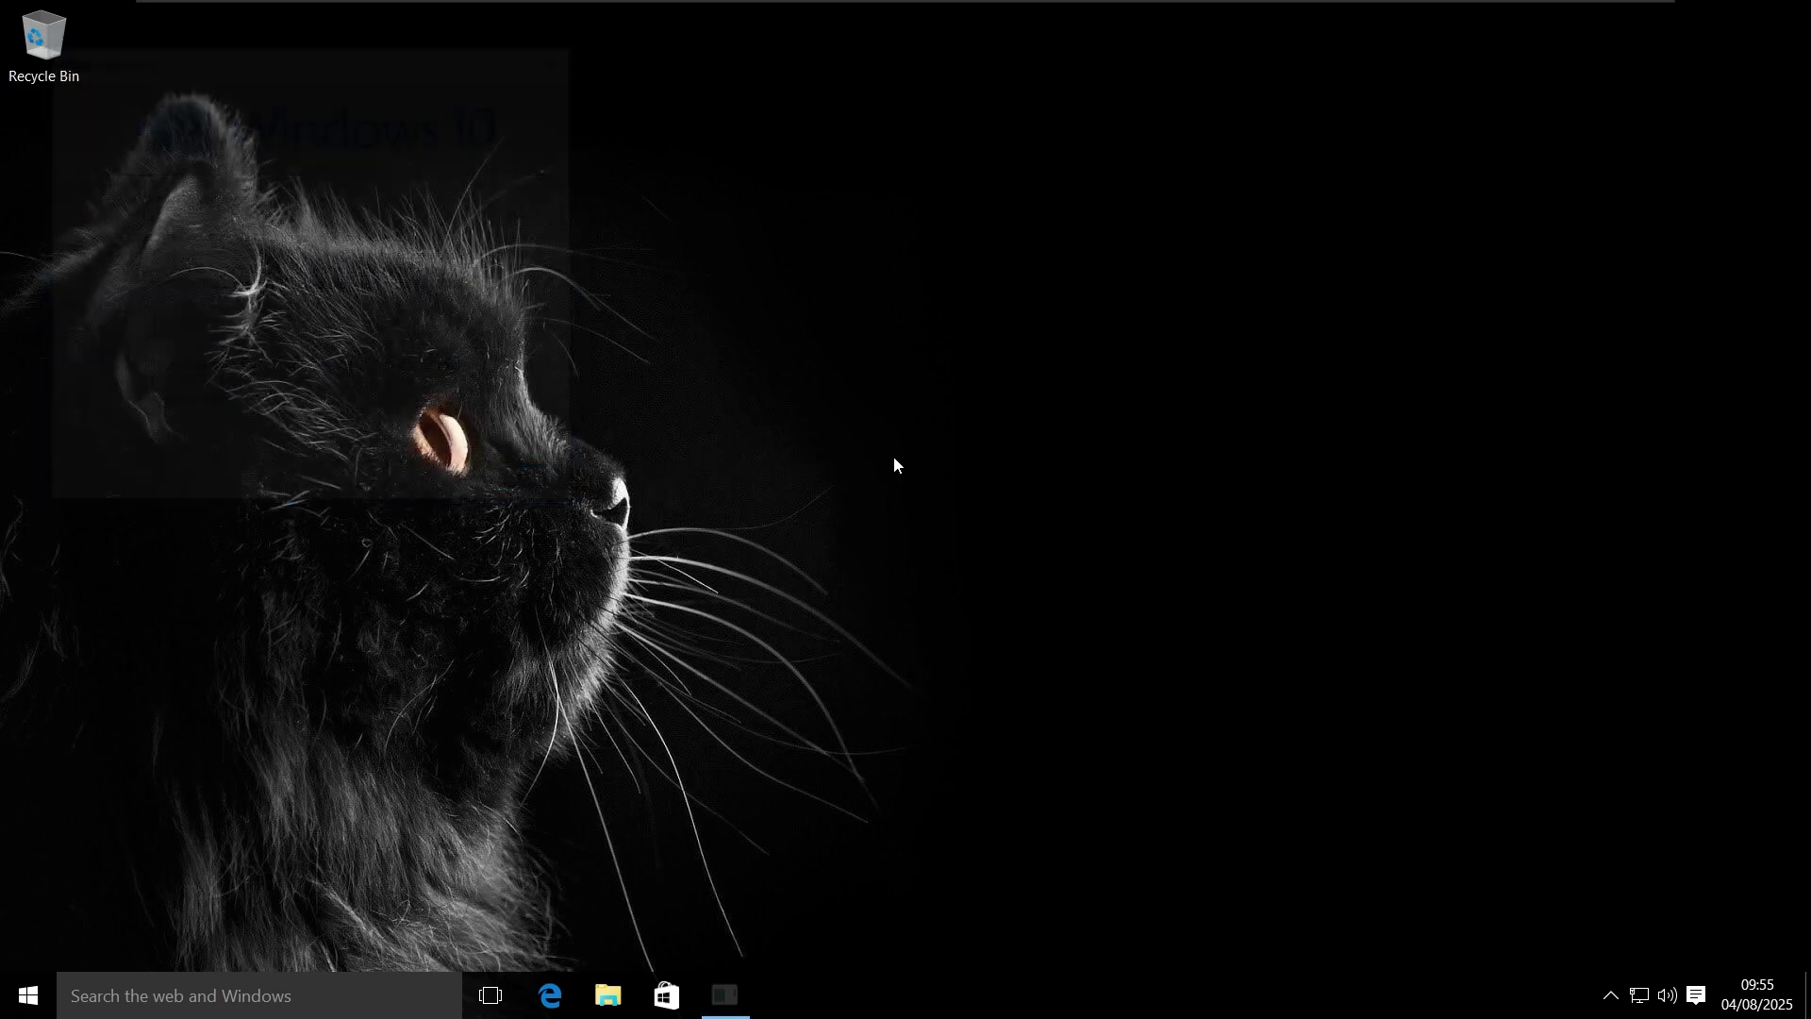
Step: Open Microsoft Edge with a new blank tab
key("super+2")
left_click(517, 79)
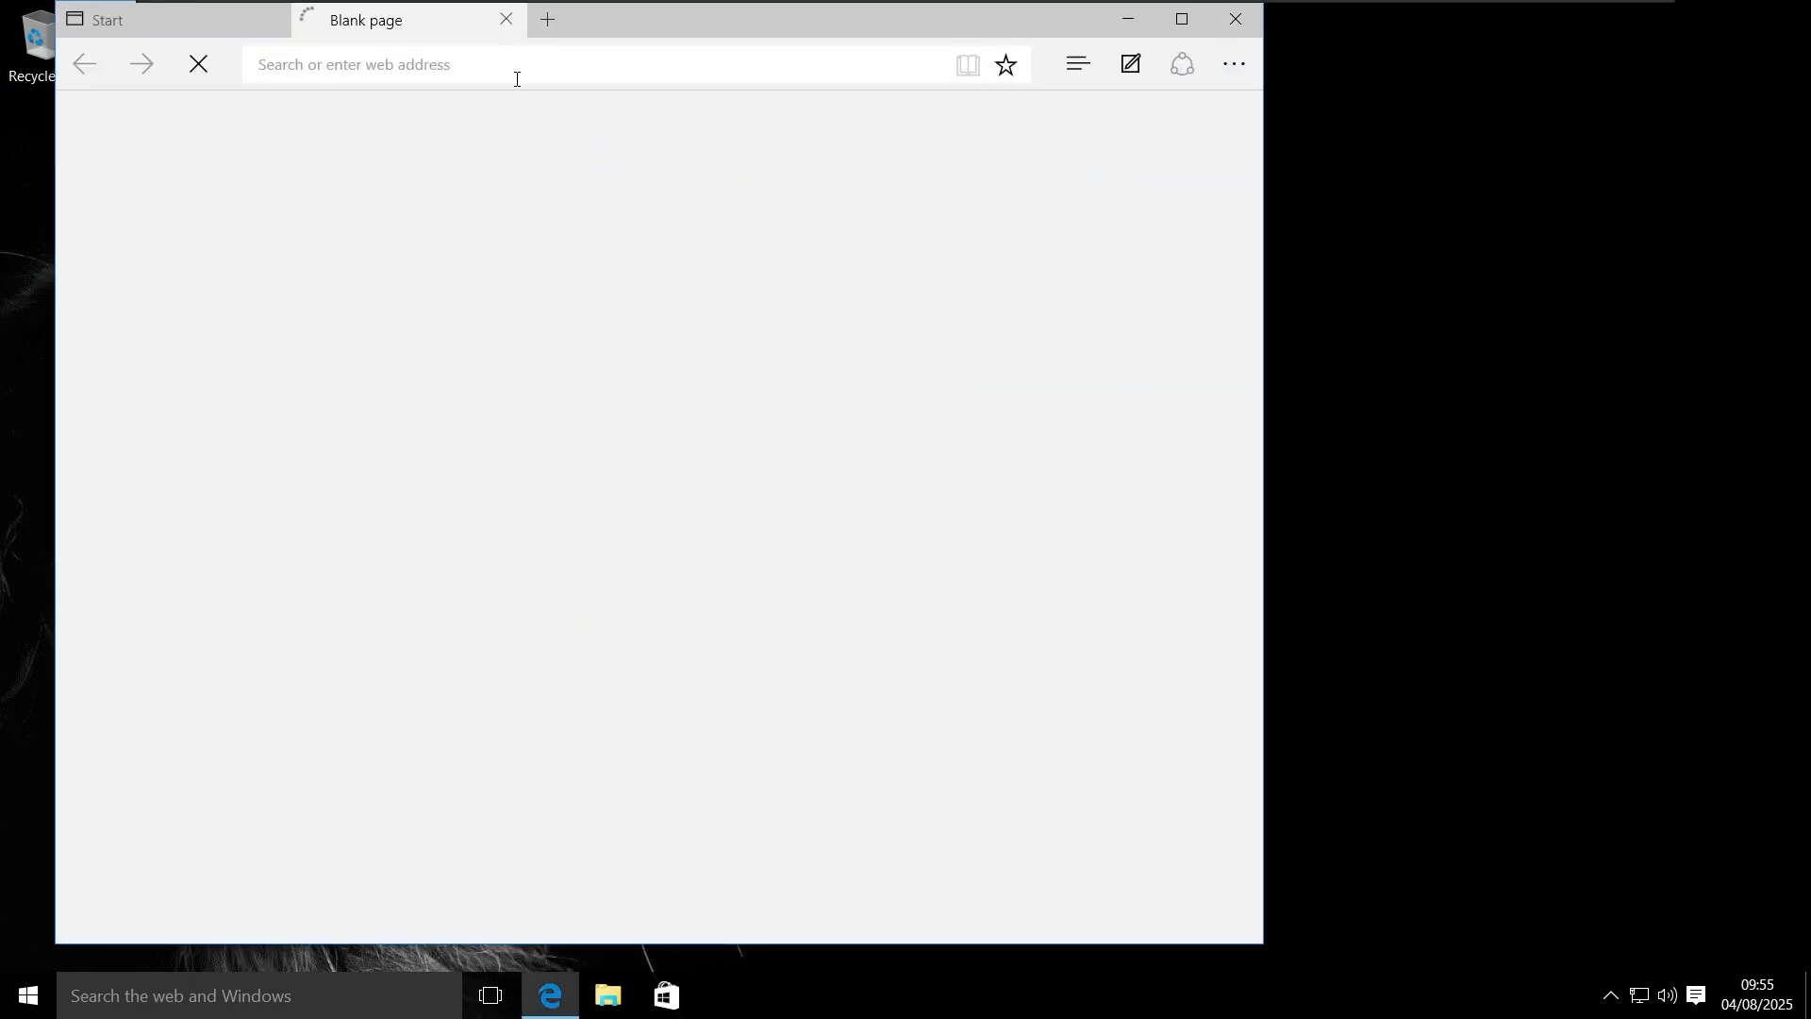
Step: Show the desktop, check the Windows version again in About Windows, and close the dialog
key("super+d")
key("super+r")
key("Return")
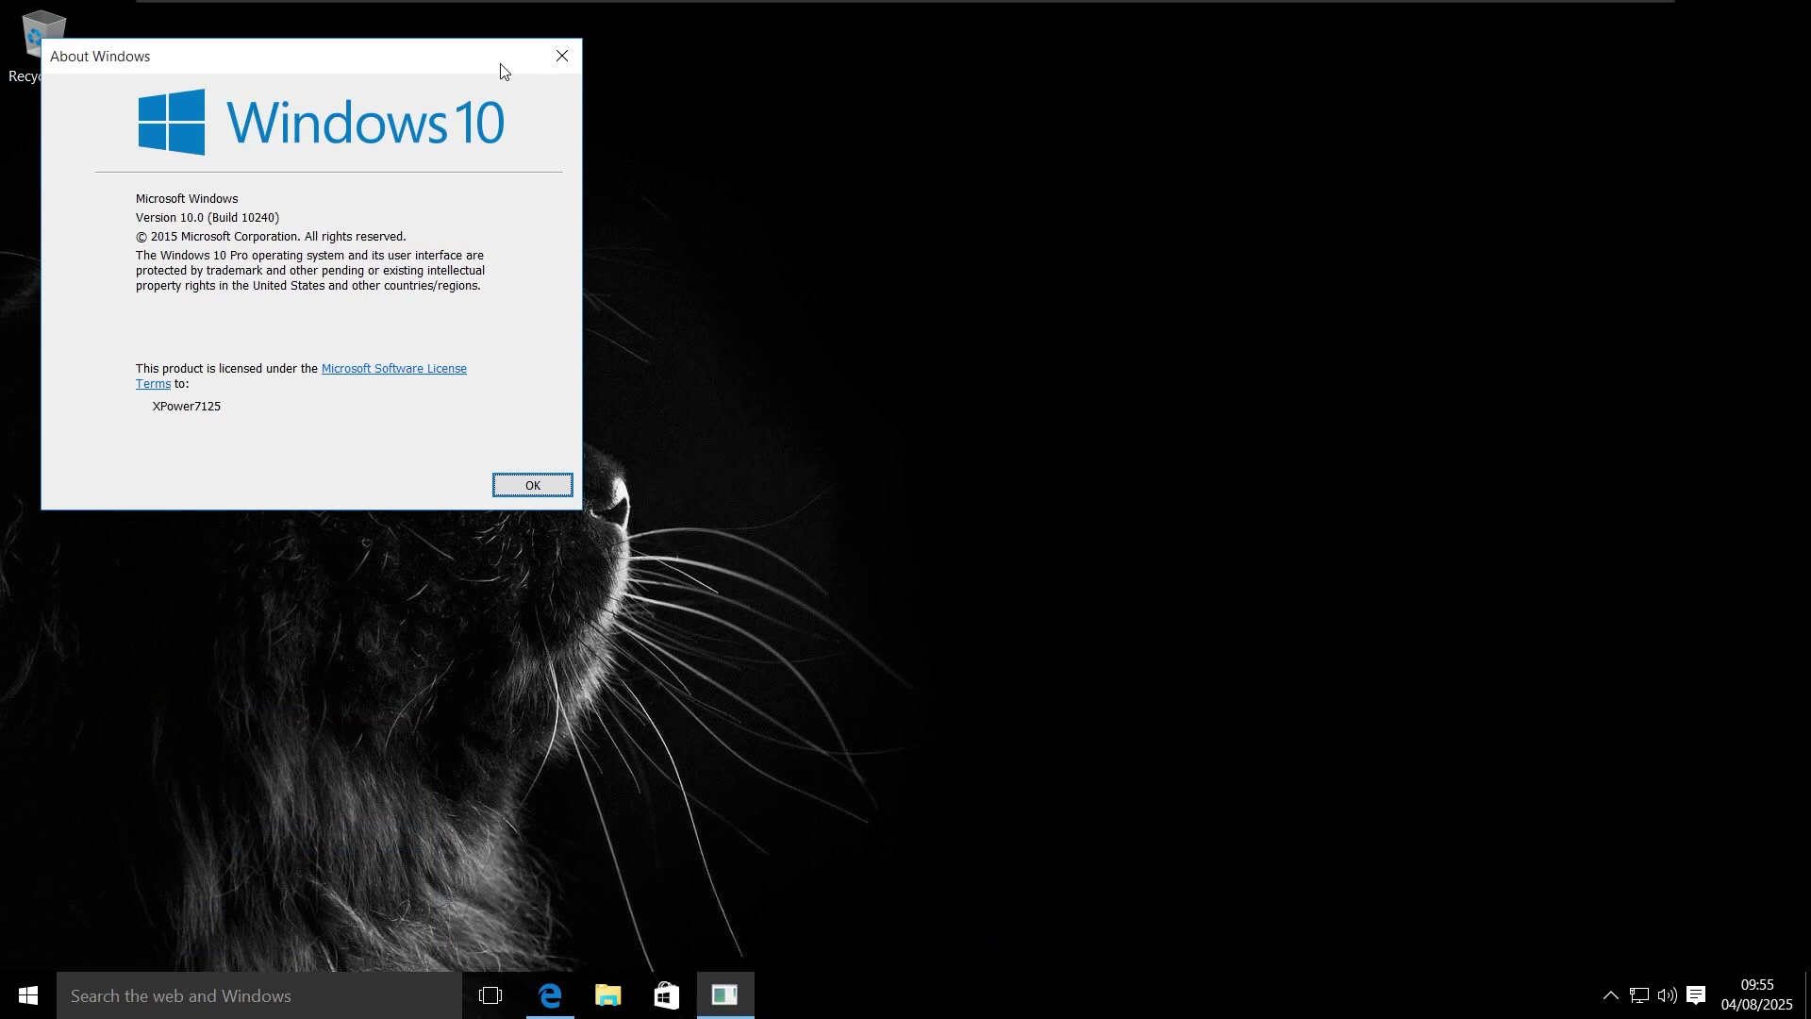
key("Return")
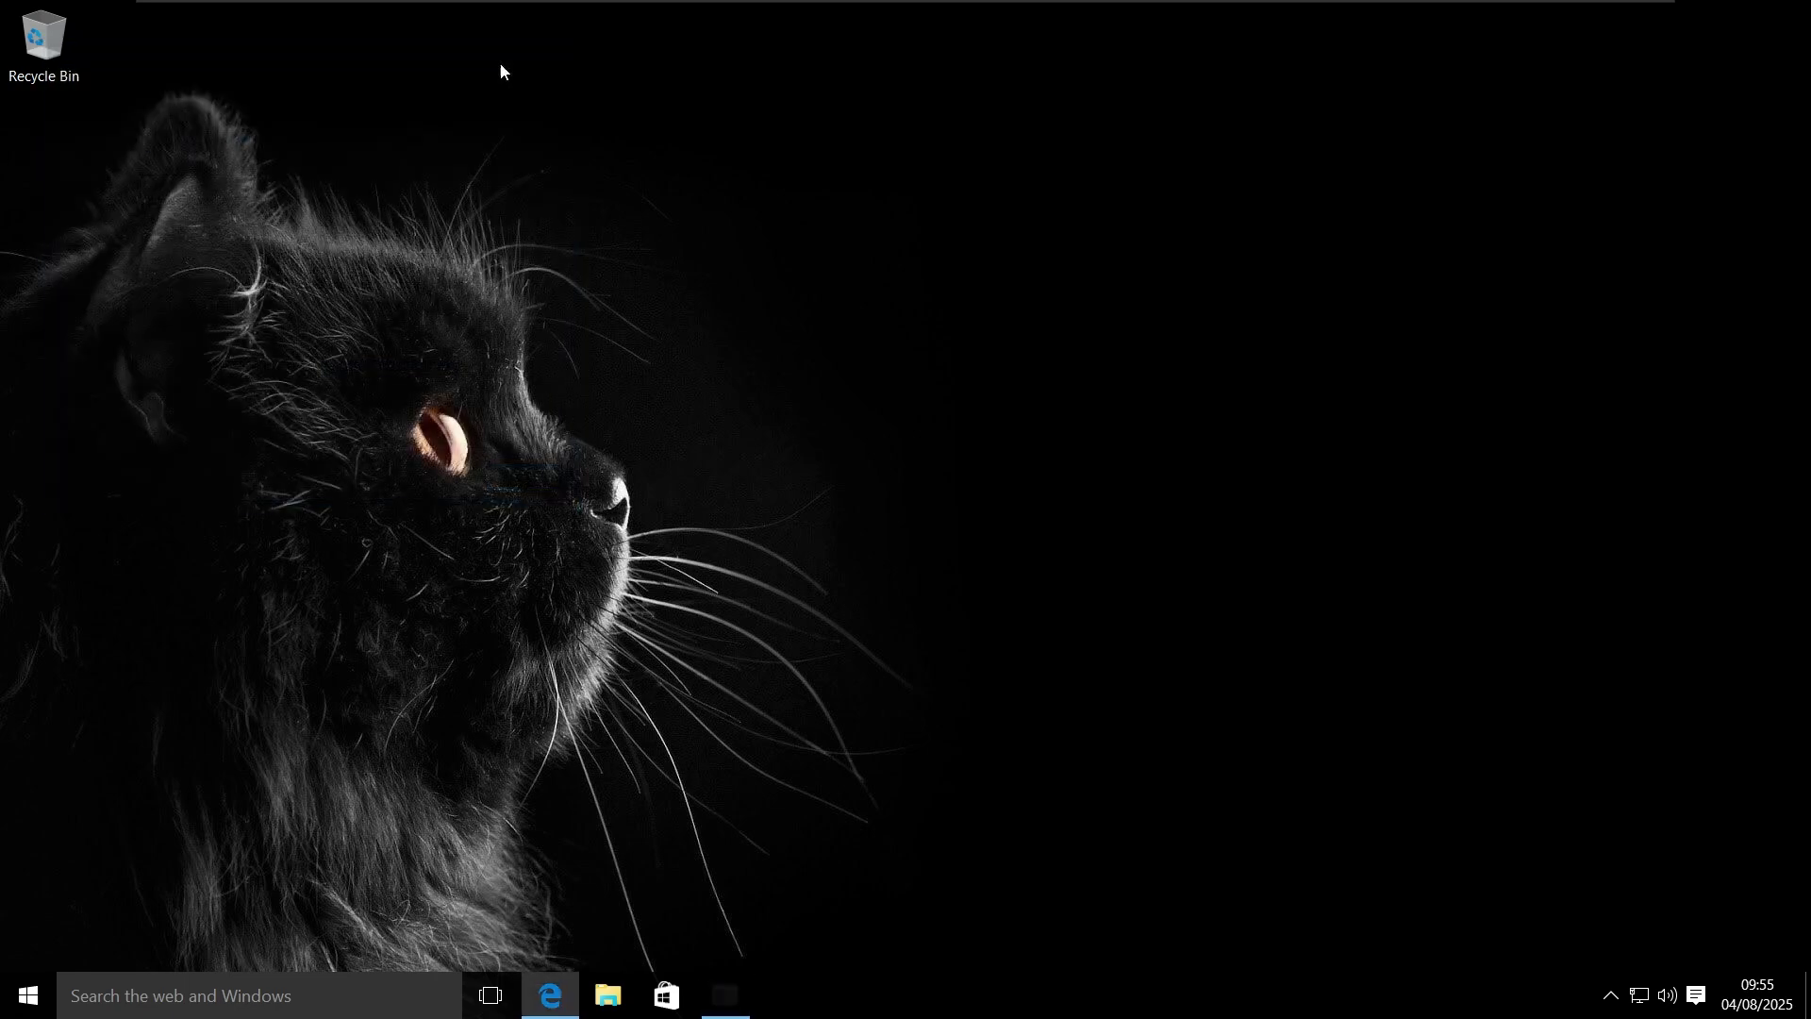
Step: Return to Microsoft Edge, close the blank tab, and search the web for "zen browser"
key("alt+Tab")
key("ctrl+w")
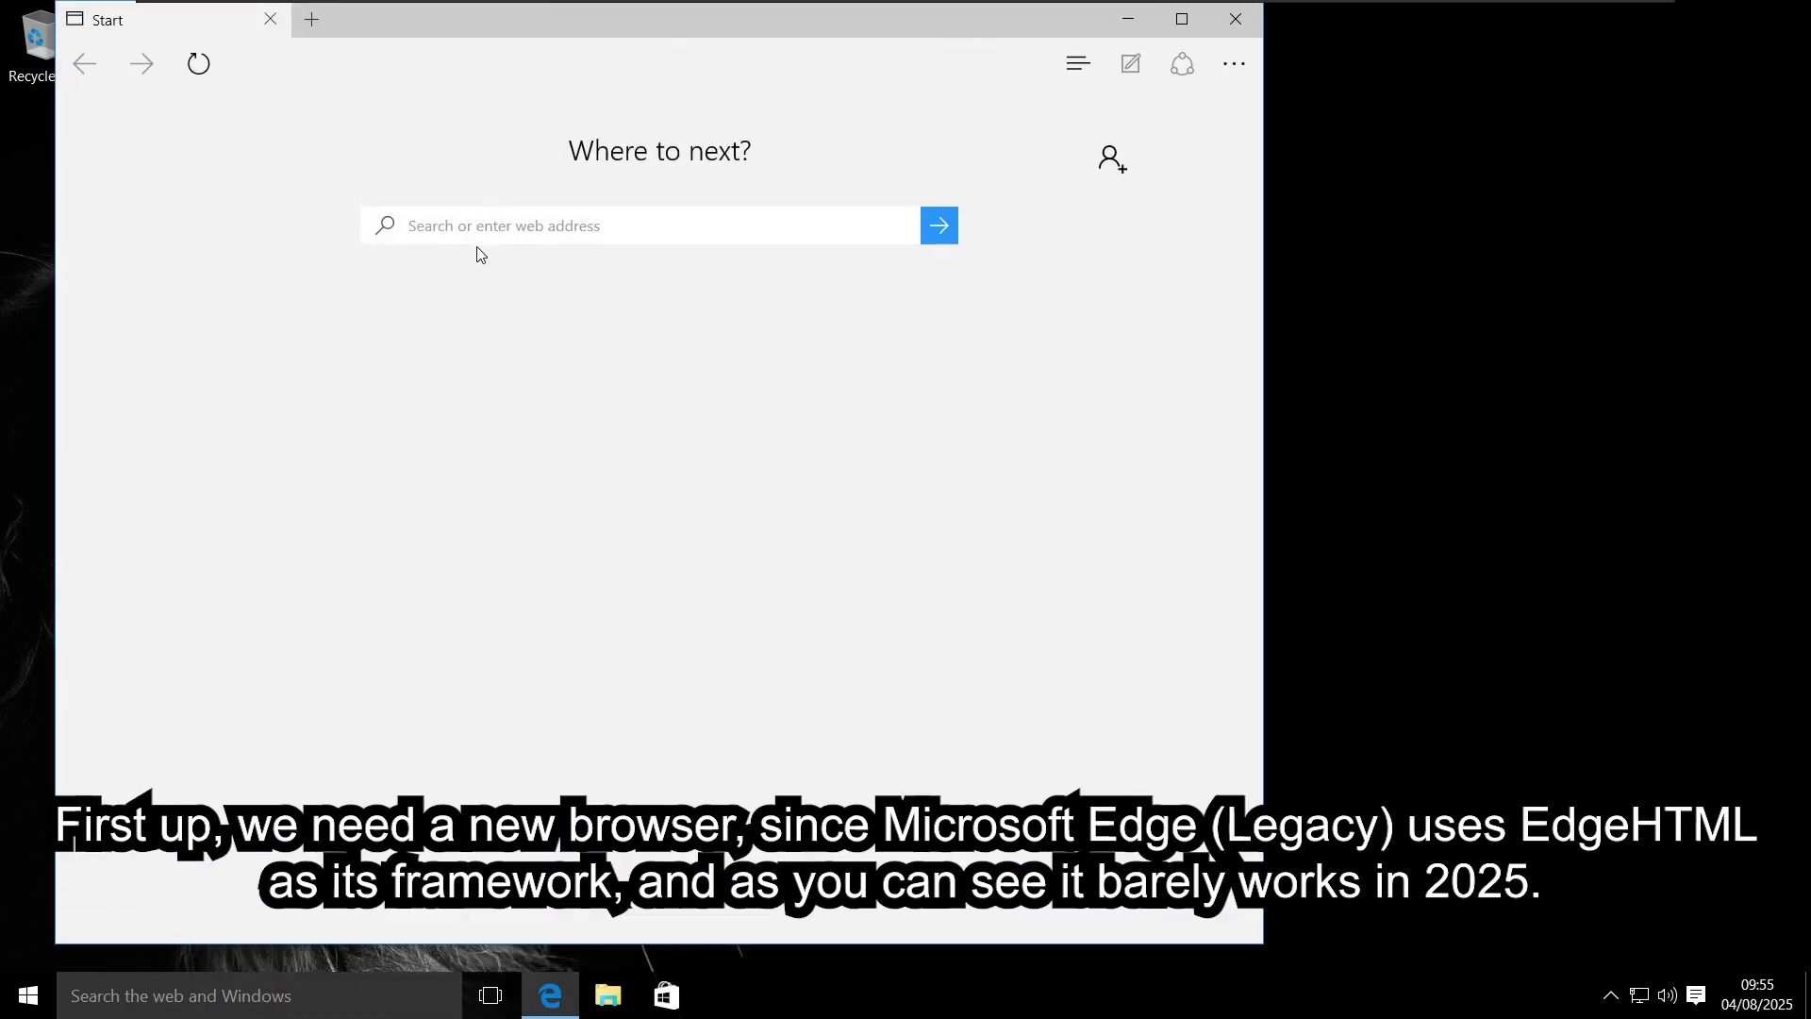
type("zen browser")
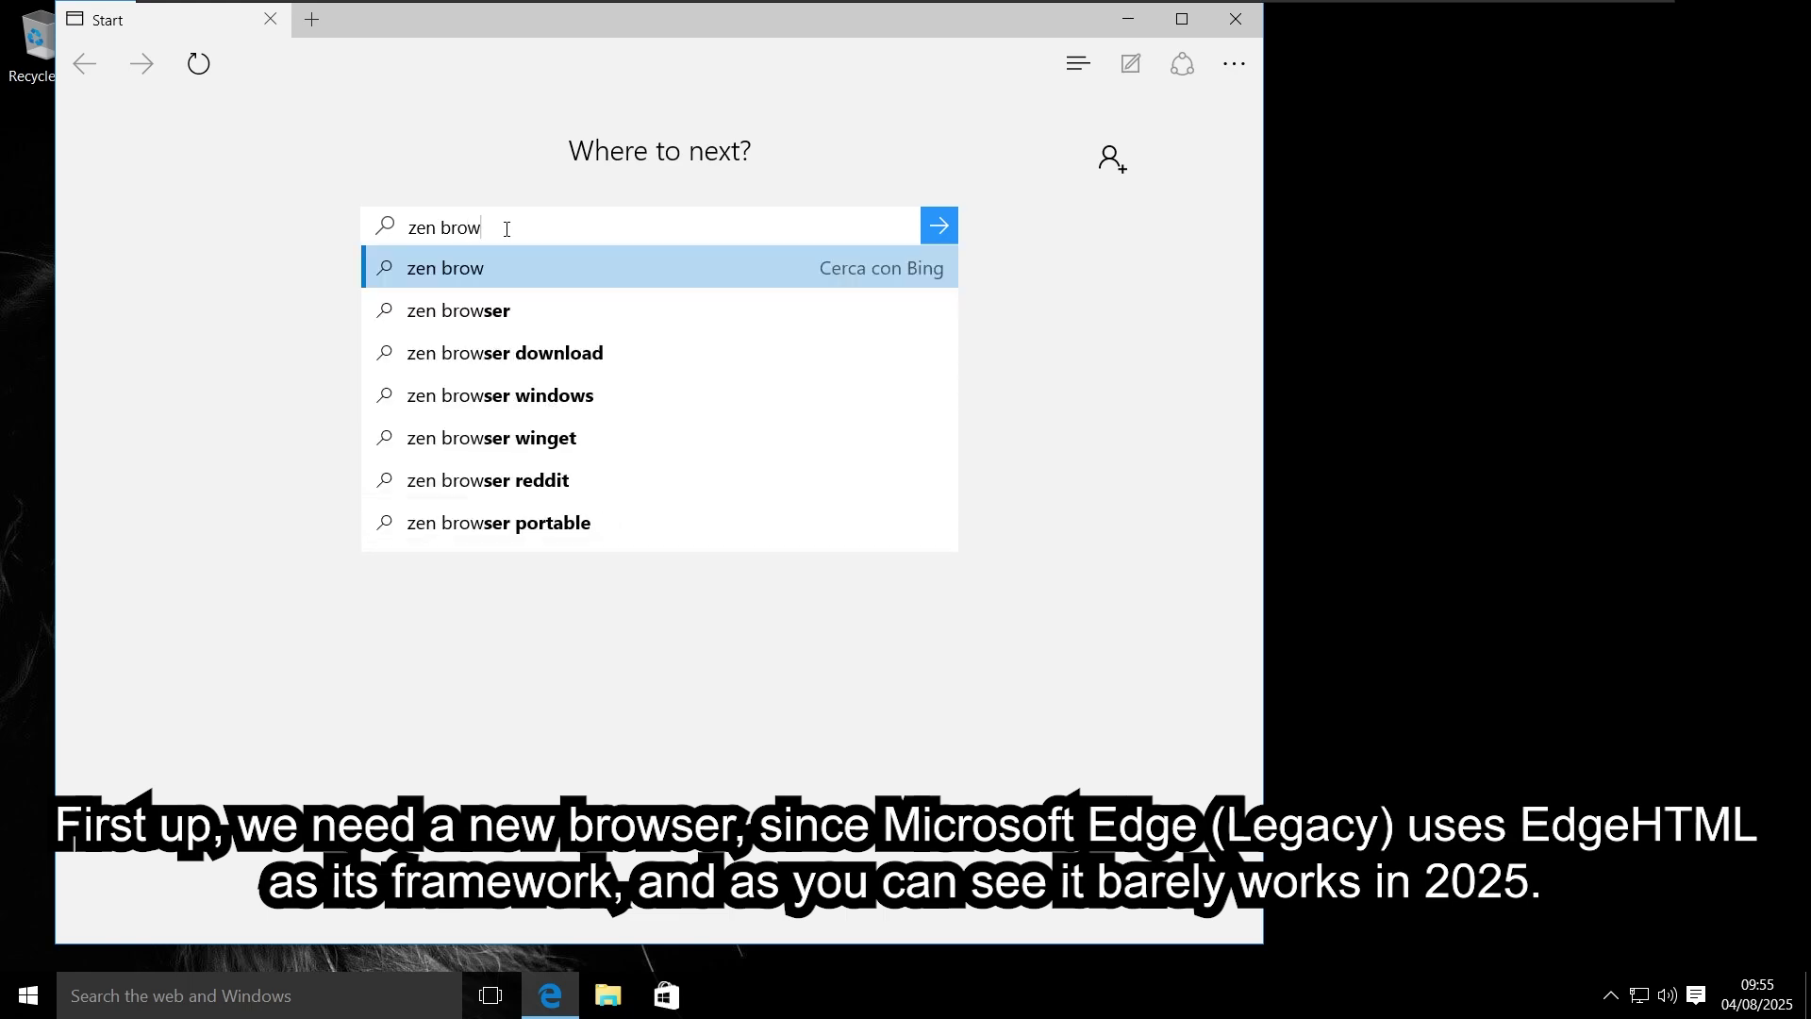
key("Return")
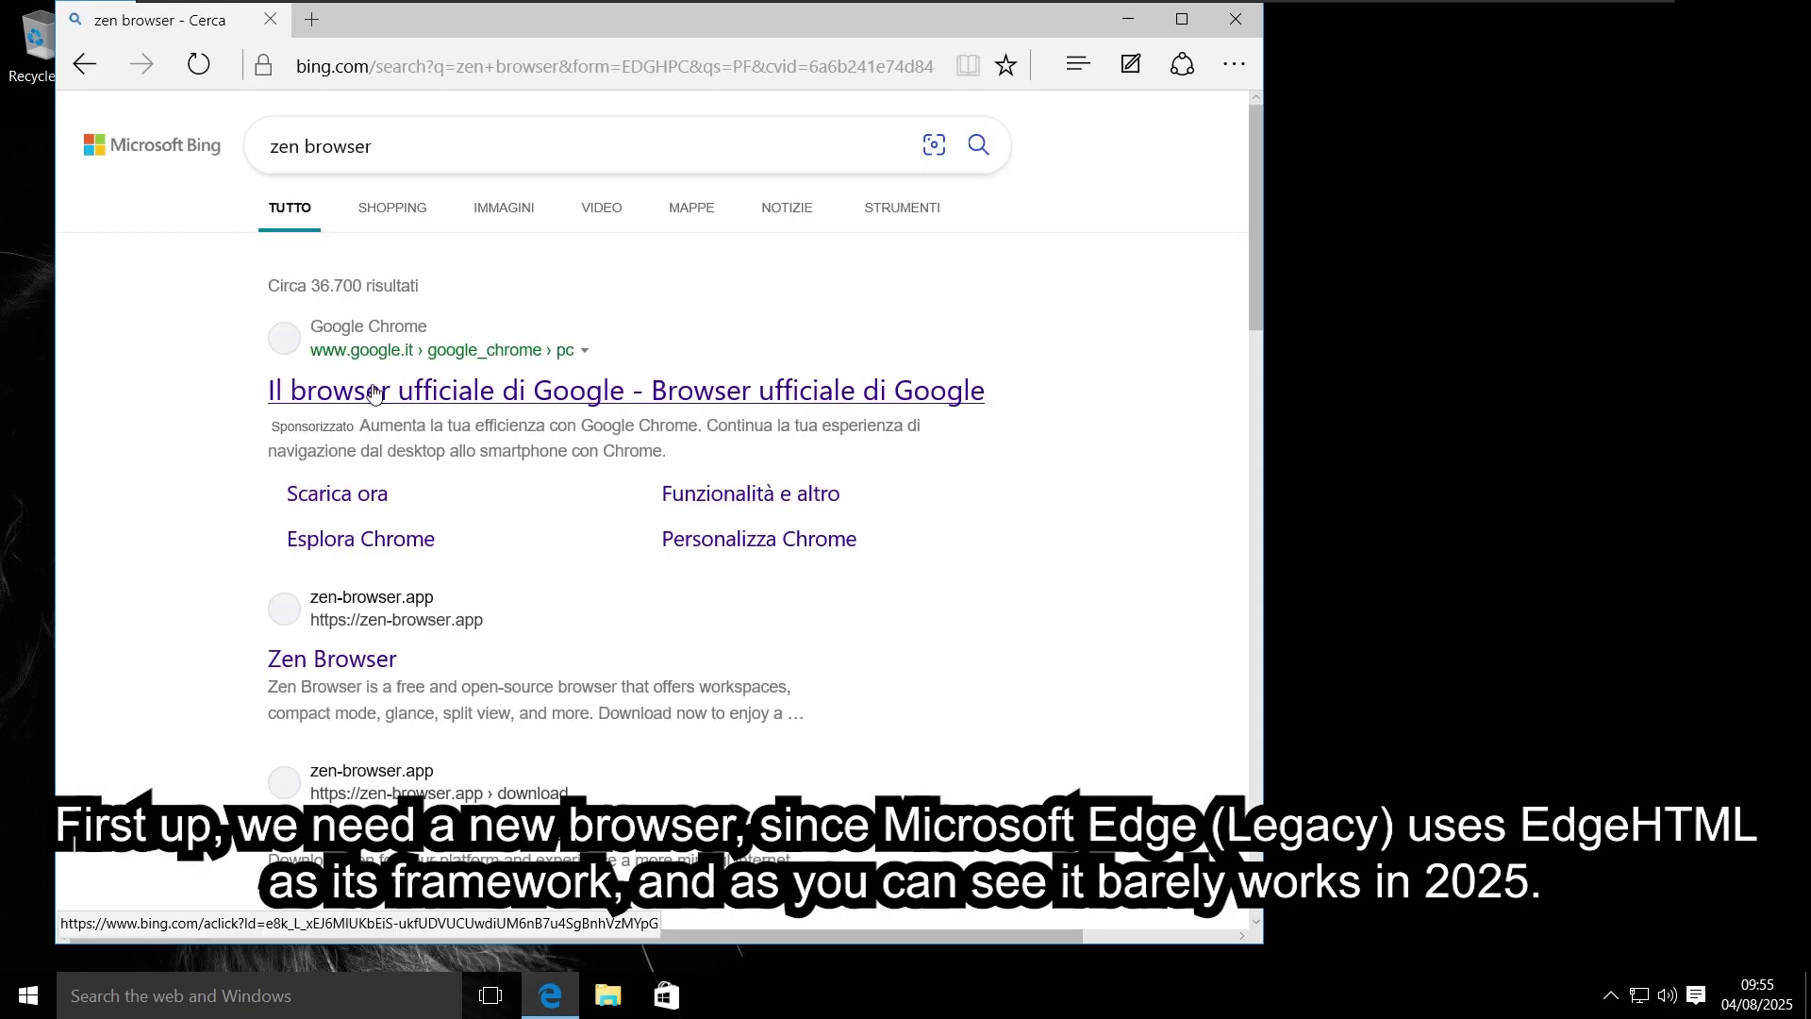
Step: Open the Zen Browser site at zen-browser.app from the search results
left_click(376, 391)
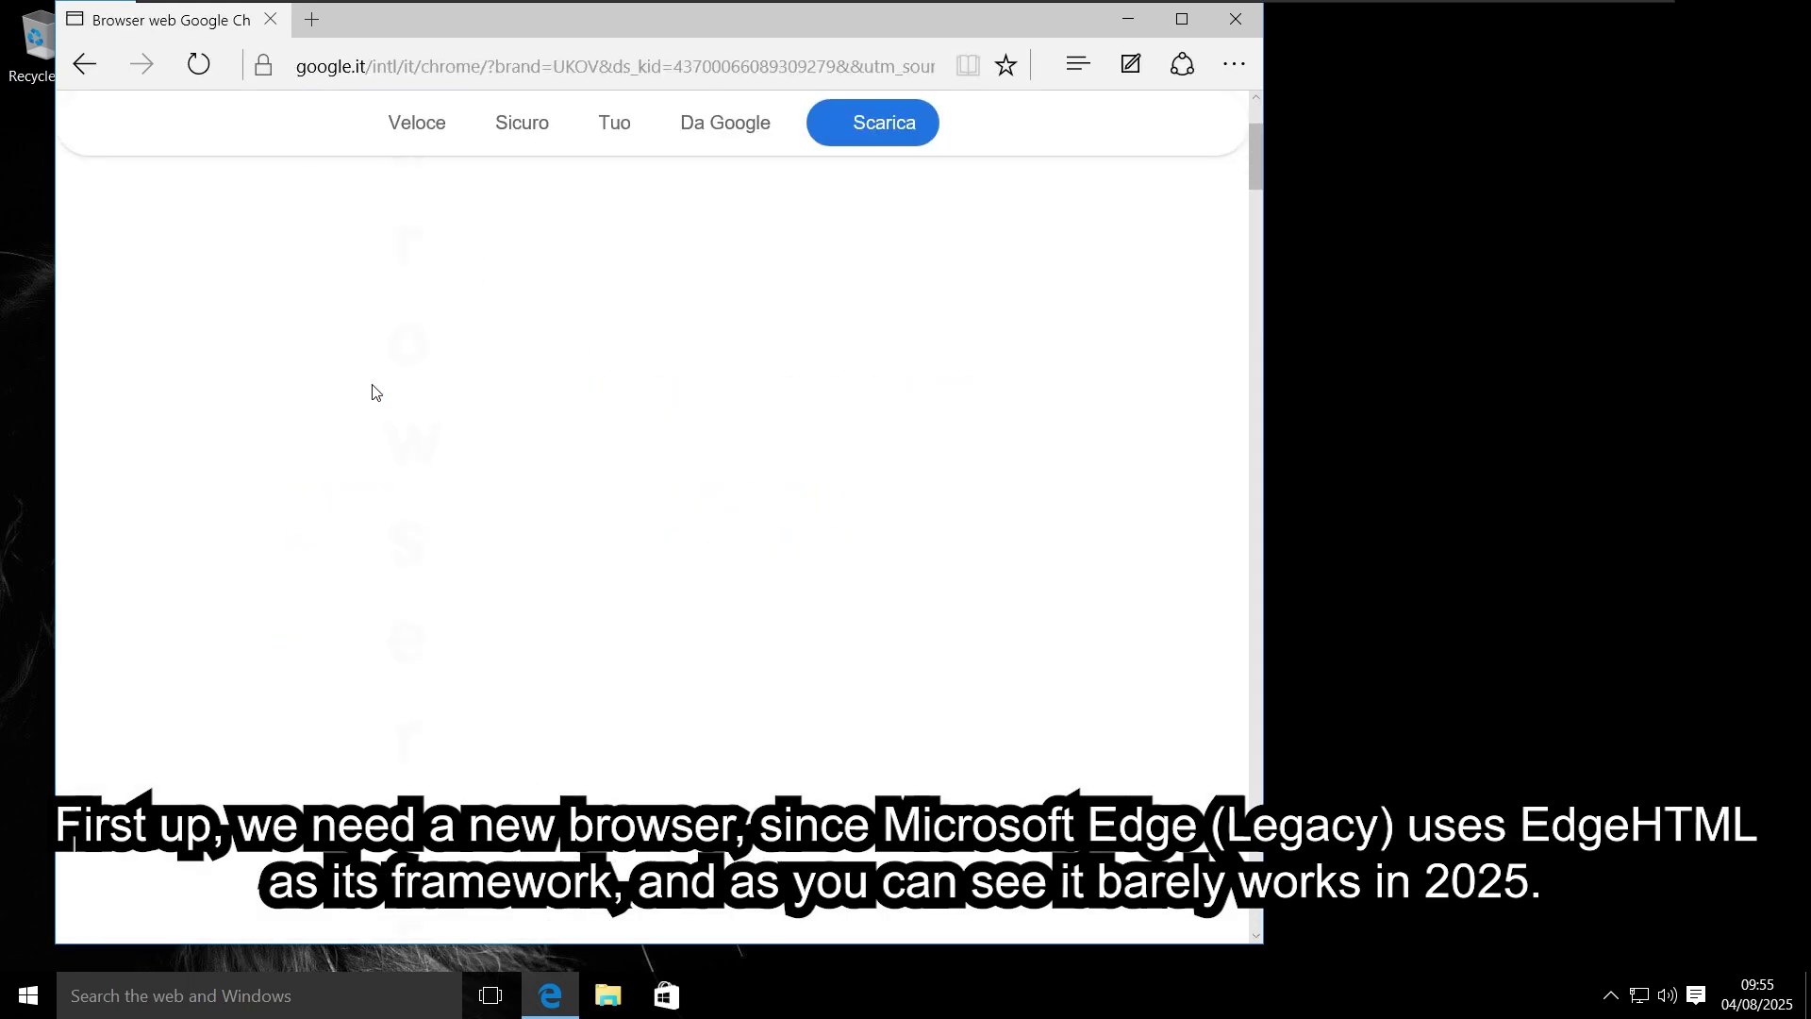
key("alt+Left")
scroll(370, 399, "down", 2)
scroll(371, 399, "down", 5)
scroll(429, 453, "up", 2)
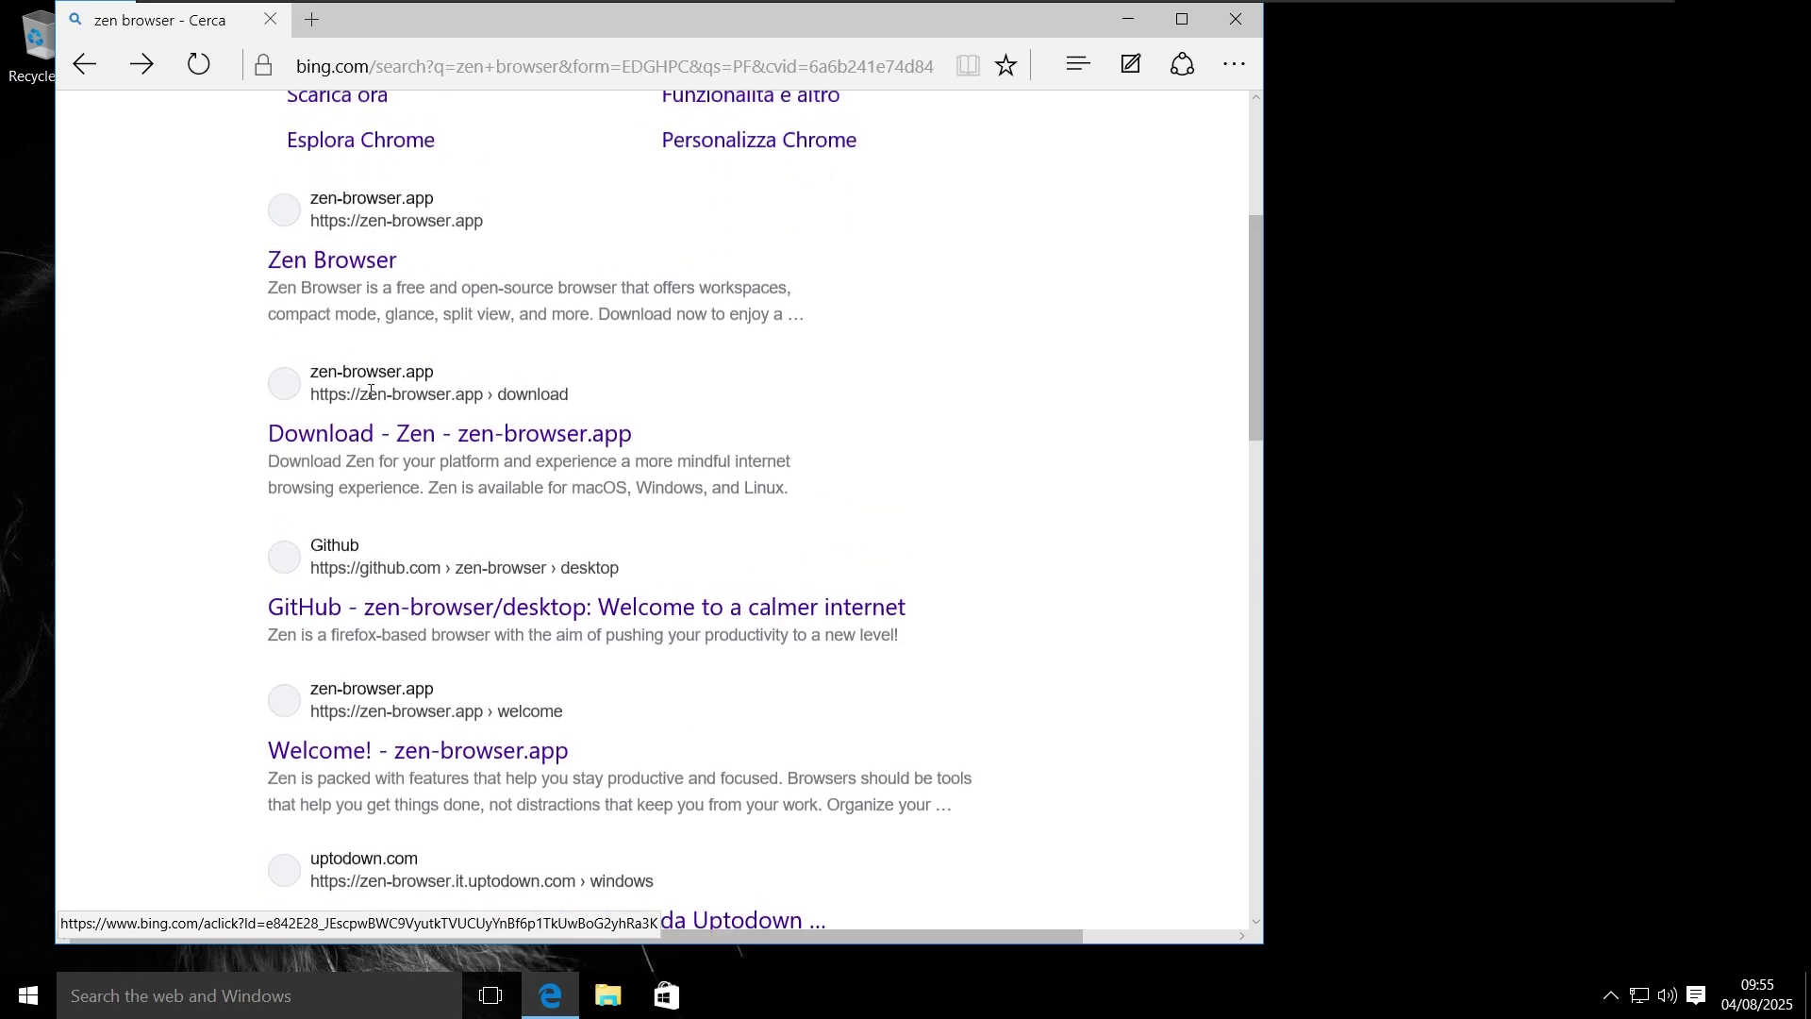
scroll(433, 436, "up", 2)
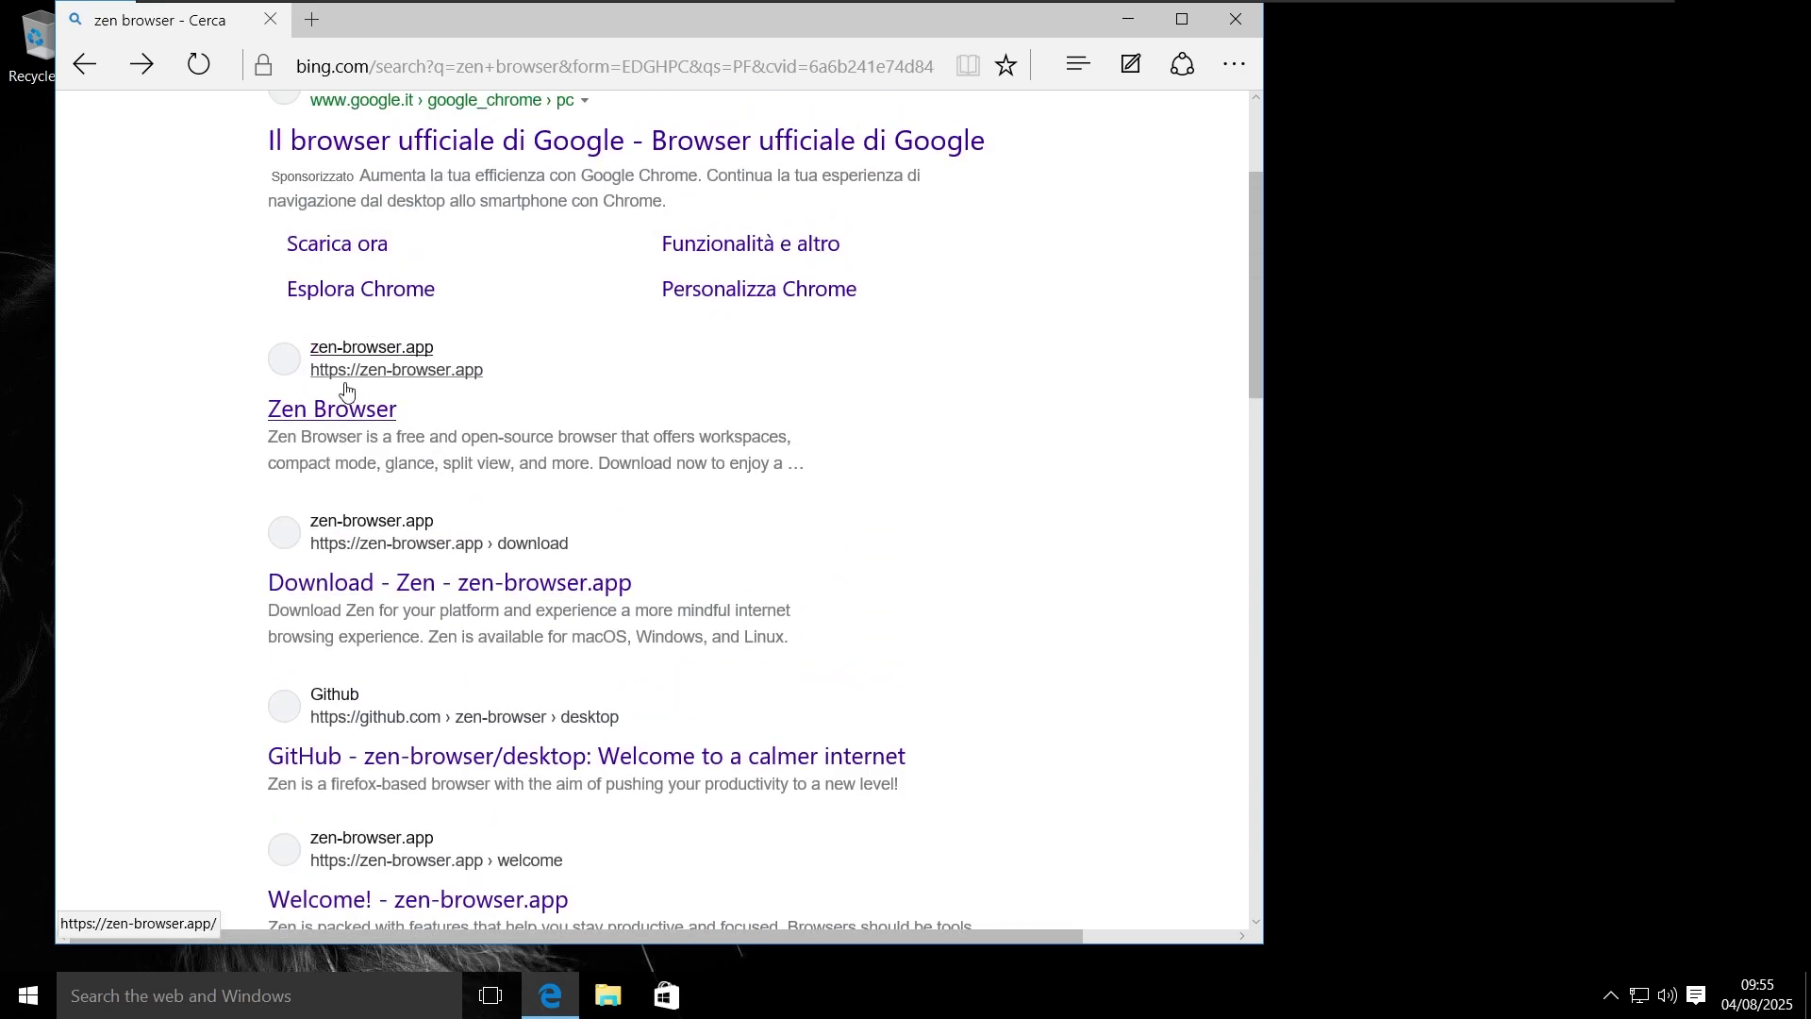
left_click(369, 415)
left_click(368, 411)
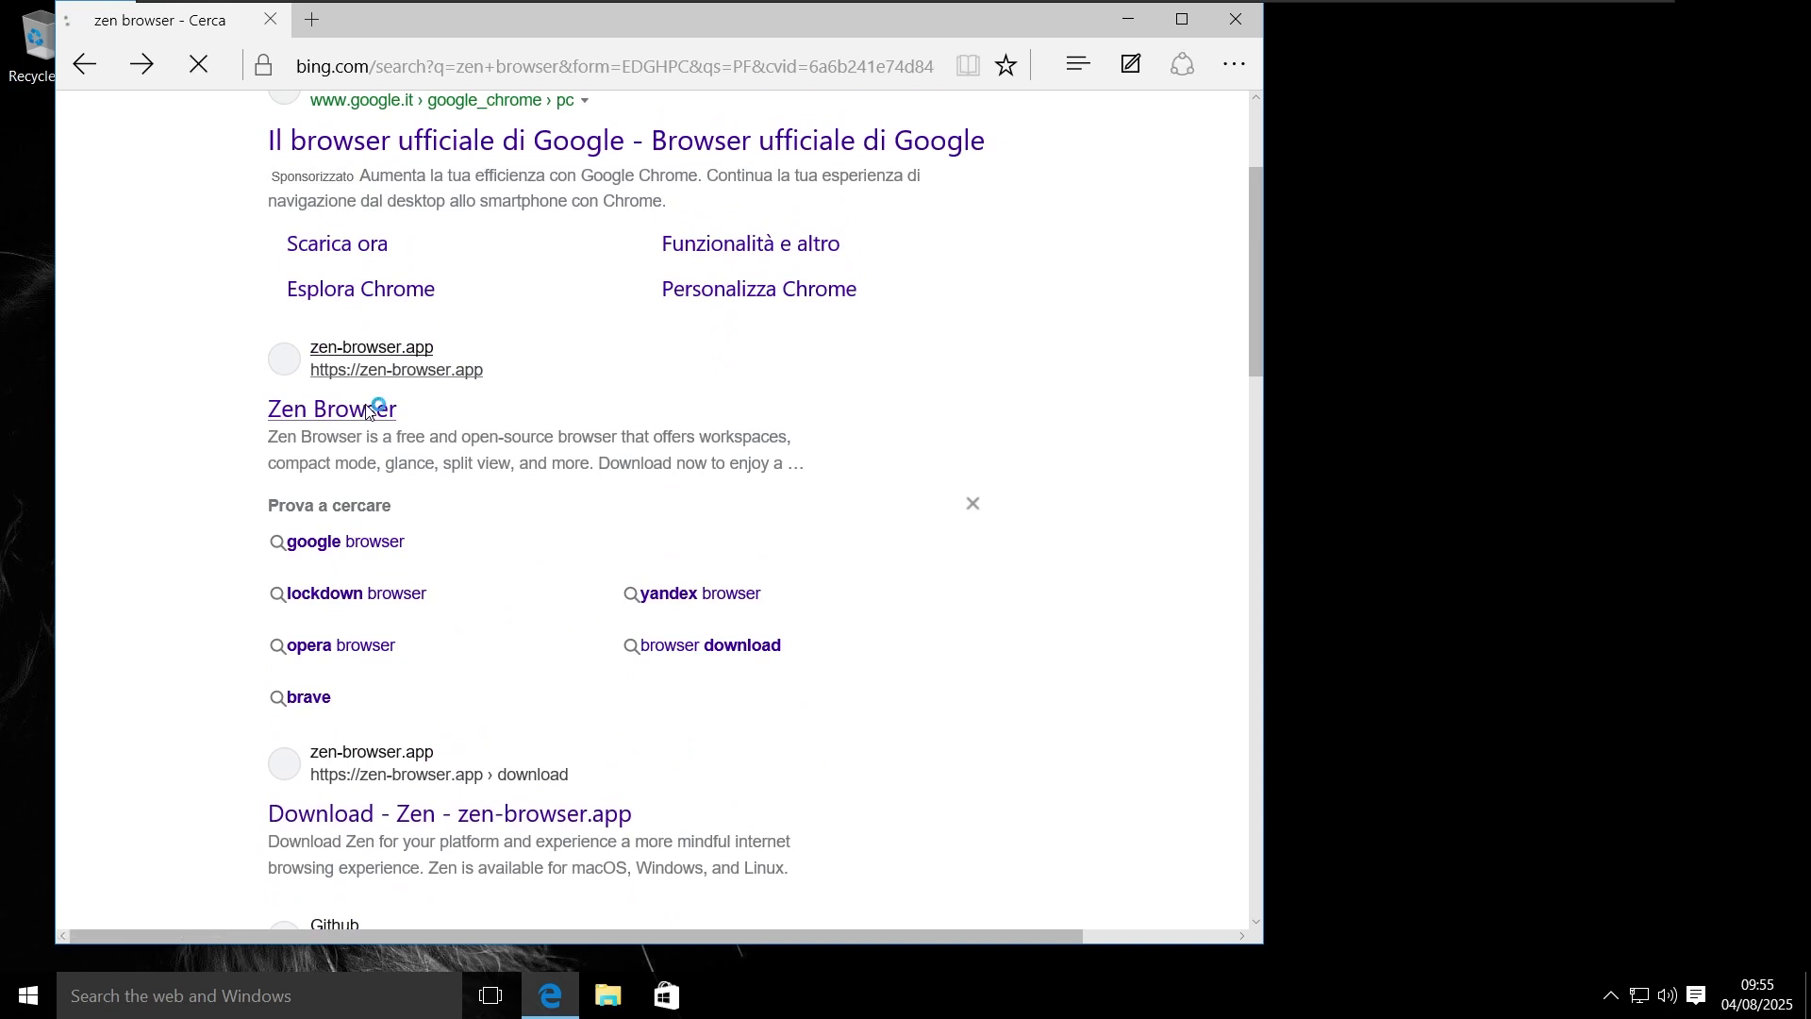
Step: Maximize the browser window and open the Zen Browser download page
scroll(369, 412, "down", 20)
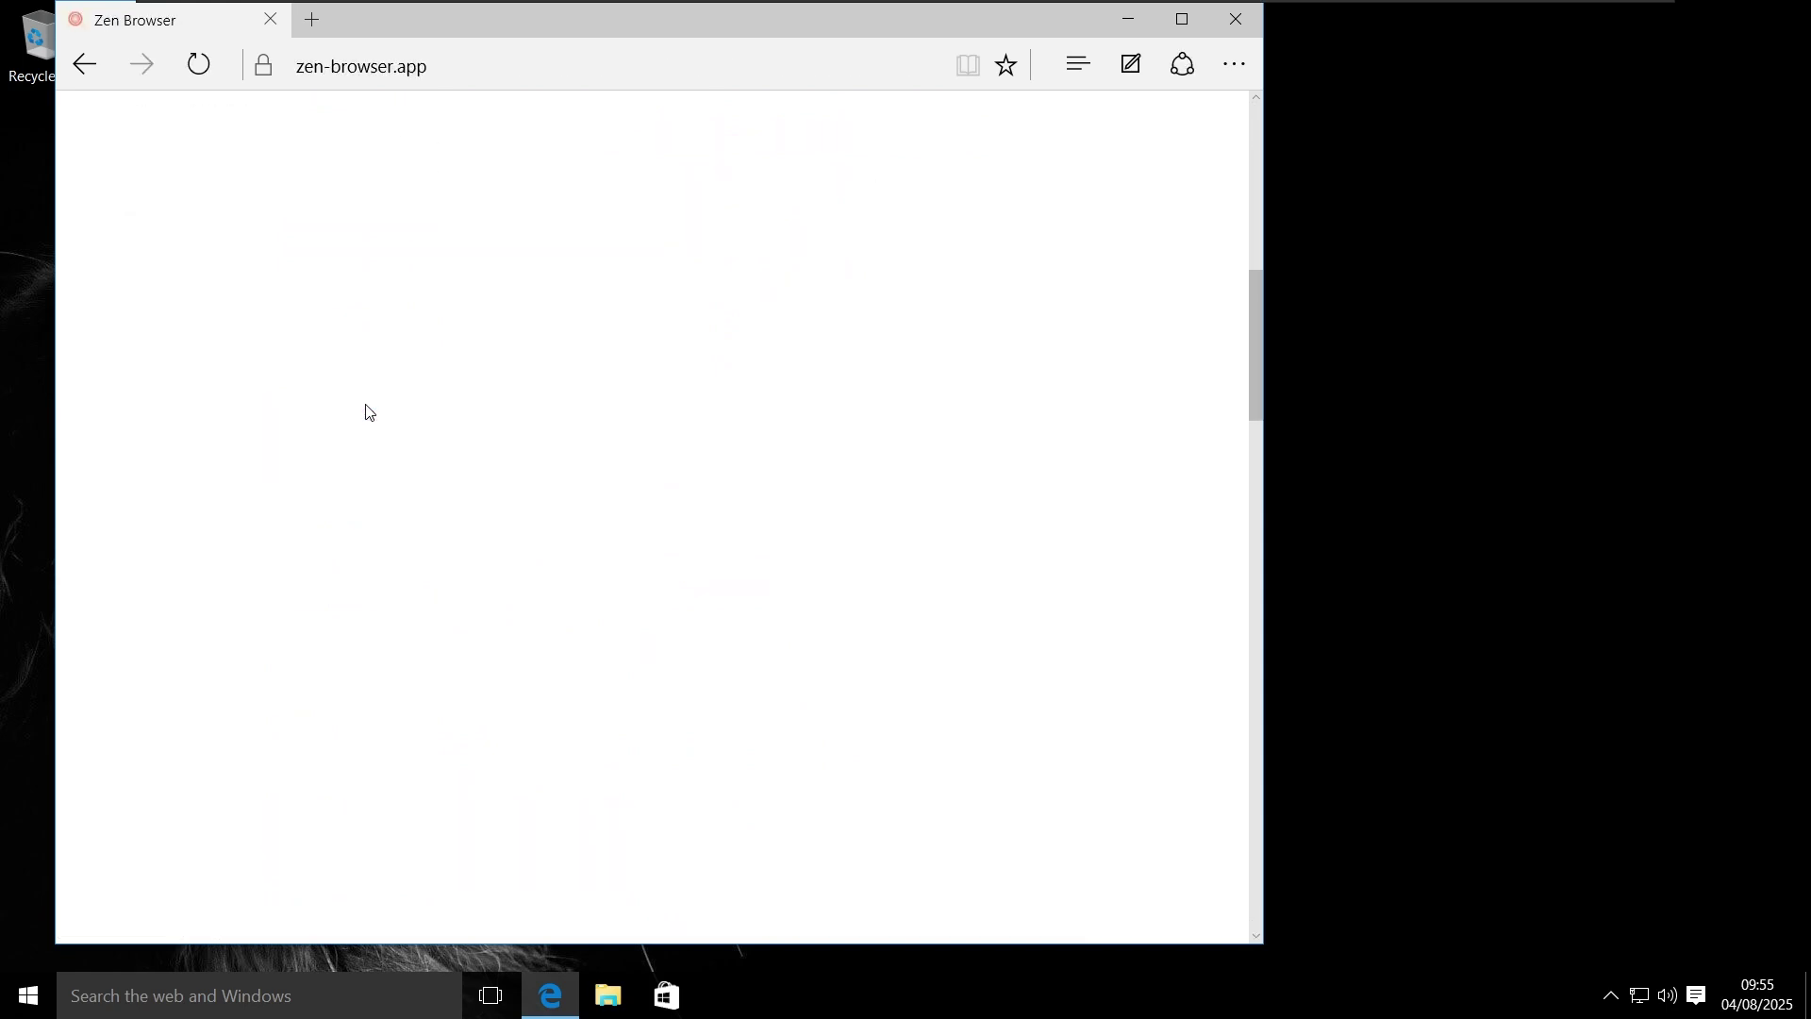
scroll(369, 412, "up", 3)
scroll(366, 410, "up", 5)
scroll(566, 490, "down", 1)
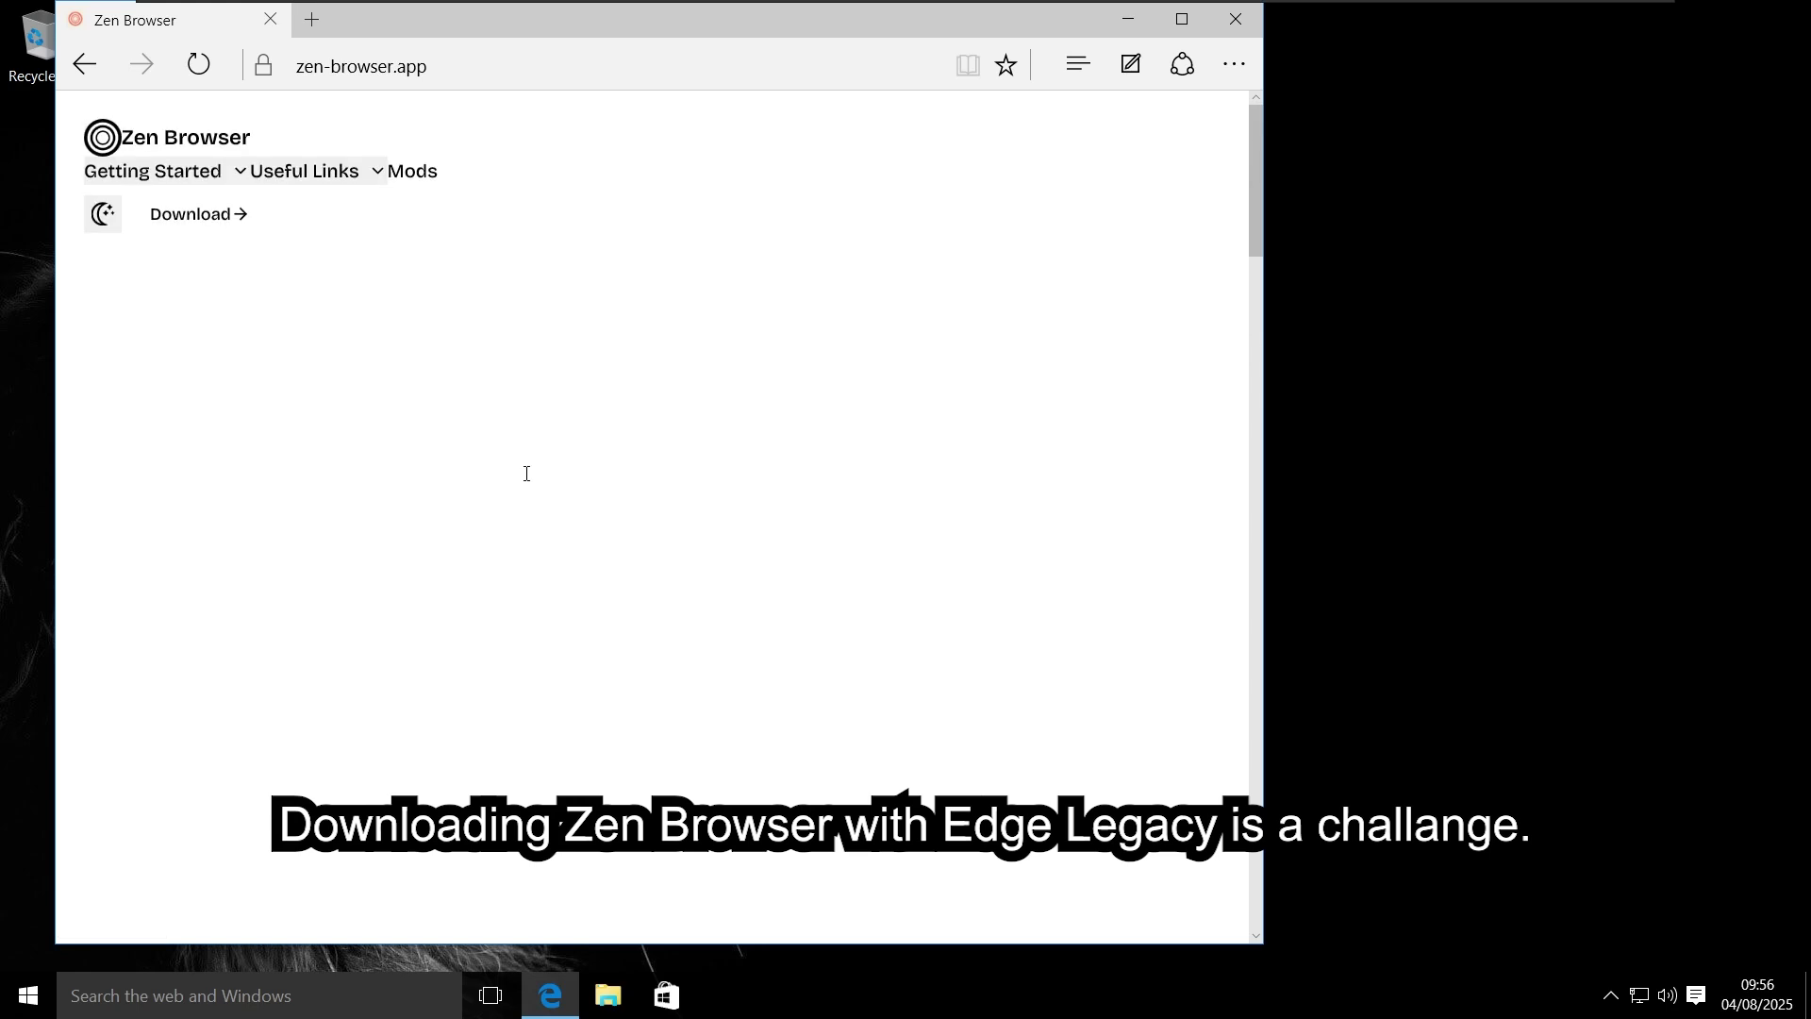
key("super+Up")
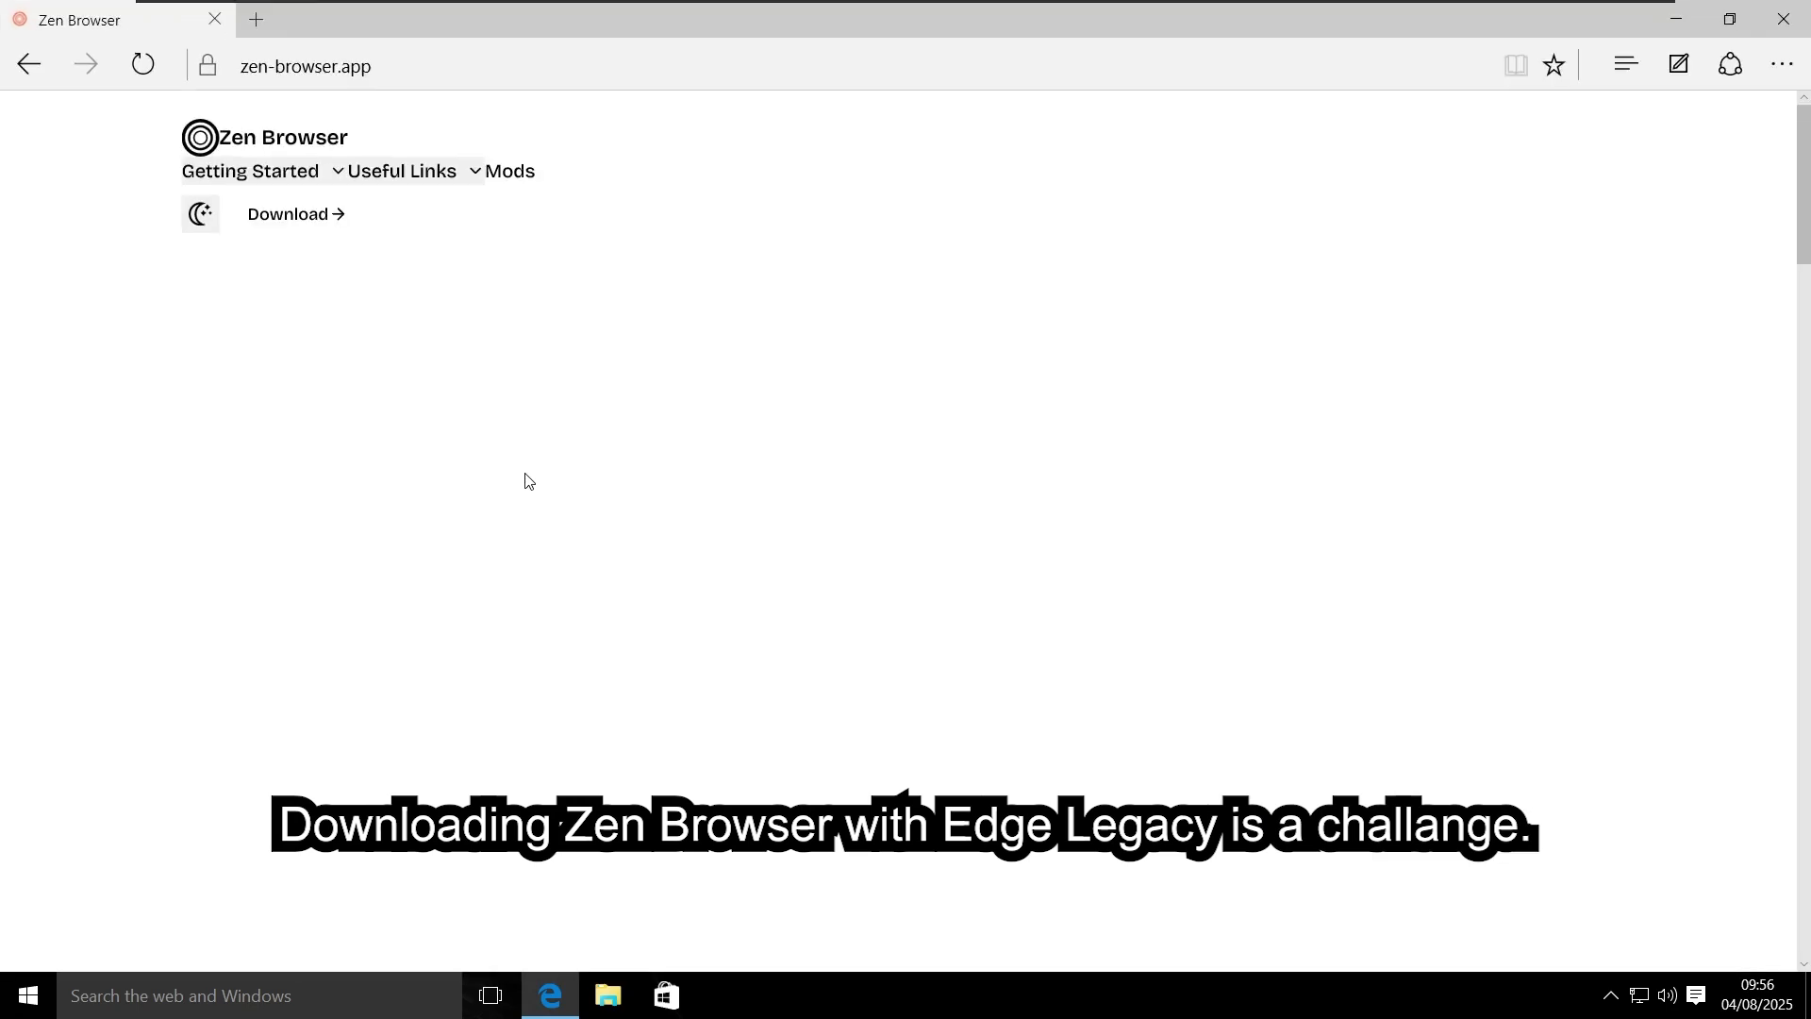
left_click(293, 215)
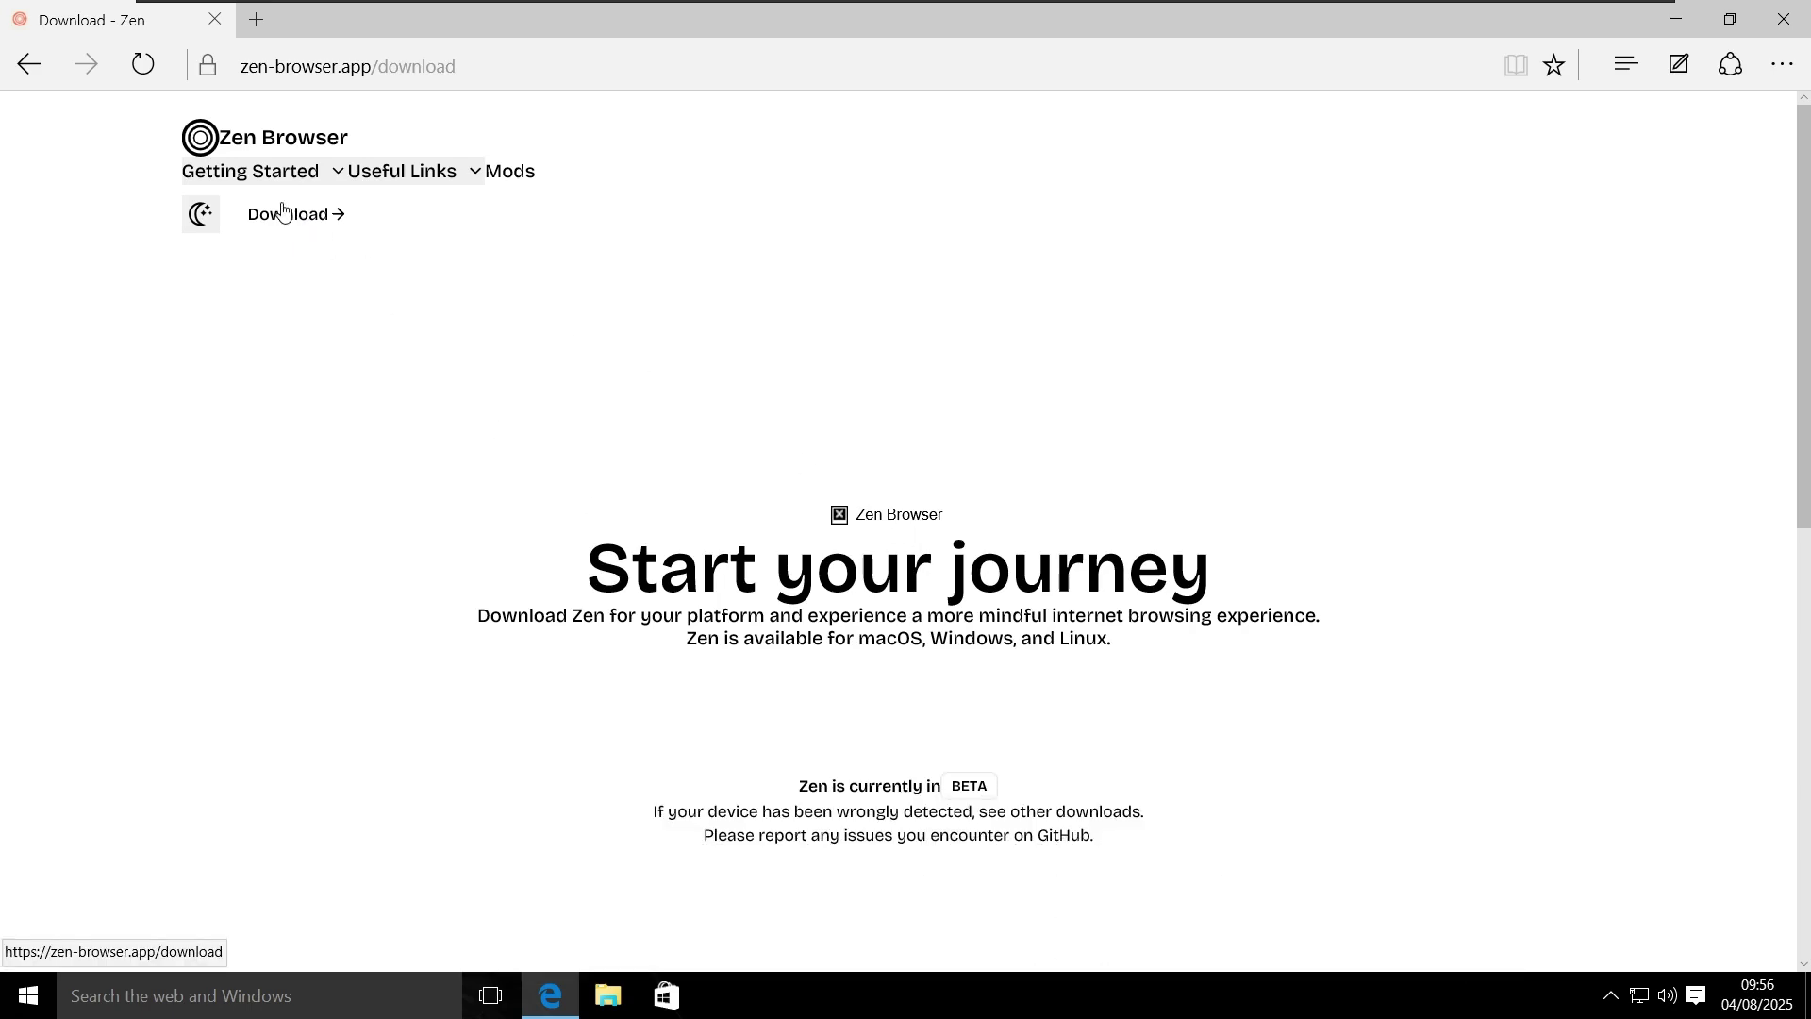
Step: Look for an installer download on Zen's download page and its GitHub page, and close the GitHub tab
scroll(647, 518, "down", 10)
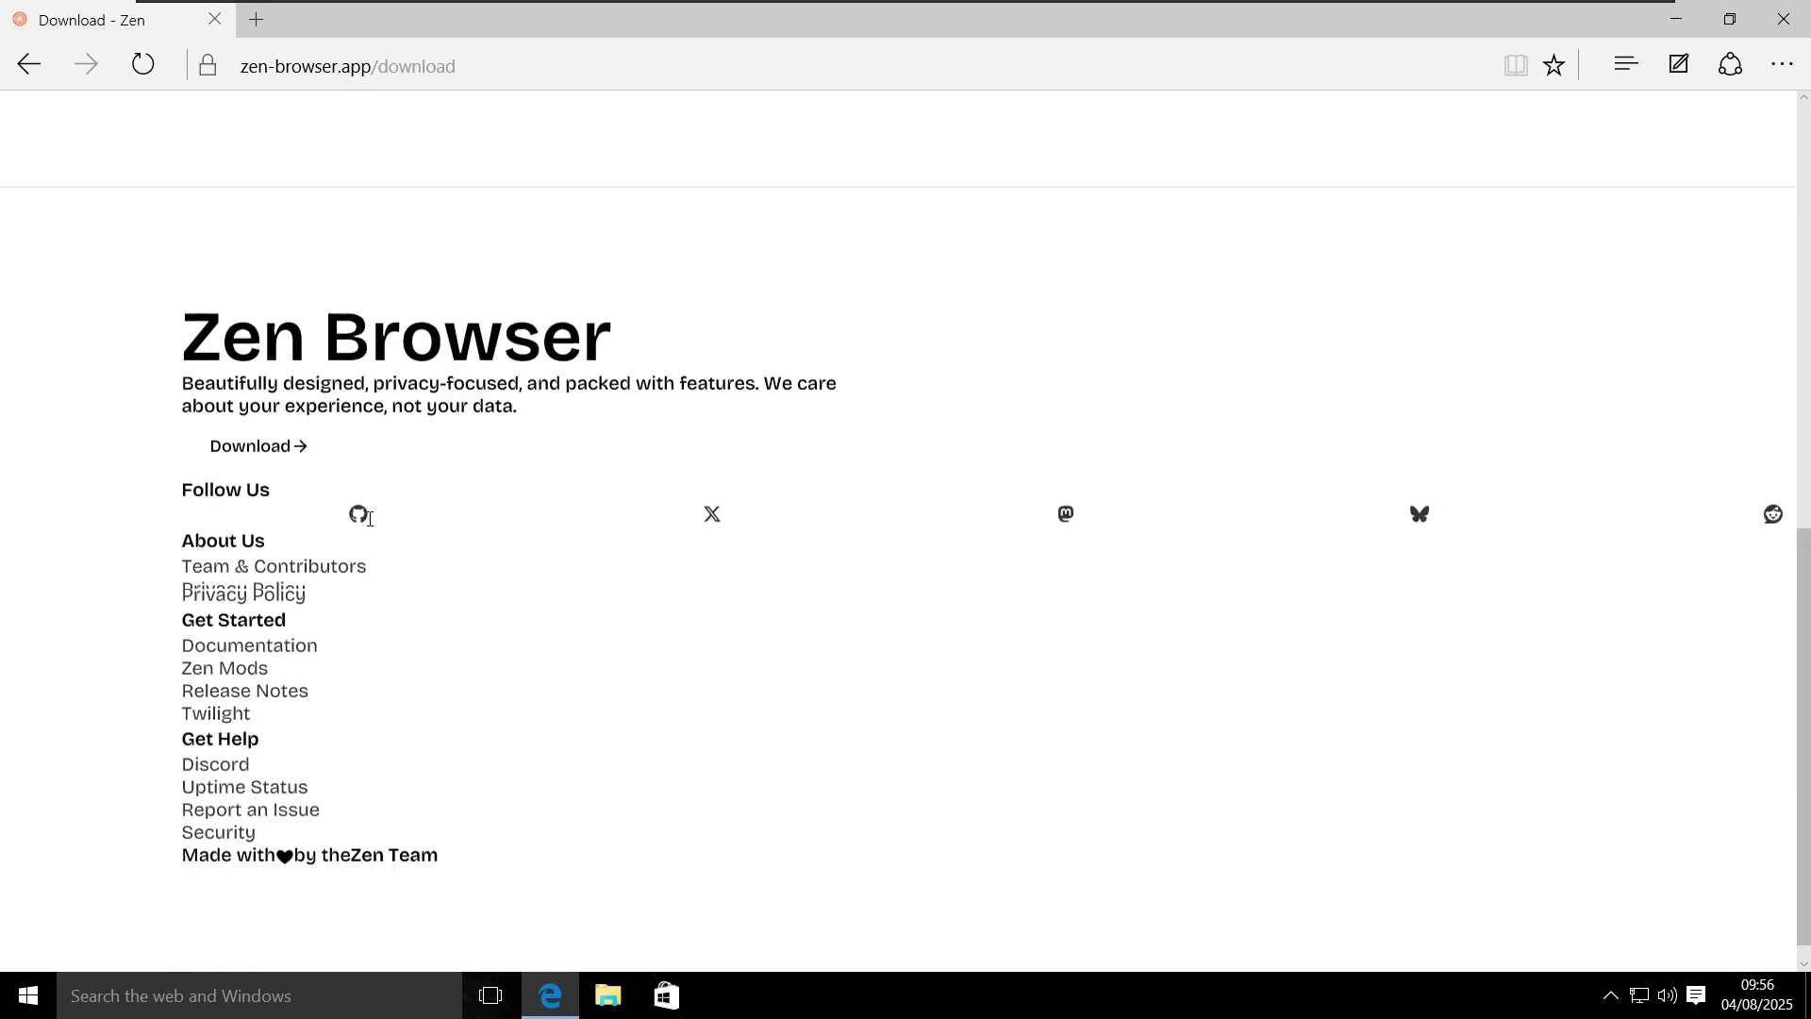
scroll(377, 515, "up", 5)
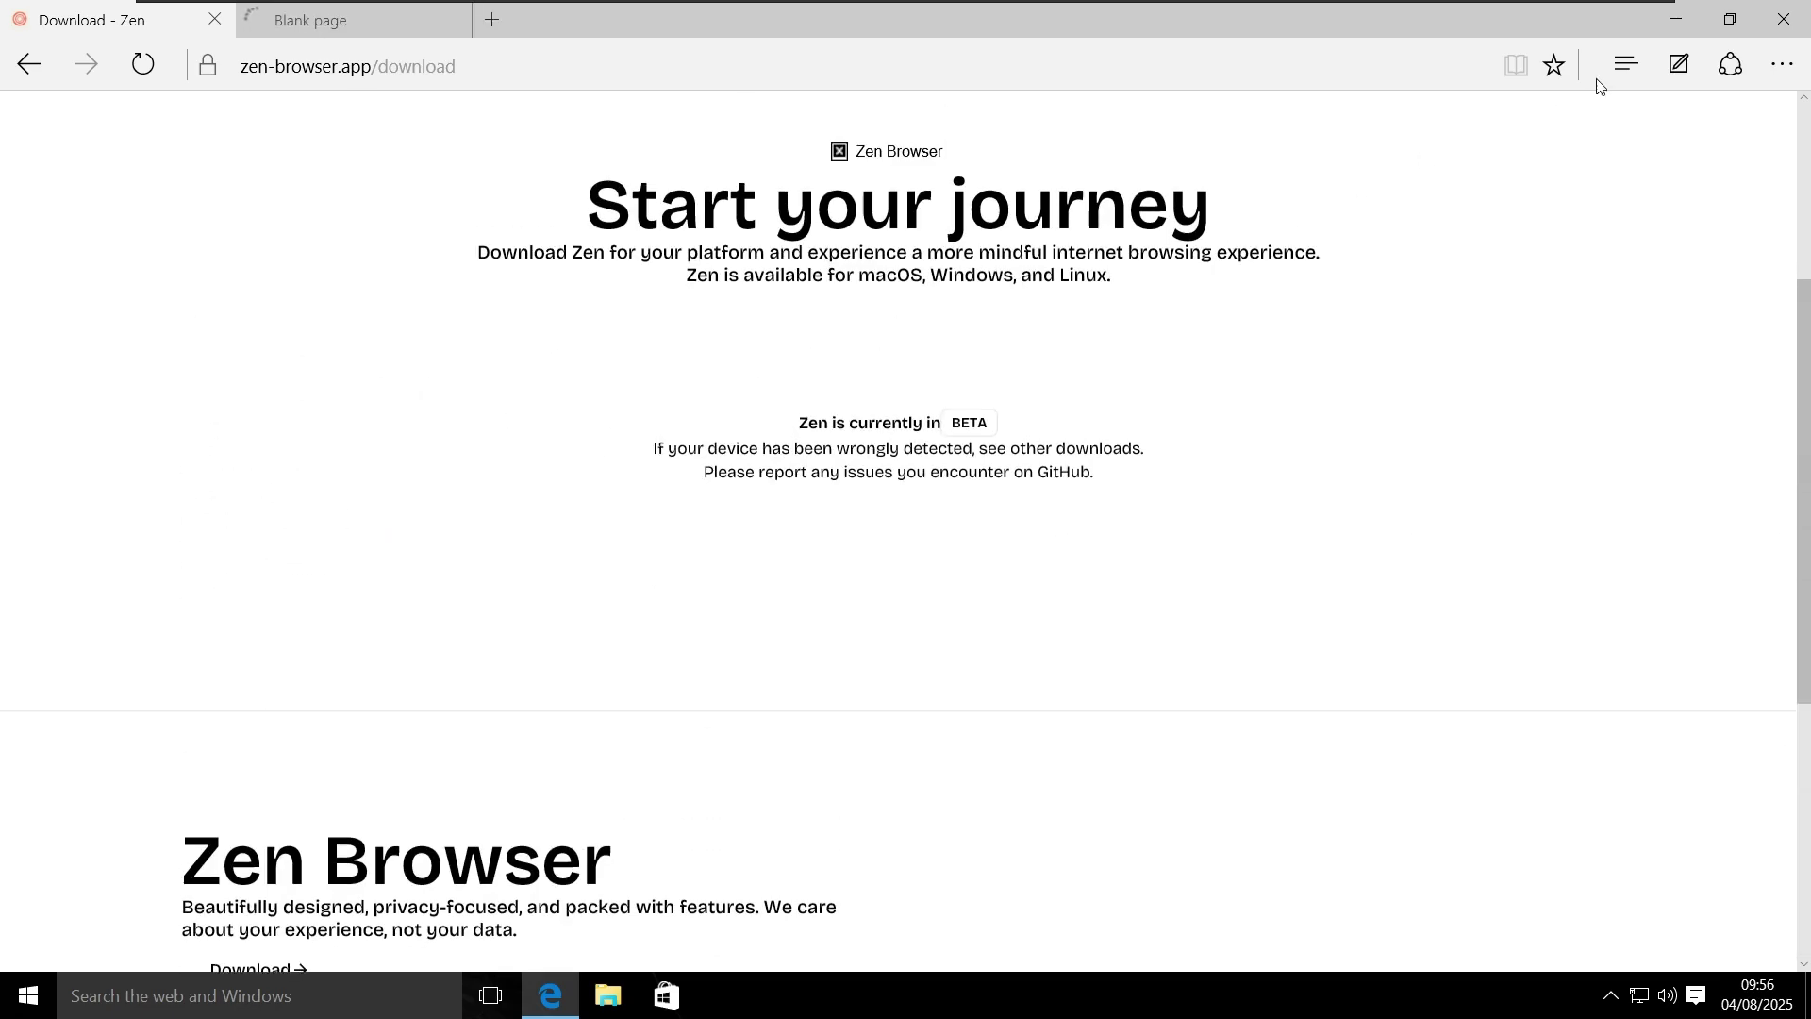
key("ctrl+j")
key("ctrl+Tab")
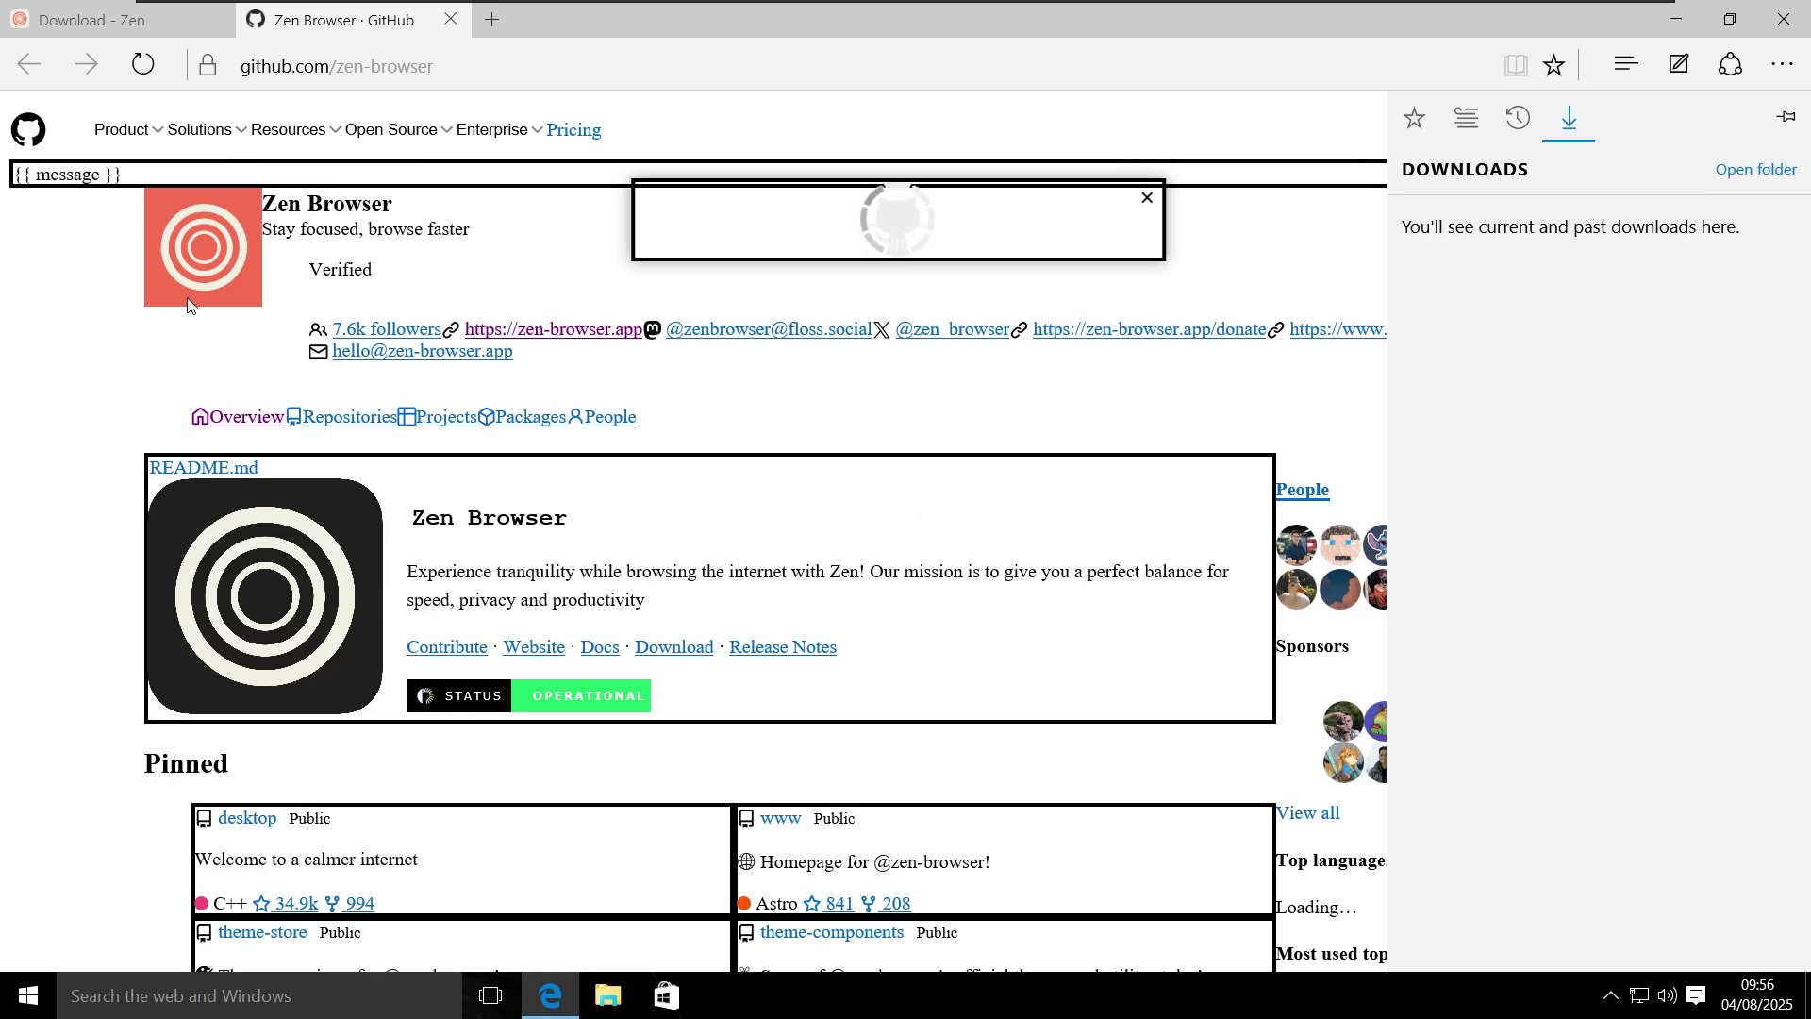
scroll(121, 396, "down", 4)
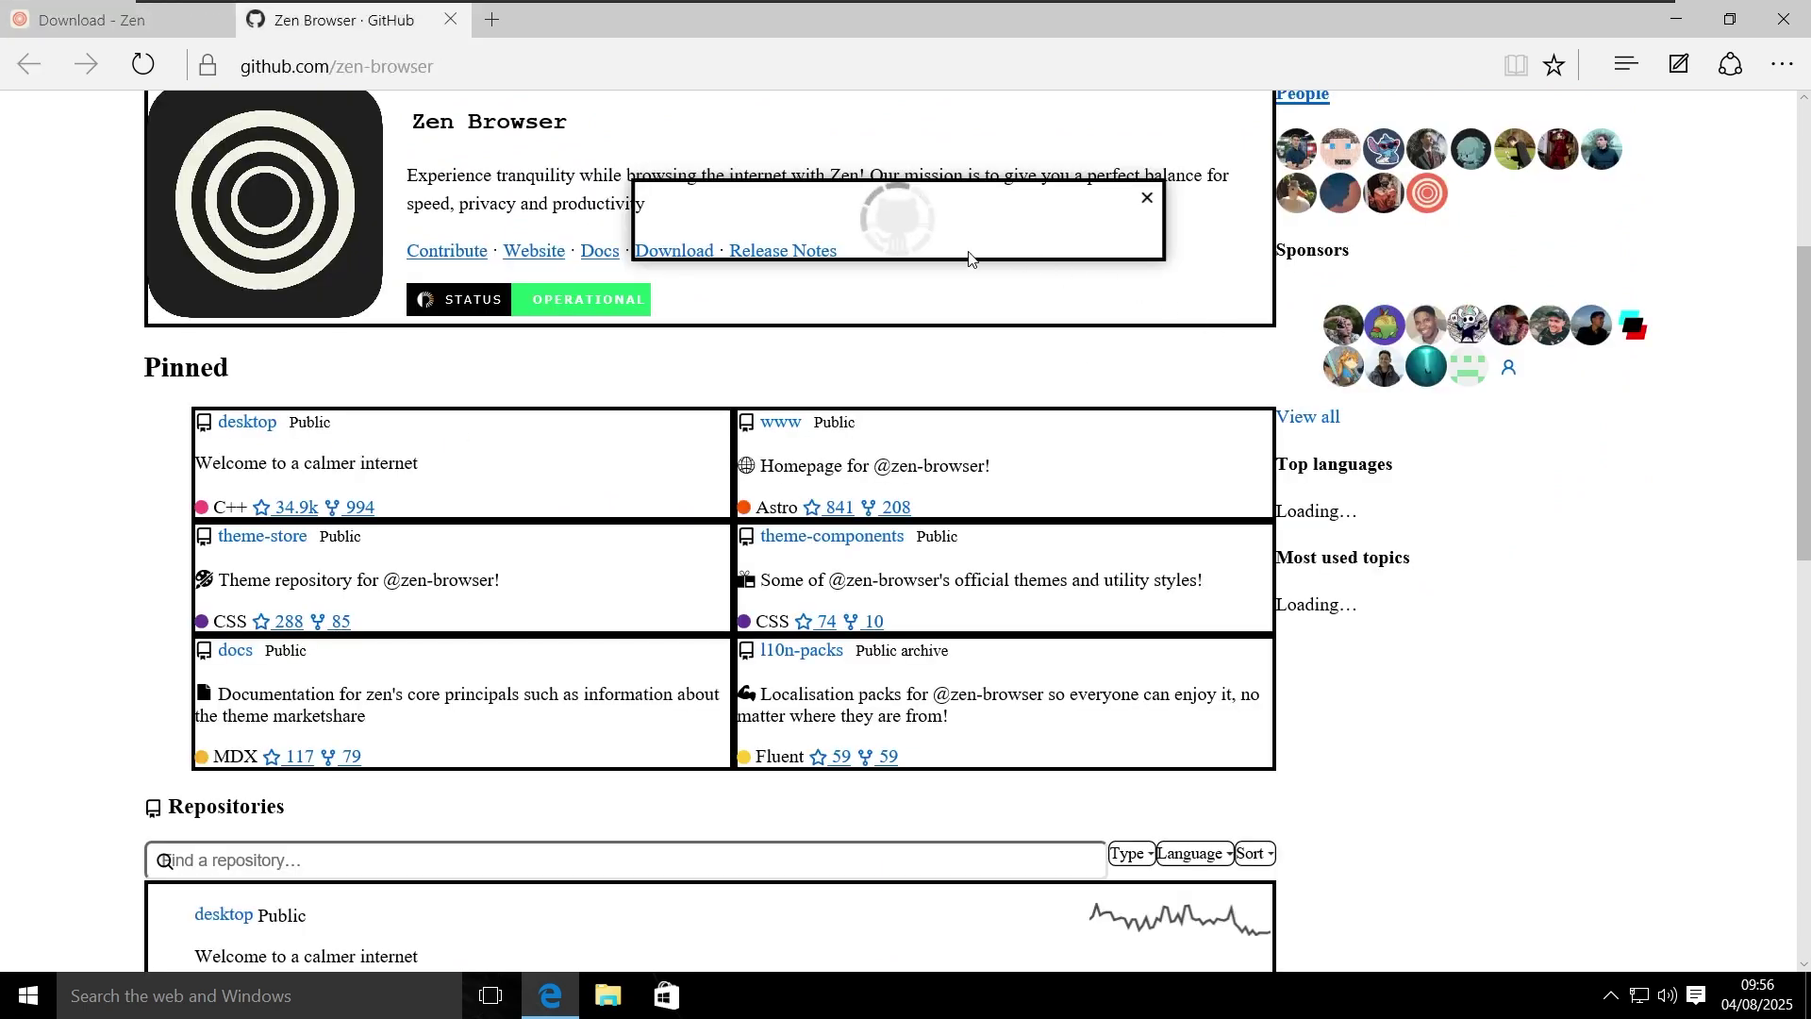
scroll(857, 351, "up", 4)
key("ctrl+w")
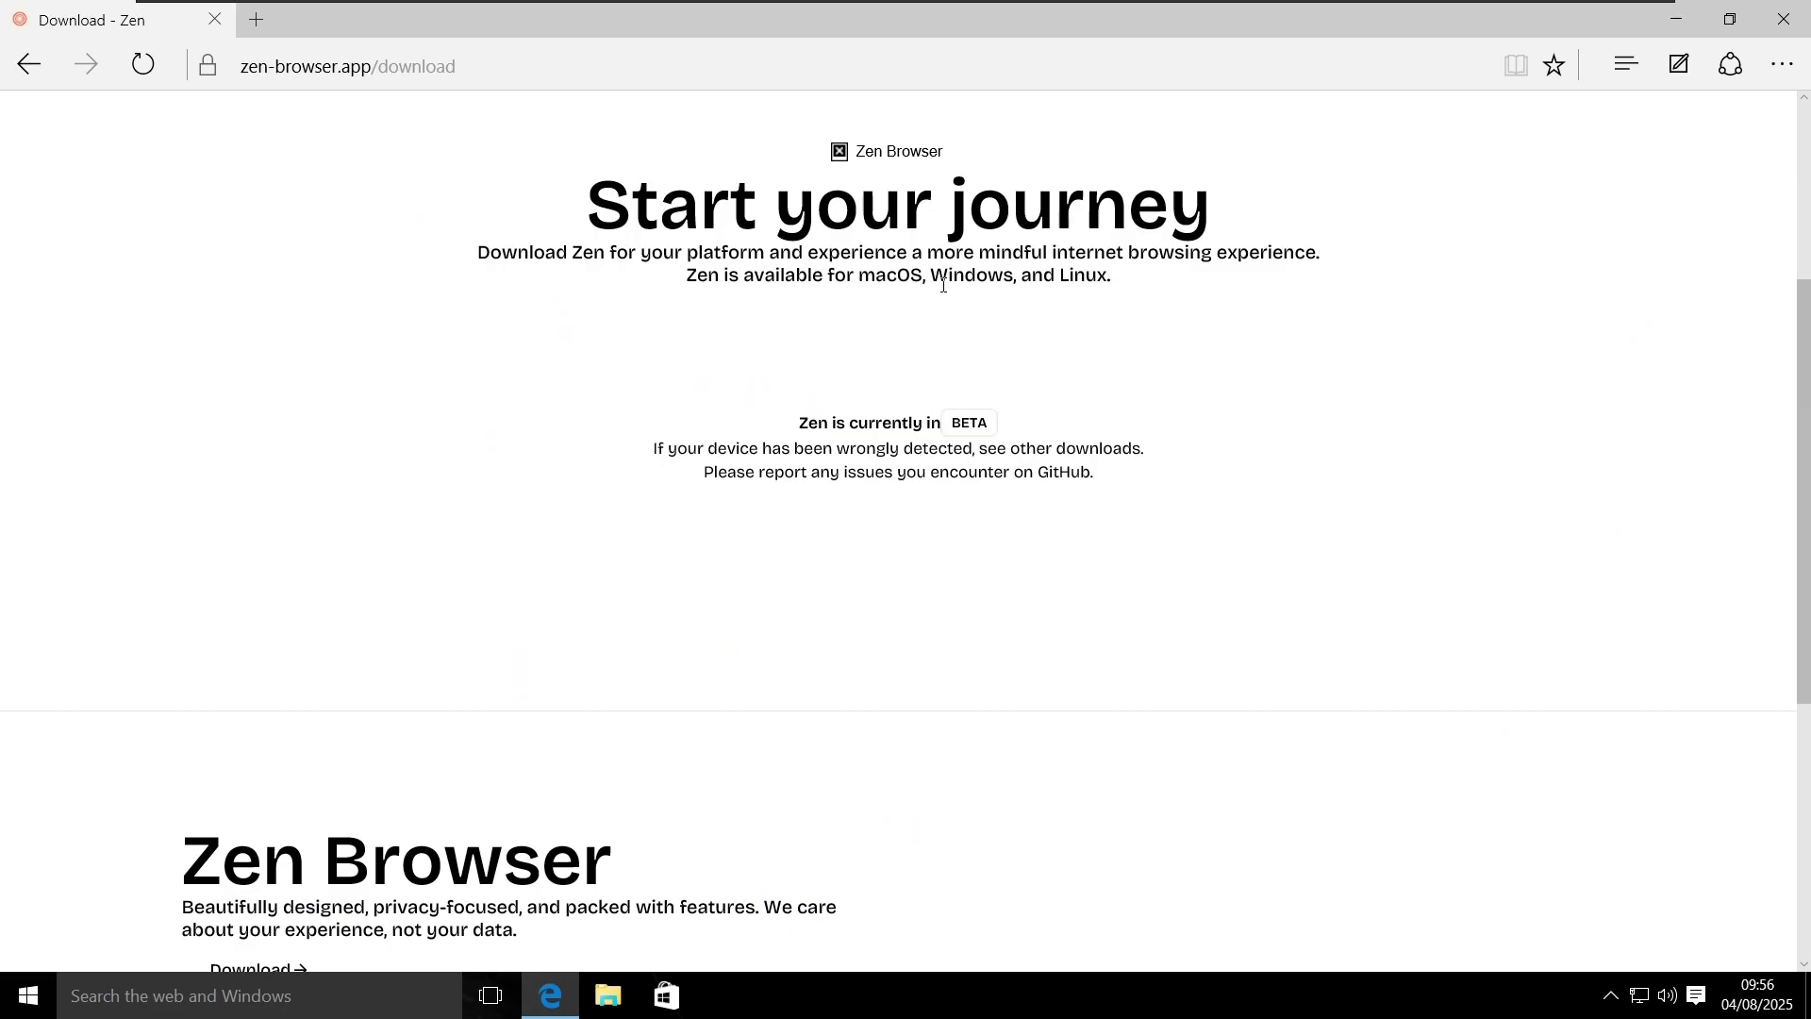
Step: Restore the browser window to its smaller size and search the web for "firefox"
key("super+Down")
key("ctrl+l")
type("firefox")
key("Return")
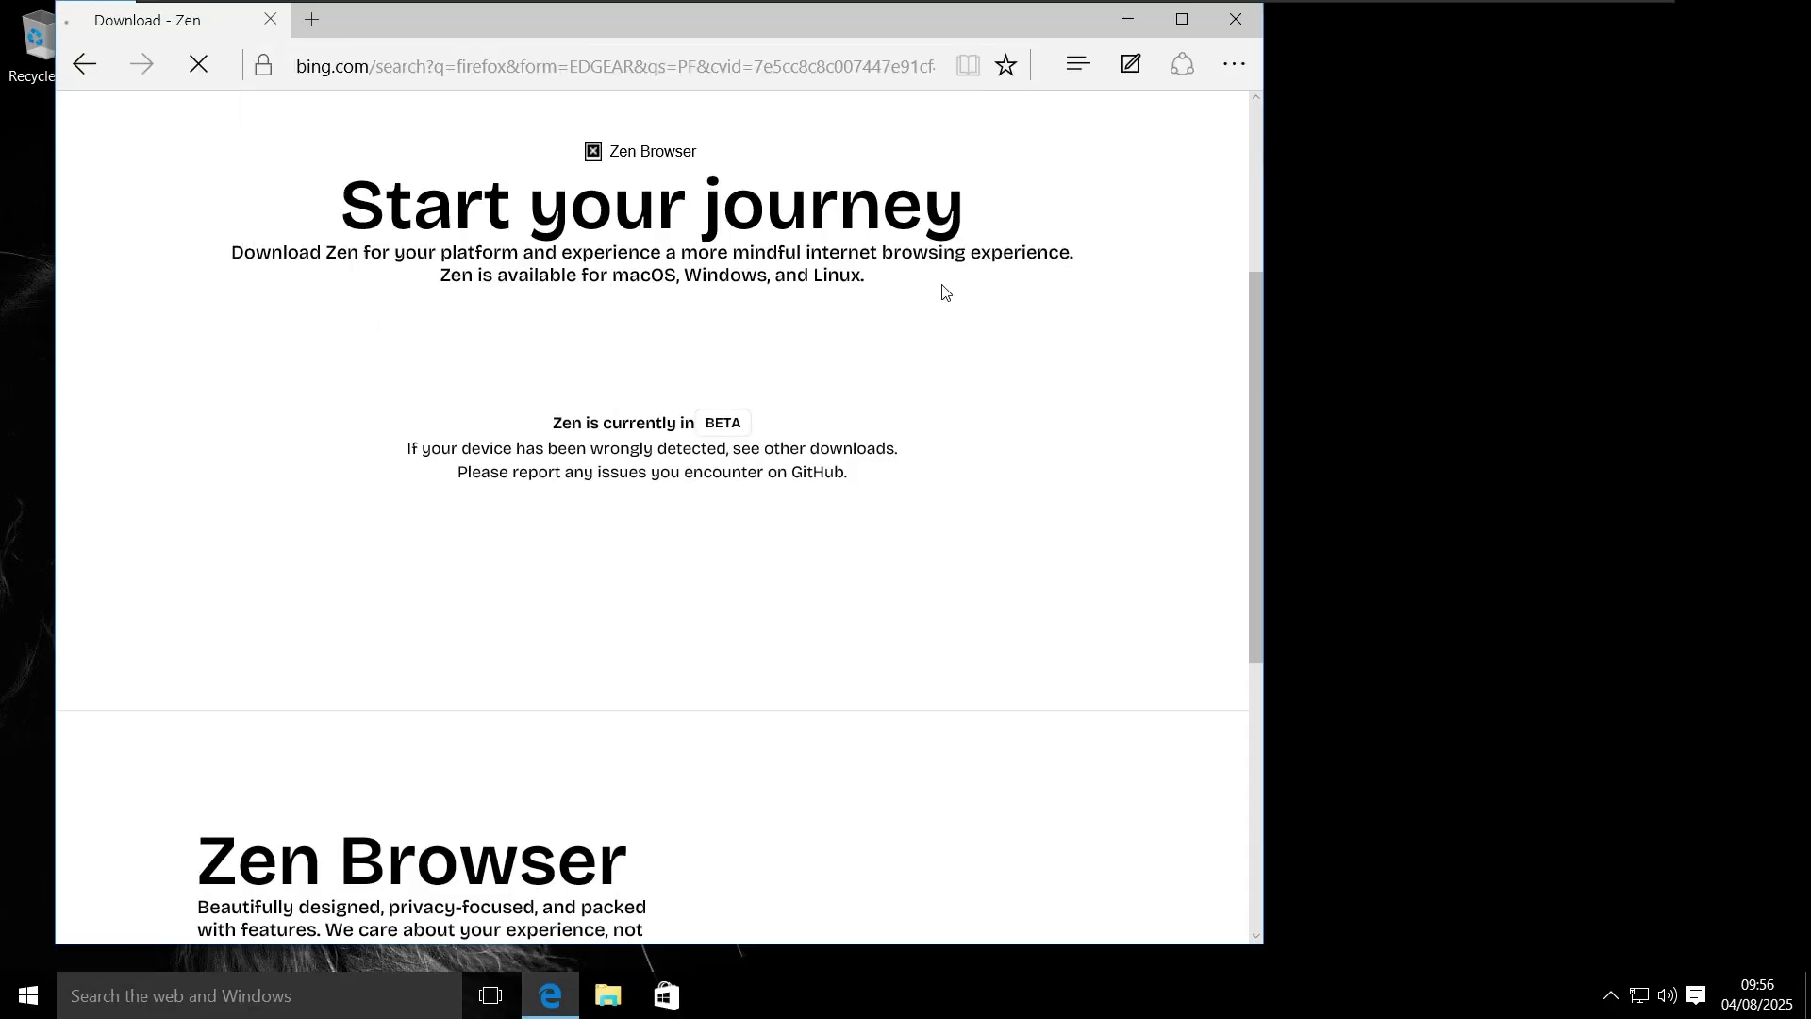
Step: Open the Italian Firefox site from the search results and start downloading the Firefox installer
scroll(418, 433, "down", 2)
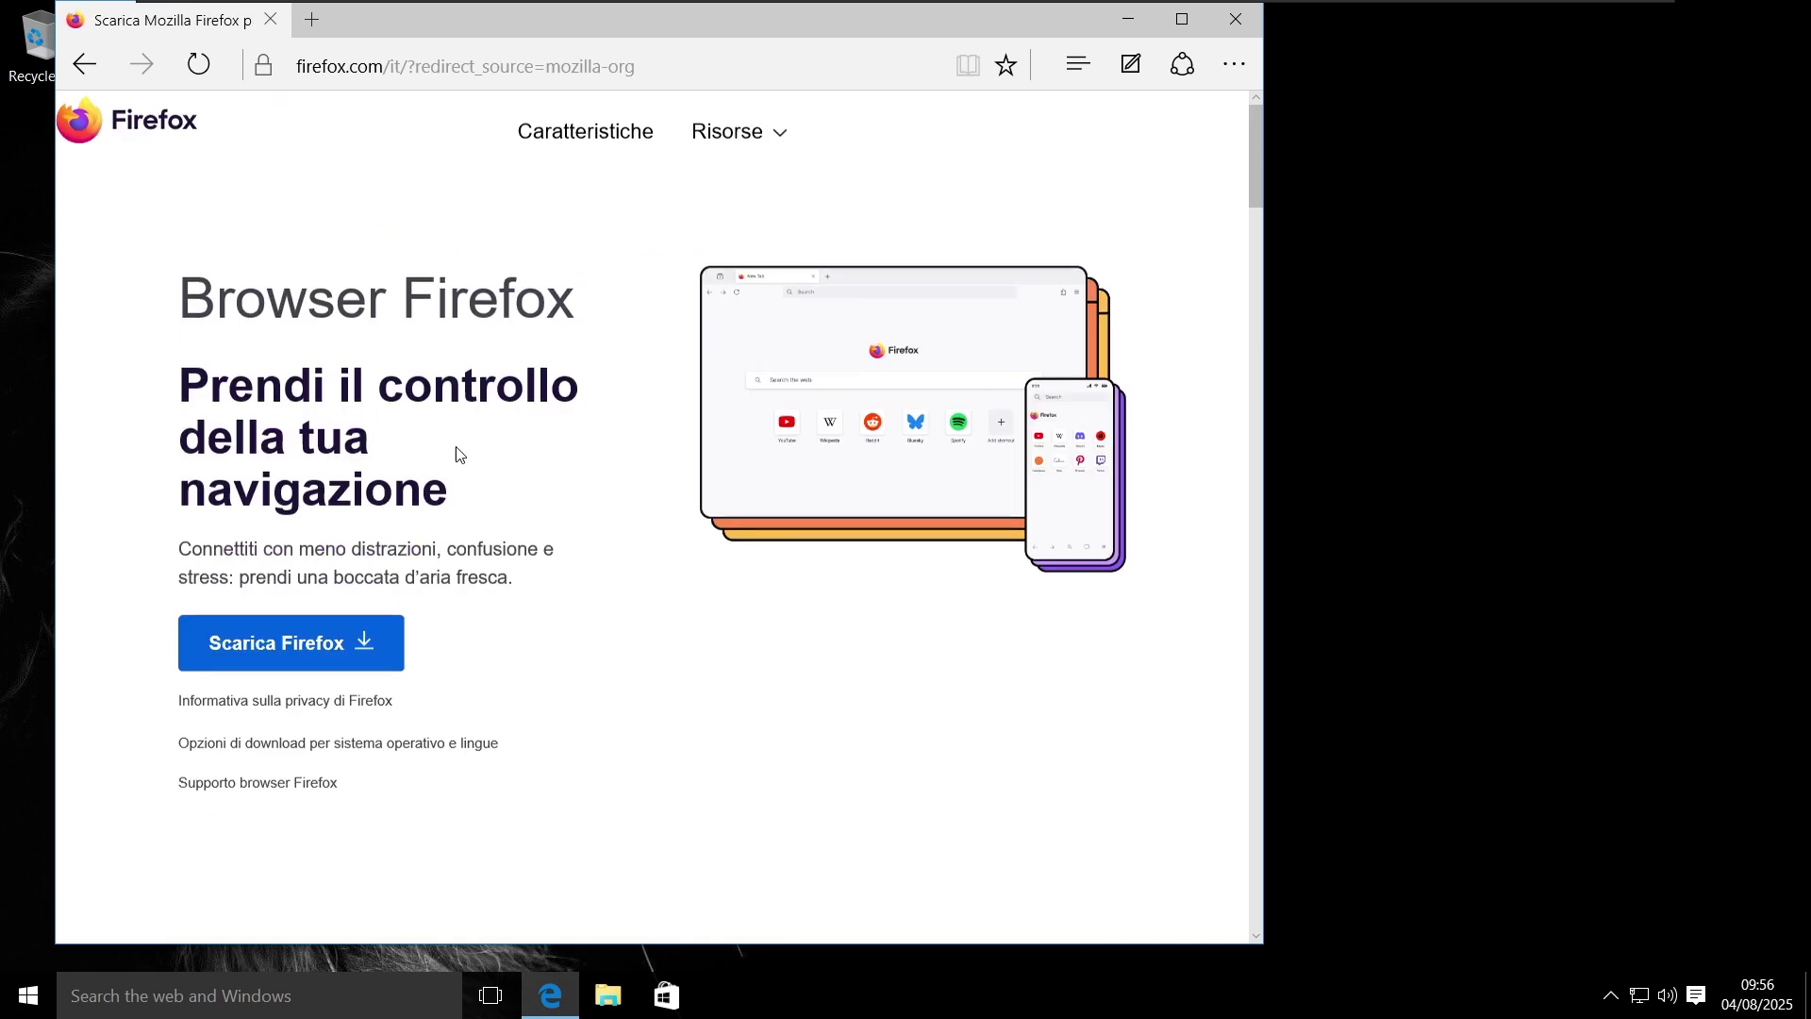
scroll(457, 453, "down", 3)
left_click(283, 408)
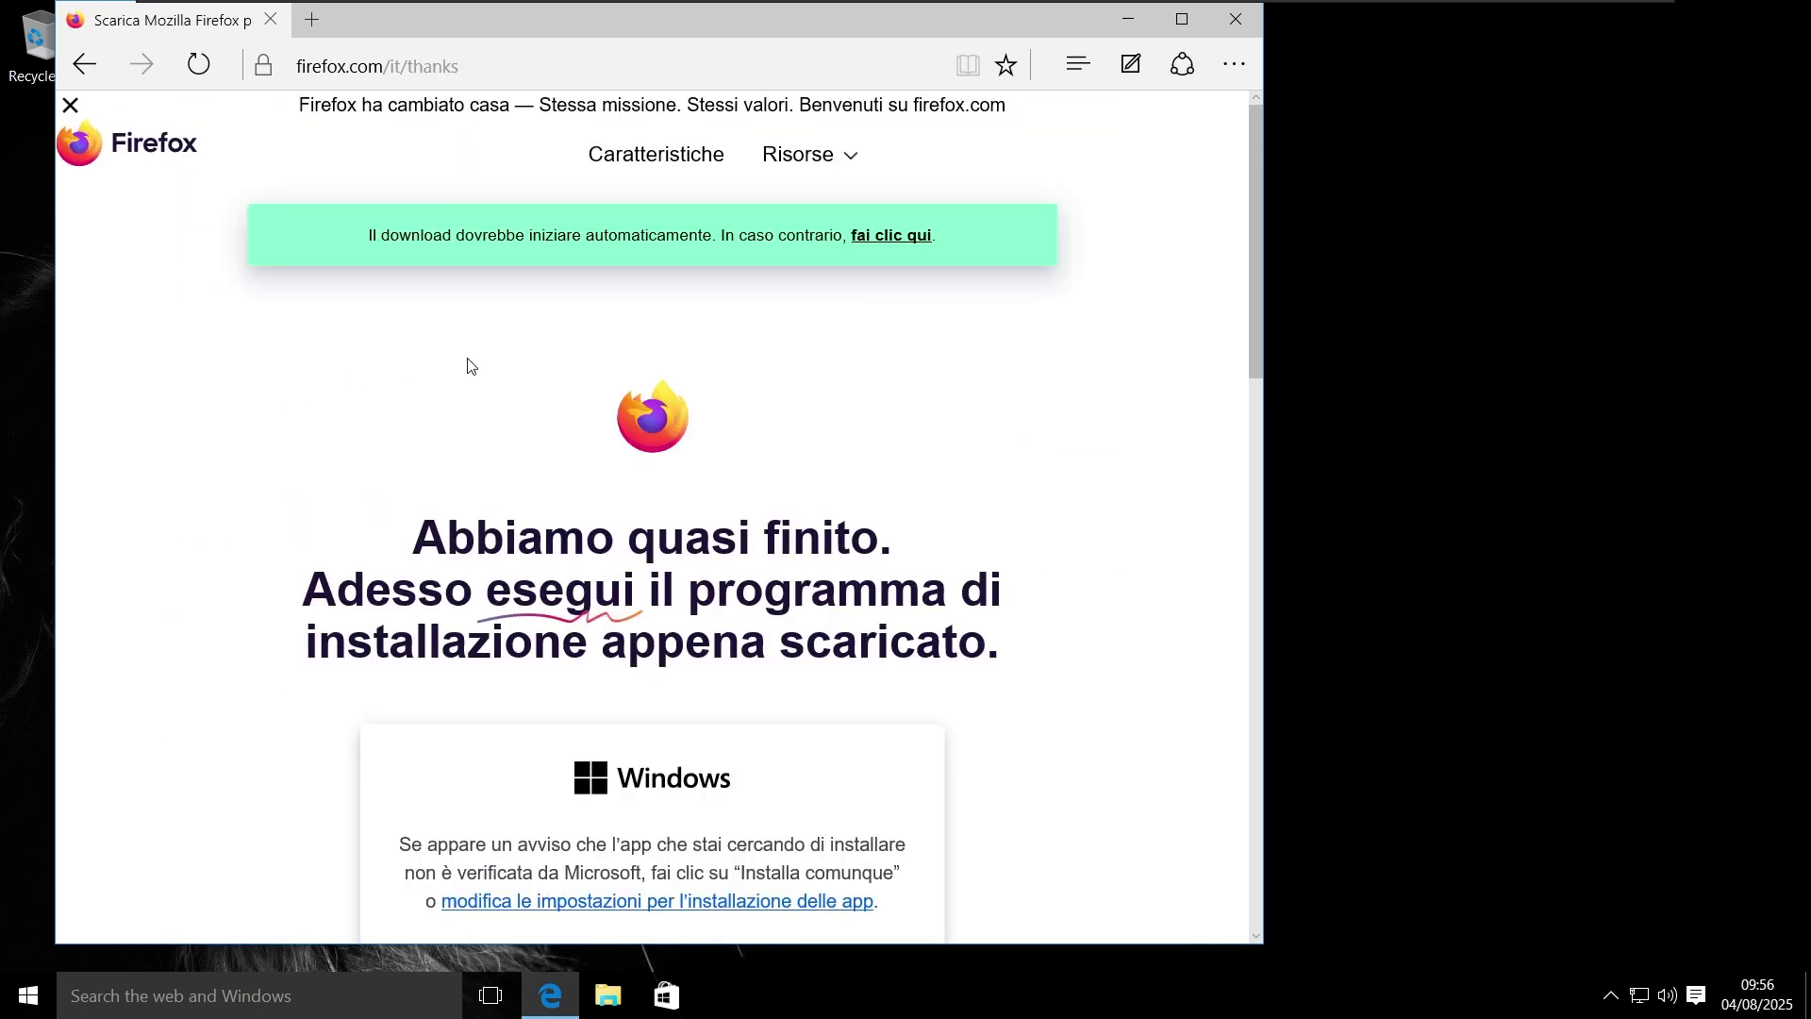
Step: Download the Firefox installer a second time from the Italian thank-you page
scroll(804, 475, "down", 2)
scroll(802, 475, "up", 2)
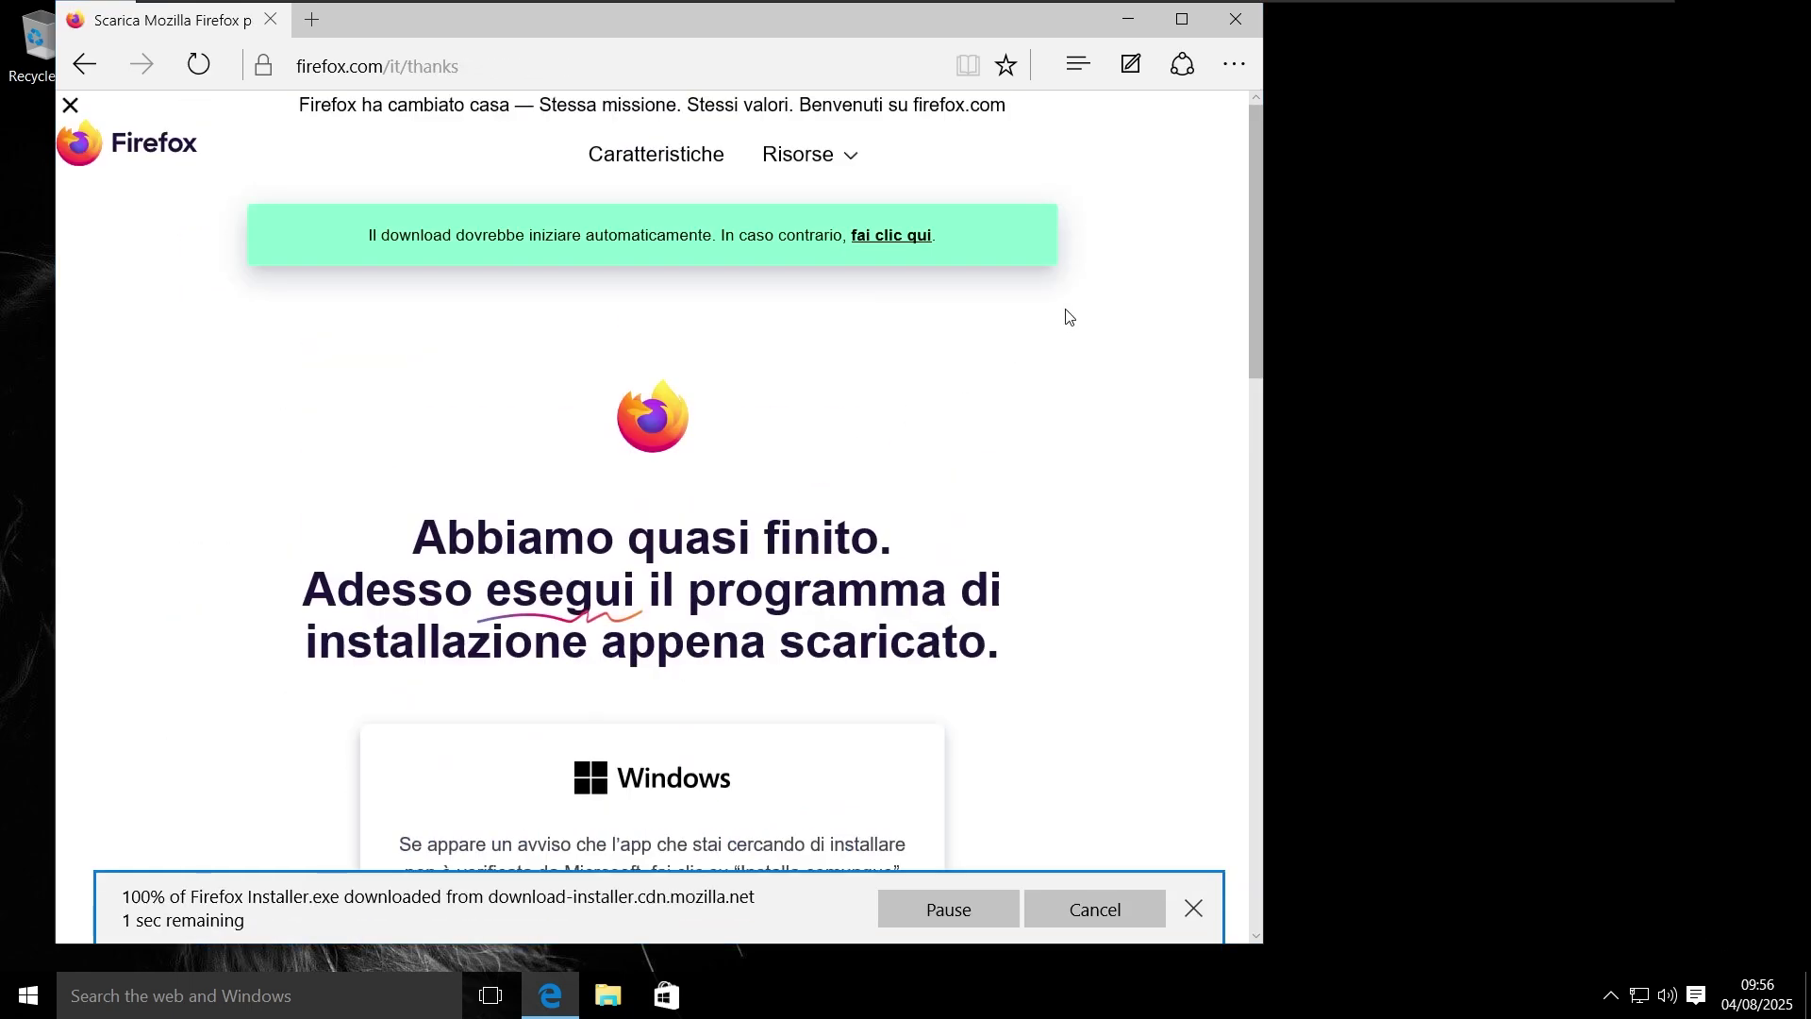
scroll(876, 388, "down", 3)
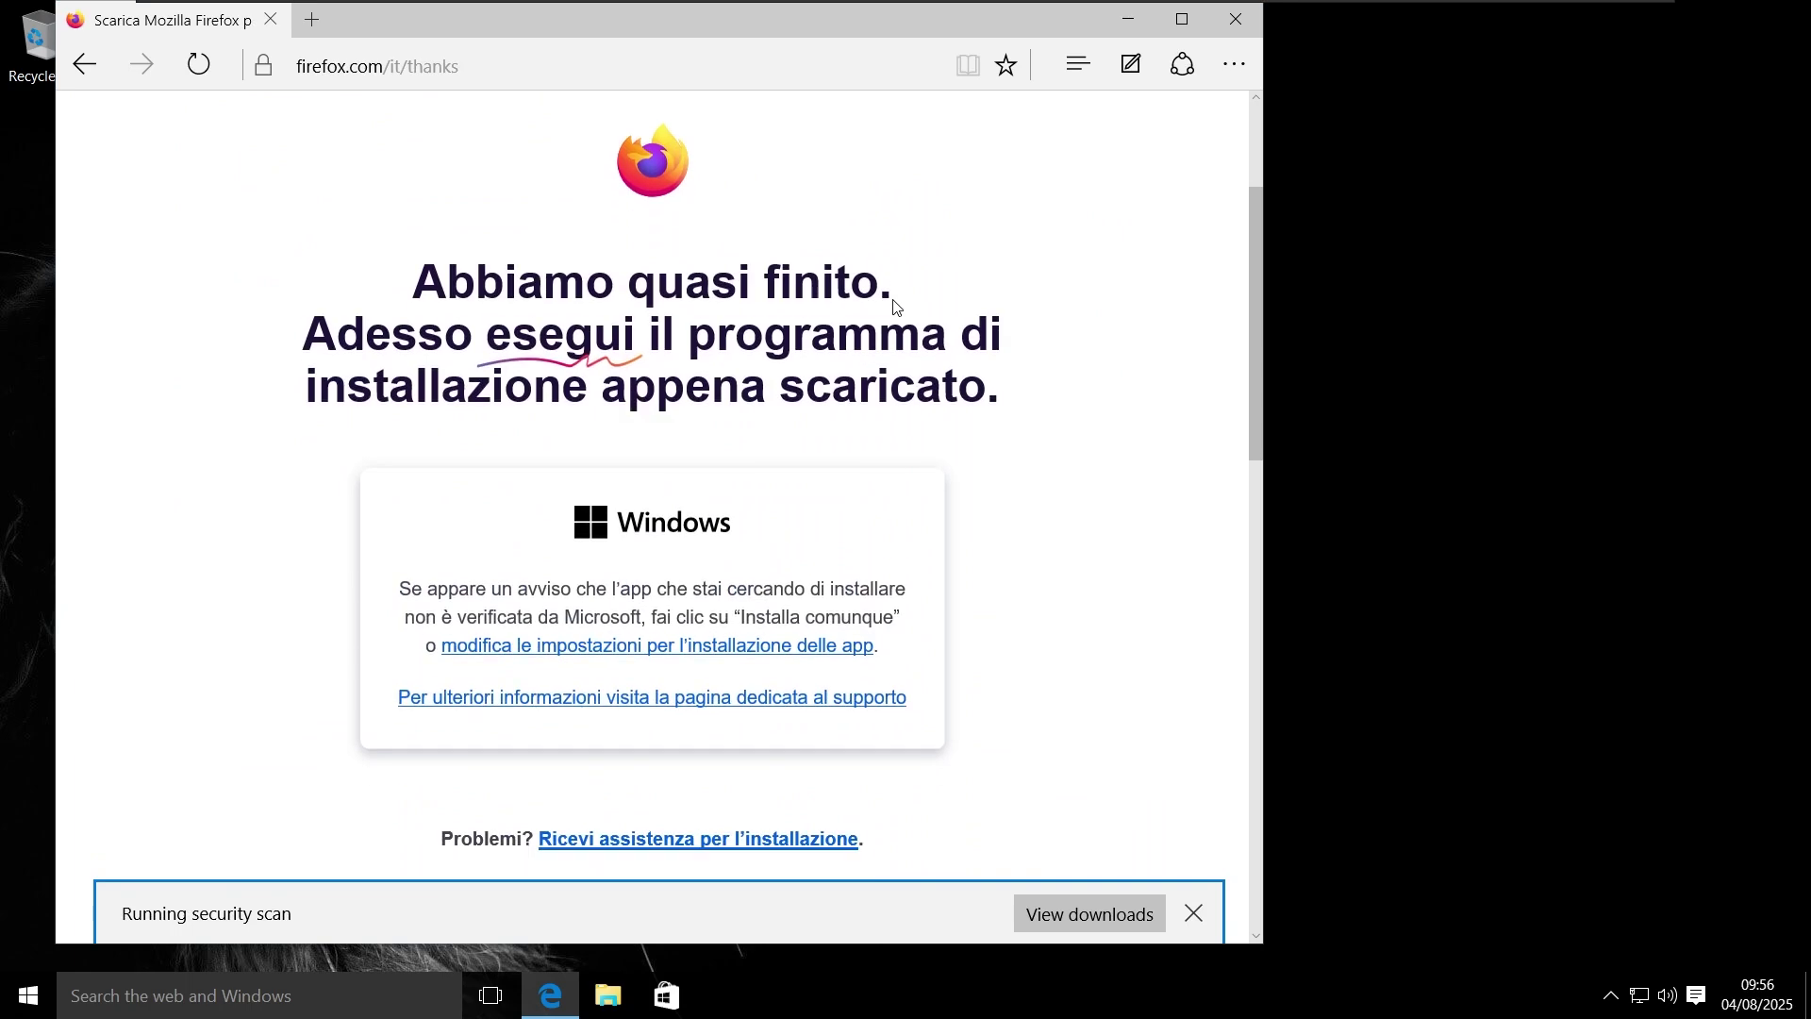
scroll(951, 218, "up", 3)
left_click(891, 237)
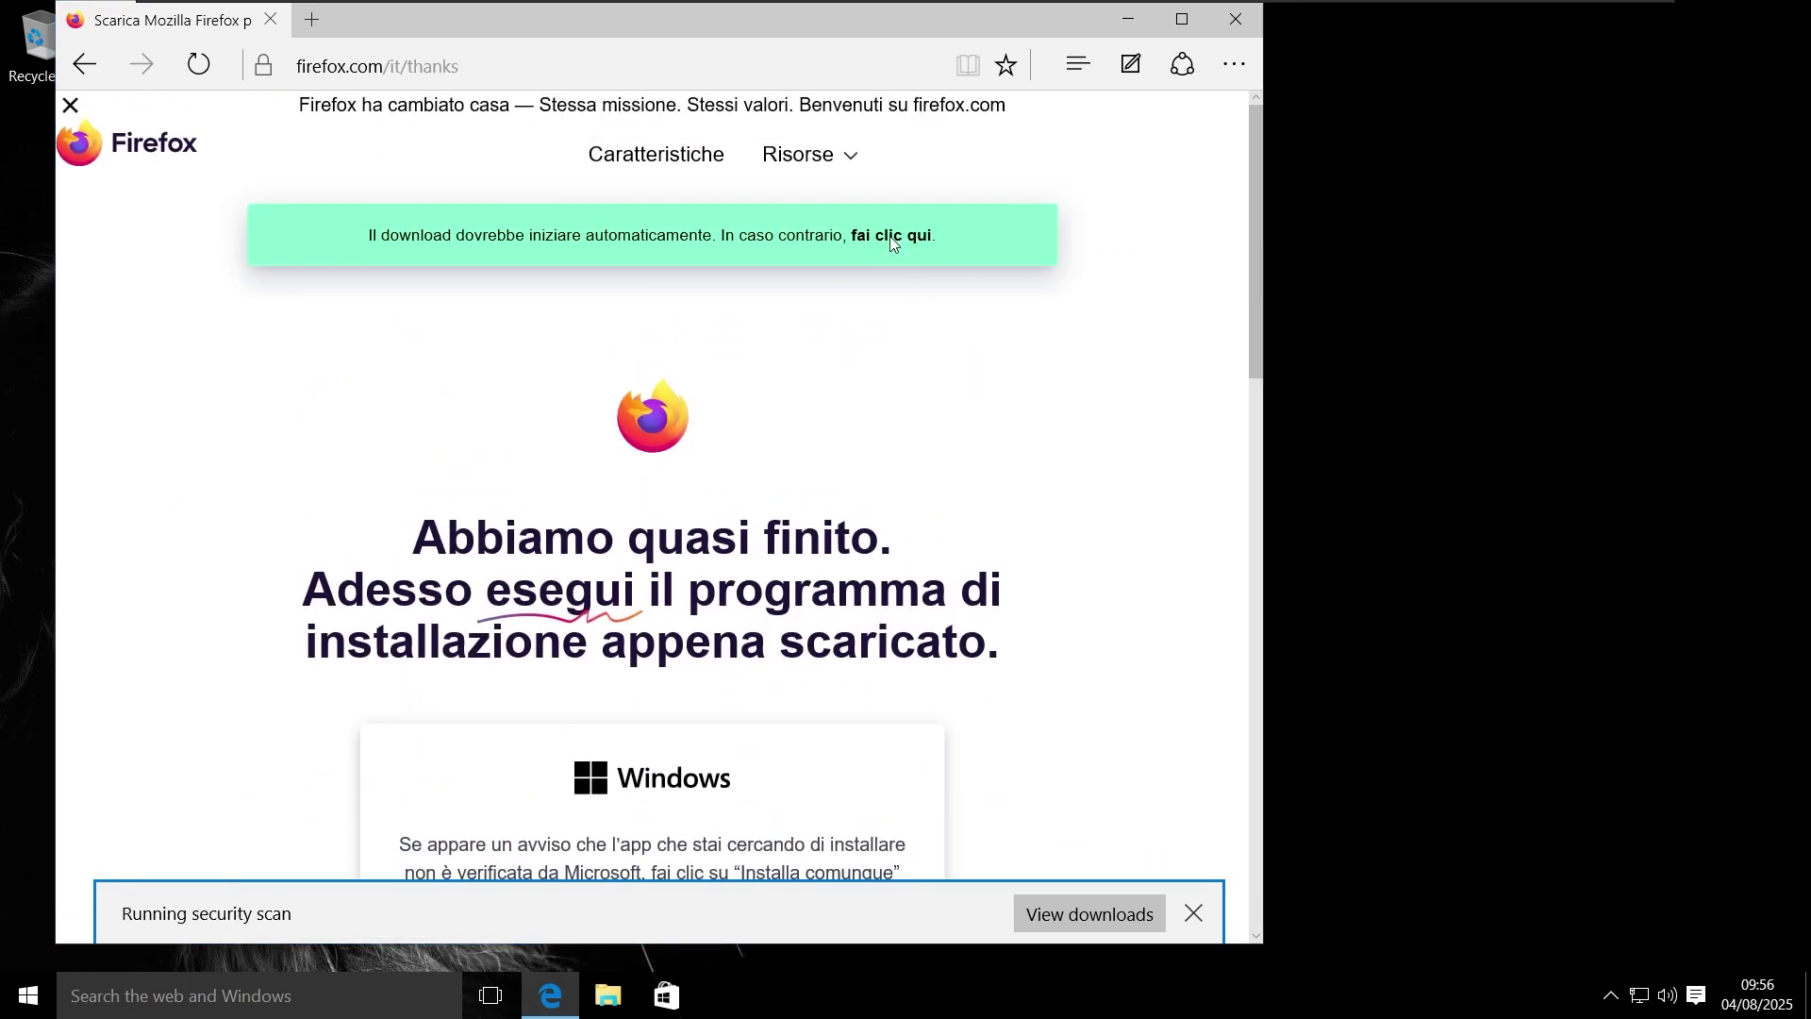
scroll(893, 243, "down", 10)
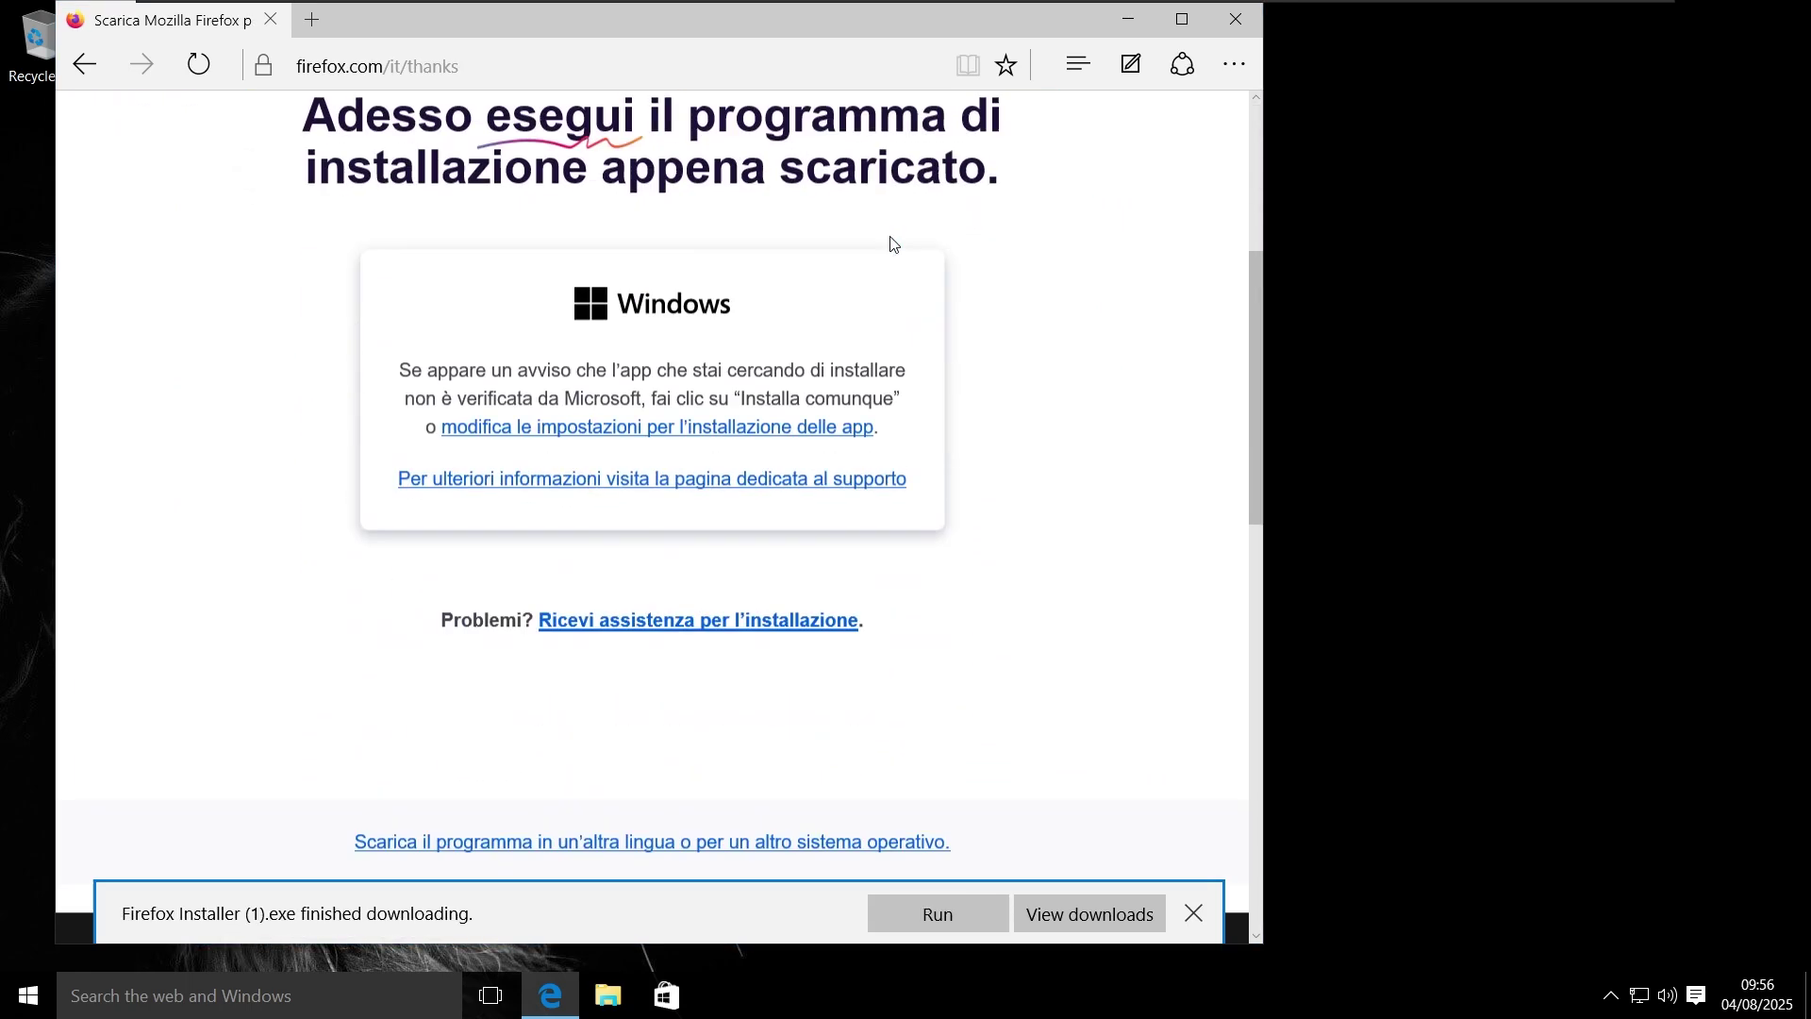
Step: Return to the Firefox search results and search for "firefox en'us" instead
key("alt+Left")
key("alt+Left")
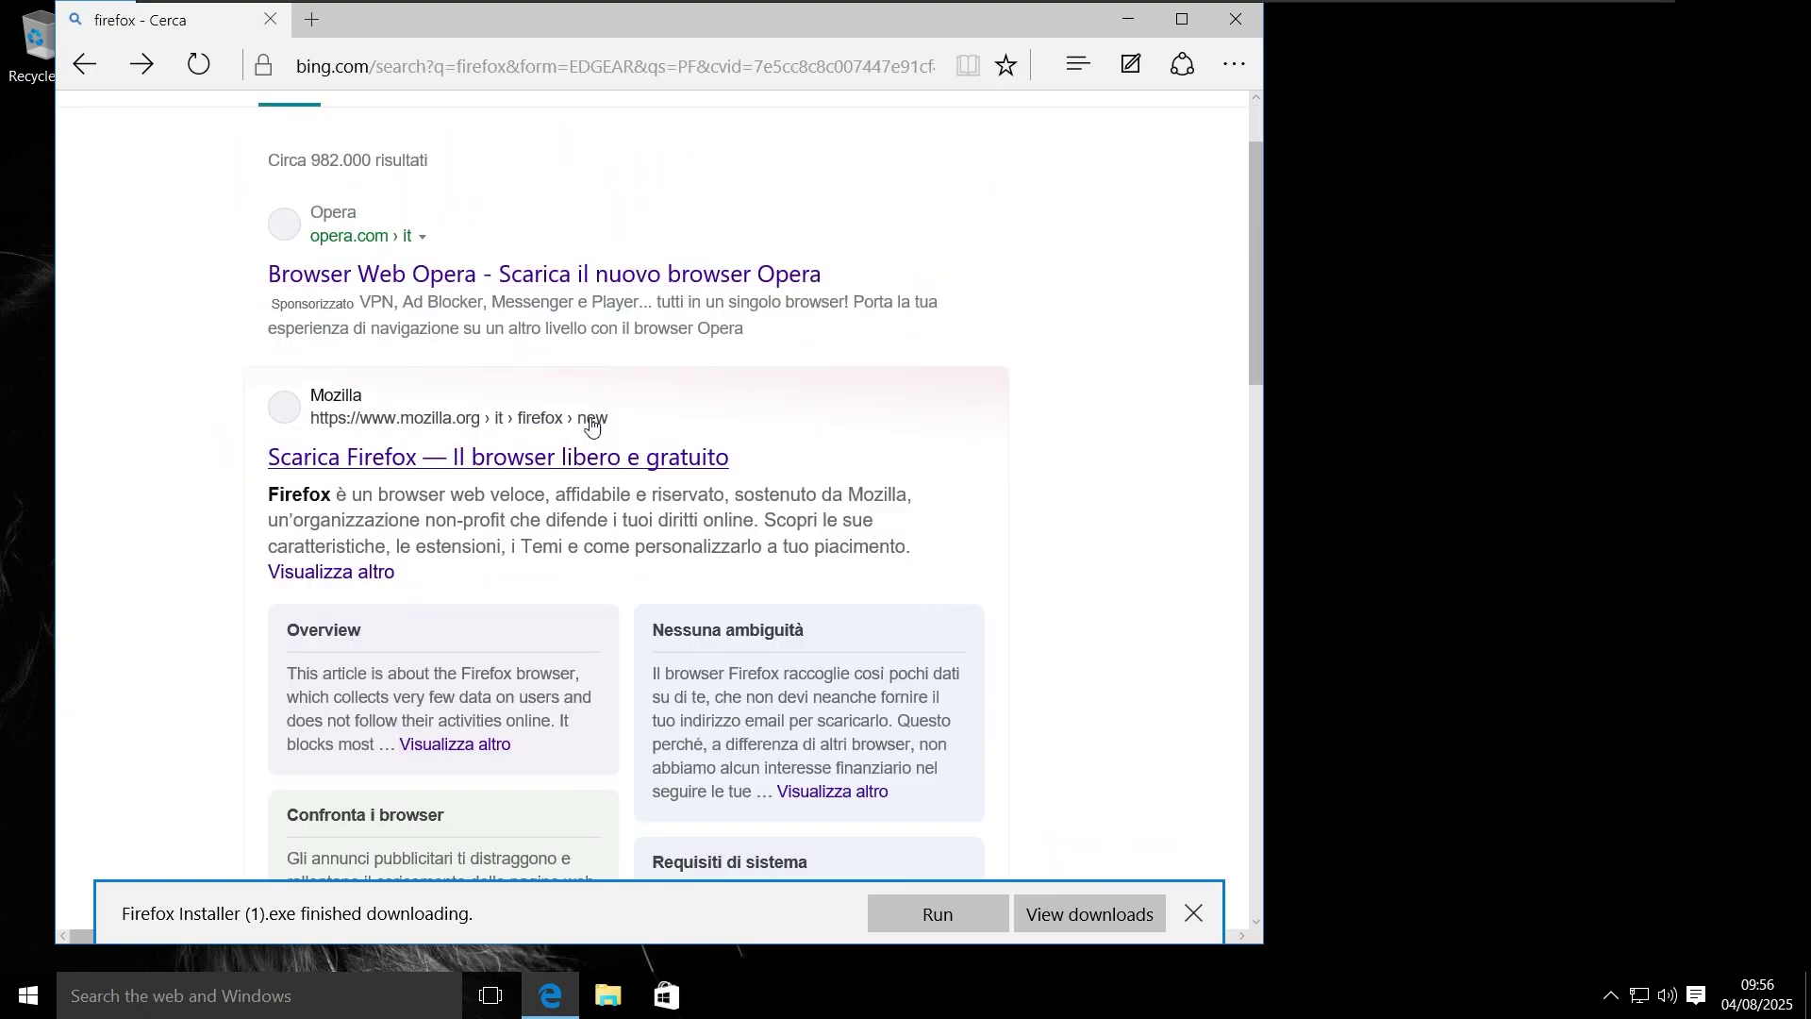
scroll(587, 416, "down", 8)
scroll(398, 554, "down", 5)
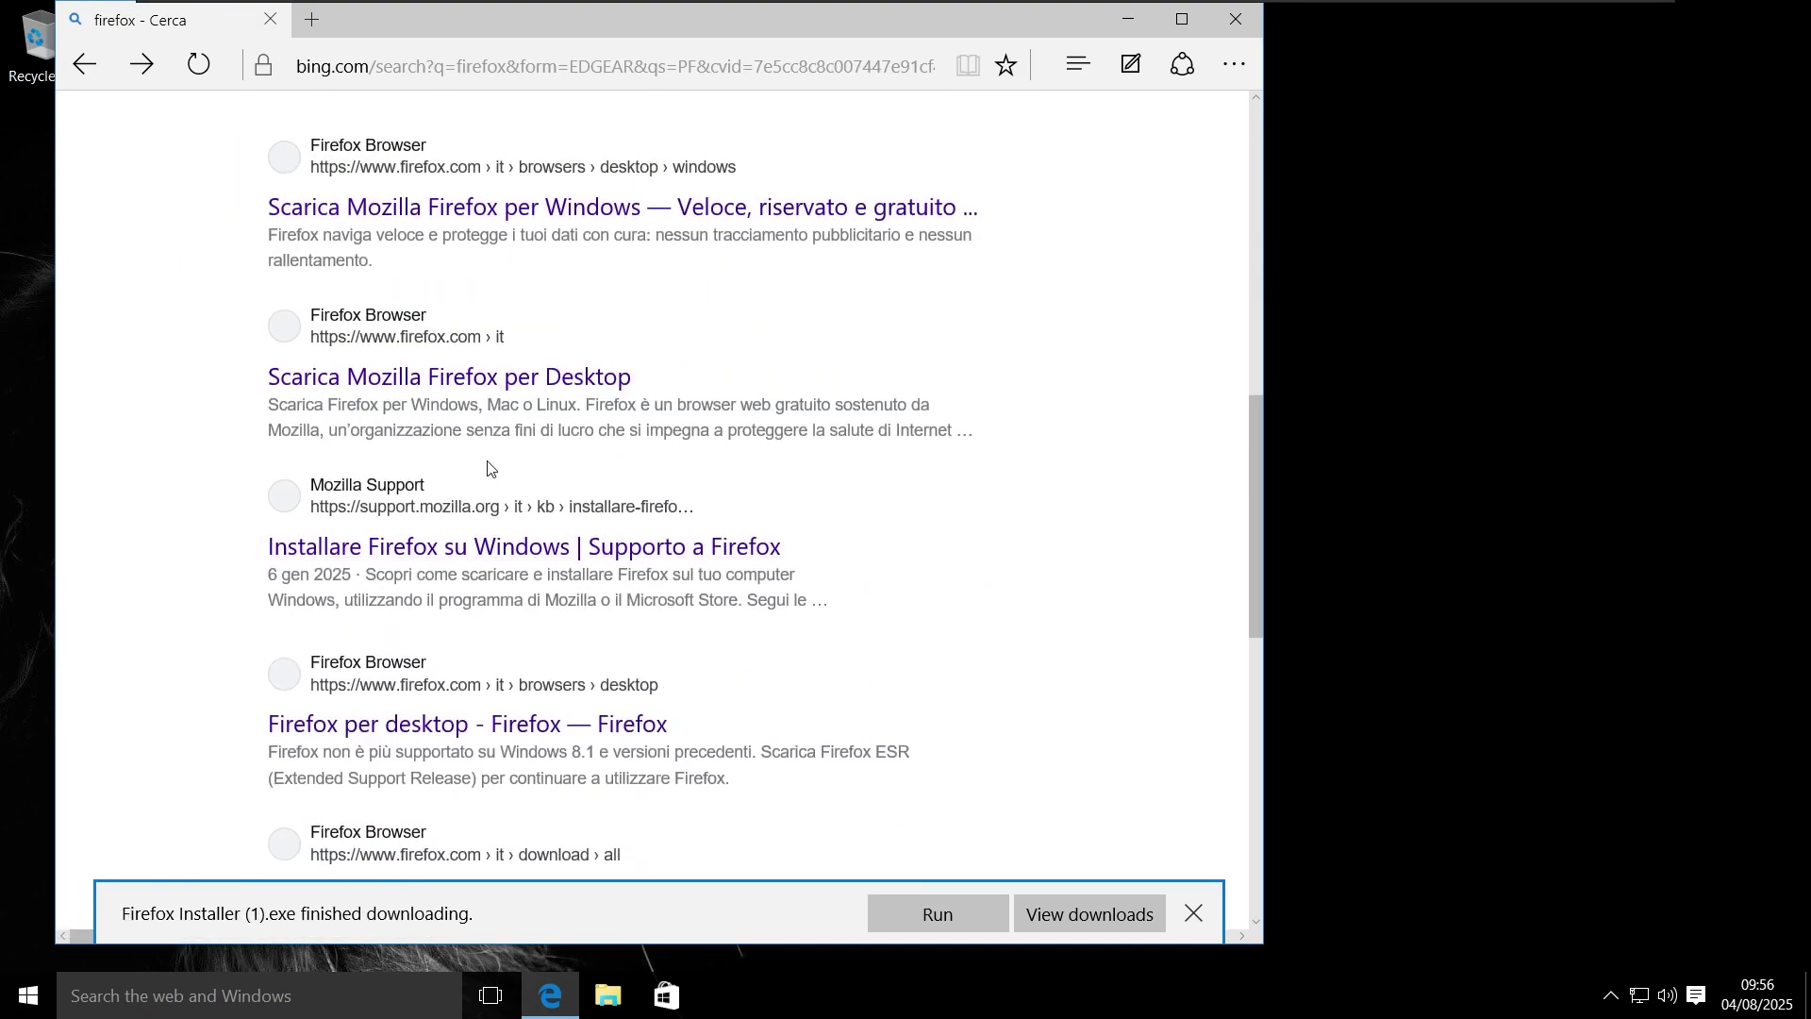
scroll(456, 109, "up", 13)
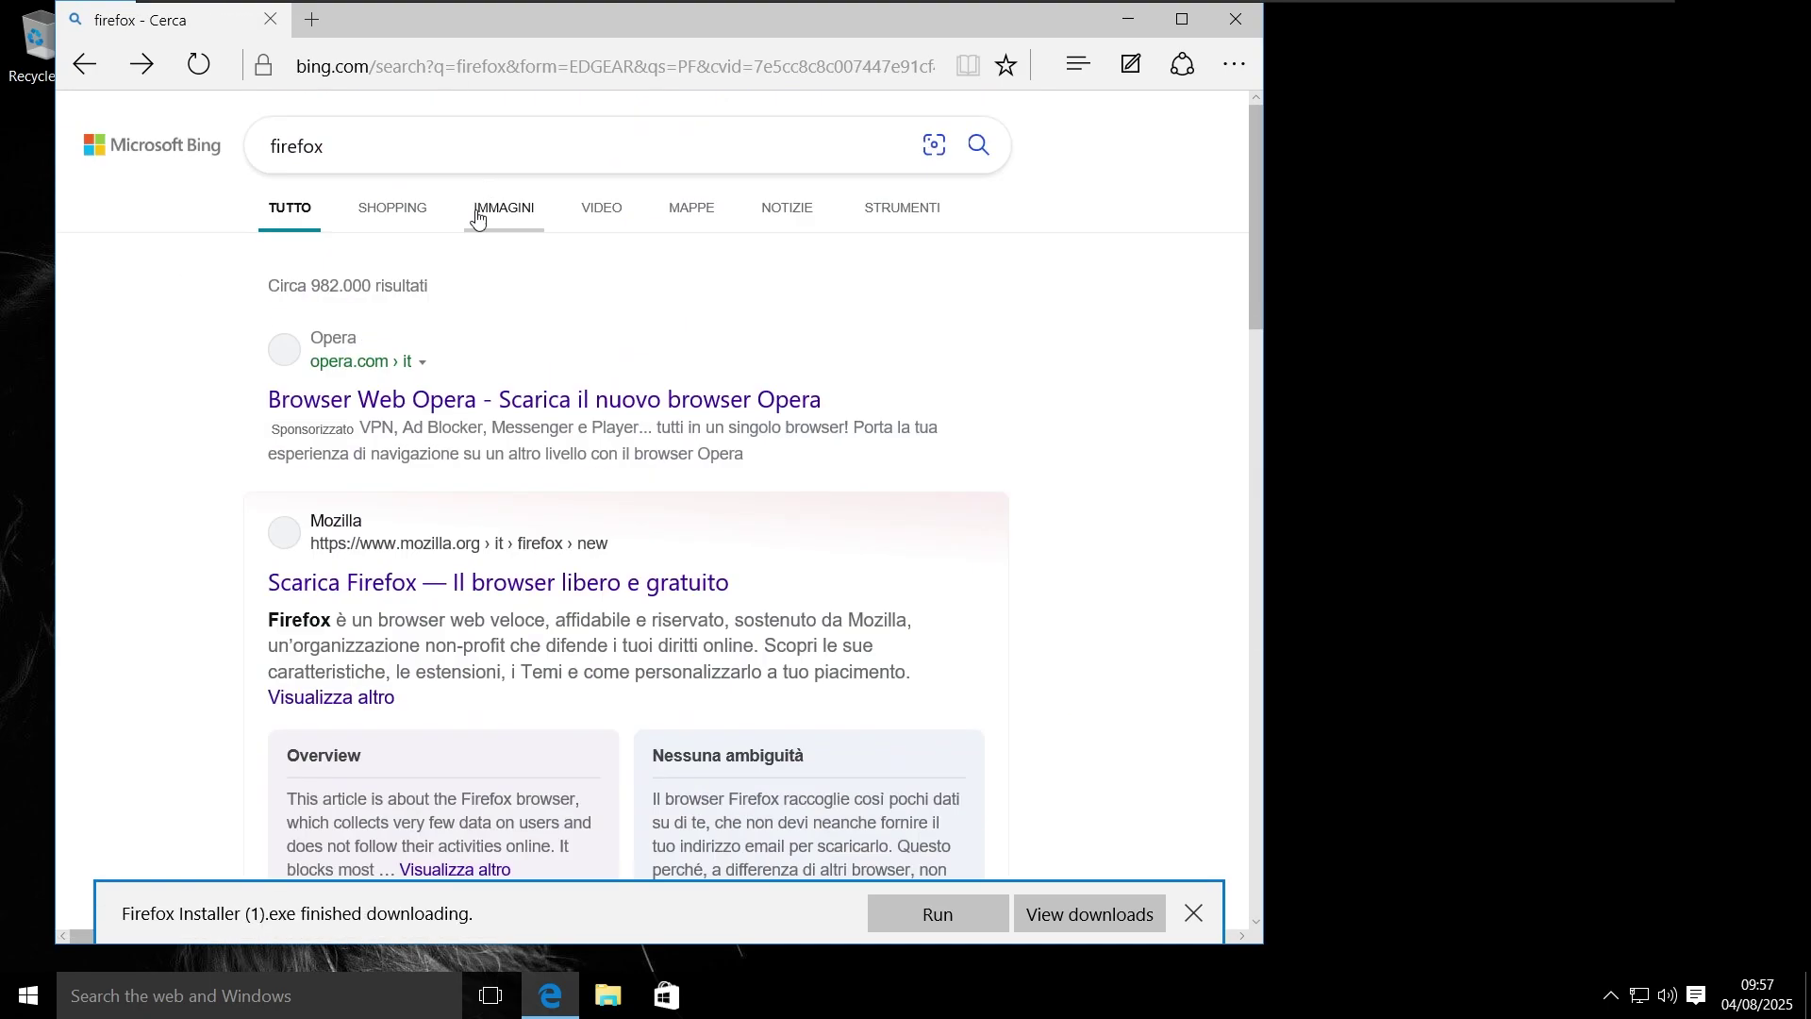
key("Return")
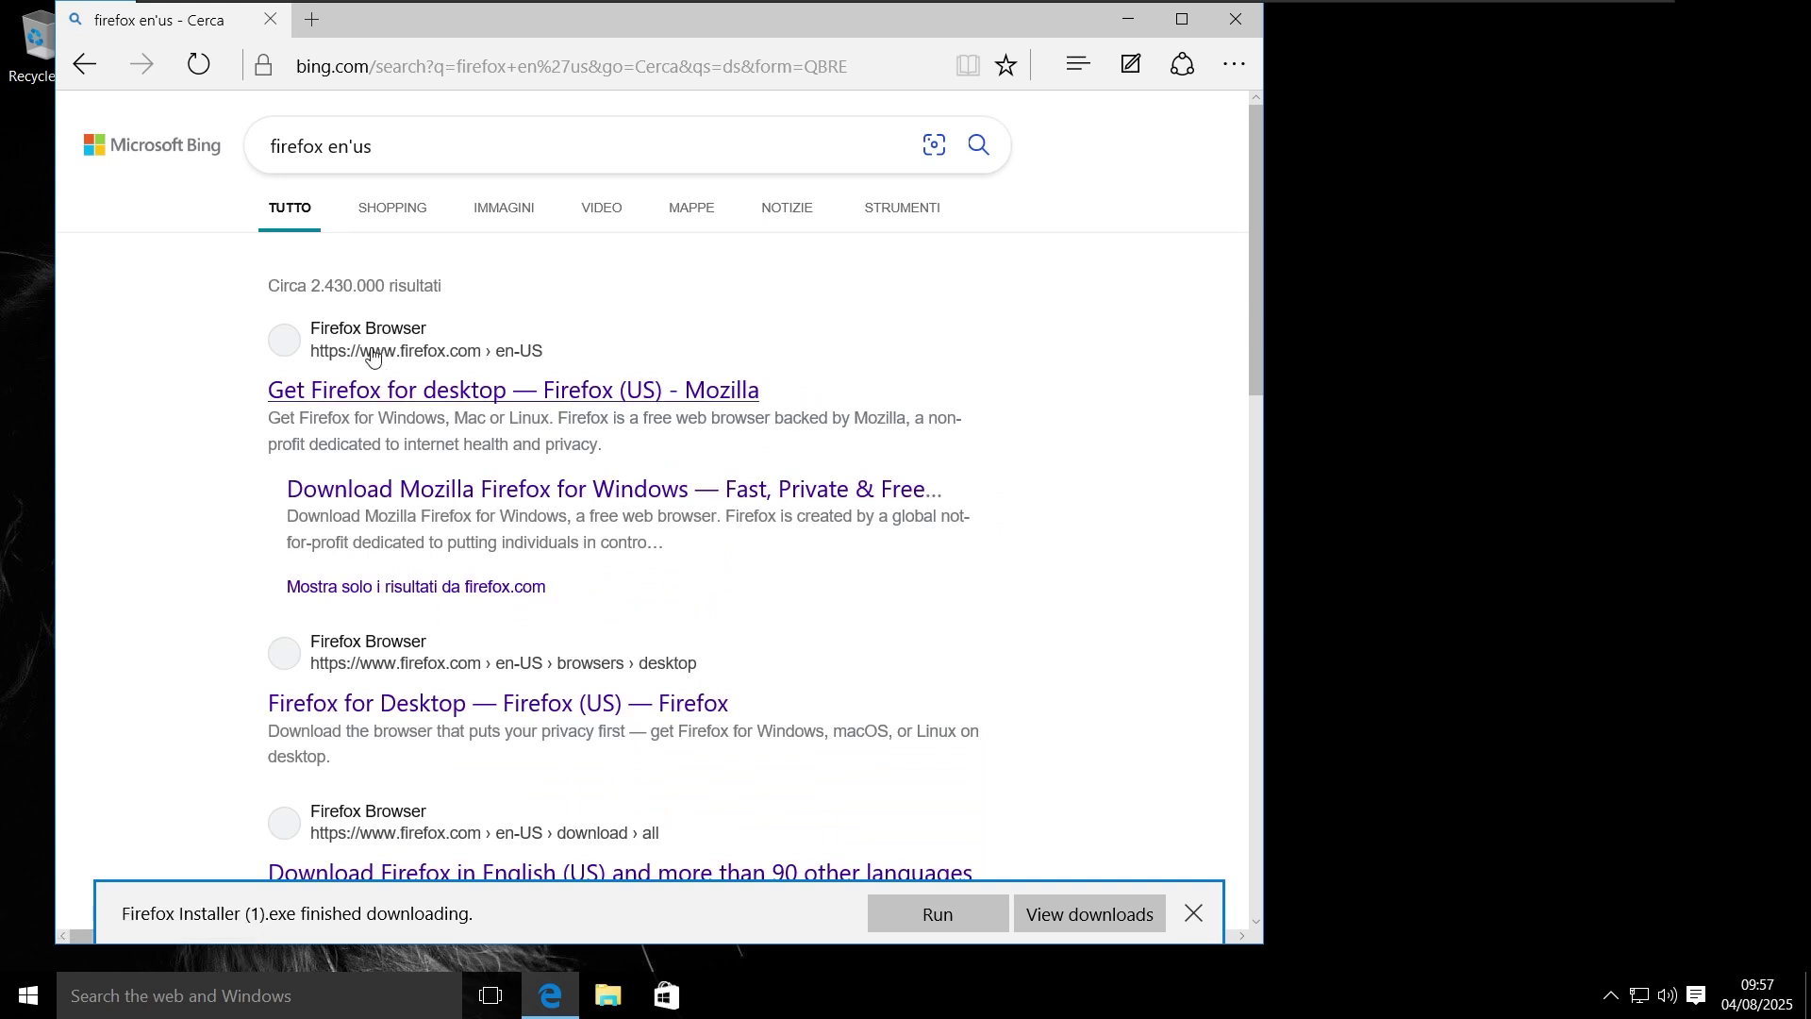
Step: Open the US English Firefox for desktop page, download the installer, and request the download again
left_click(377, 395)
left_click(332, 639)
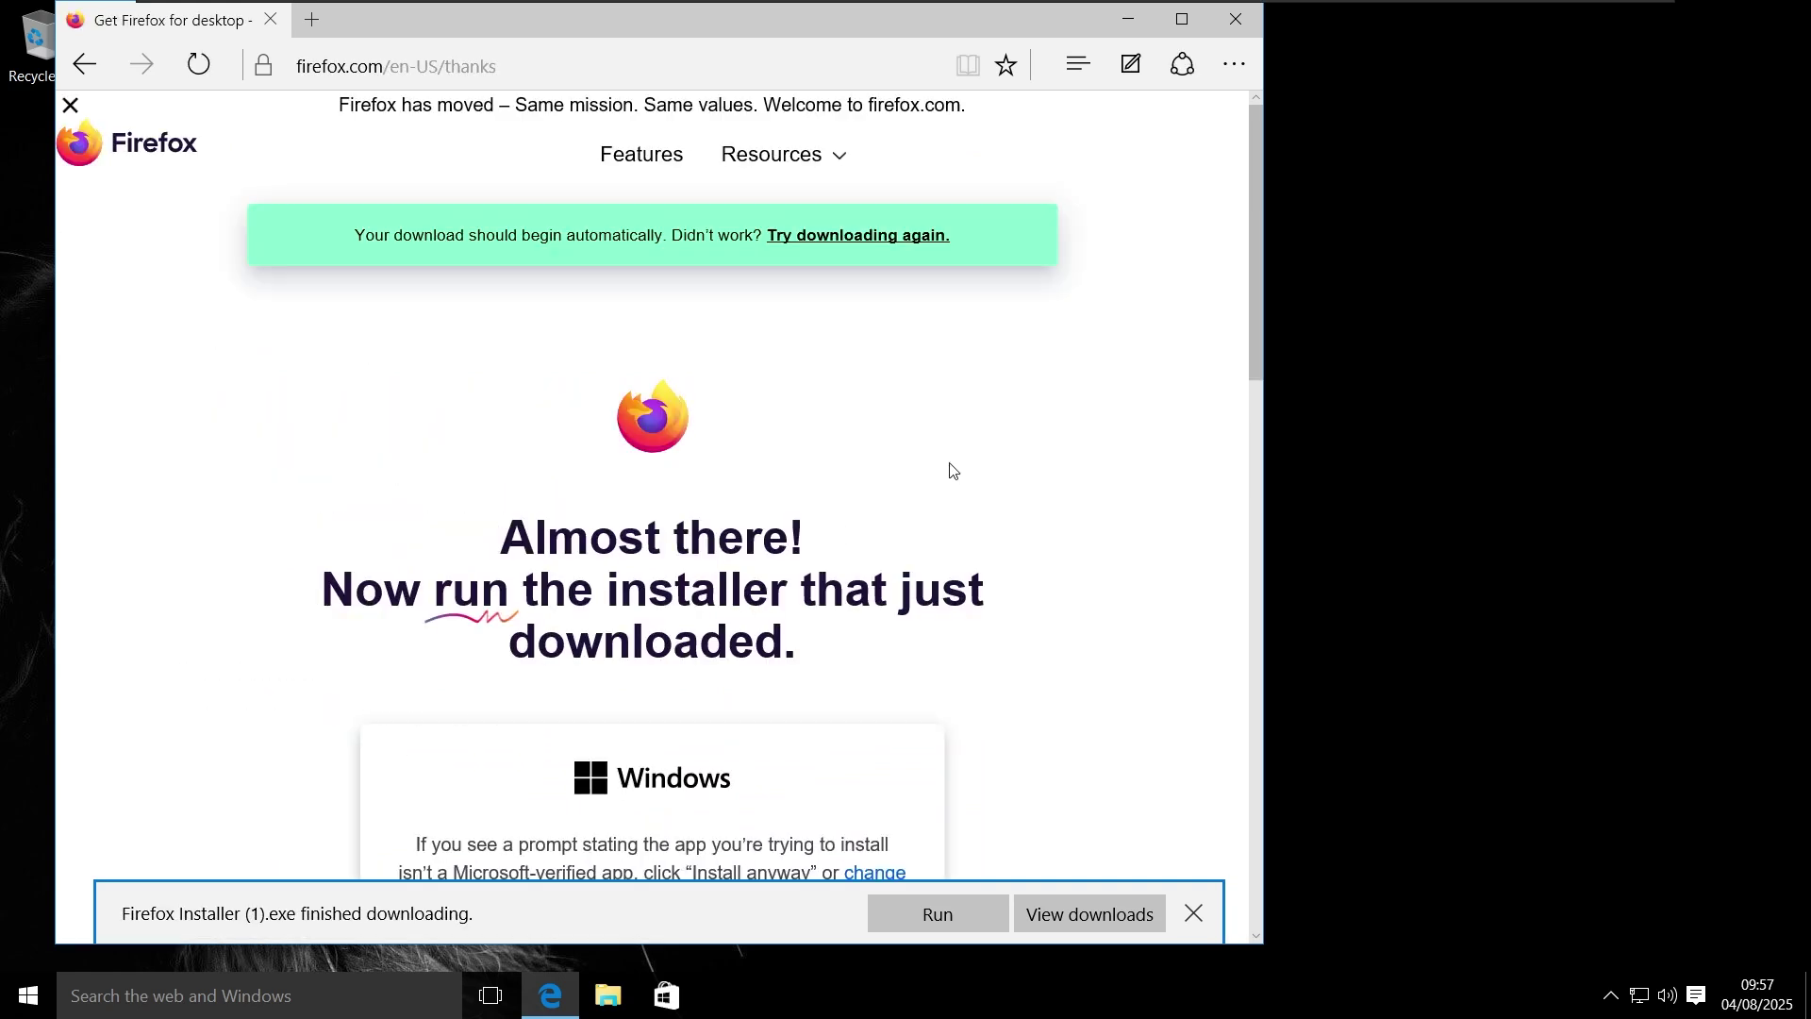
left_click(893, 228)
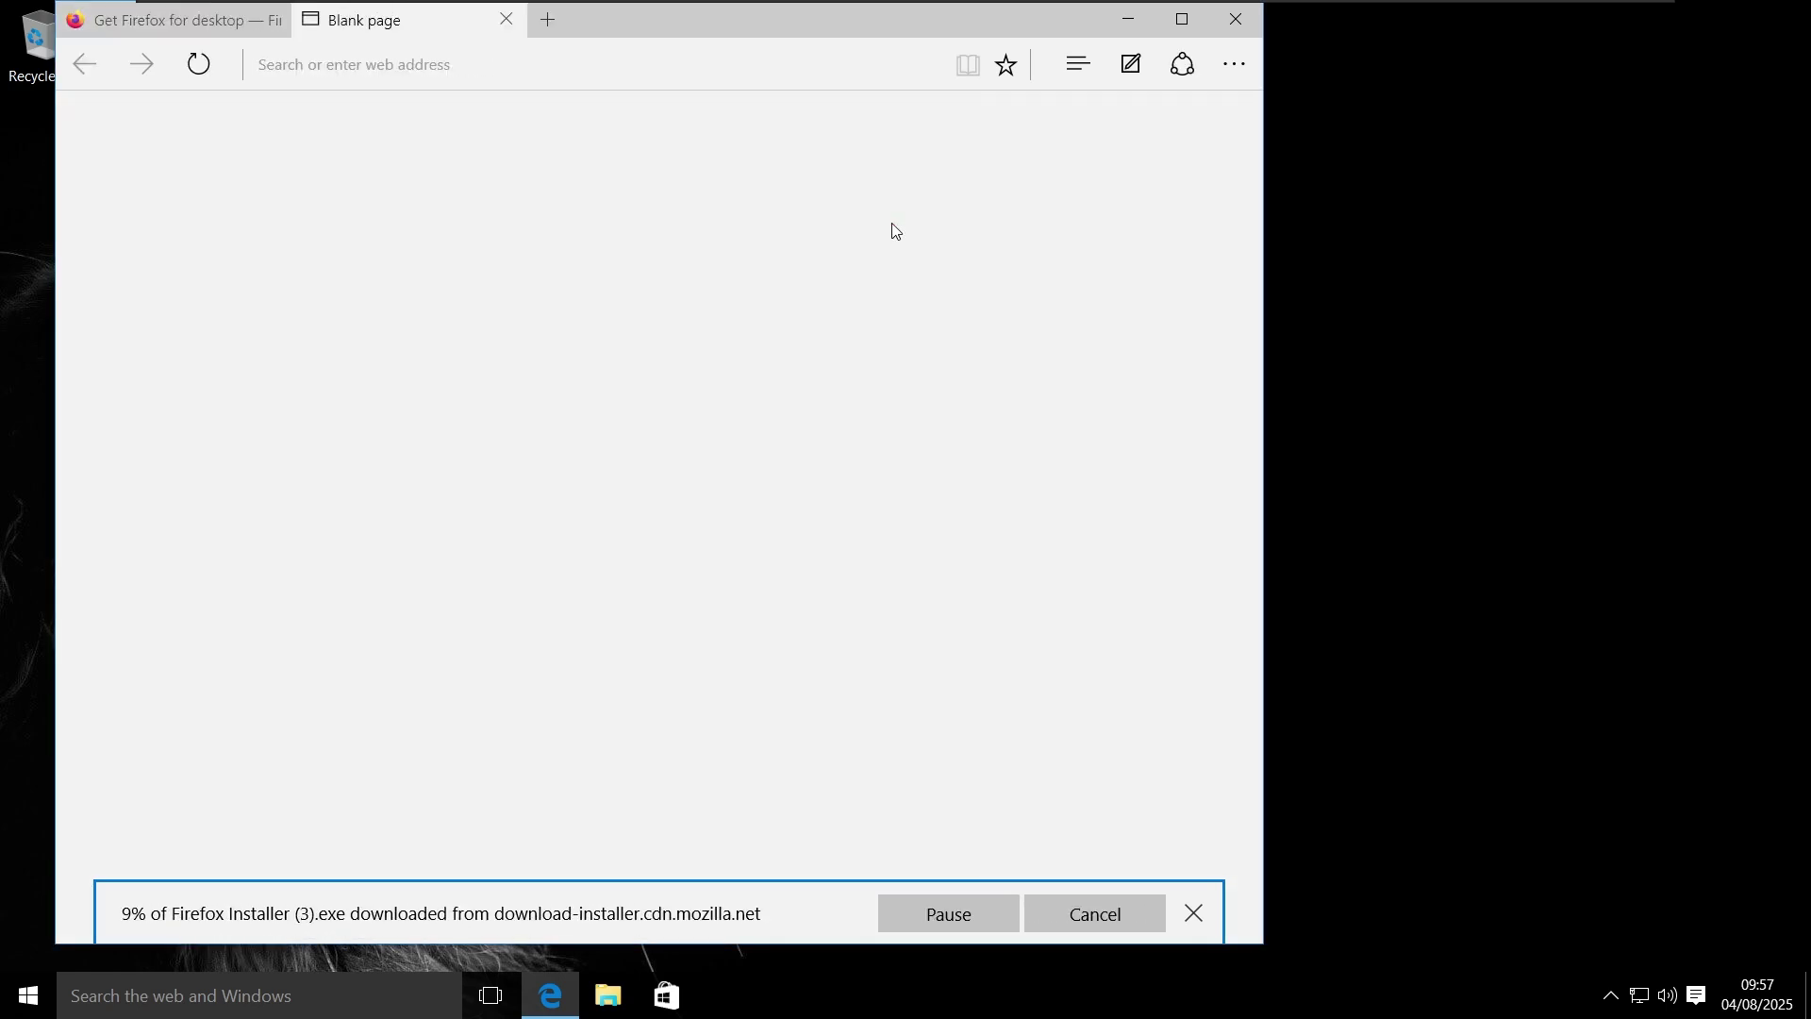
Step: Run the downloaded Firefox Installer (2).exe and allow it to make changes to the PC
mouse_move(1000, 30)
left_mouse_down()
mouse_move(1067, 49)
mouse_move(738, 393)
mouse_move(972, 166)
mouse_move(995, 49)
left_mouse_up()
left_click(943, 930)
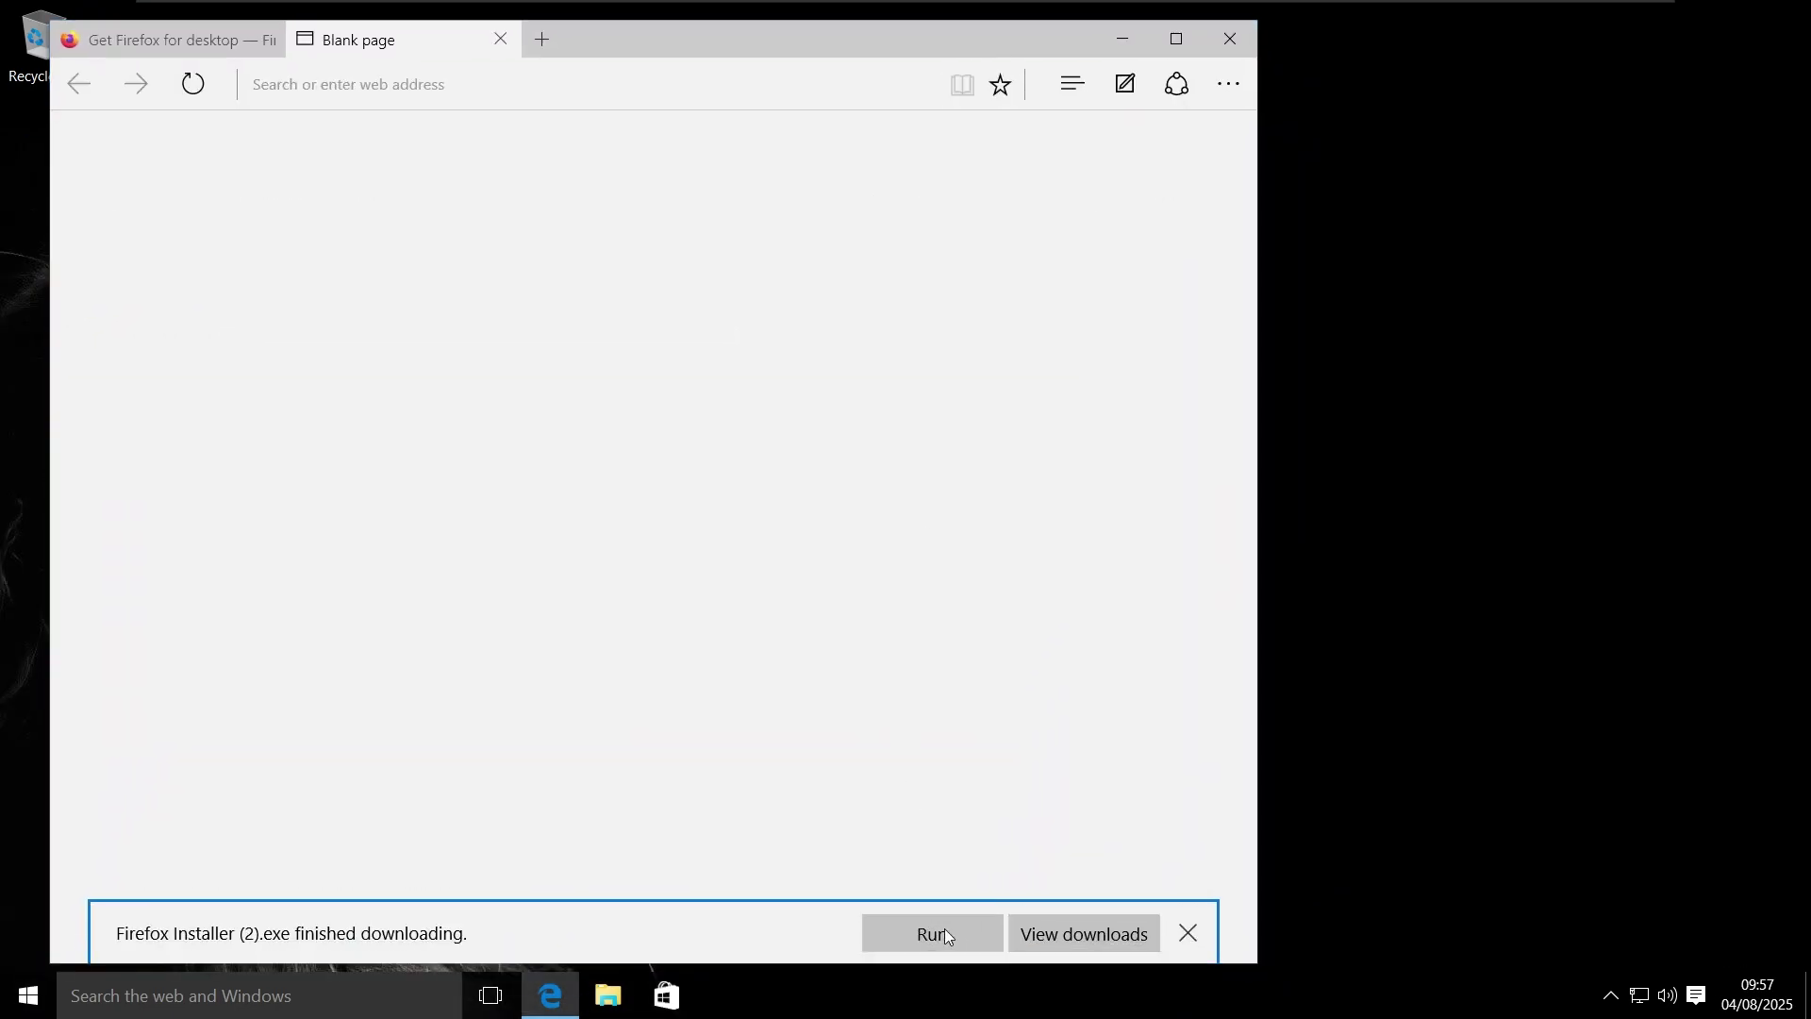
left_click(1011, 545)
left_click(975, 809)
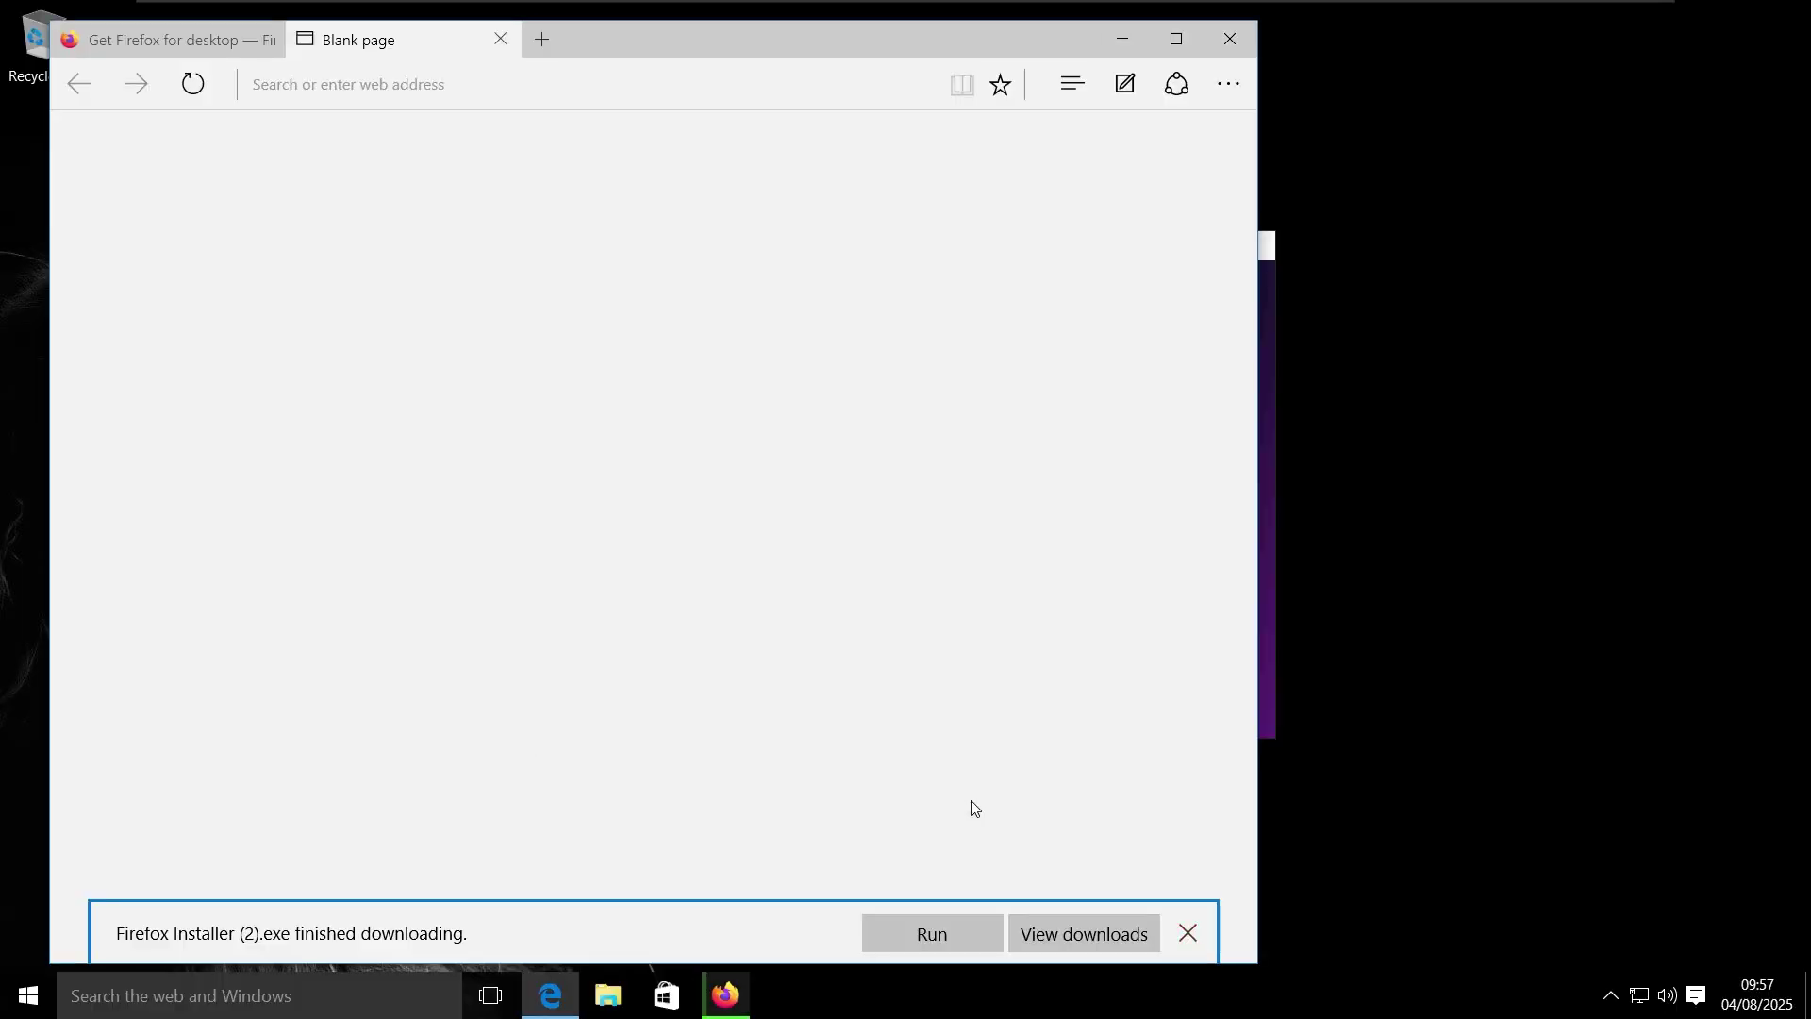
Step: Dismiss the finished download notification and close Microsoft Edge with all its tabs
left_click(1191, 933)
key("alt+F4")
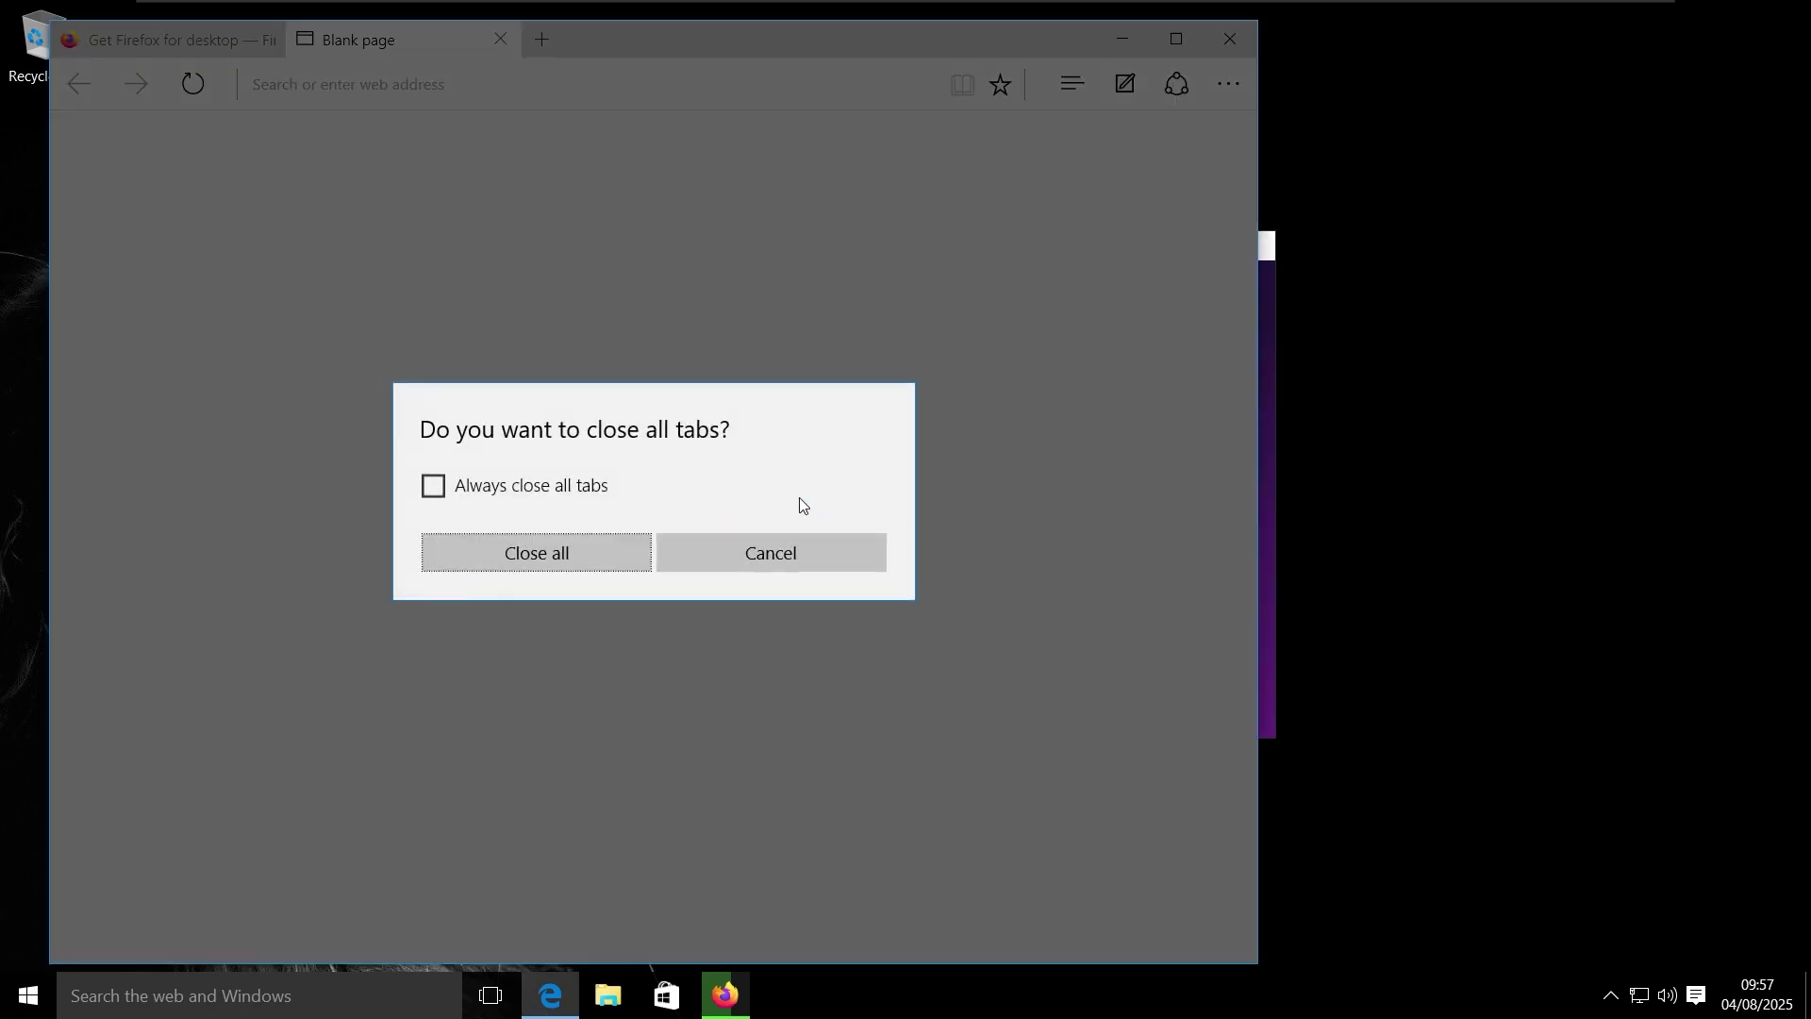
key("Return")
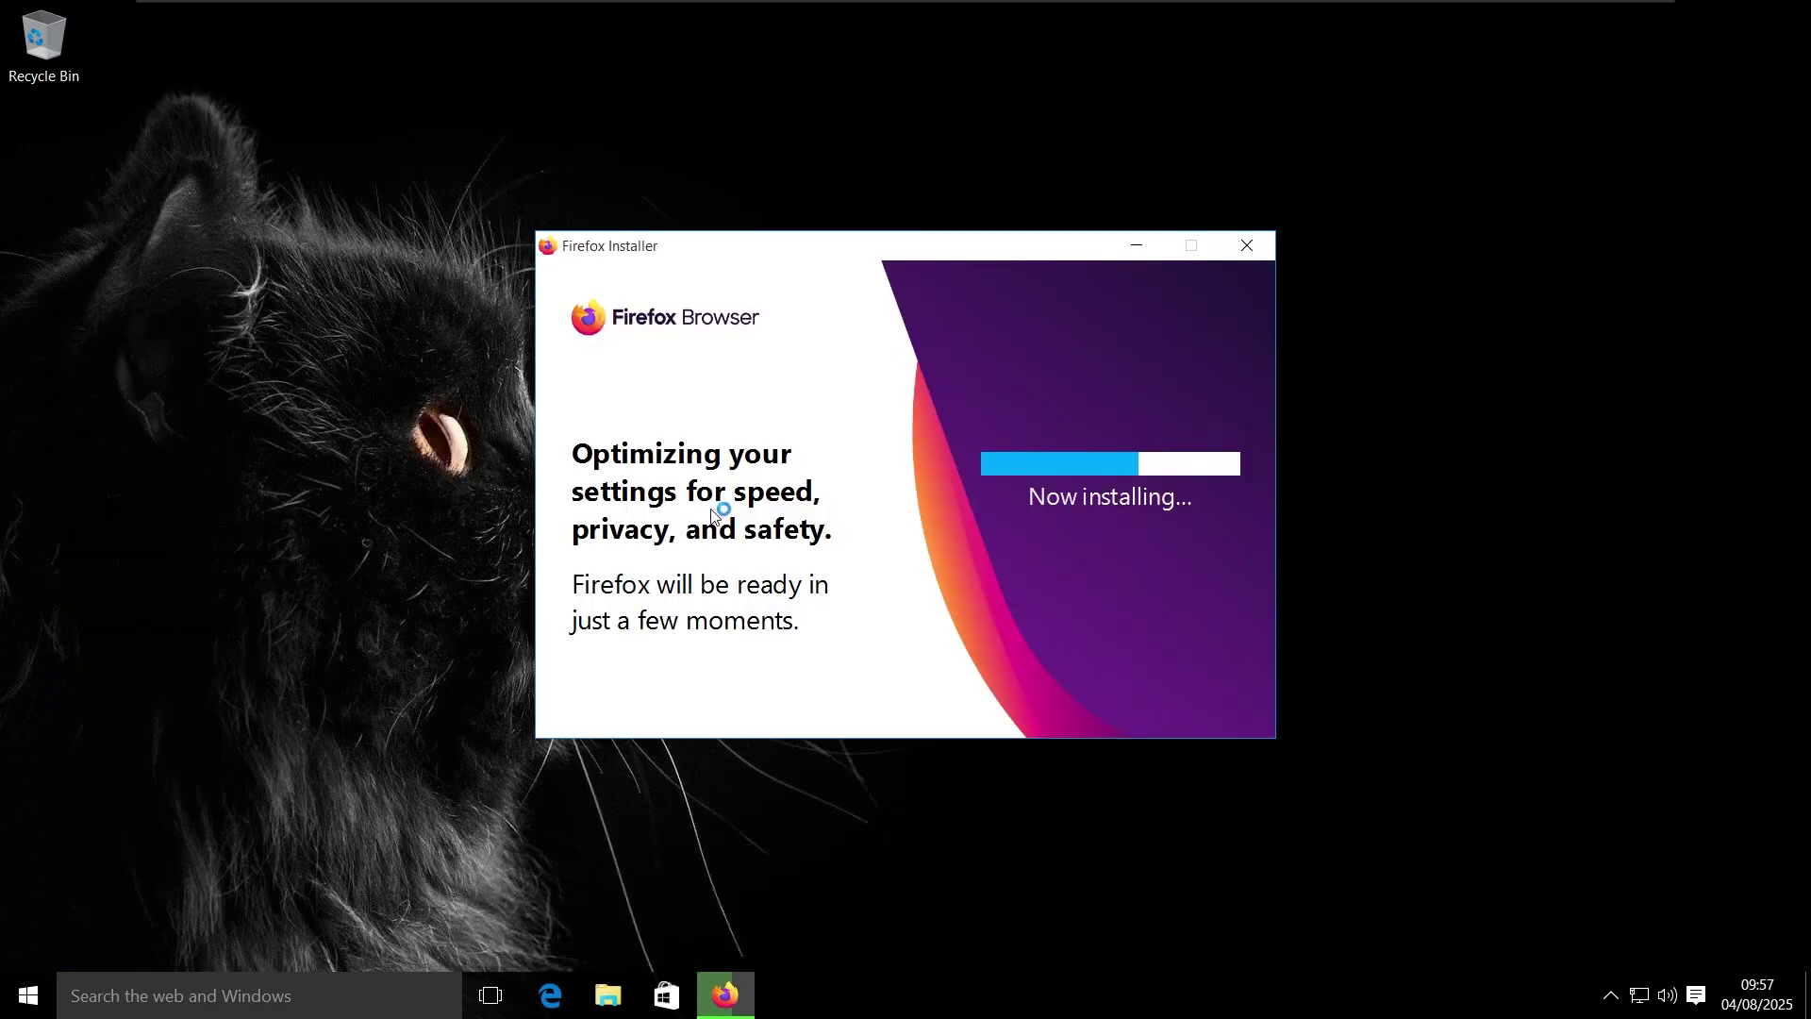
Step: Permanently delete all four Firefox Installer files from the Downloads folder in File Explorer
key("super+e")
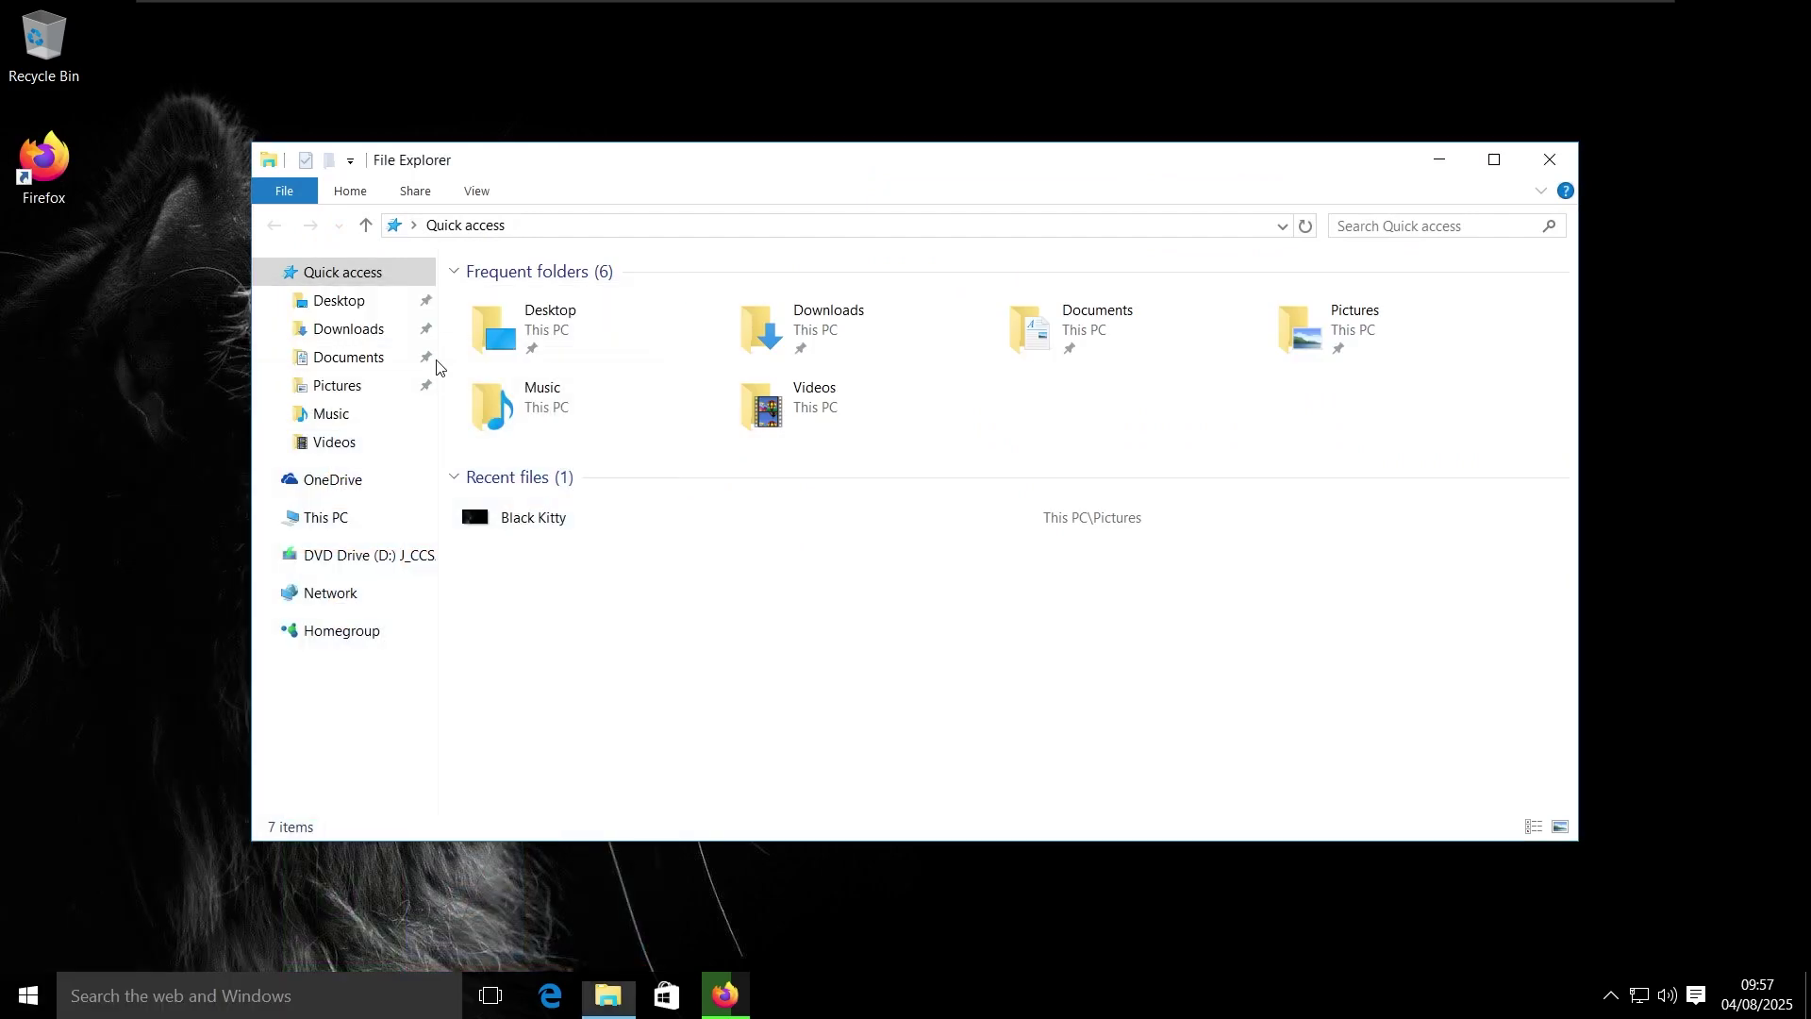
left_click(350, 330)
left_click_drag(557, 473, 654, 293)
key("shift+Delete")
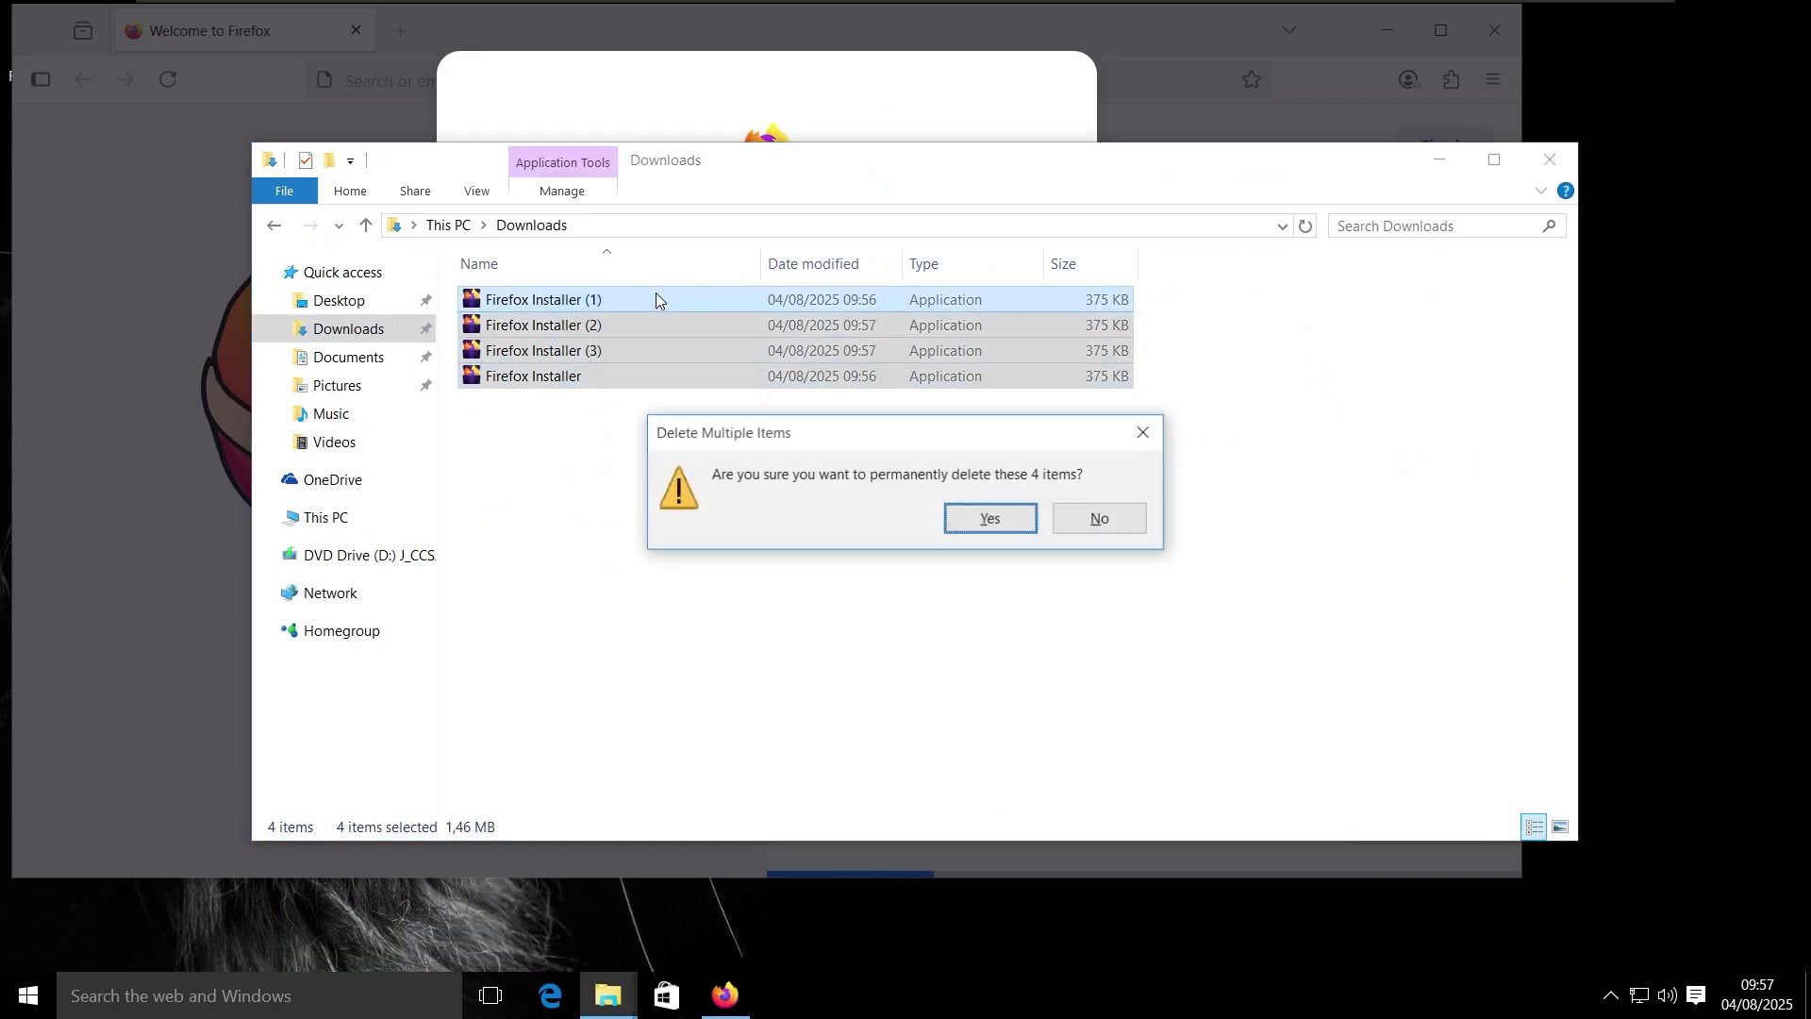
key("Return")
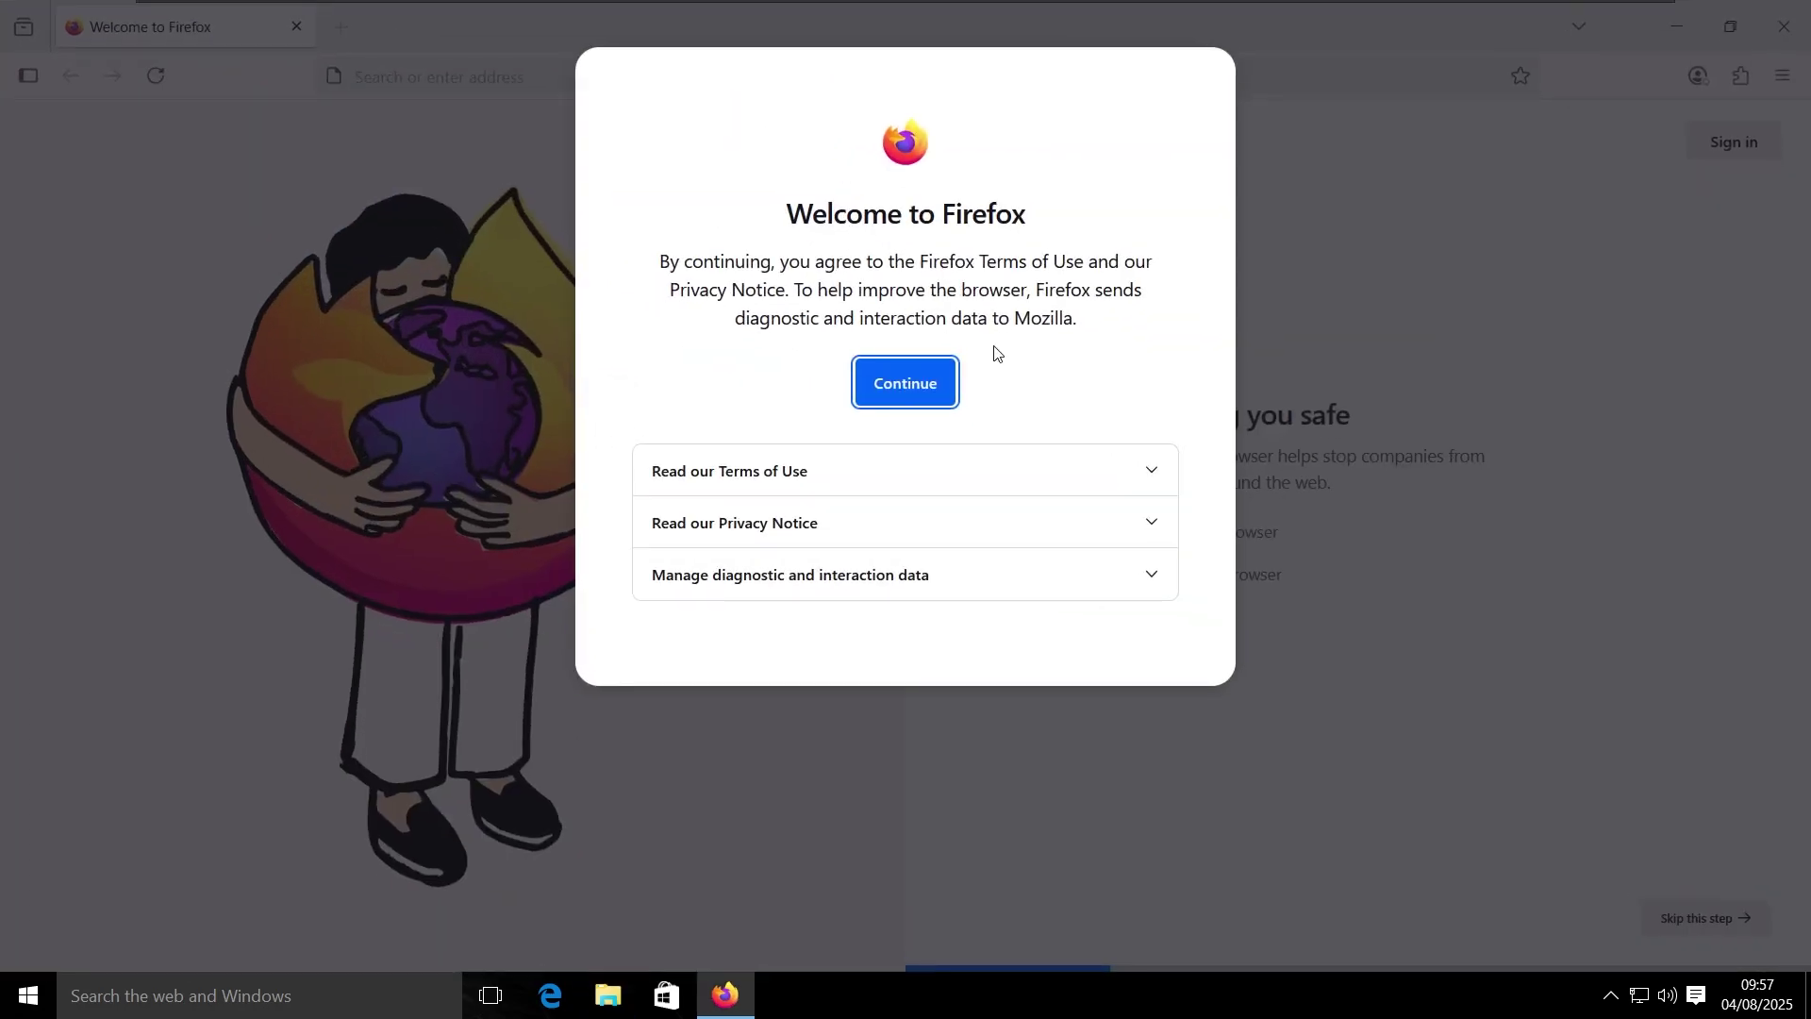
Step: Switch to Firefox, accept its Terms of Use and Privacy Notice, and make the address bar ready for entry
left_click(900, 391)
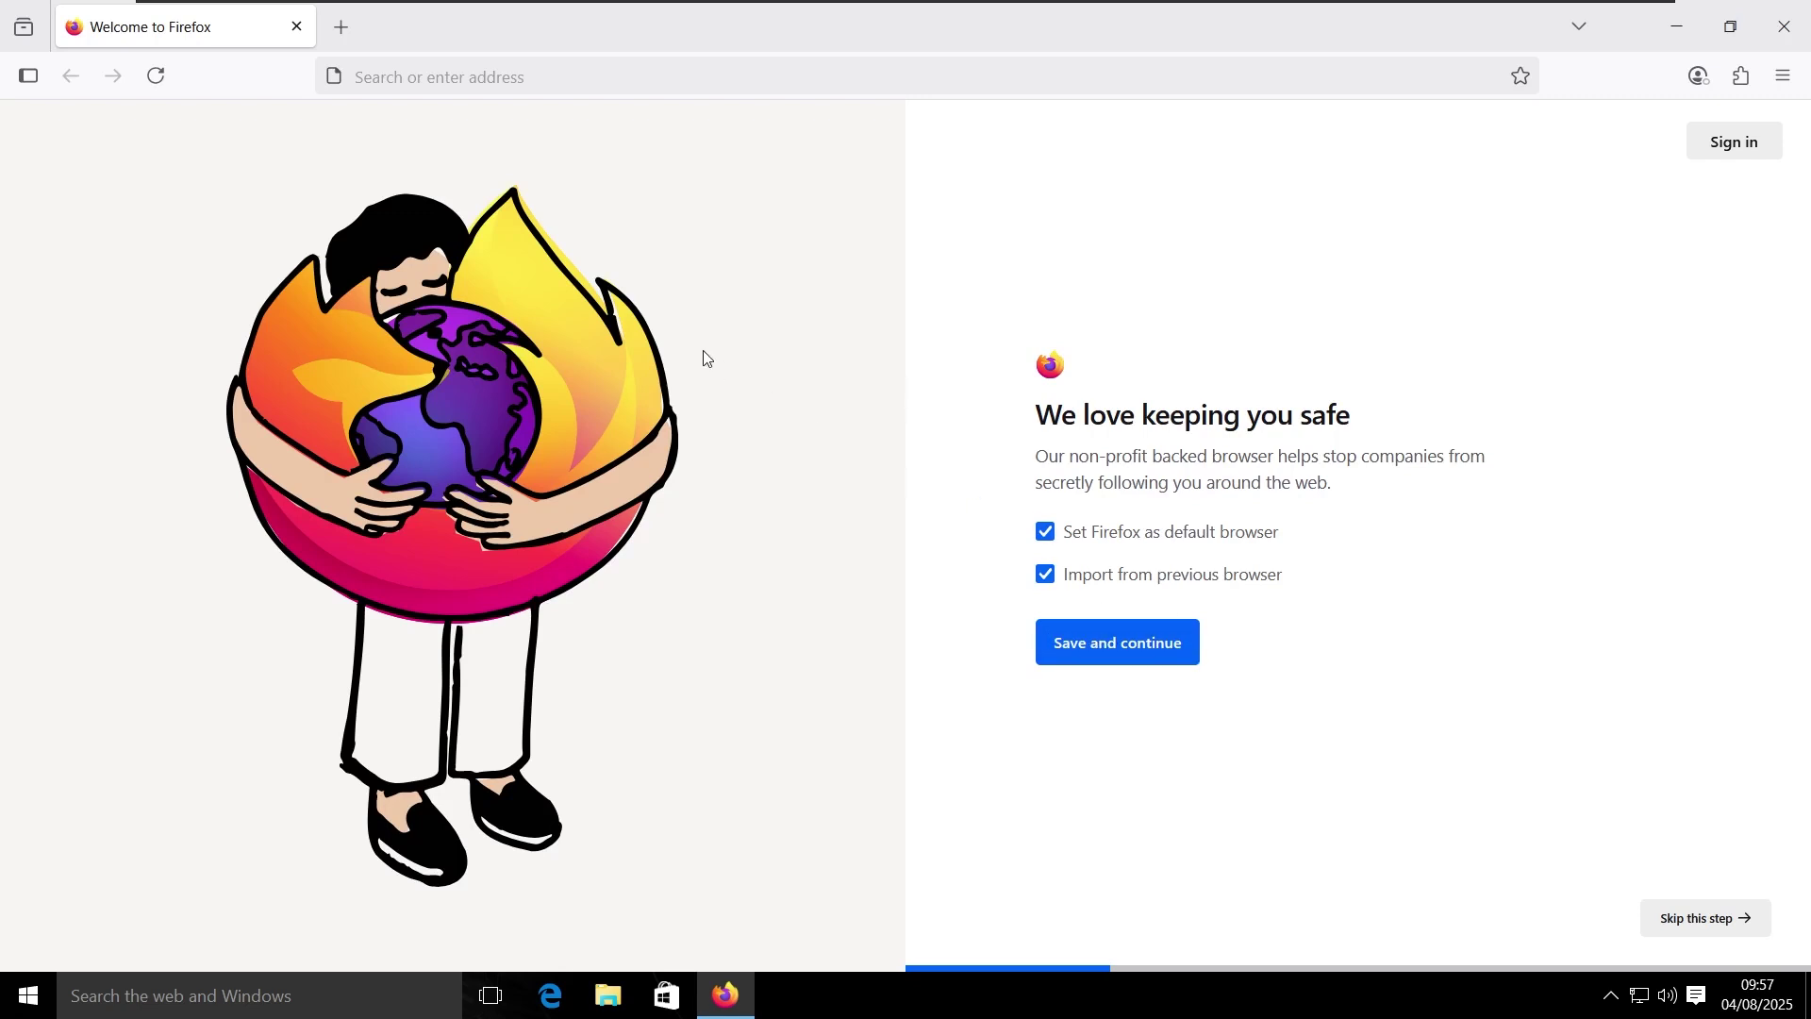
left_click(378, 75)
key("Escape")
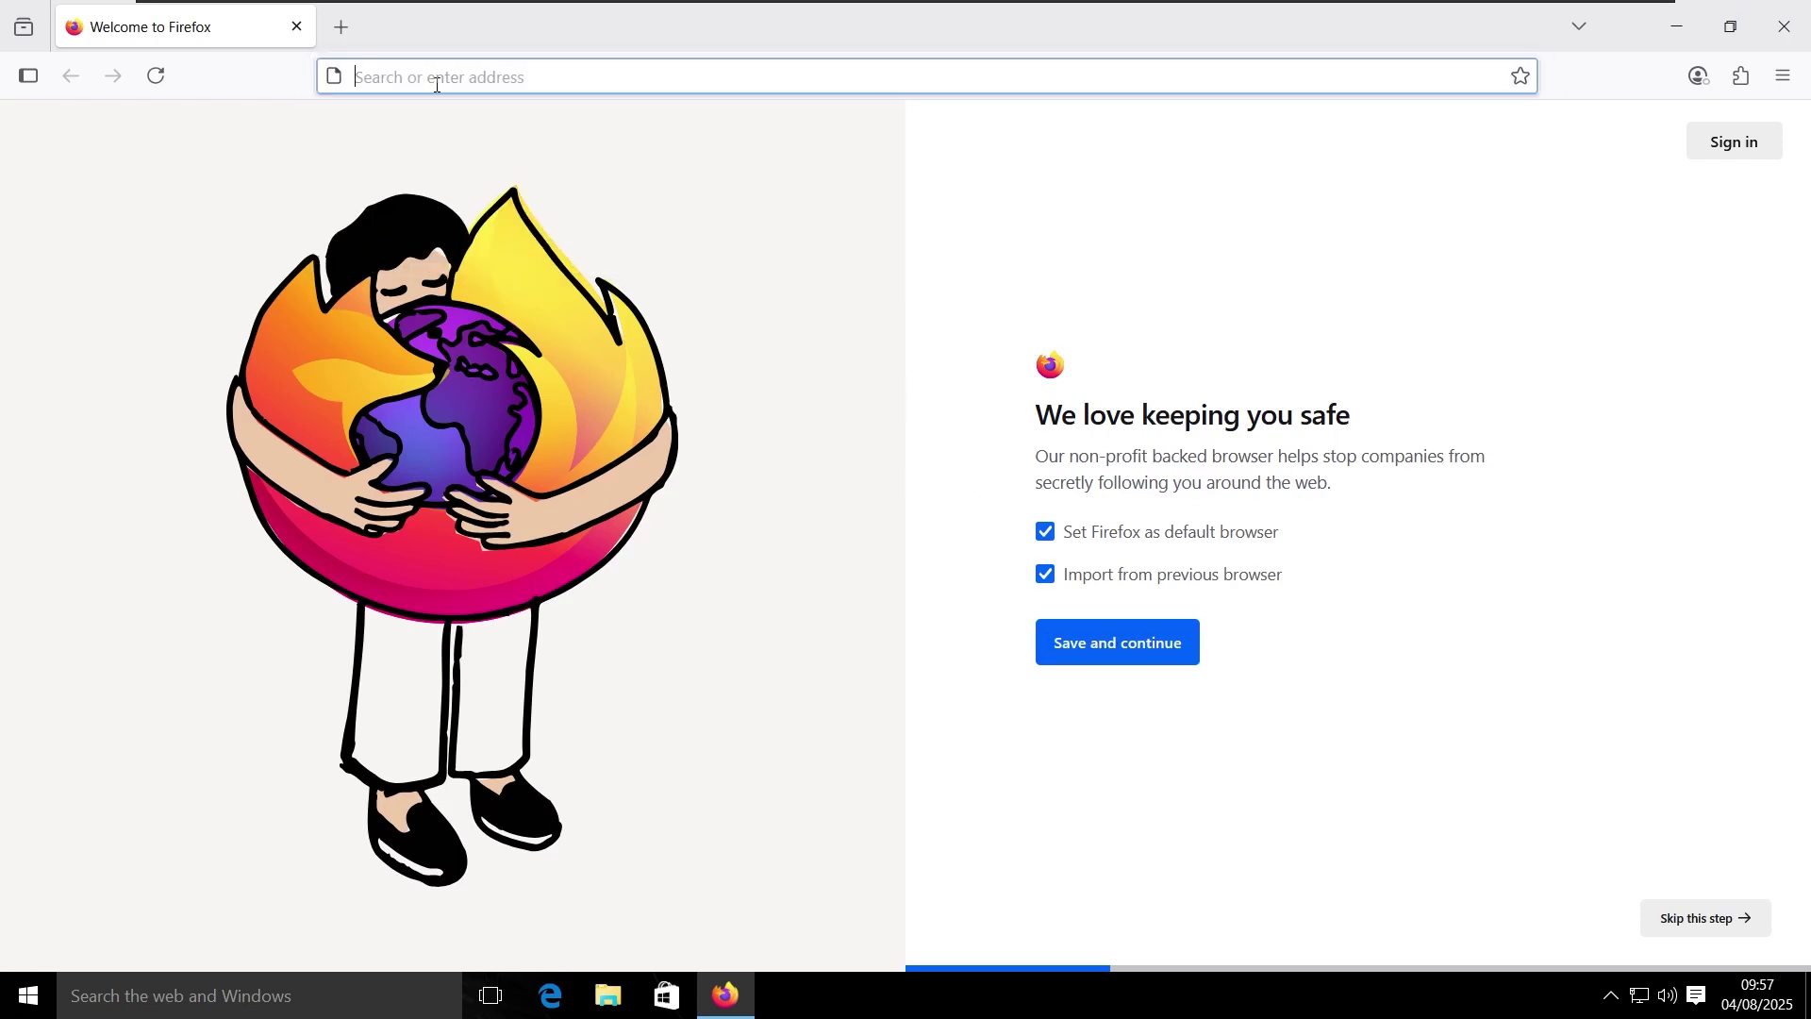
type("what is m")
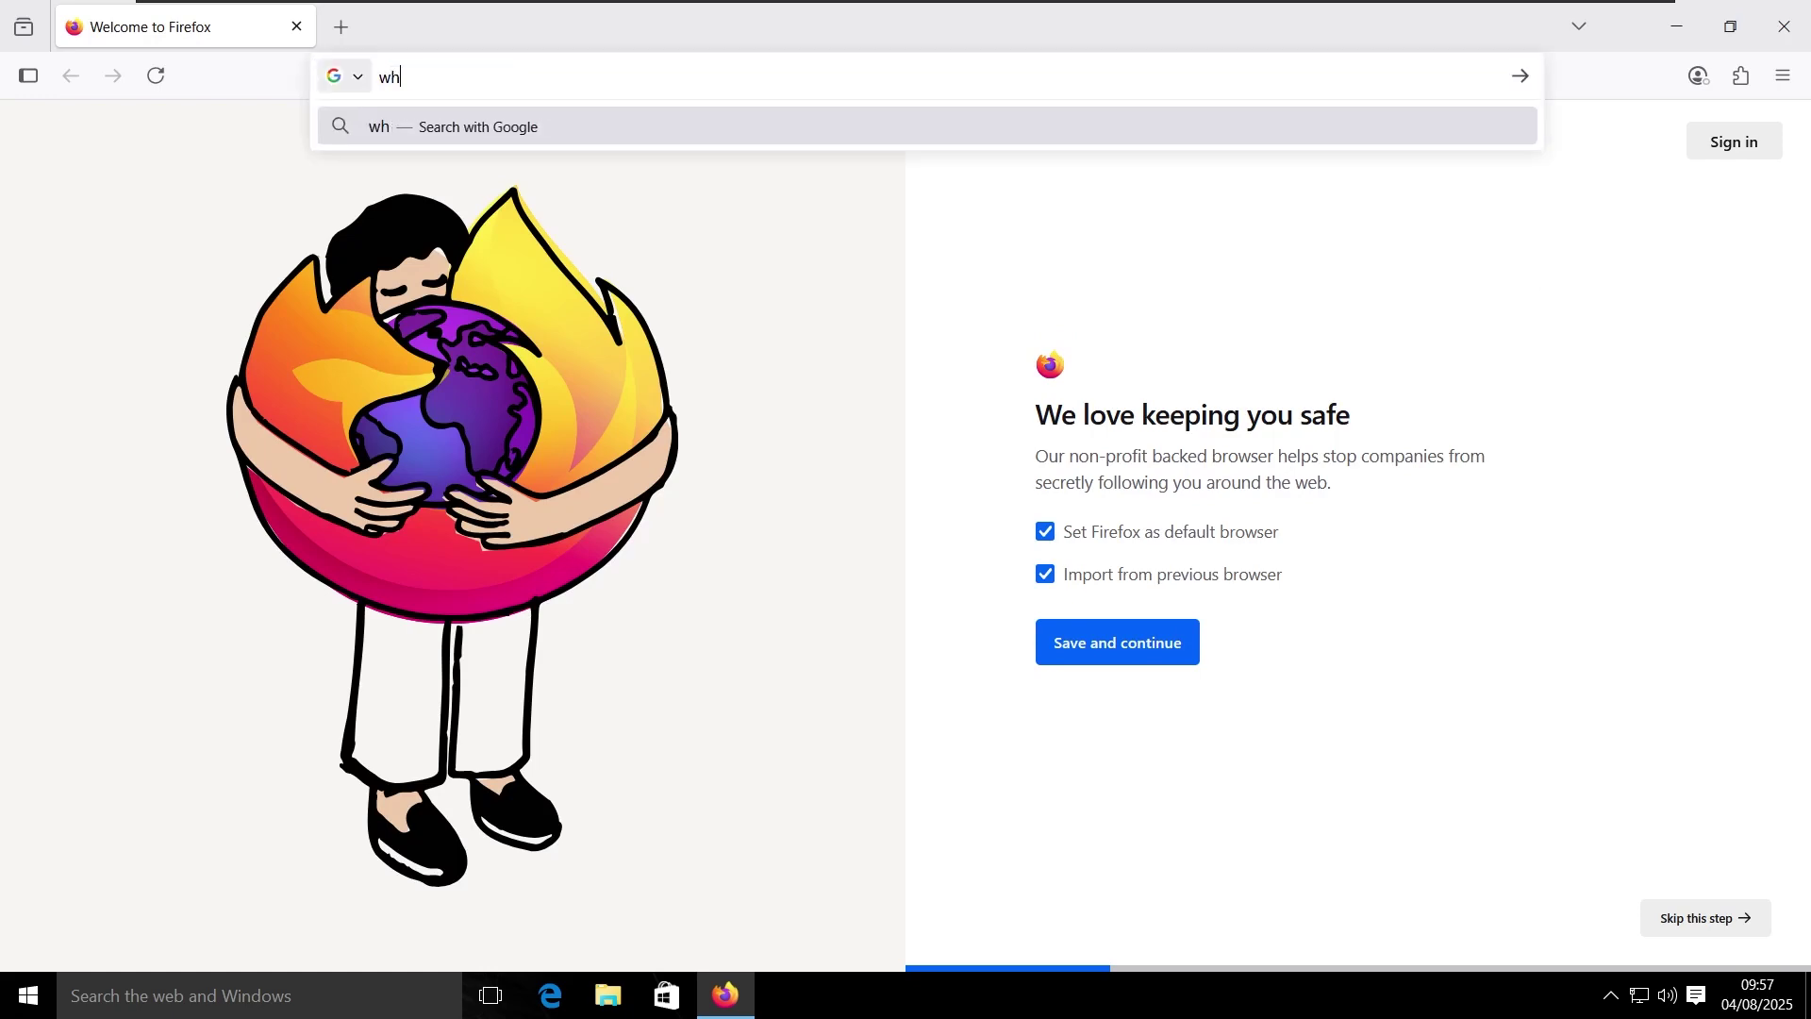
key("ctrl+a")
key("BackSpace")
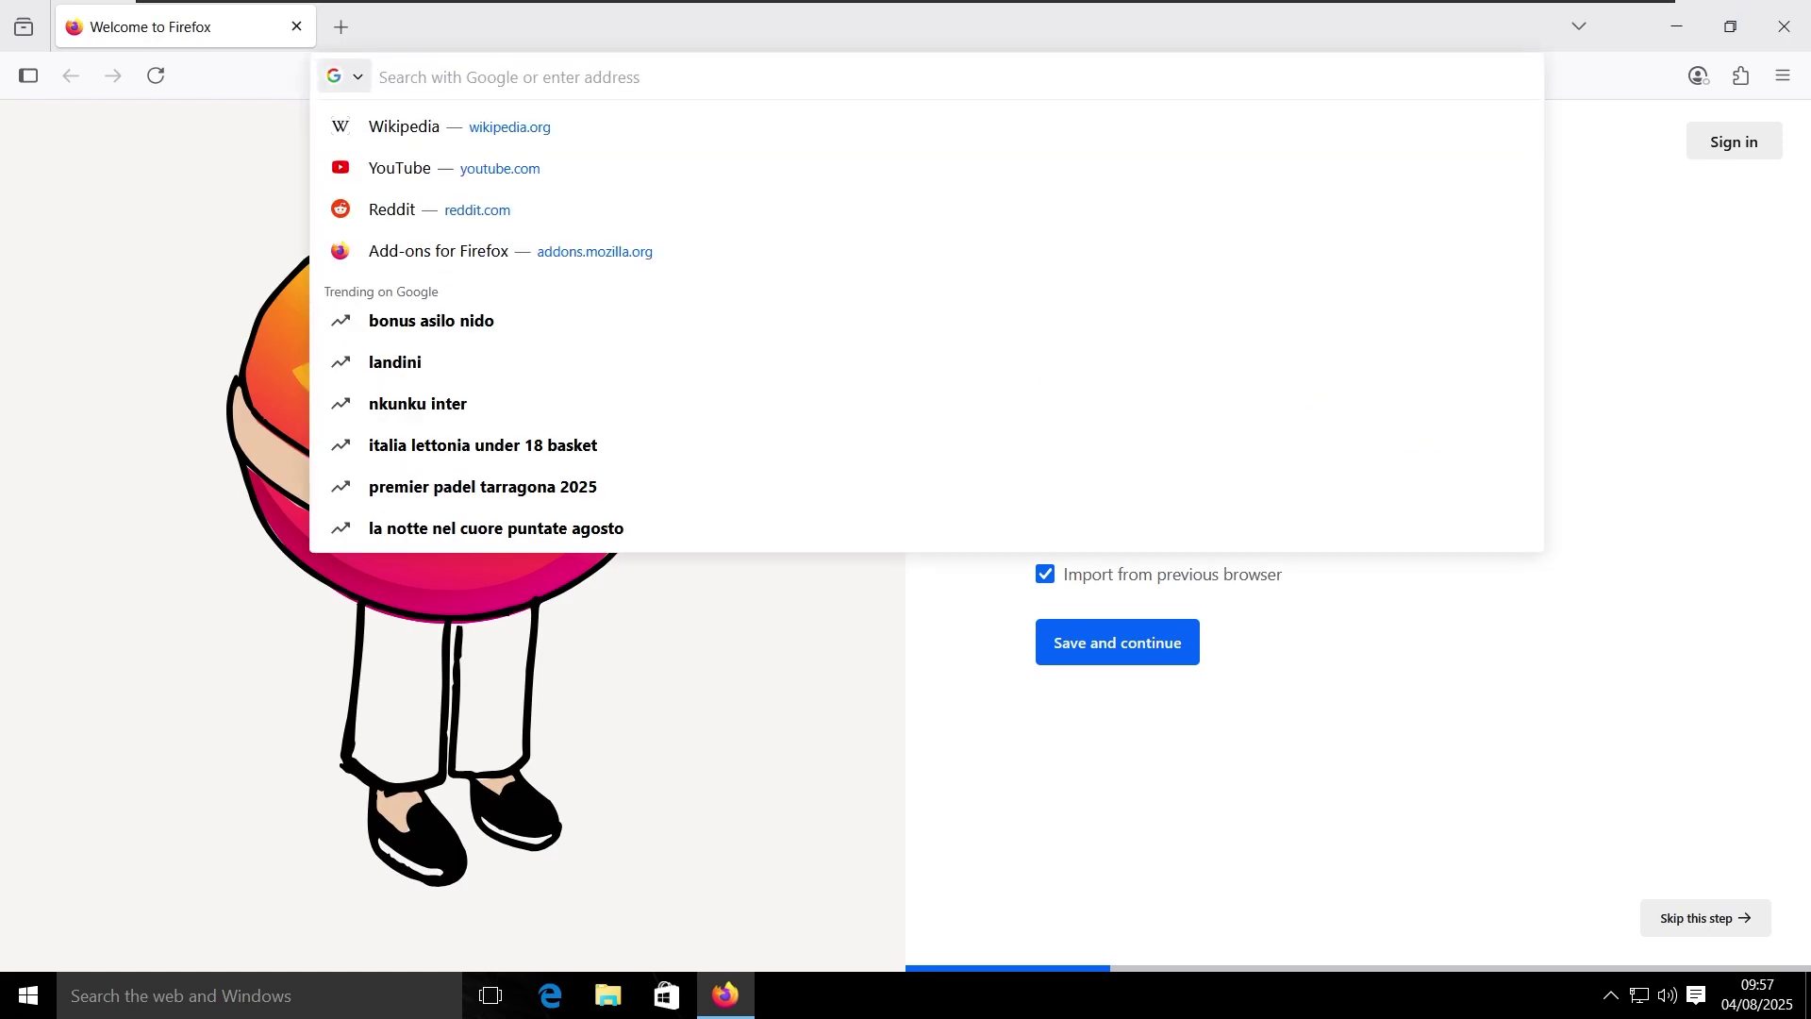
Step: Search Google for "zen browse", accepting all of its cookies, and open the Zen Browser website from the results
key("Down")
type("zen brow")
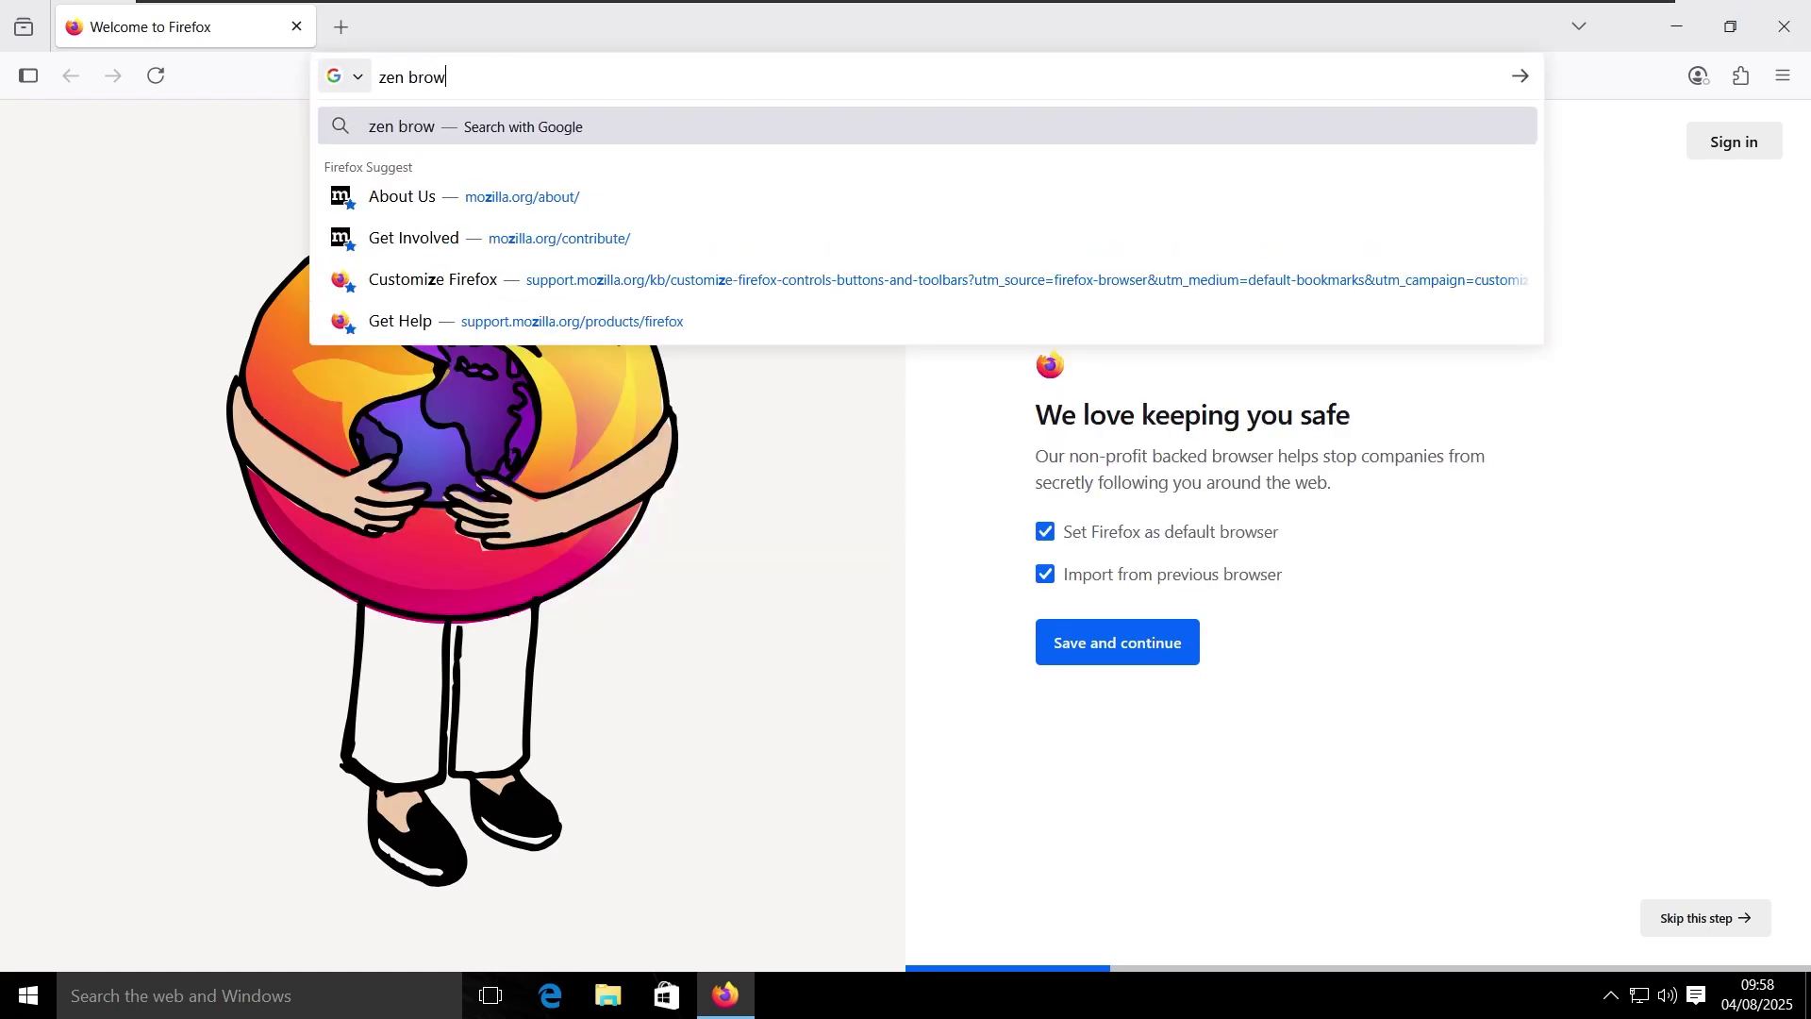
type("se")
key("Return")
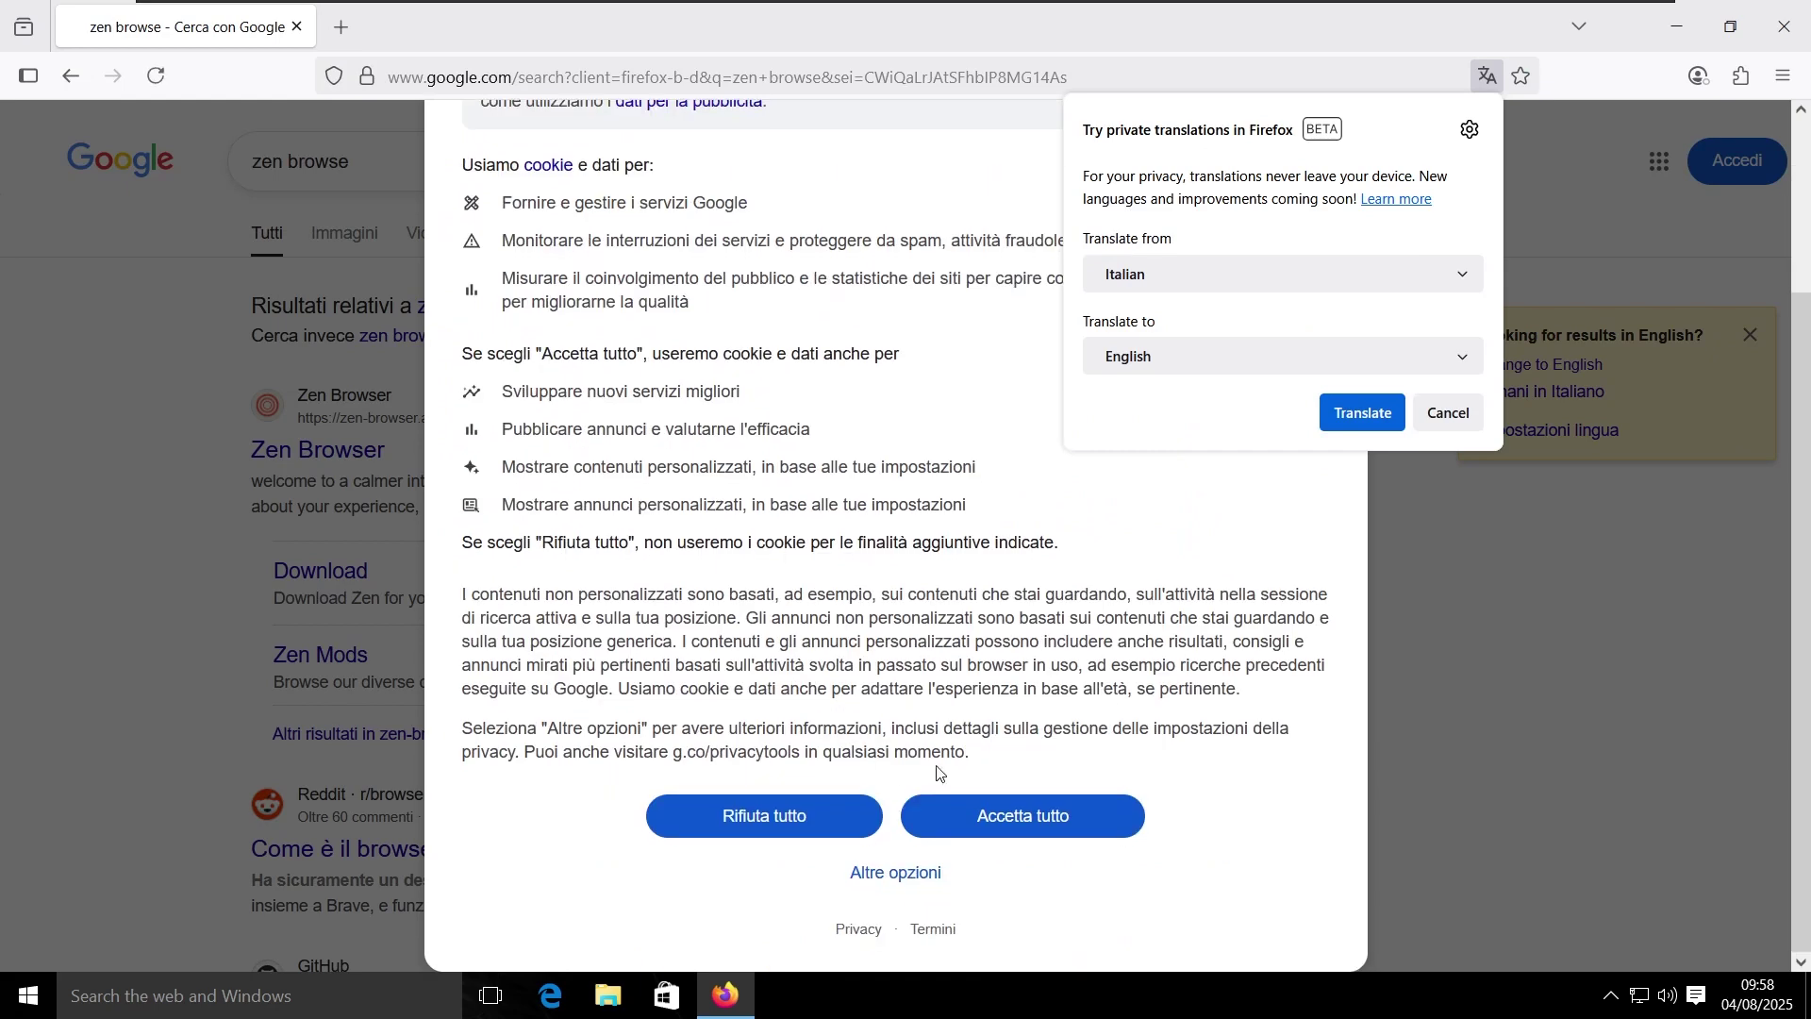
left_click(945, 815)
left_click(295, 420)
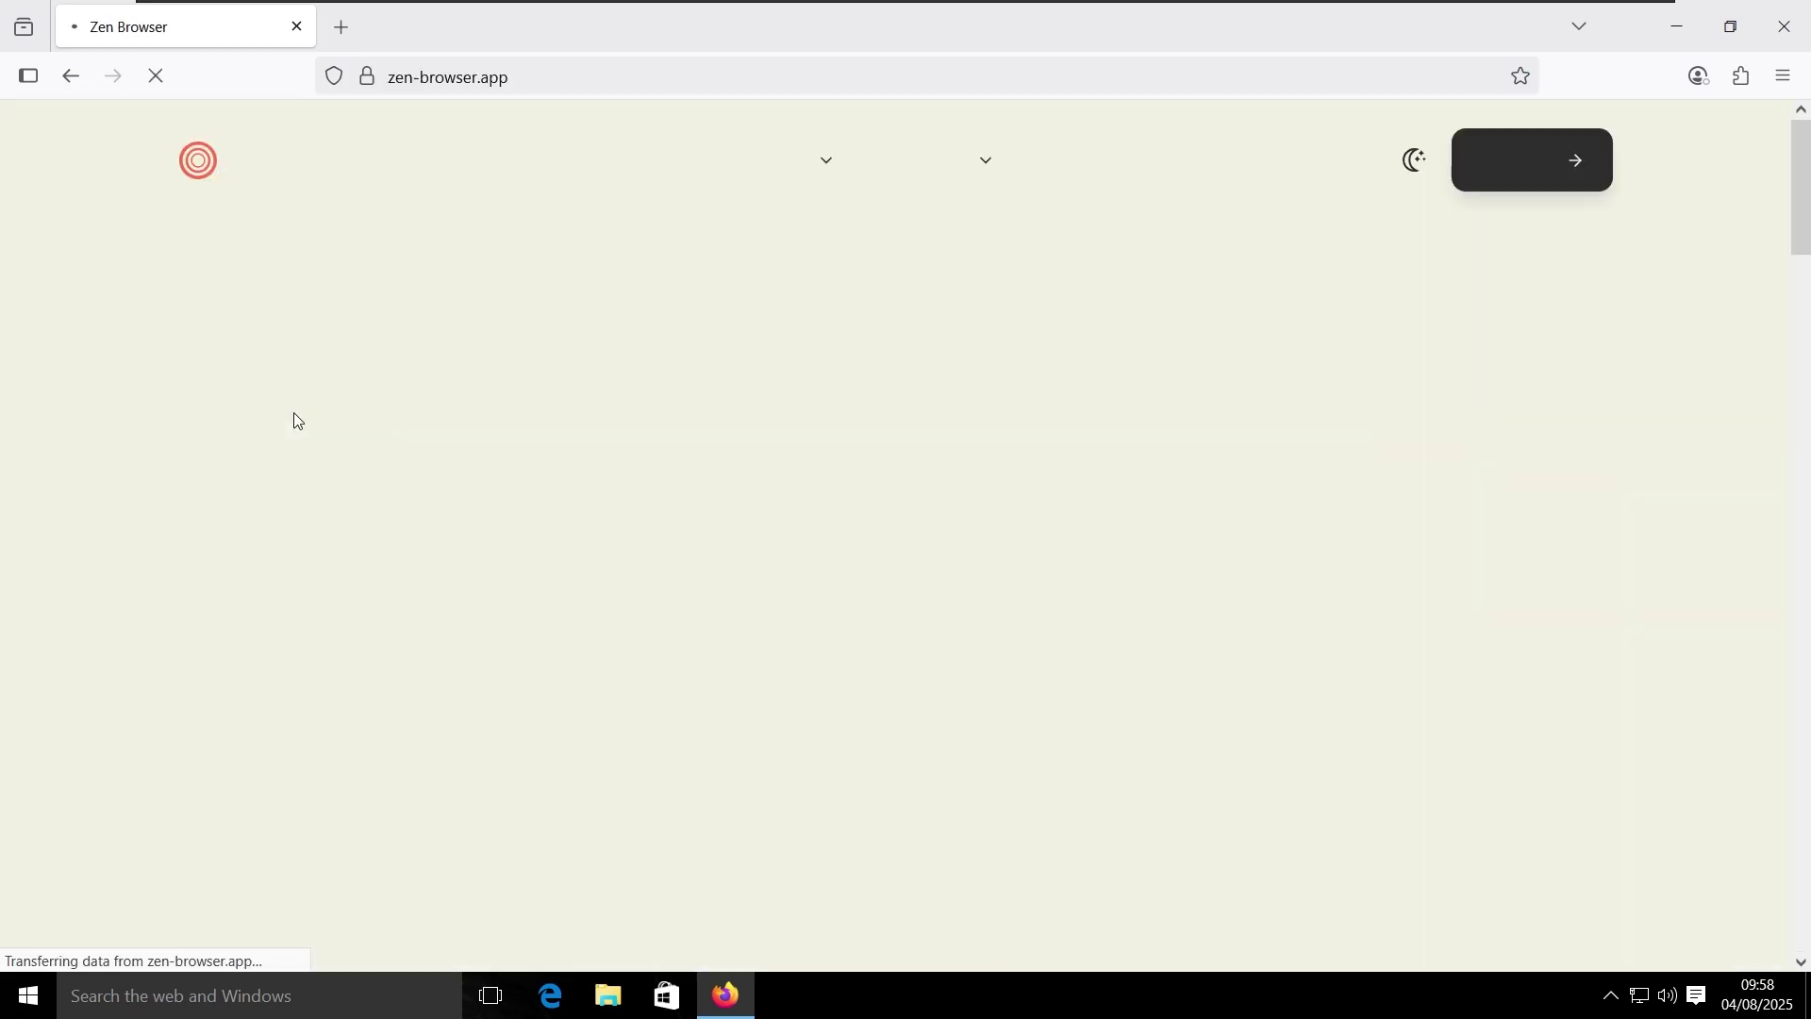
Step: Download the Windows installer from Zen Browser's download page and close Firefox
scroll(995, 473, "down", 1)
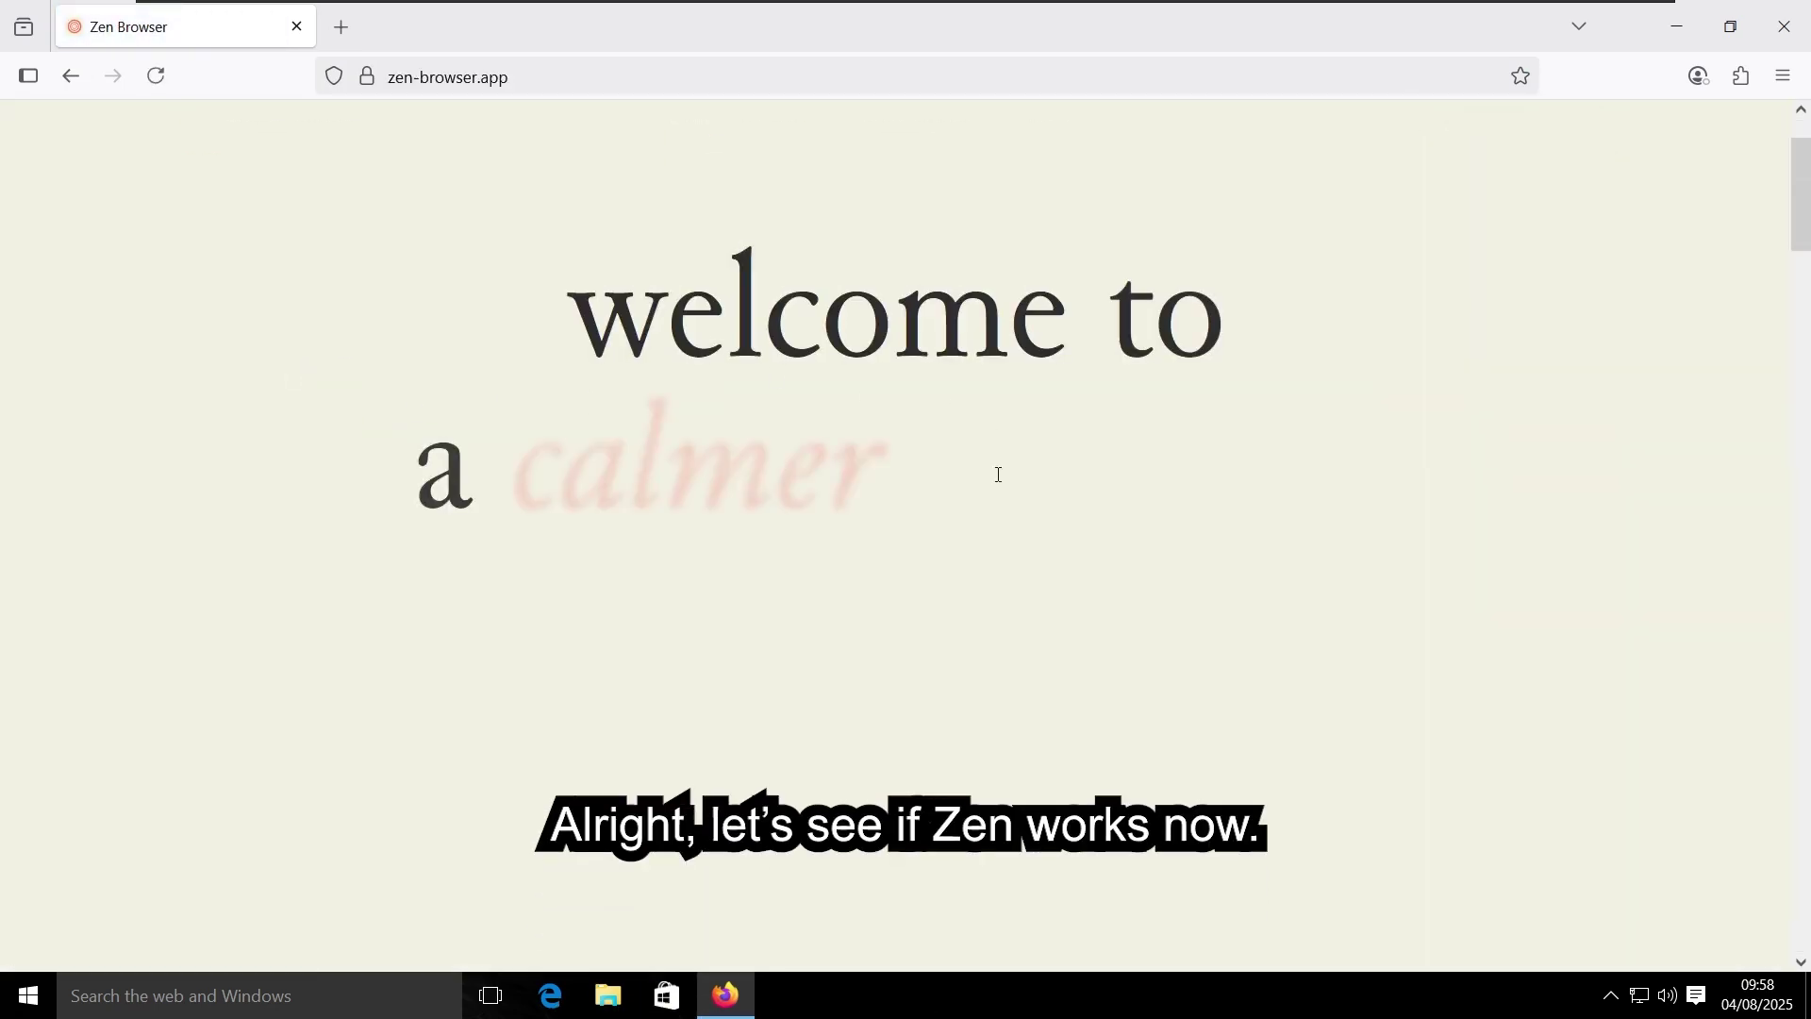
left_click(901, 568)
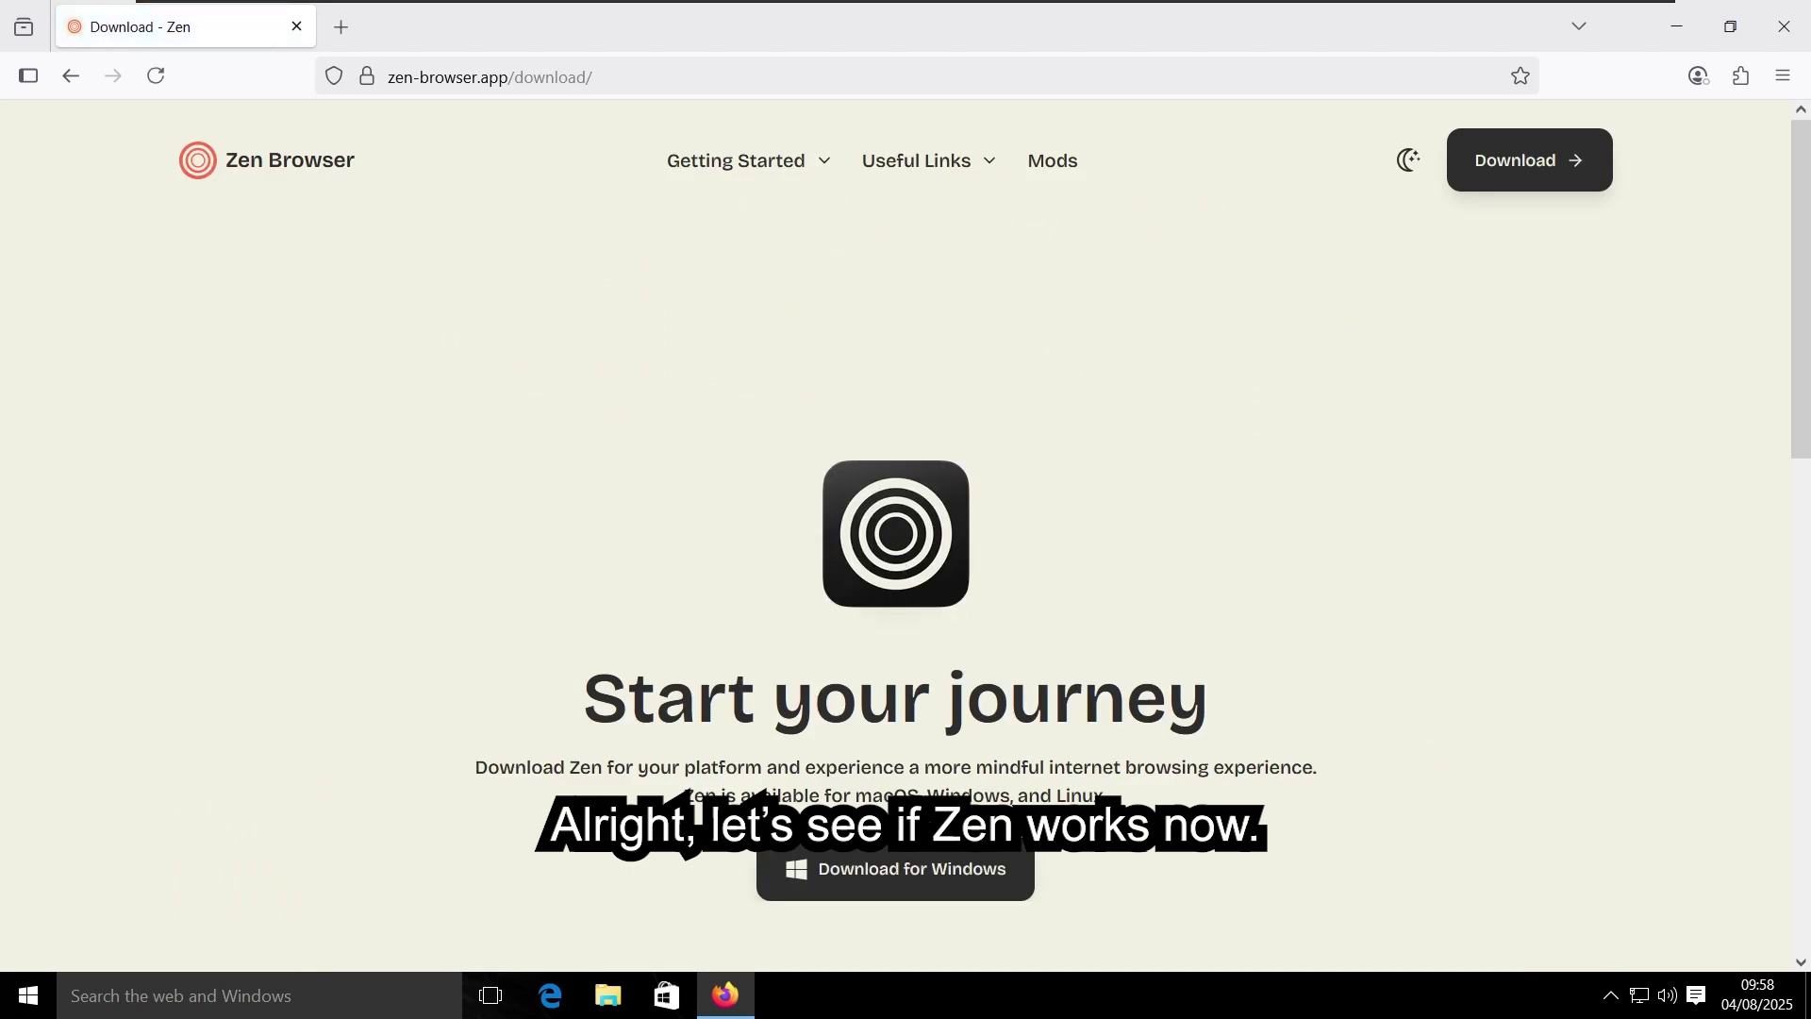
left_click(876, 871)
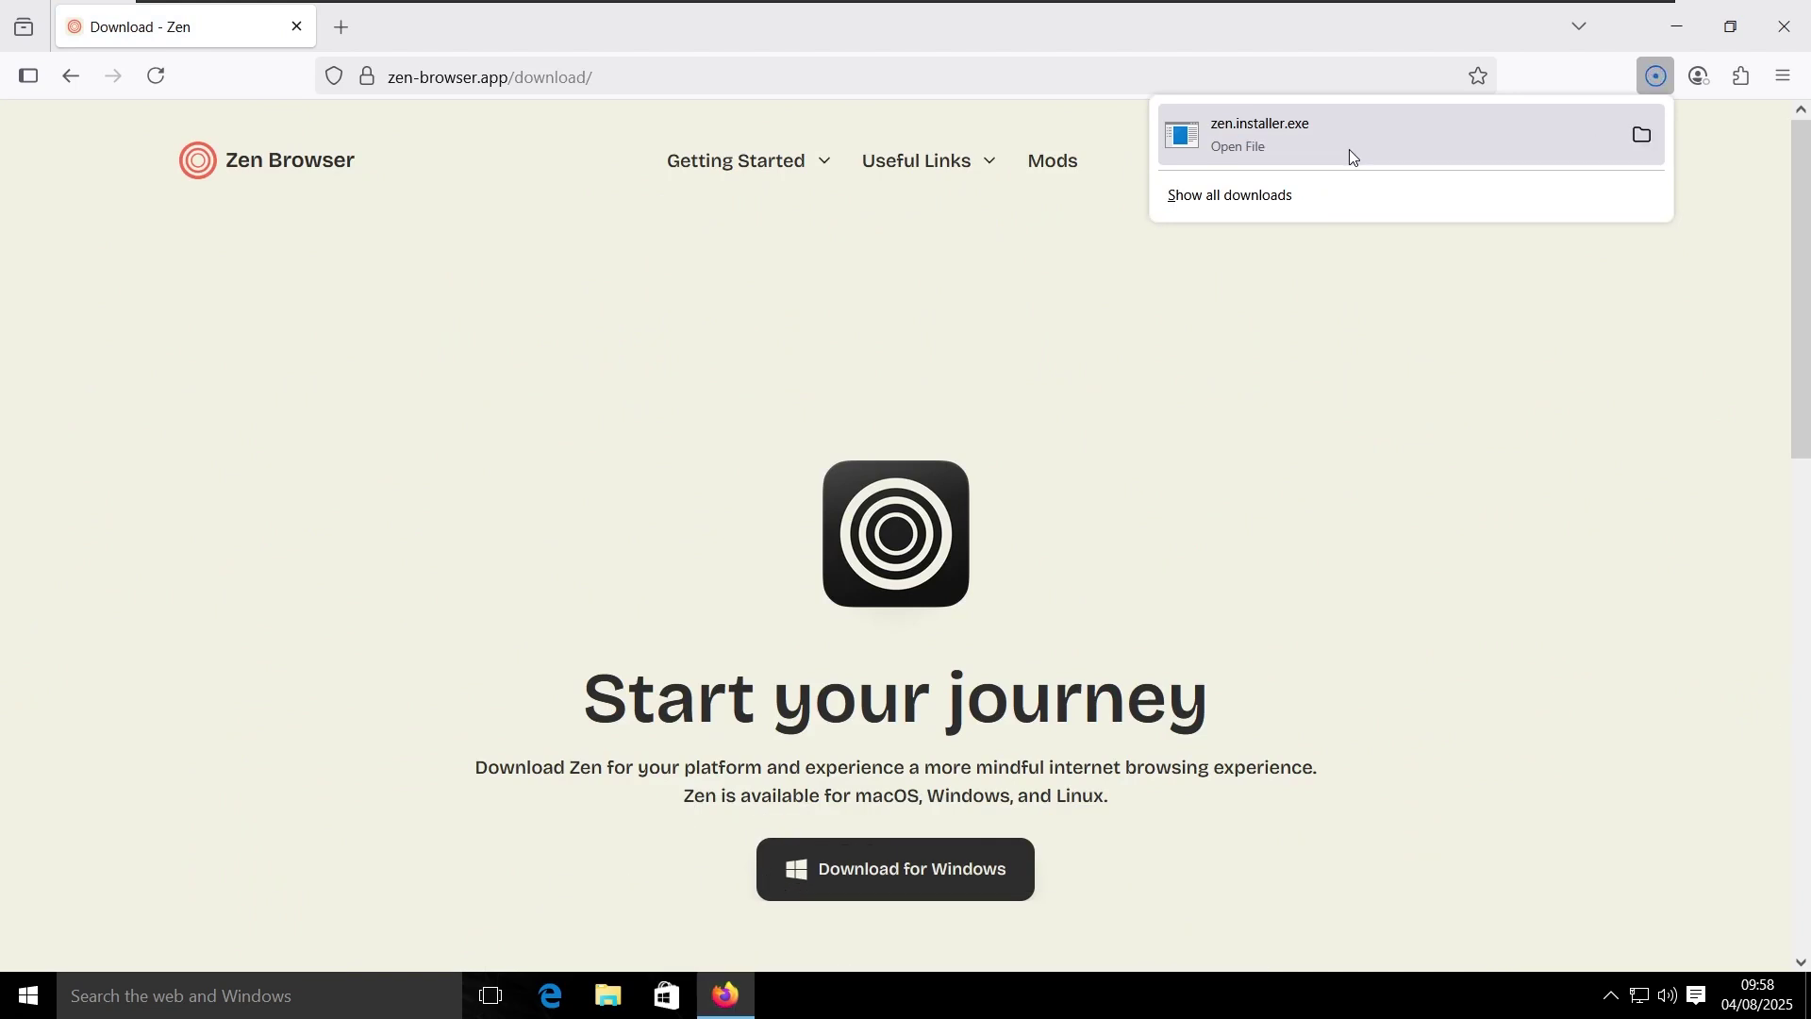
left_click(1786, 27)
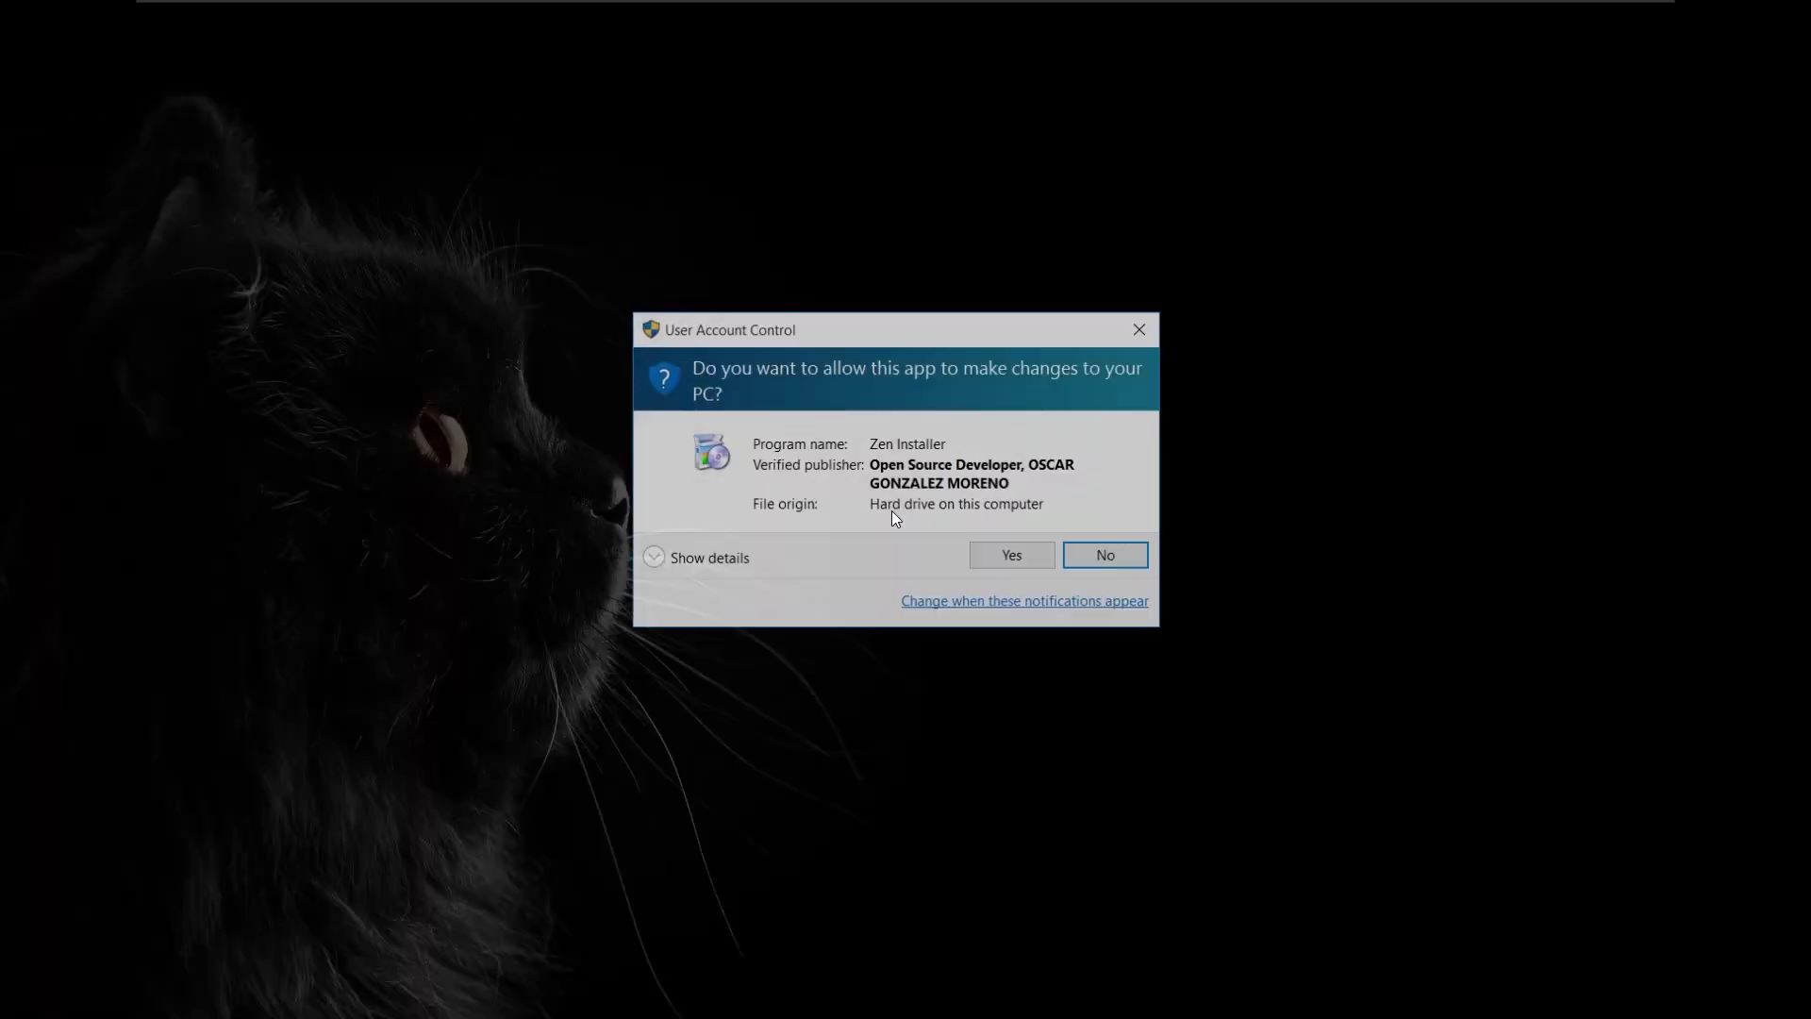
Step: Allow the Zen Installer to make changes to the PC and install Zen Browser with the default setup options
key("Left")
key("Return")
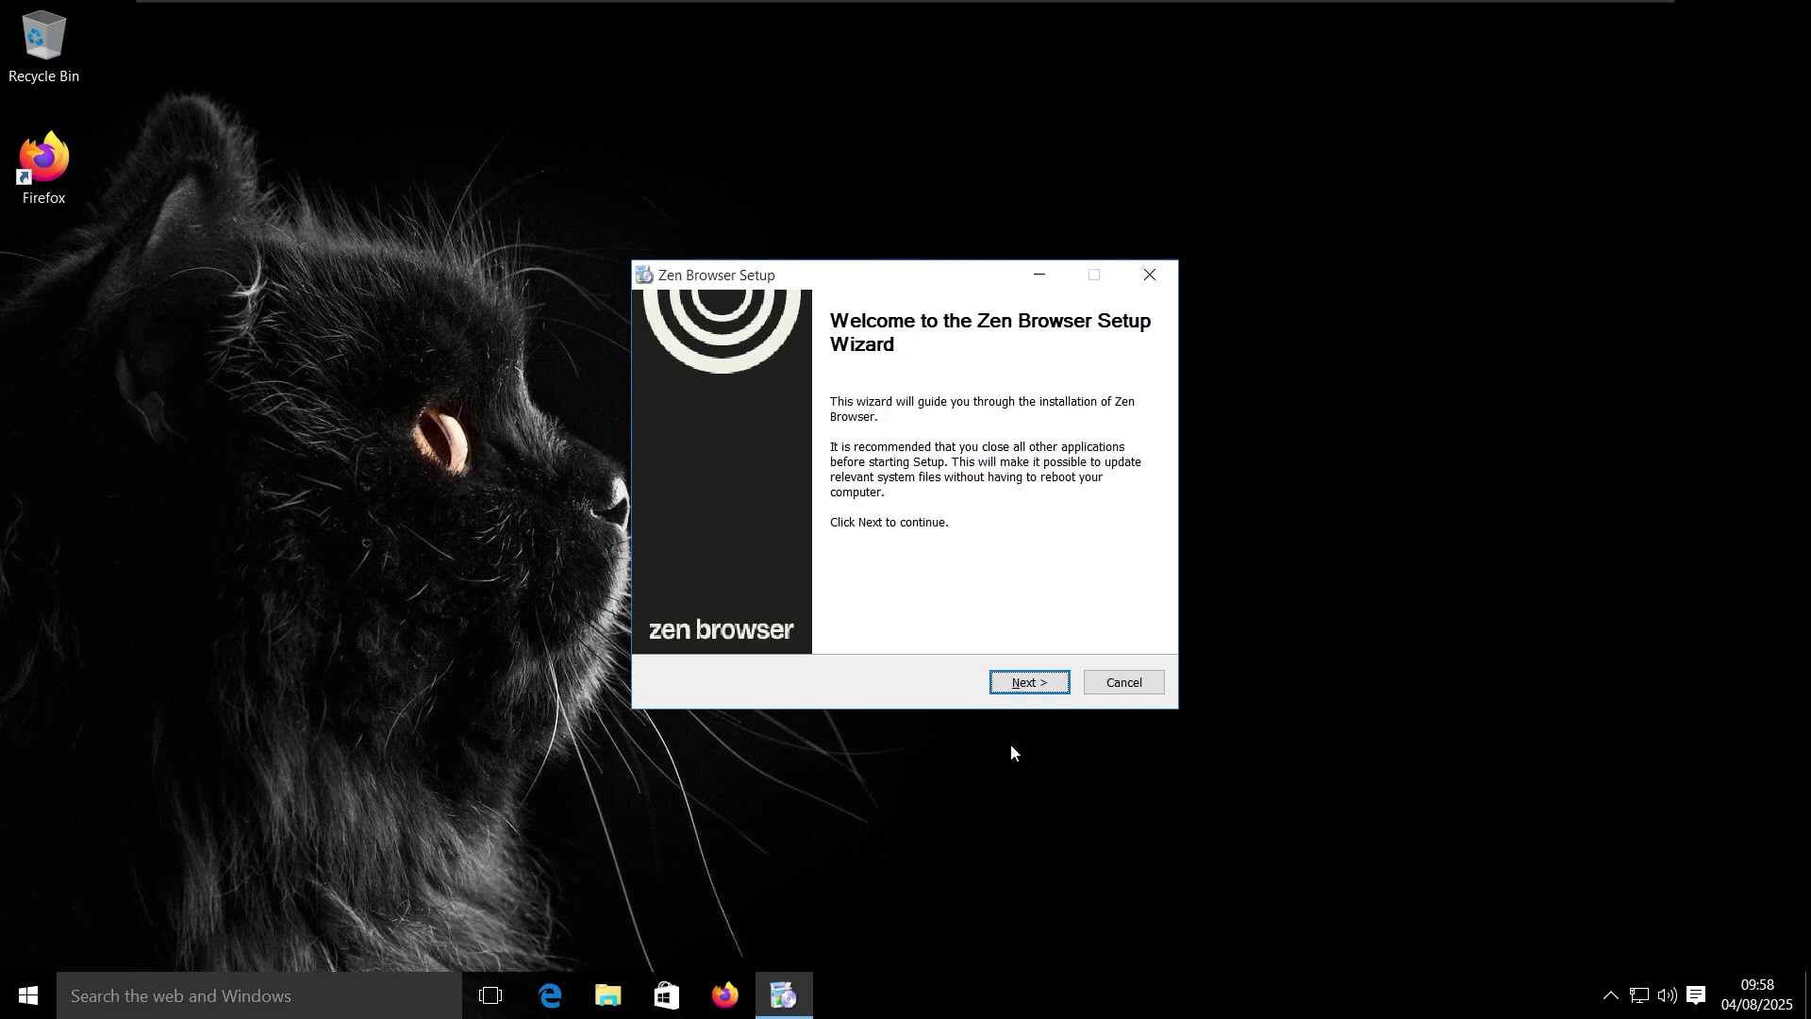
left_click(1026, 685)
left_click(1028, 686)
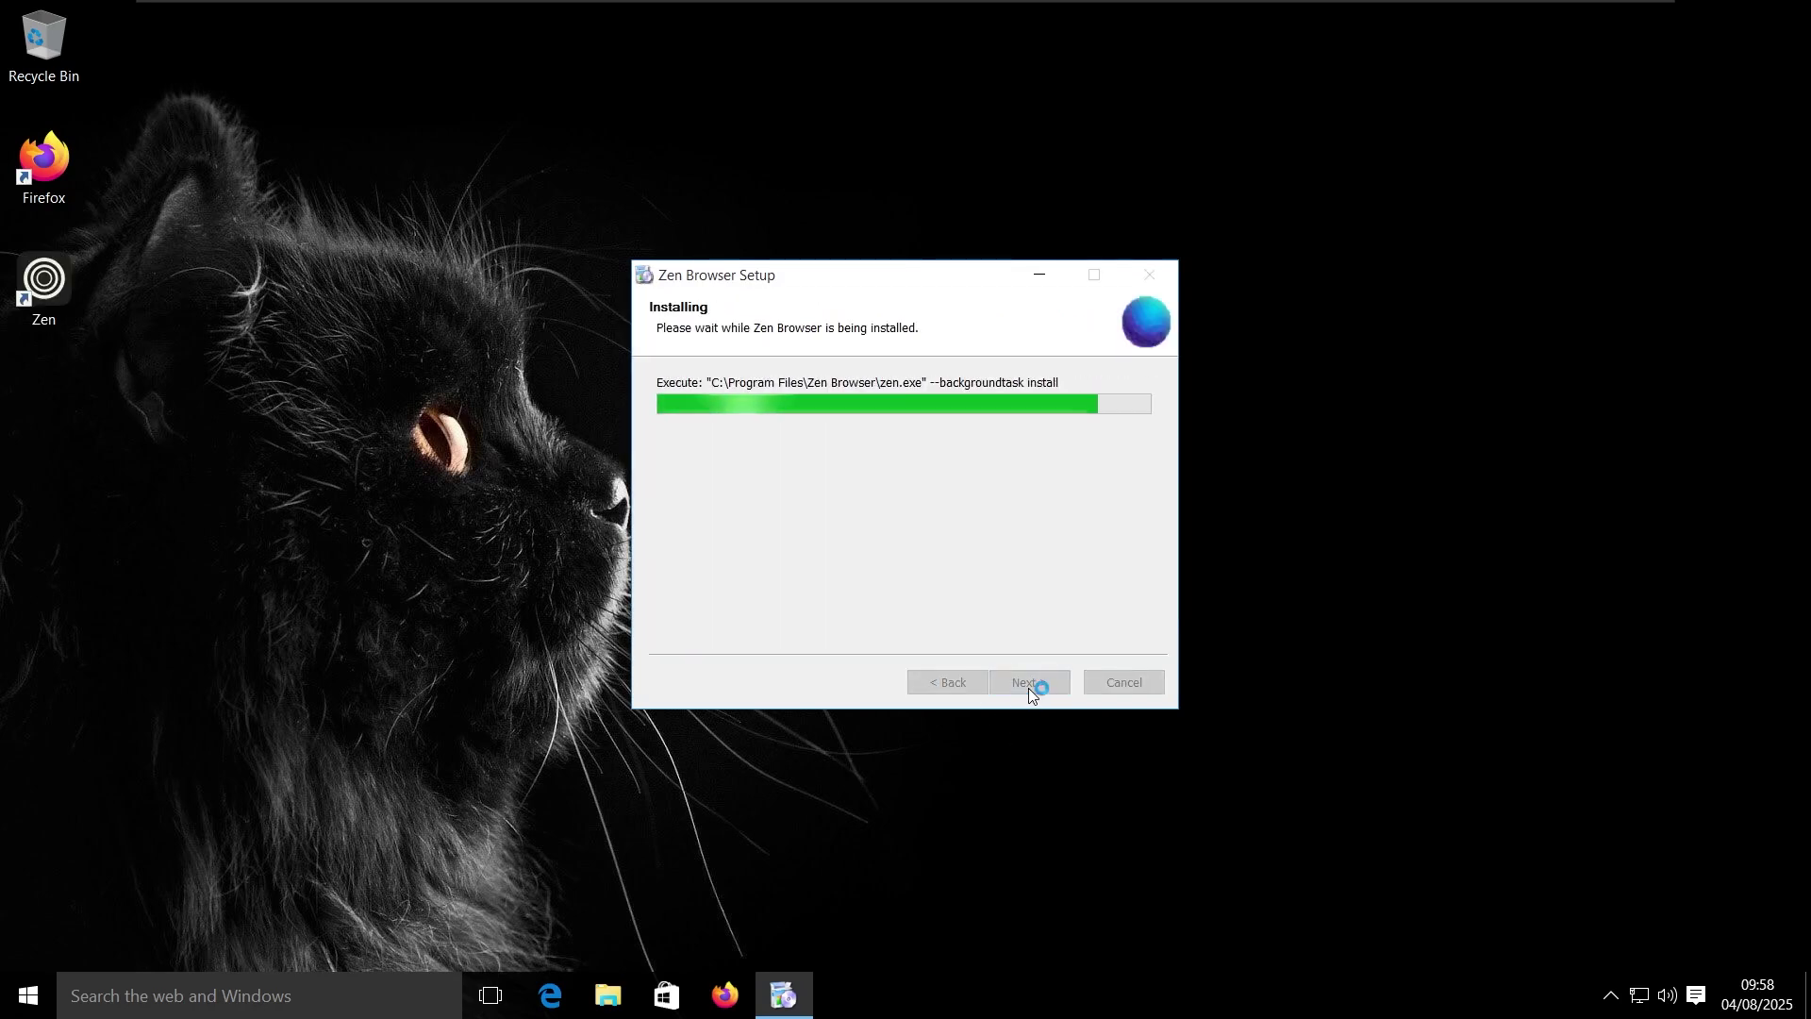
left_click(1029, 684)
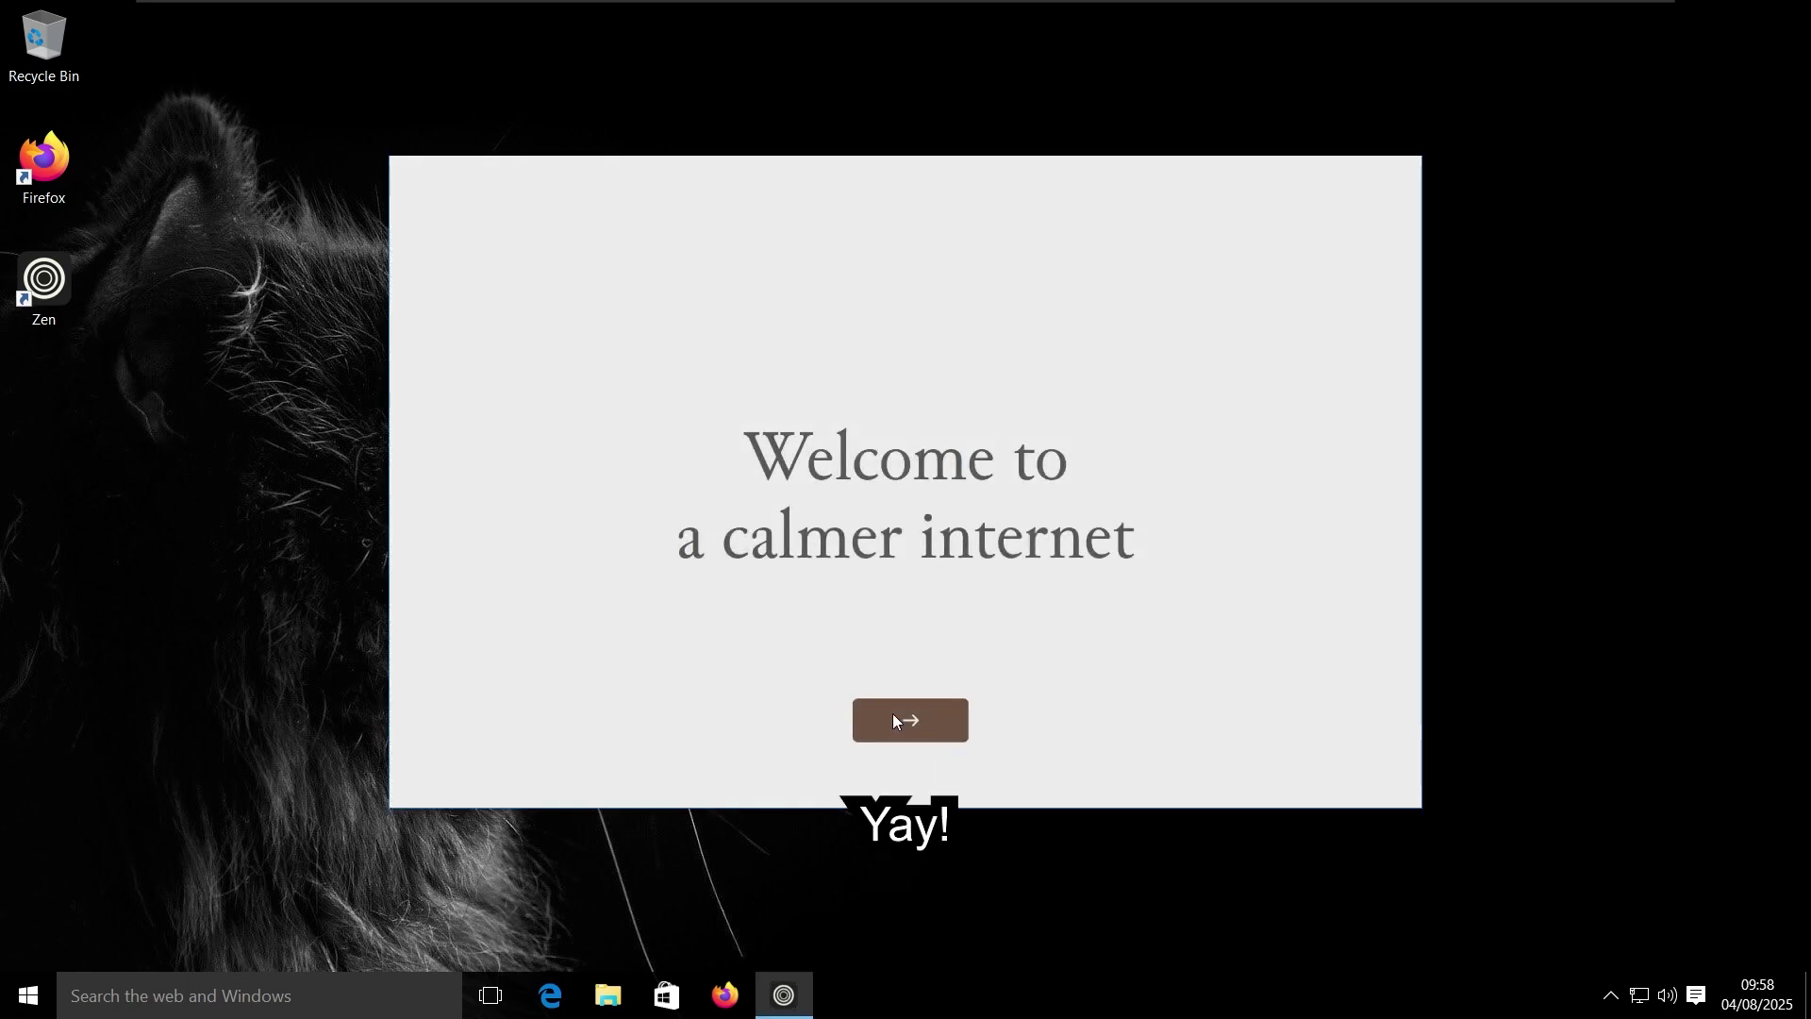
Step: Advance through Zen's welcome pages for bookmarks, search engine, essential tabs and workspace colors, keeping Google as the default search engine
left_click(896, 717)
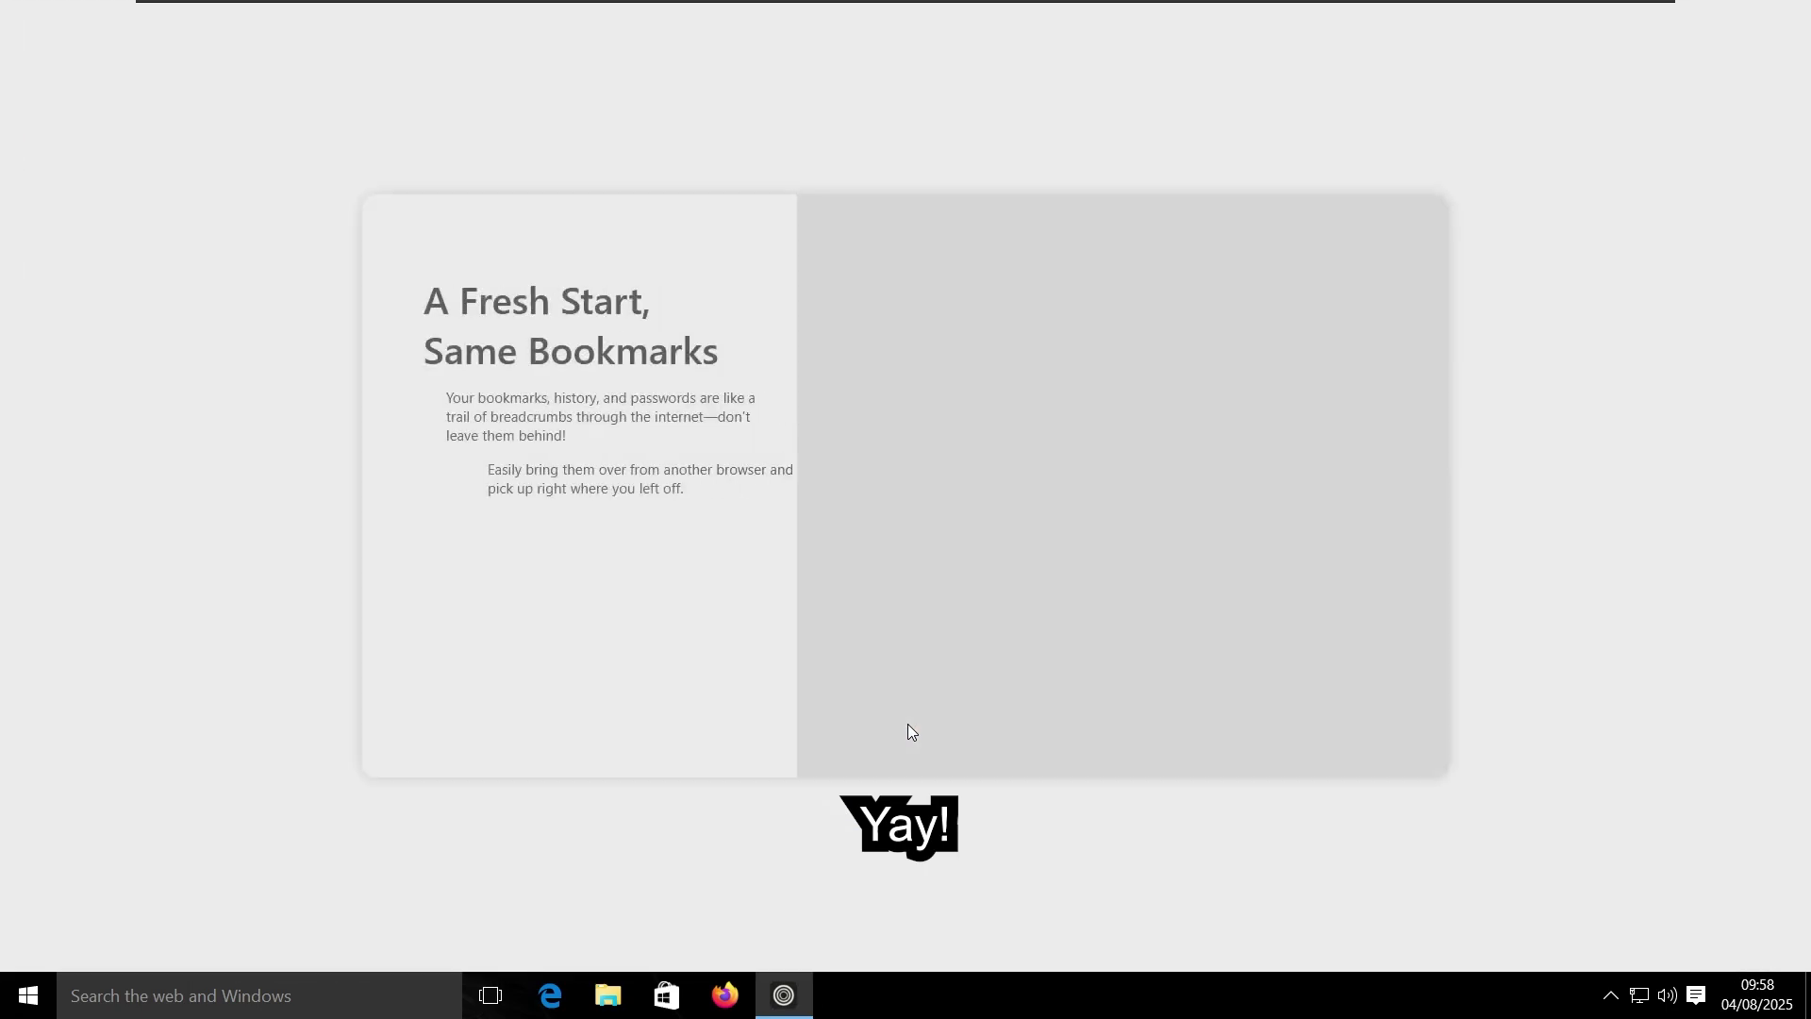
left_click(540, 710)
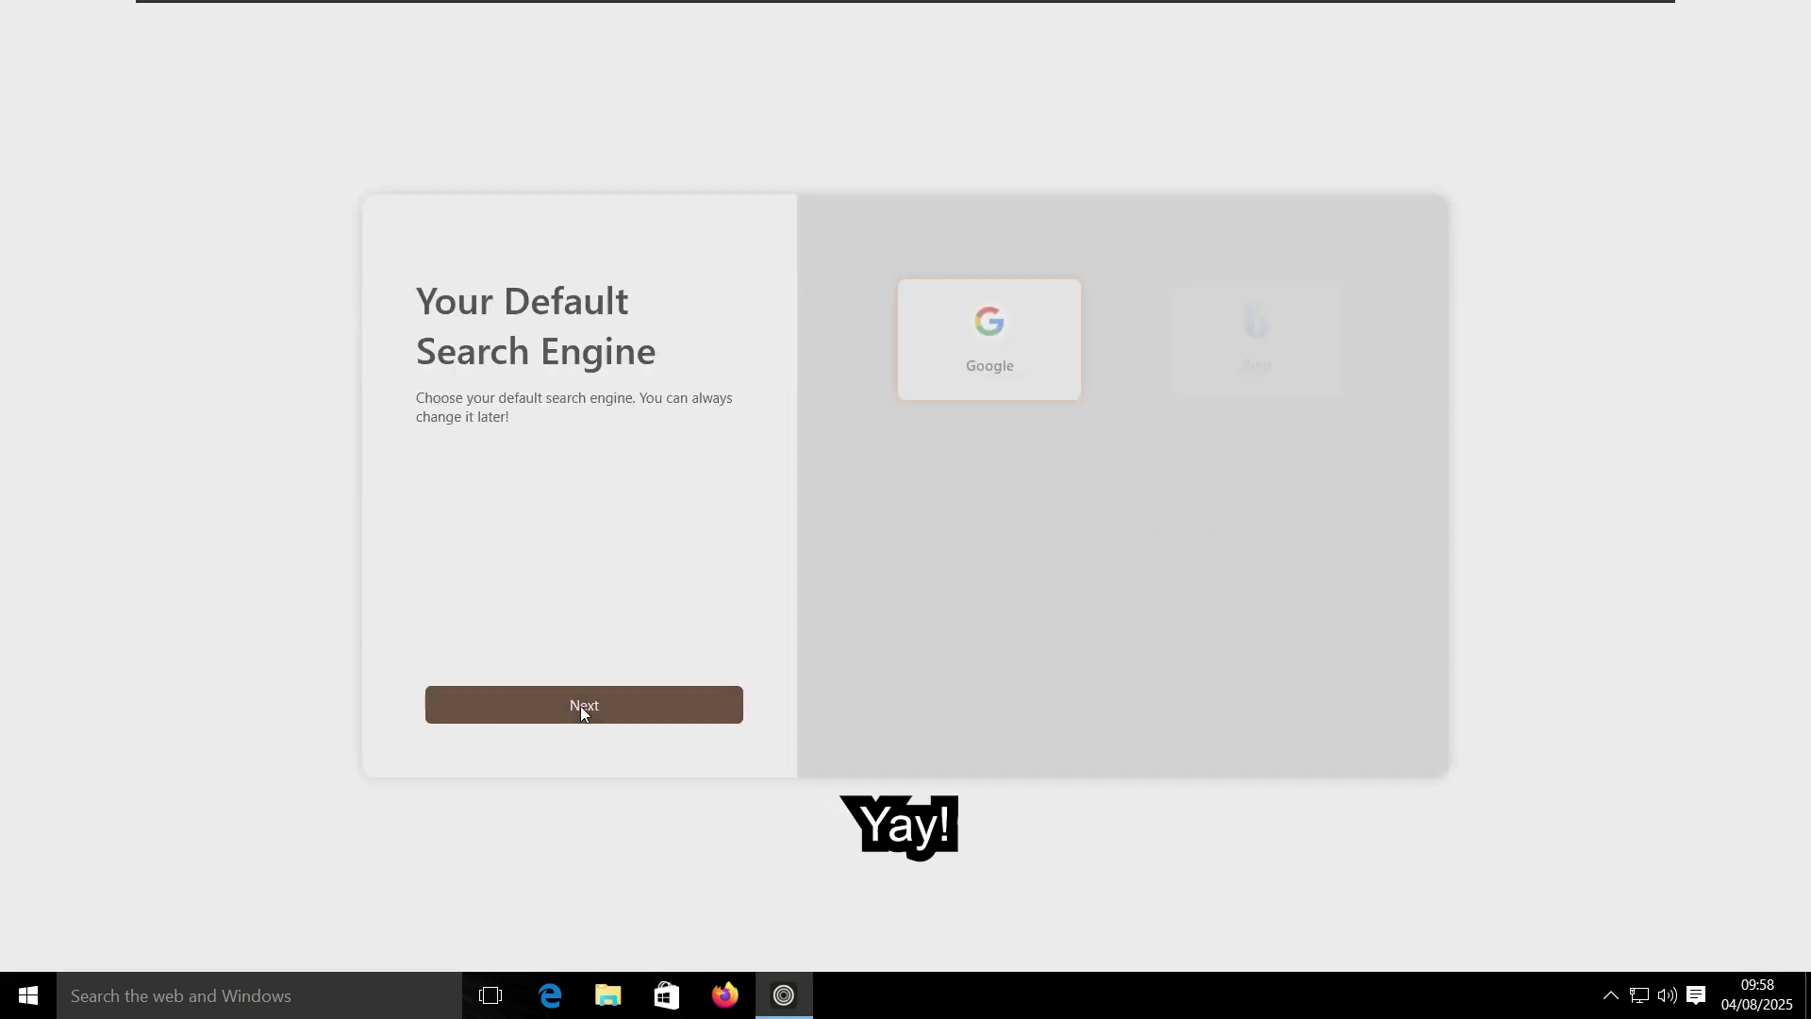
left_click(580, 710)
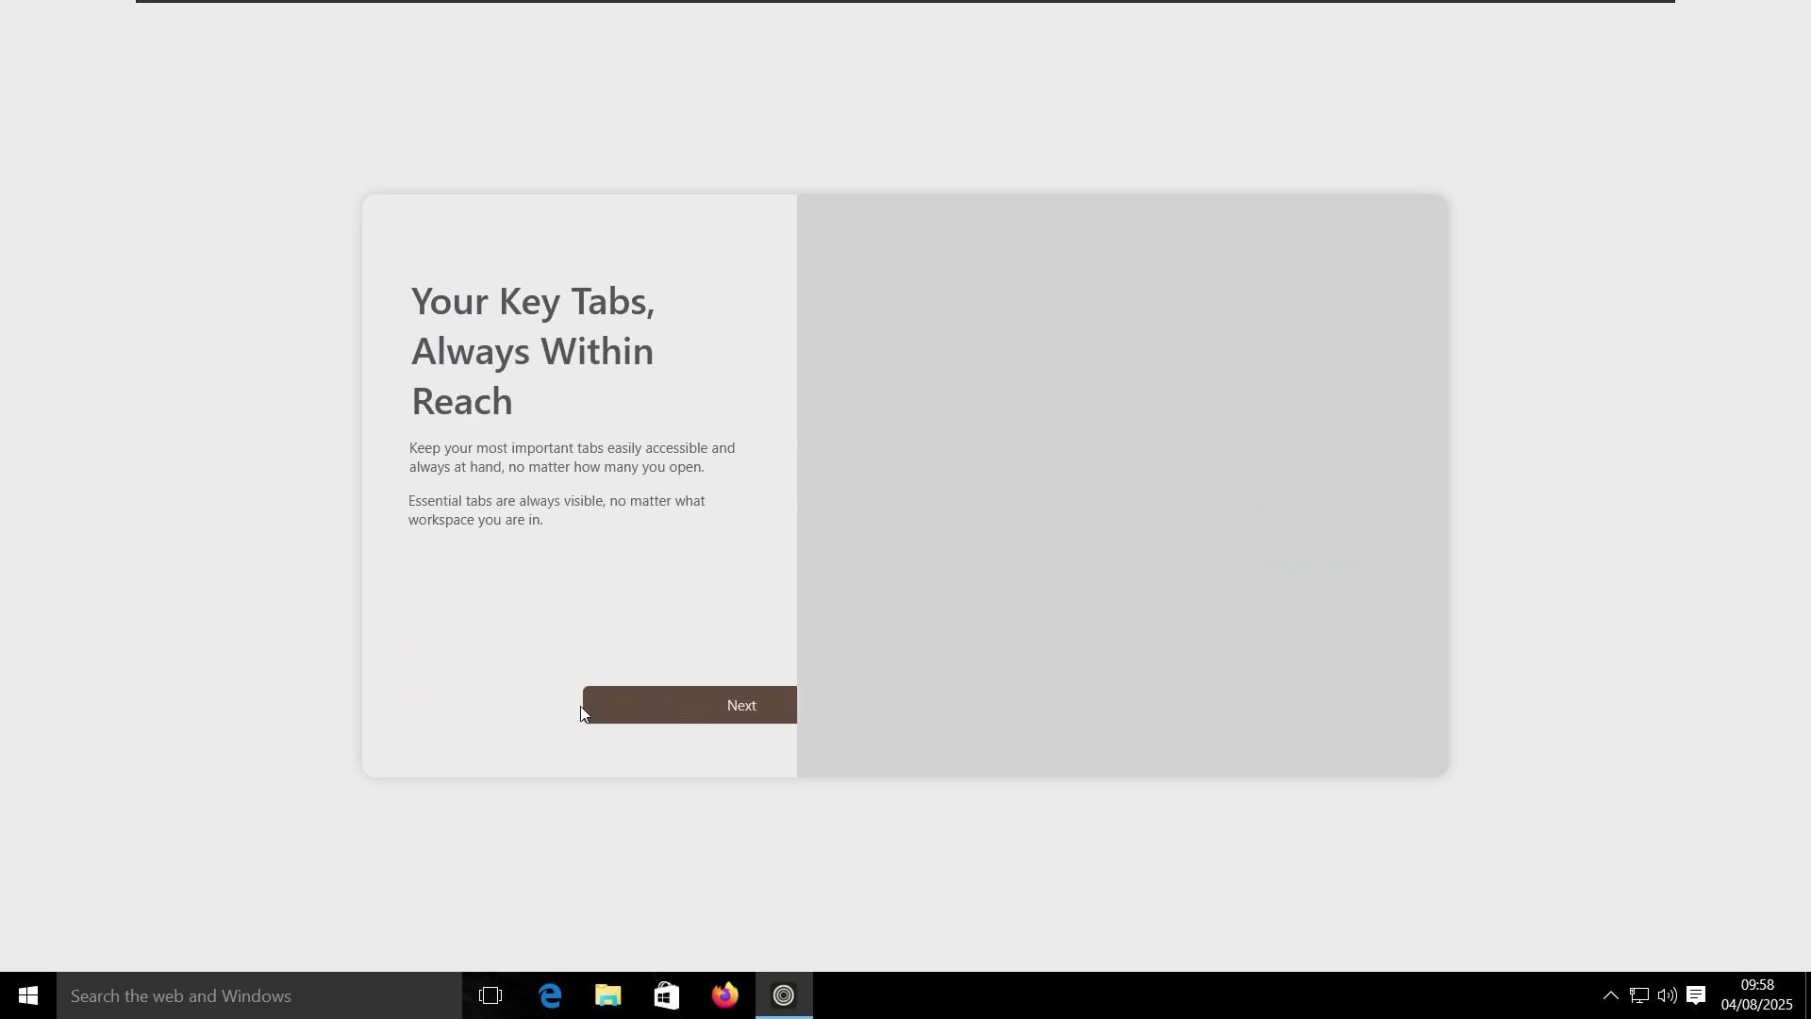
left_click(581, 705)
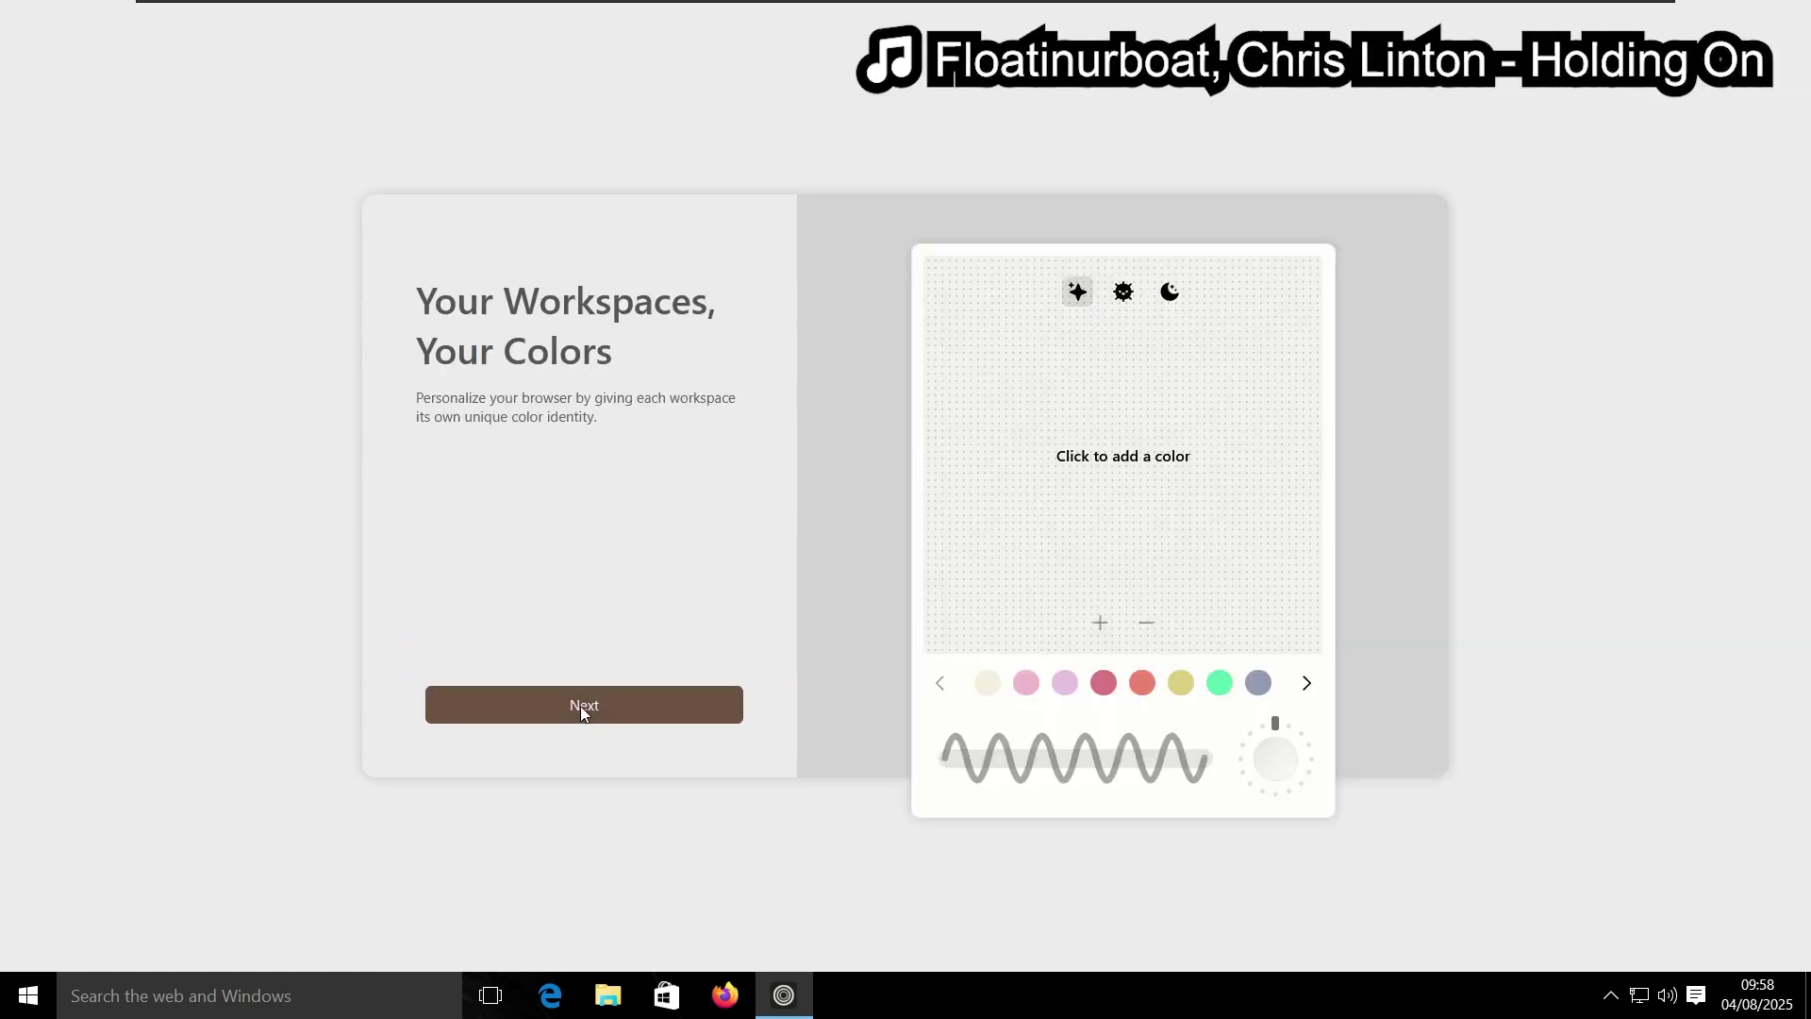
left_click(580, 706)
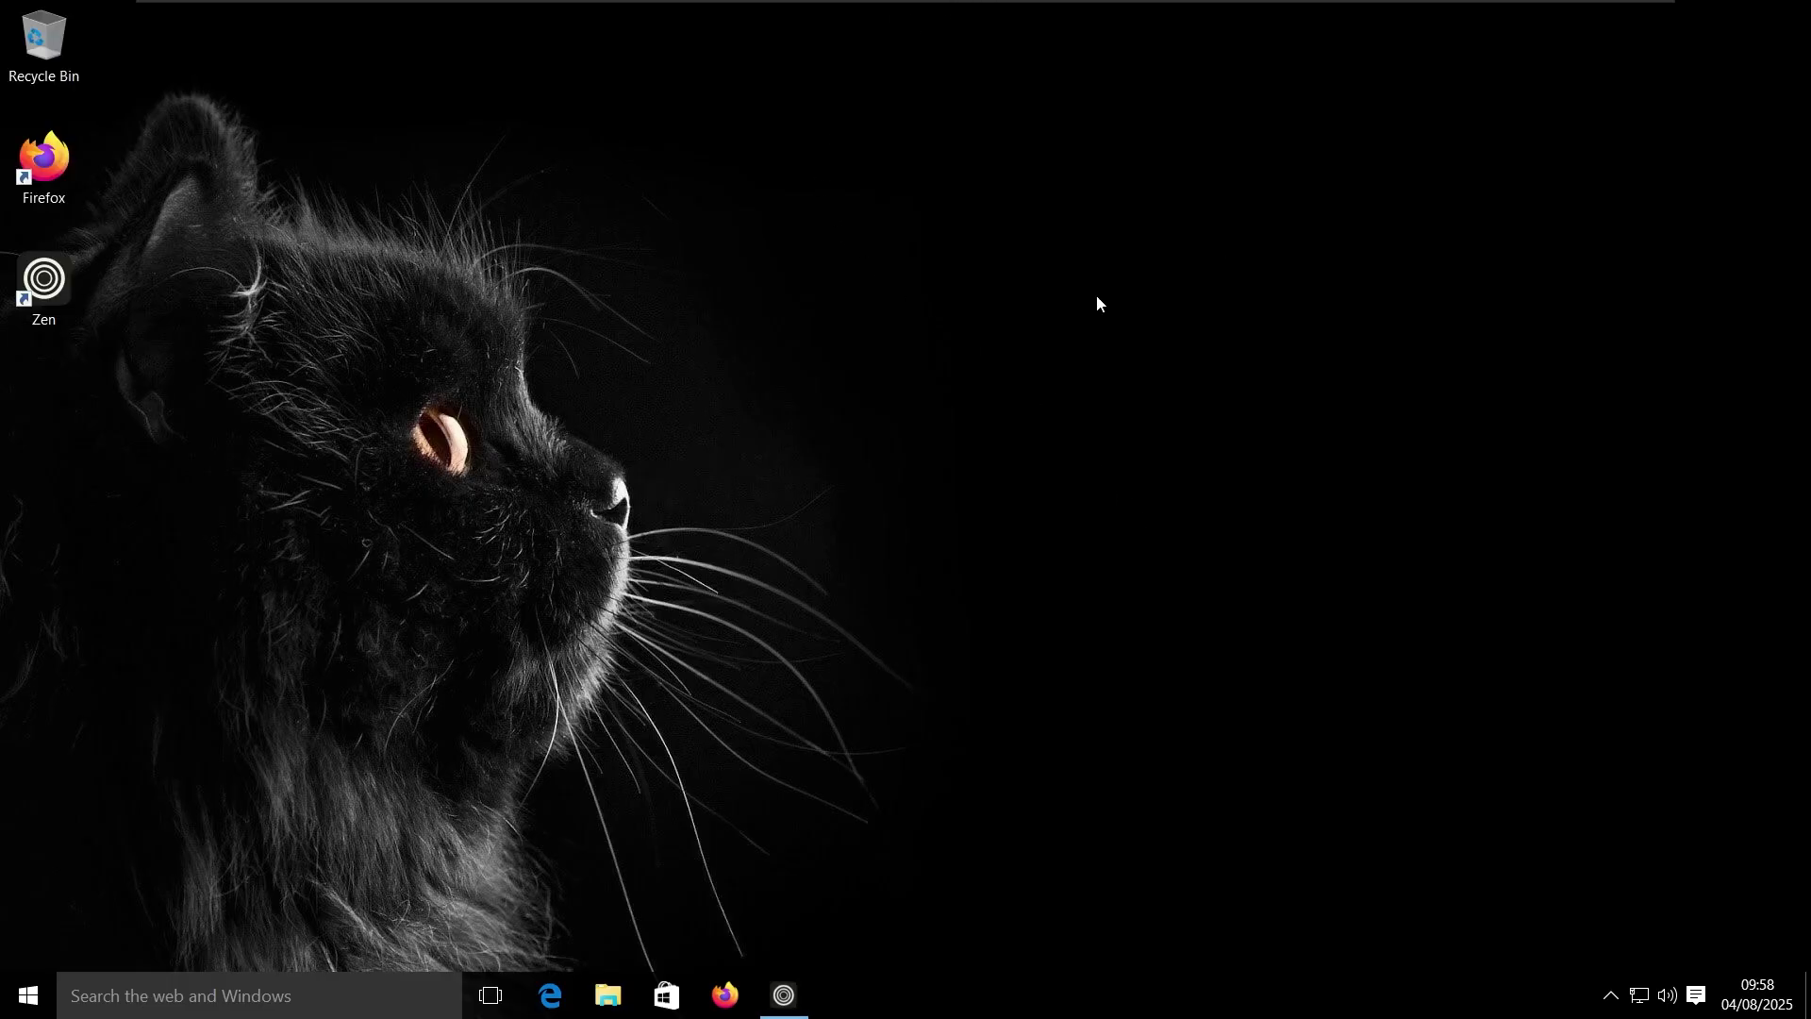
Step: Bring the Zen Browser window back up and open the Discord website by entering "discord"
right_click(790, 998)
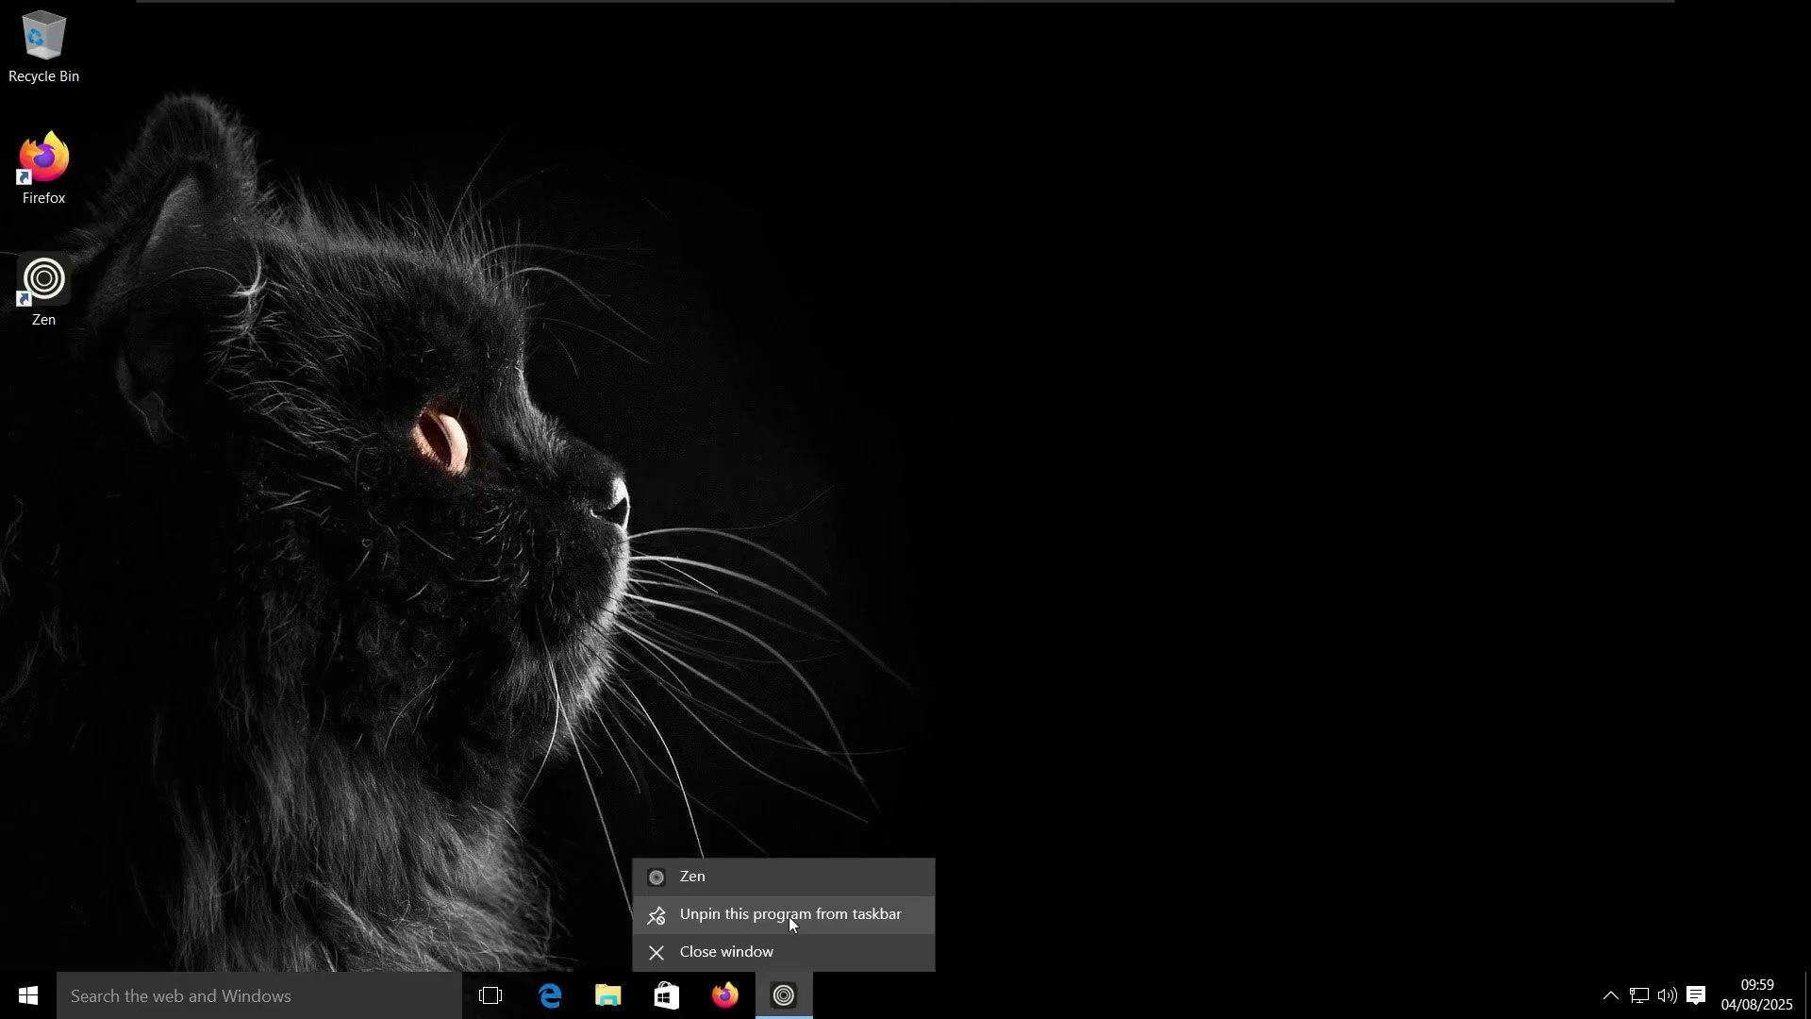
left_click(790, 971)
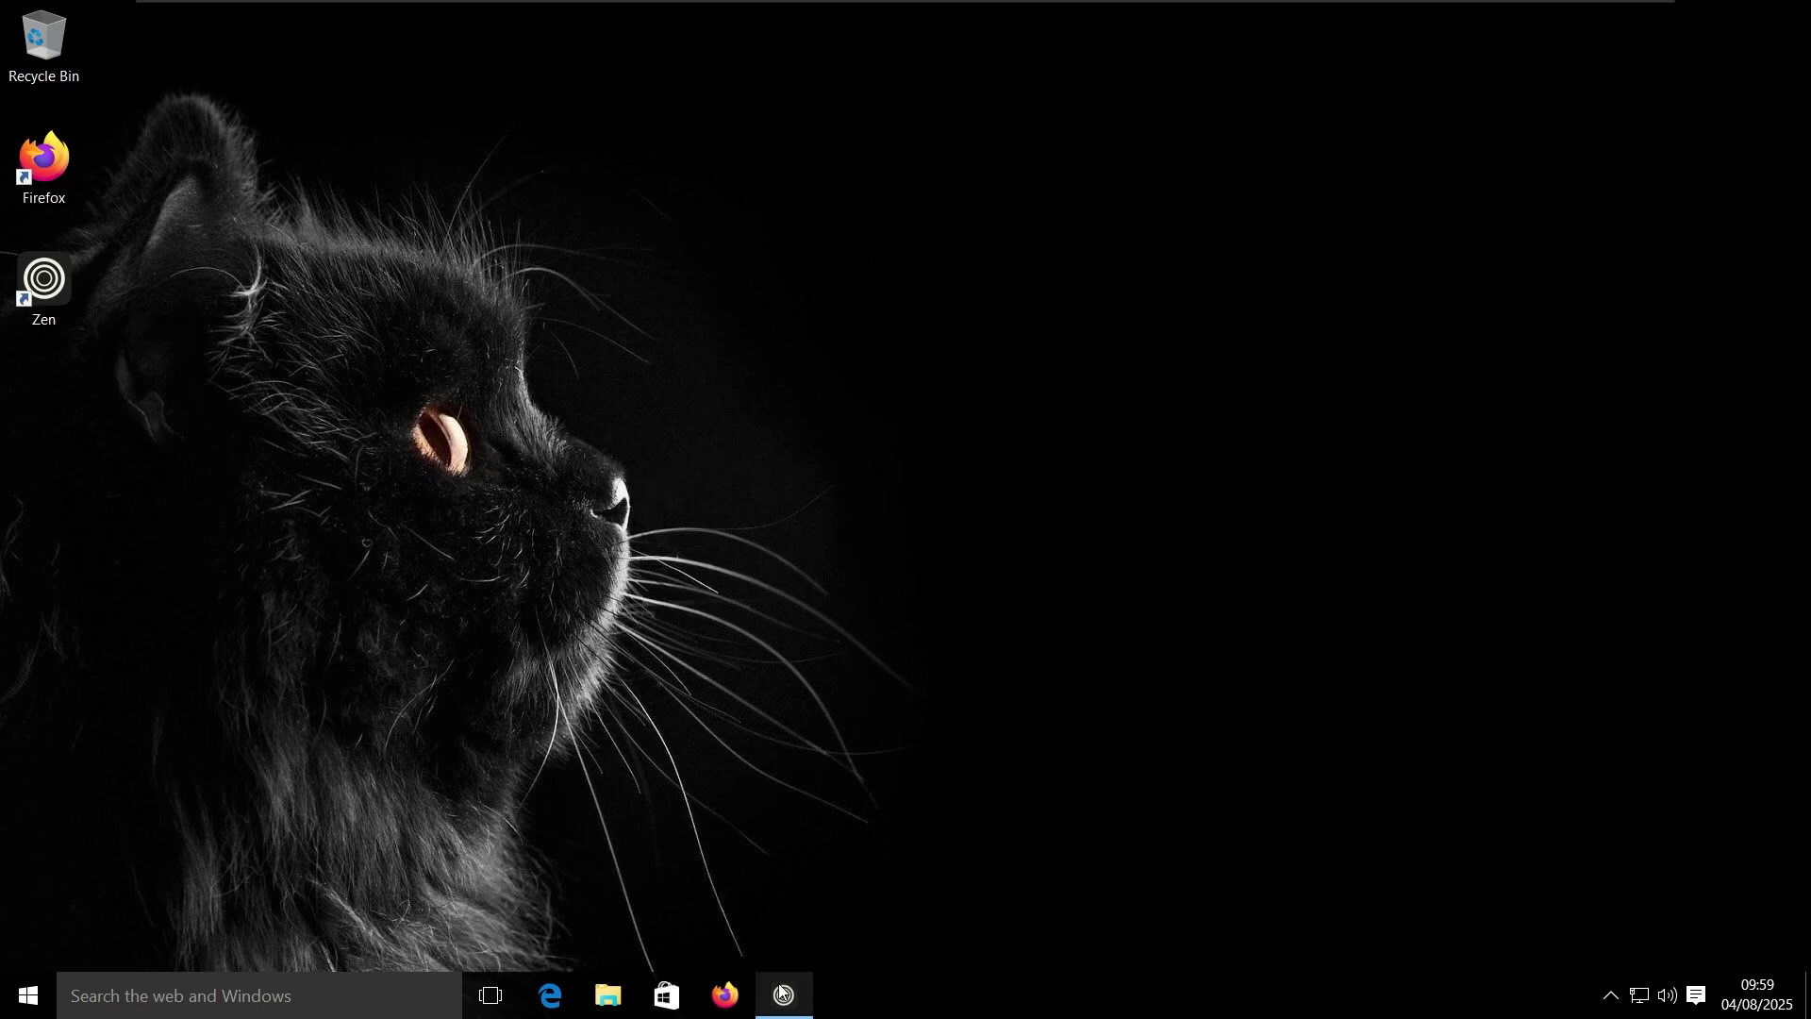
left_click(778, 982)
type("scord")
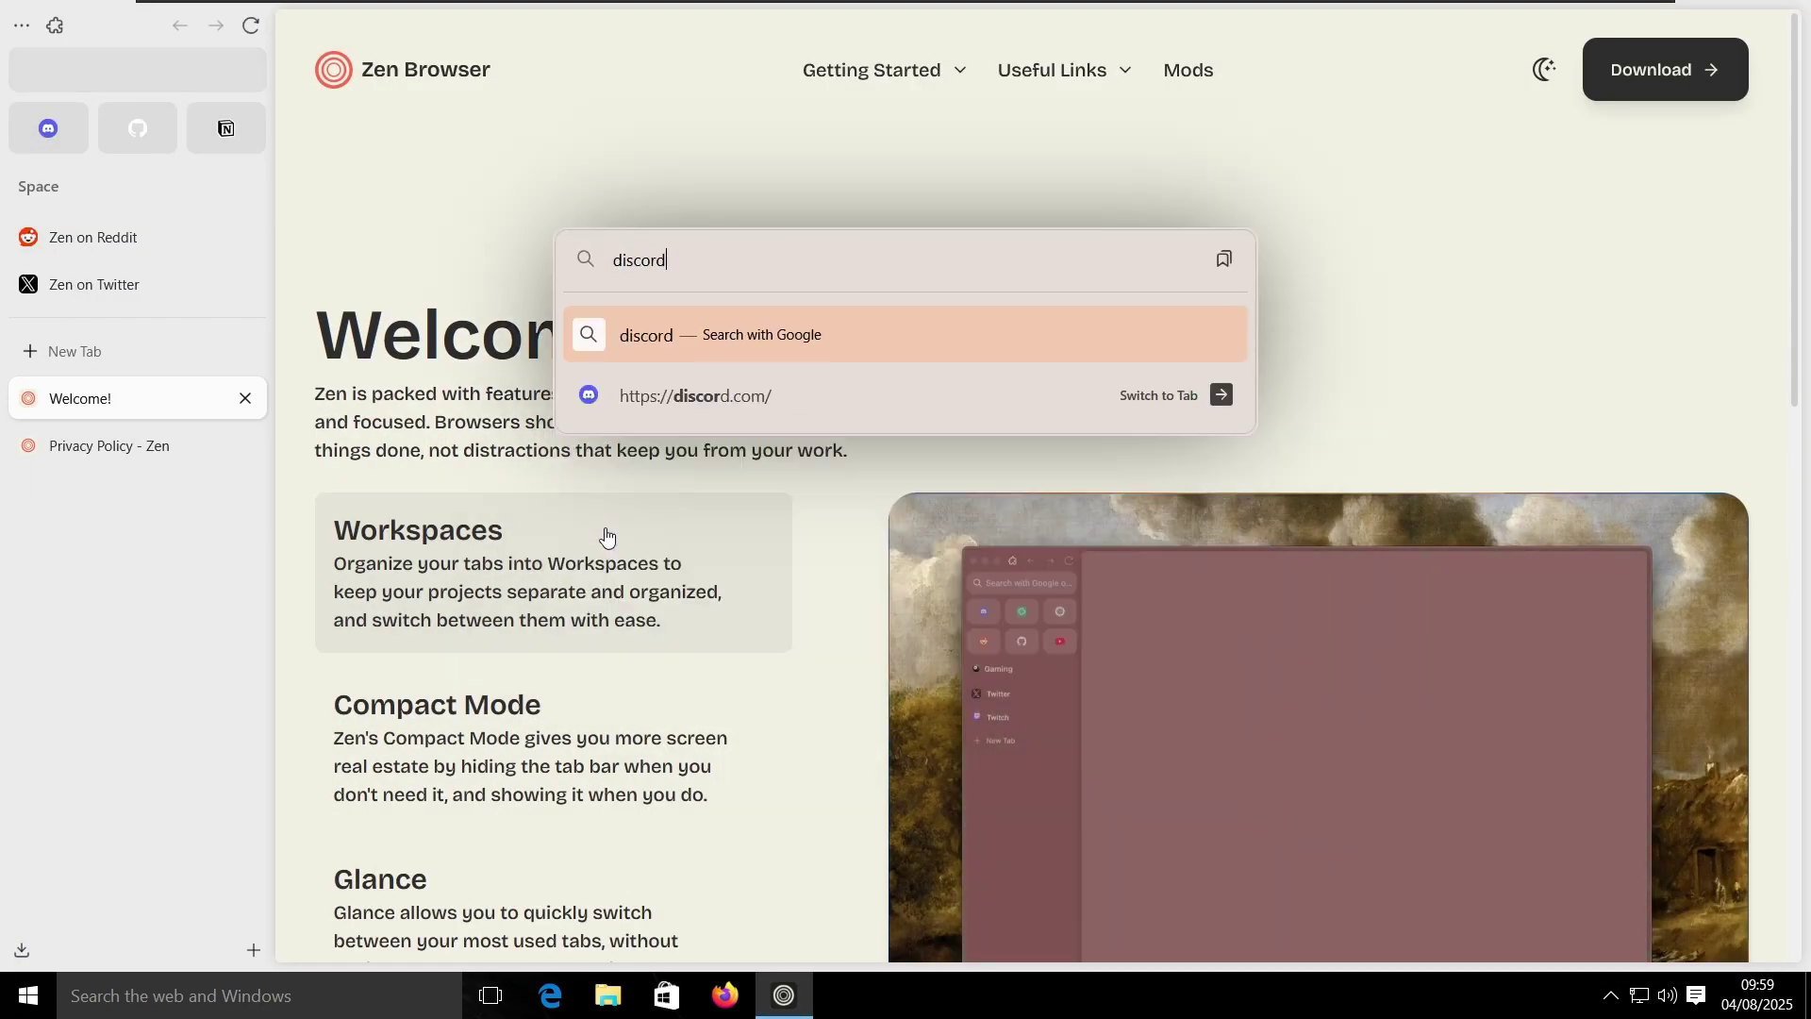
key("Return")
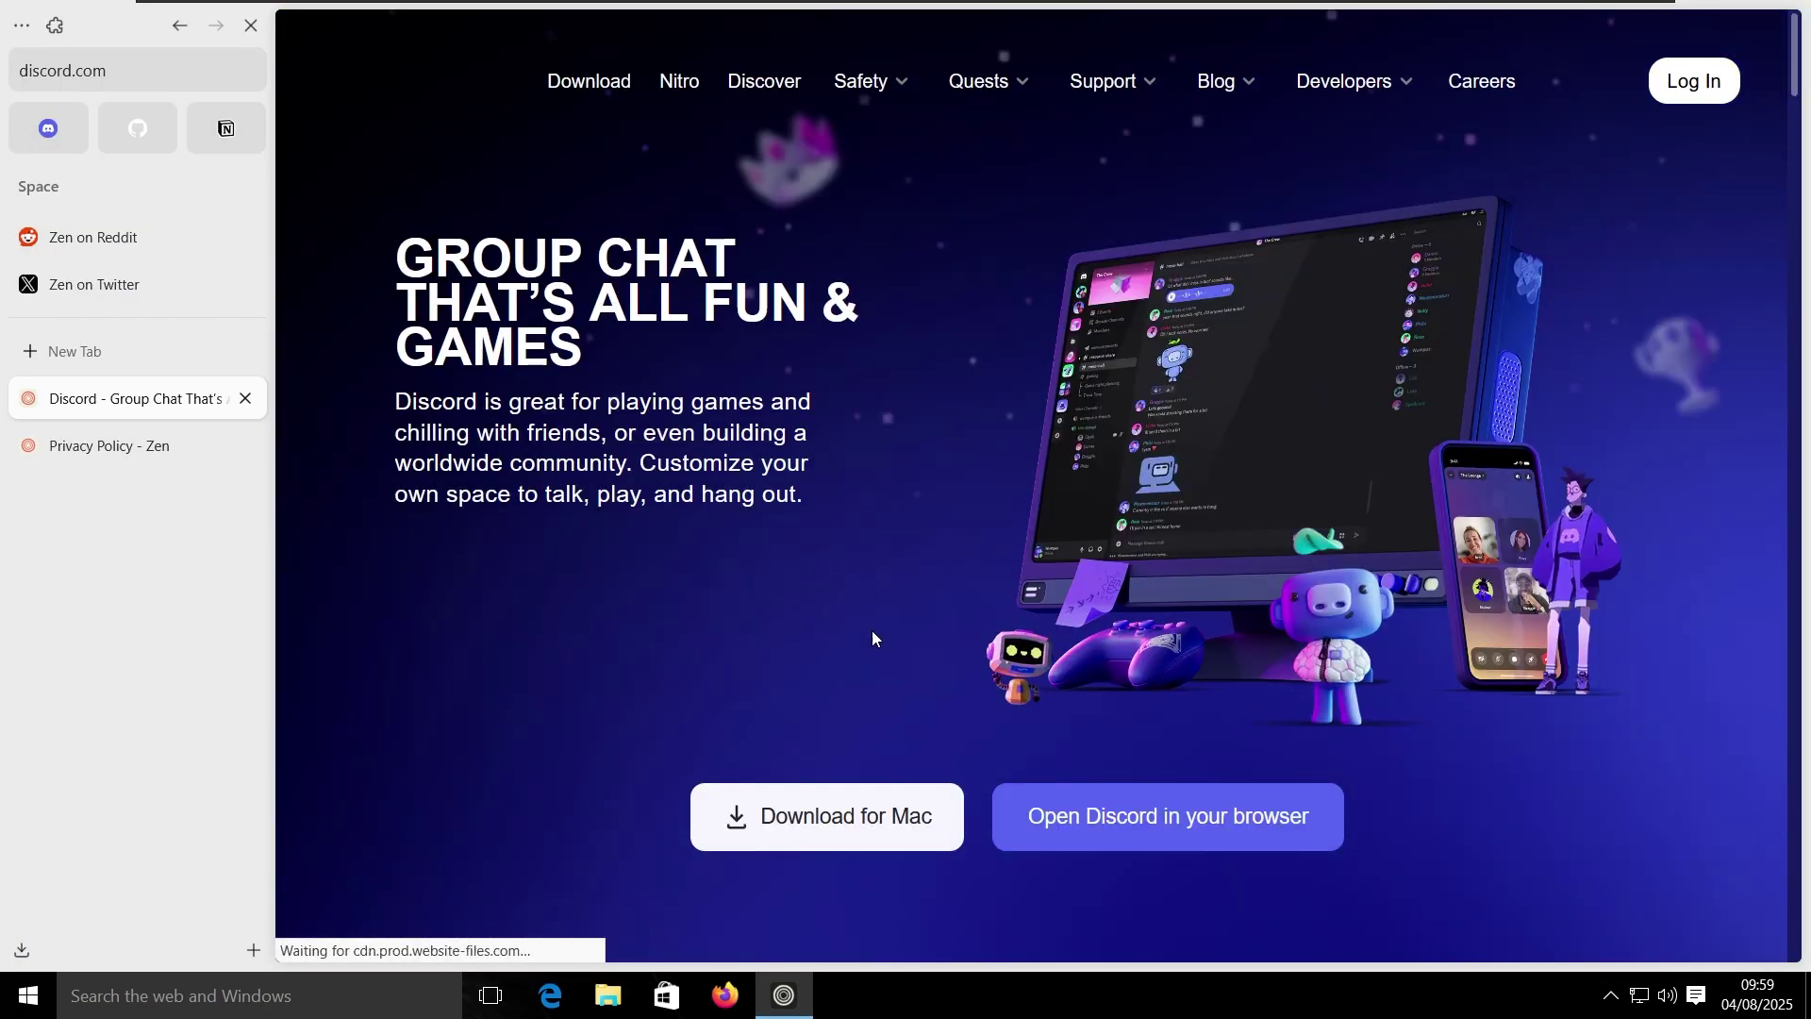
Step: Open Programs and Features with the Run command appwiz.cpl
key("super+r")
type("appwiz.cpl")
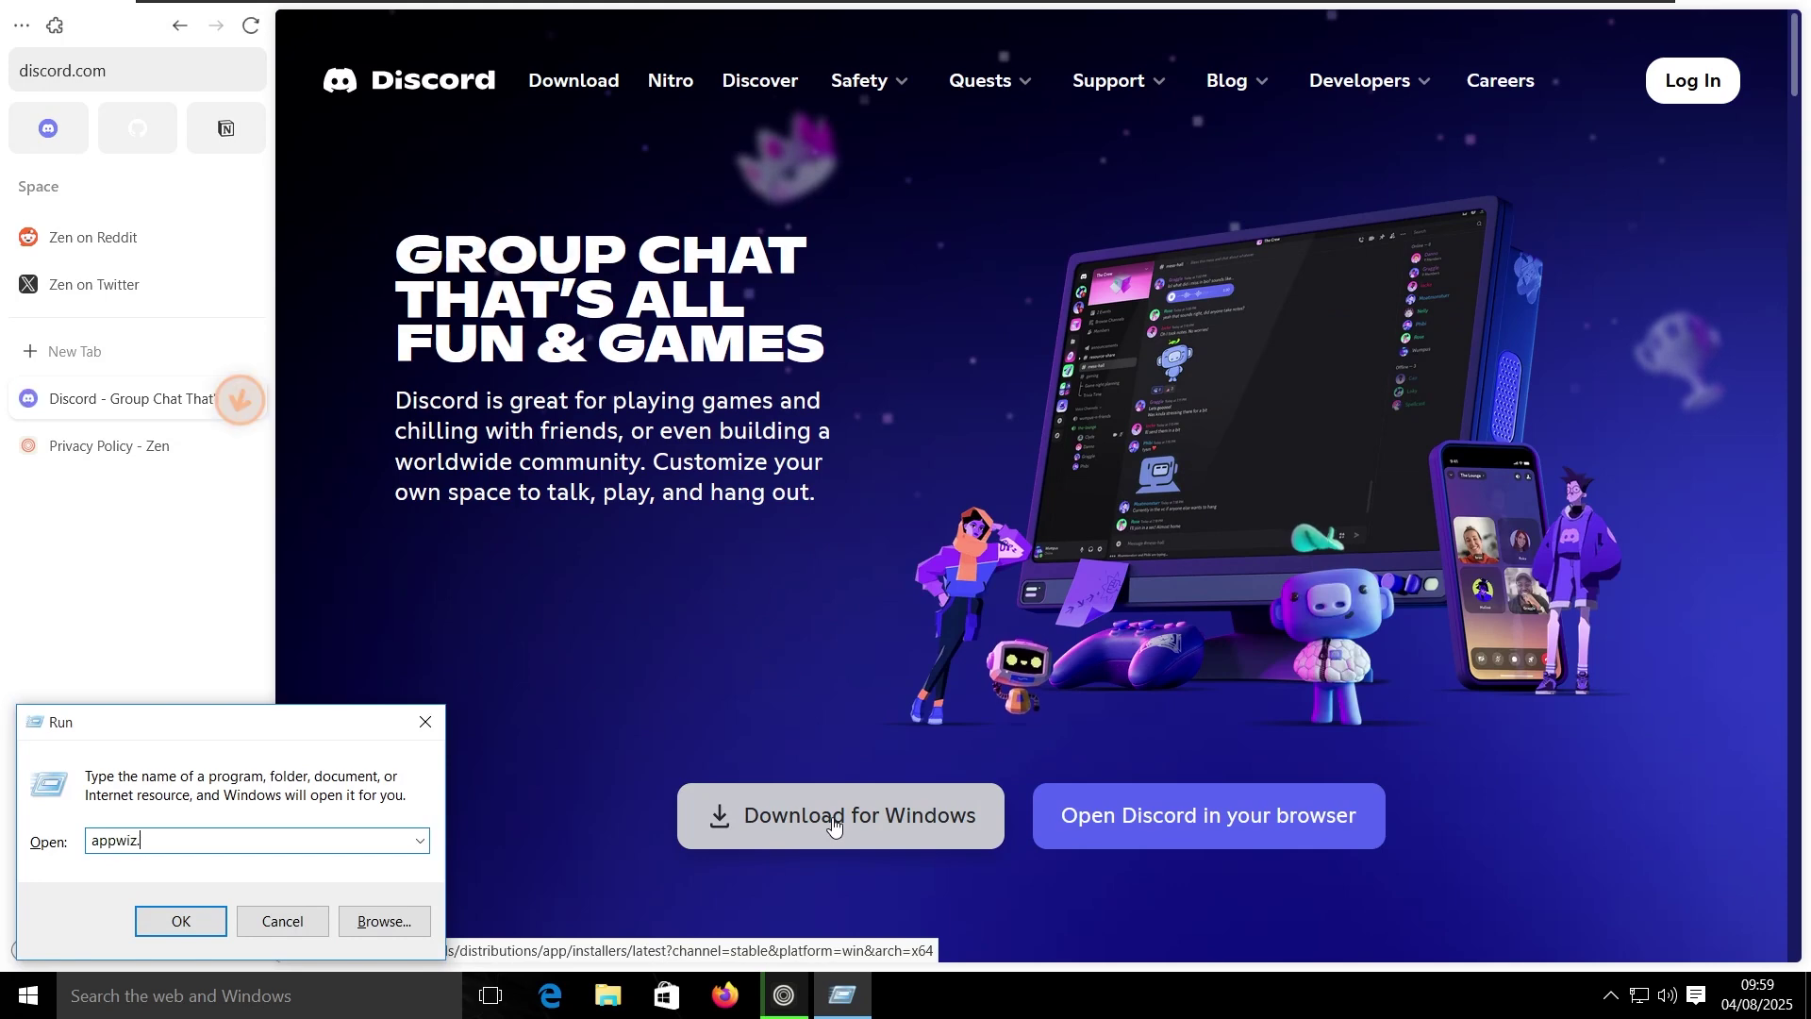
key("Return")
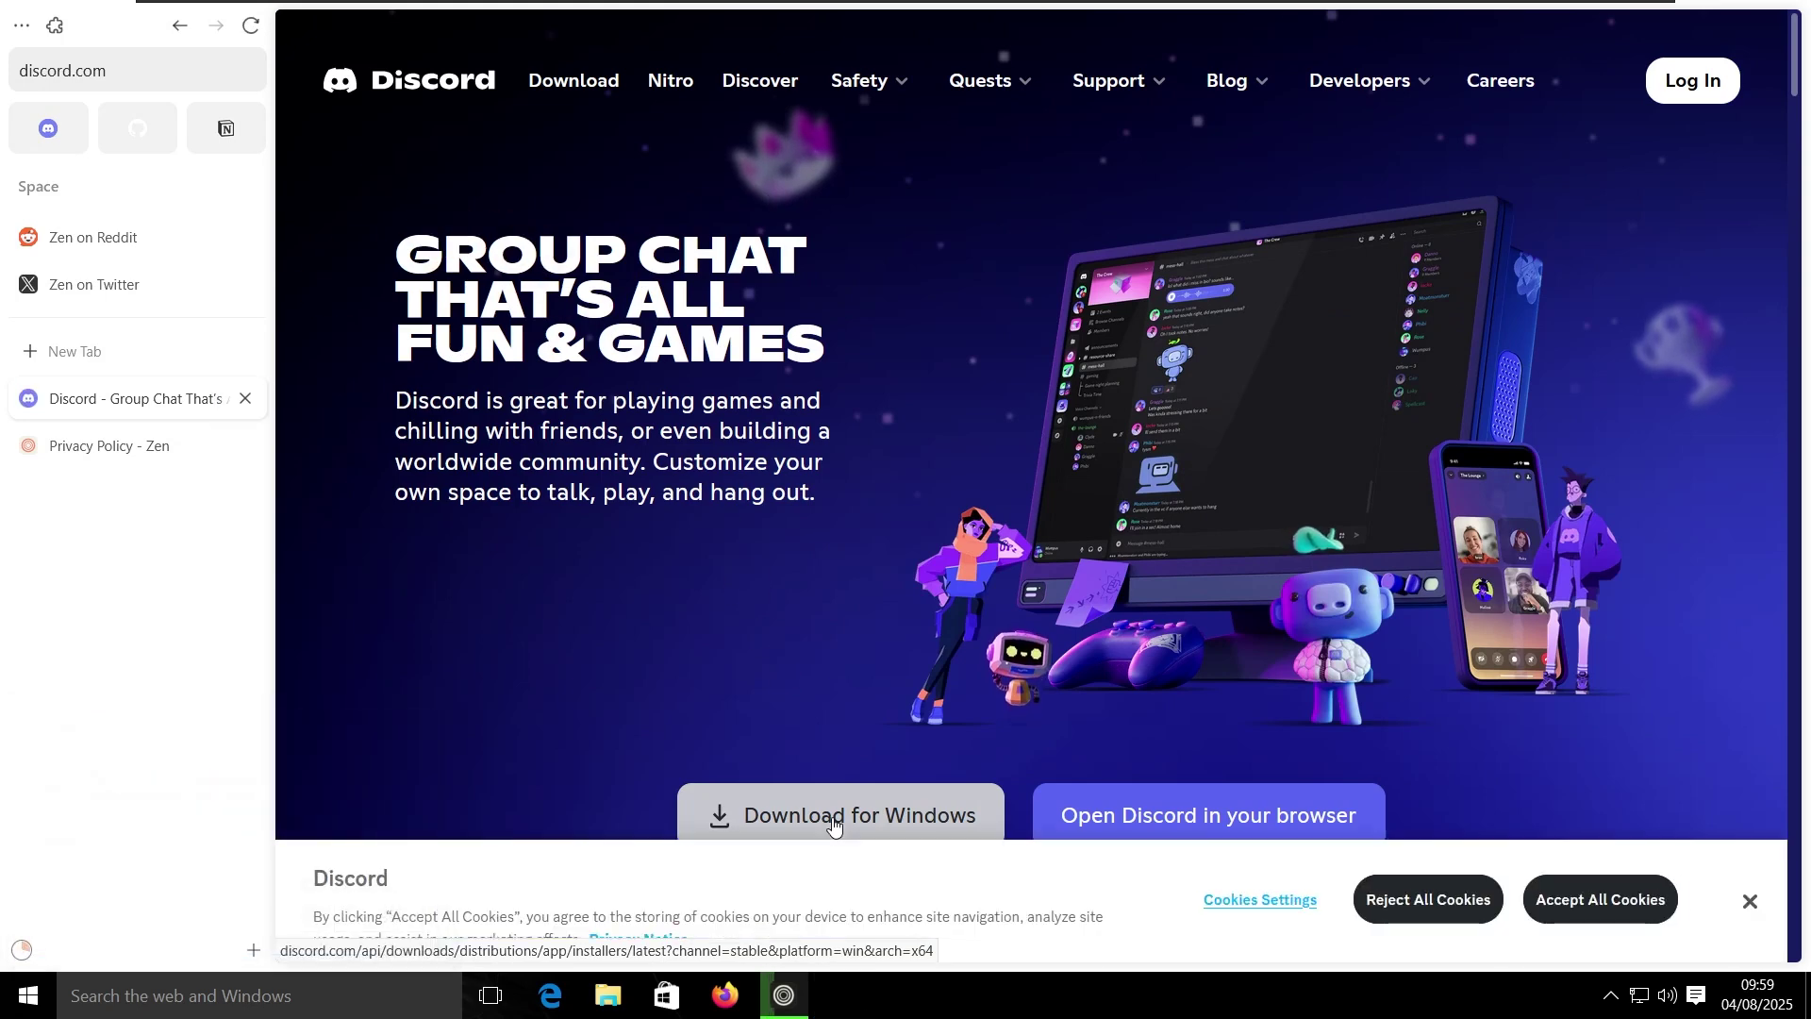
Step: Select Mozilla Firefox (x86 en-US) in the installed programs list and return to the Discord page in Zen Browser
key("alt+Tab")
key("alt+Tab")
key("Down")
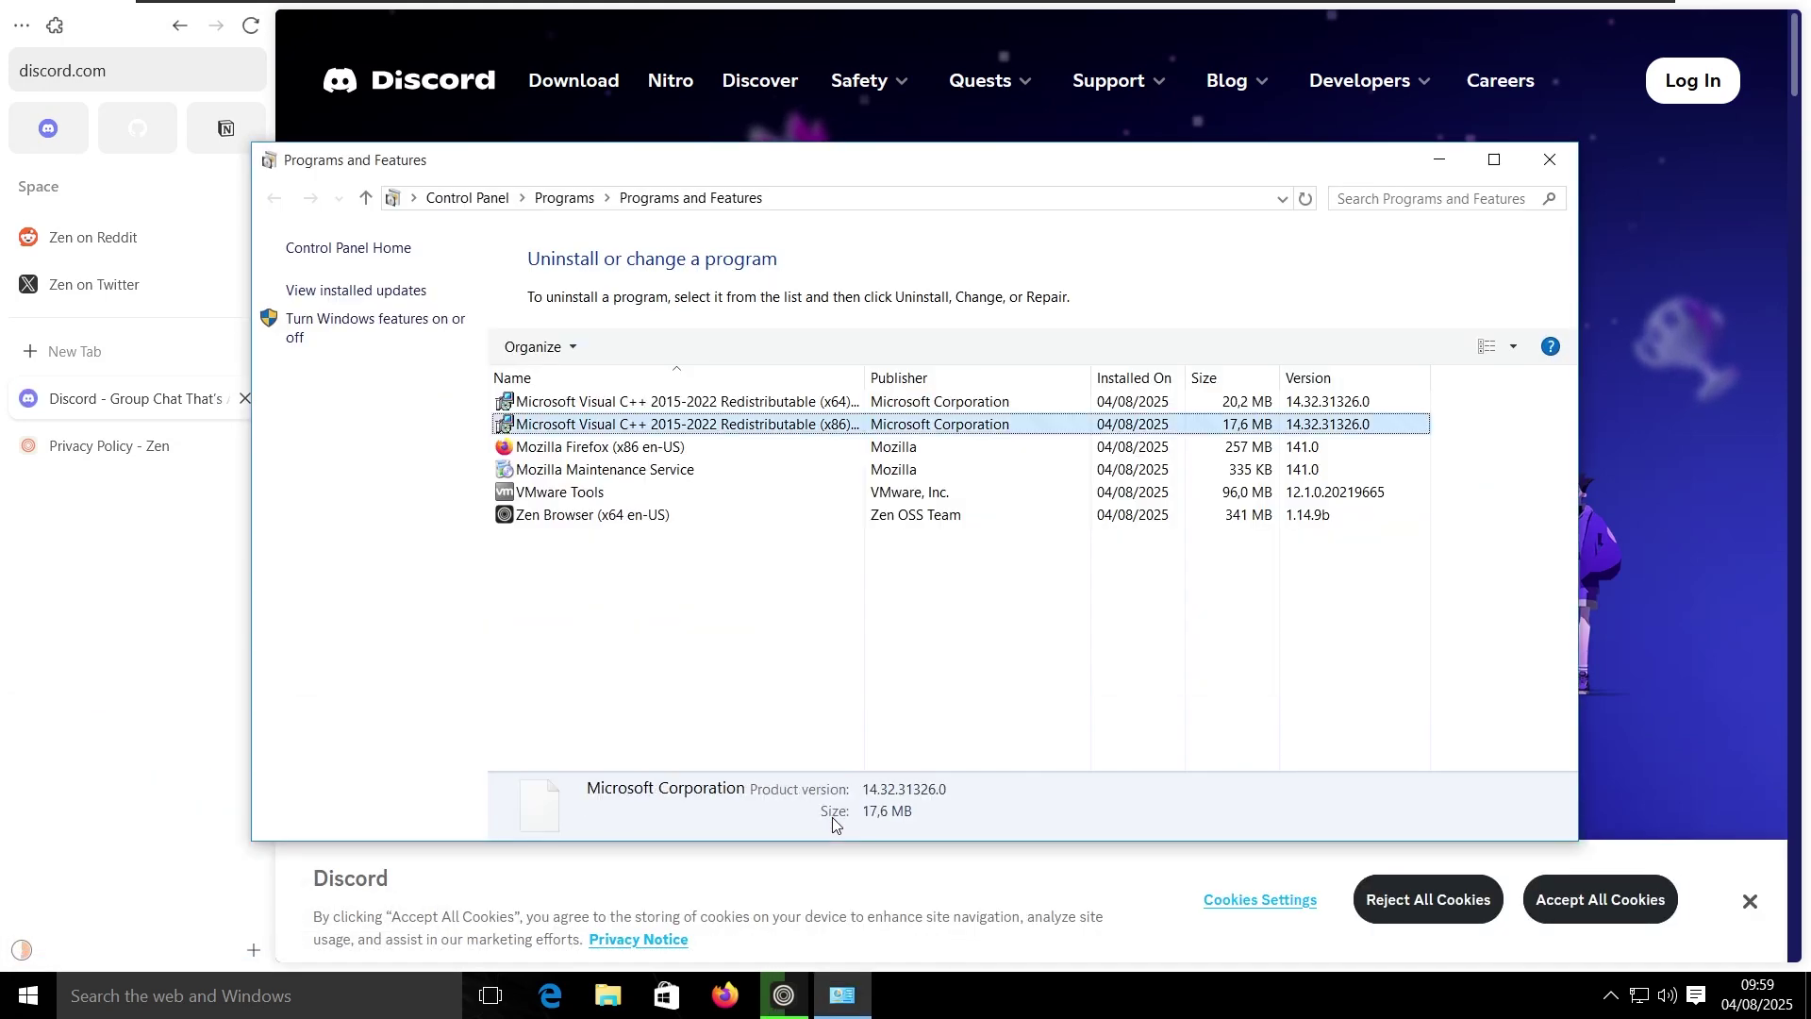
key("Down")
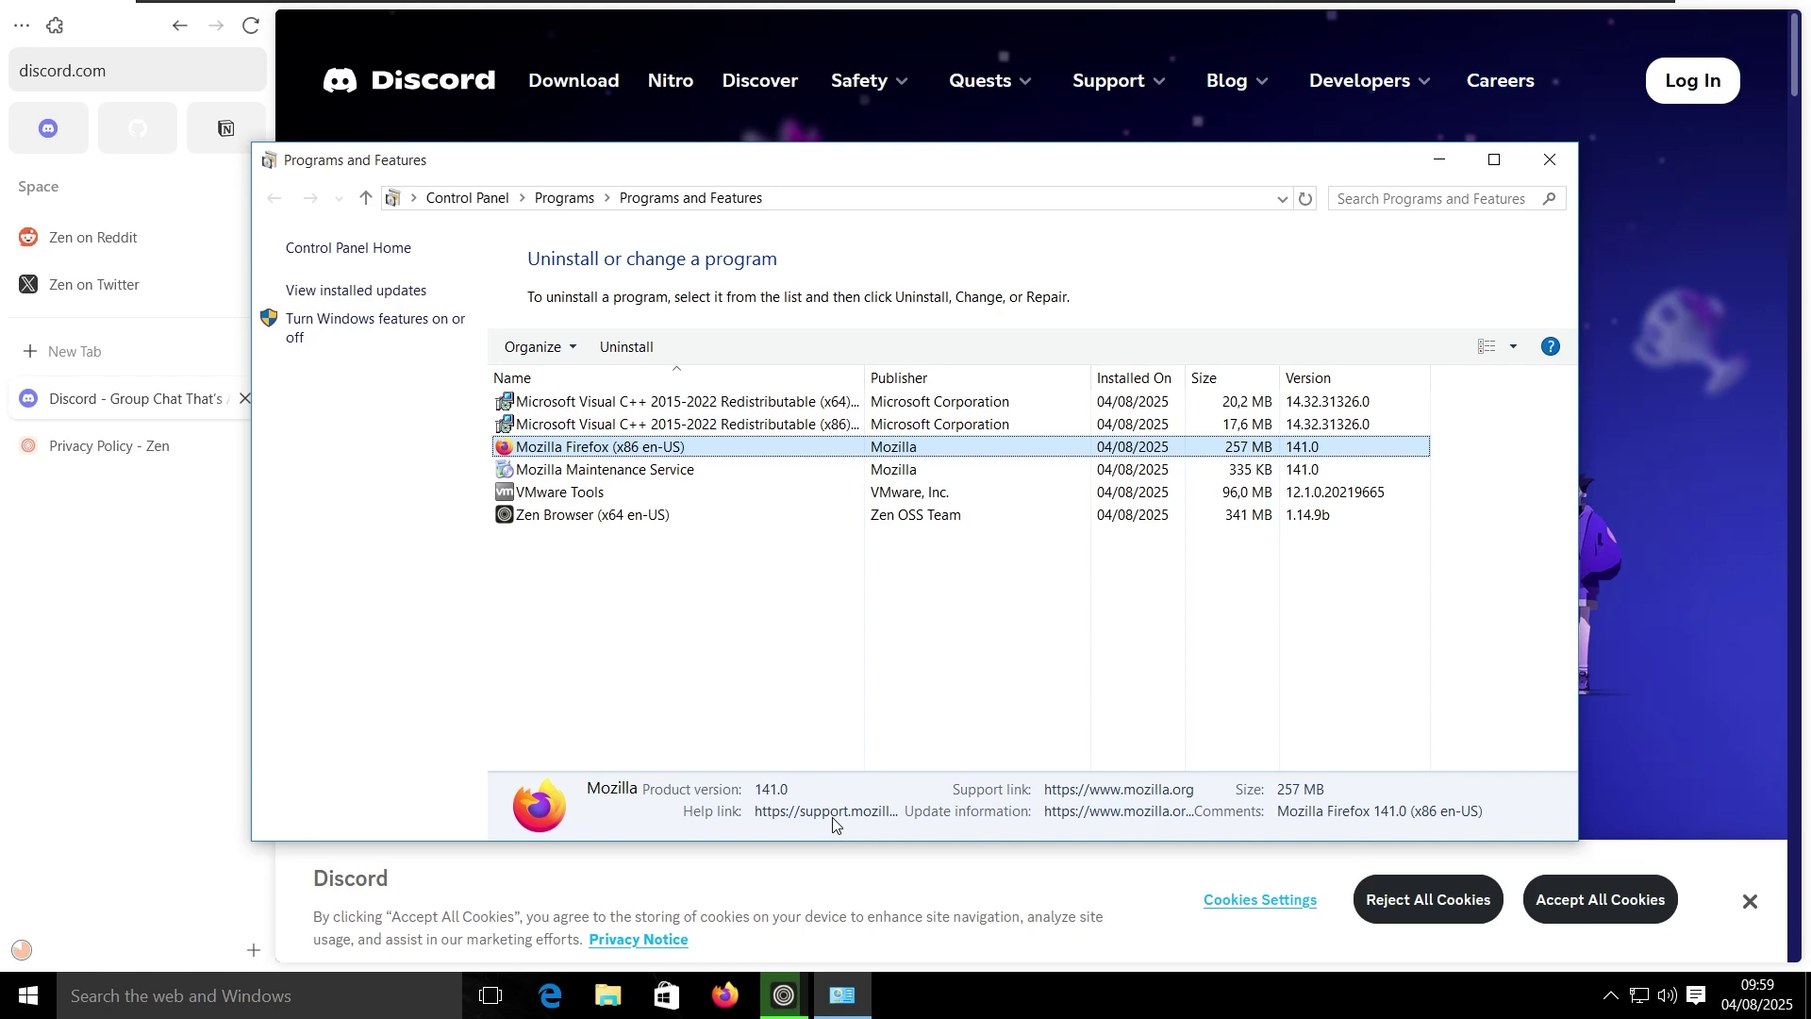
left_click(170, 846)
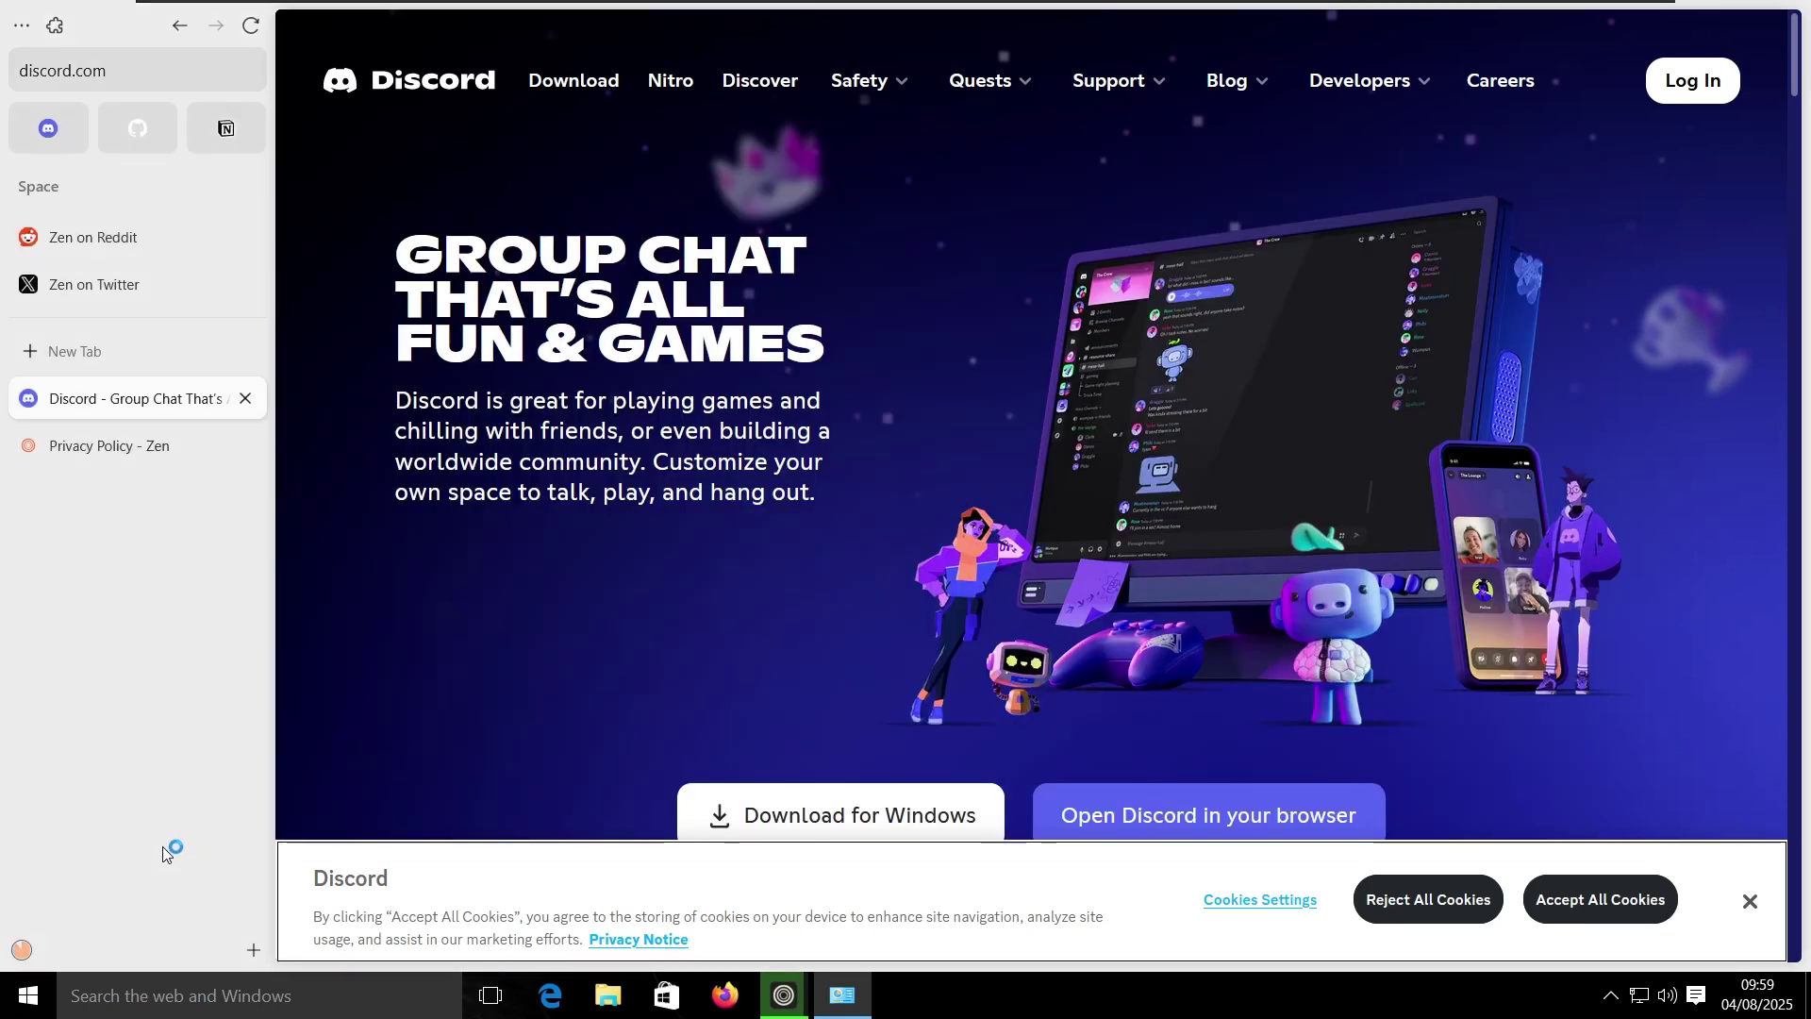
Step: Open the DiscordSetup.exe installer from Zen's recent downloads
left_click(23, 947)
left_click(222, 830)
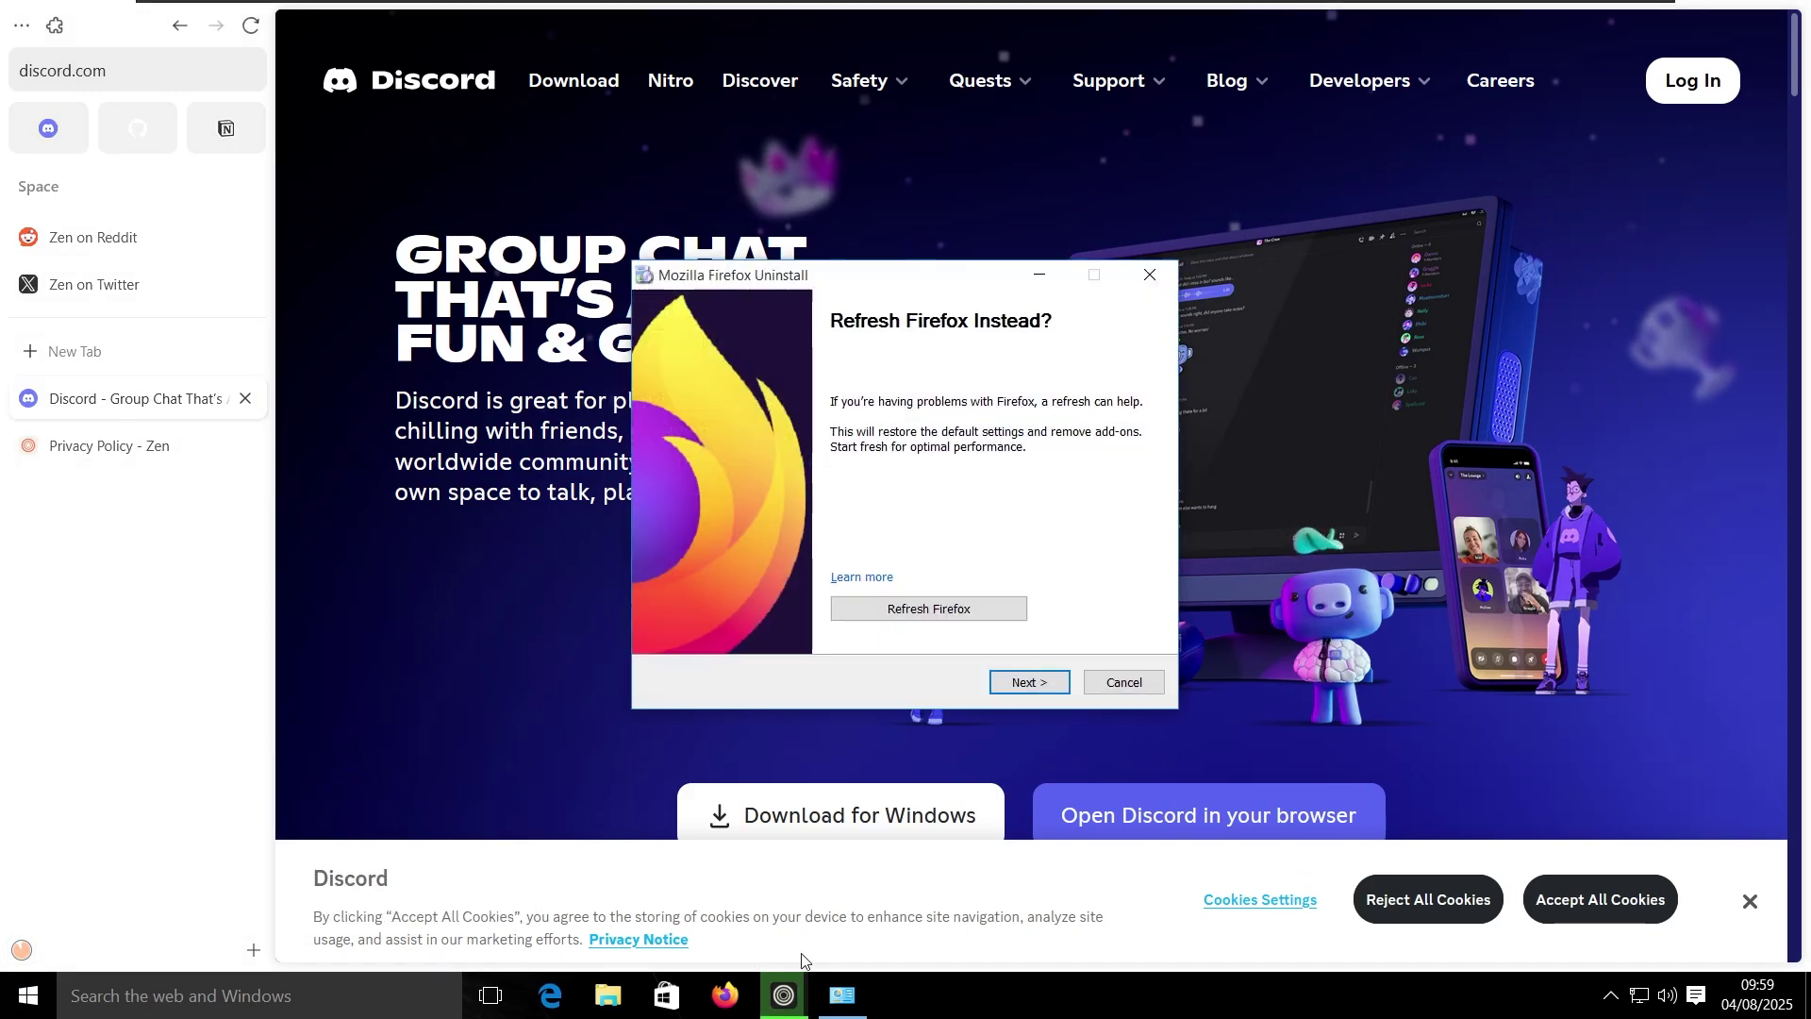
Step: Continue through the Mozilla Firefox uninstaller without refreshing Firefox and start the removal from C:\Program Files (x86)\Mozilla Firefox
left_click(1017, 685)
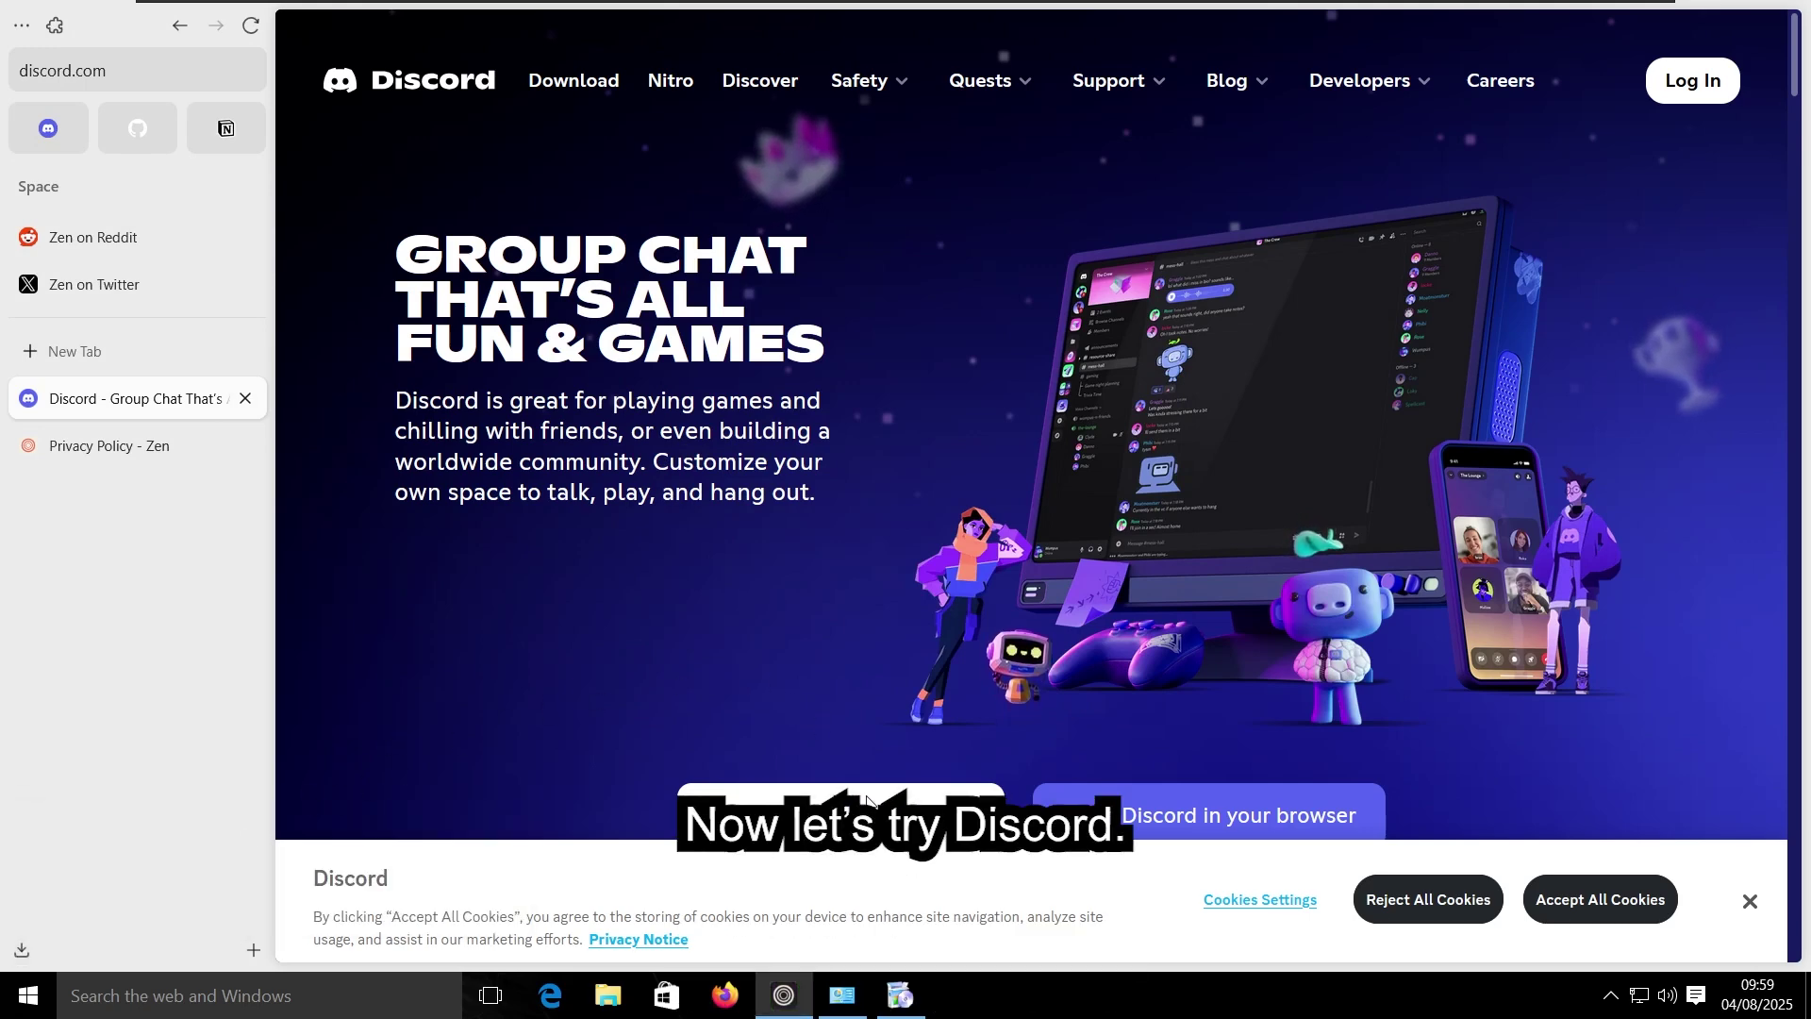
left_click(891, 986)
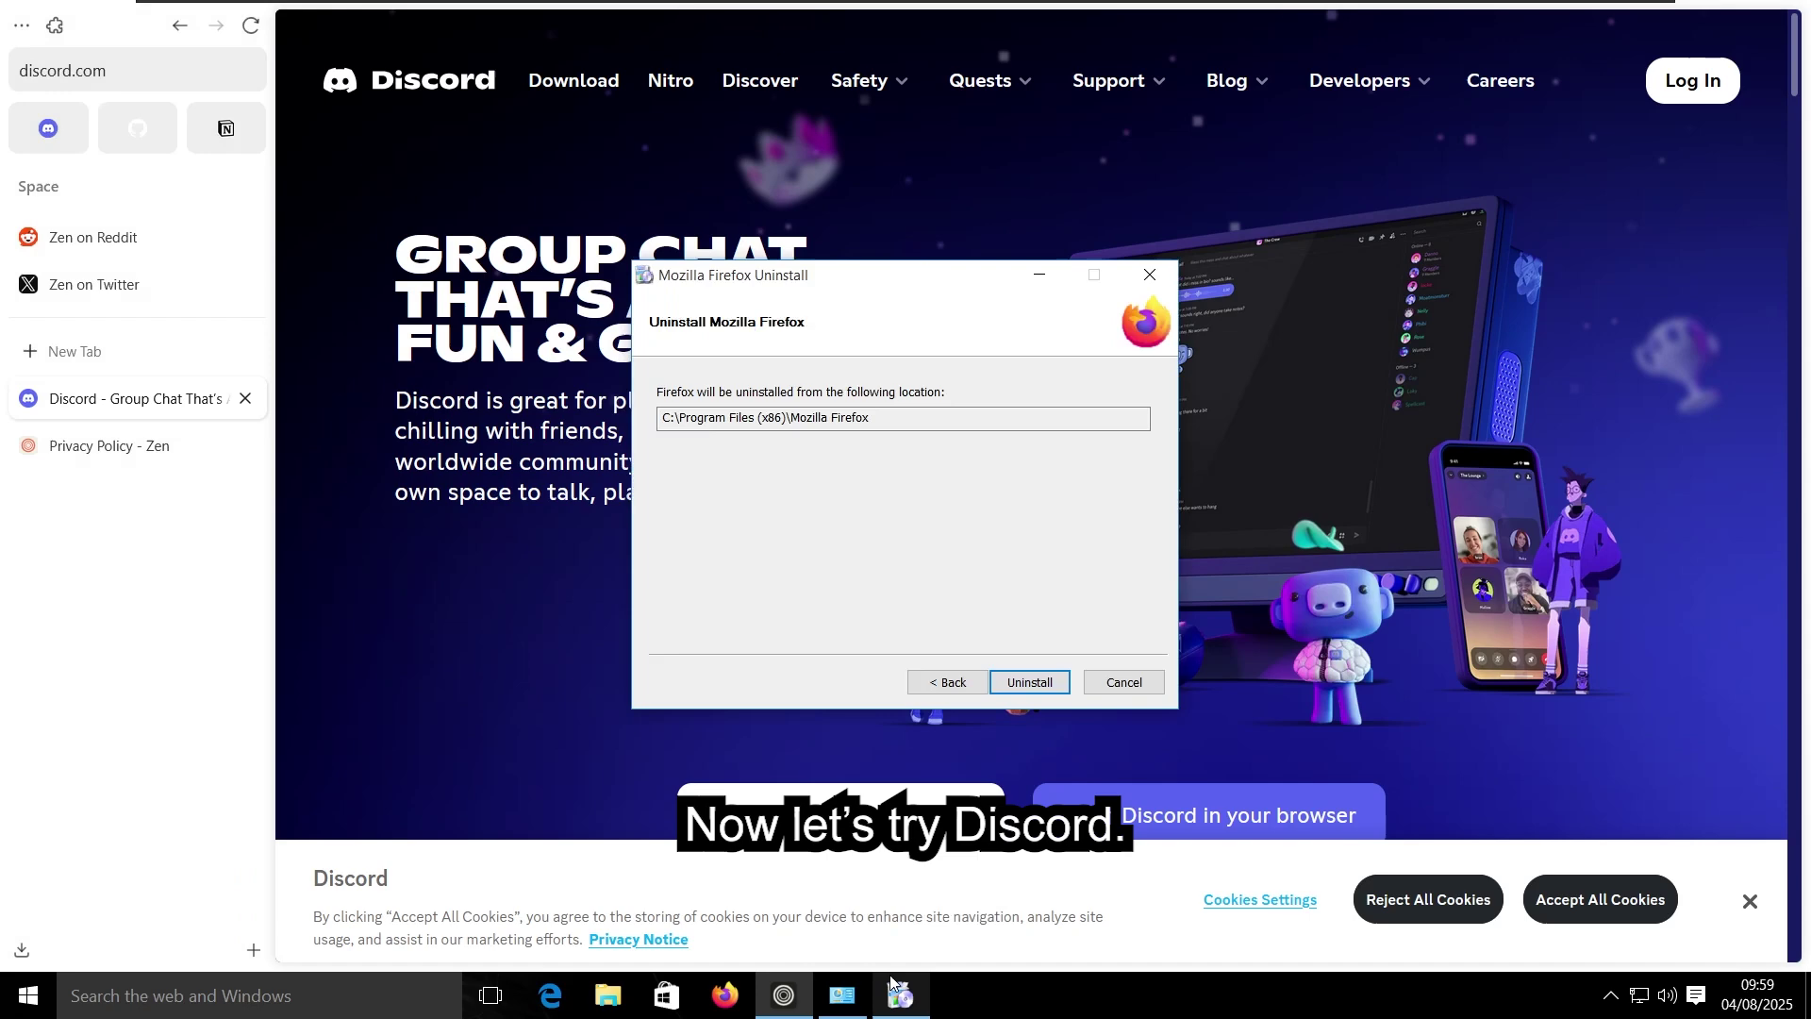
left_click(1047, 677)
left_click(126, 597)
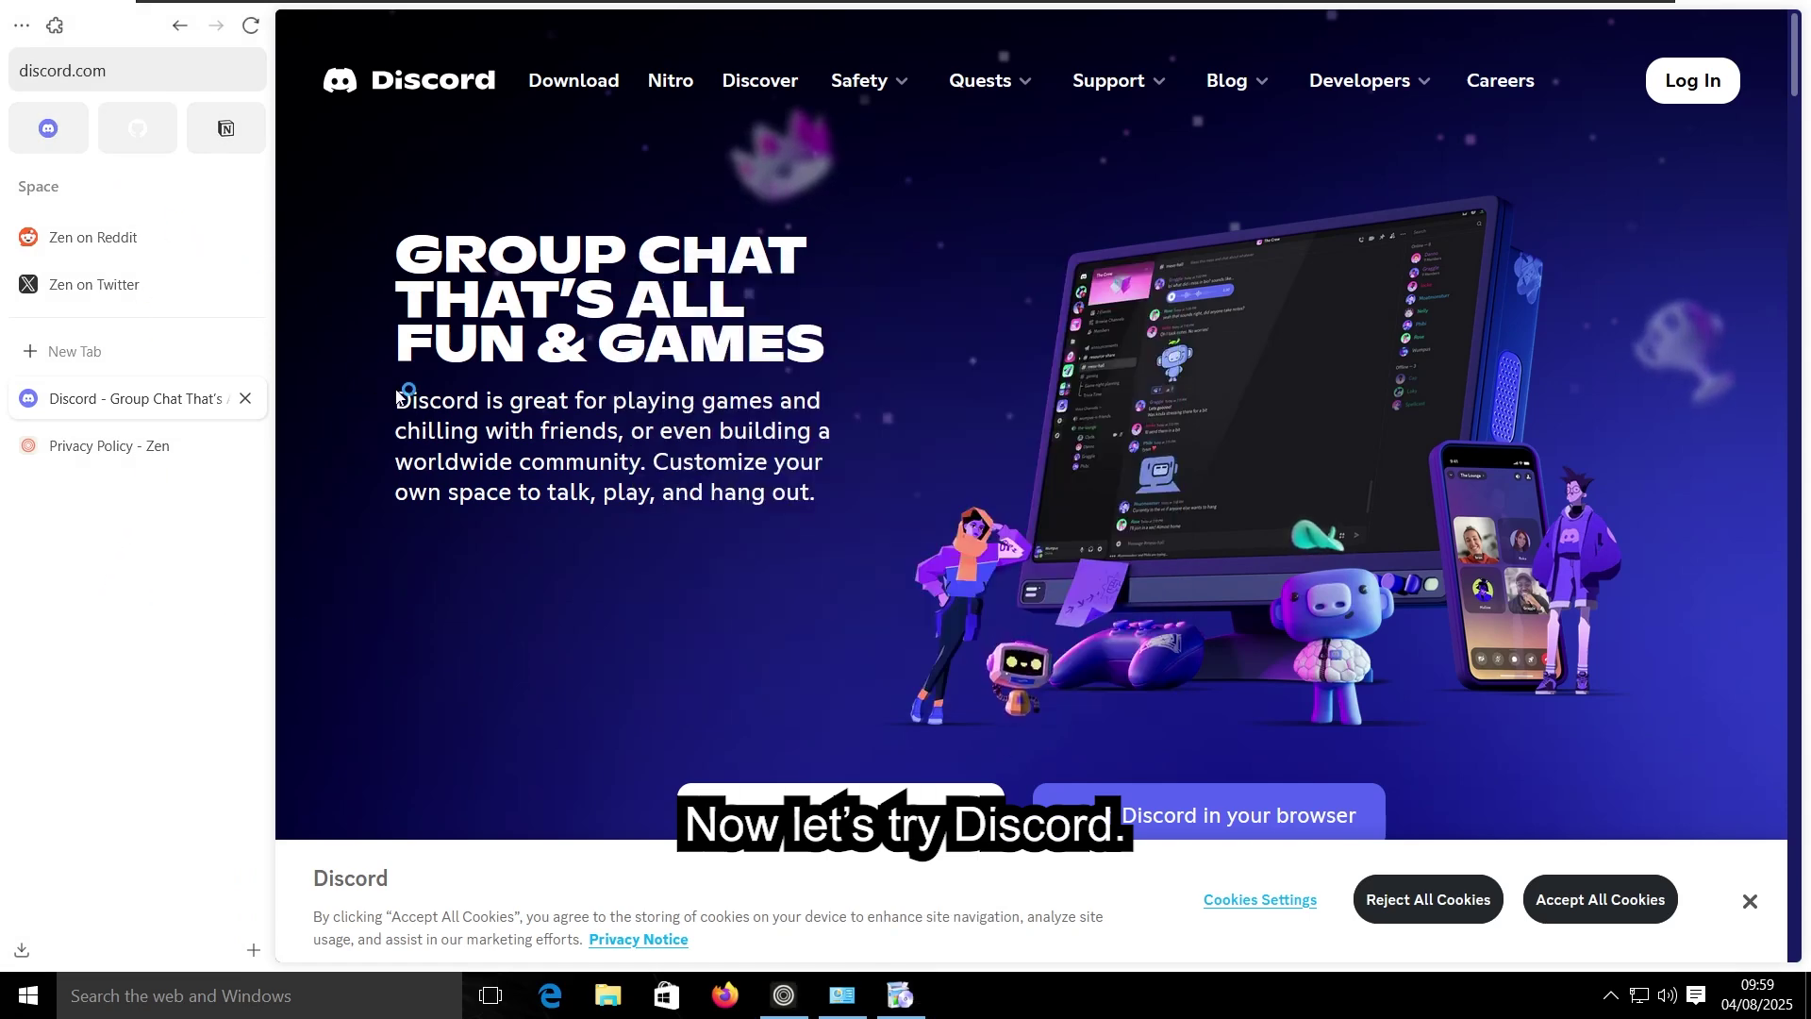
Step: Show the desktop, put the Zen shortcut in the Firefox shortcut's place and permanently delete the Firefox shortcut
key("super+d")
left_click_drag(460, 426, 180, 227)
left_click_drag(48, 179, 225, 178)
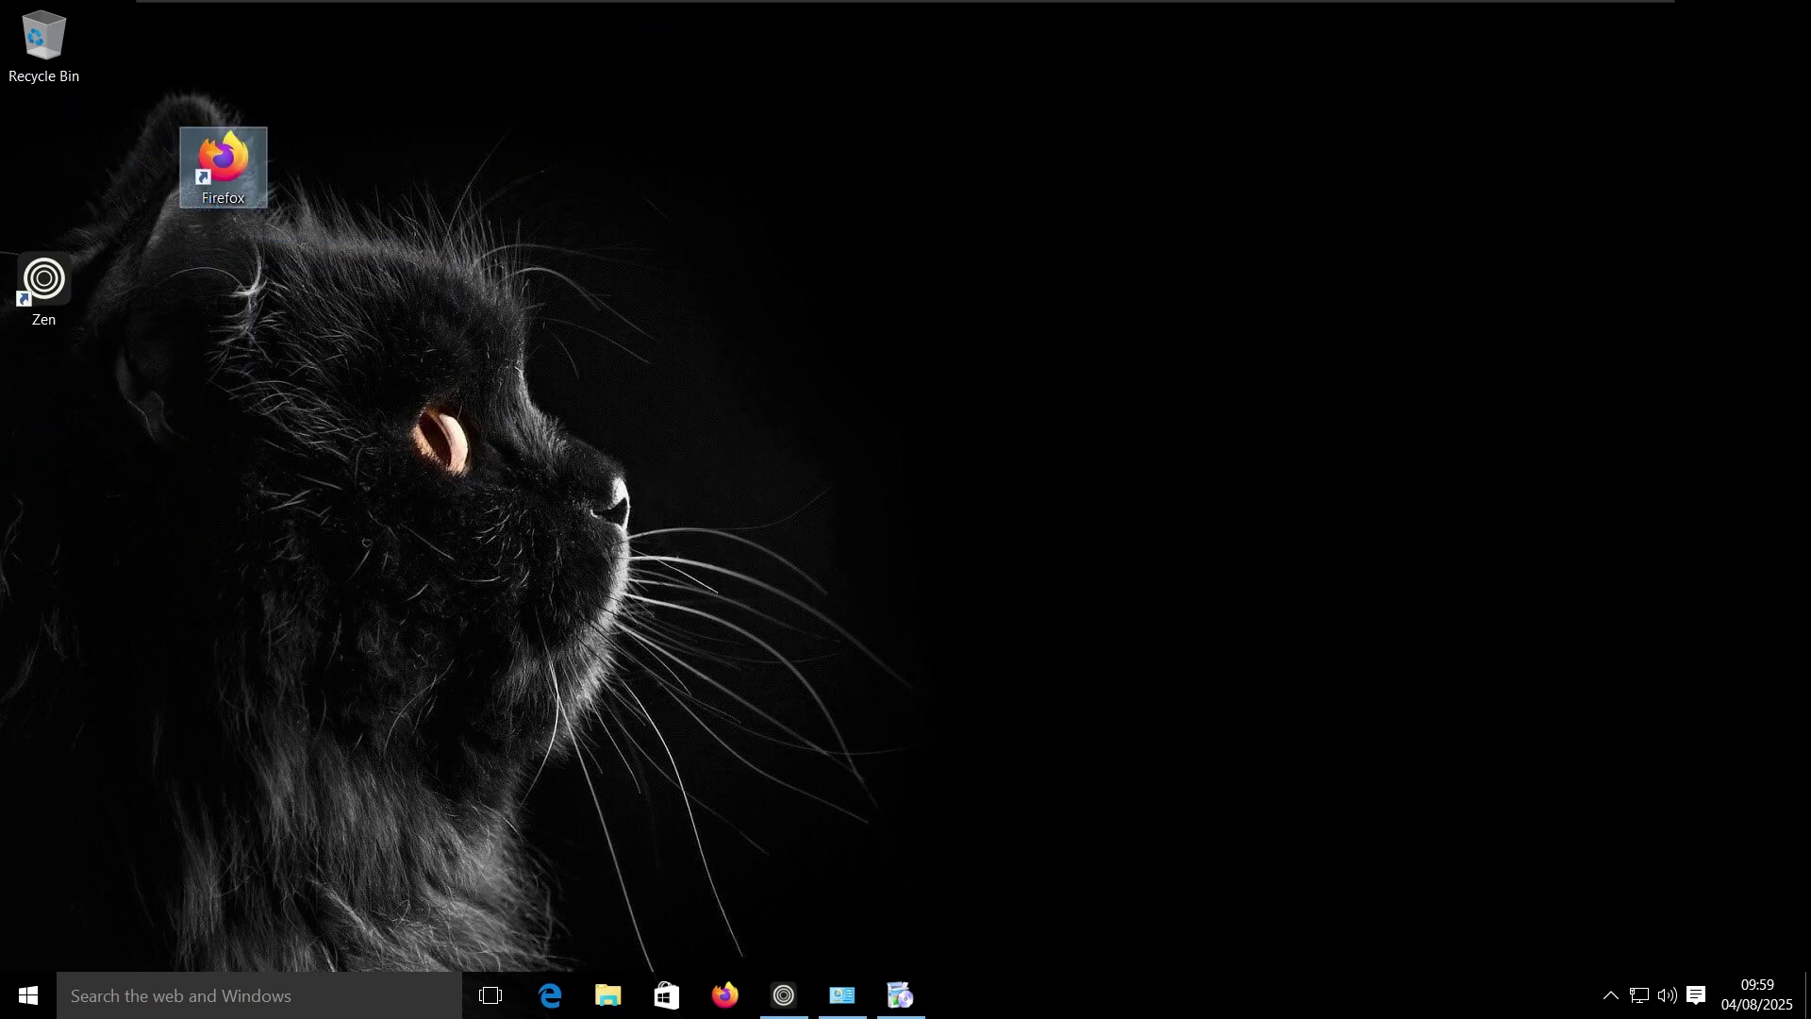
left_click_drag(43, 279, 43, 156)
left_click_drag(118, 344, 311, 130)
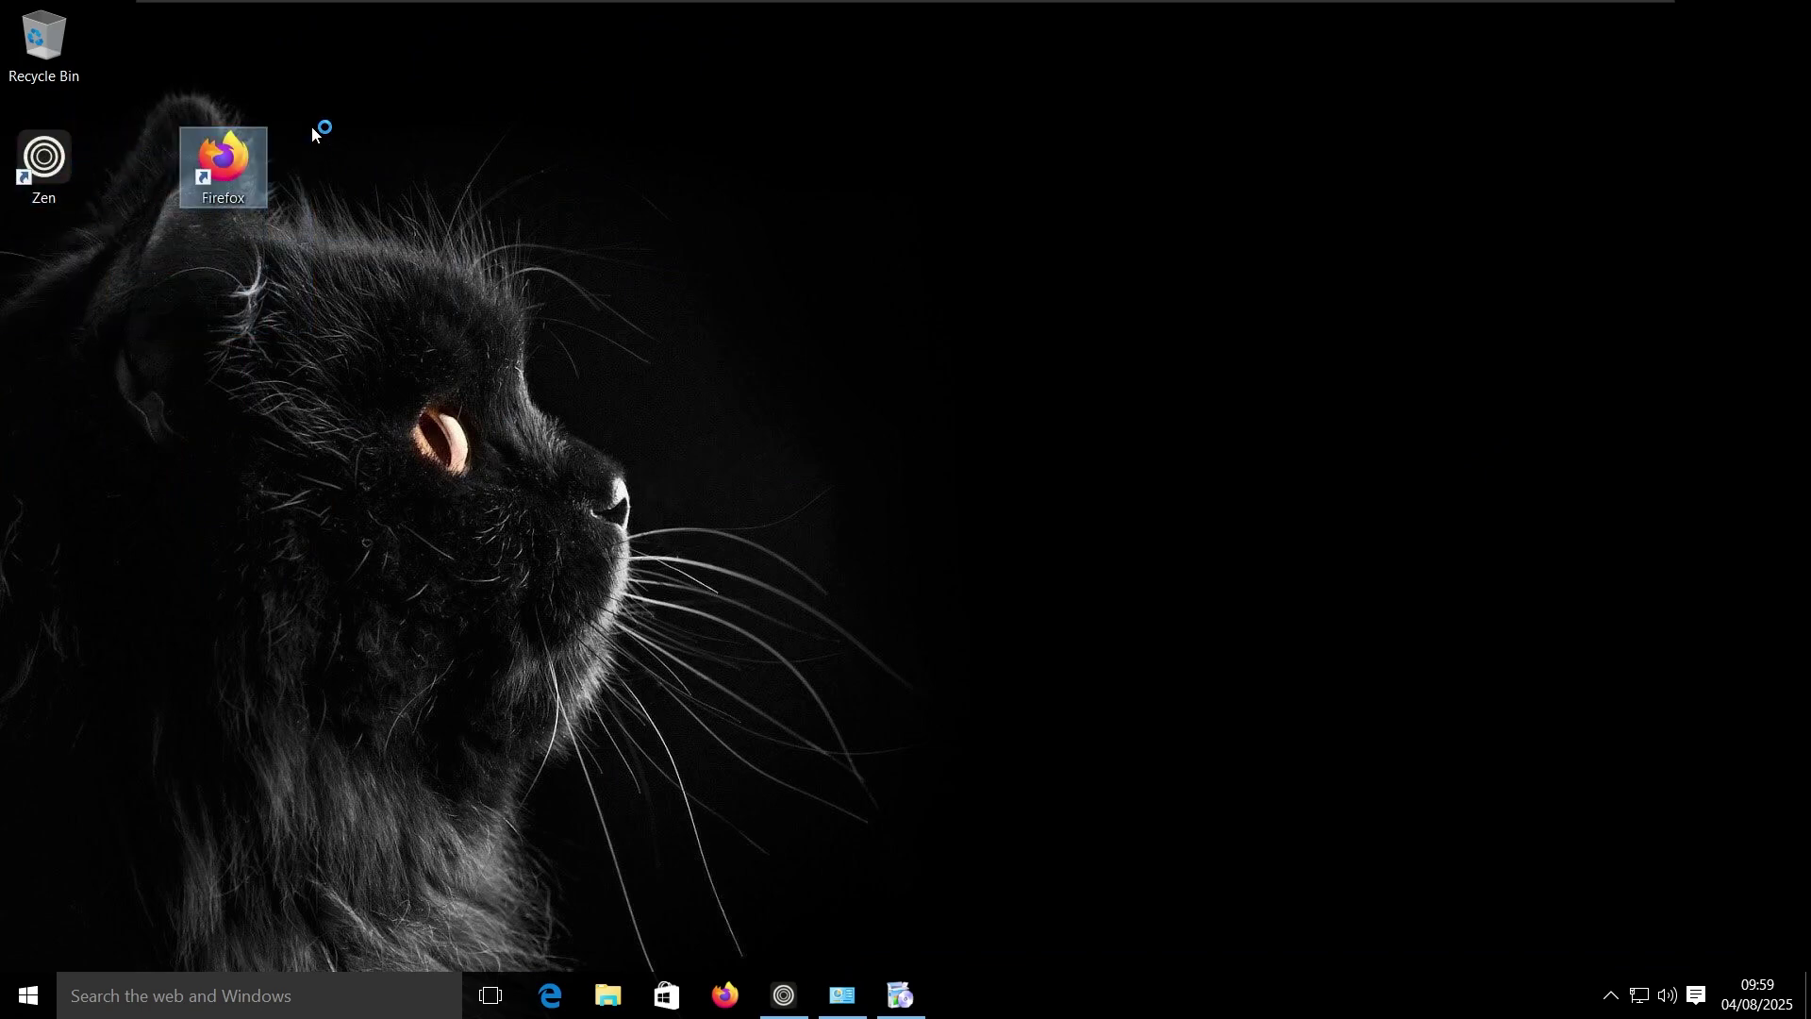
key("shift+Delete")
key("Return")
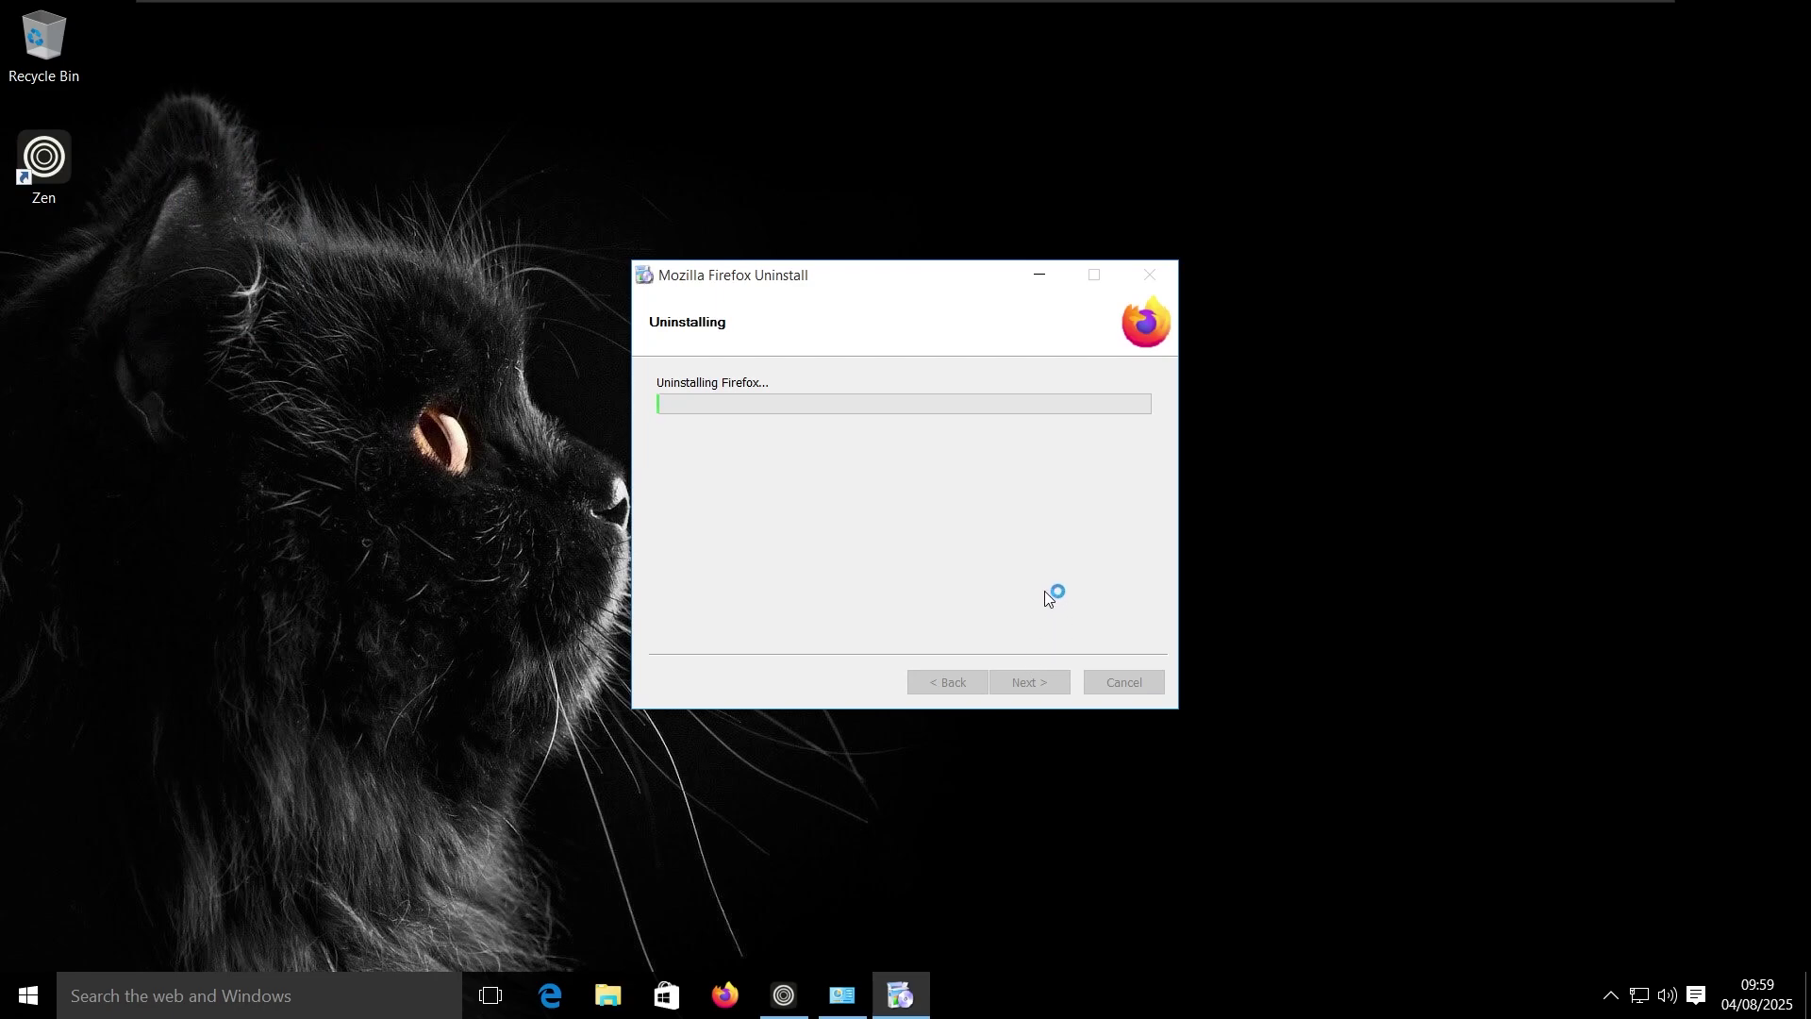
Step: Cycle through the open windows and finish the Mozilla Firefox uninstall wizard without giving Mozilla a reason
key("alt+Tab")
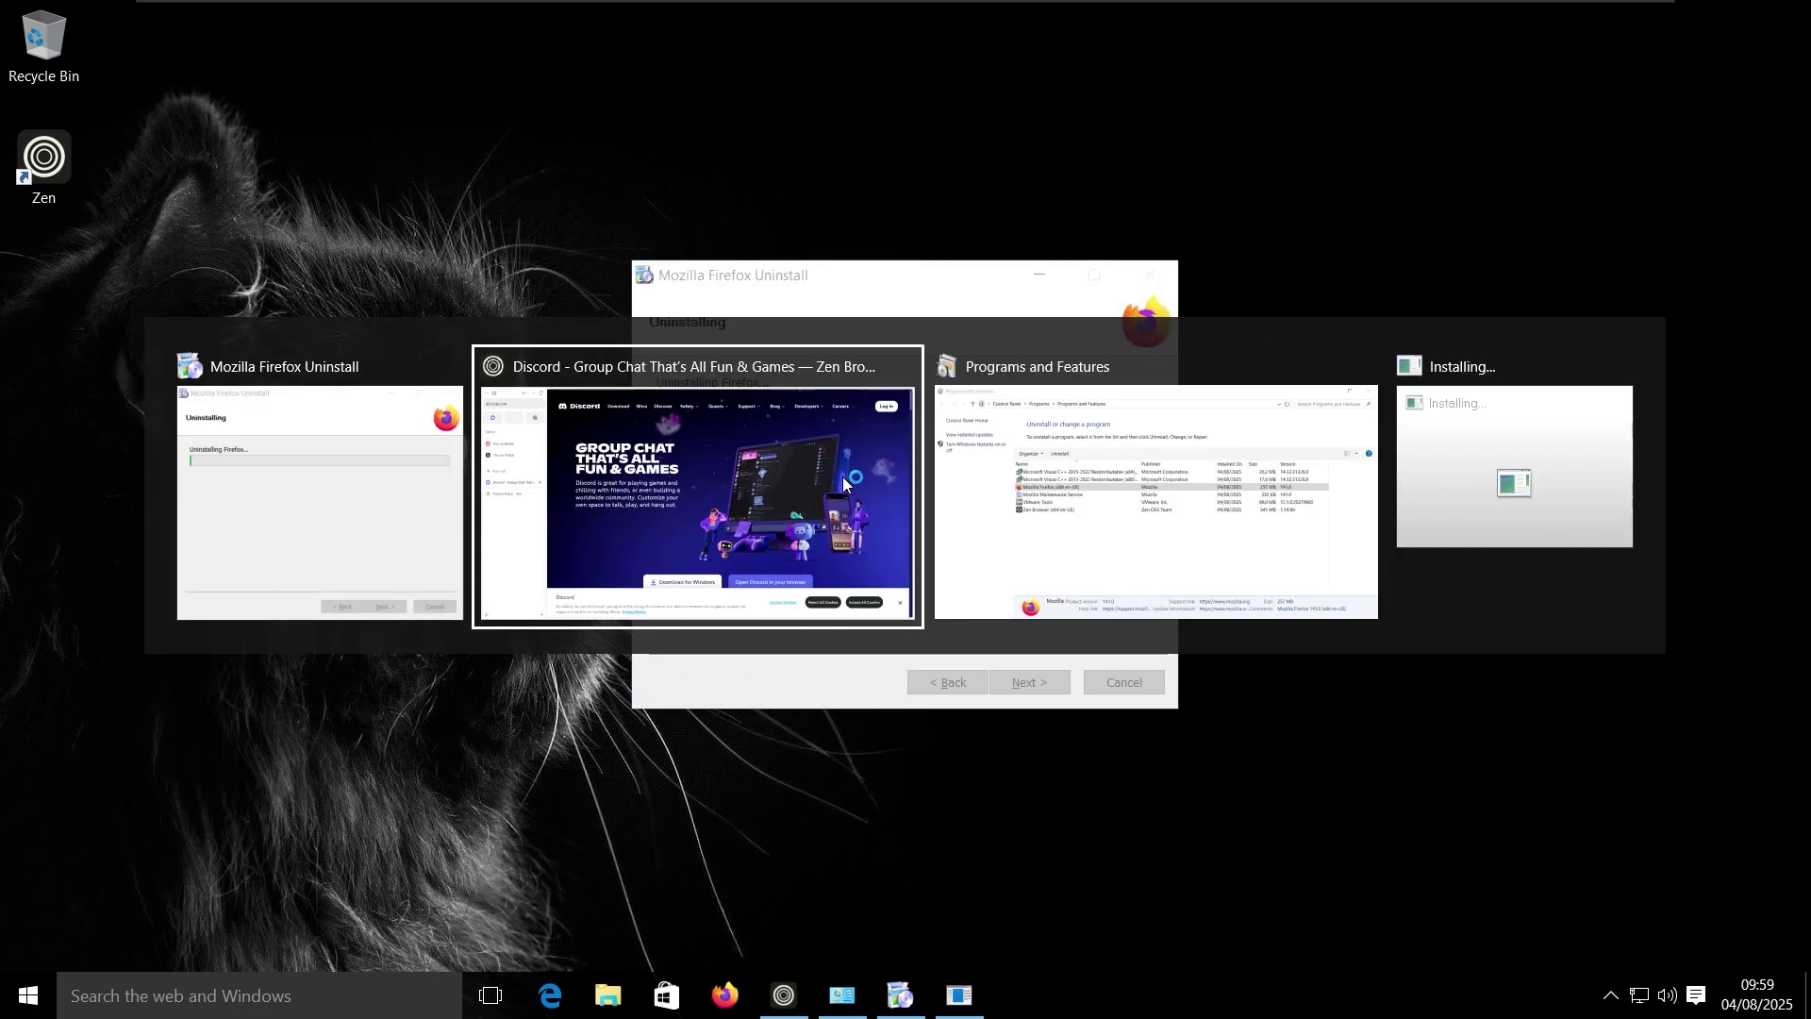
key("alt+Tab")
key("alt+Tab")
left_click(808, 469)
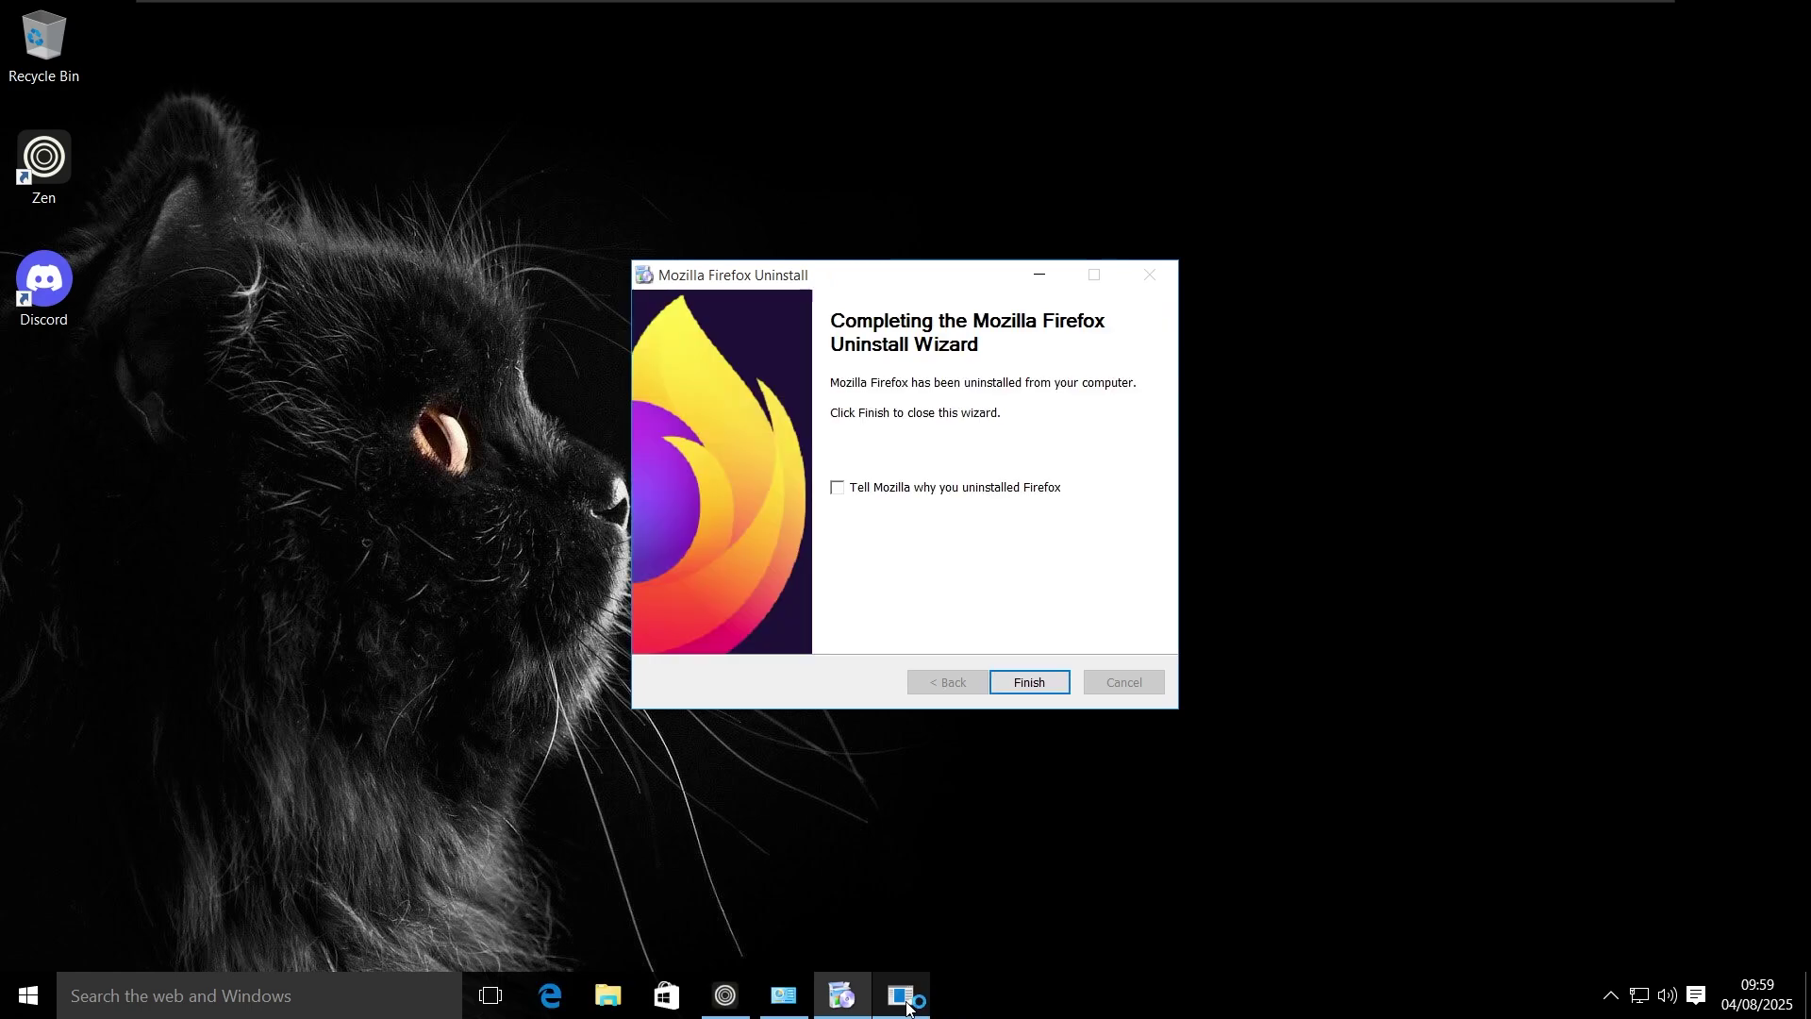
left_click(1028, 679)
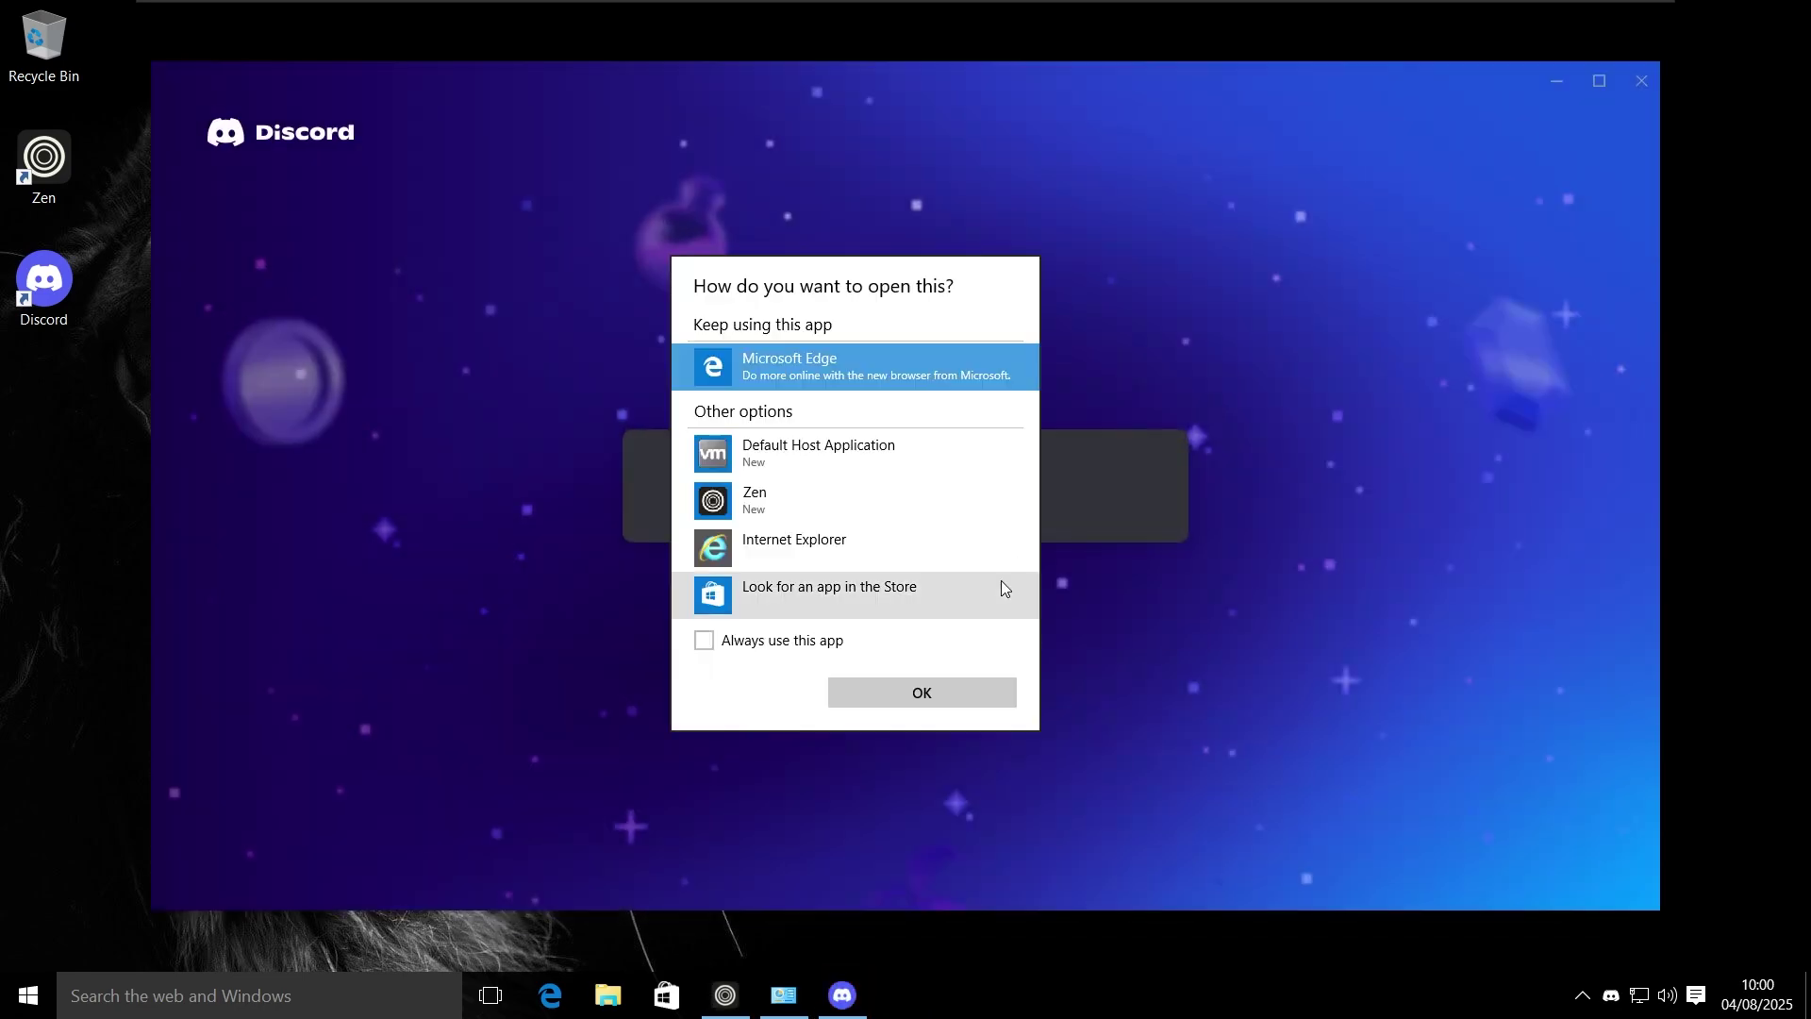
Step: Dismiss the prompt asking which app to open with, minimize the Discord window and restore it
left_click(1060, 609)
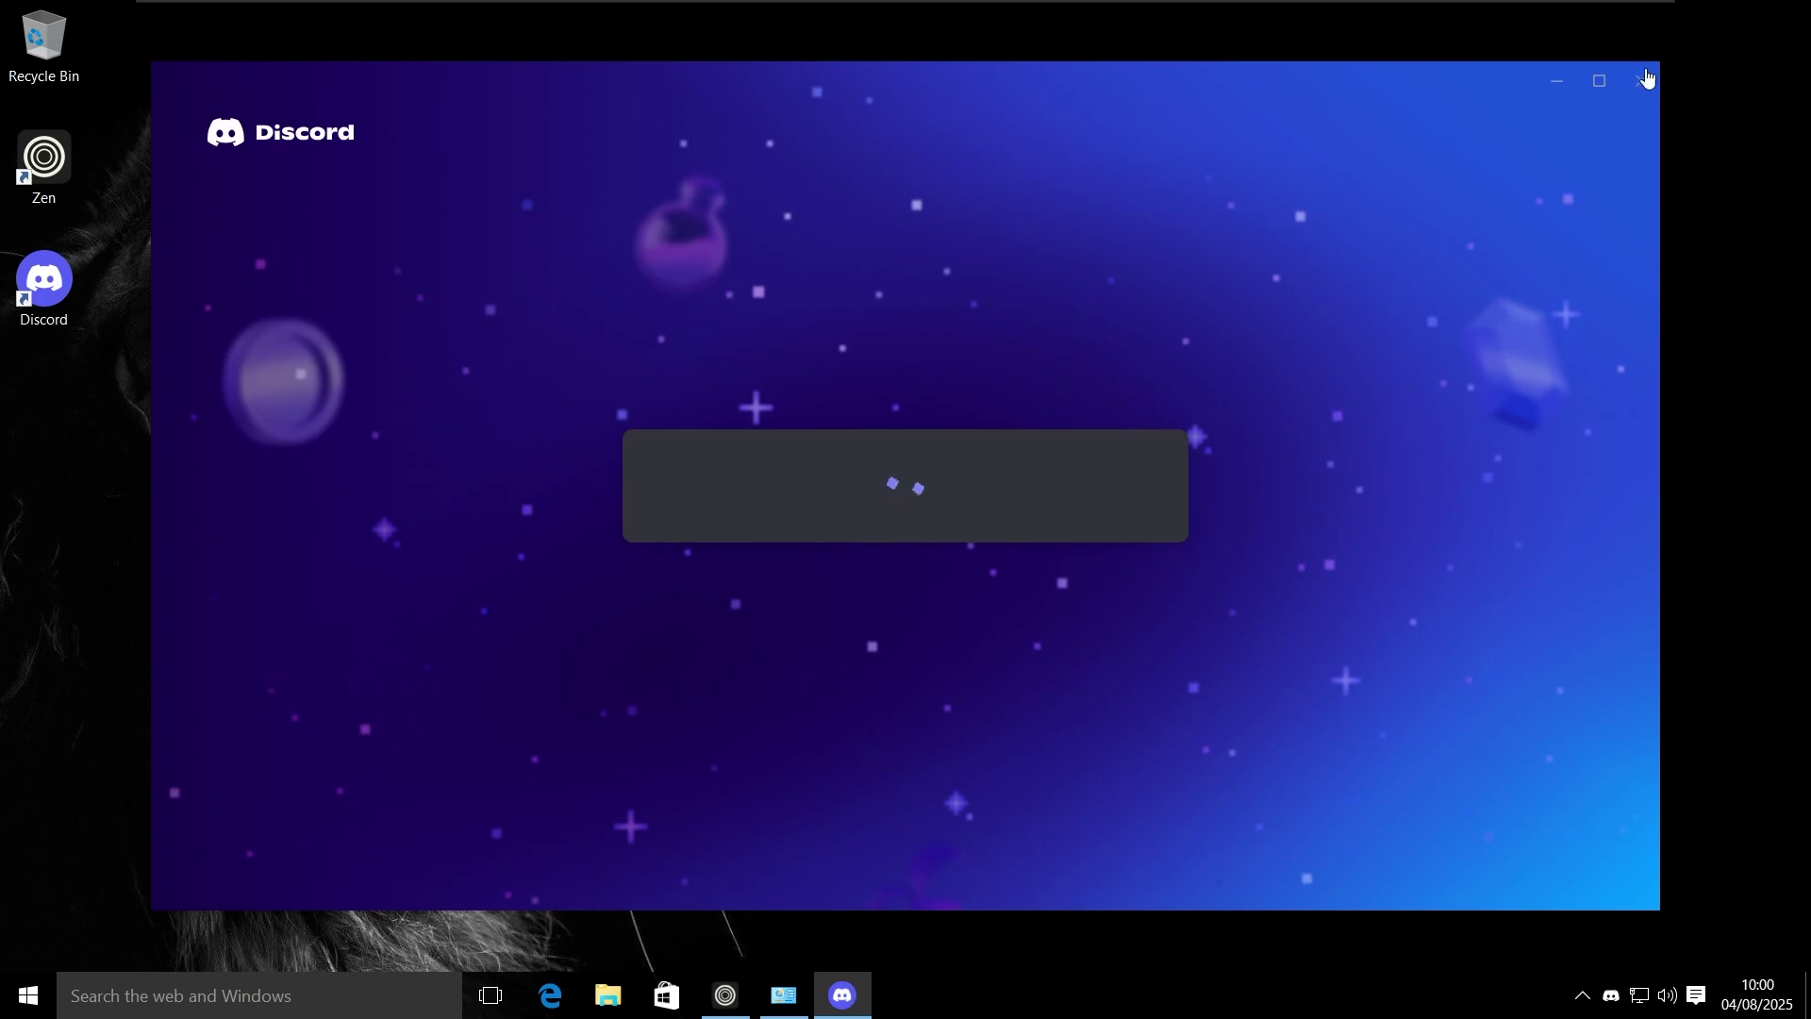
left_click(1558, 83)
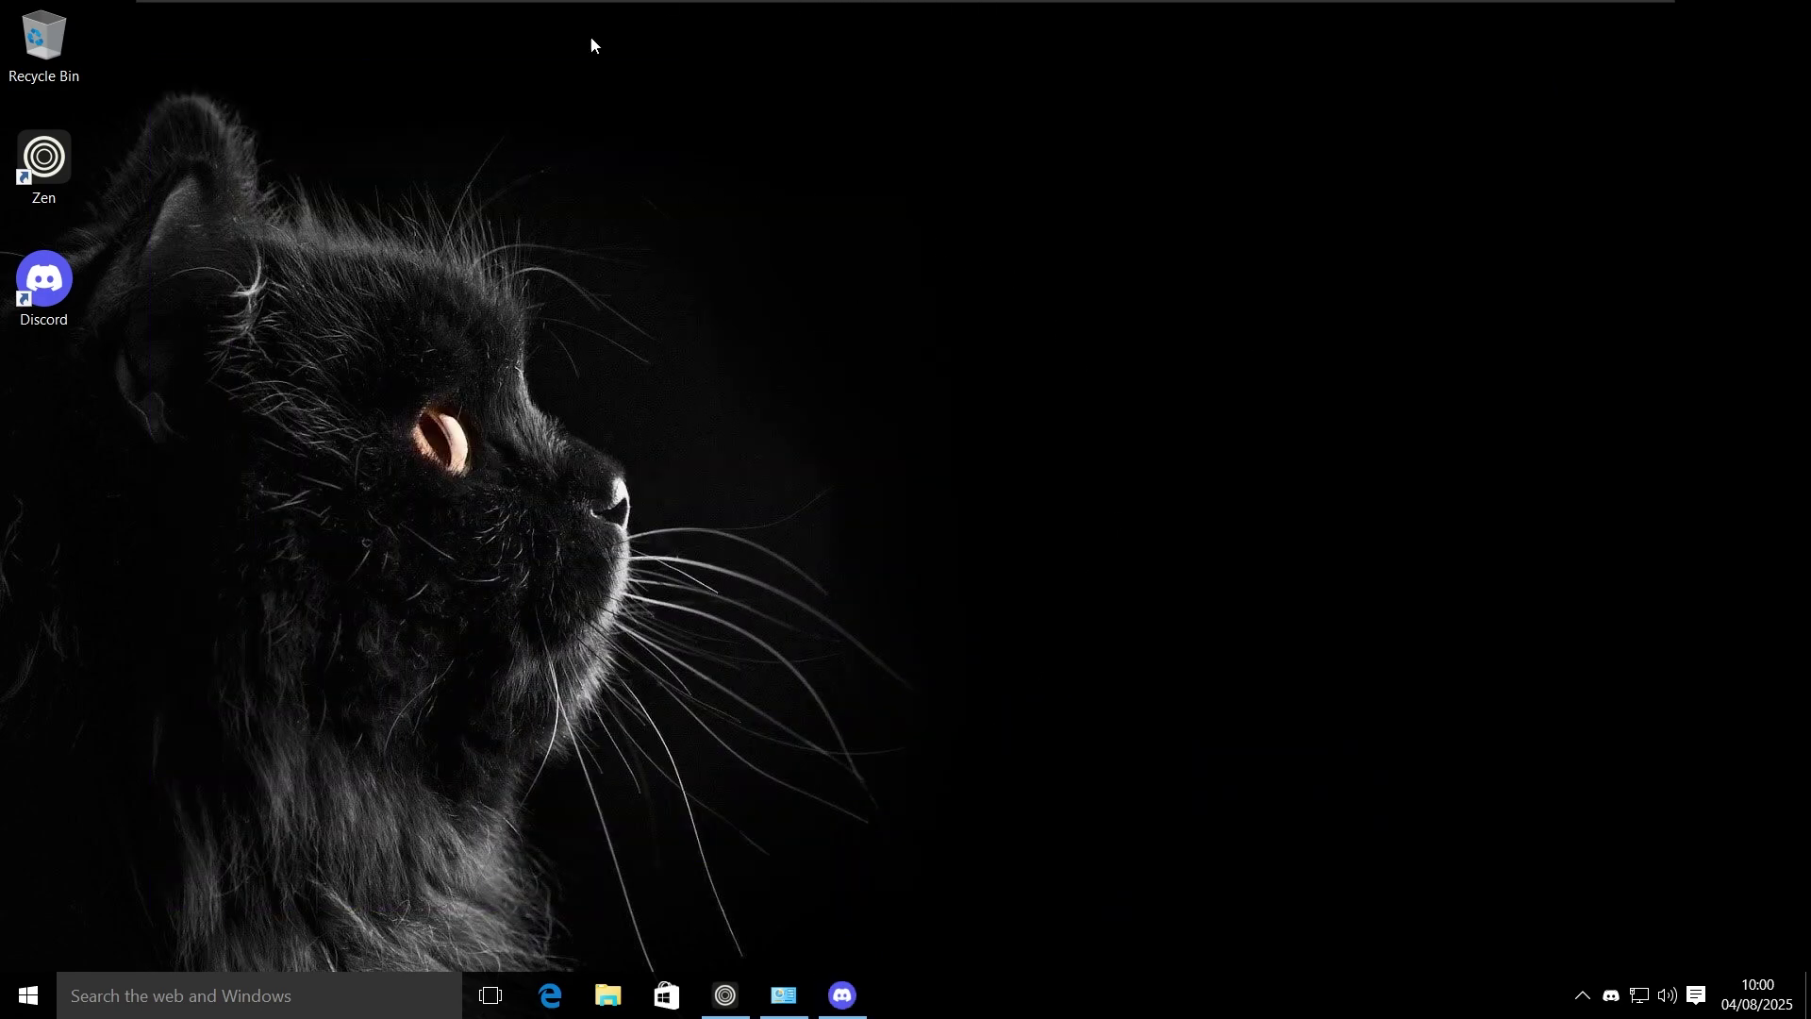
mouse_move(851, 1007)
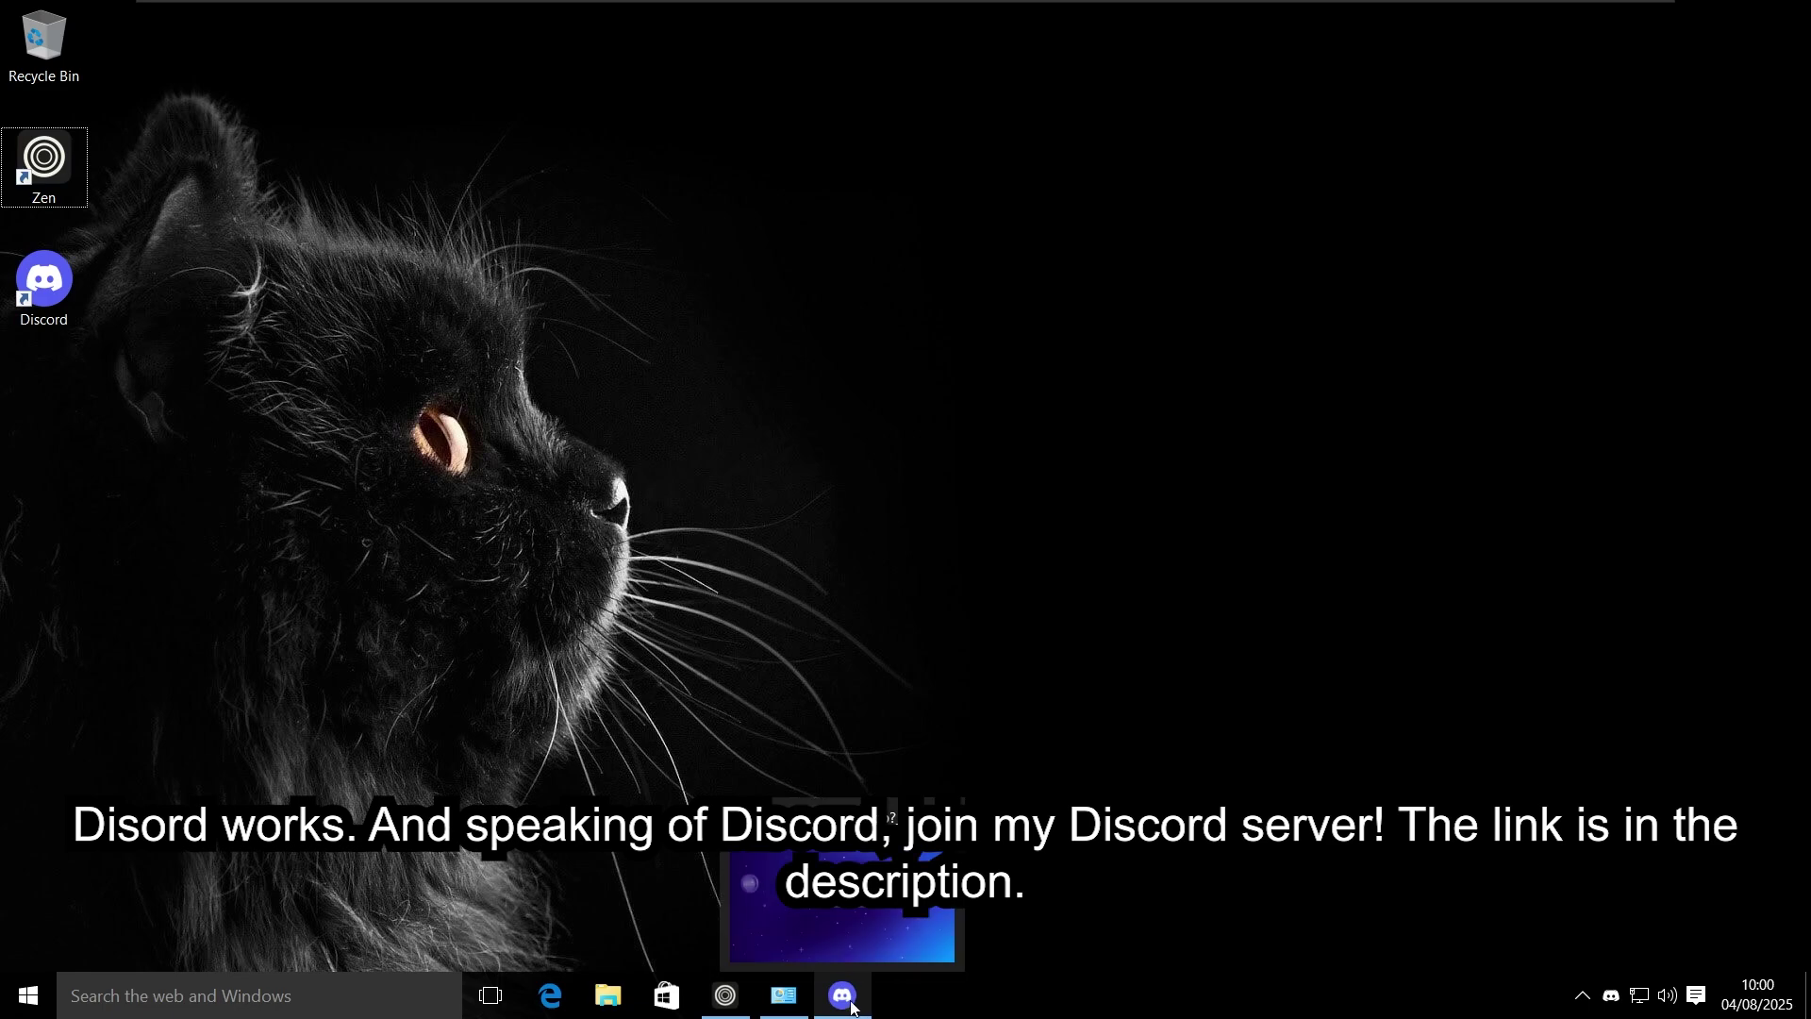
left_click(842, 921)
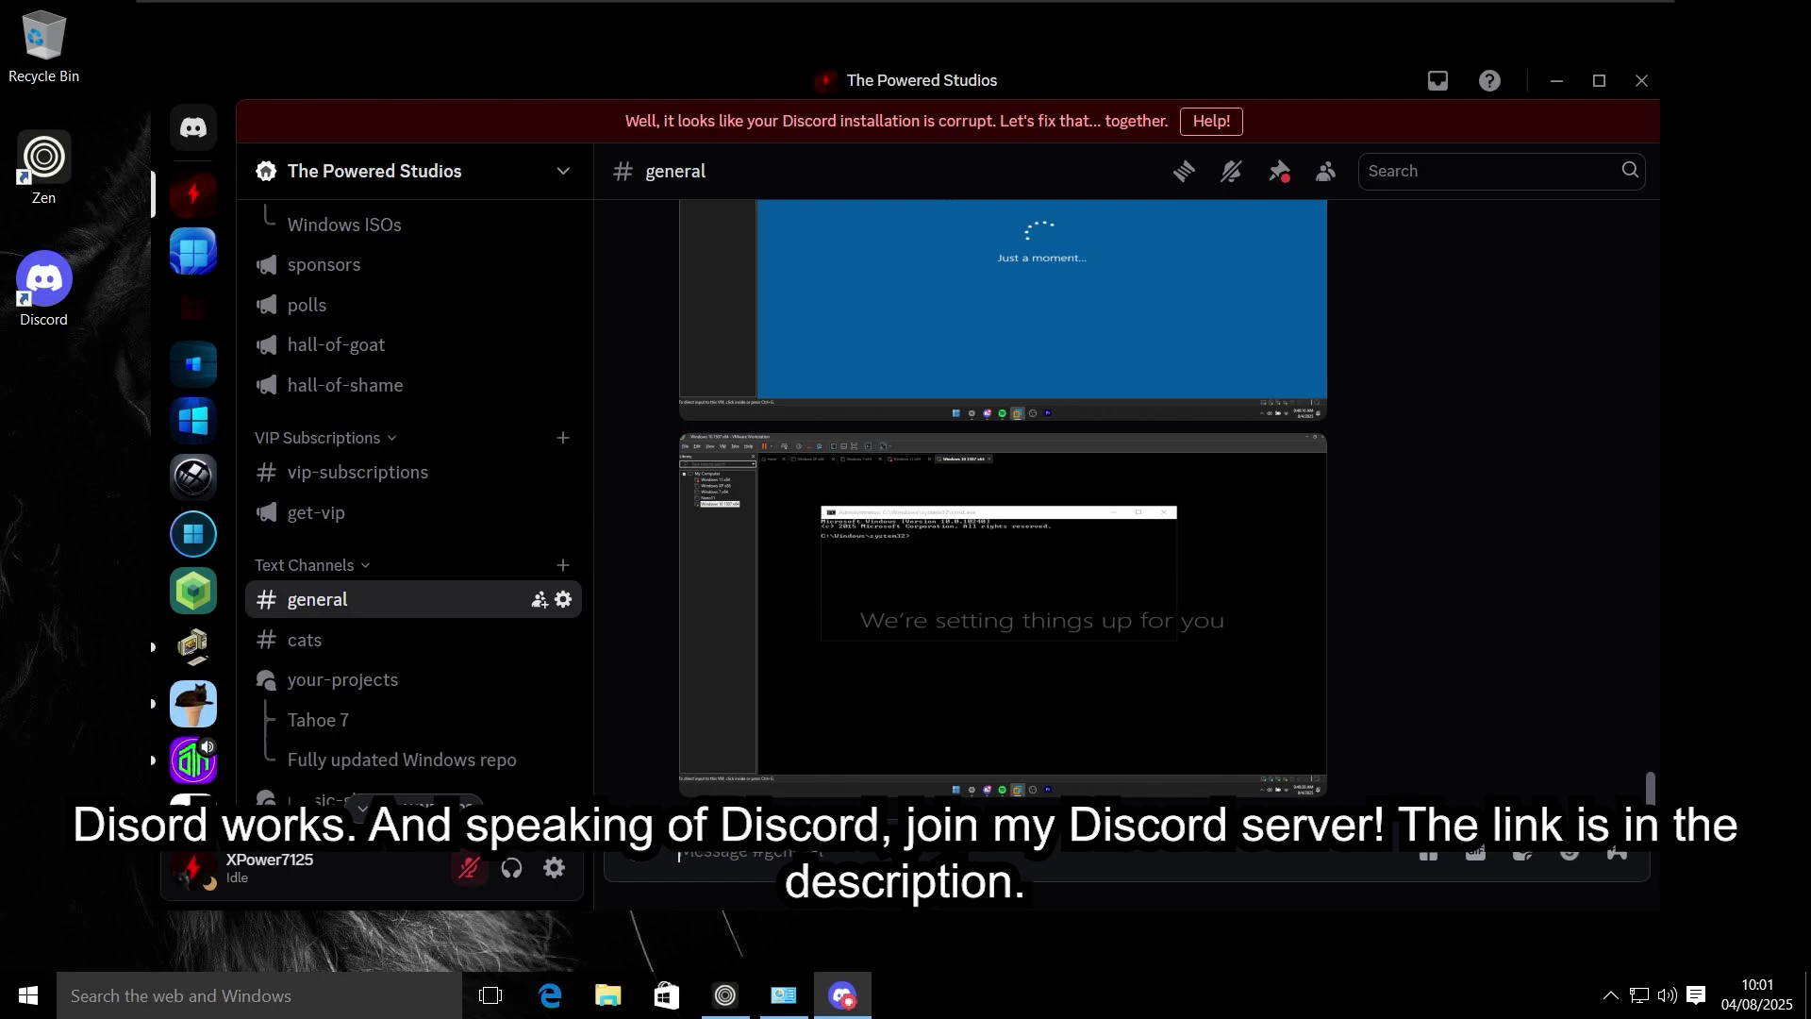
Step: Send the message "Hi from Windows 10 RTM" in the general channel of The Powered Studios server
type("om Window")
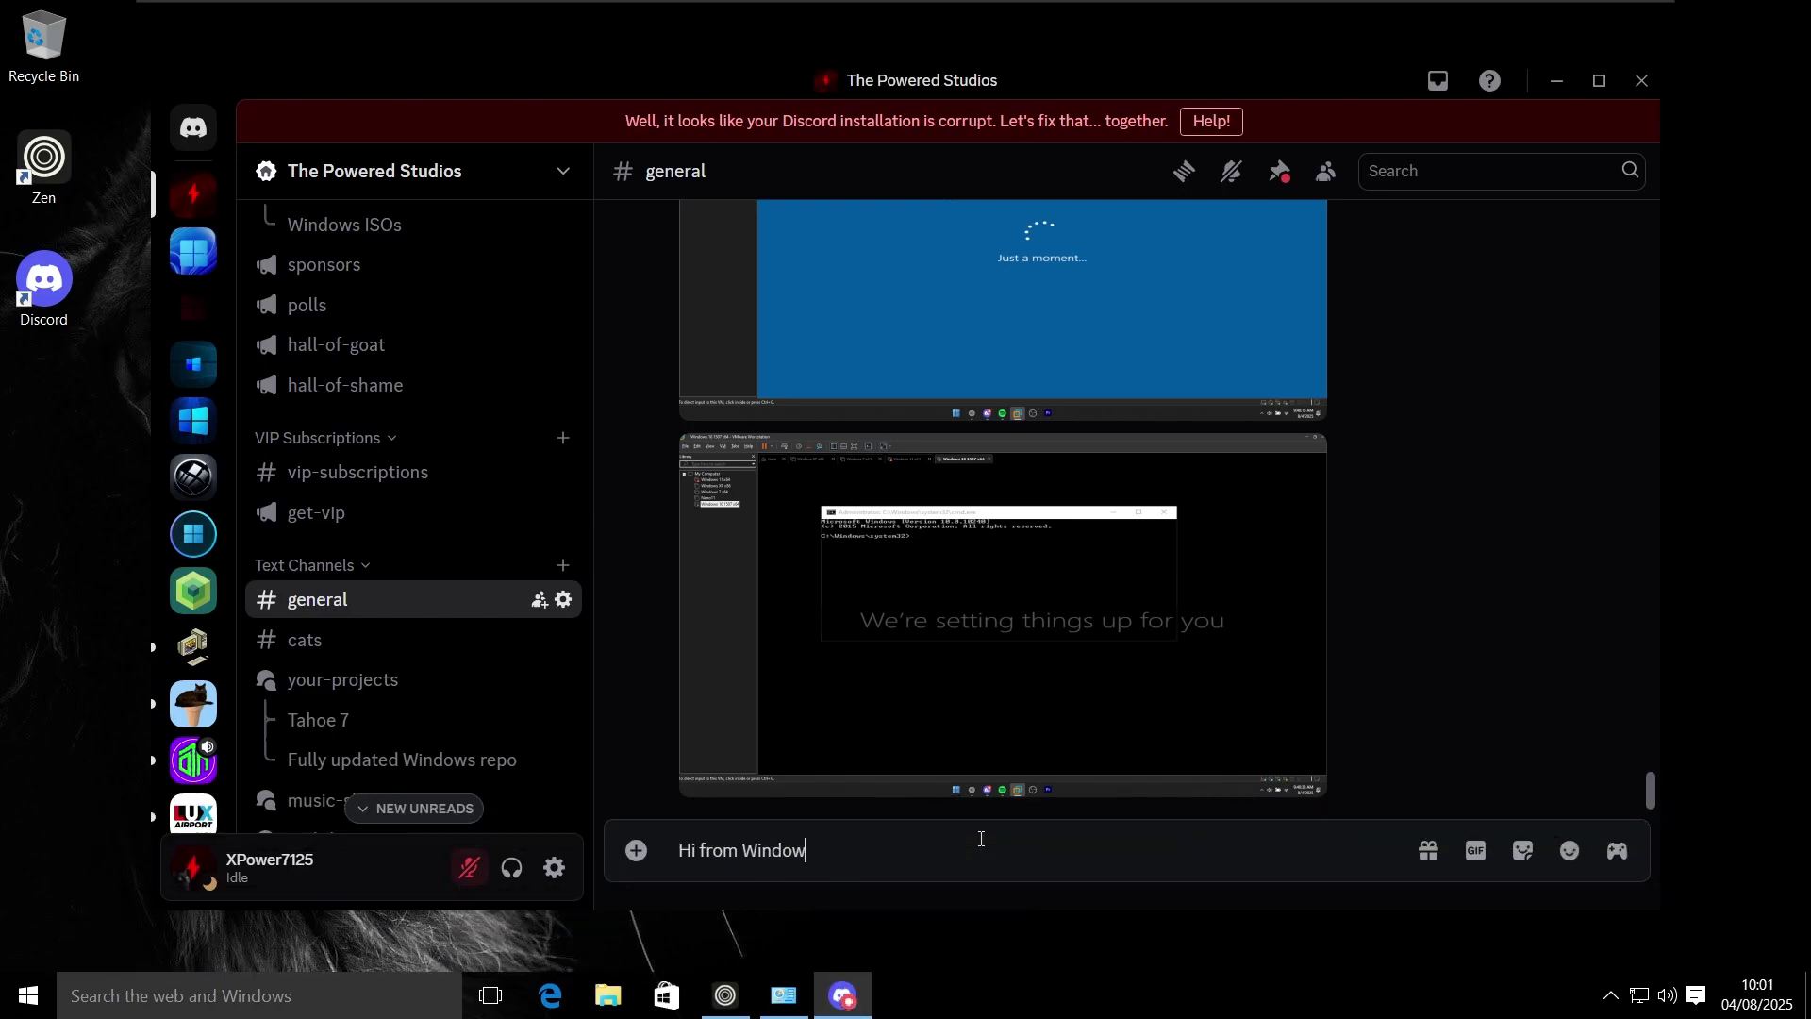
type("s 10 RTM")
key("Return")
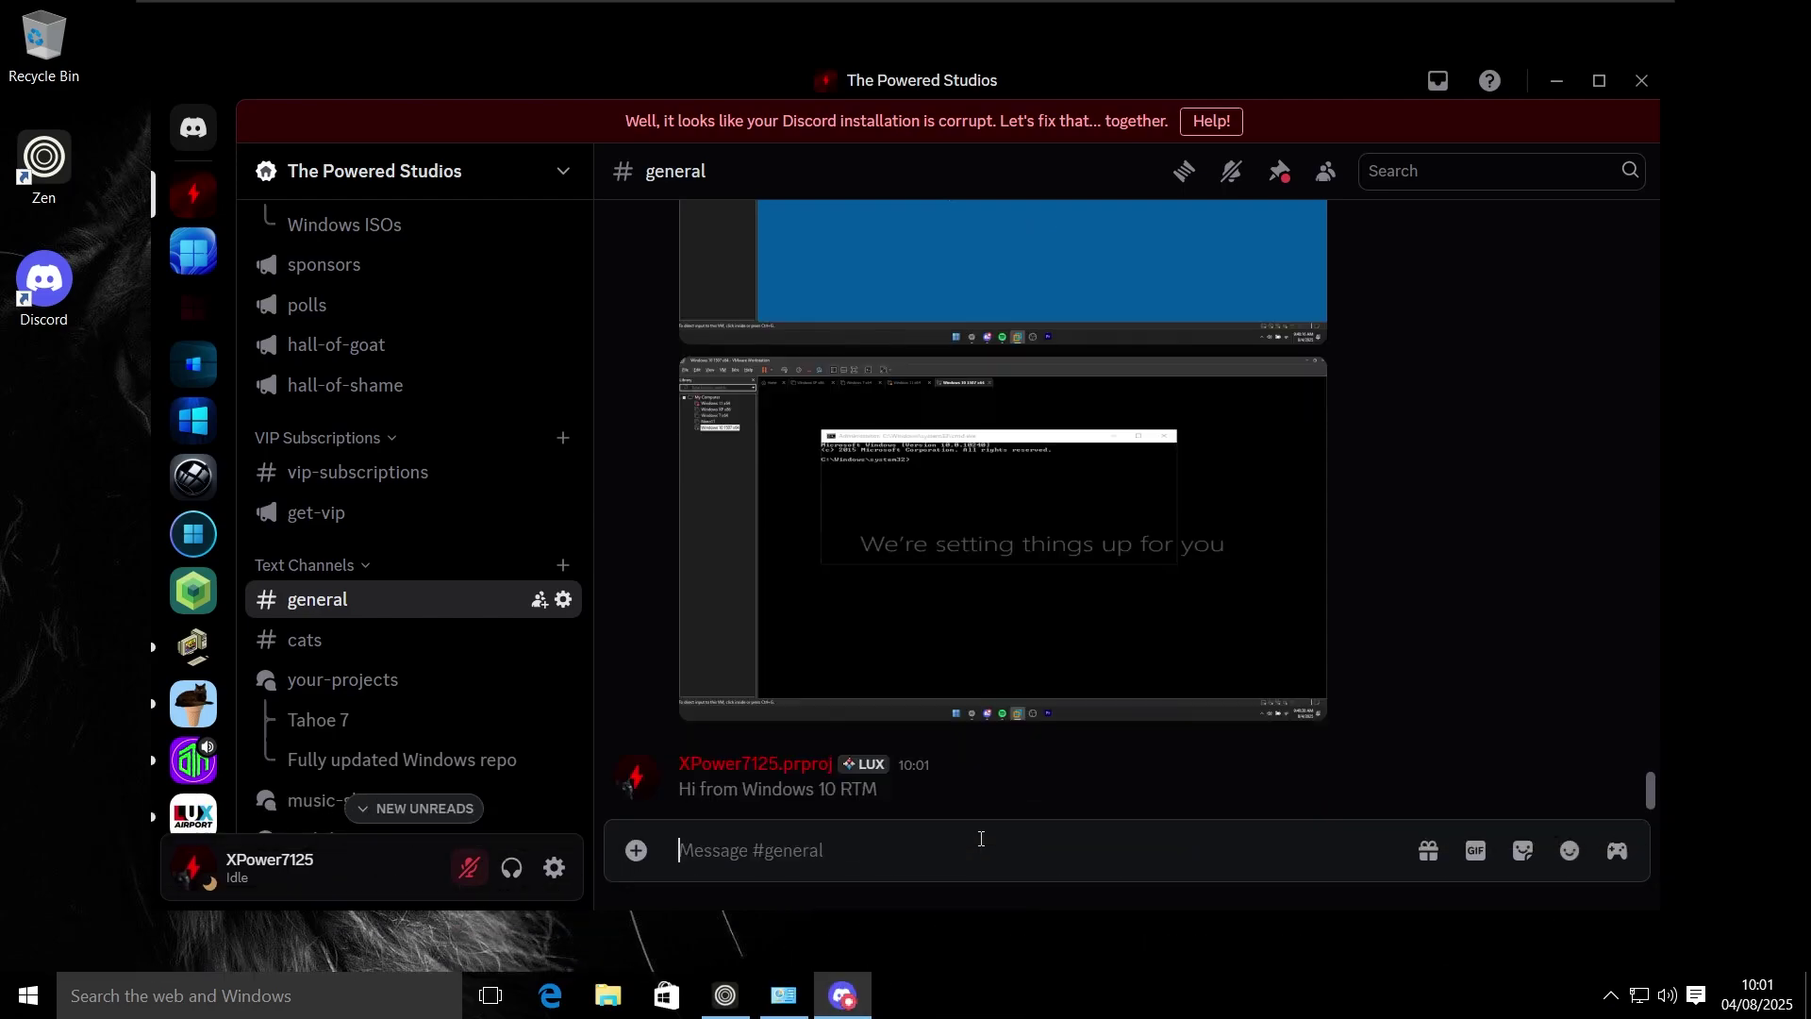
Step: Switch to Zen Browser, close the Discord tab and search Google for "spotify desktop"
key("super+d")
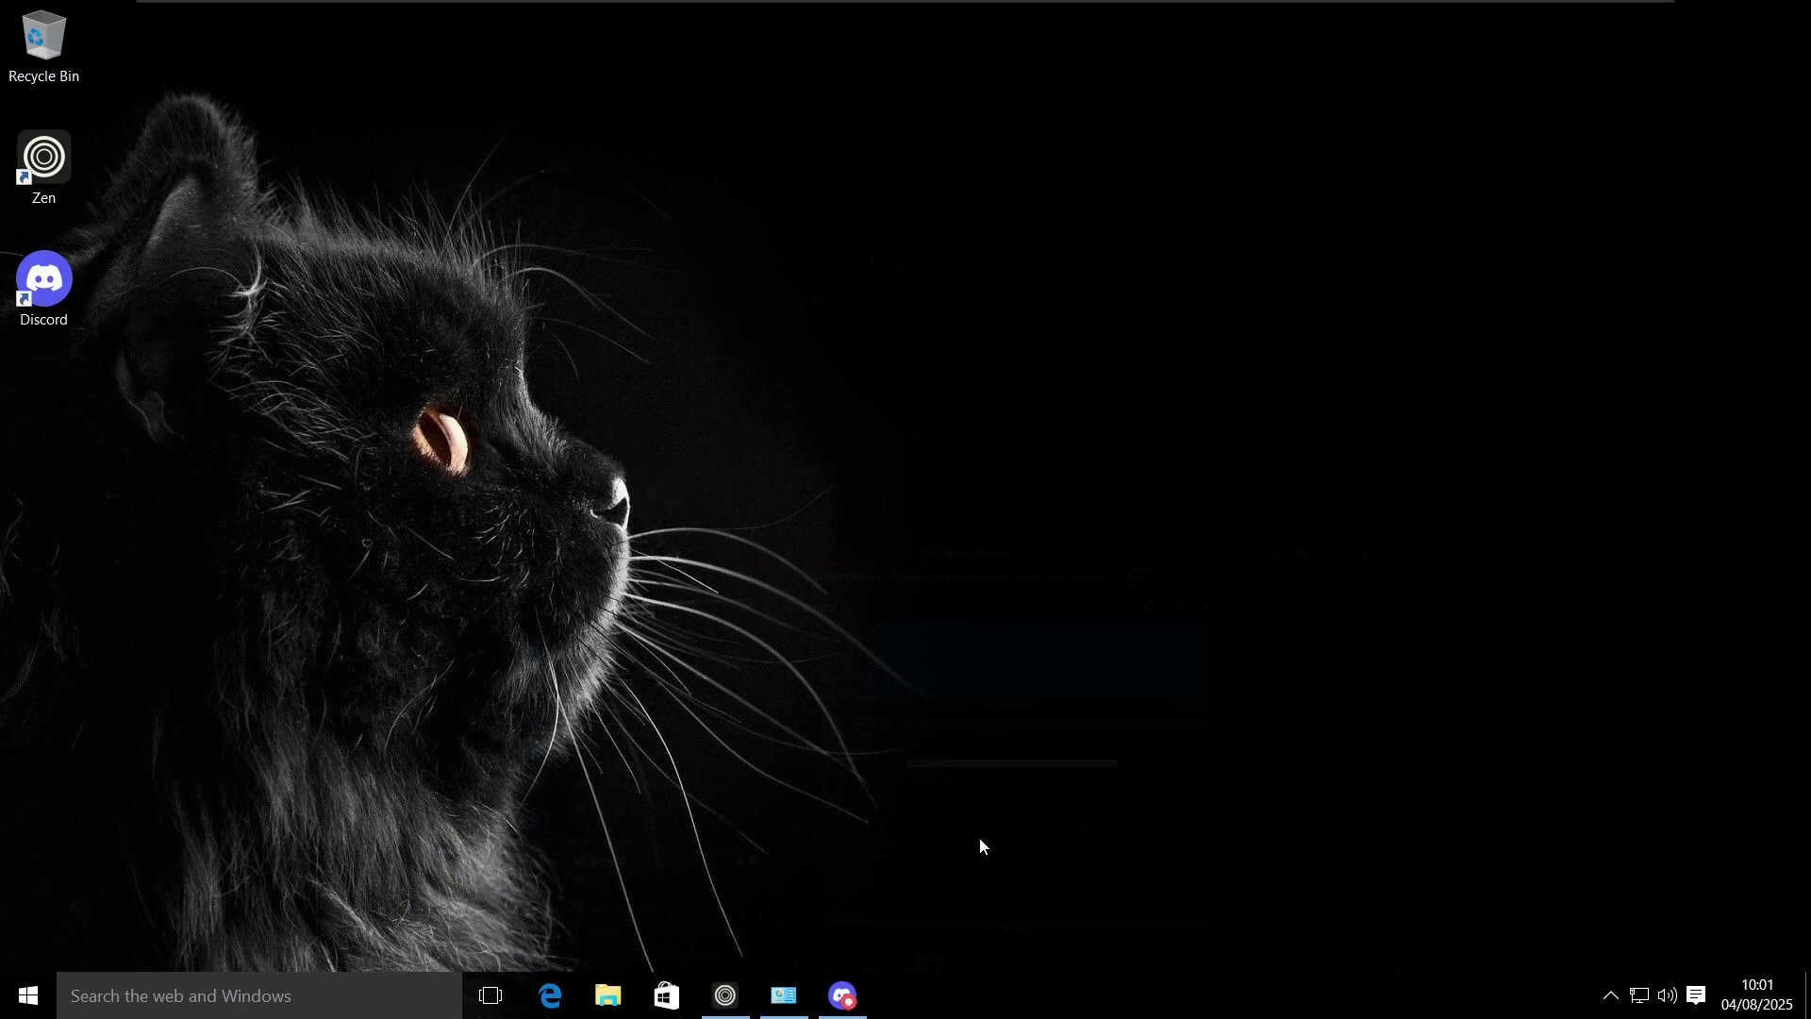
key("alt+Tab")
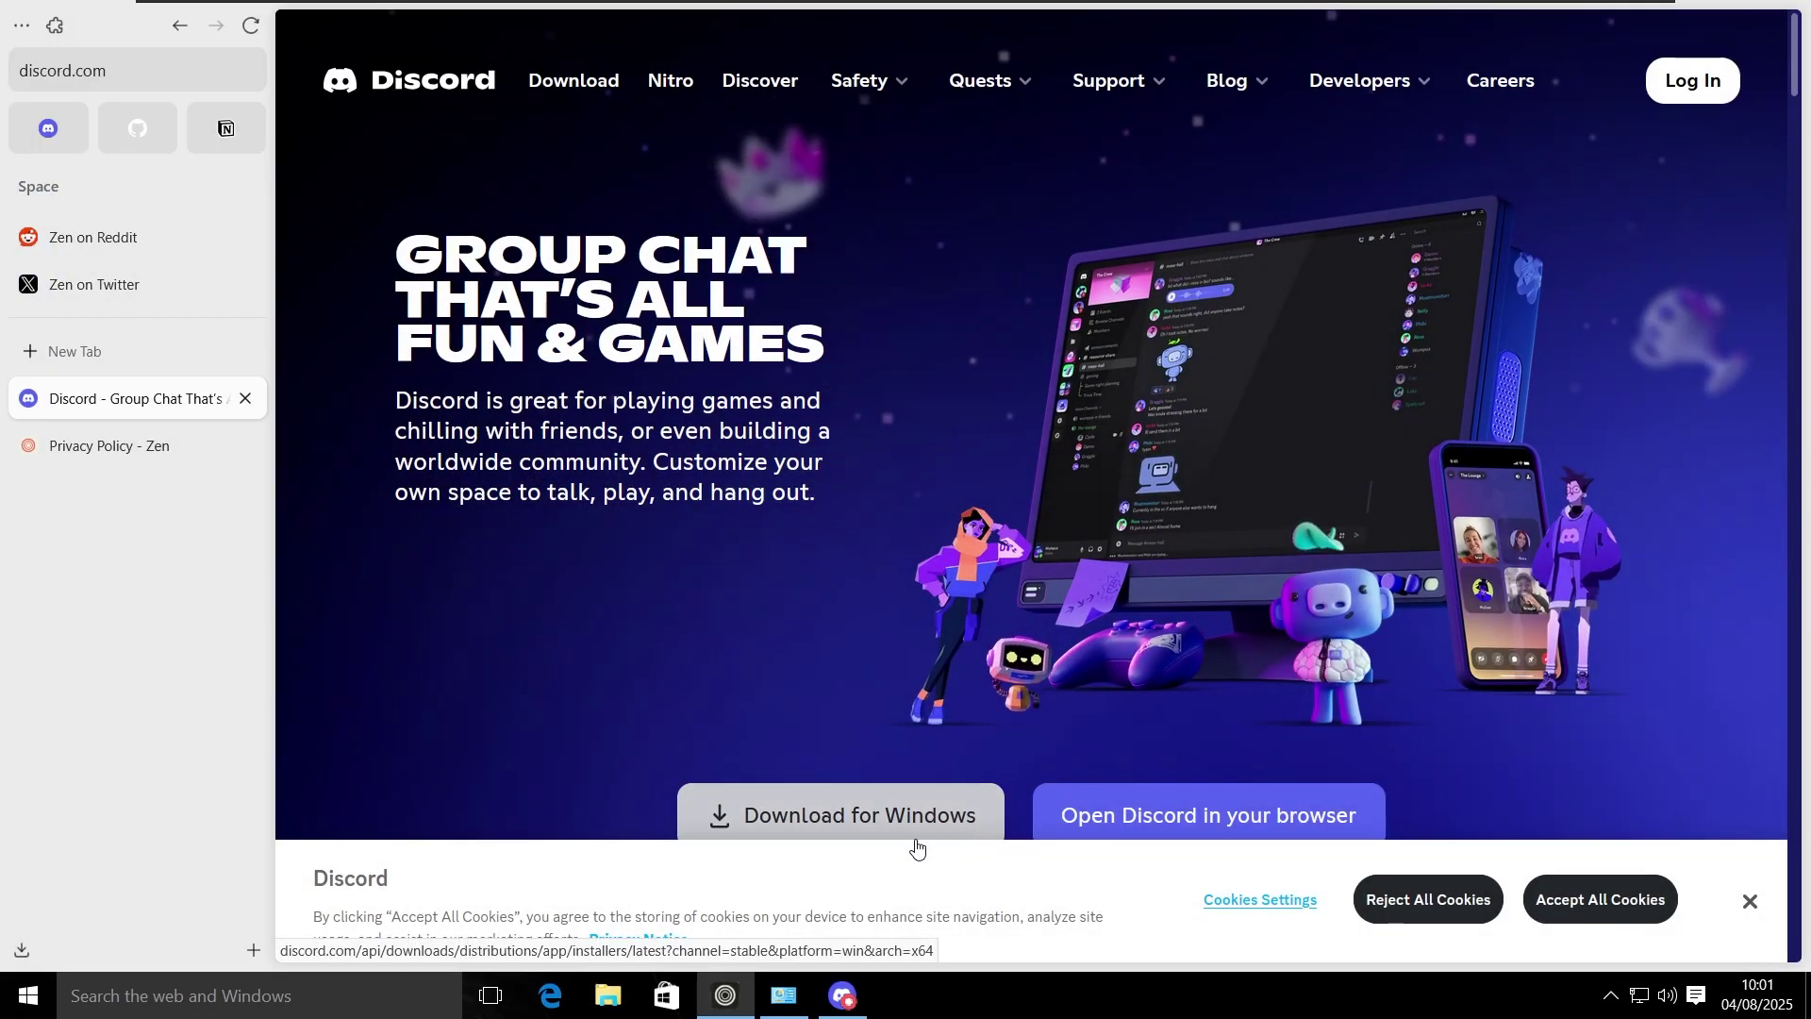
key("ctrl+w")
key("ctrl+l")
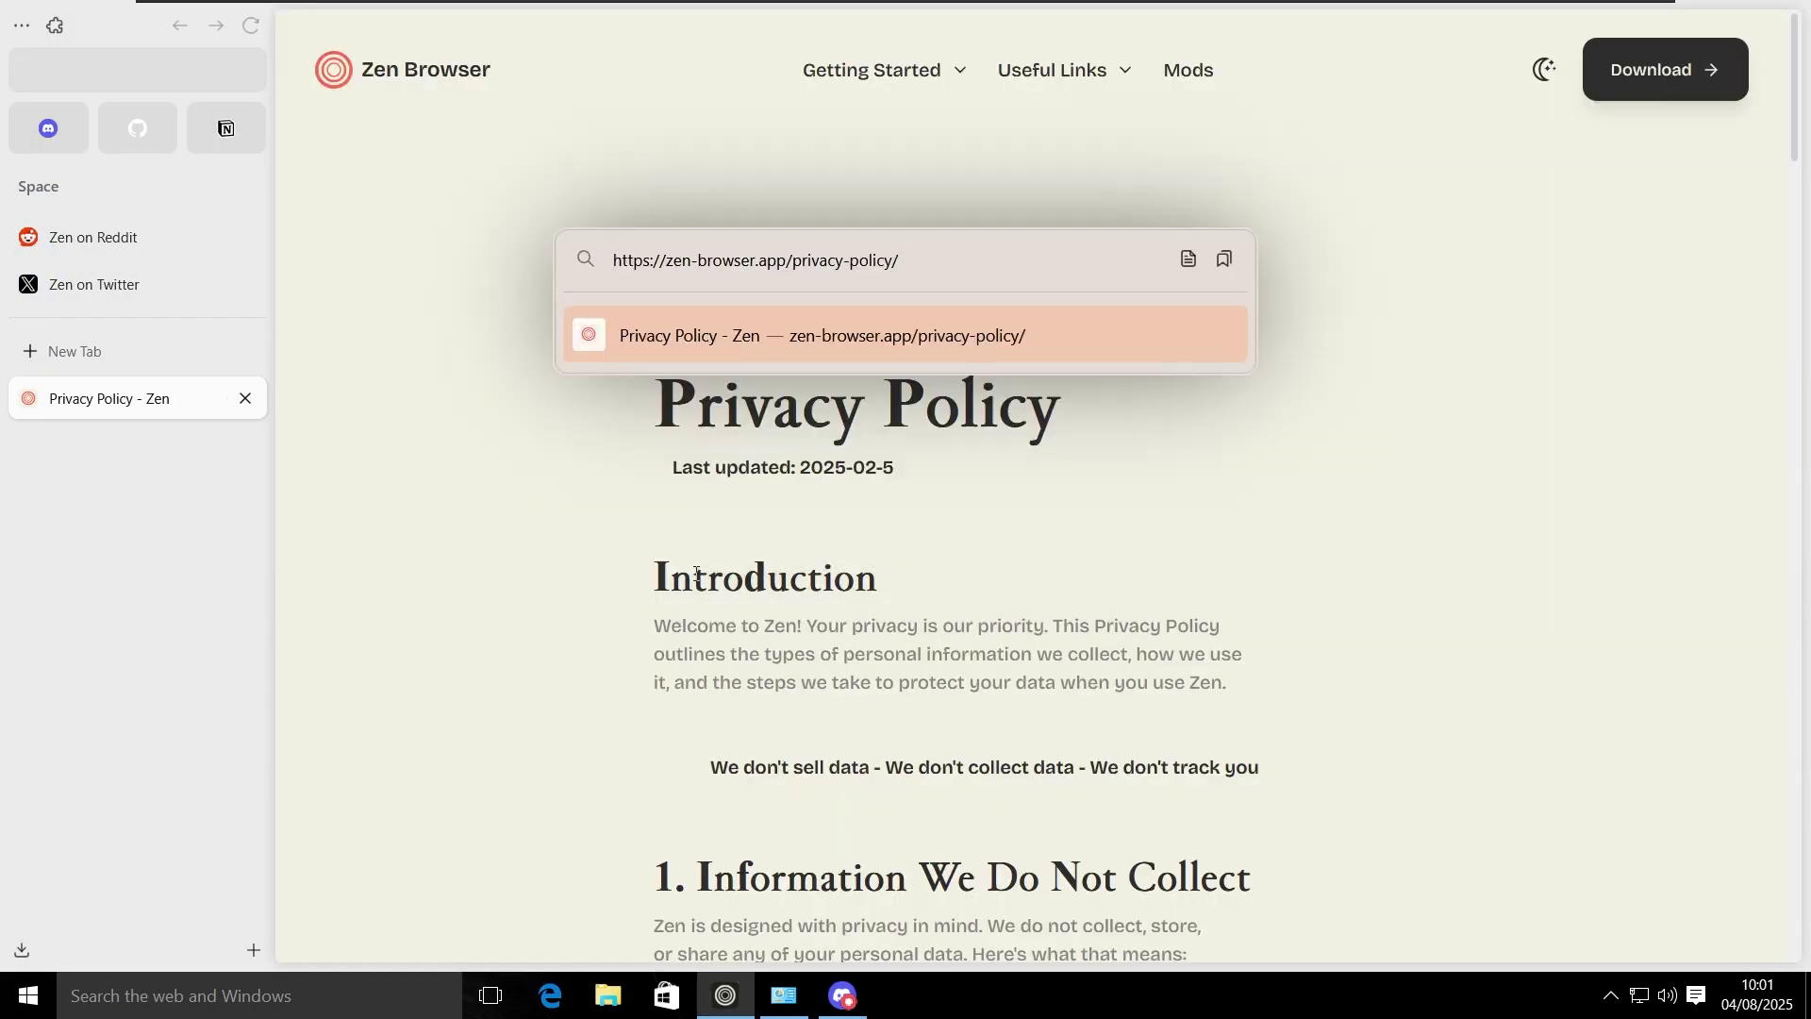
key("BackSpace")
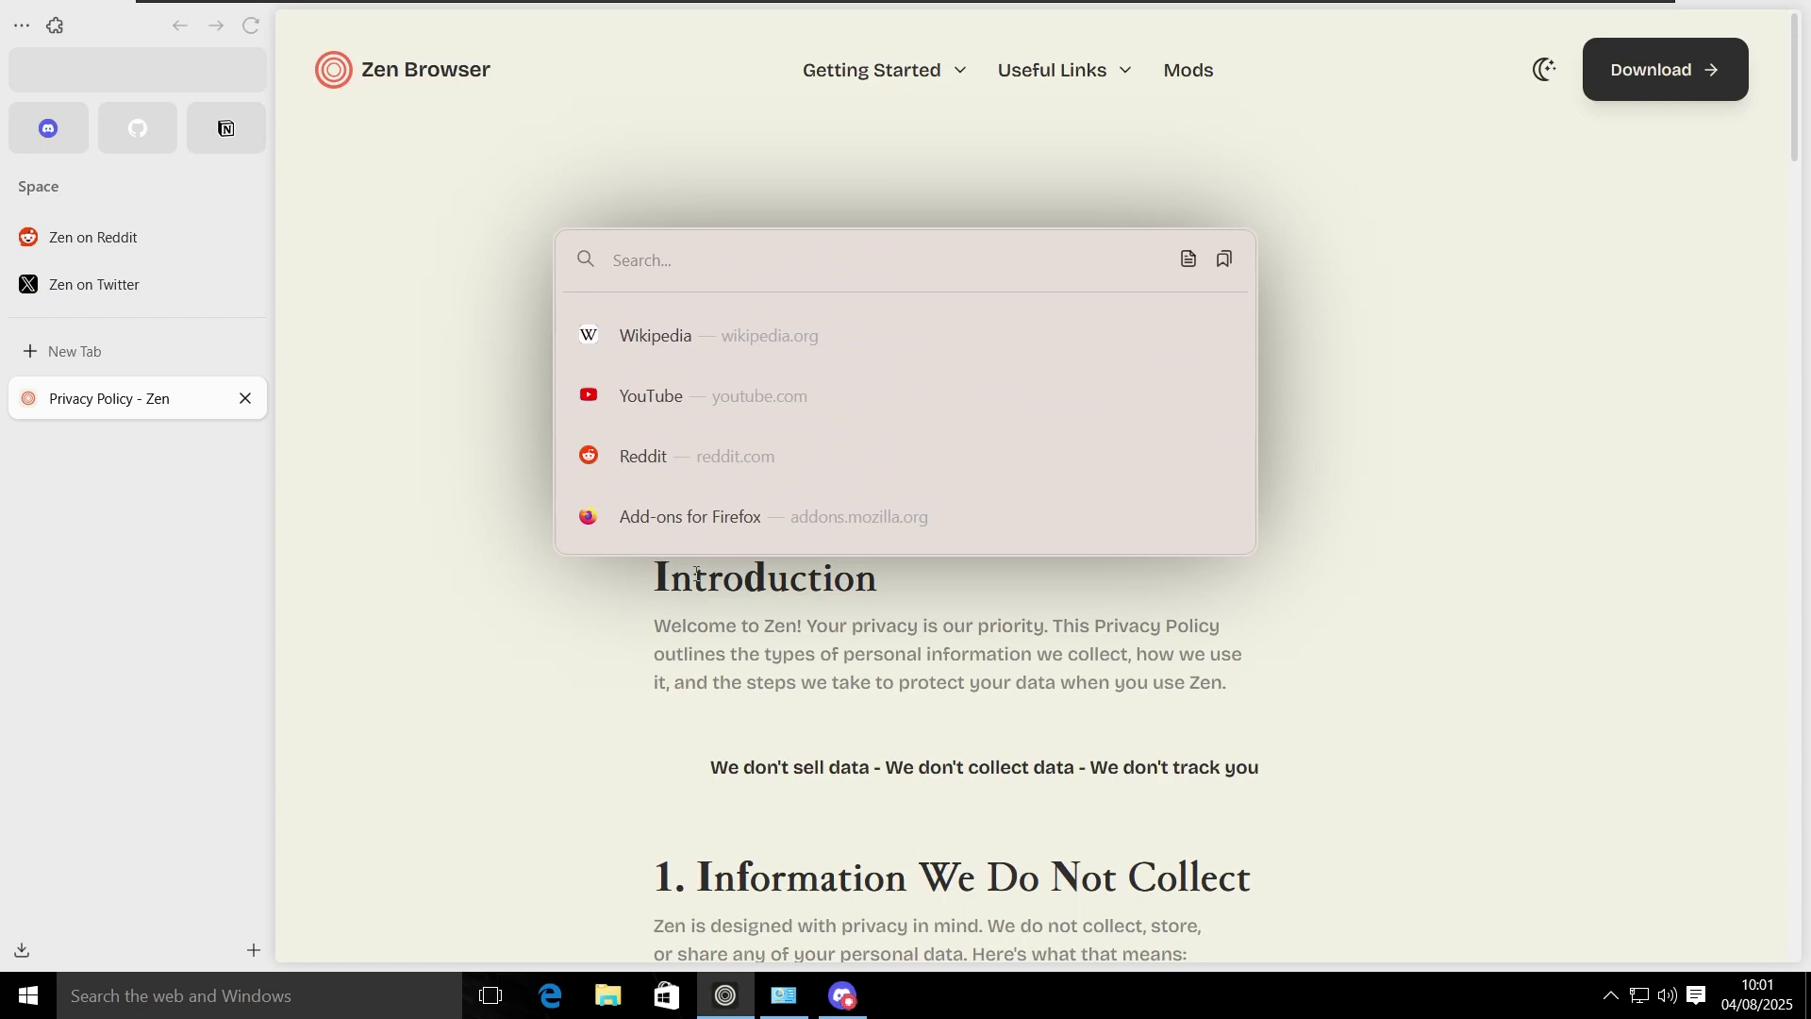
type("spotify")
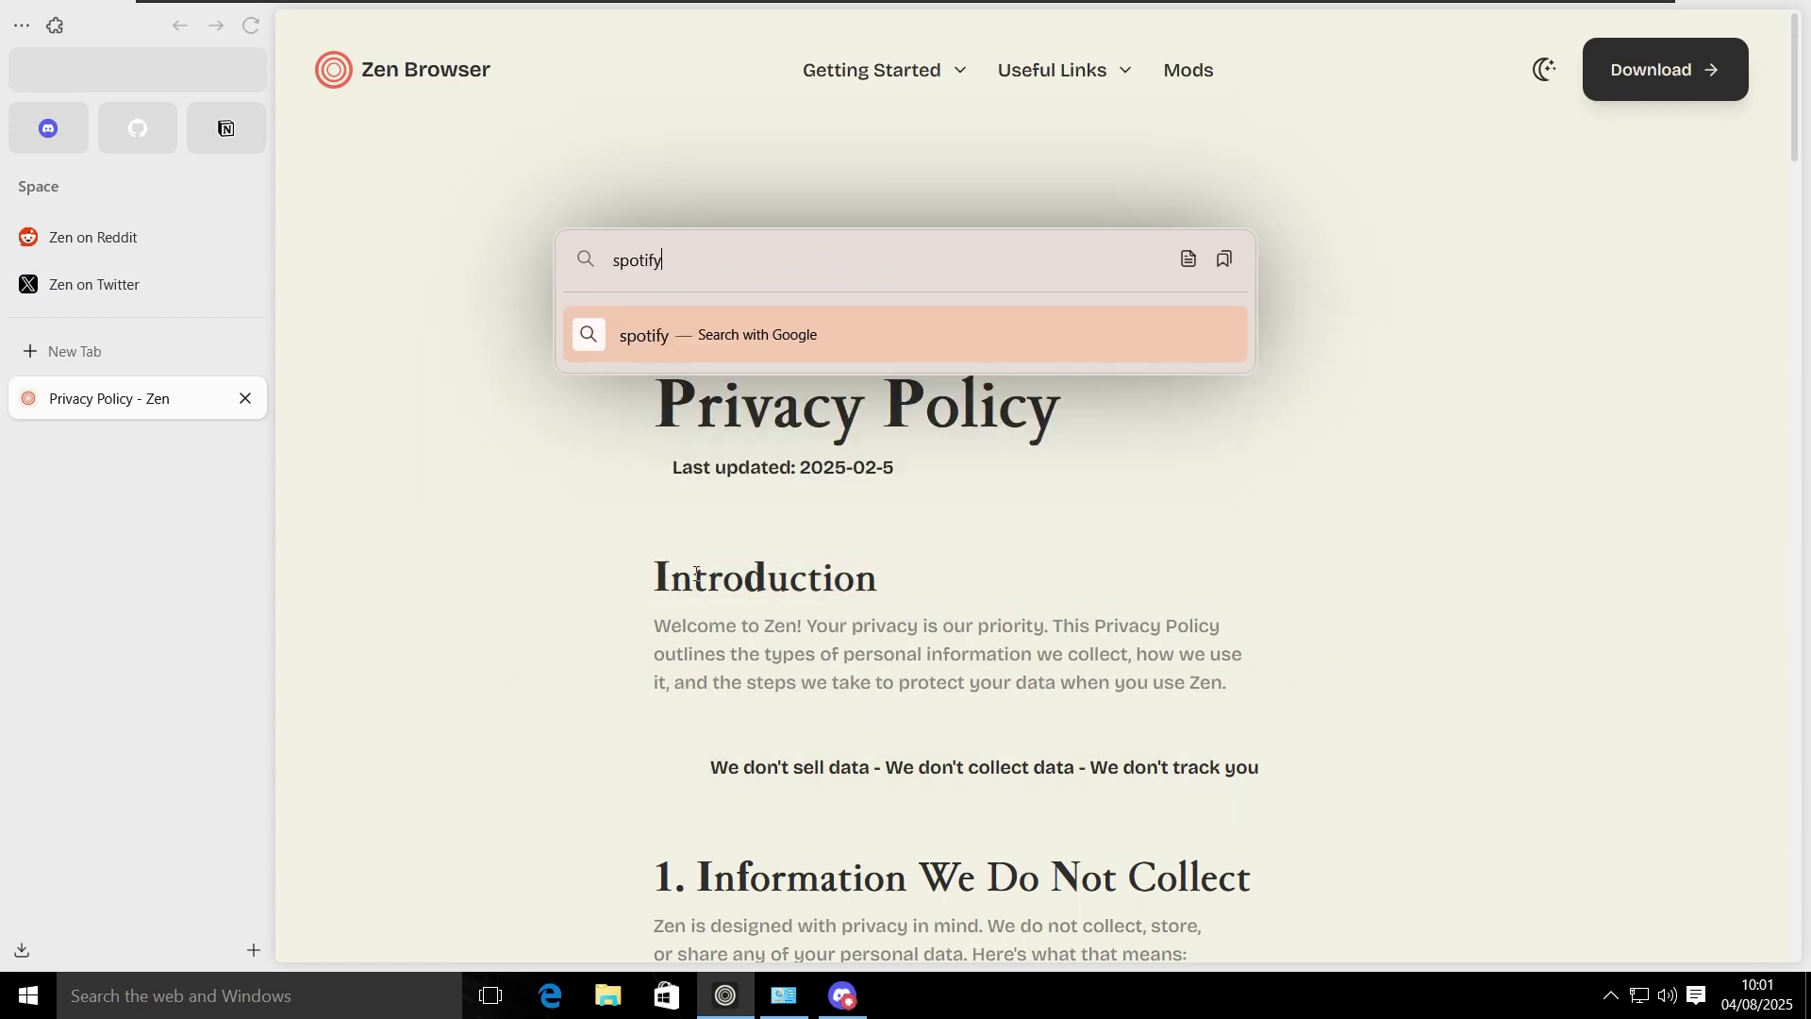
type(" desktop")
key("Return")
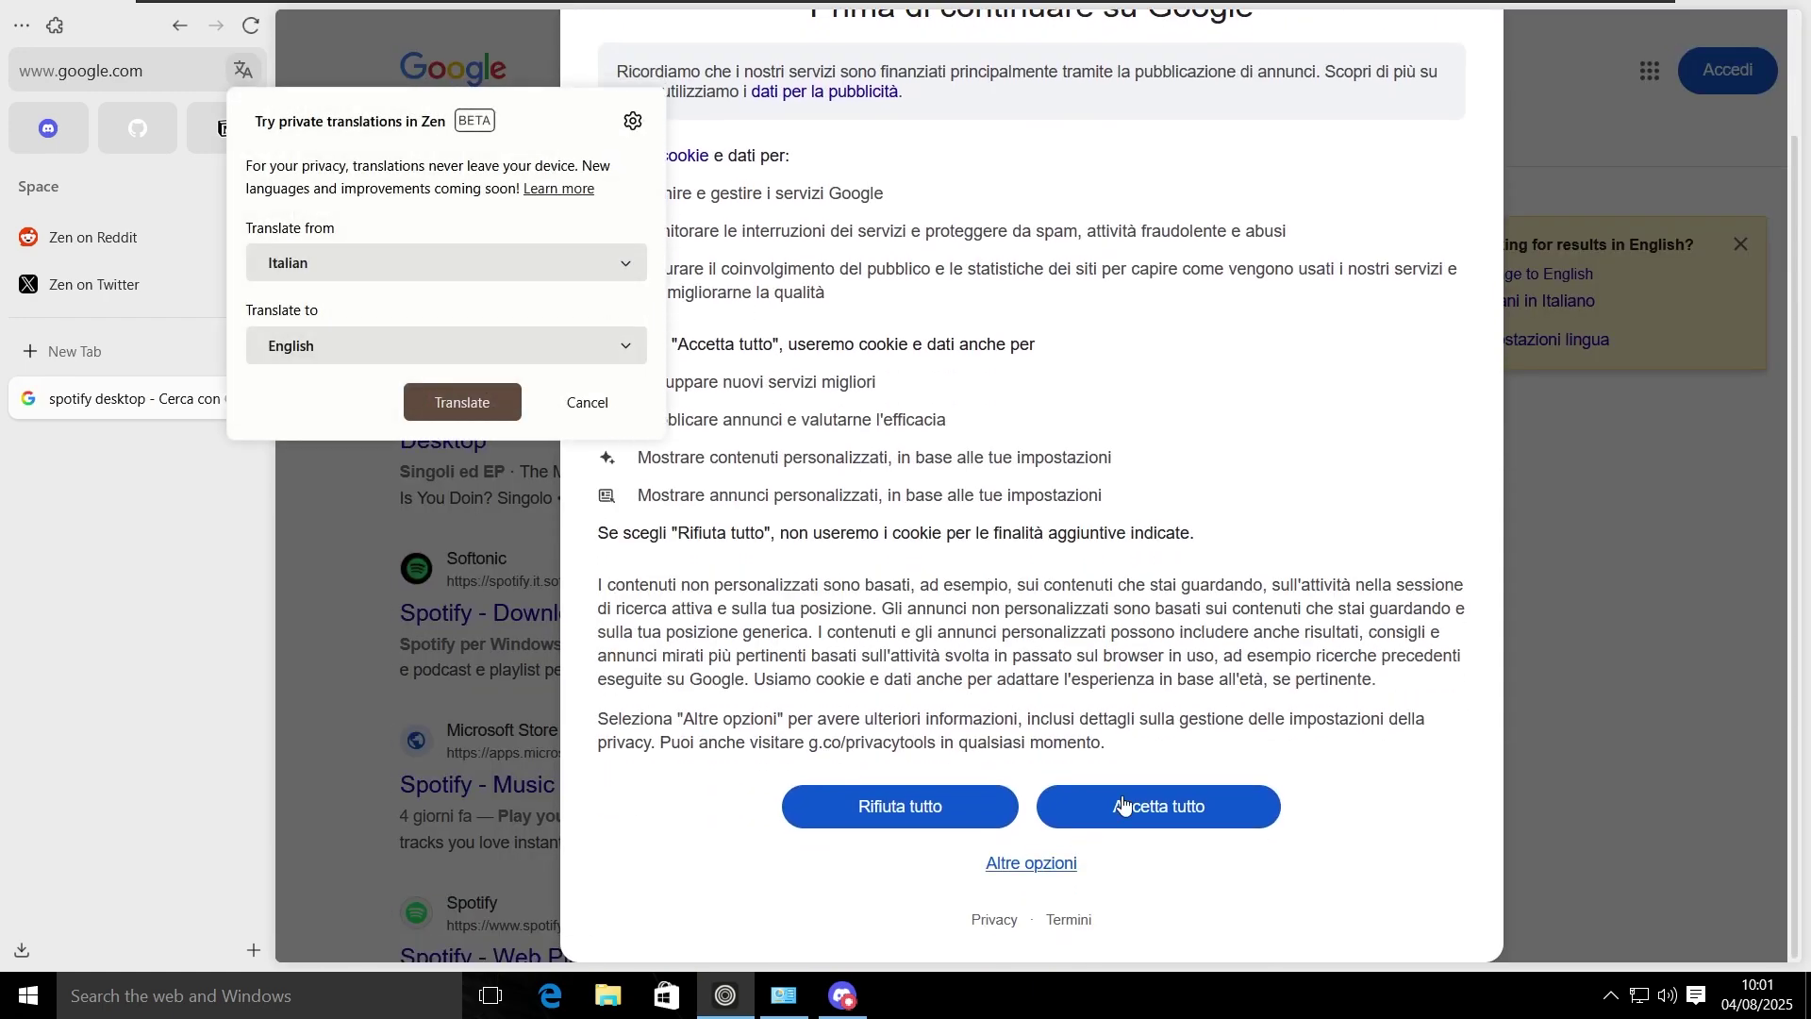
Step: Download SpotifySetup.exe directly from Spotify's Windows download page and run the installer
left_click(1122, 804)
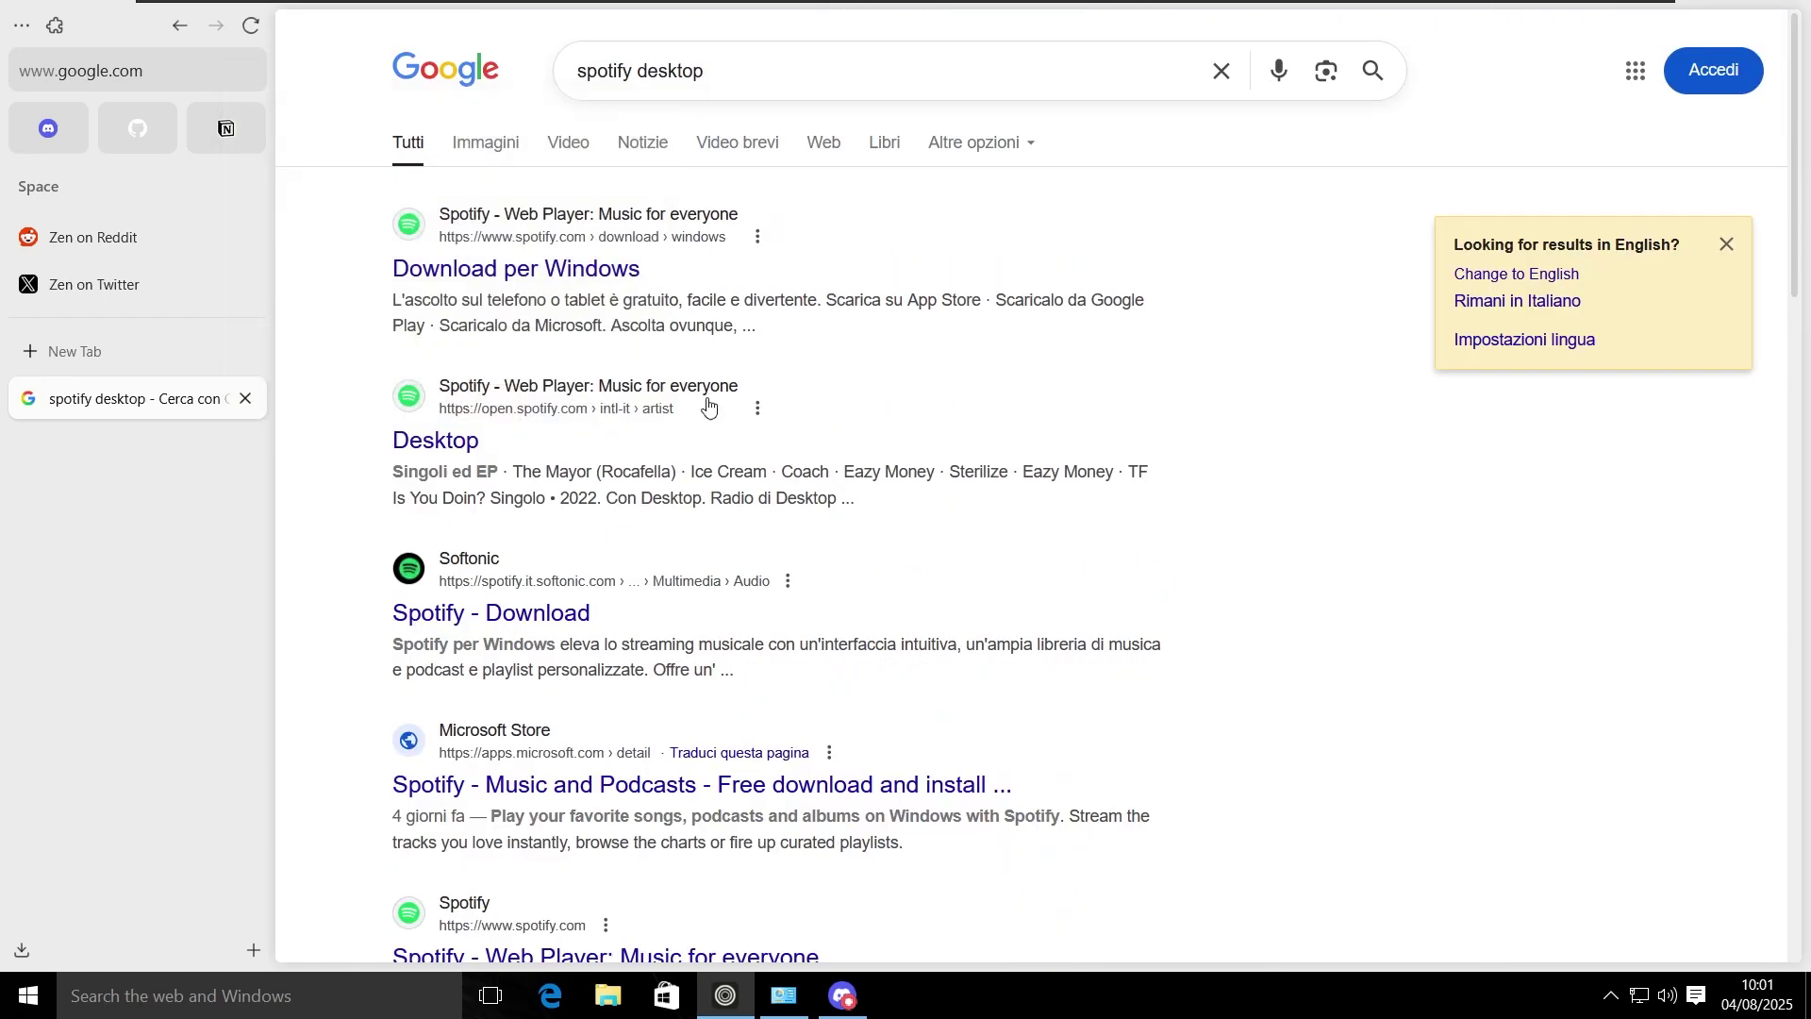
left_click(497, 243)
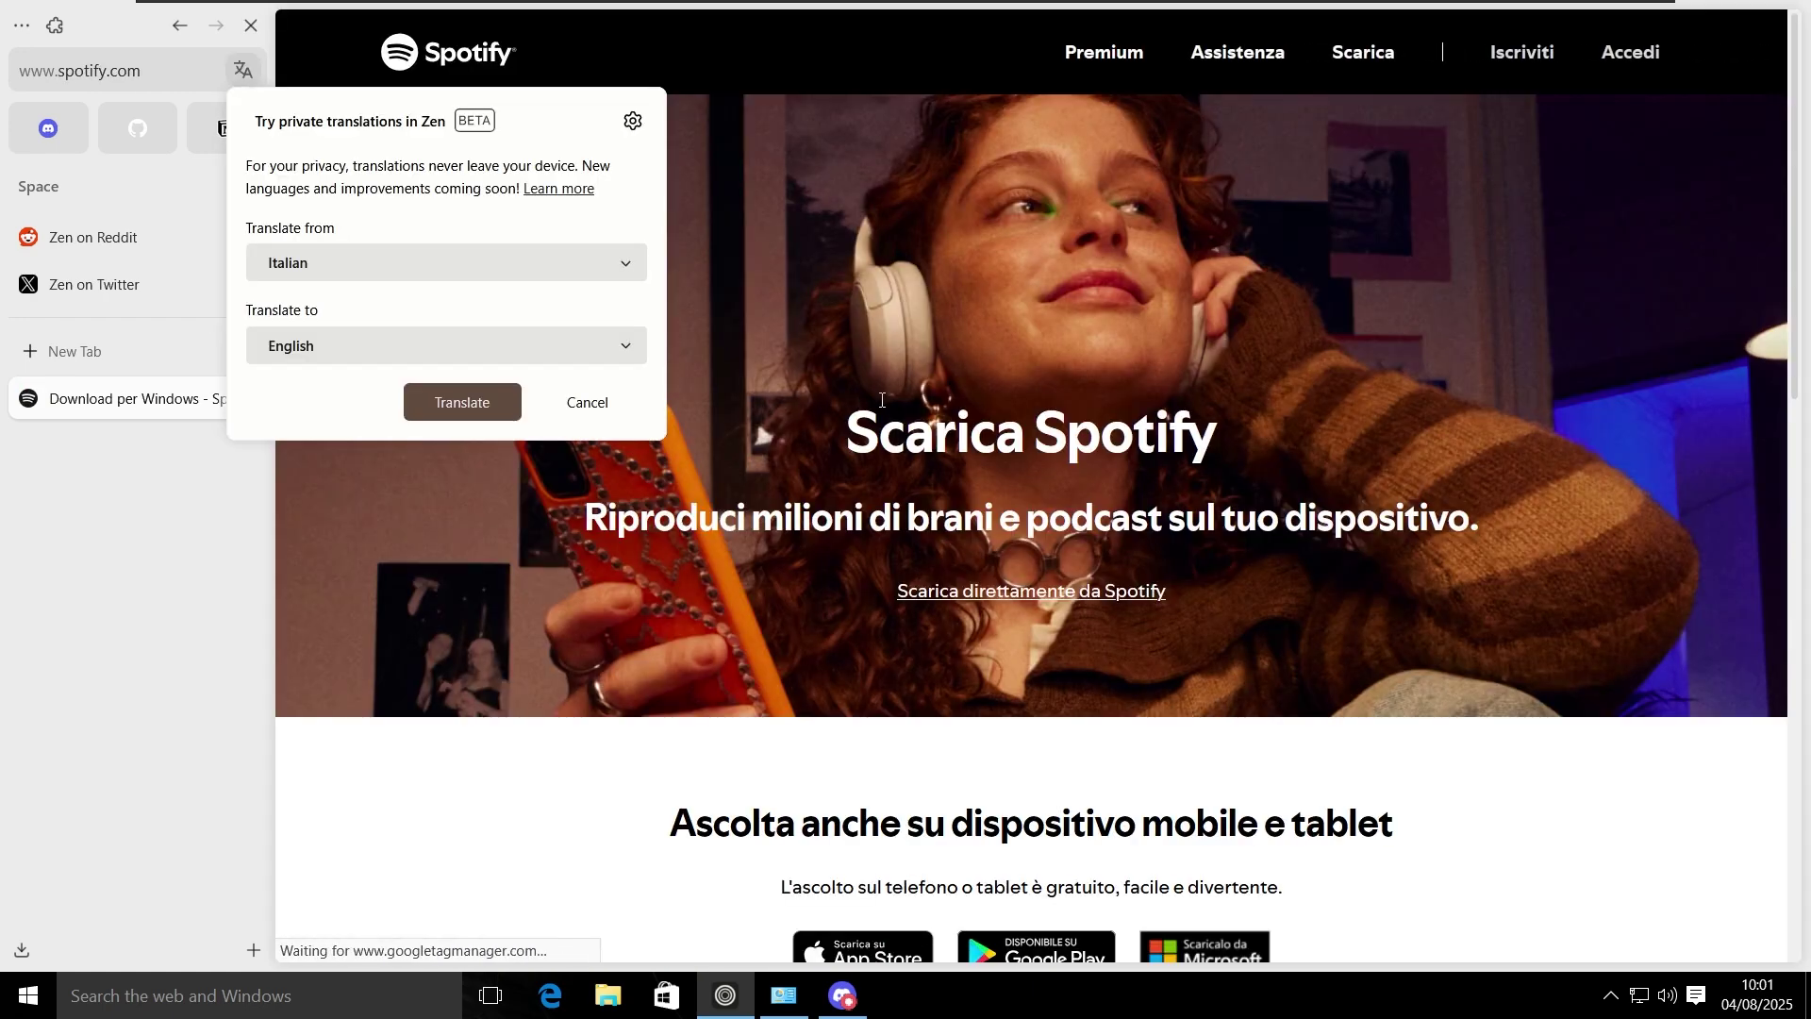
scroll(937, 381, "down", 6)
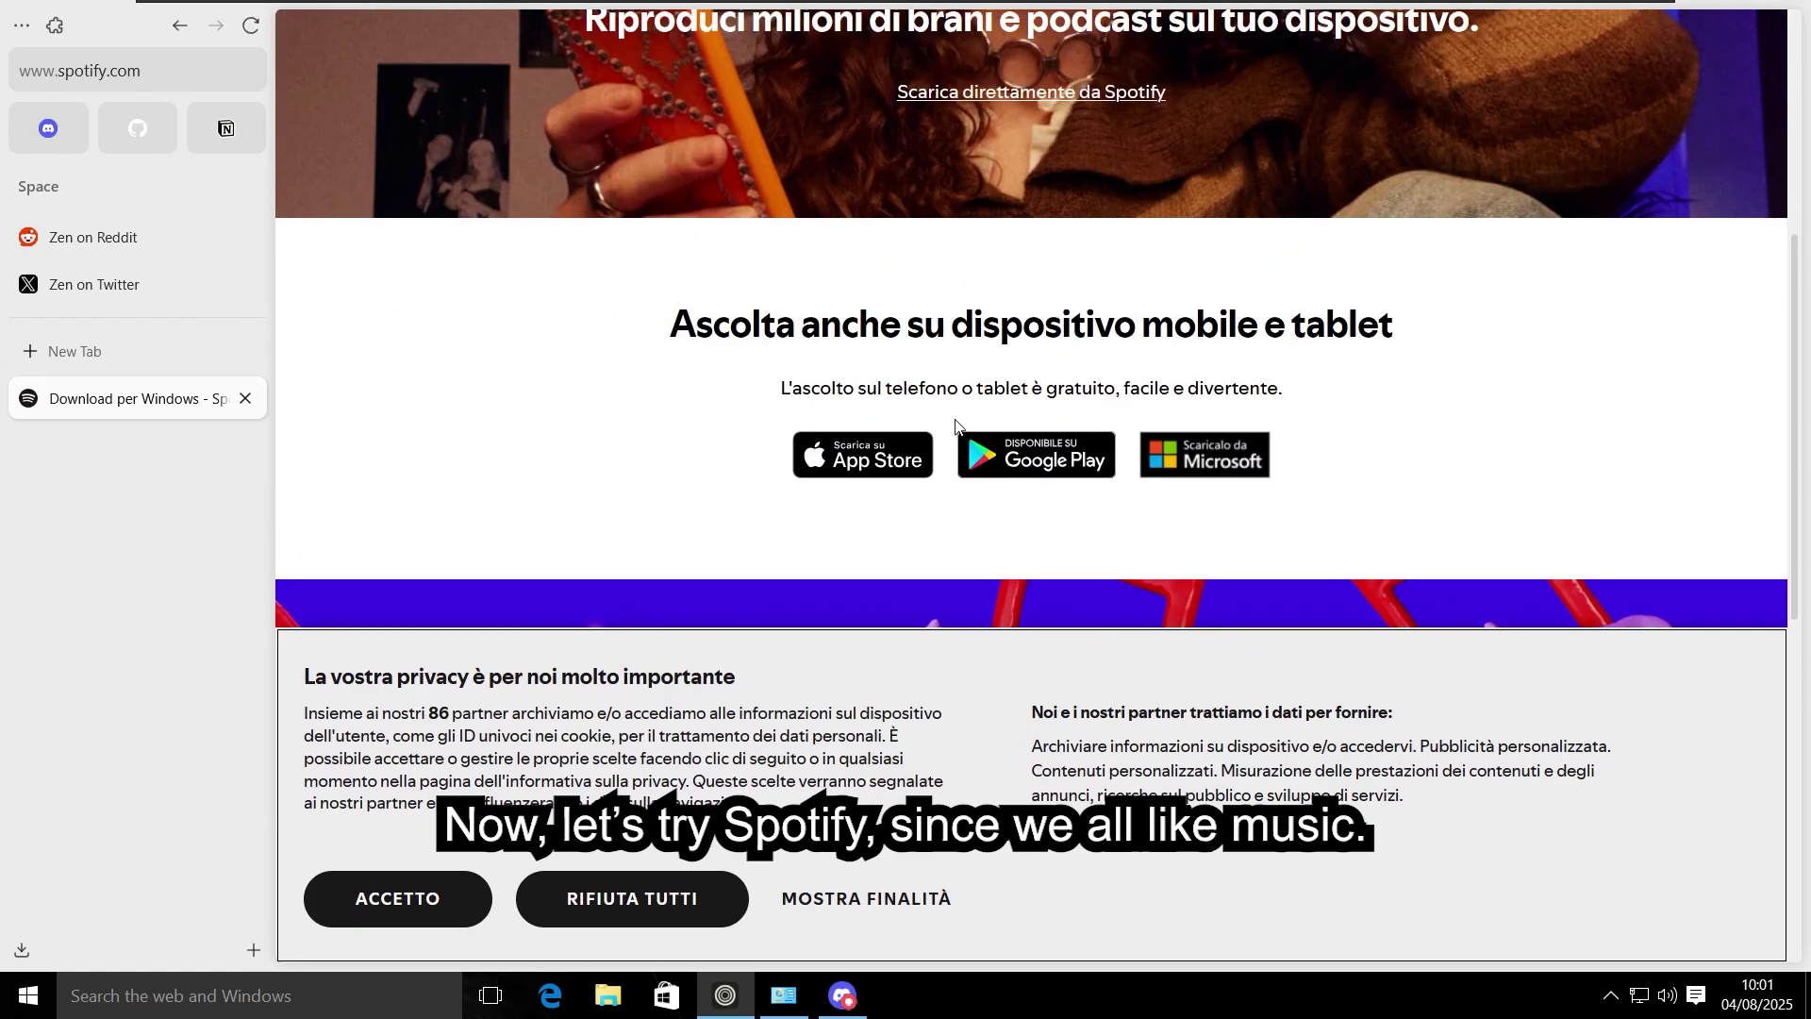
scroll(1190, 458, "down", 5)
scroll(1043, 612, "up", 11)
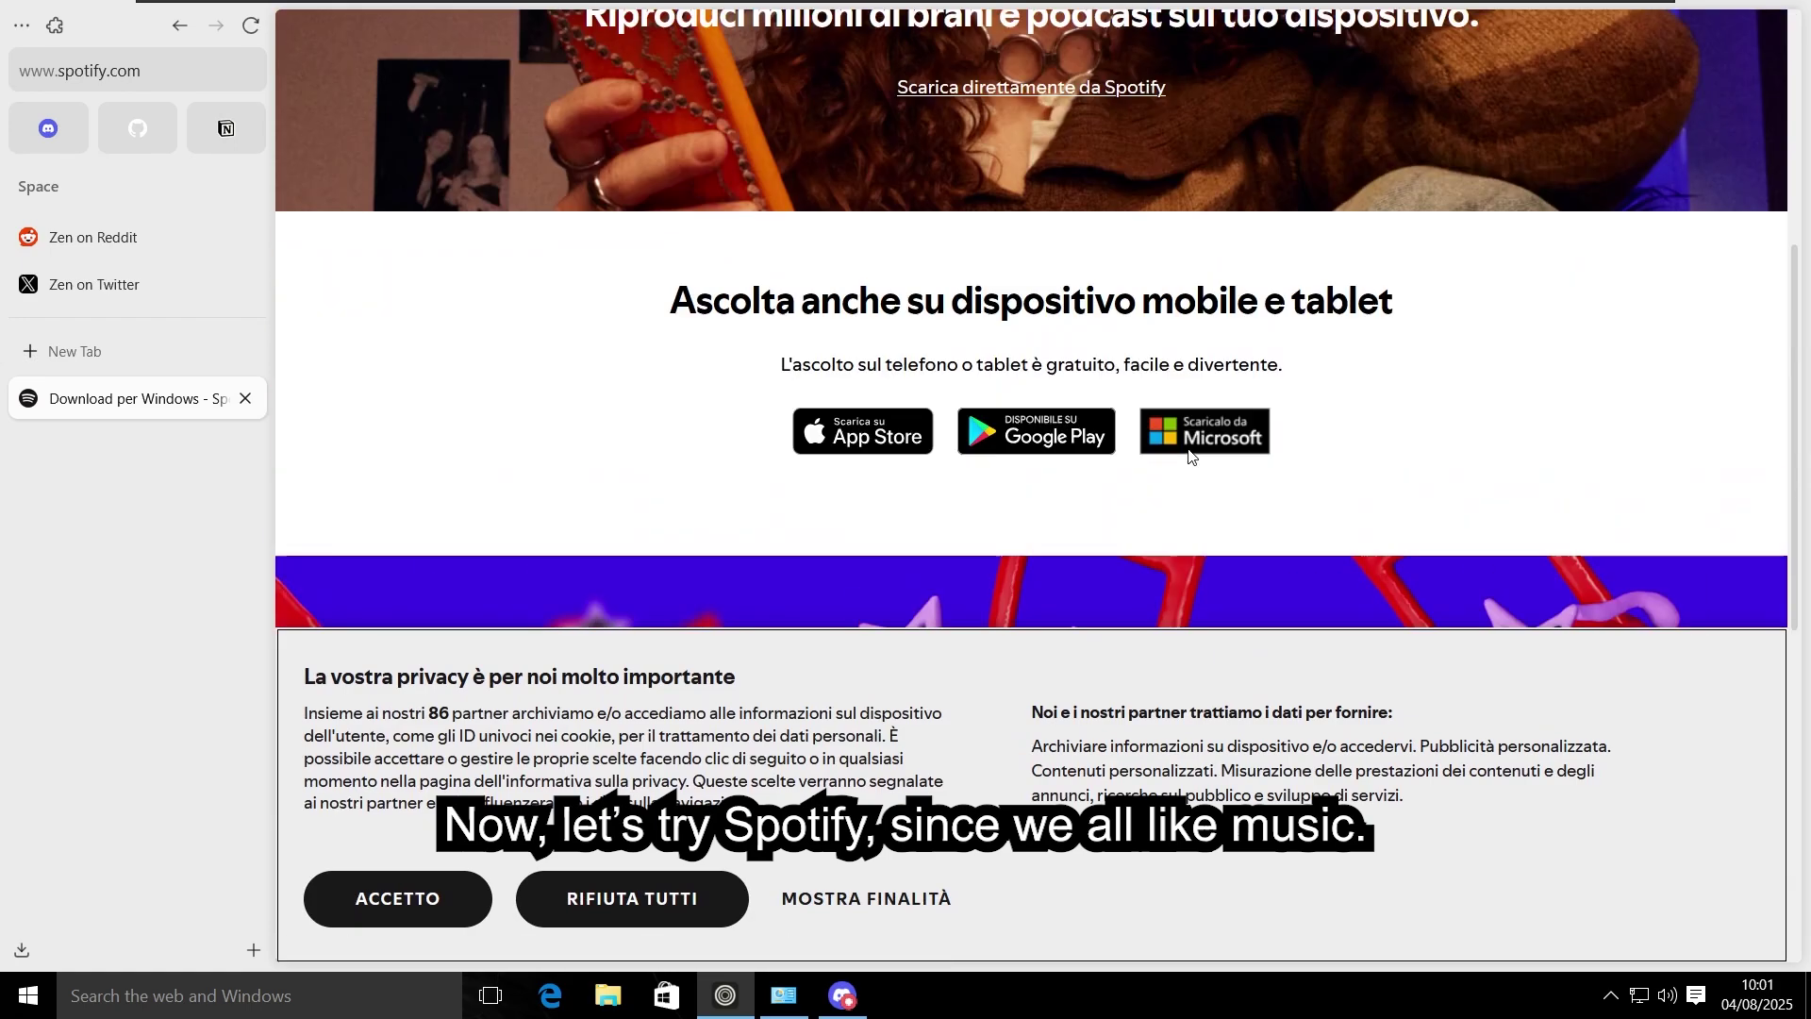
left_click(1043, 594)
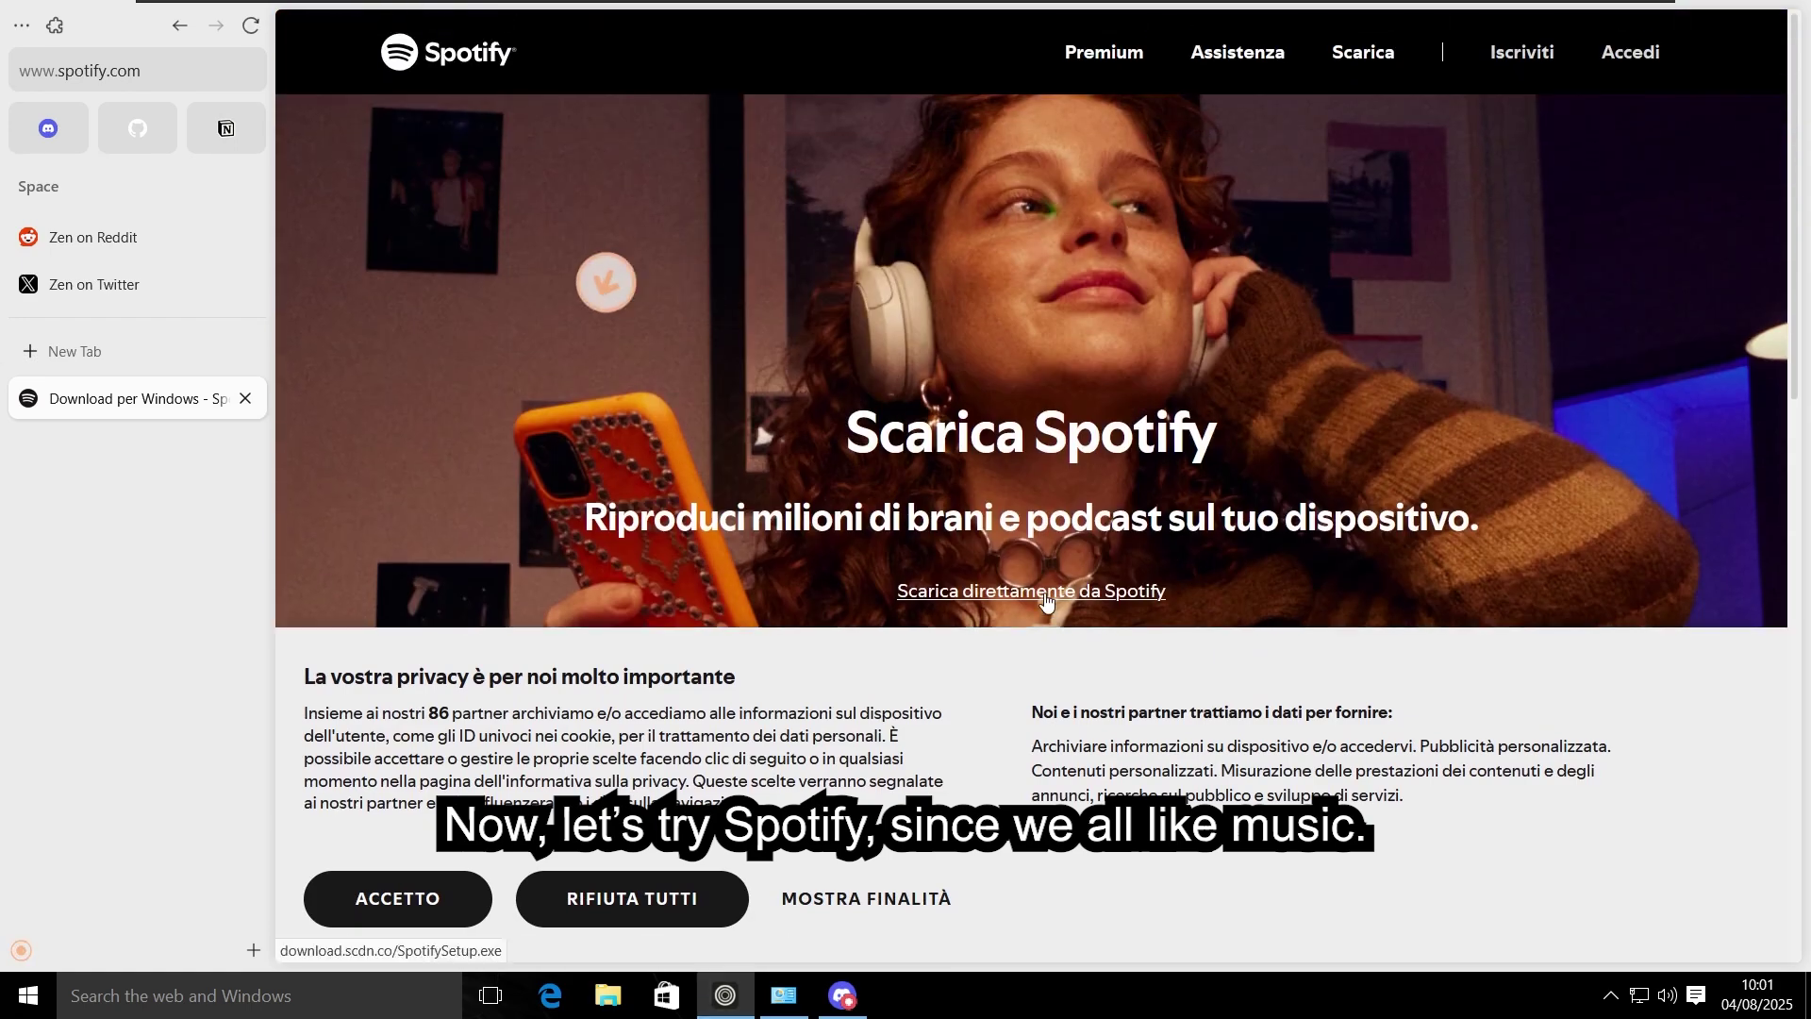
left_click(21, 950)
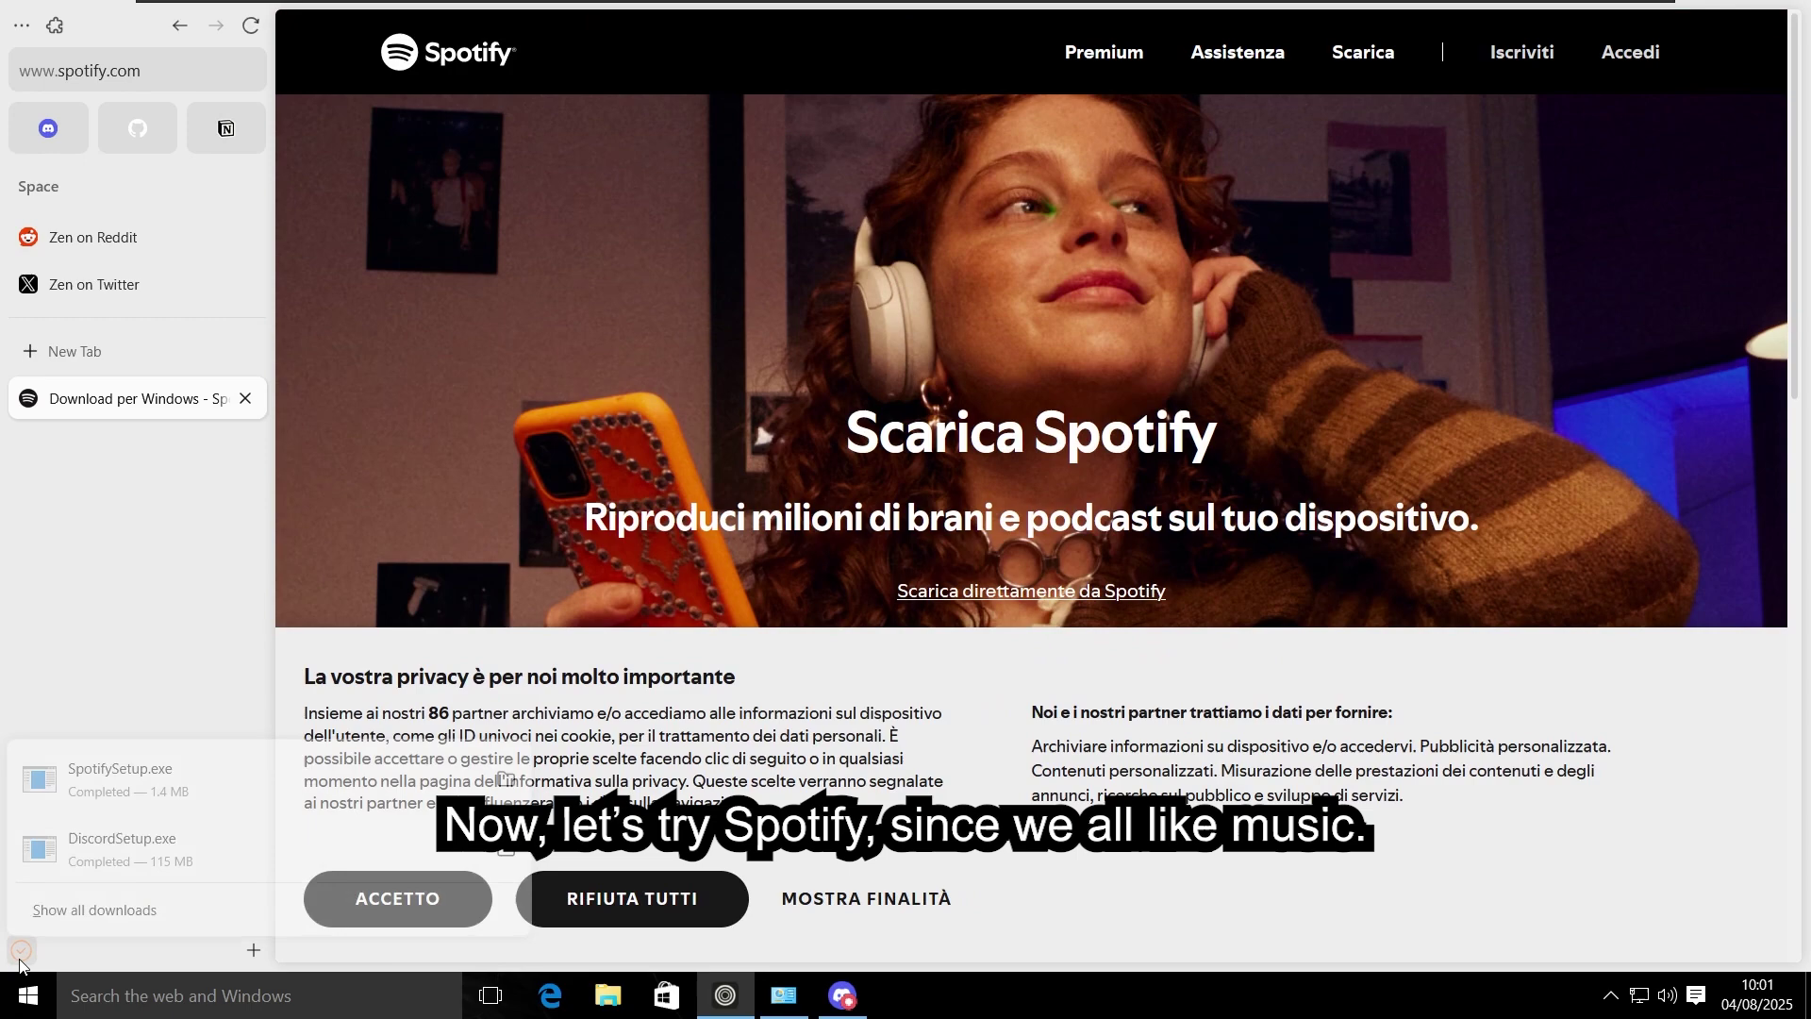
left_click(107, 766)
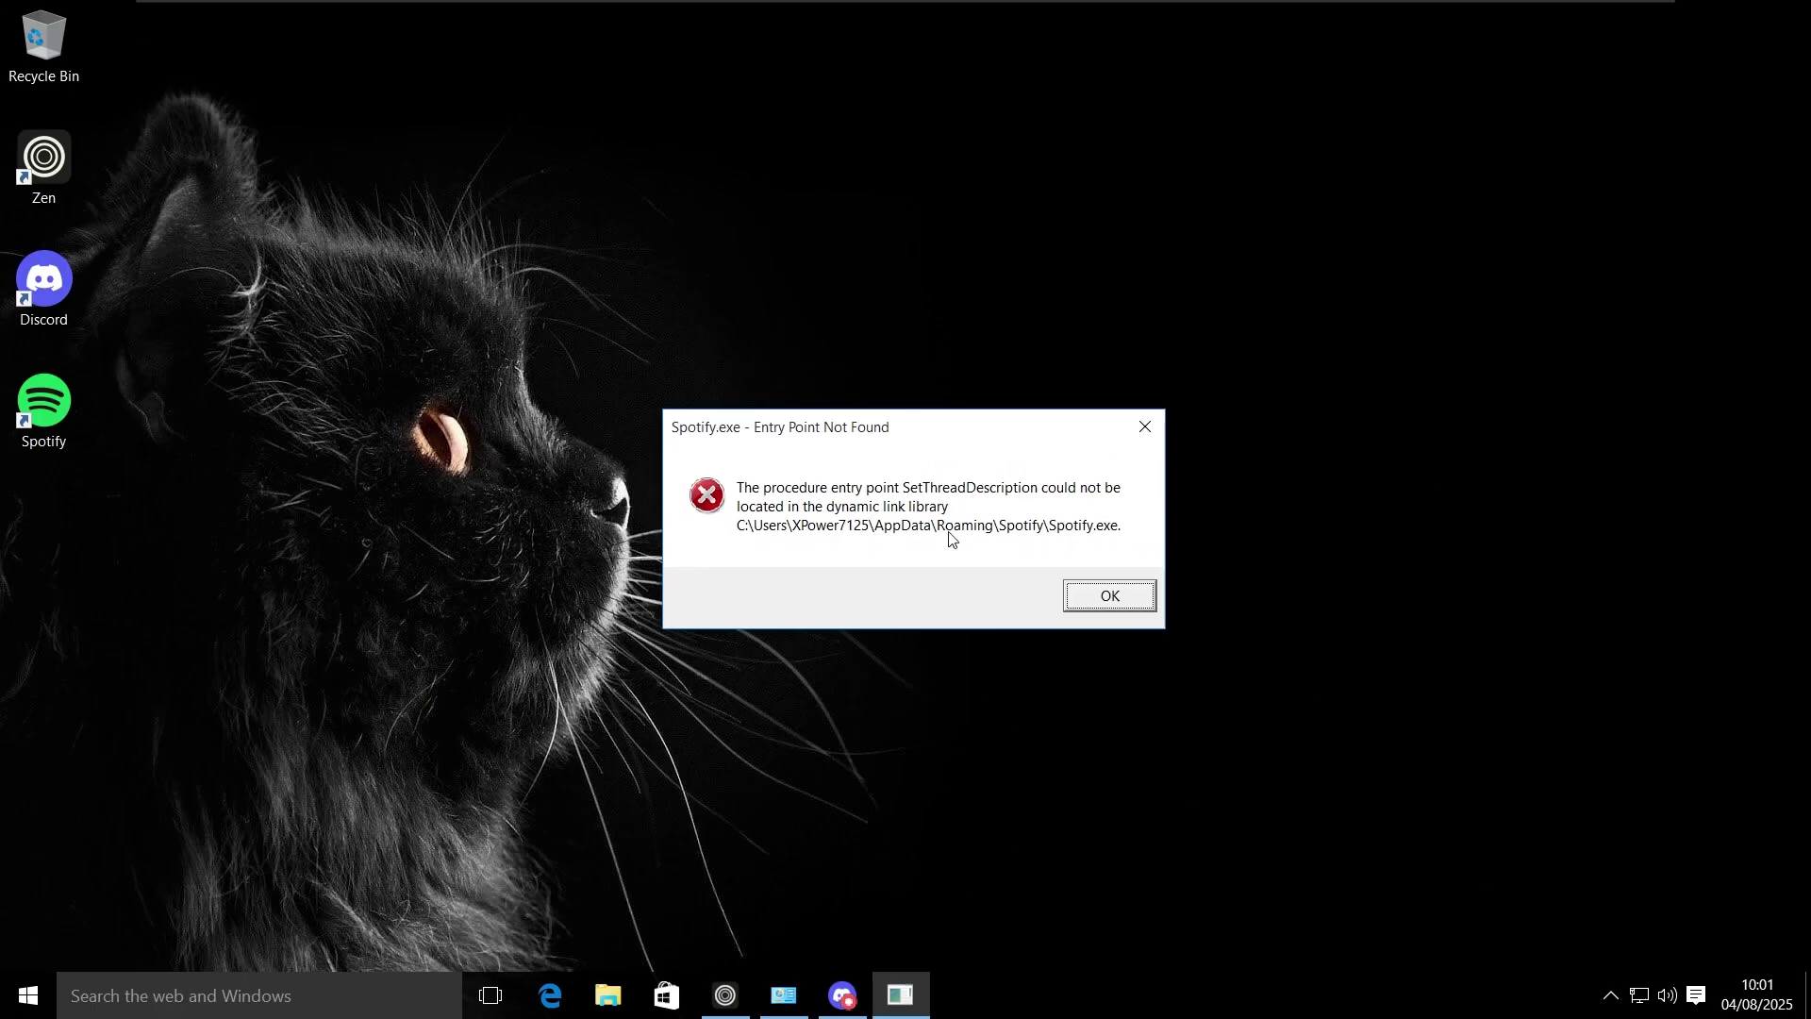
Step: Dismiss the Spotify.exe entry point error dialogs
key("Return")
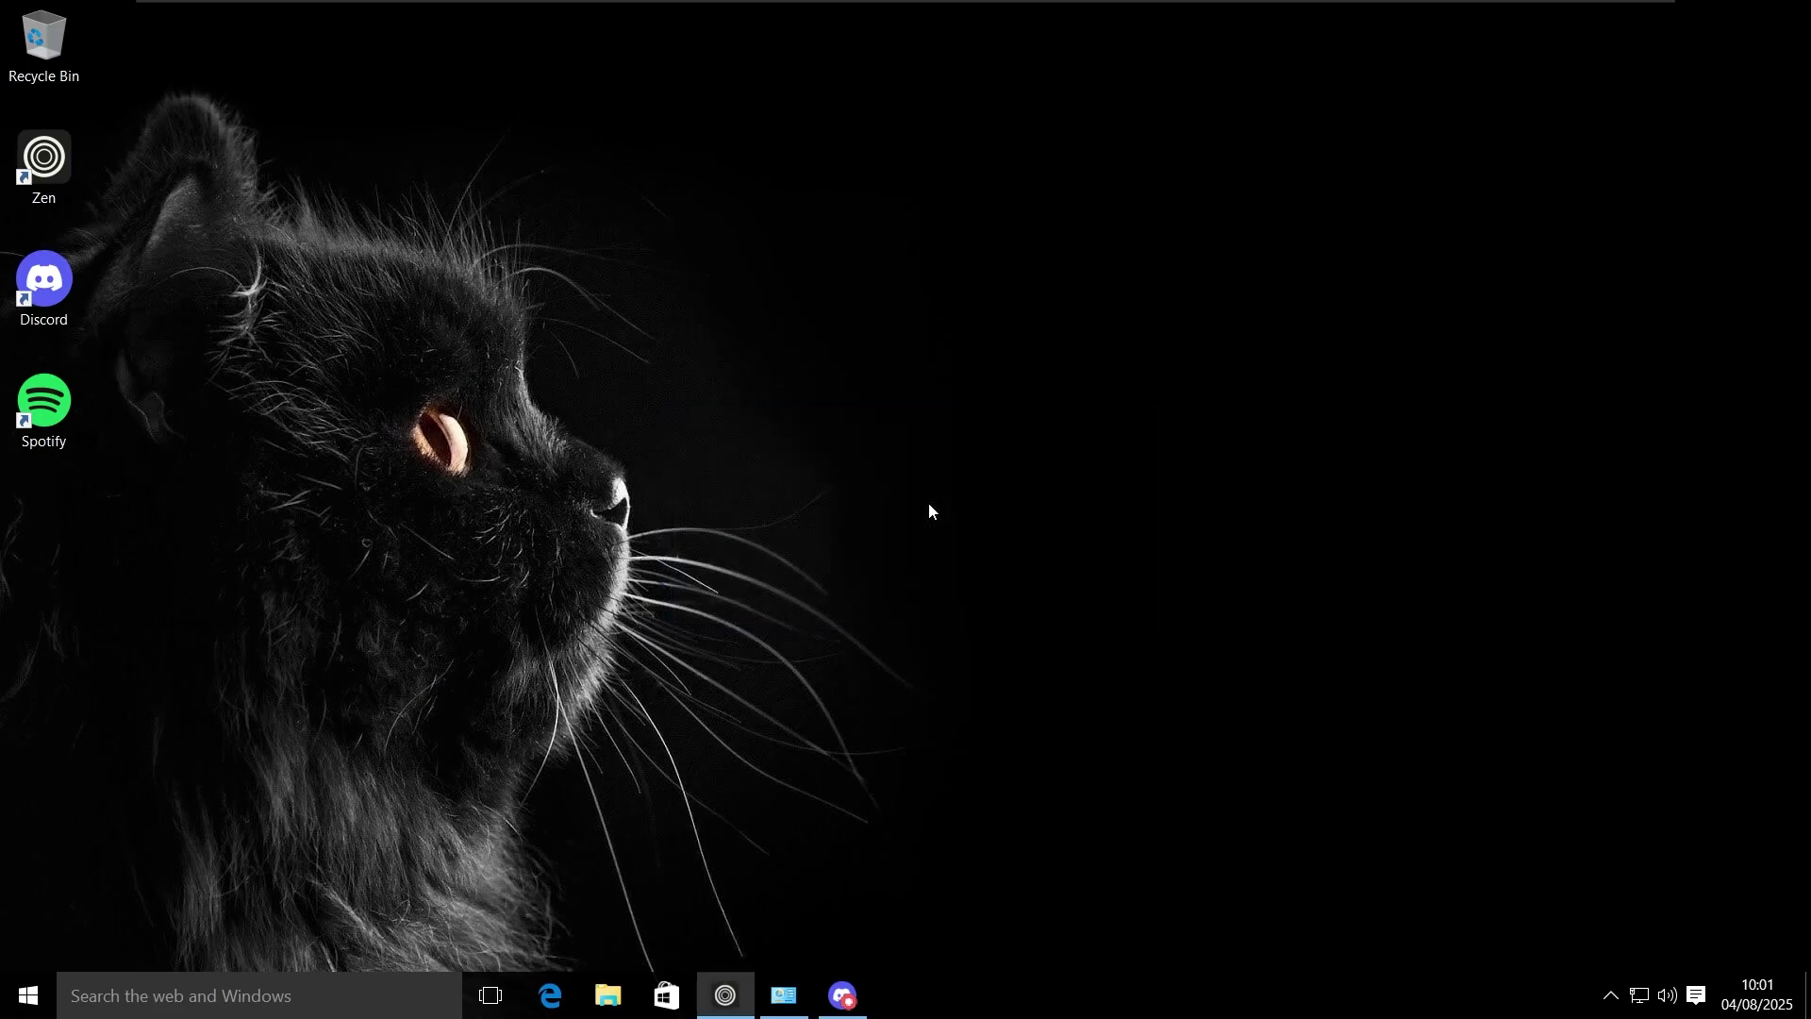
key("Return")
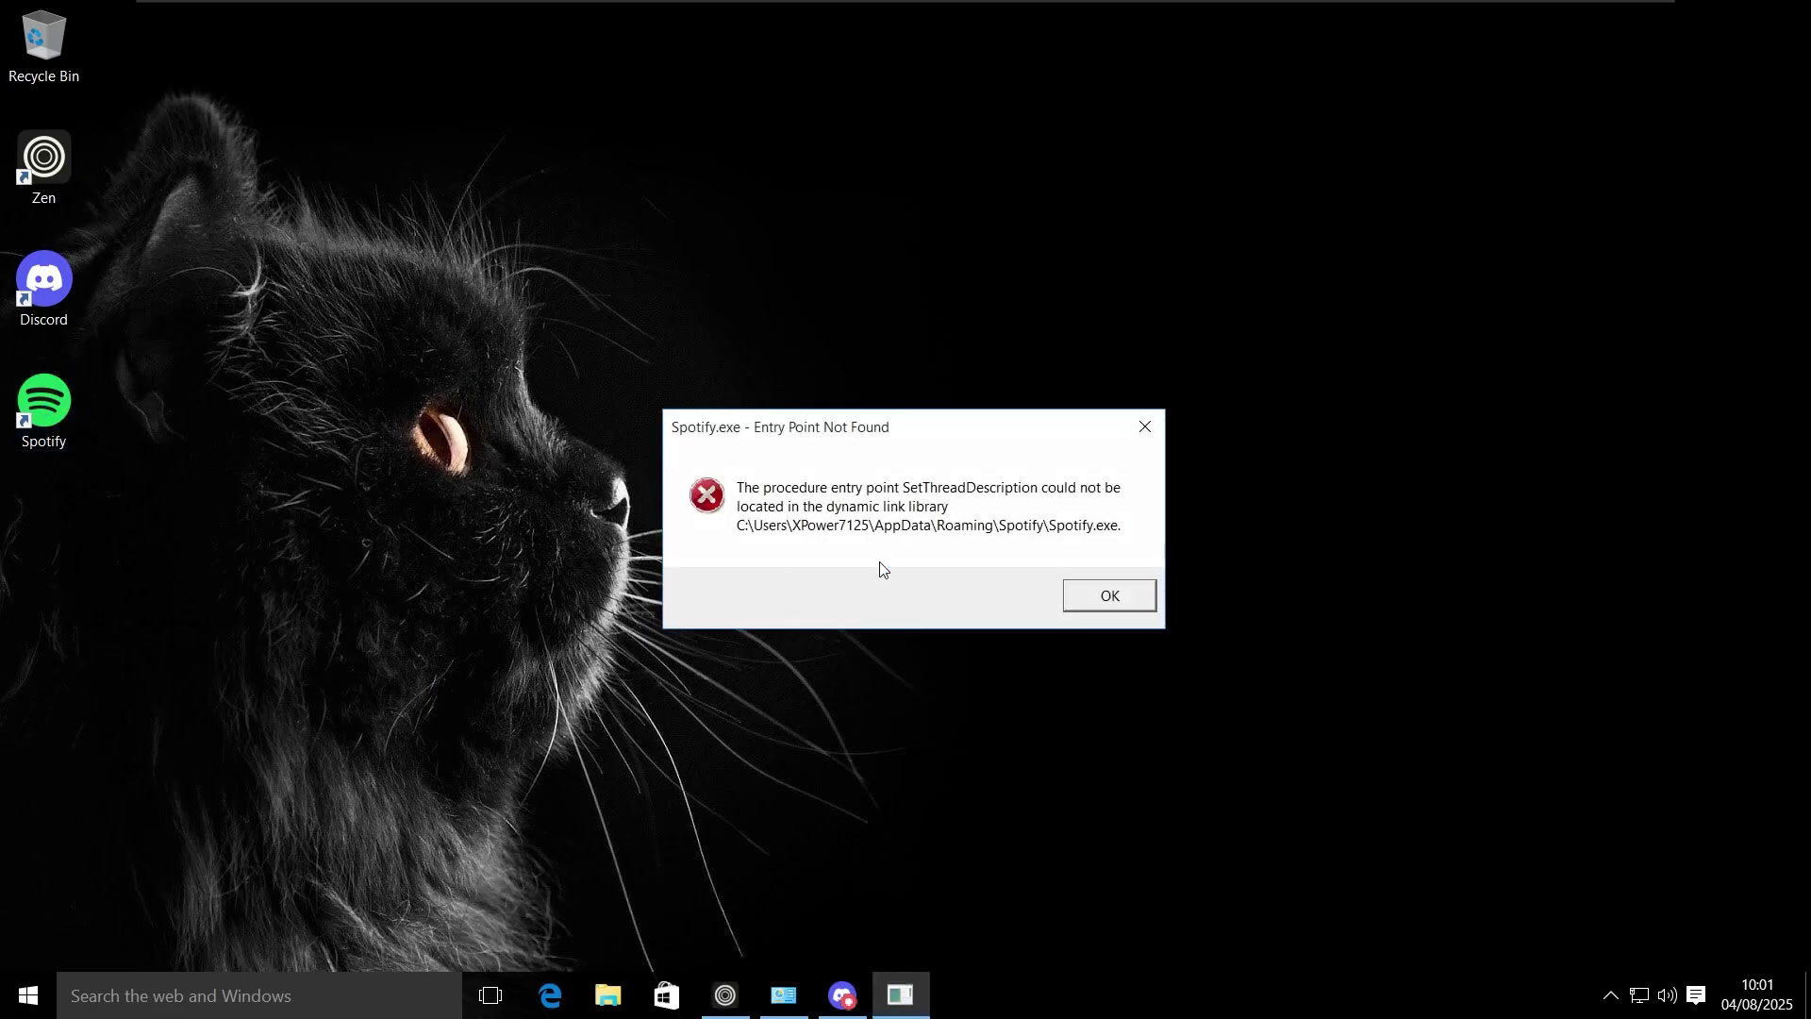
key("Return")
Step: Review the installed programs in Programs and Features with the Run command appwiz.cpl and close the window
key("super+r")
type("appwi")
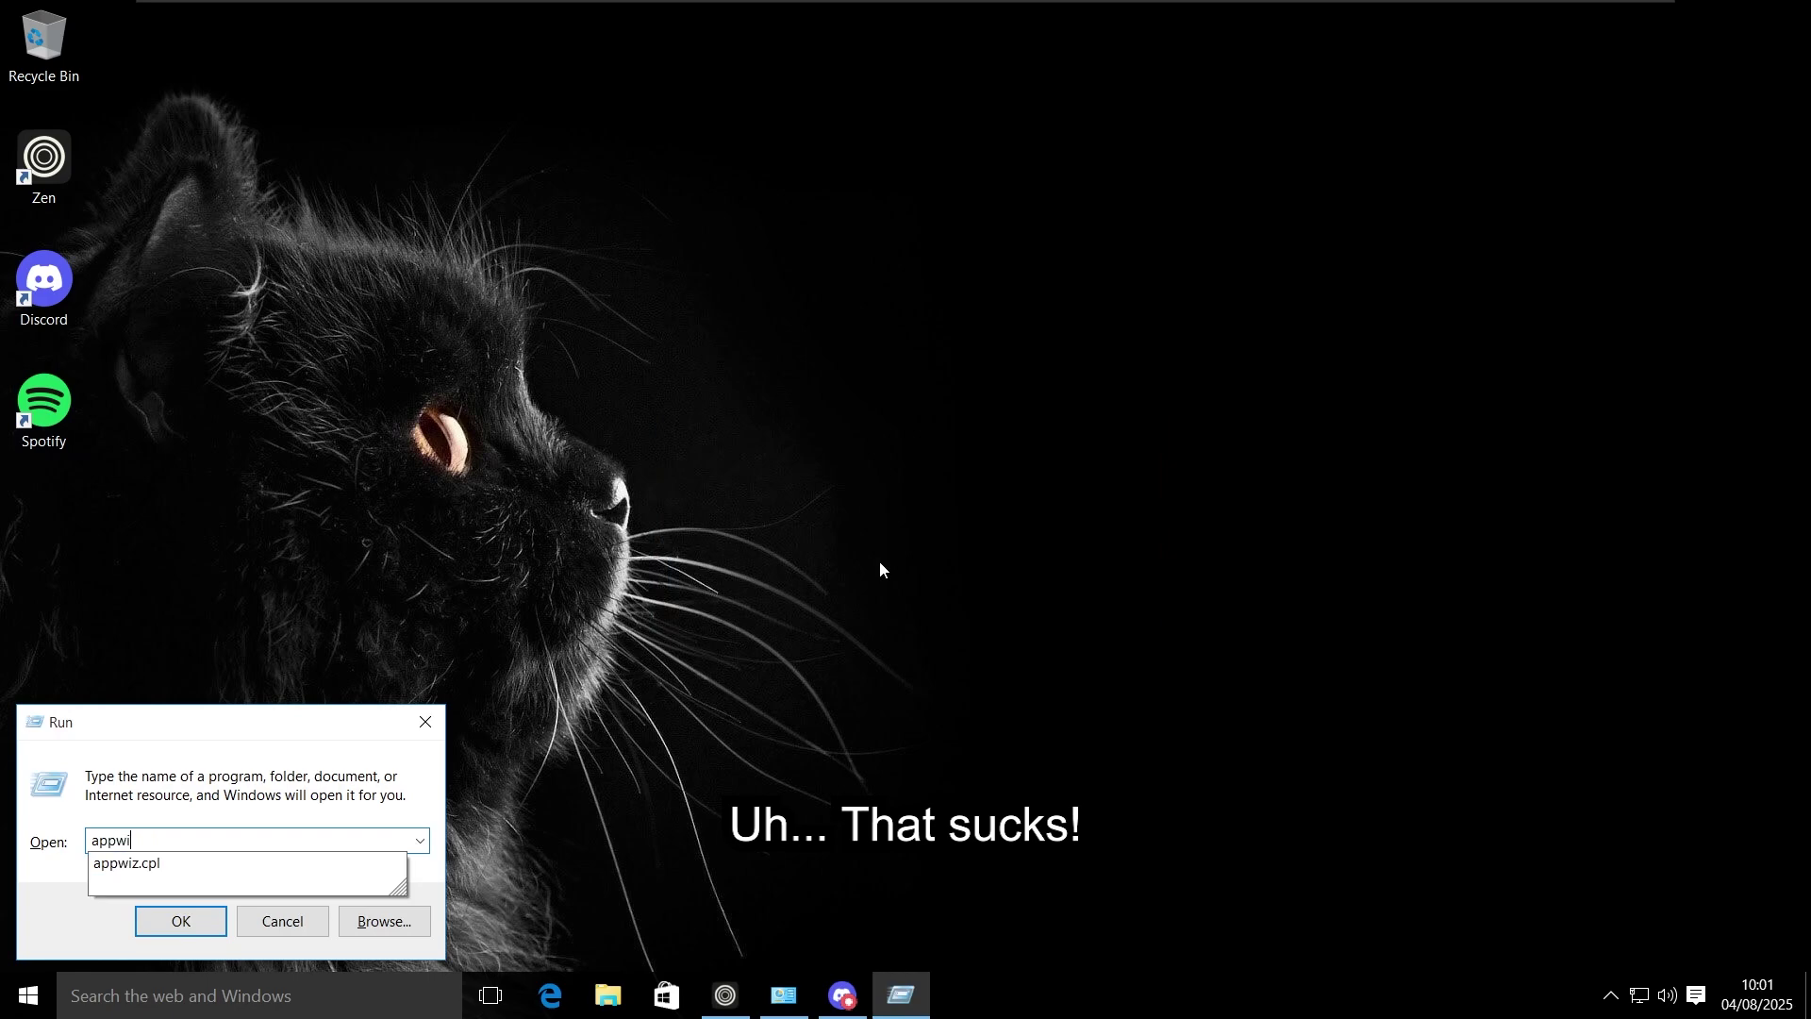
type("z.cpl")
key("Return")
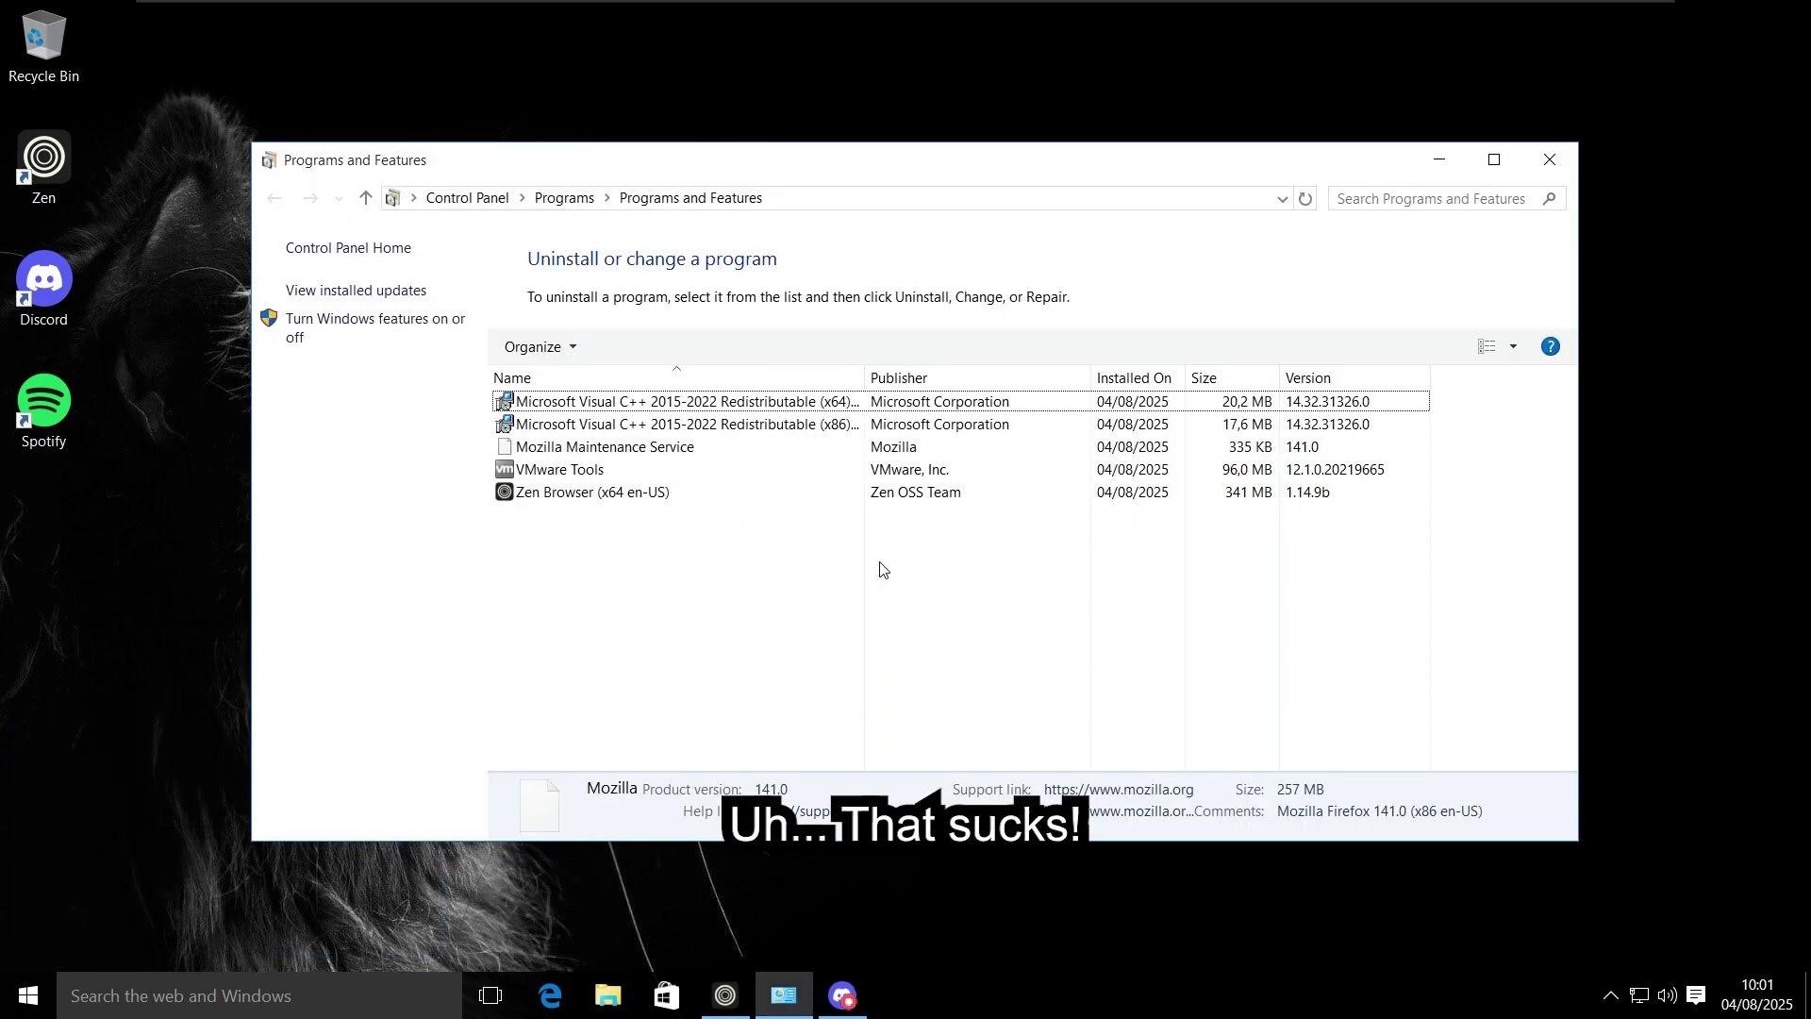
key("alt+F4")
Step: Try to launch Spotify from its desktop shortcut and dismiss the error dialog
double_click(49, 415)
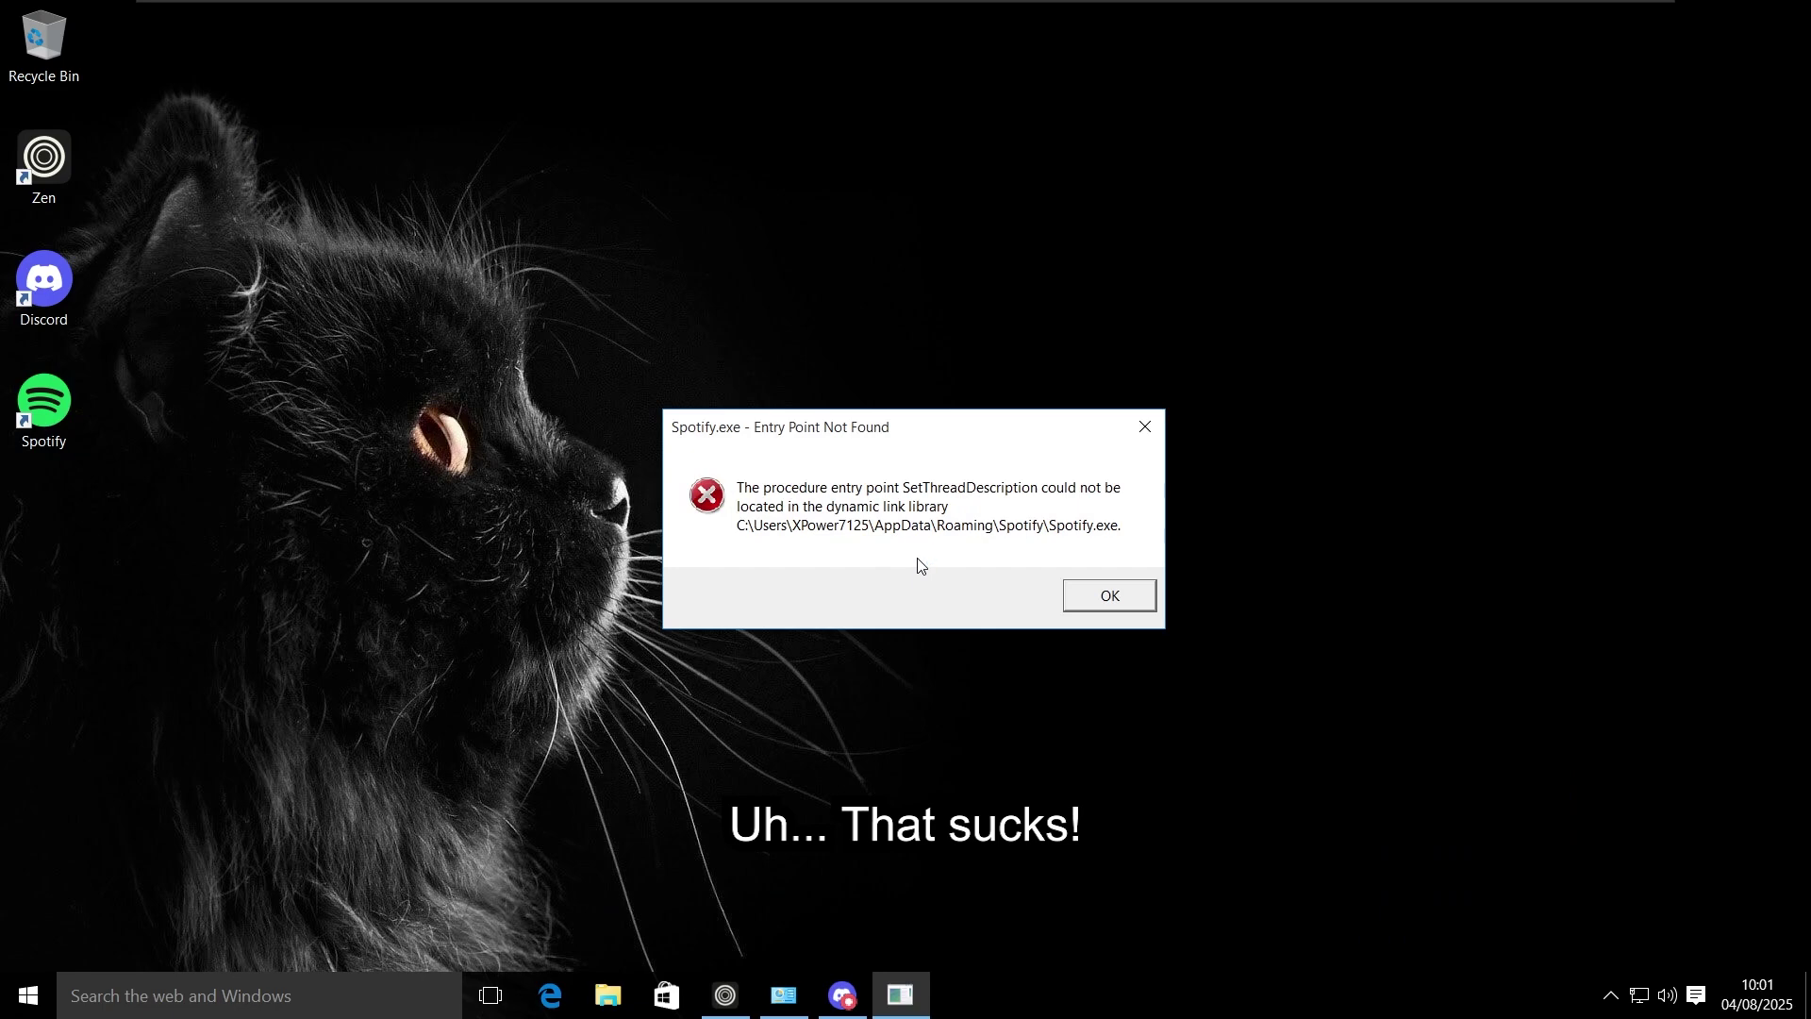
key("Return")
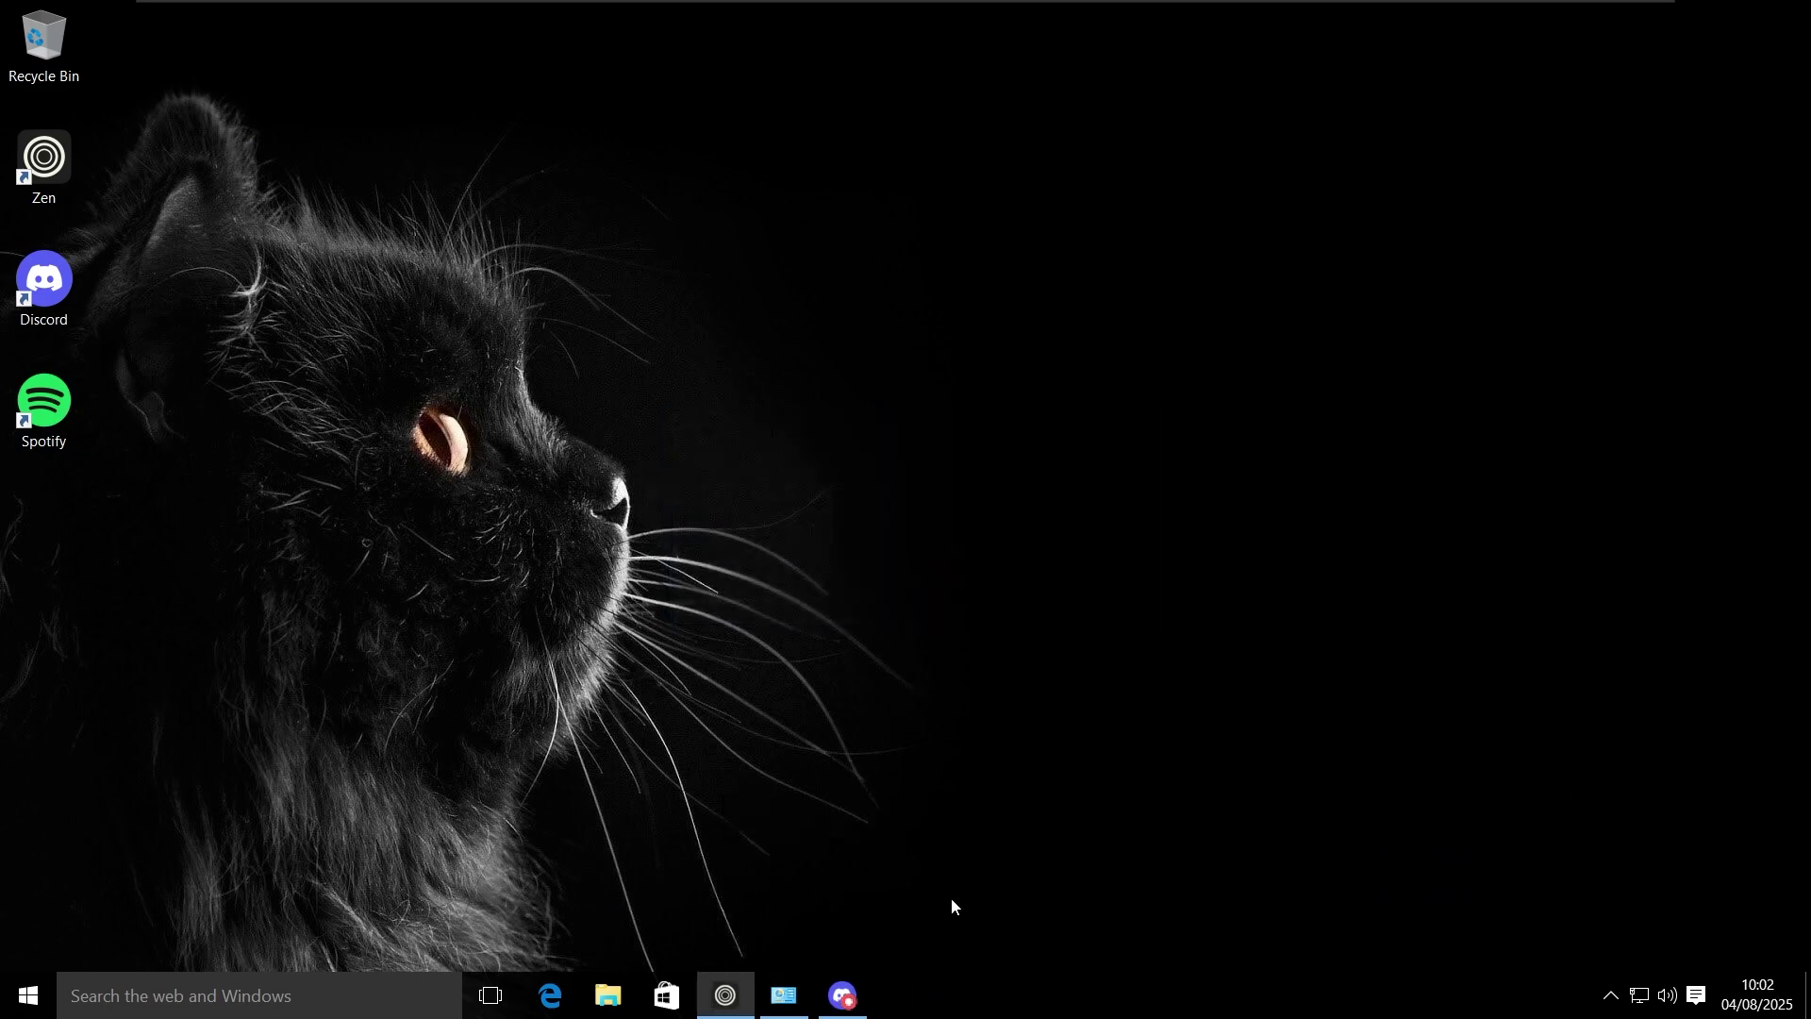
Step: Search the web for "steam download" and download SteamSetup.exe from the official Steam page in Zen Browser
left_click(728, 993)
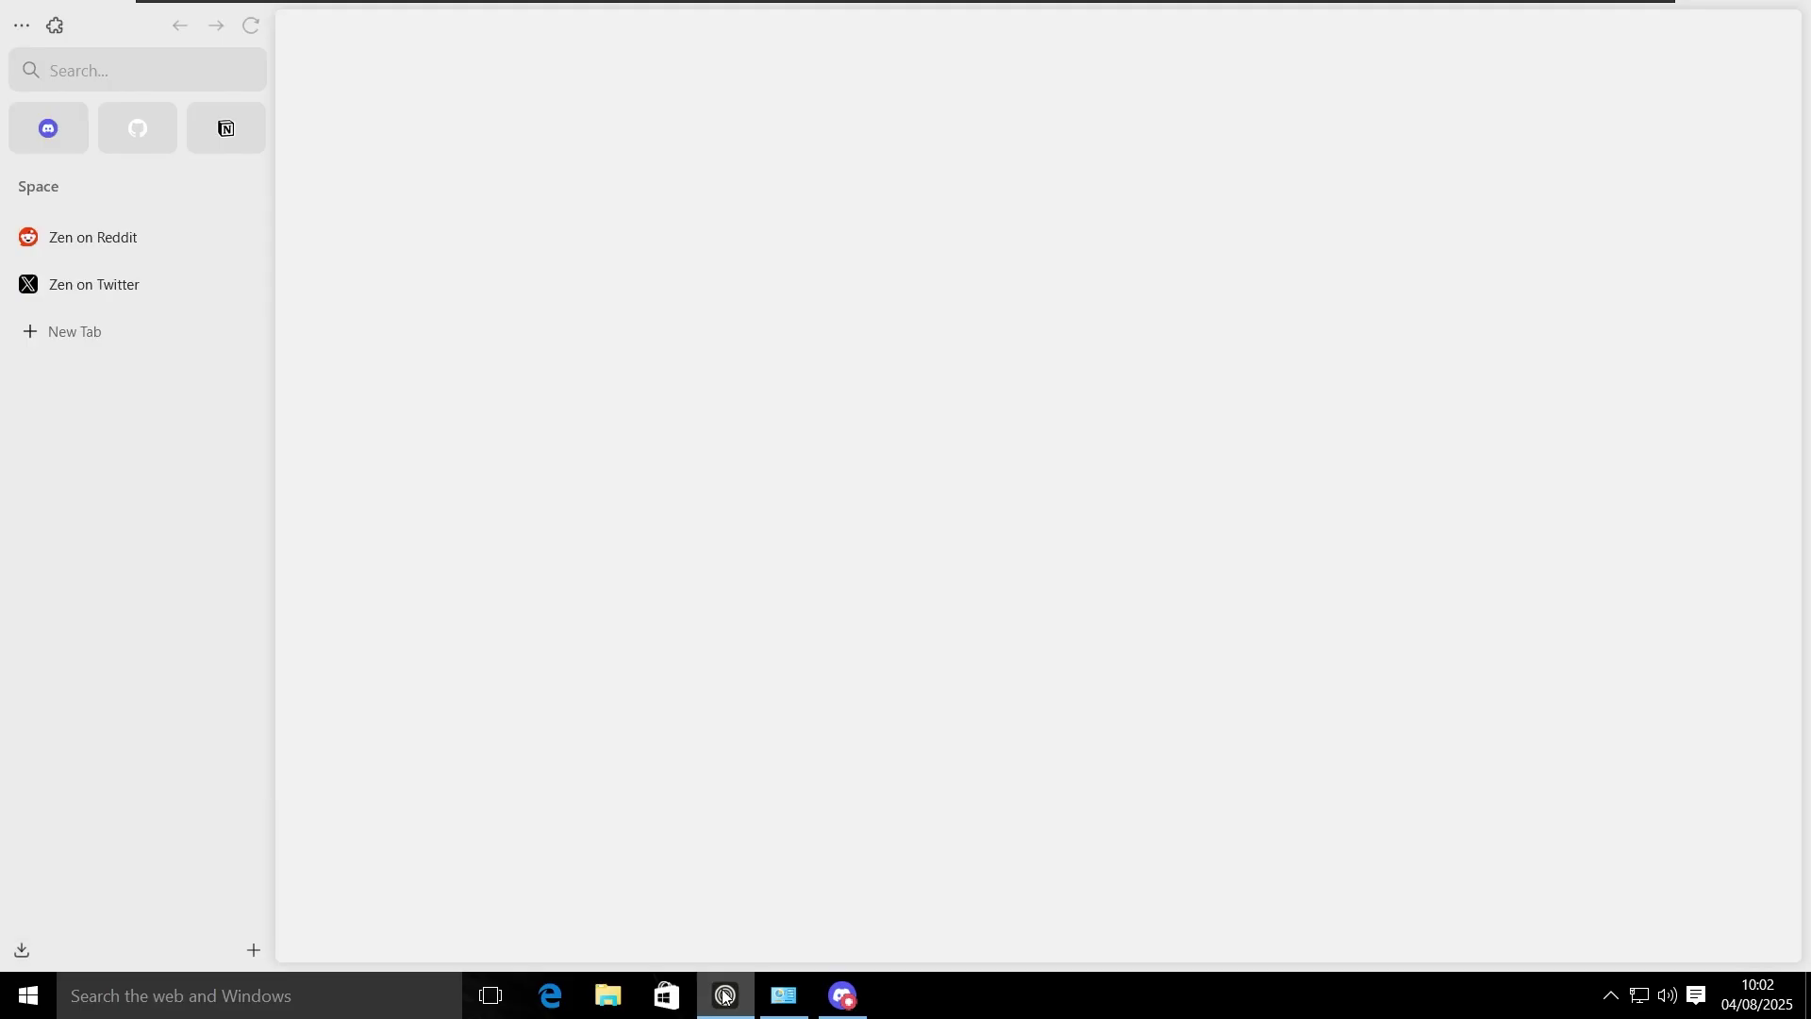
type("steam download")
key("Return")
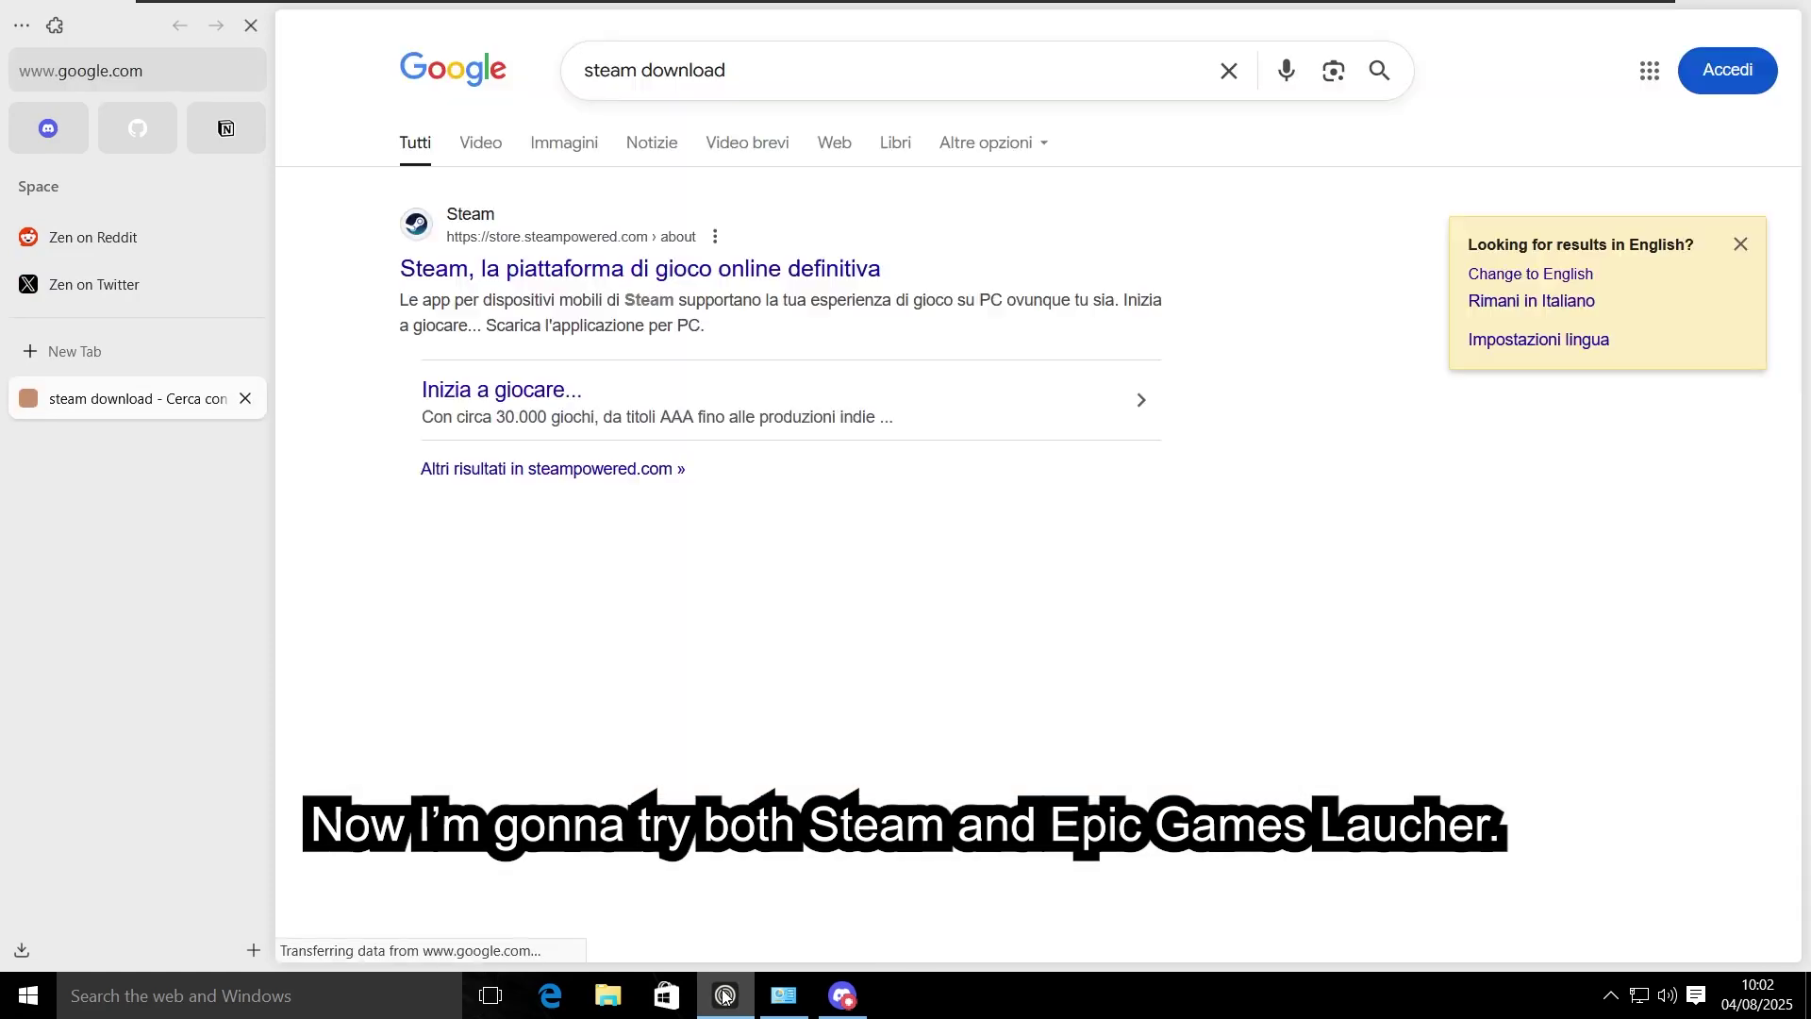
left_click(566, 270)
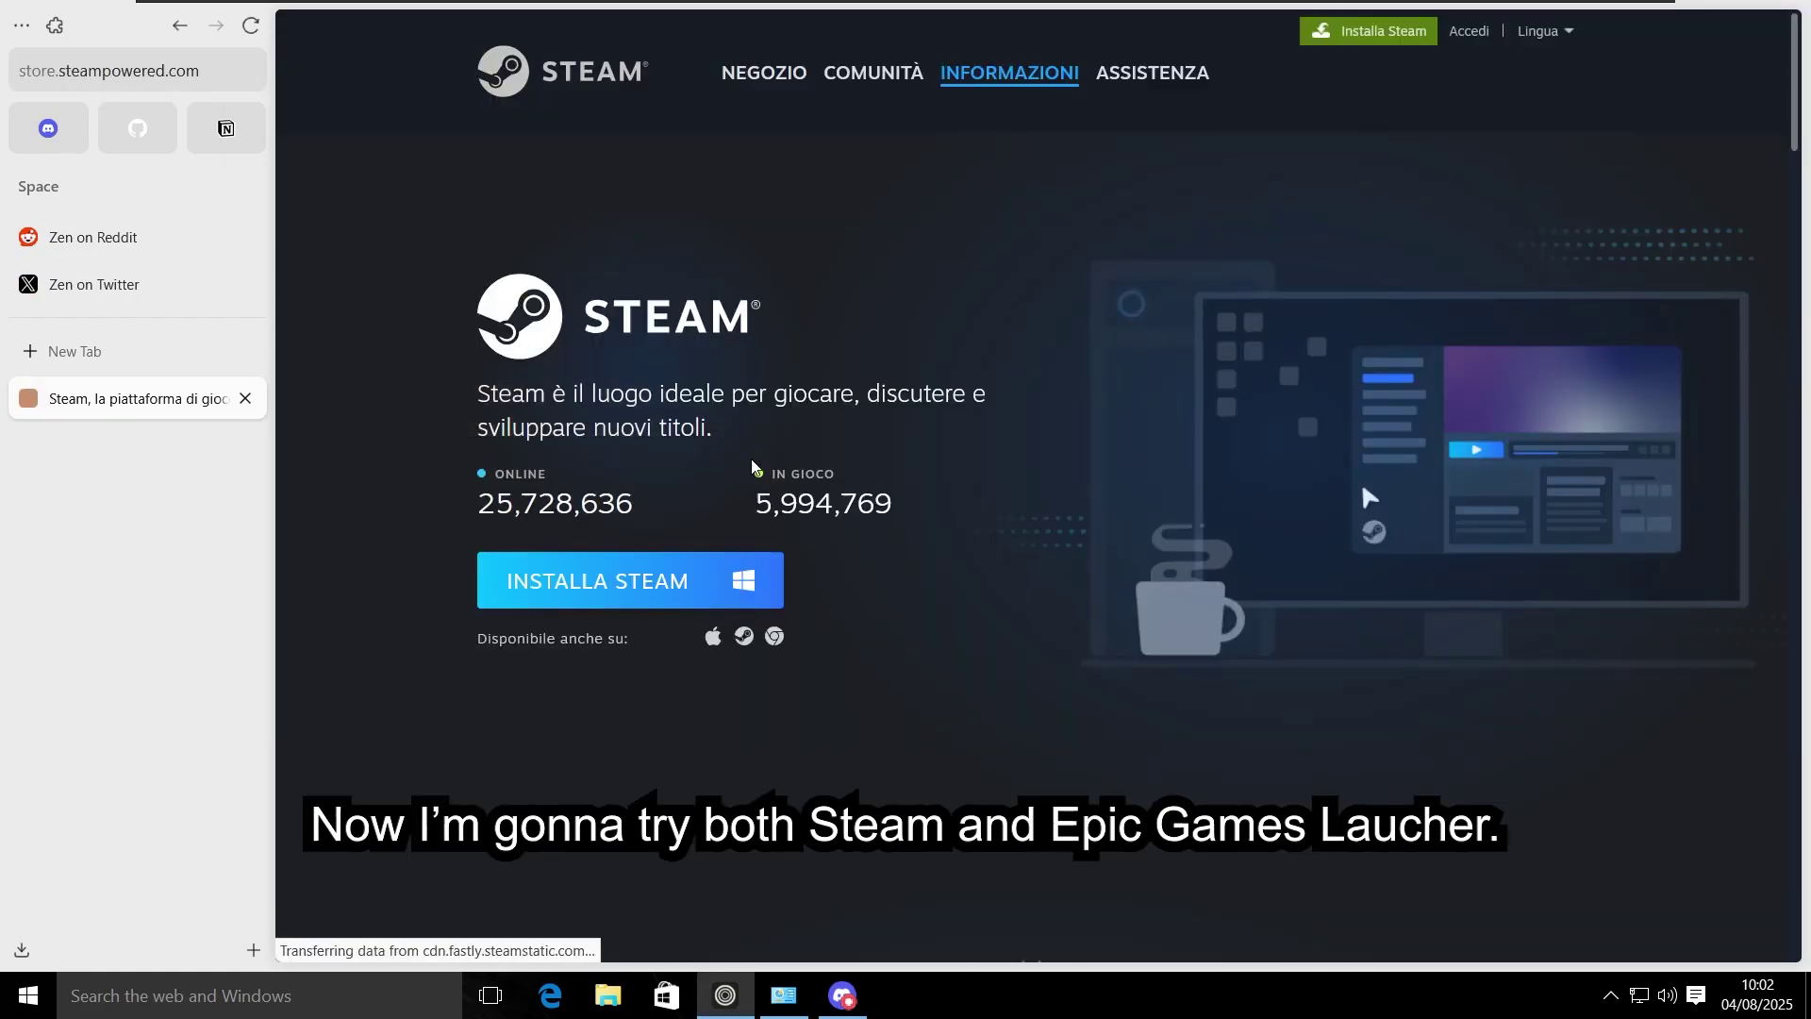
left_click(640, 602)
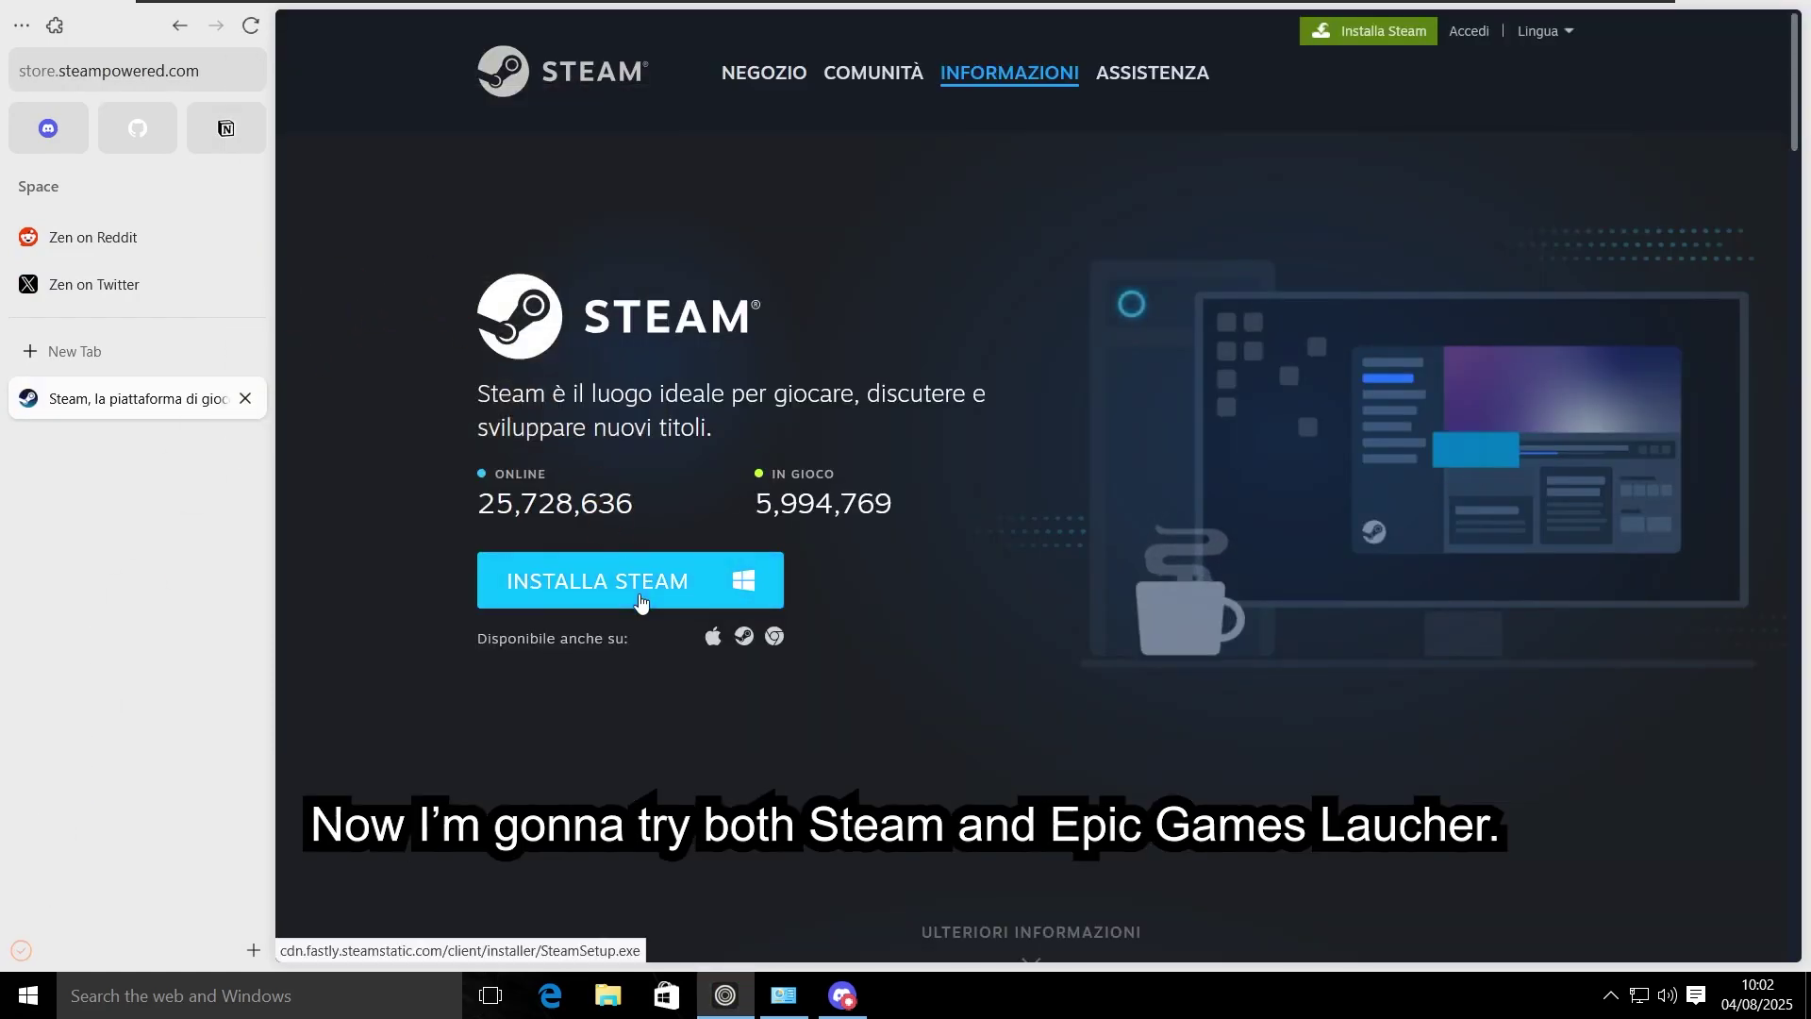
Step: Search for "epic games launcher" in a new tab and download the Windows installer from the Epic Games Store page
key("ctrl+t")
type("epic games ")
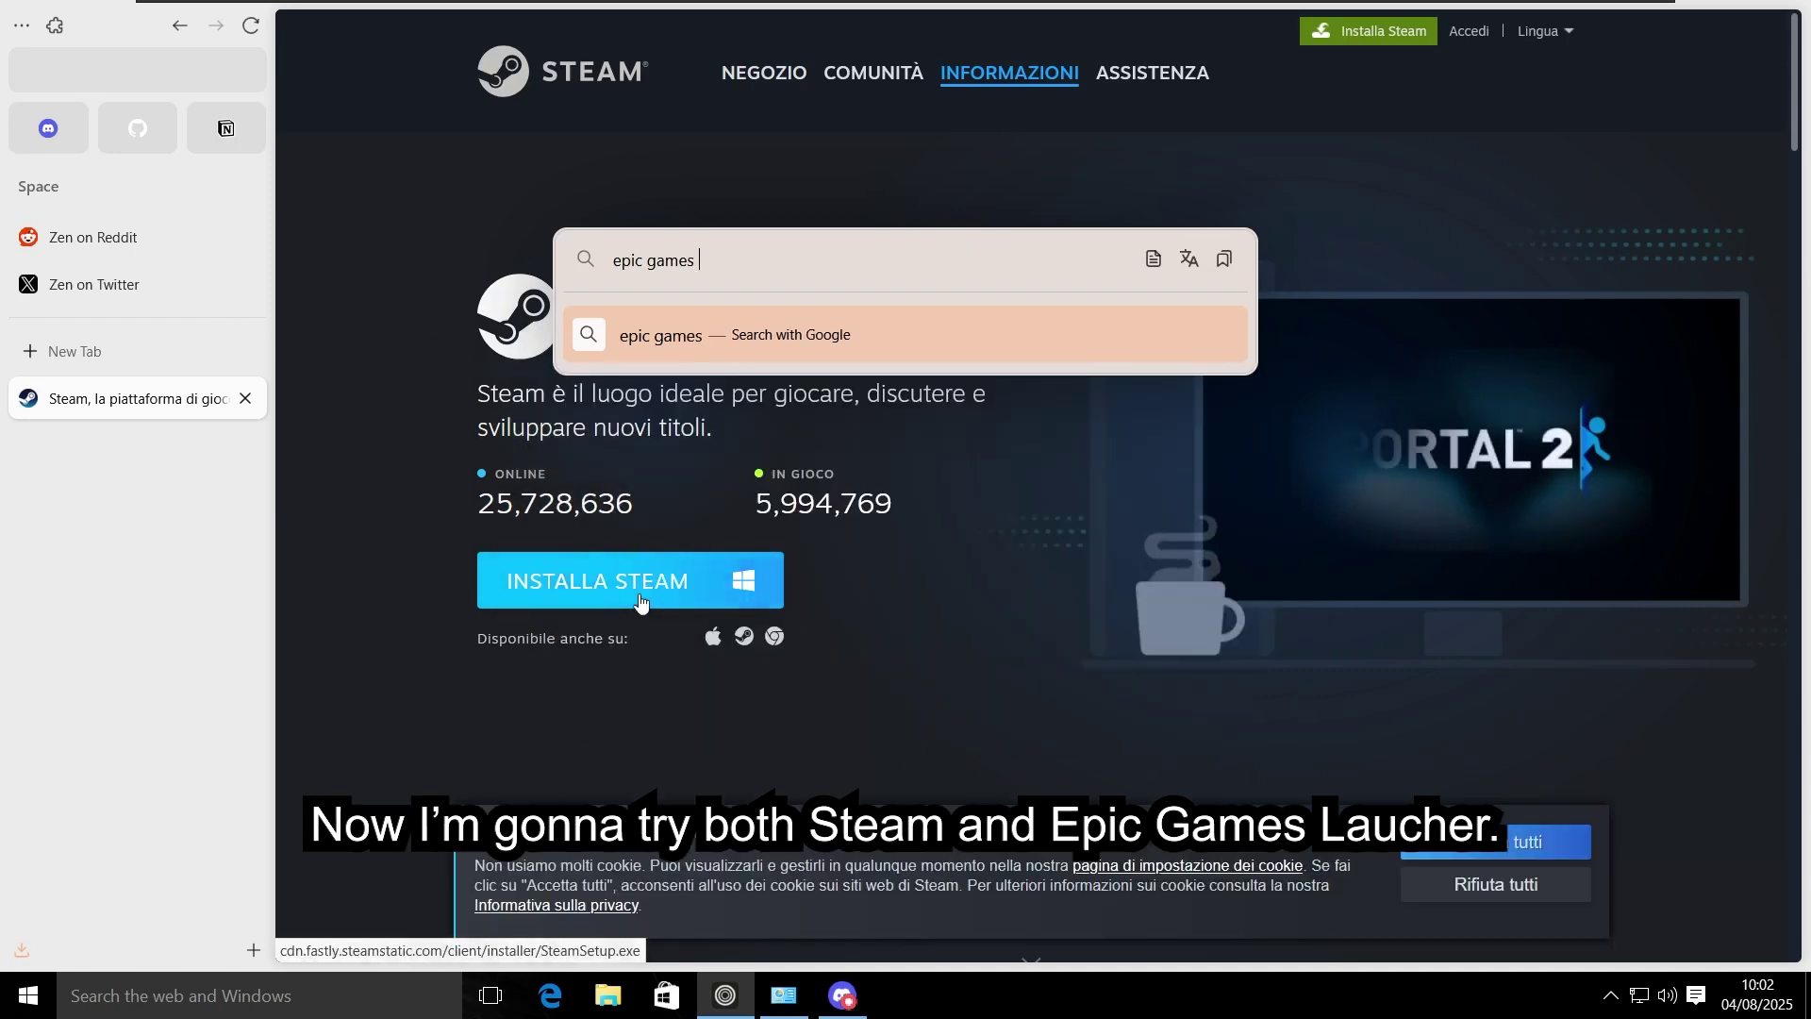
type("launcher")
key("Return")
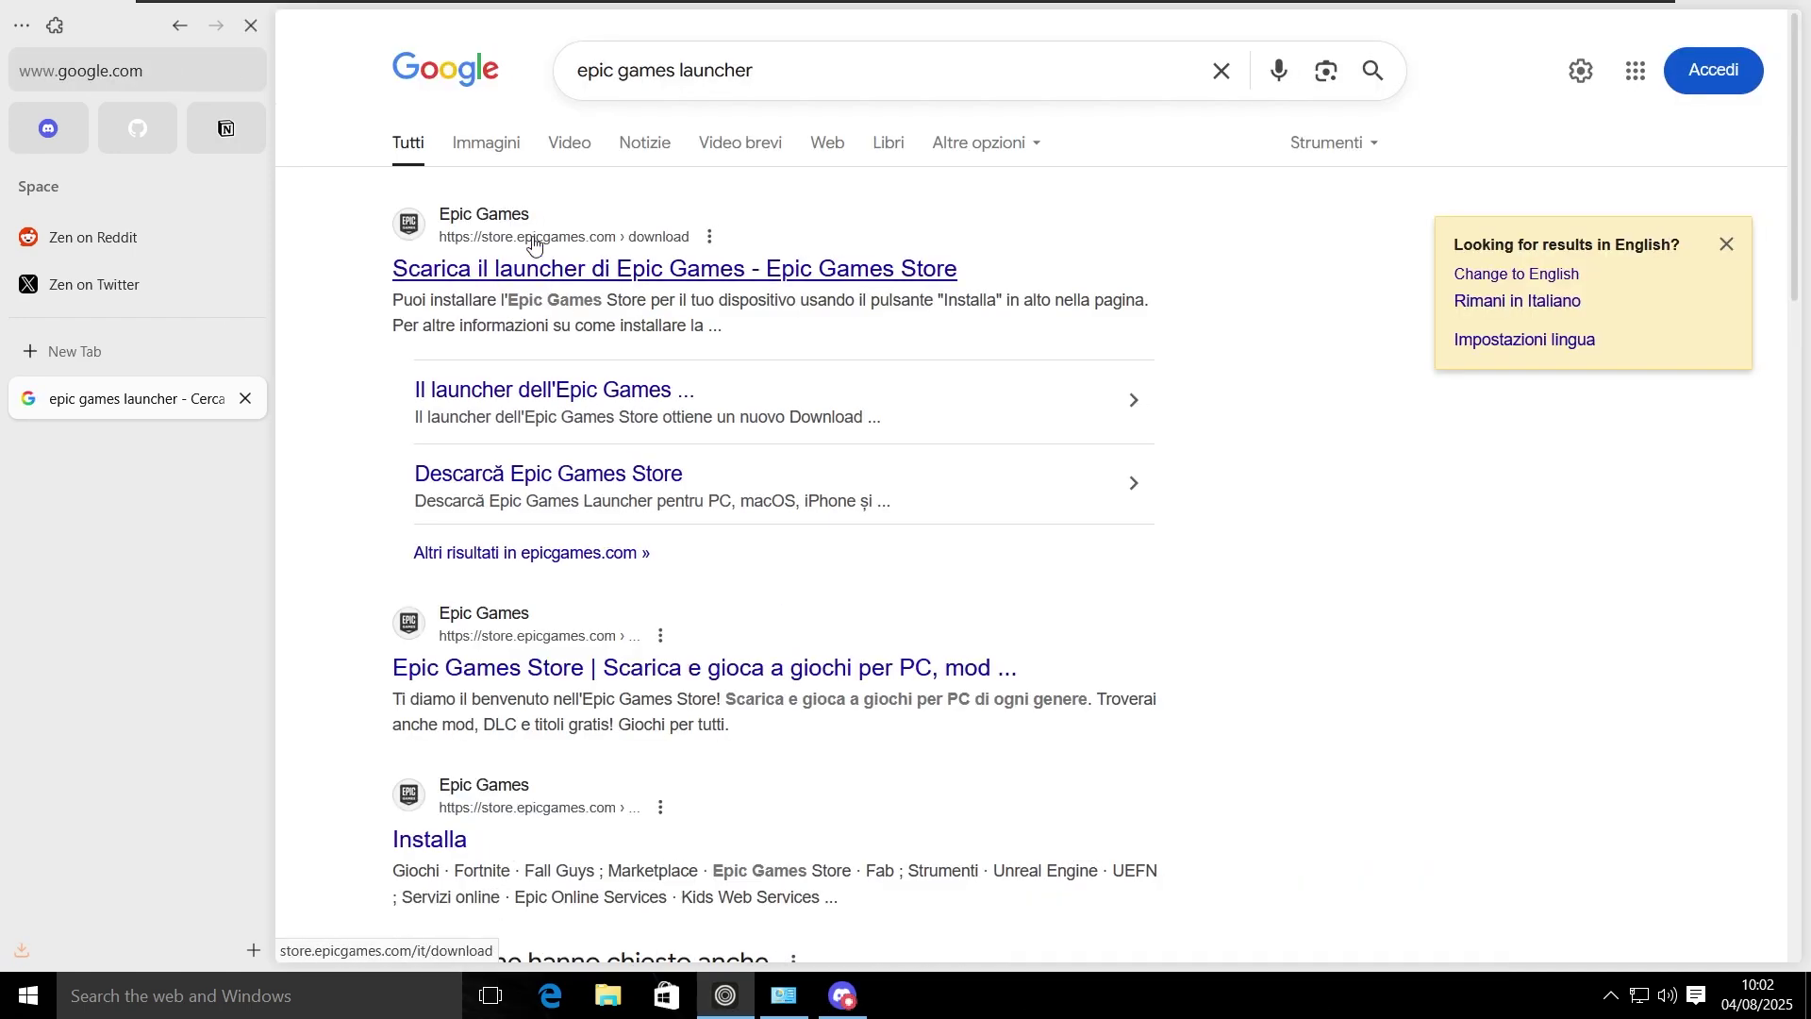
left_click(566, 268)
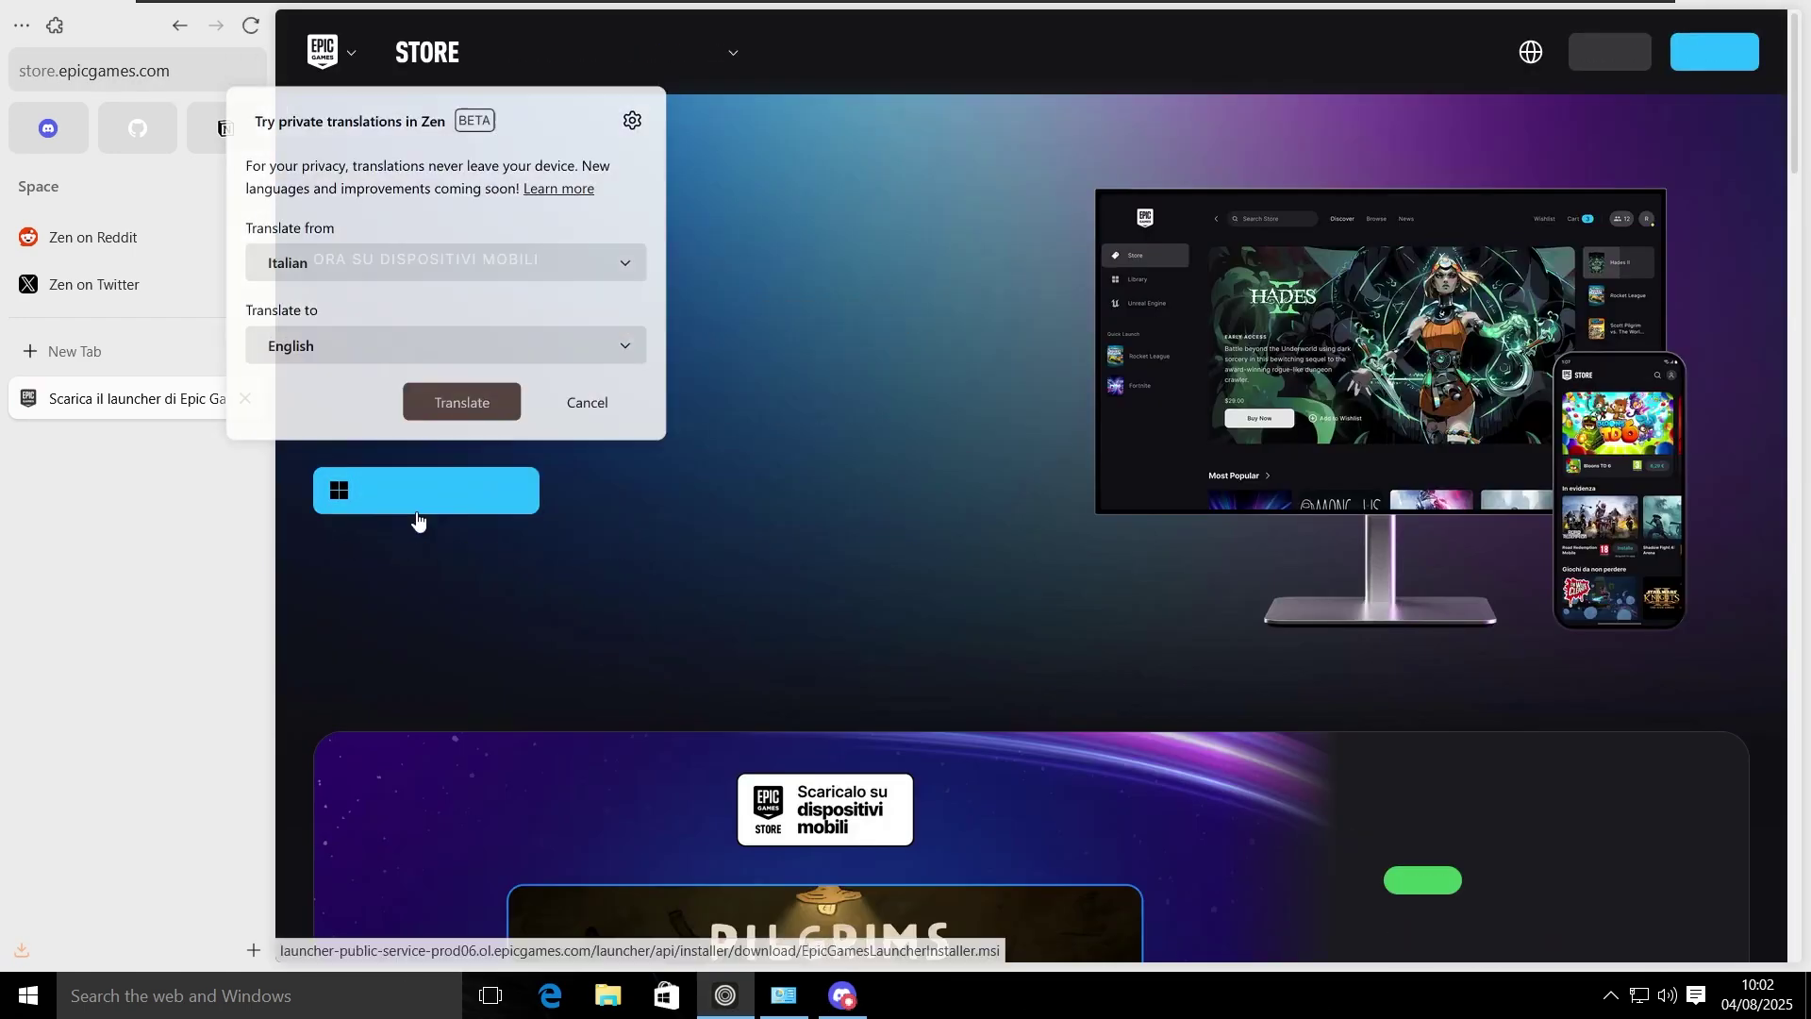
left_click(409, 496)
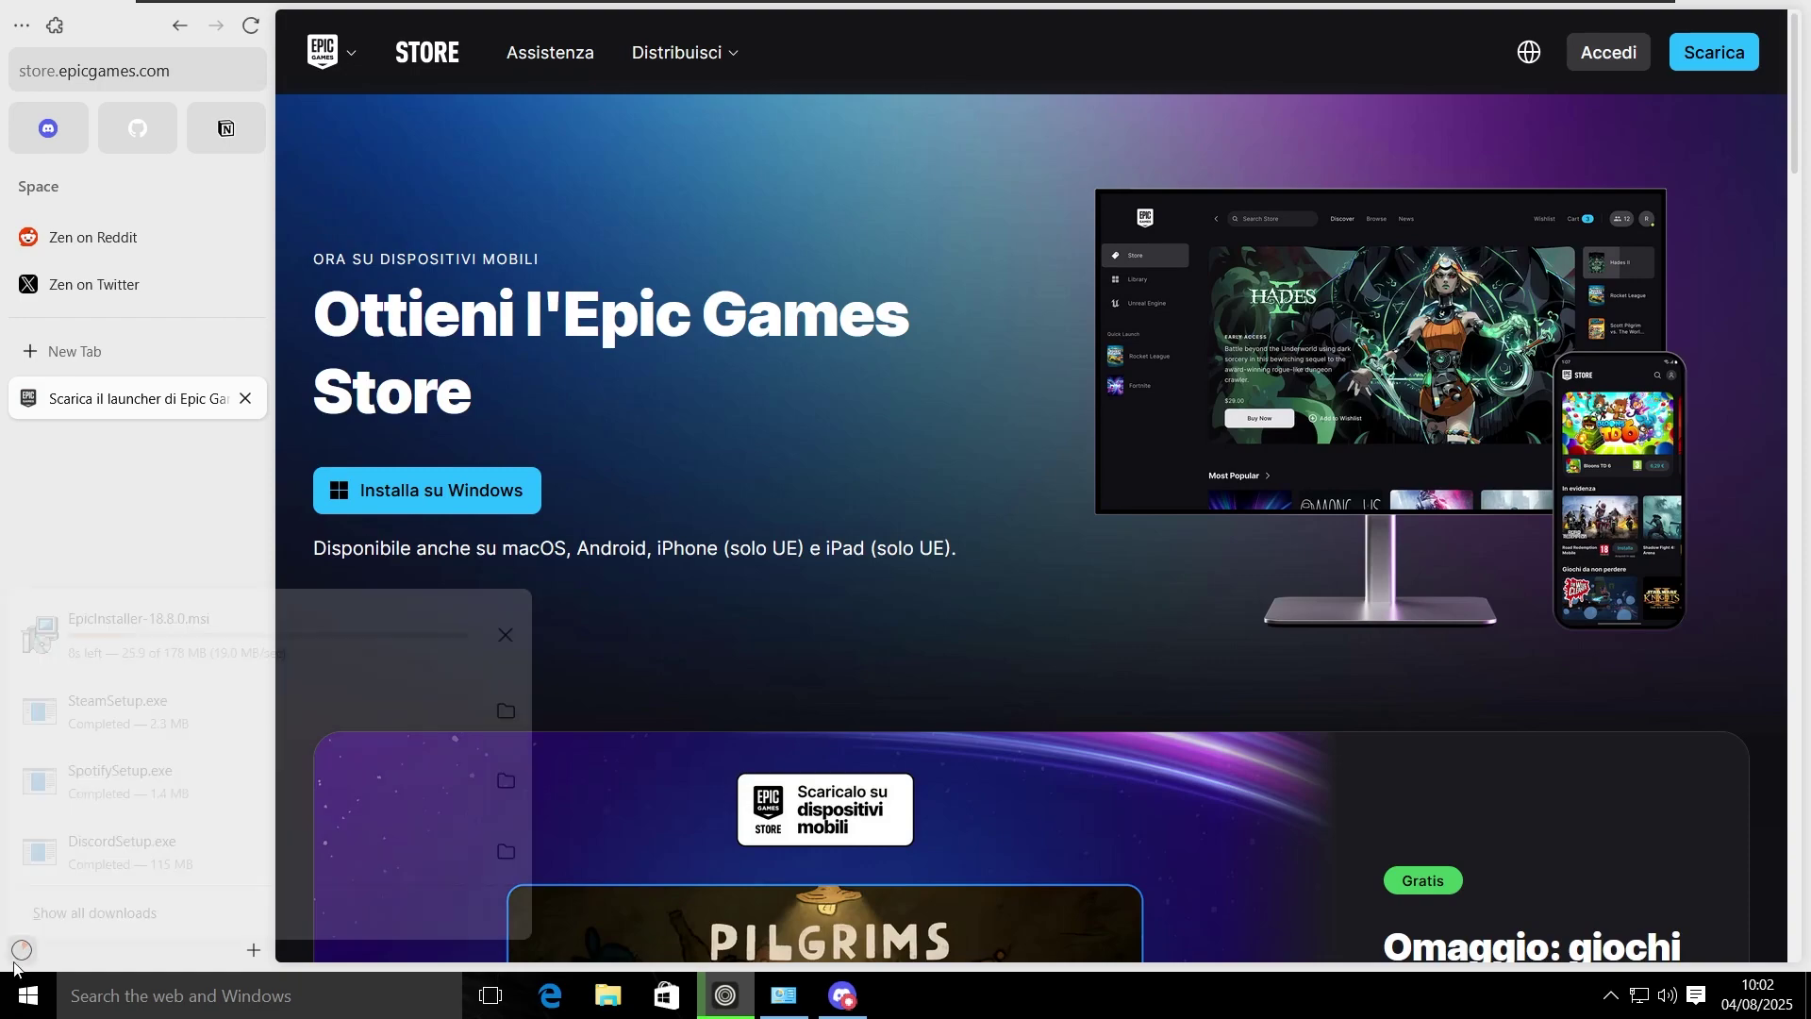
Step: Run the downloaded SteamSetup.exe and complete the Steam setup with Run Steam enabled
left_click(210, 704)
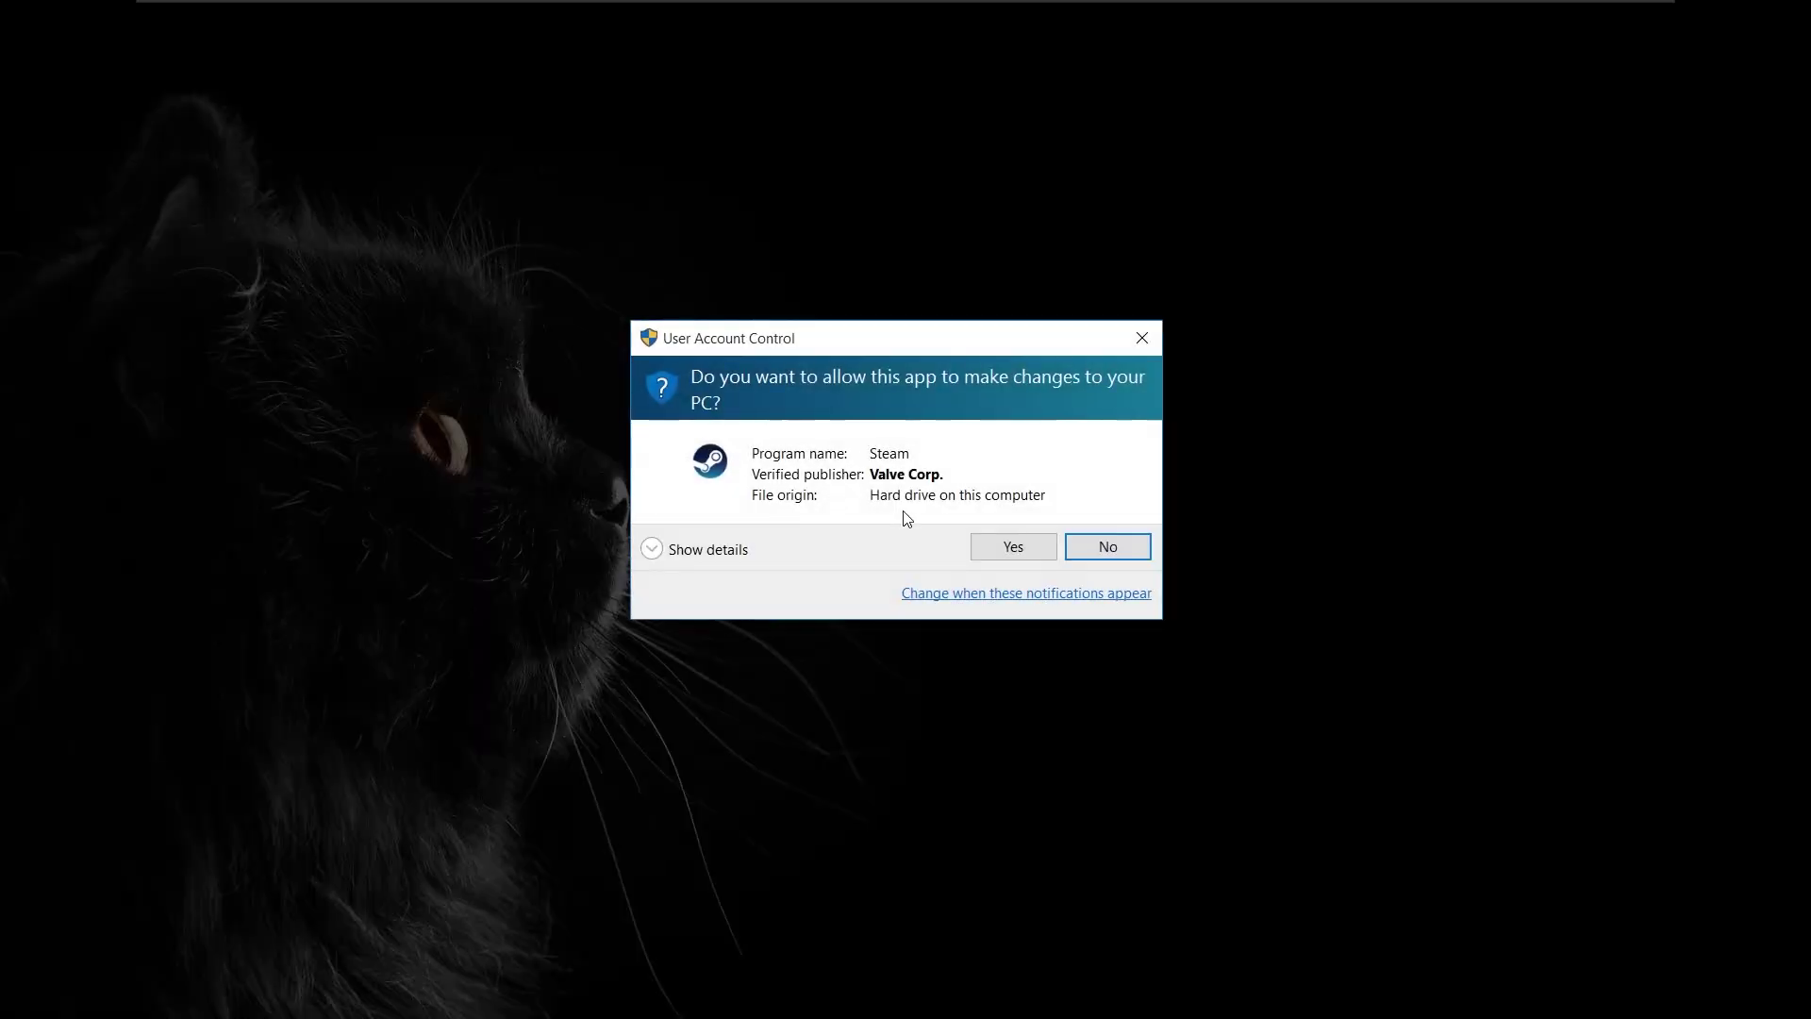
left_click(1013, 546)
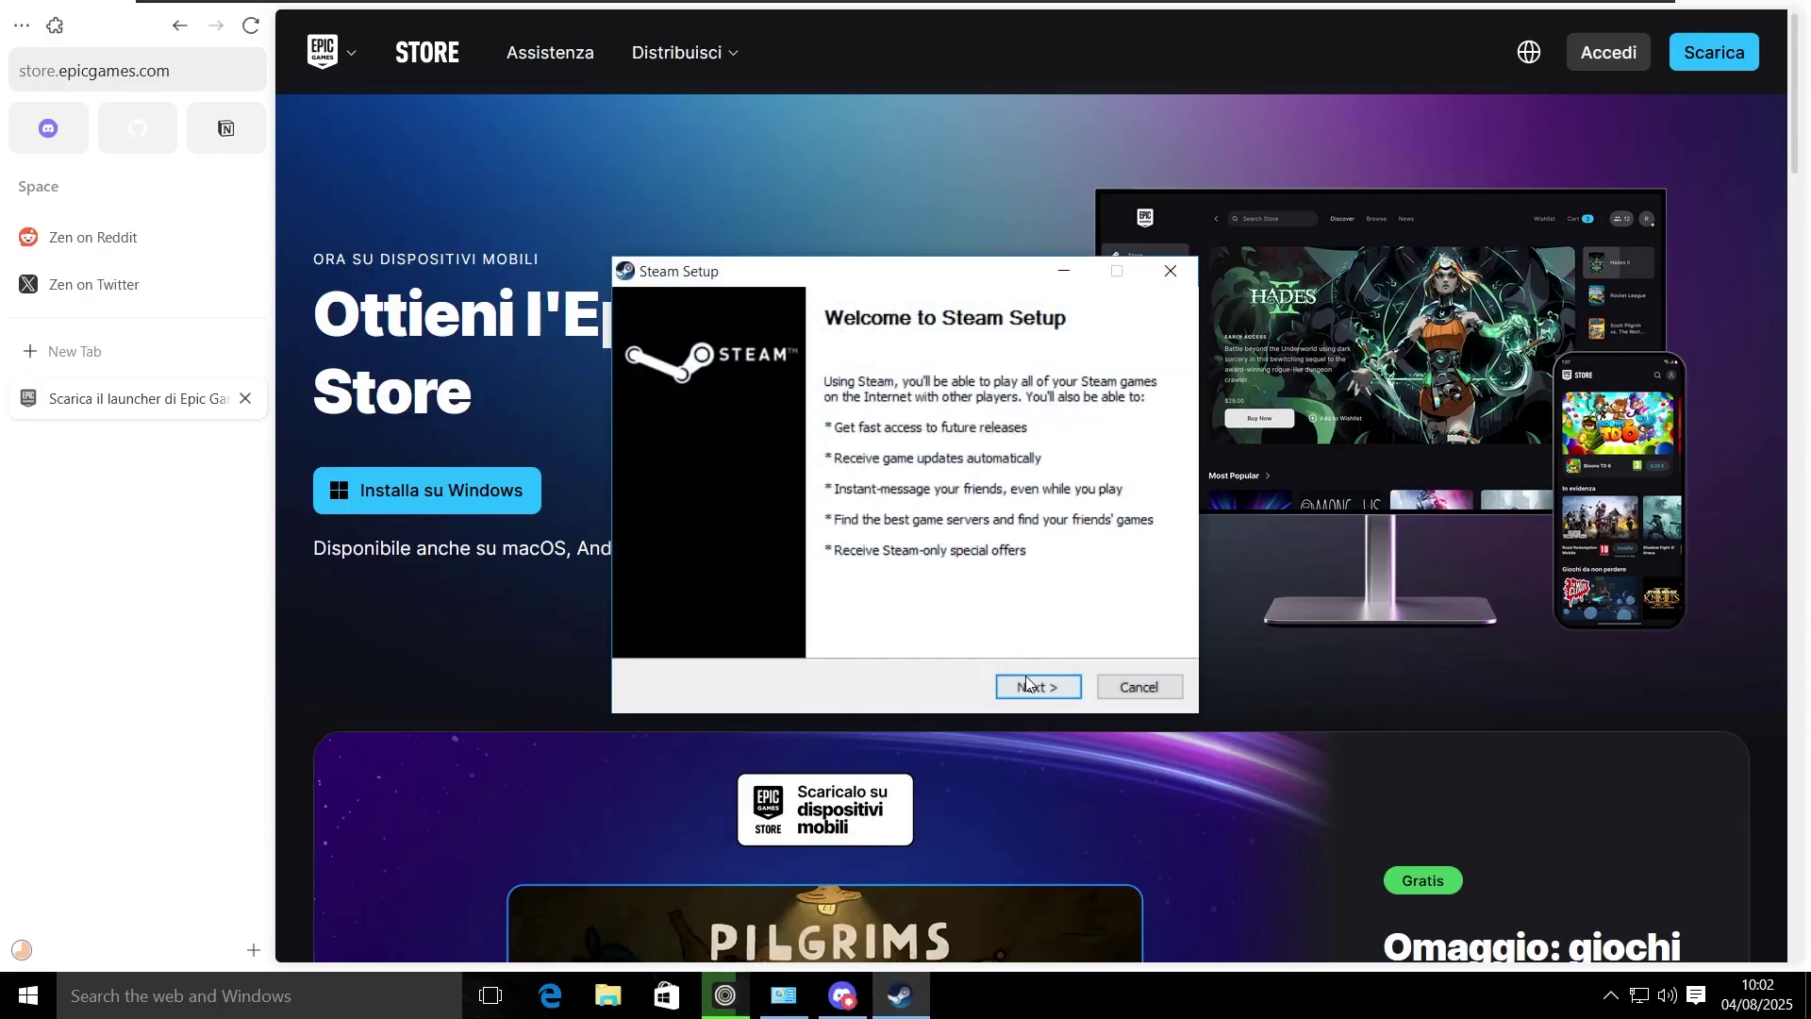
left_click(1056, 682)
left_click(1056, 682)
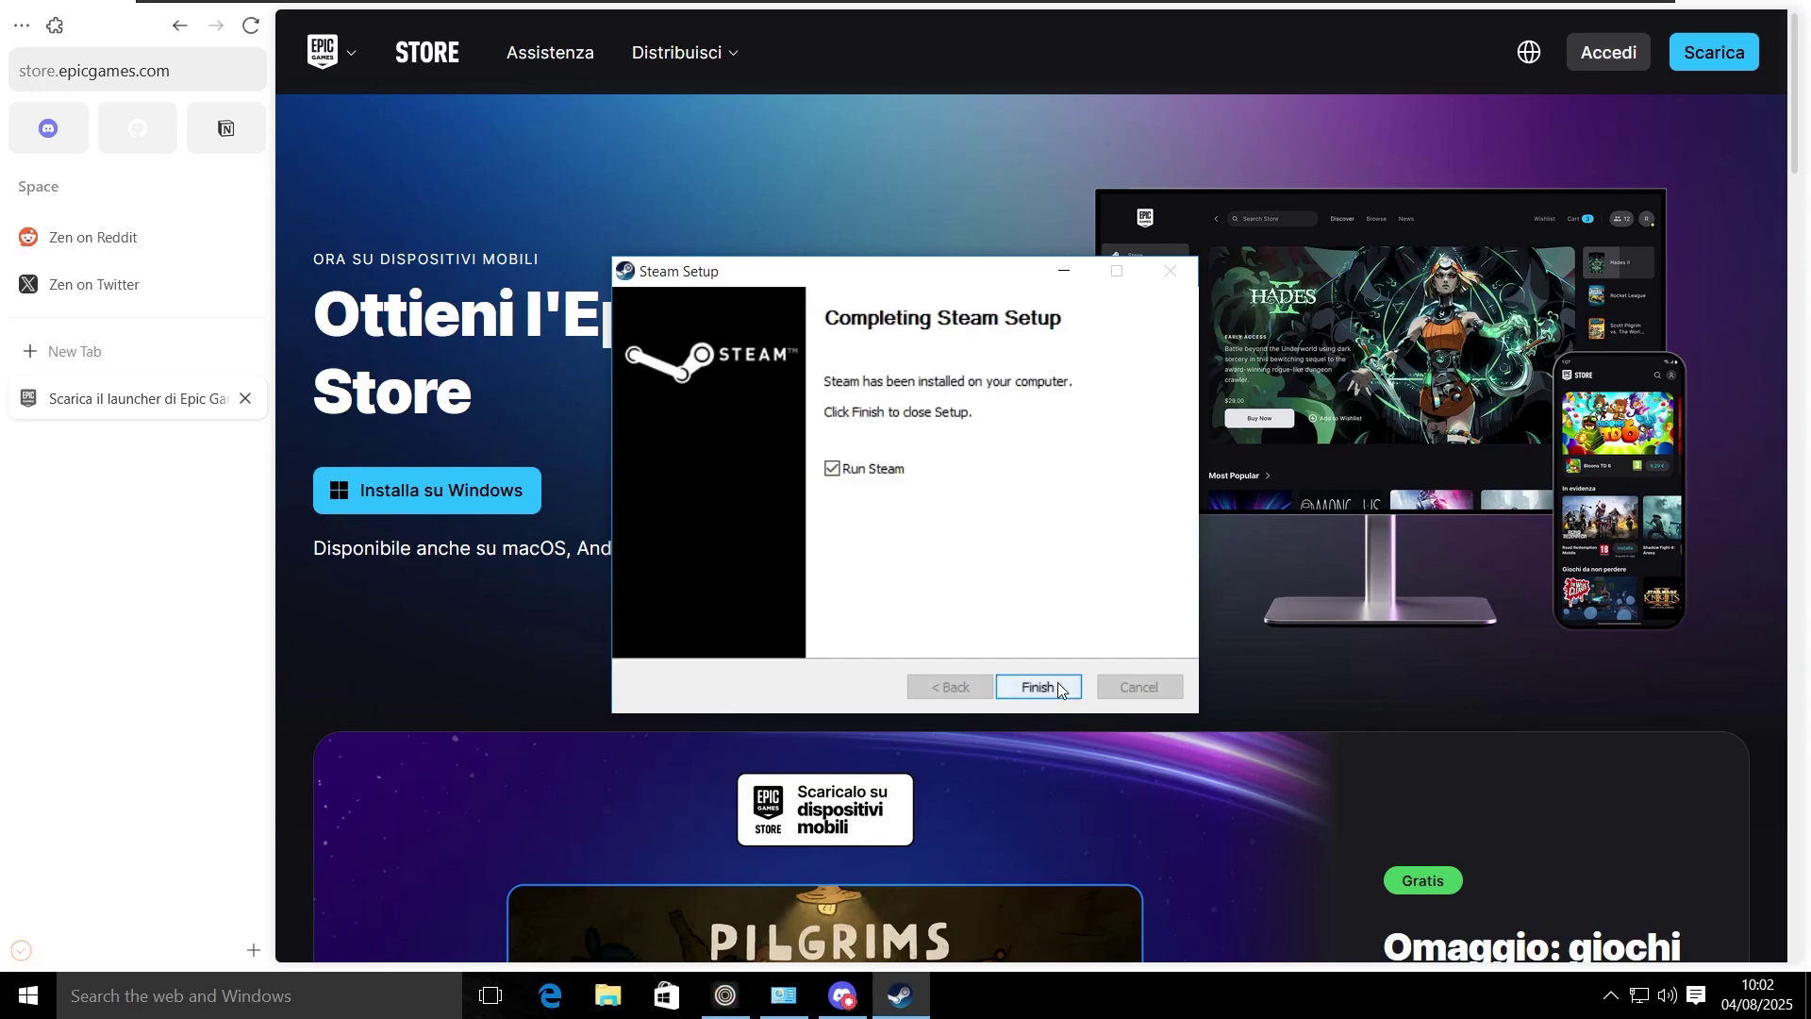
left_click(1056, 682)
Step: Show the desktop and bring up the Steam window to check its update progress
key("super+e")
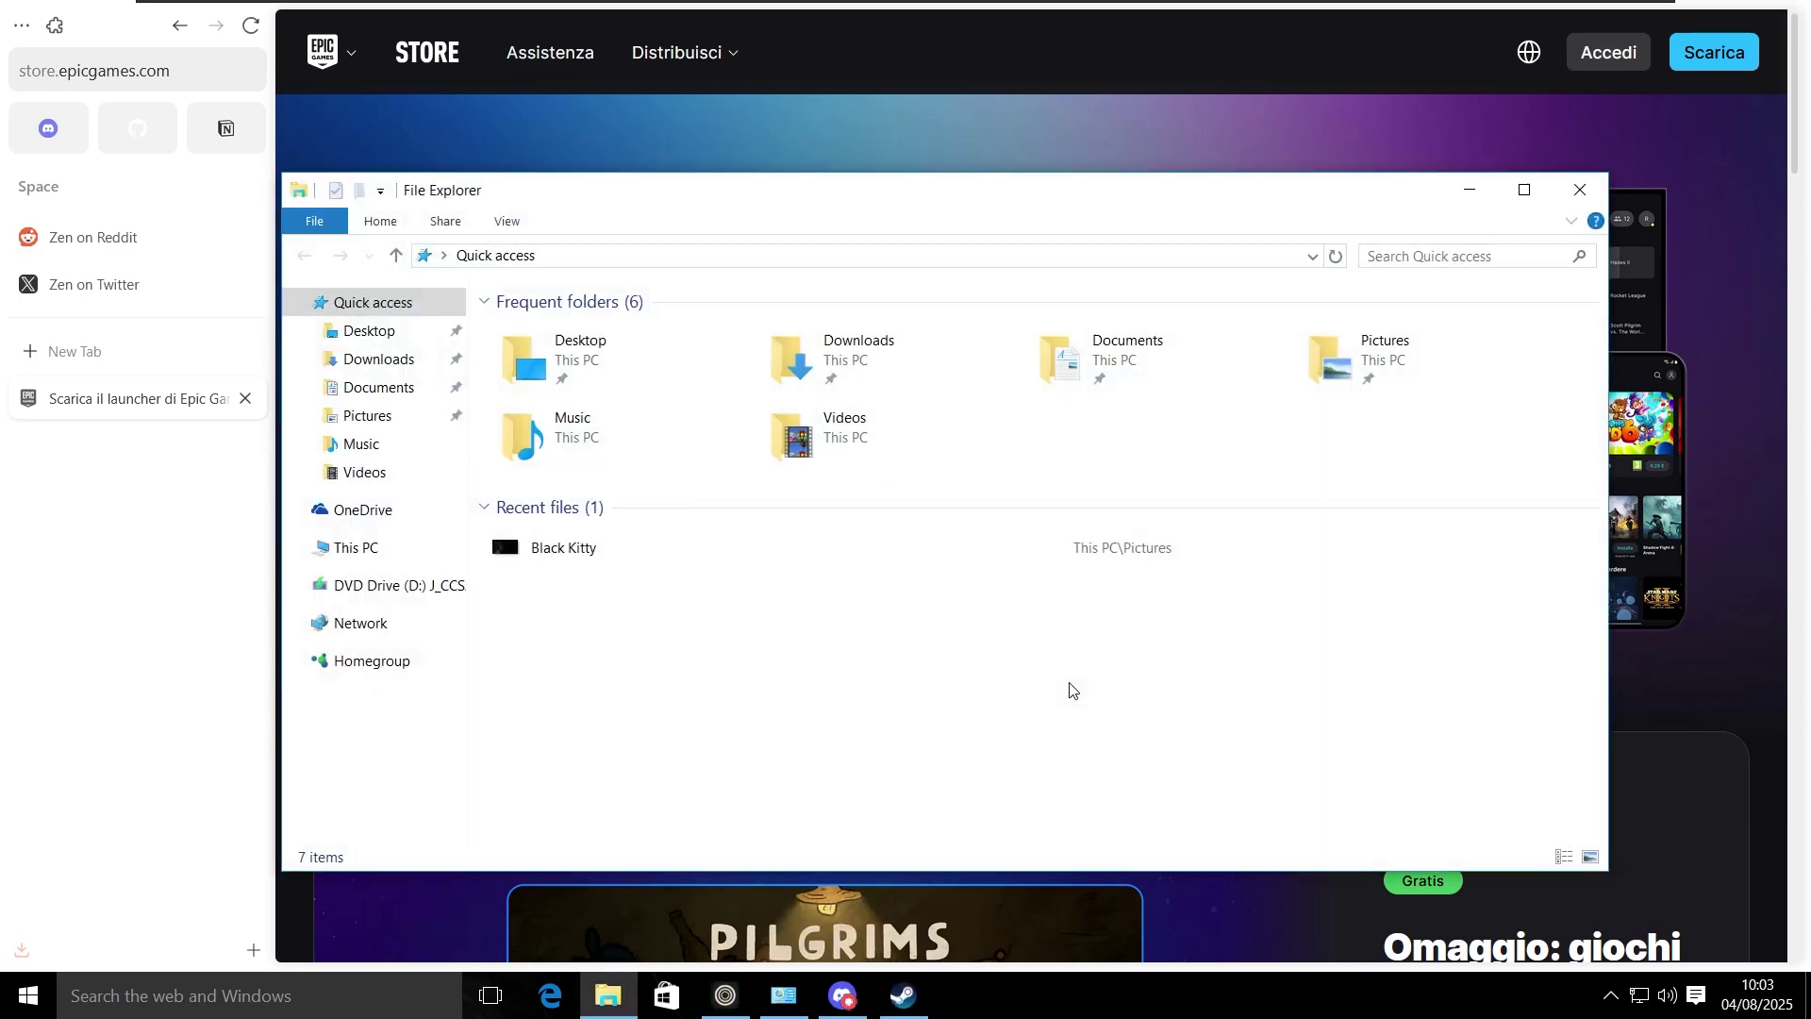
key("alt+F4")
key("super+d")
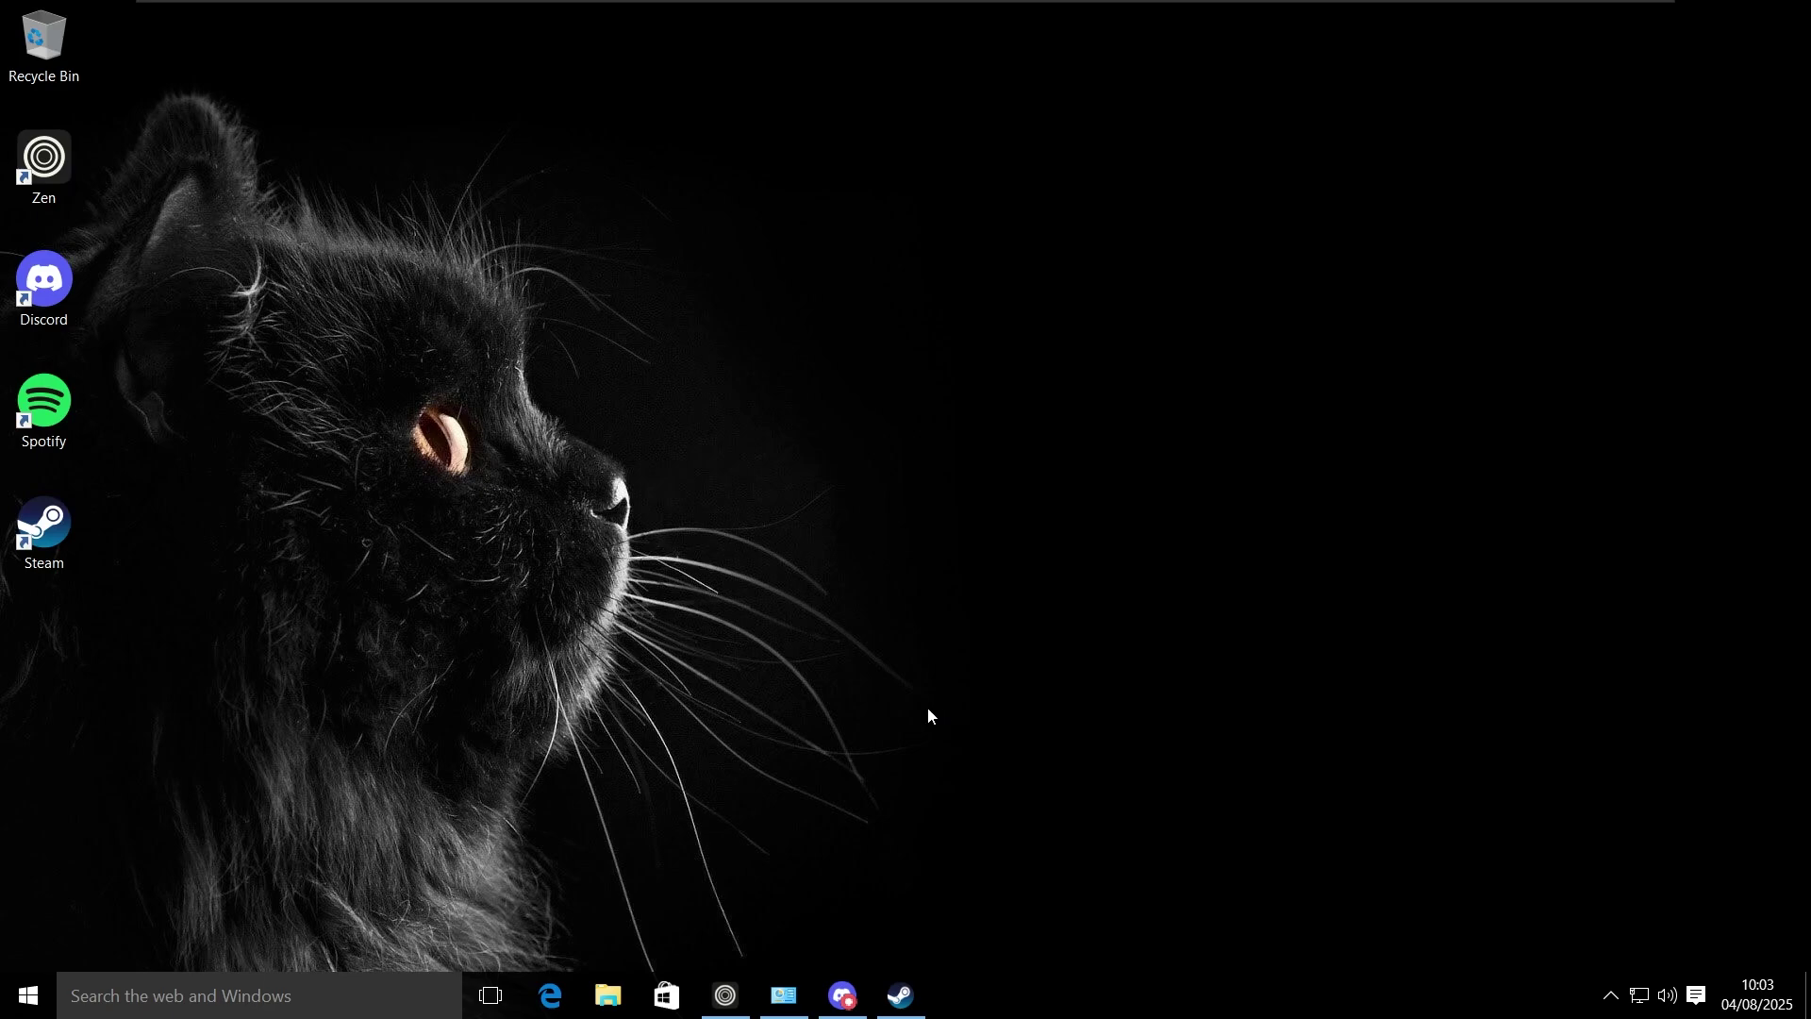
key("super+e")
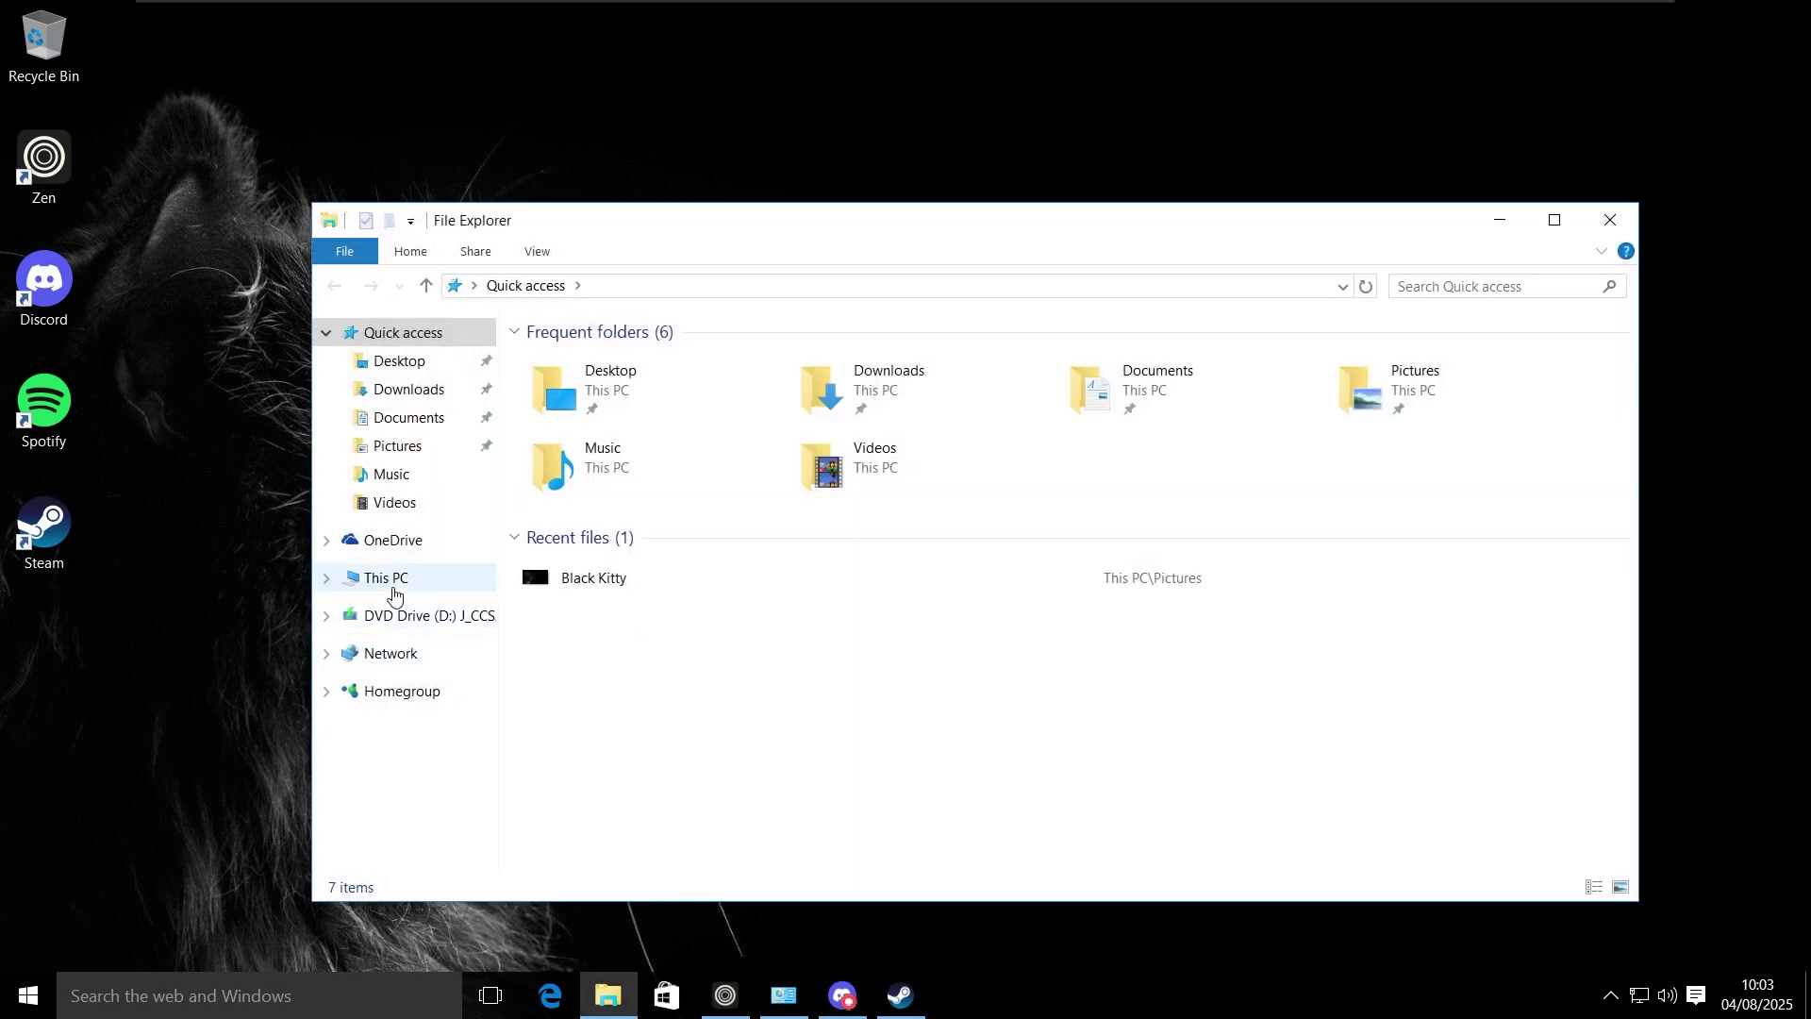
left_click(394, 594)
key("alt+F4")
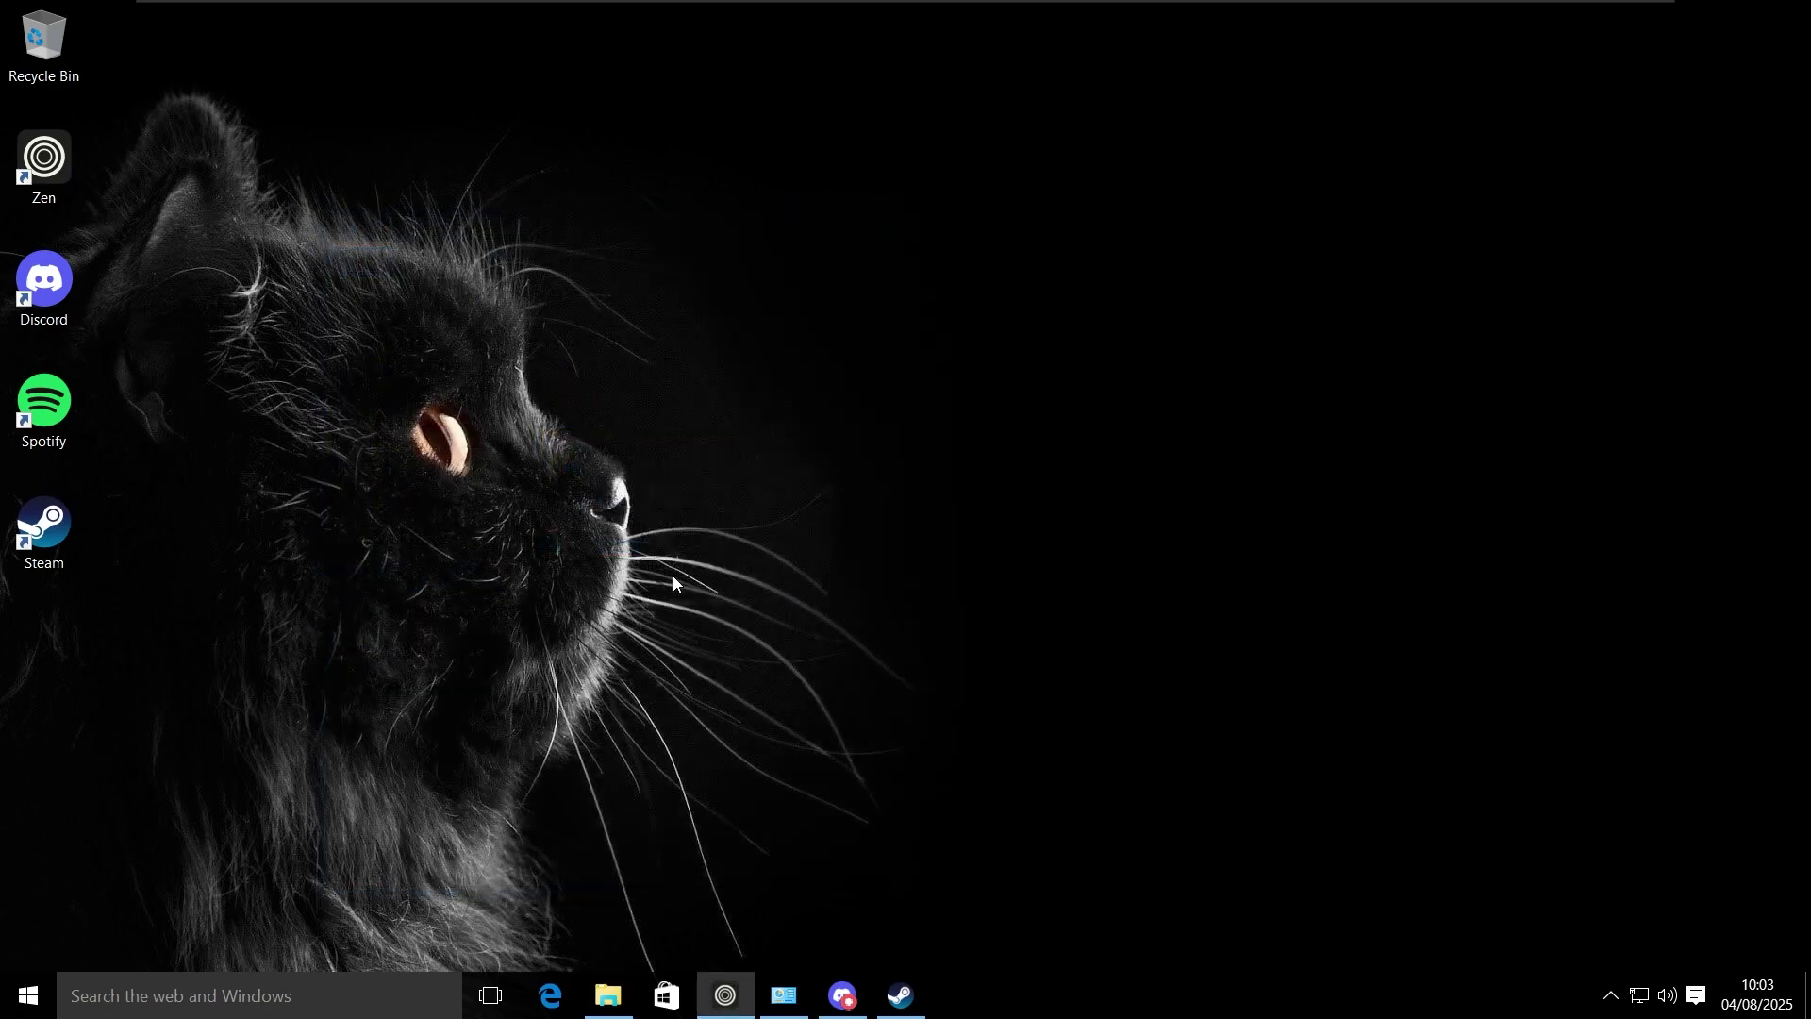
left_click(902, 994)
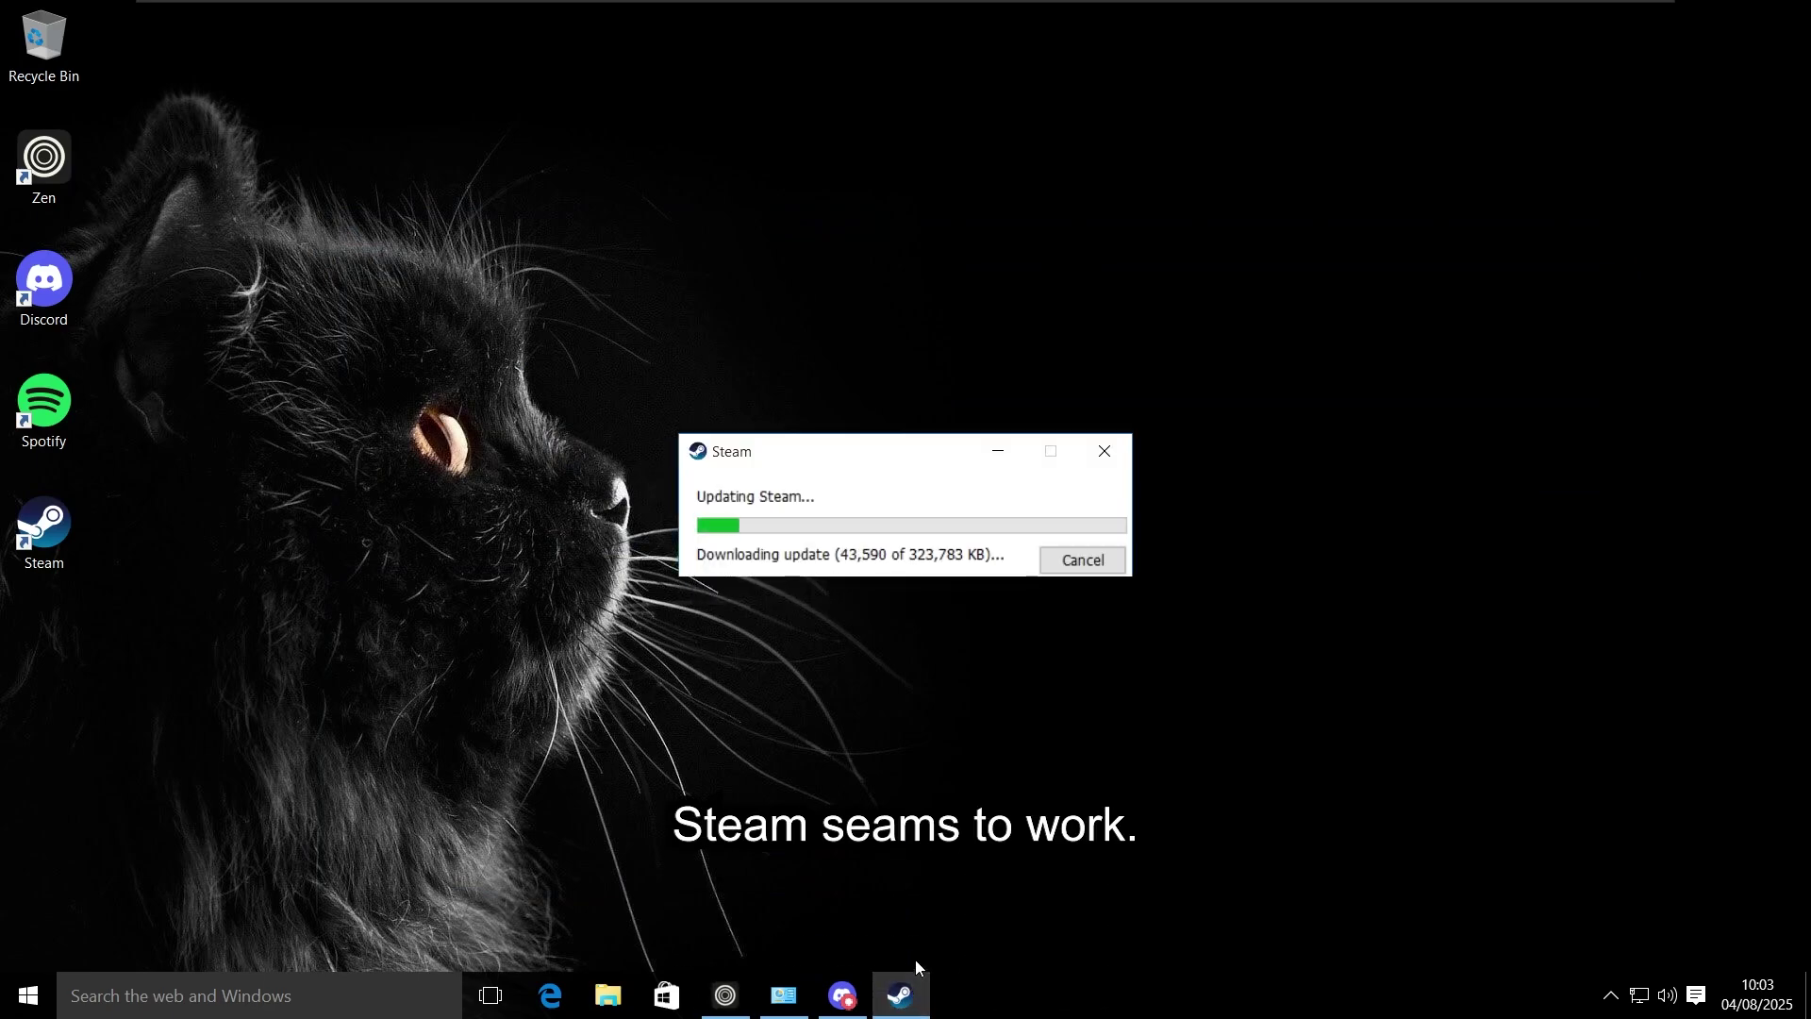
Step: Launch the downloaded EpicInstaller-18.8.0.msi from Zen Browser and accept the executable file warning
left_click(720, 995)
left_click(22, 950)
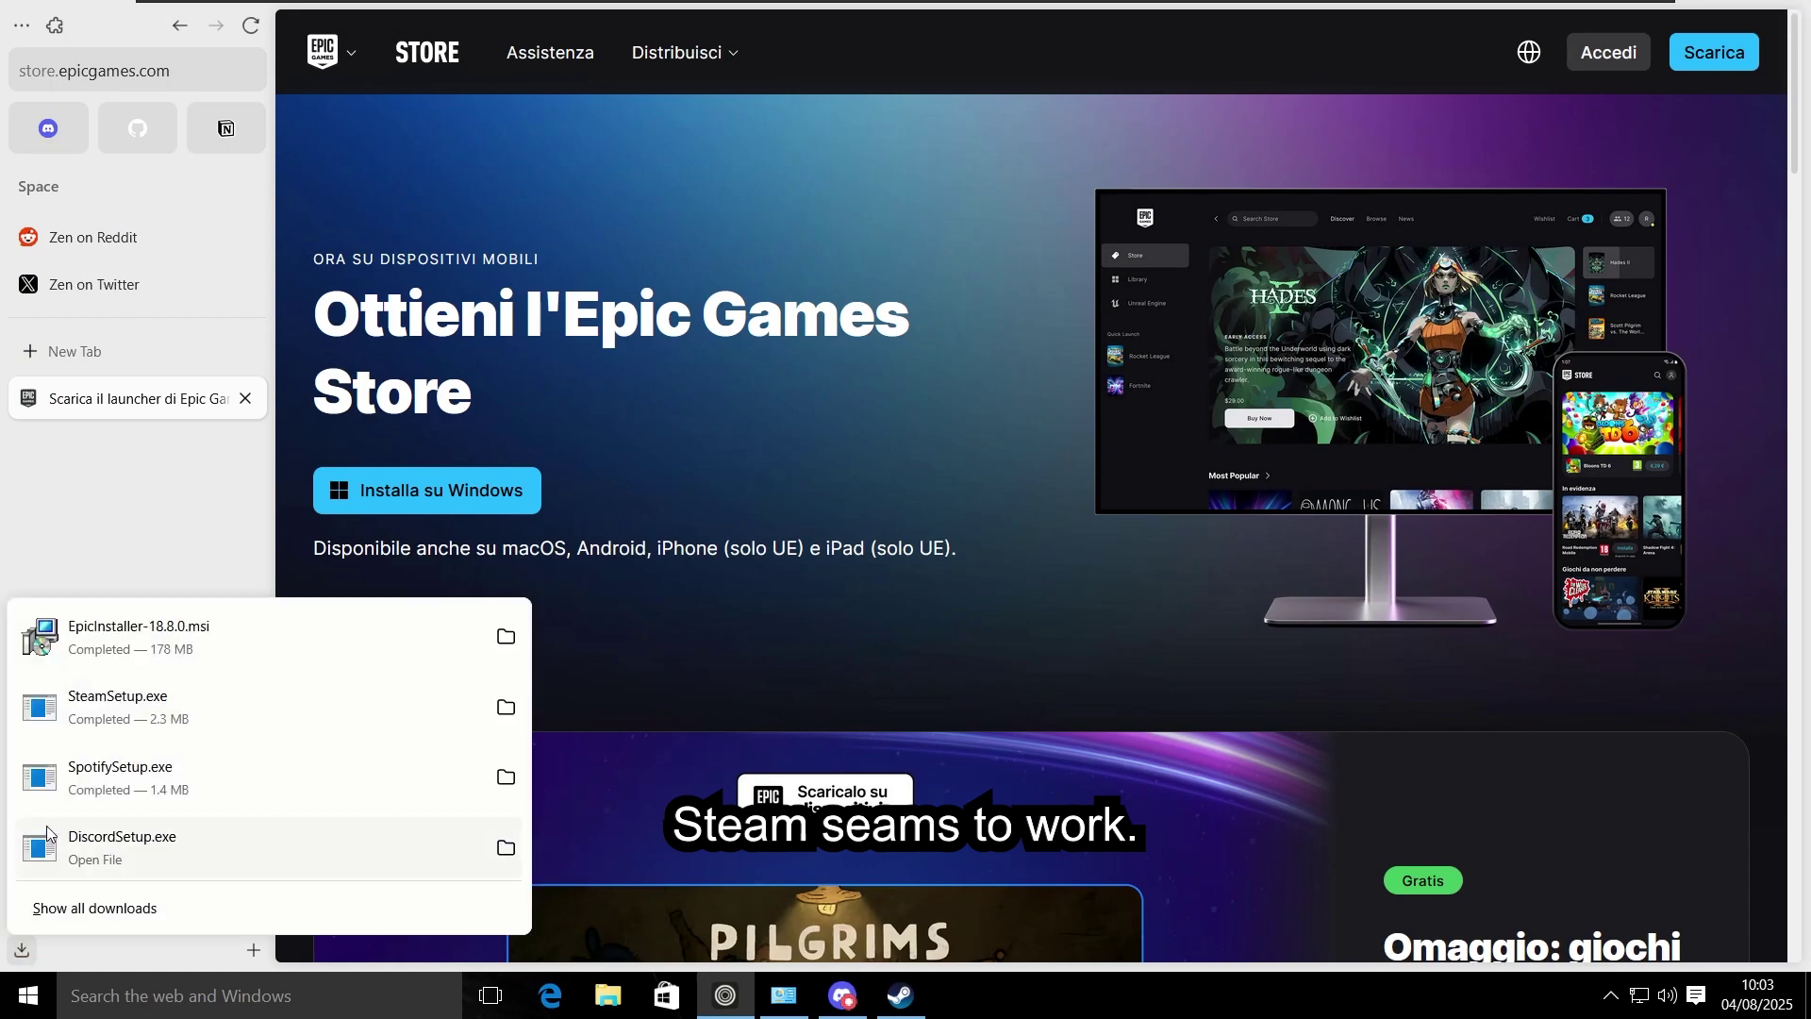
left_click(185, 647)
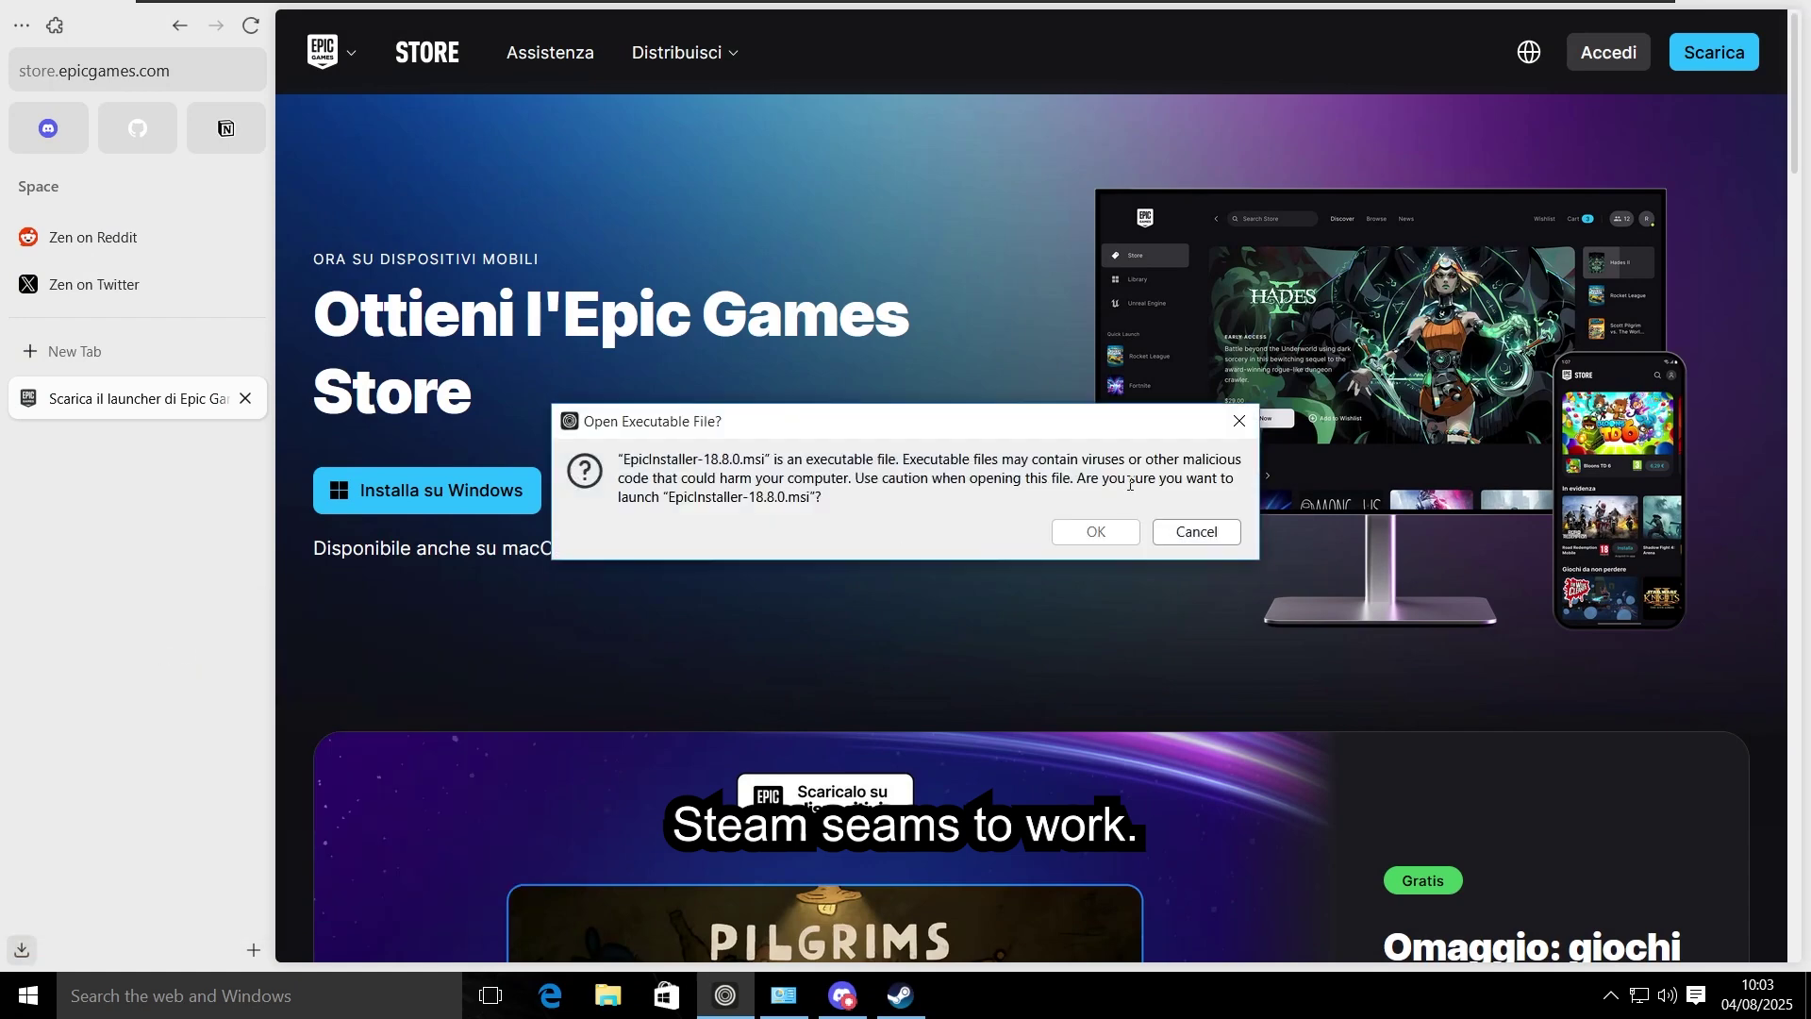
left_click(1095, 531)
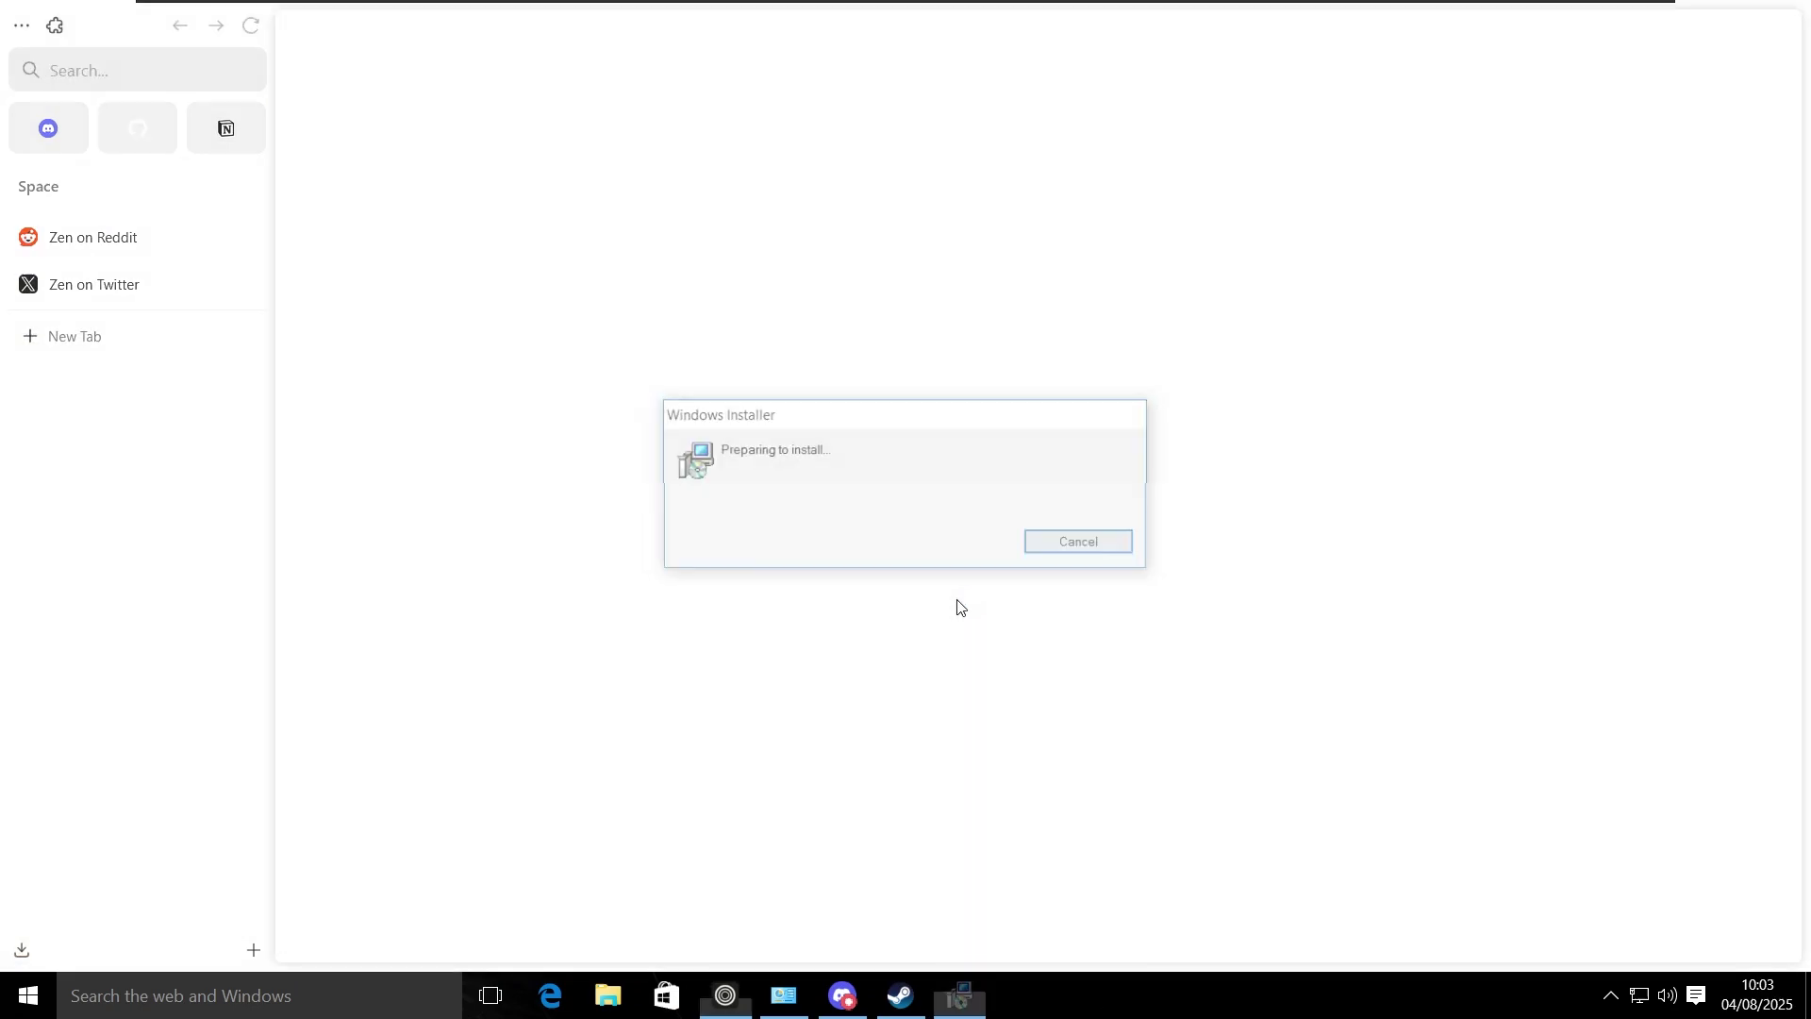
key("super+e")
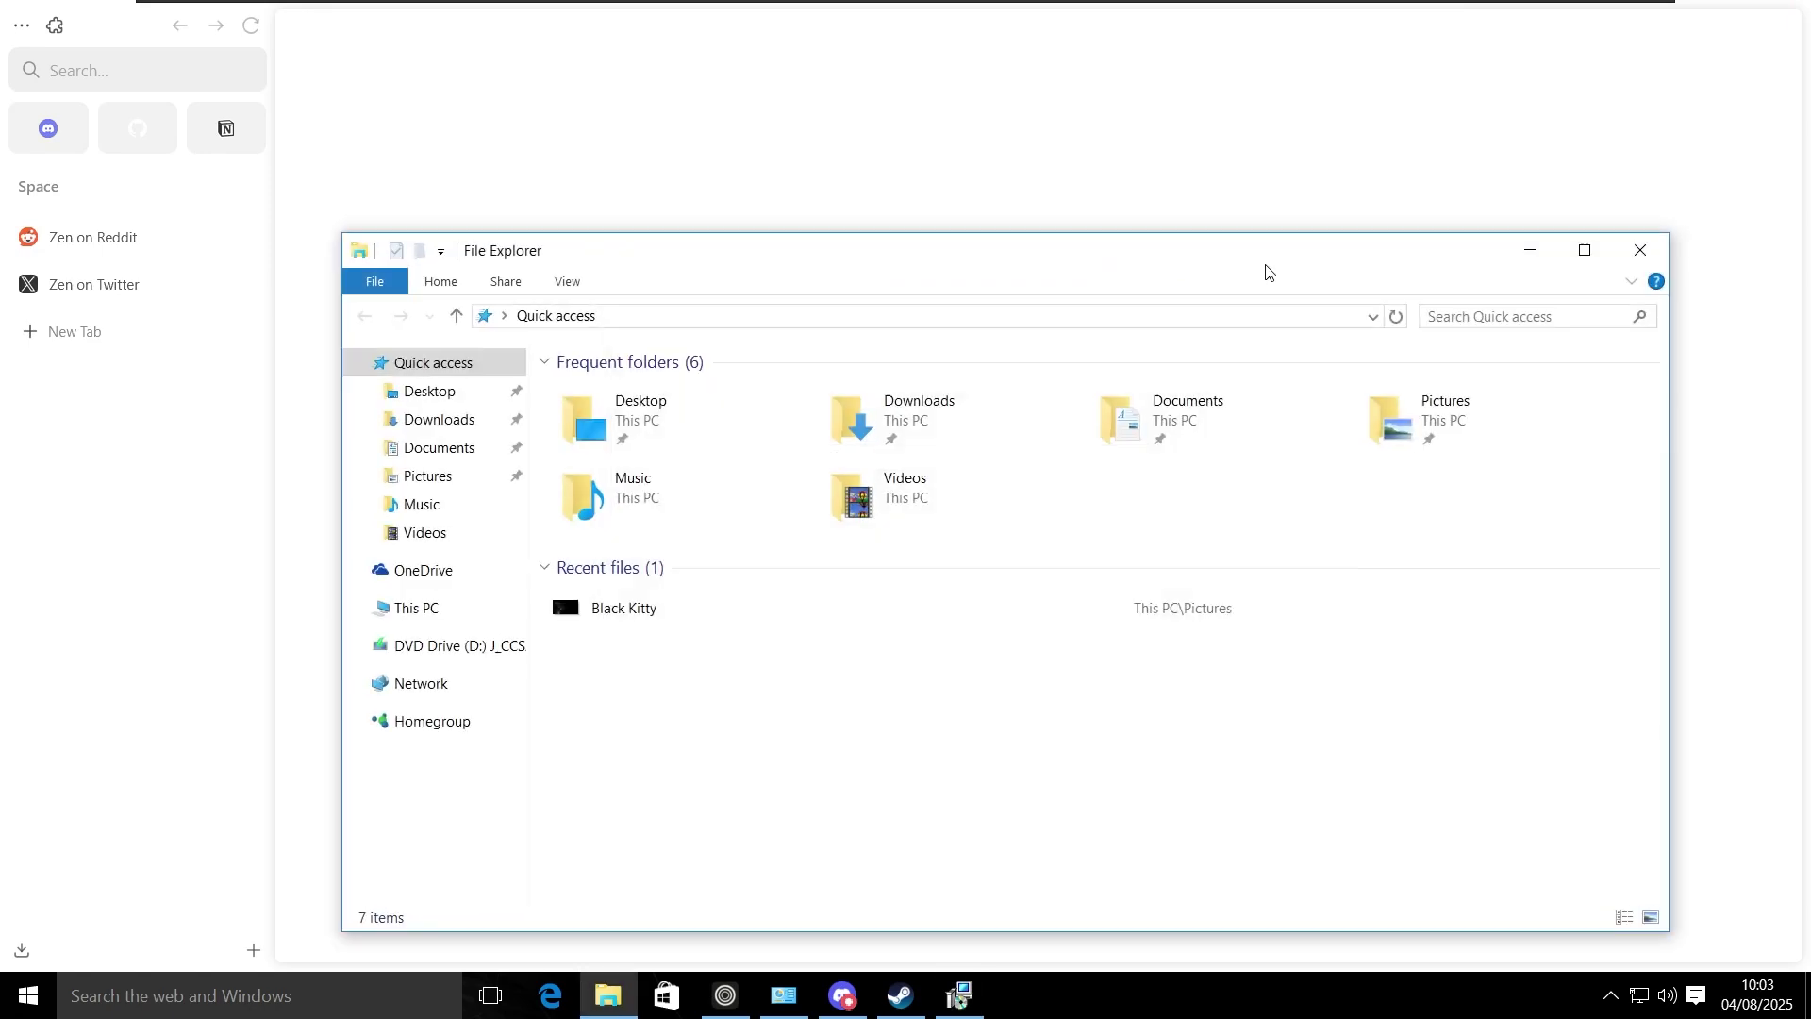
key("super+2")
key("super+3")
key("super+3")
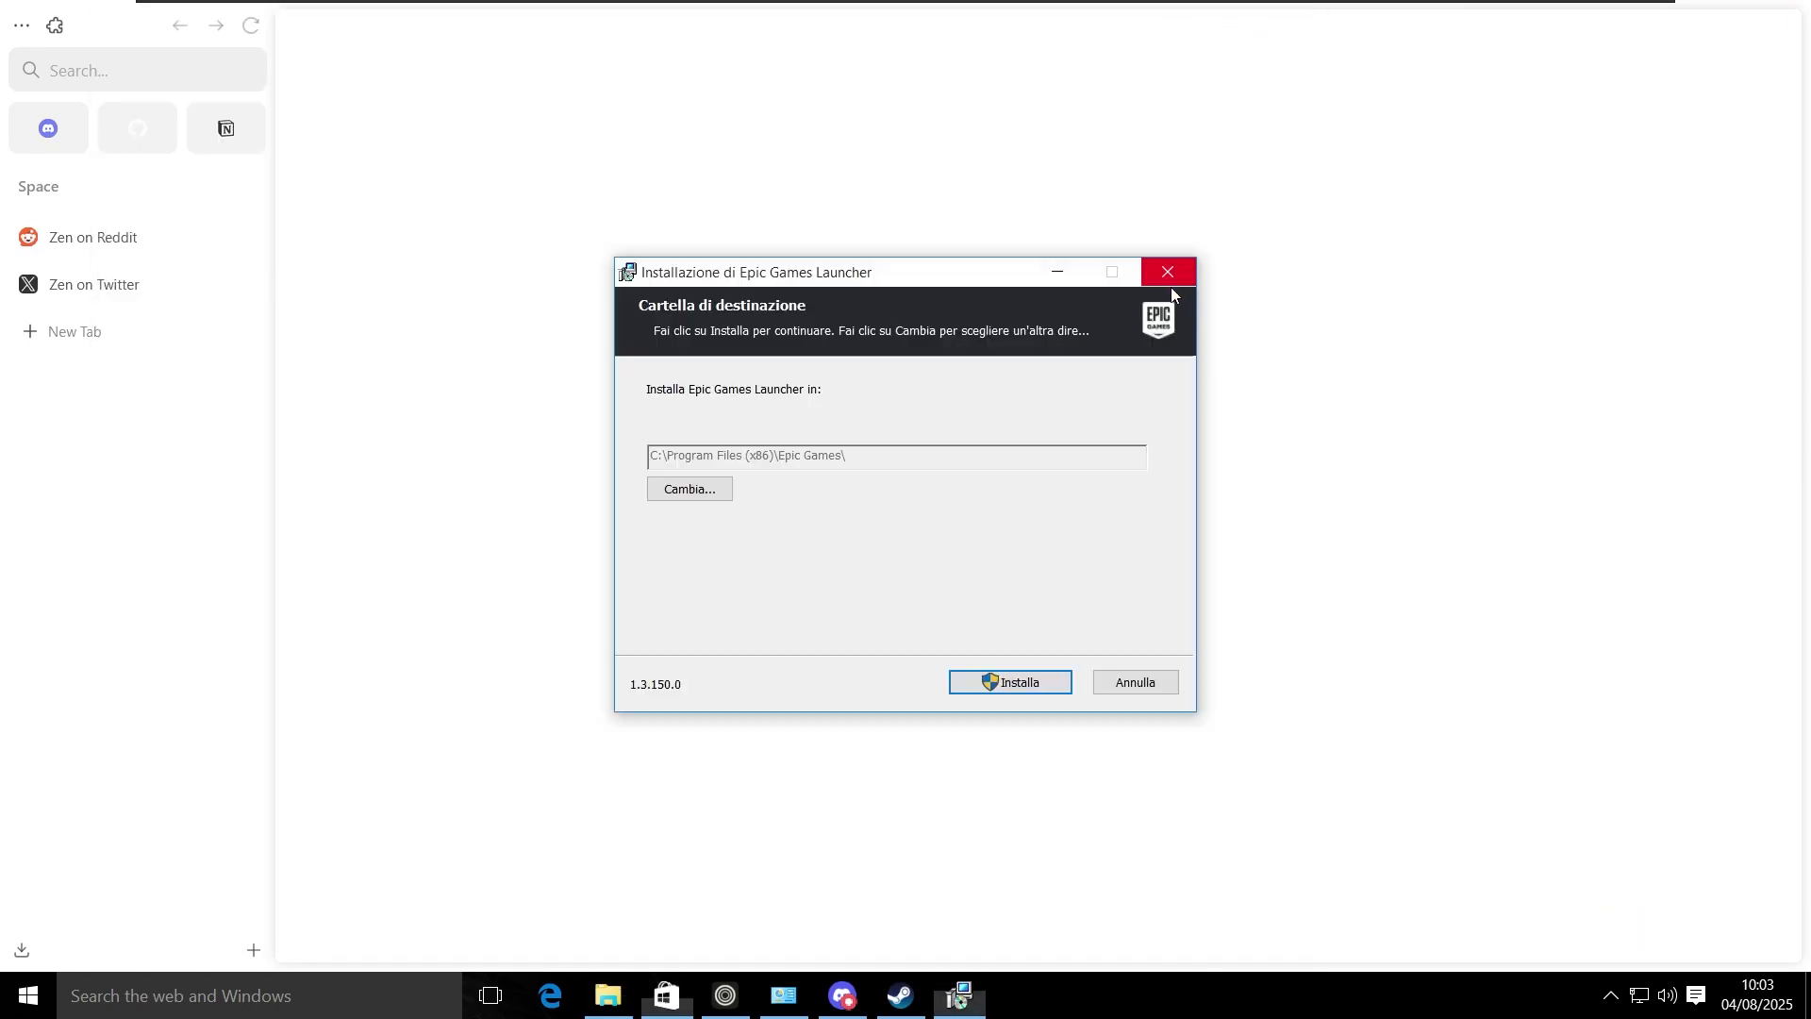
key("super+4")
key("super+4")
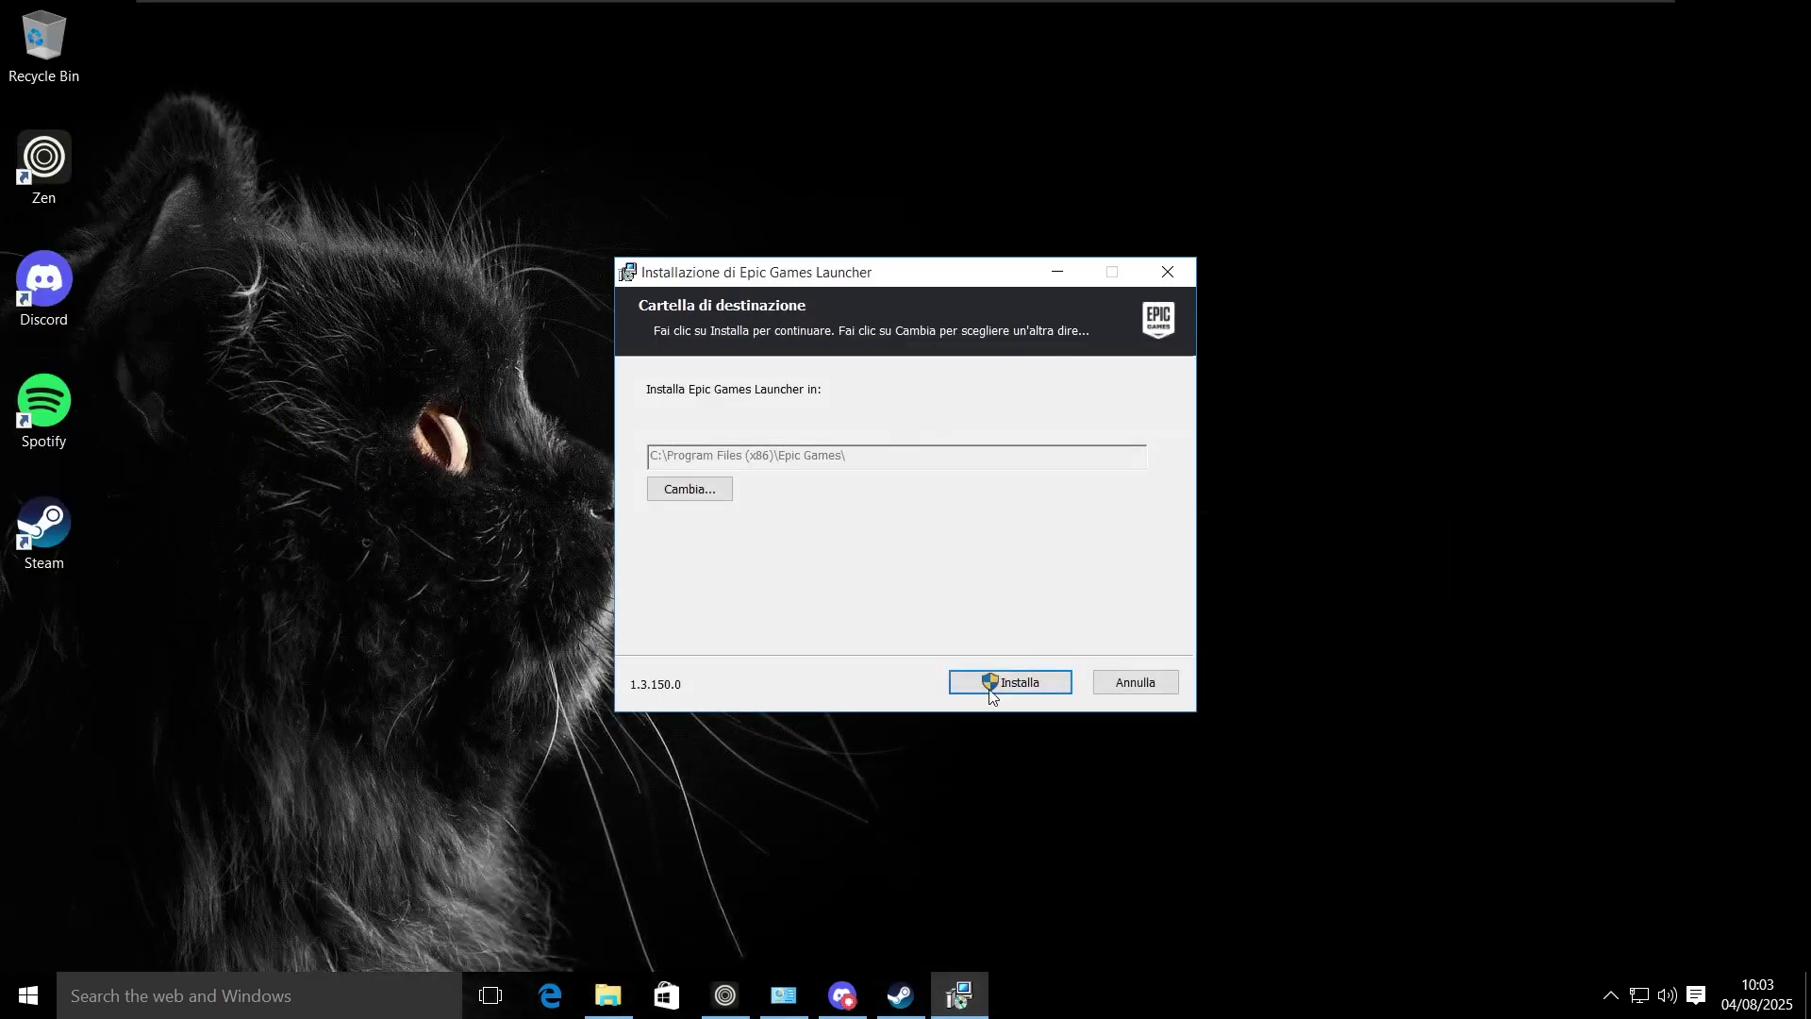
Step: Install Epic Games Launcher in C:\Program Files (x86)\Epic Games\ and approve the elevation request
left_click(1009, 675)
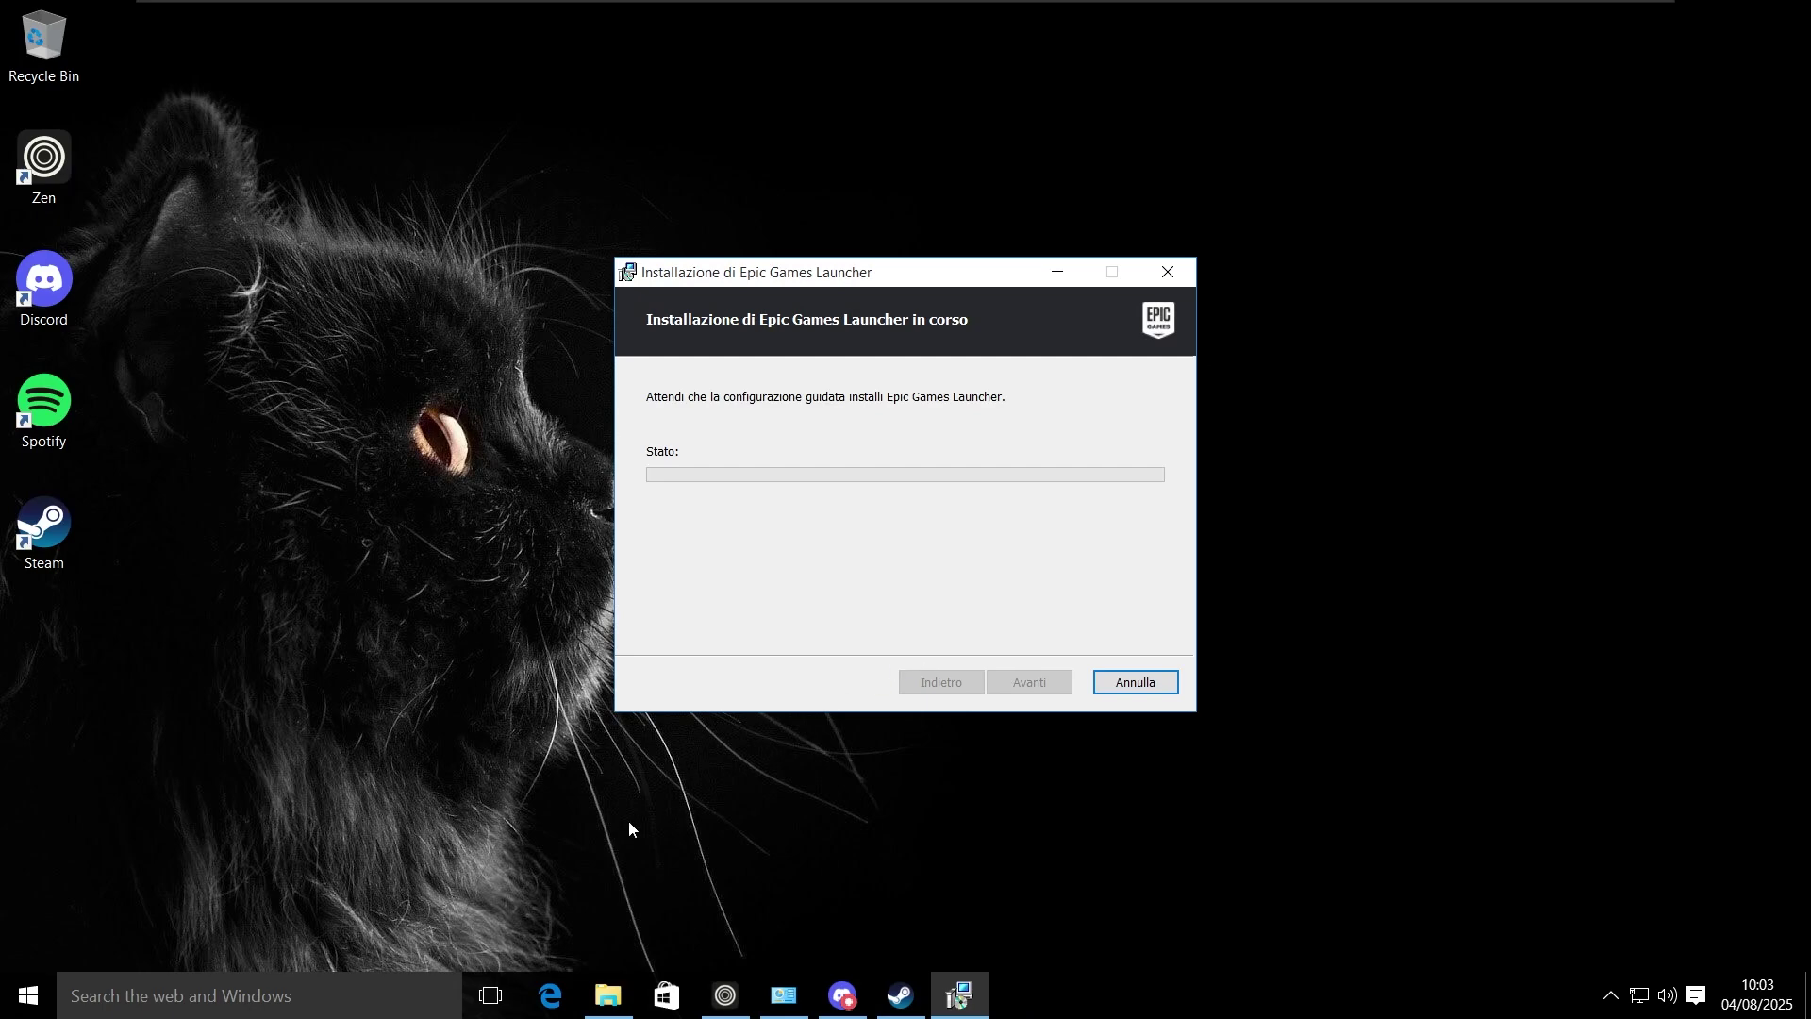
left_click(1012, 545)
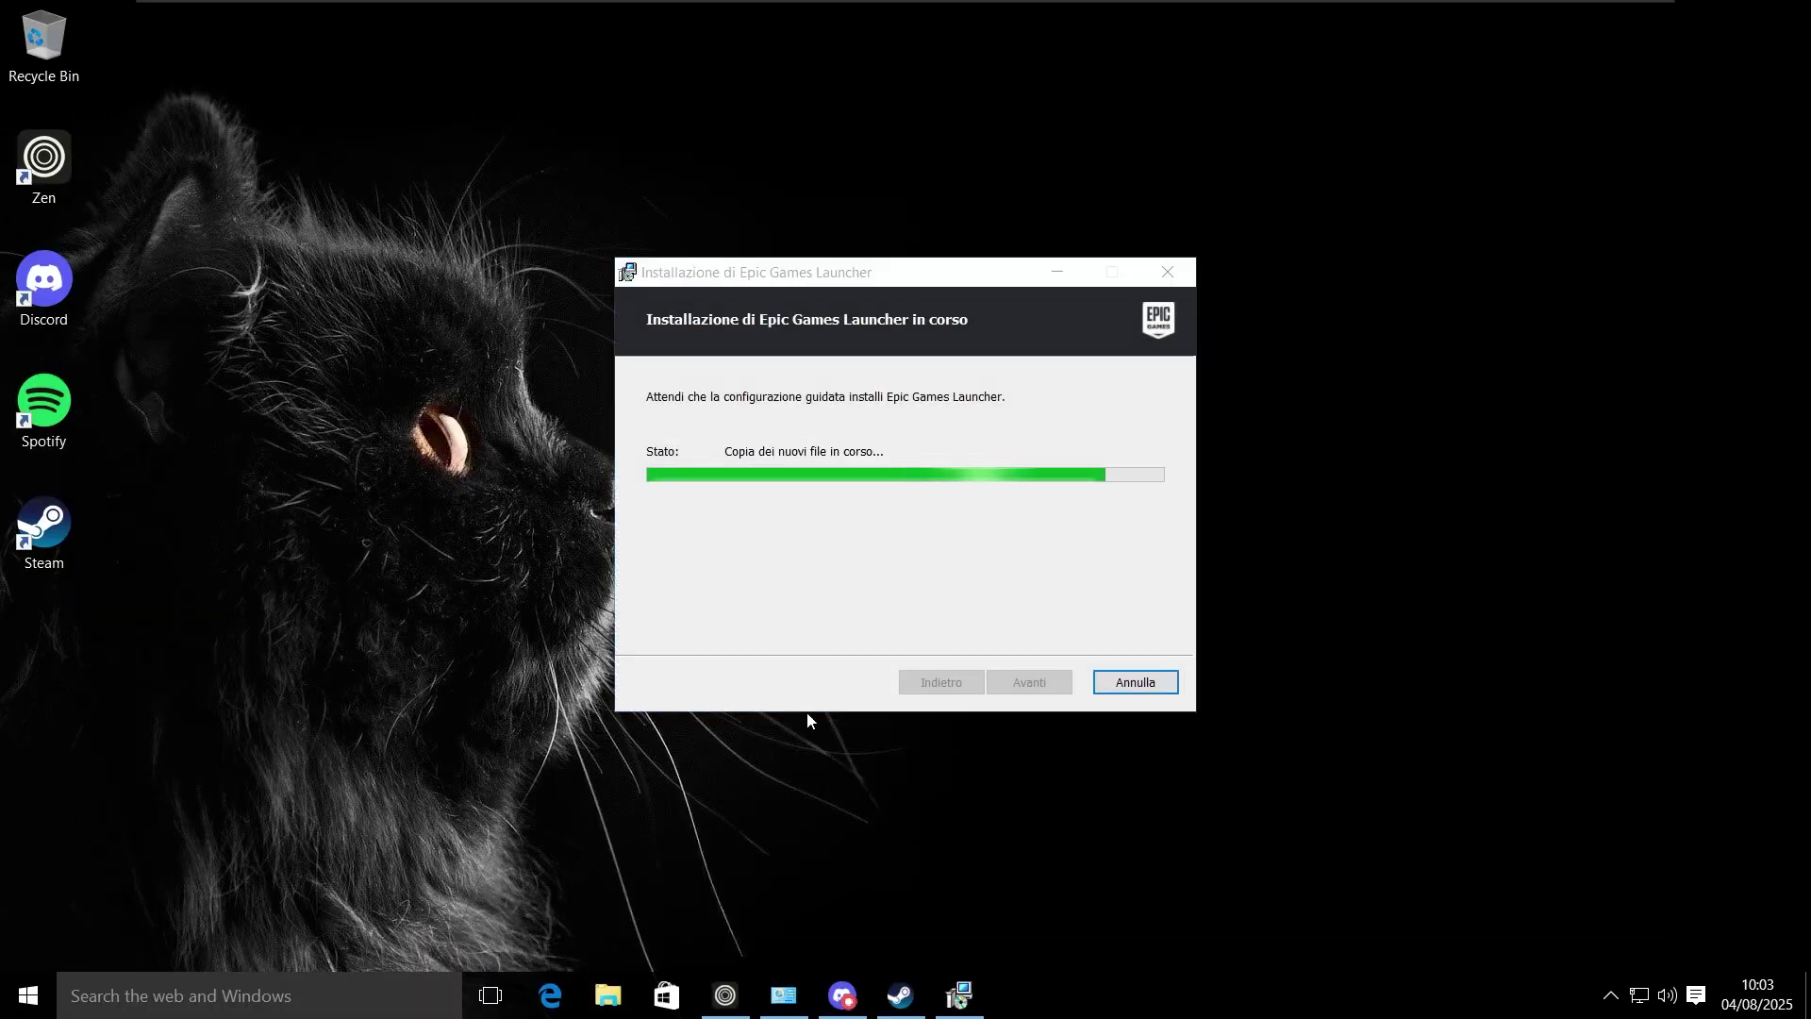
left_click(841, 635)
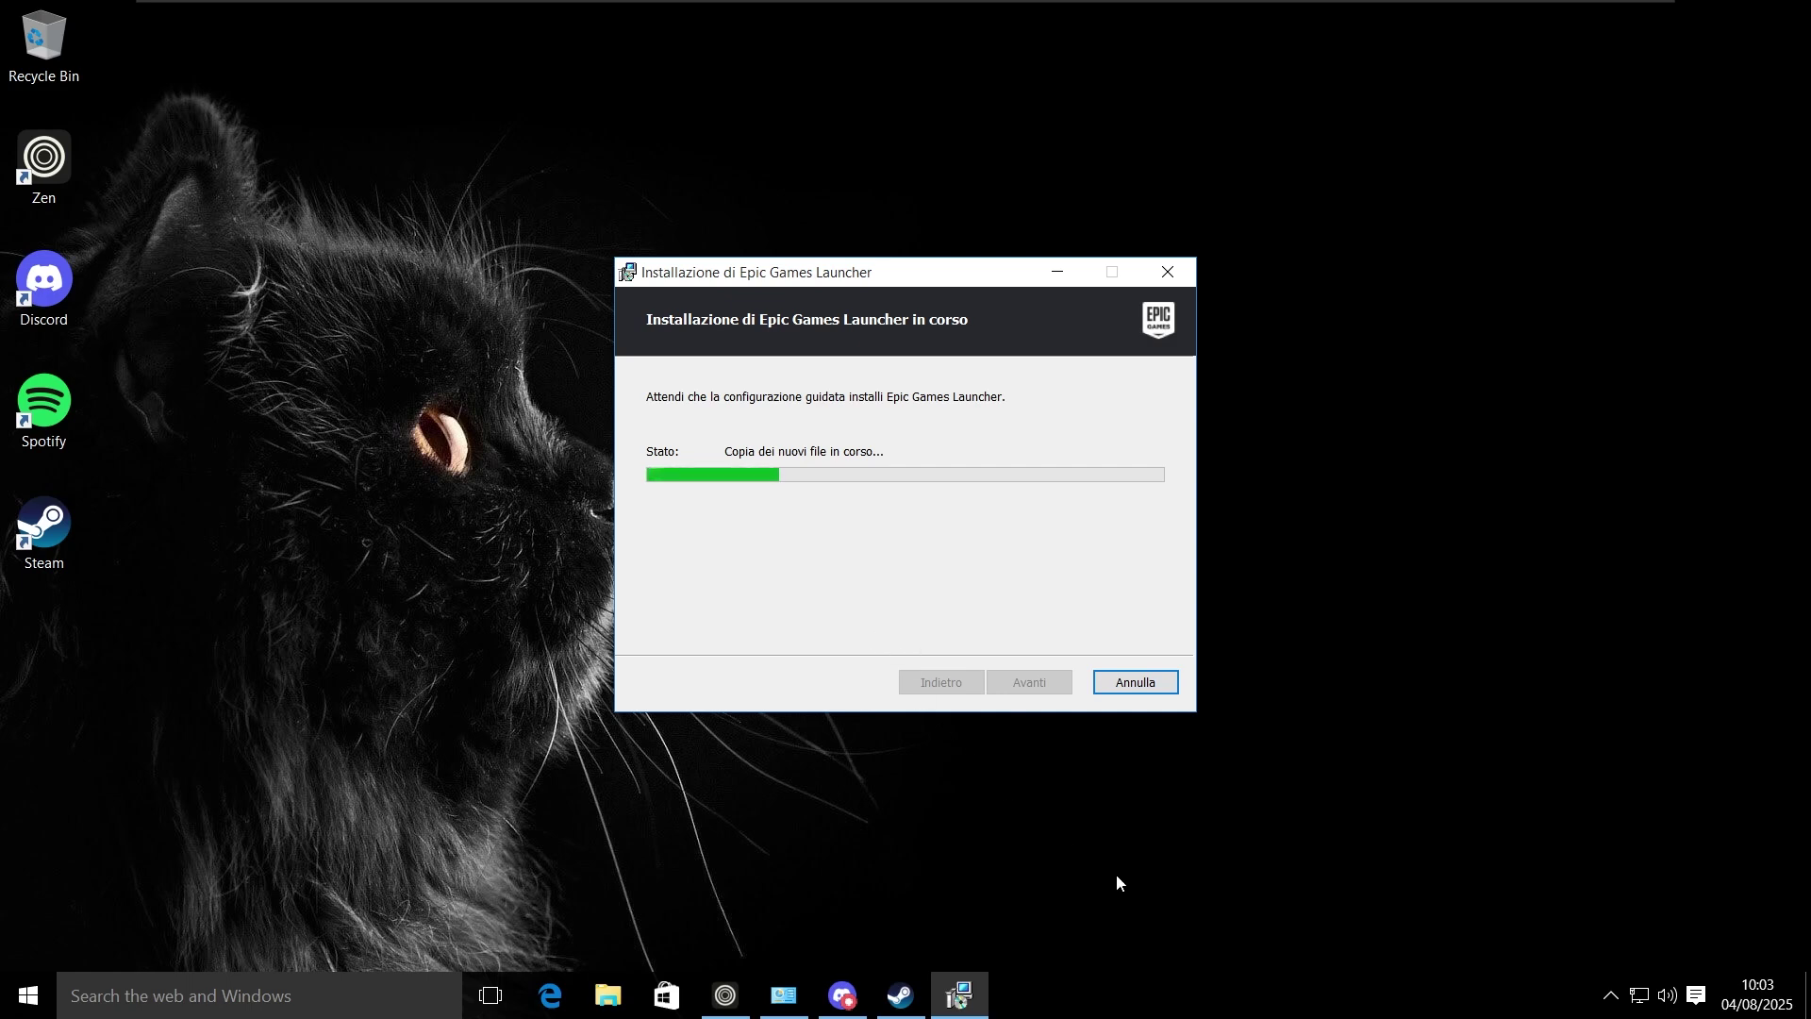
key("alt+Tab")
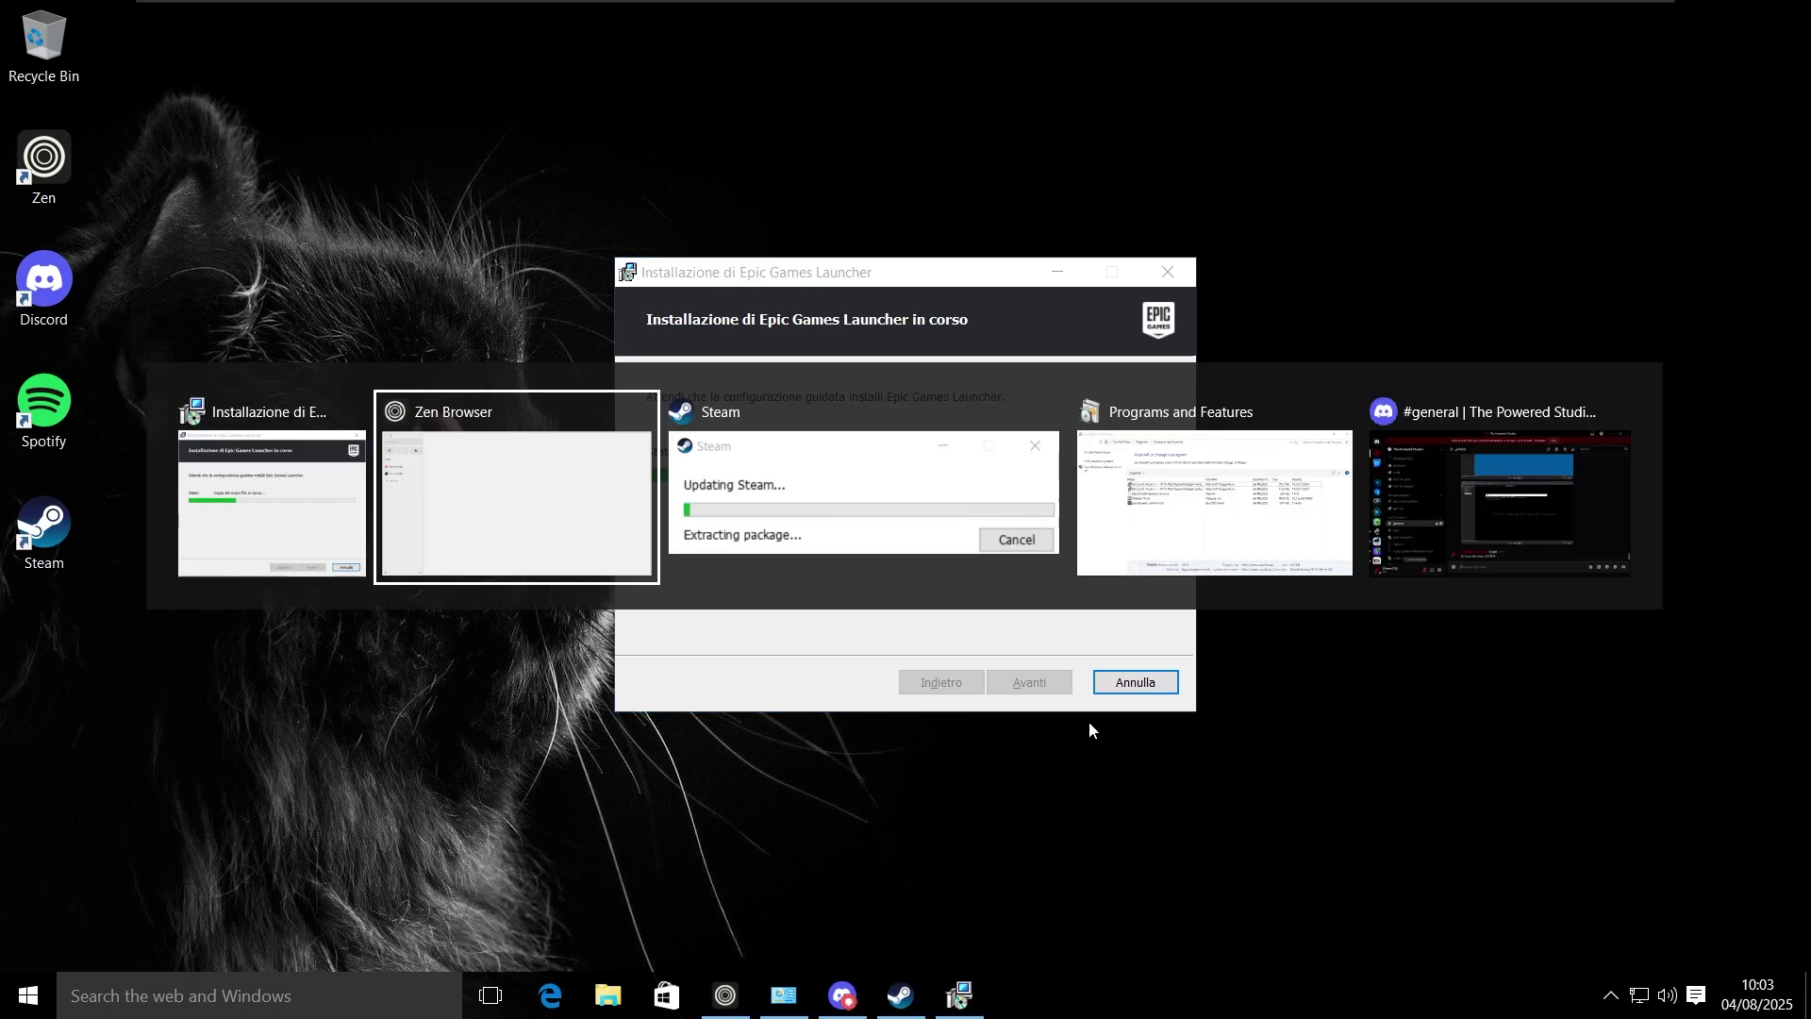
key("alt+Tab")
left_click(774, 638)
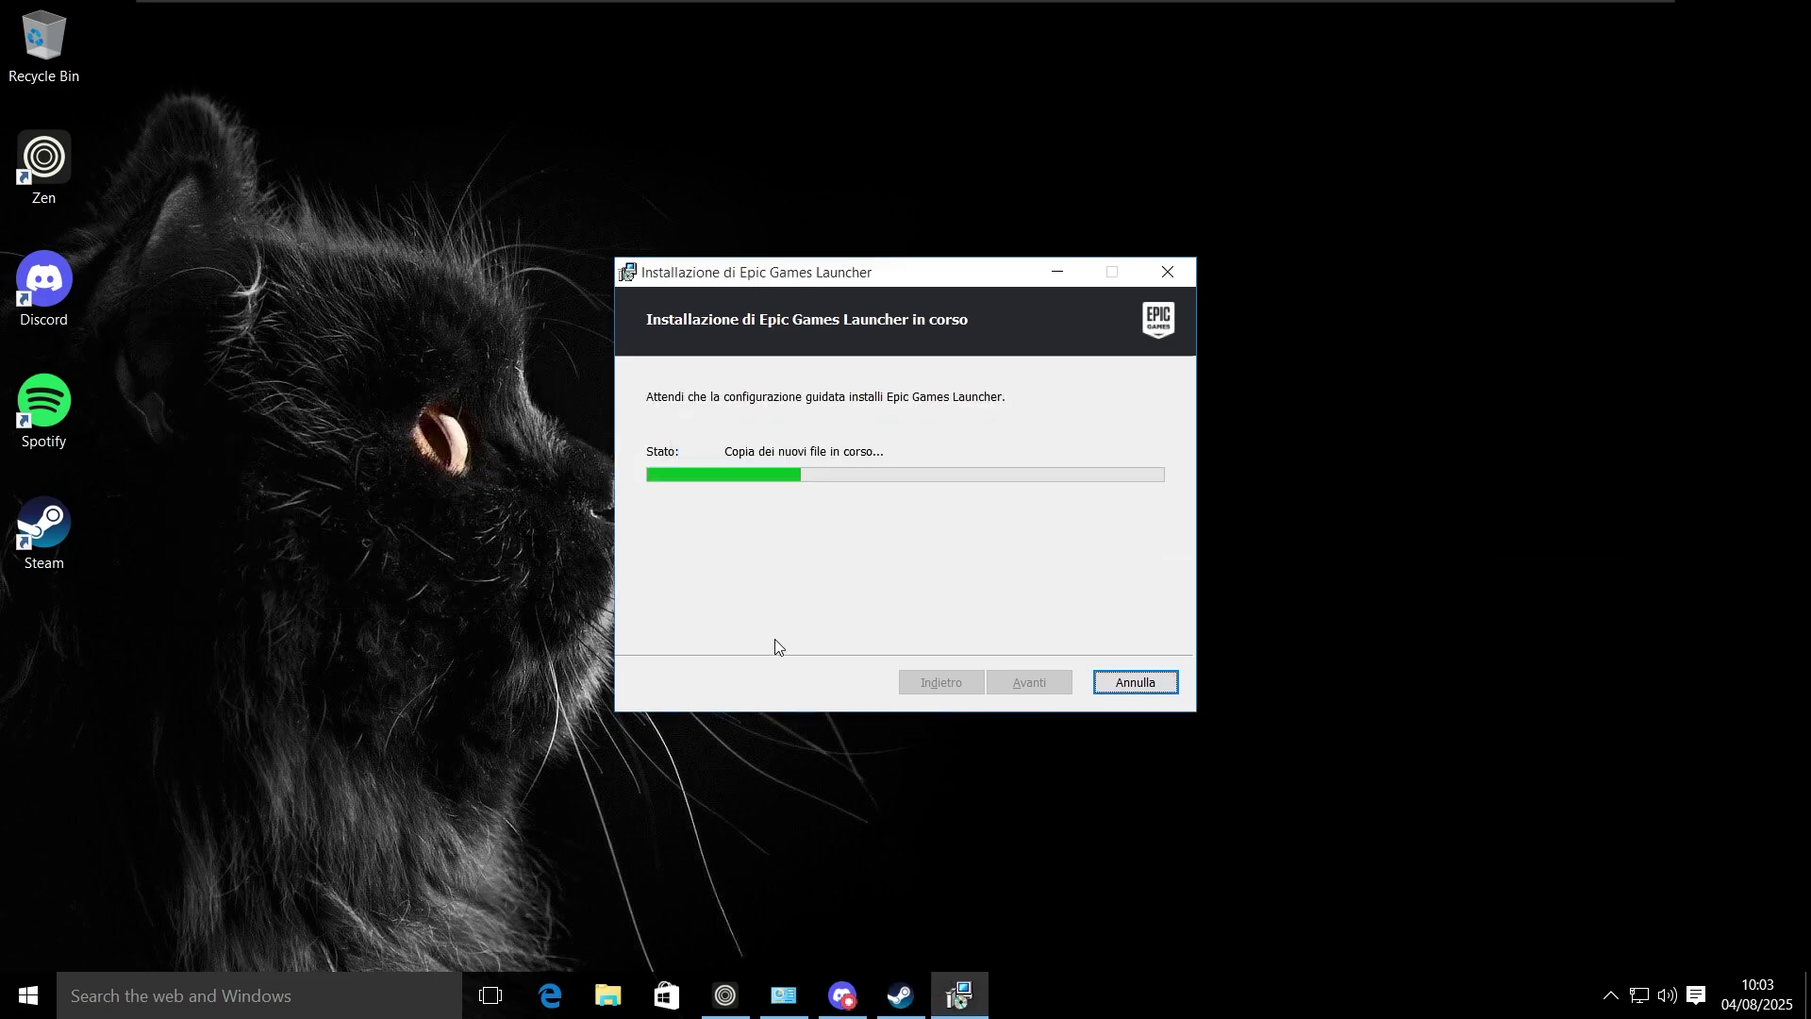
key("alt+Tab")
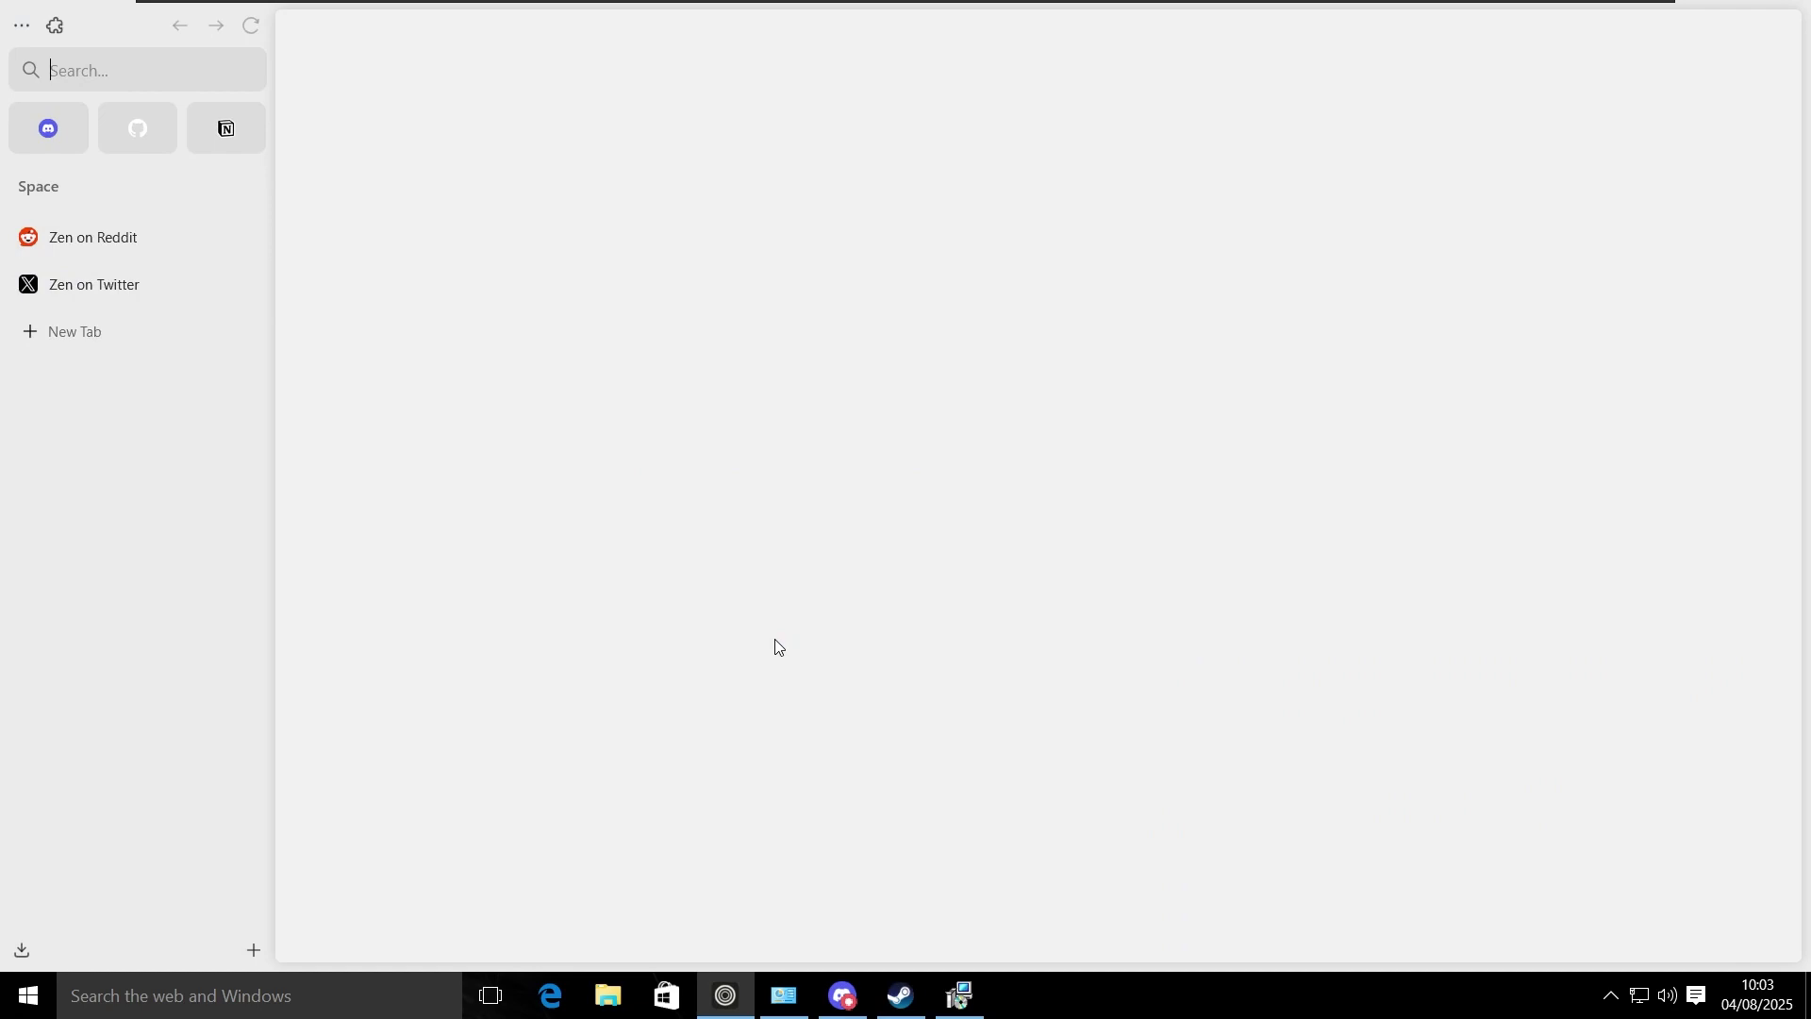
key("super+Down")
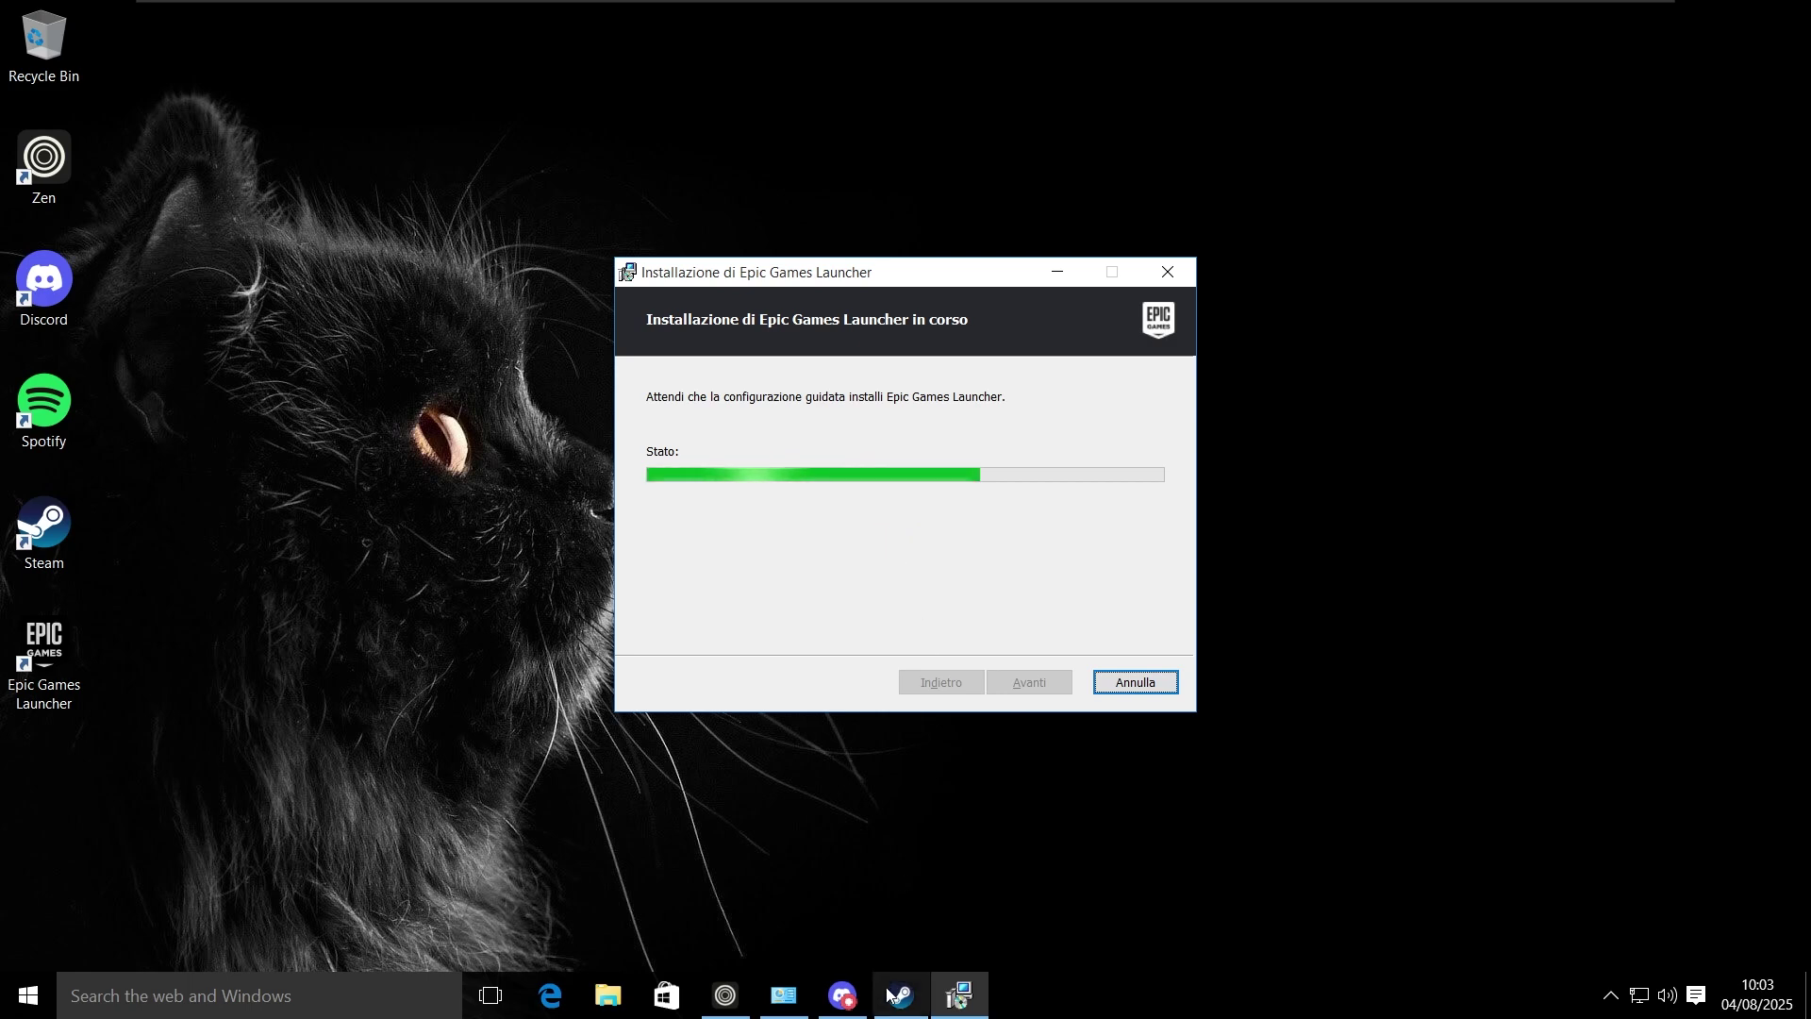
Step: Bring up the Steam update window and allow Epic Online Services to install software on the PC
mouse_move(889, 996)
left_click(894, 891)
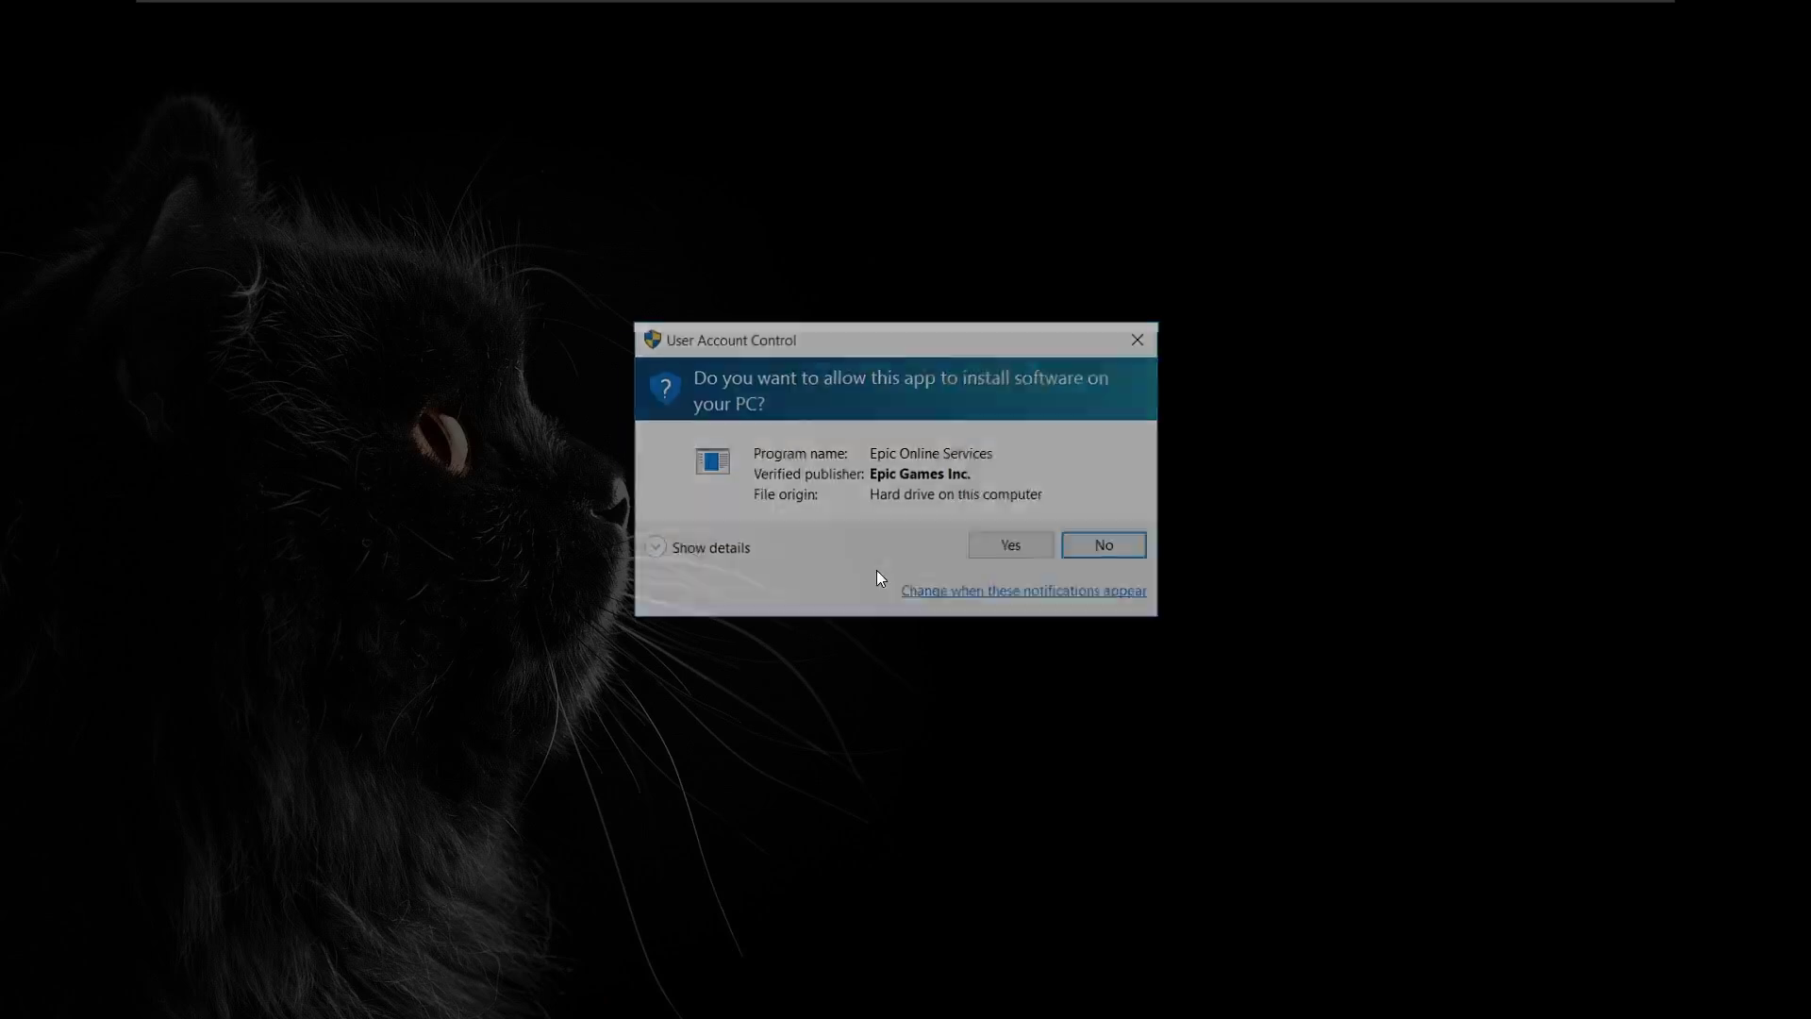
left_click(1005, 546)
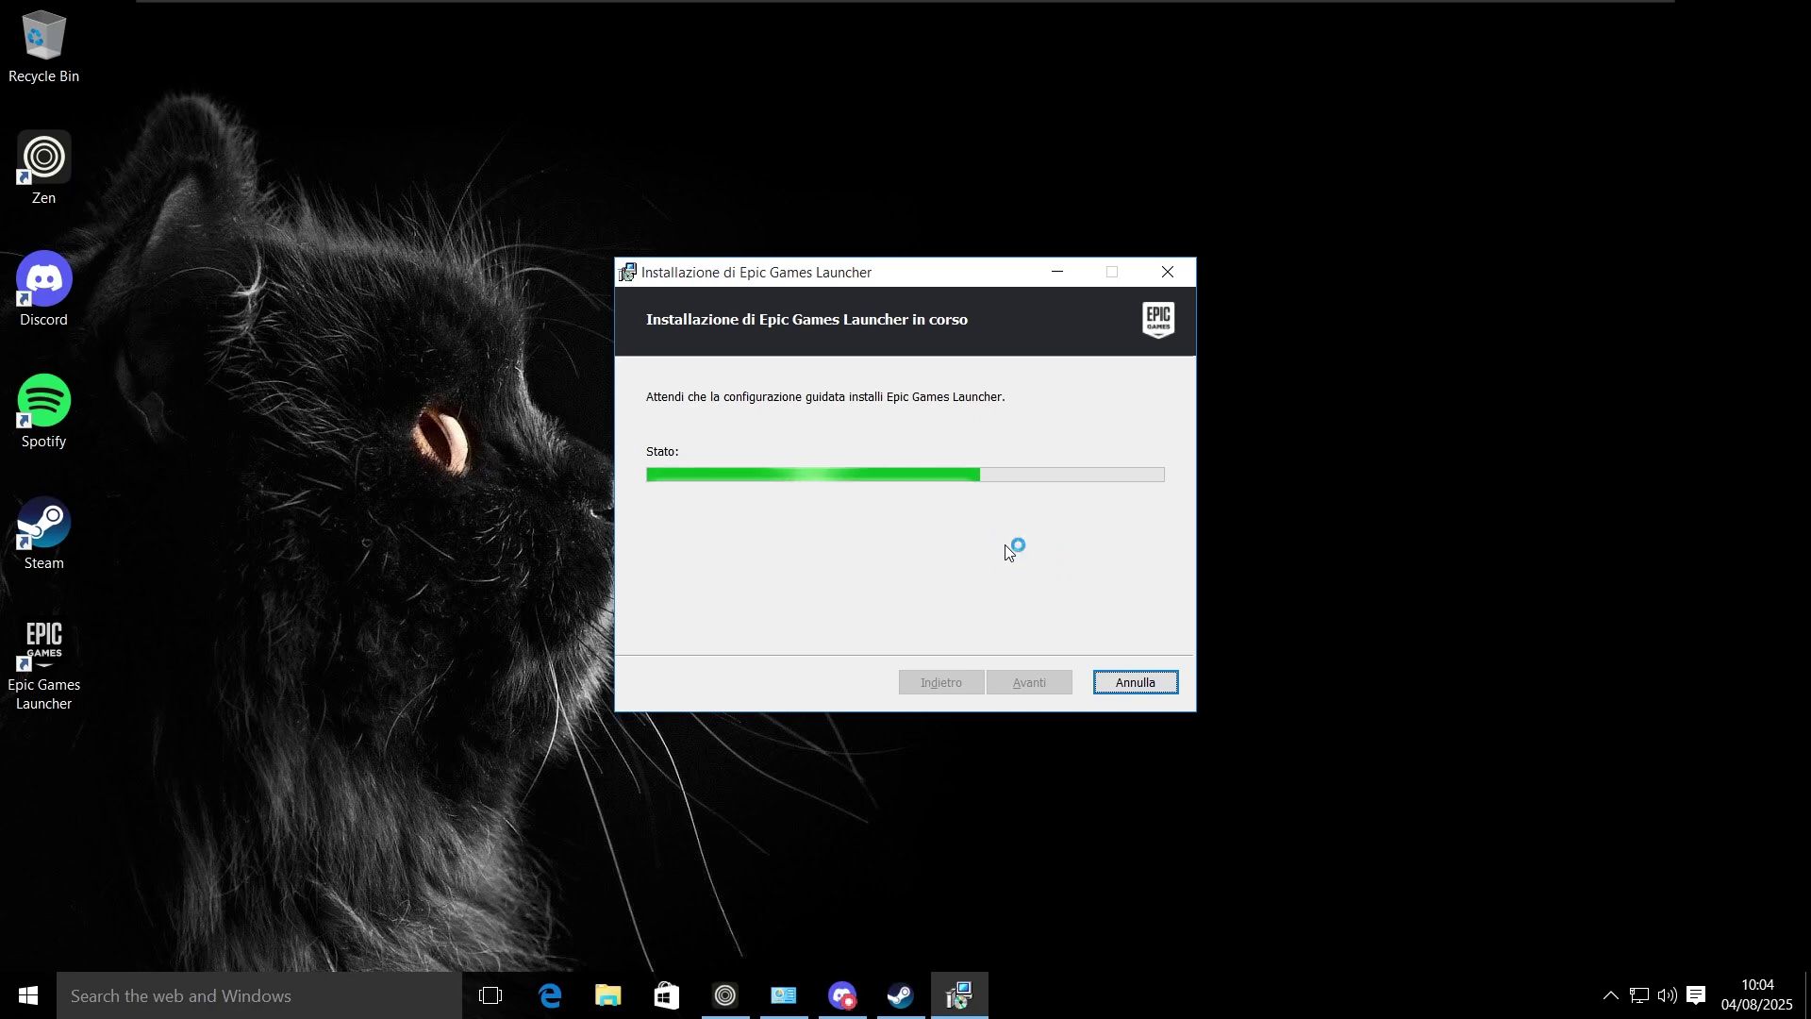
Step: Minimize the Steam update window and bring the Epic Games Launcher update window to the front to check its progress
key("alt+Tab")
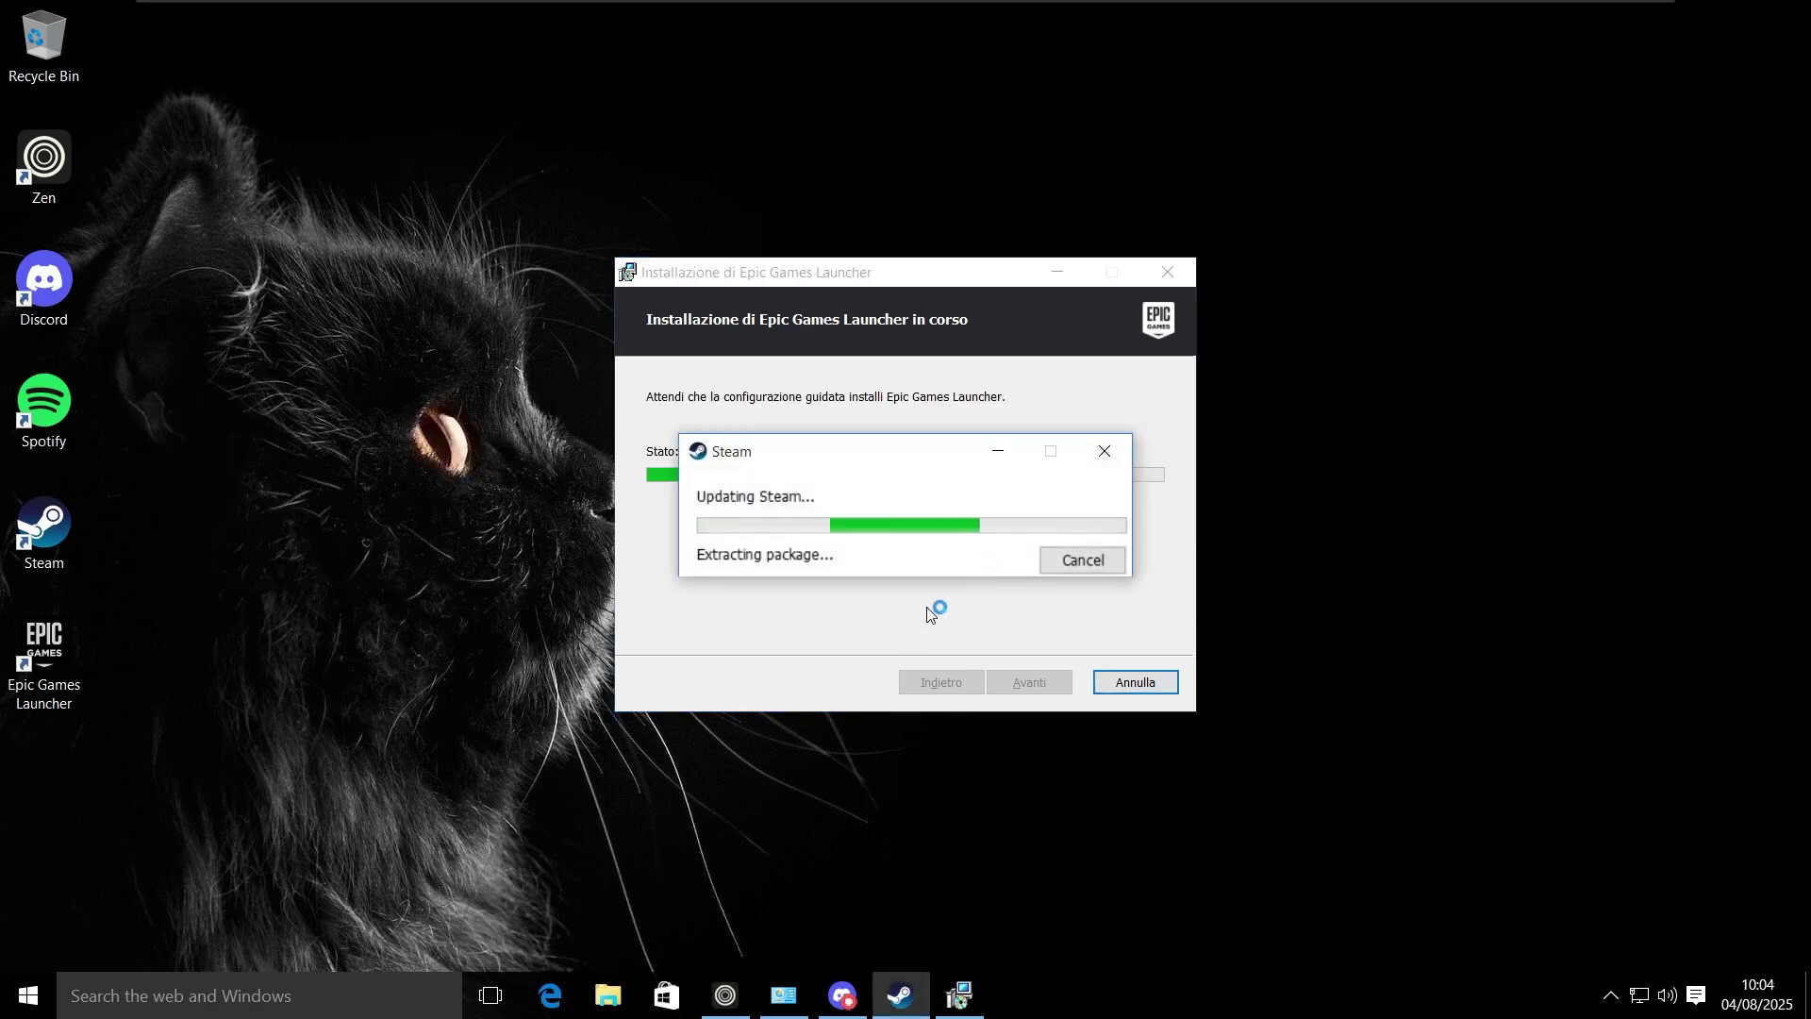
left_click(995, 454)
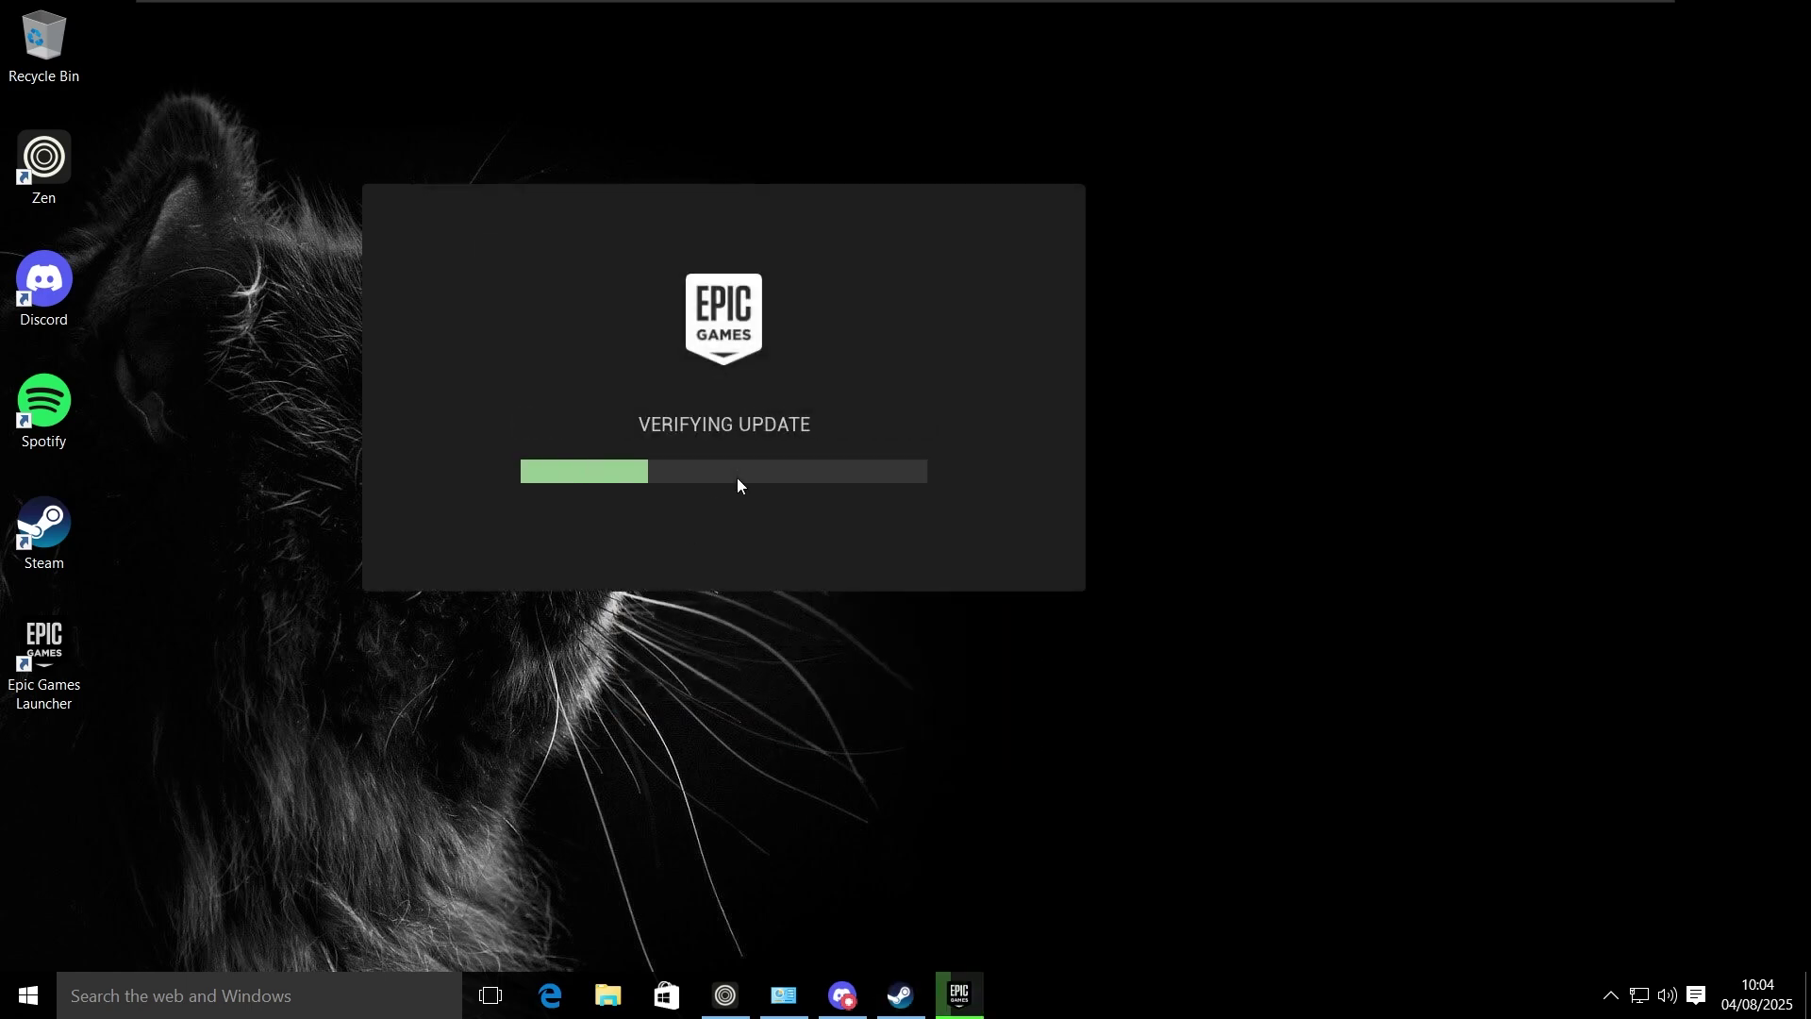
left_click_drag(738, 485, 902, 632)
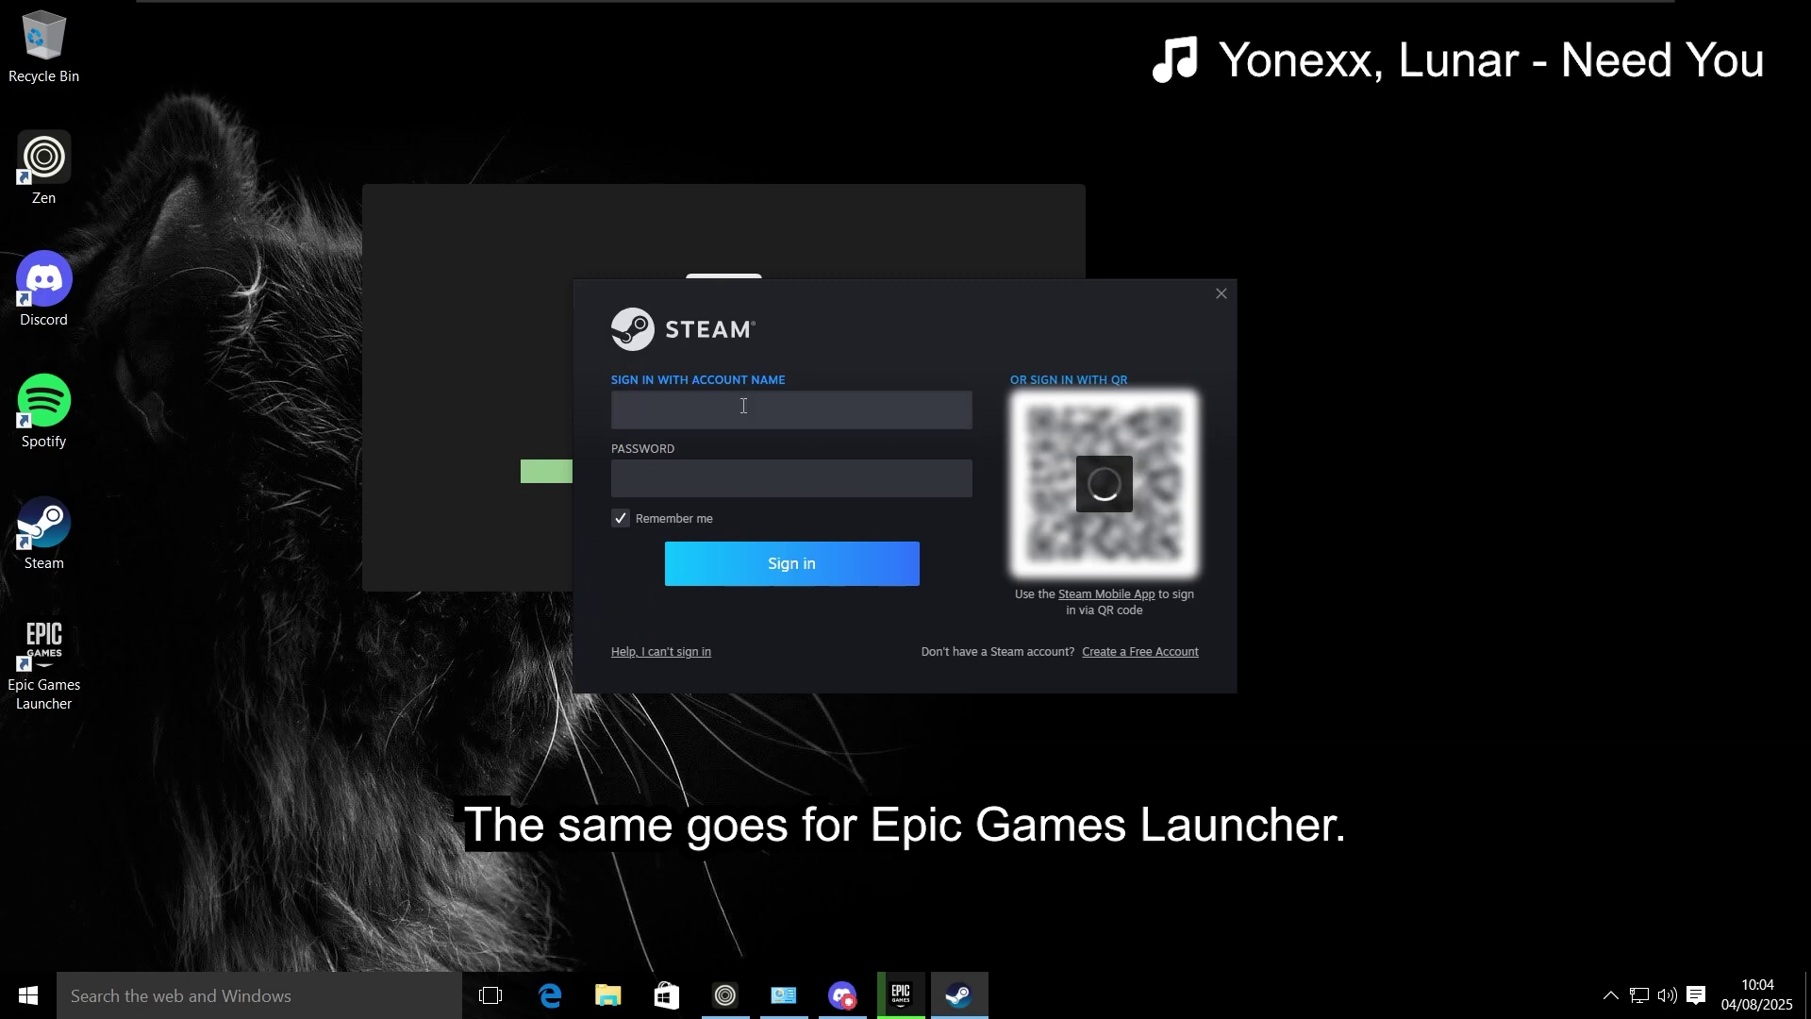
left_click(514, 312)
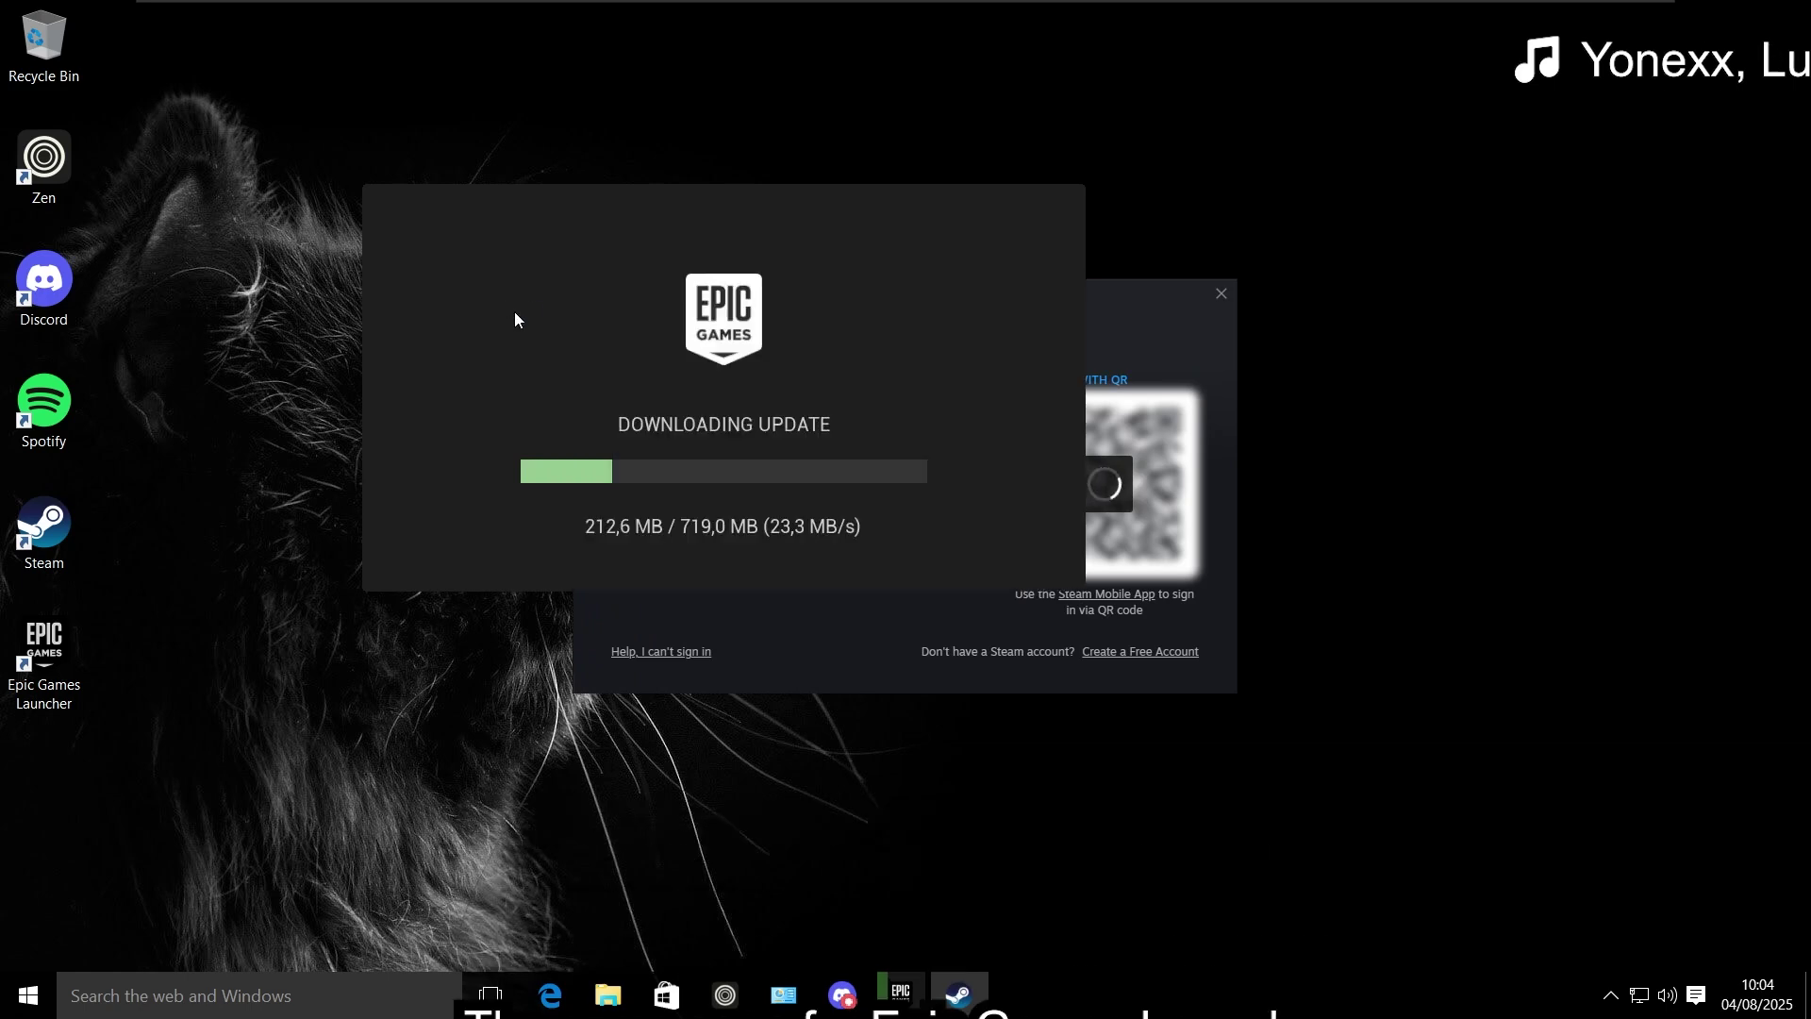
Step: Run the VMware-workstation-full-17.6.2-24409262 installer from the Downloads folder, approve its elevation and close the folder window
key("super+d")
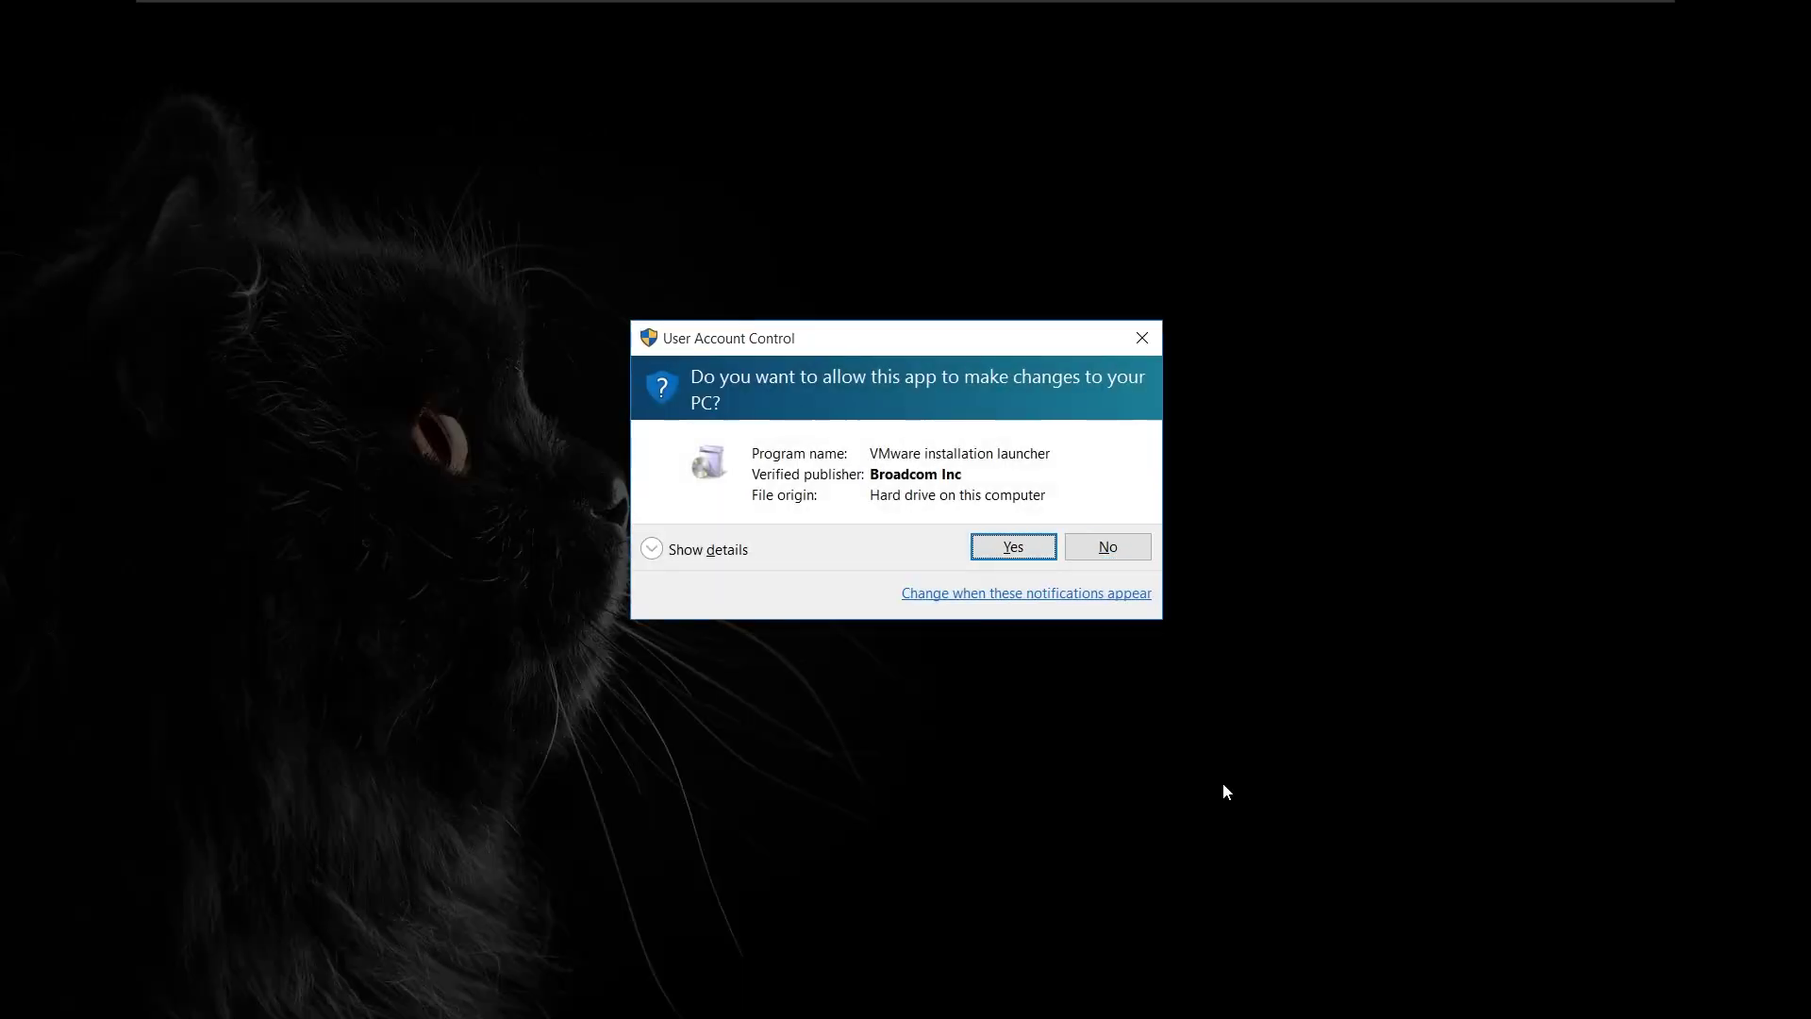
left_click(1013, 546)
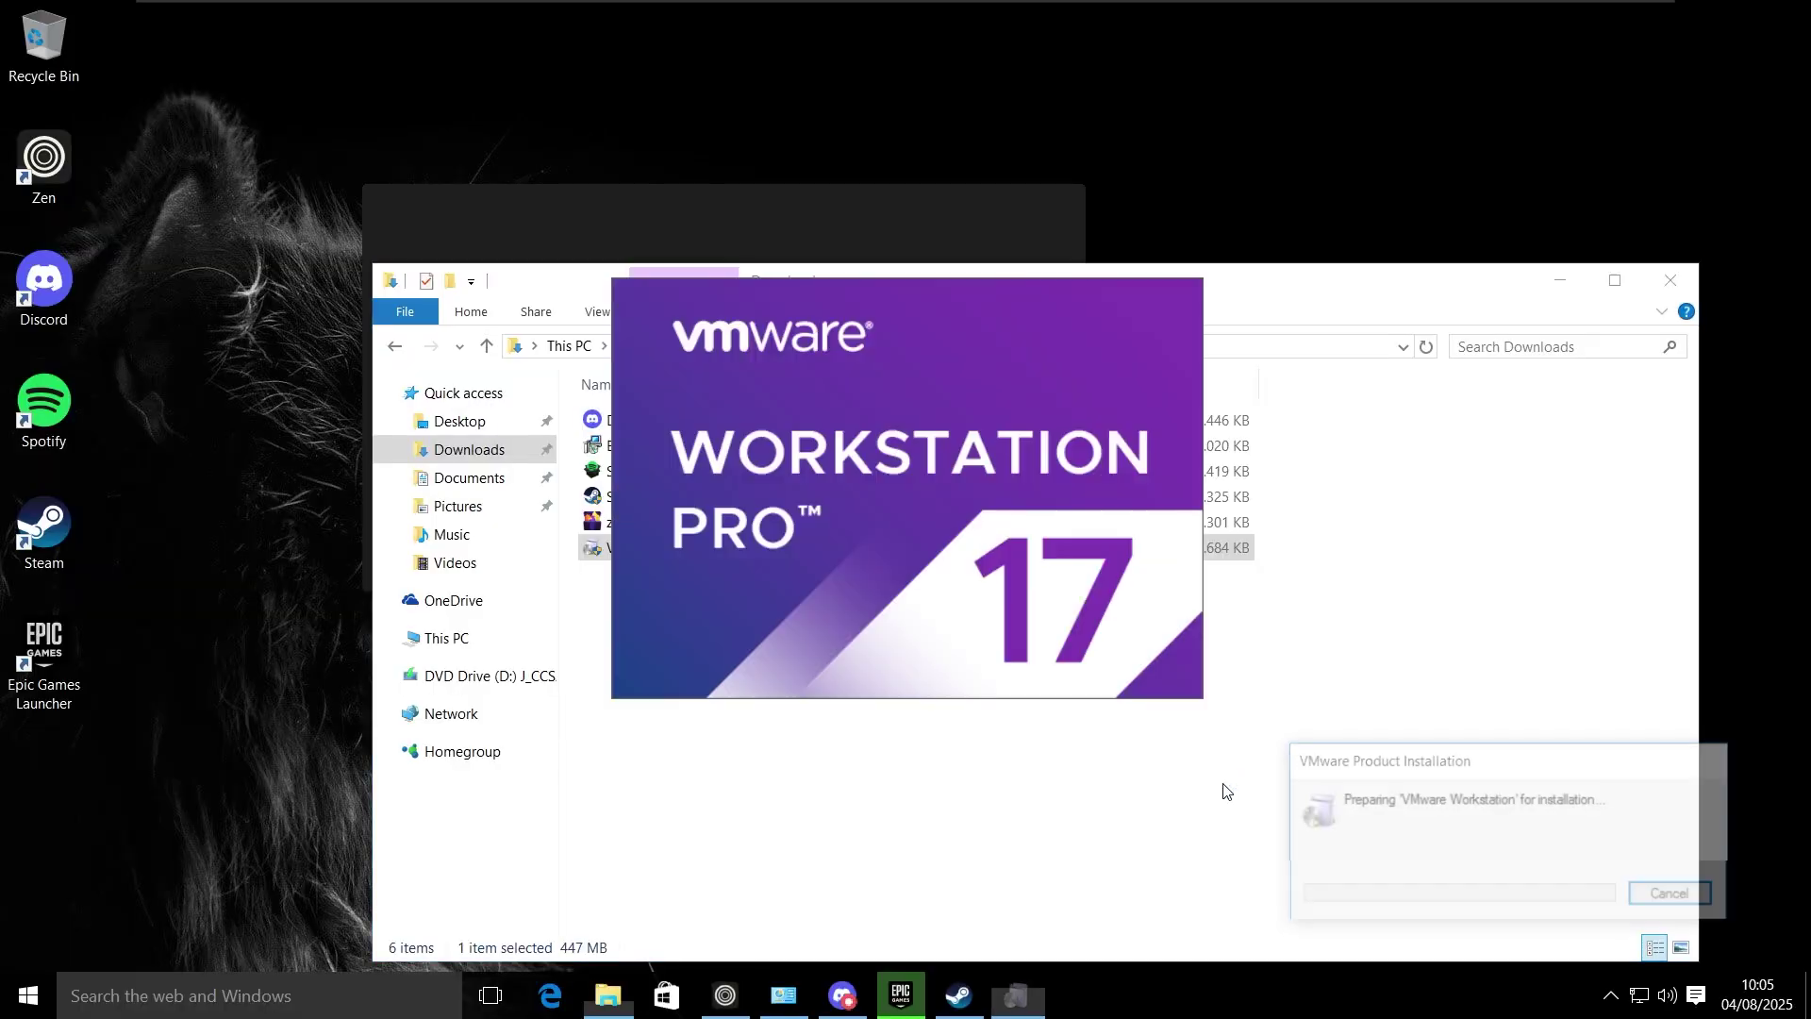
left_click(970, 861)
key("alt+F4")
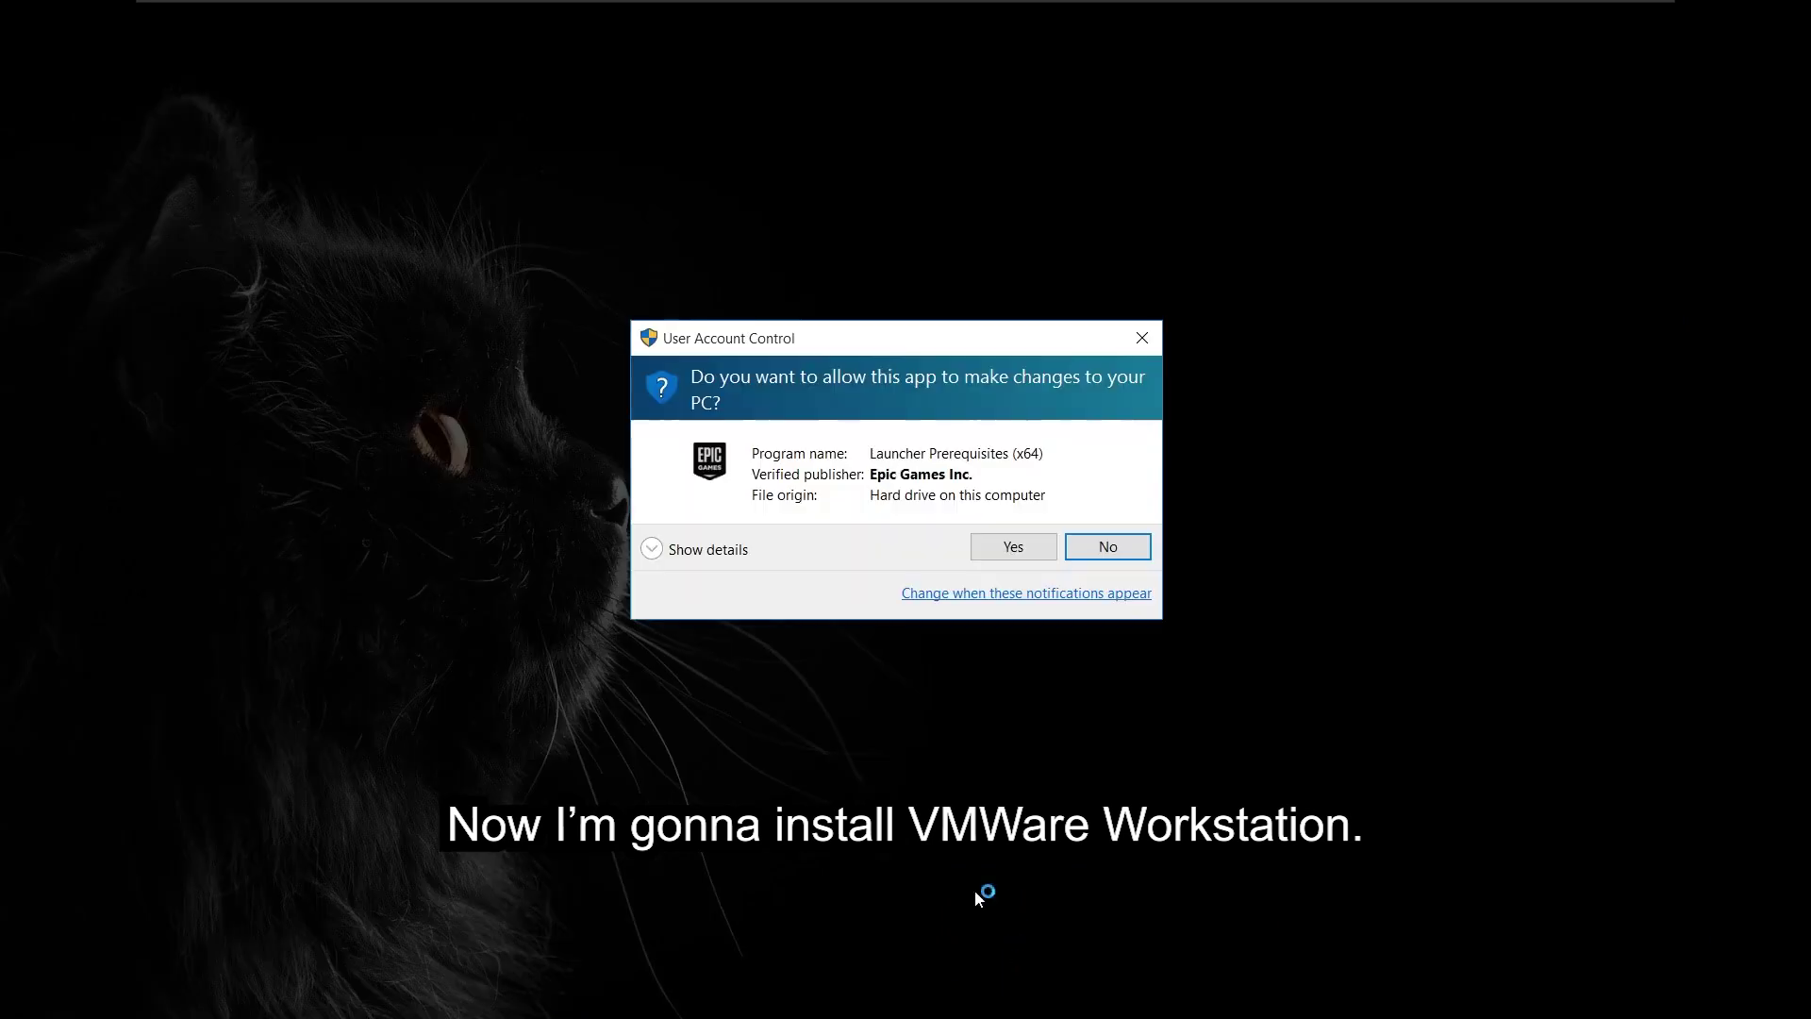
Step: Allow Epic Games' Launcher Prerequisites (x64) to make changes to the PC and clear the windows off the desktop
left_click(986, 547)
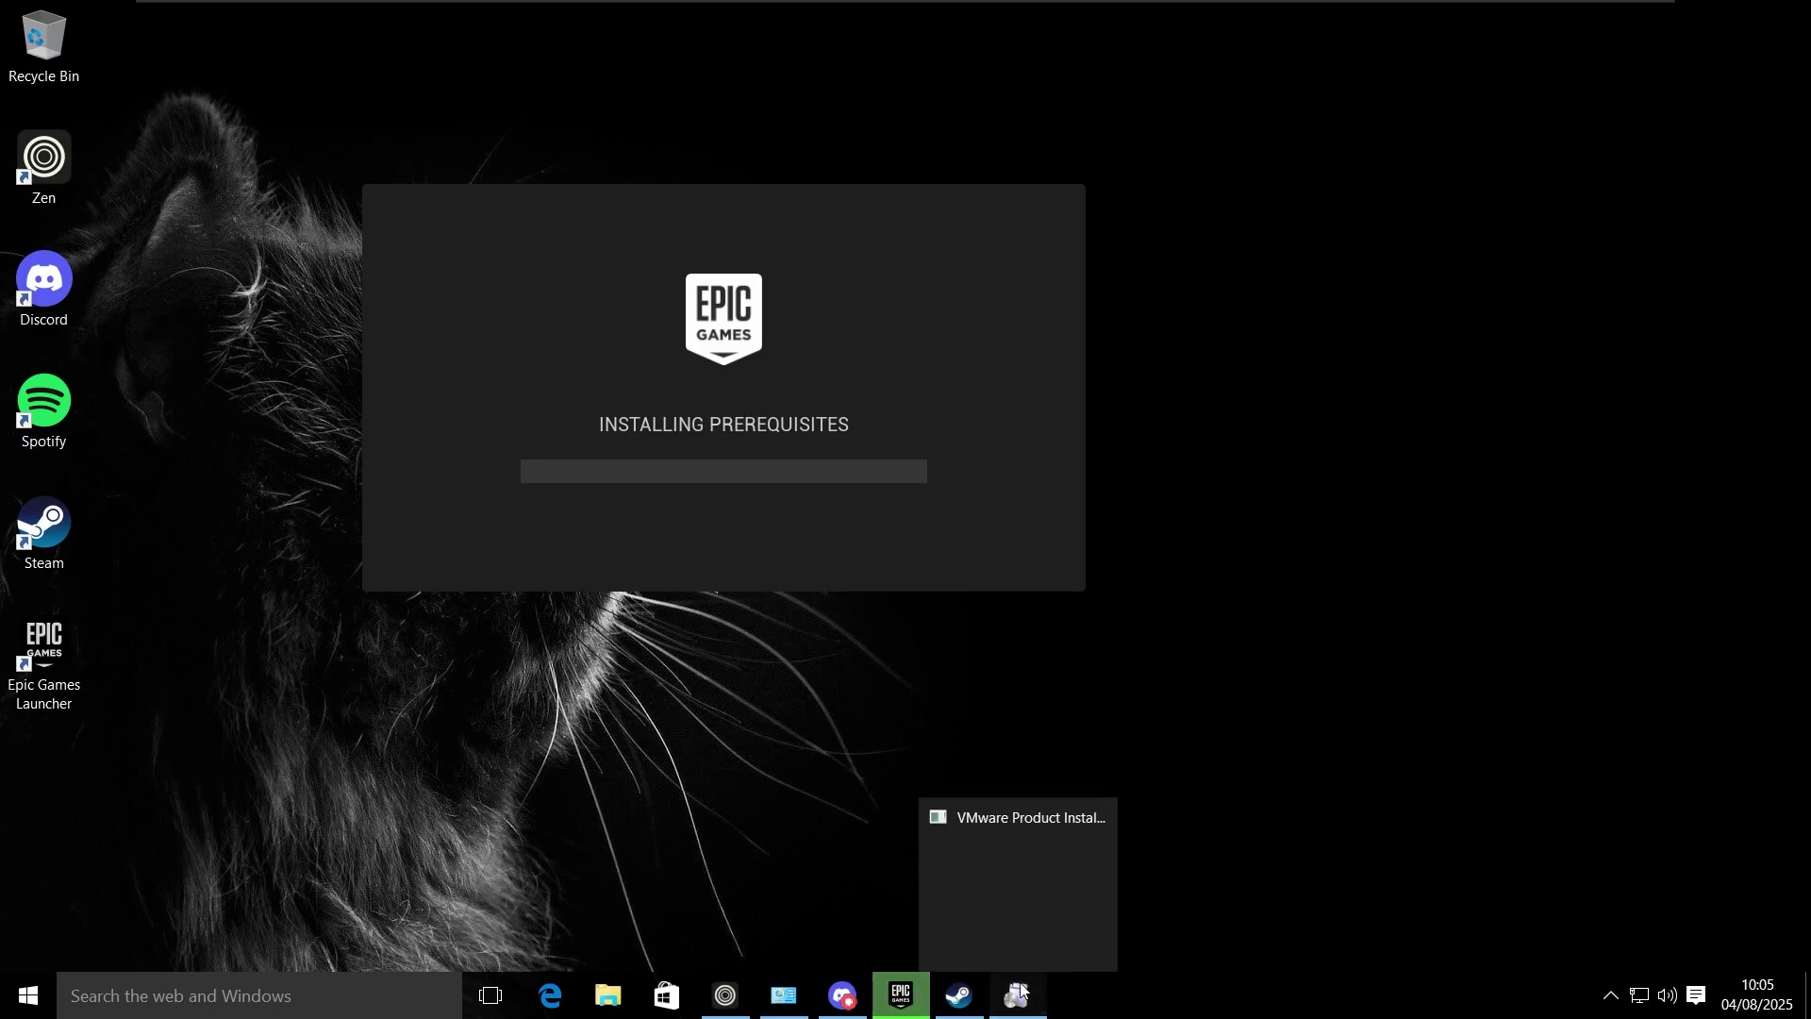
key("super+d")
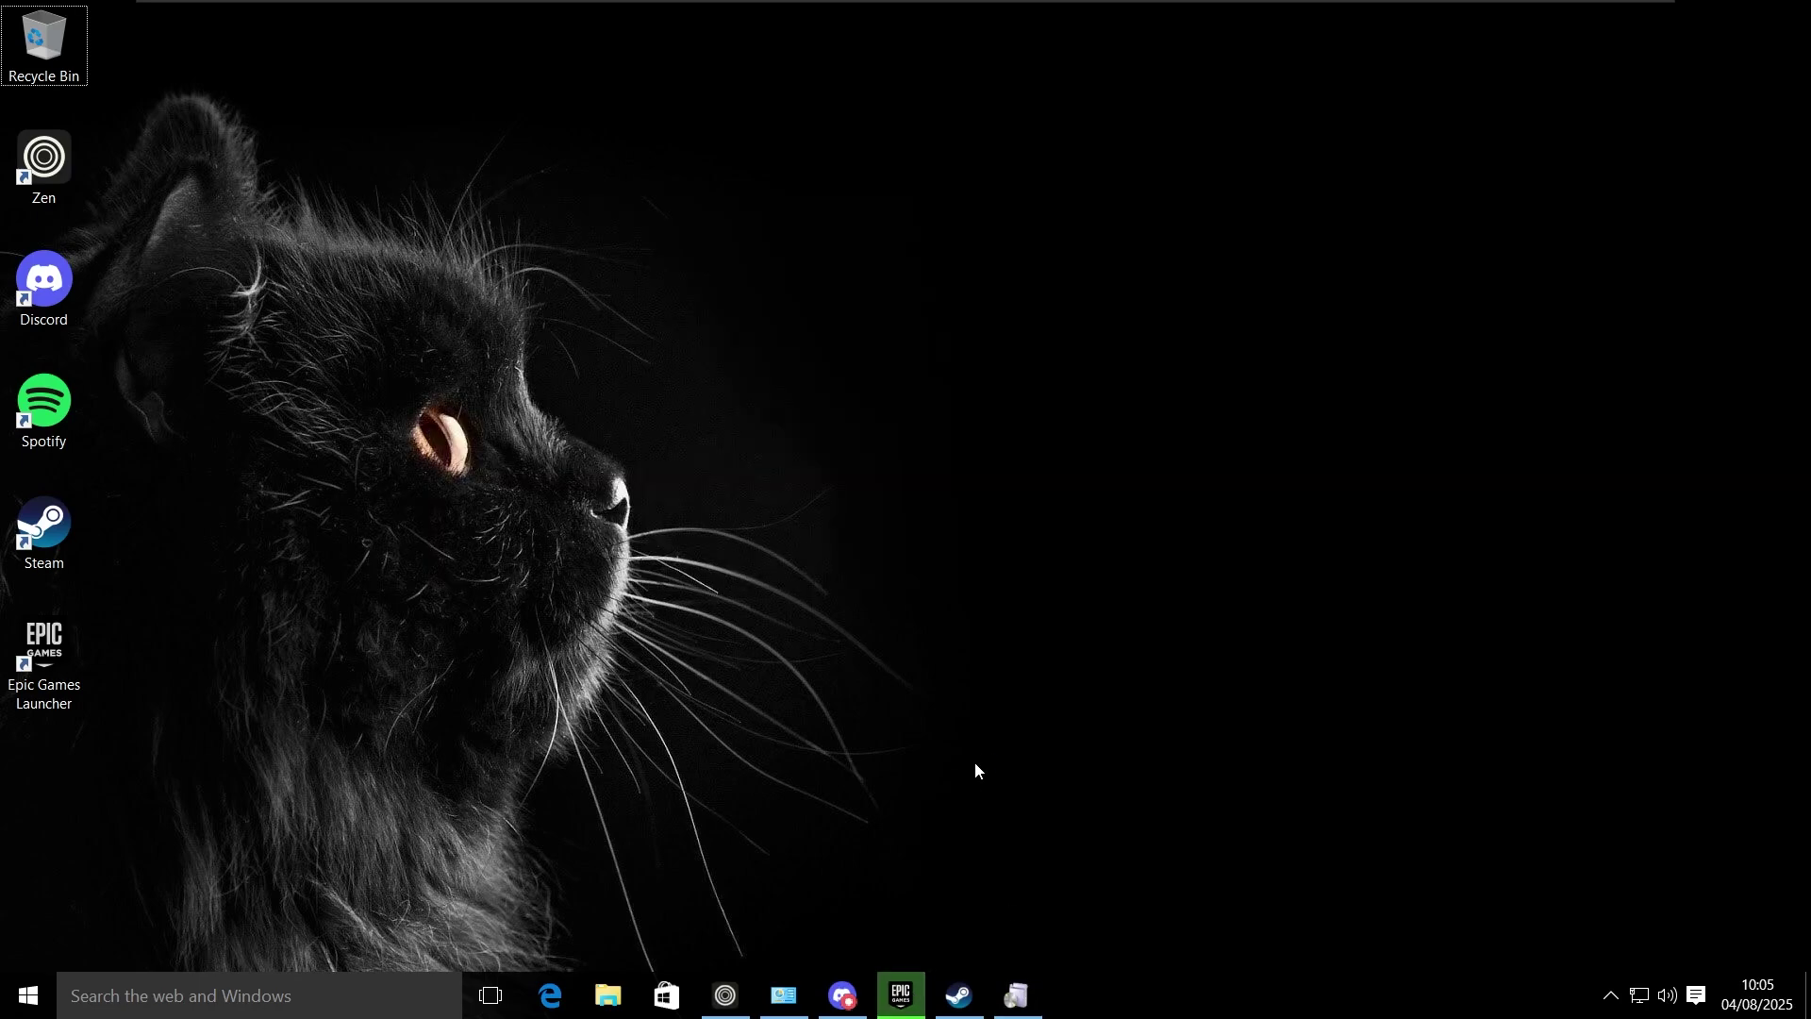
key("super+d")
key("super")
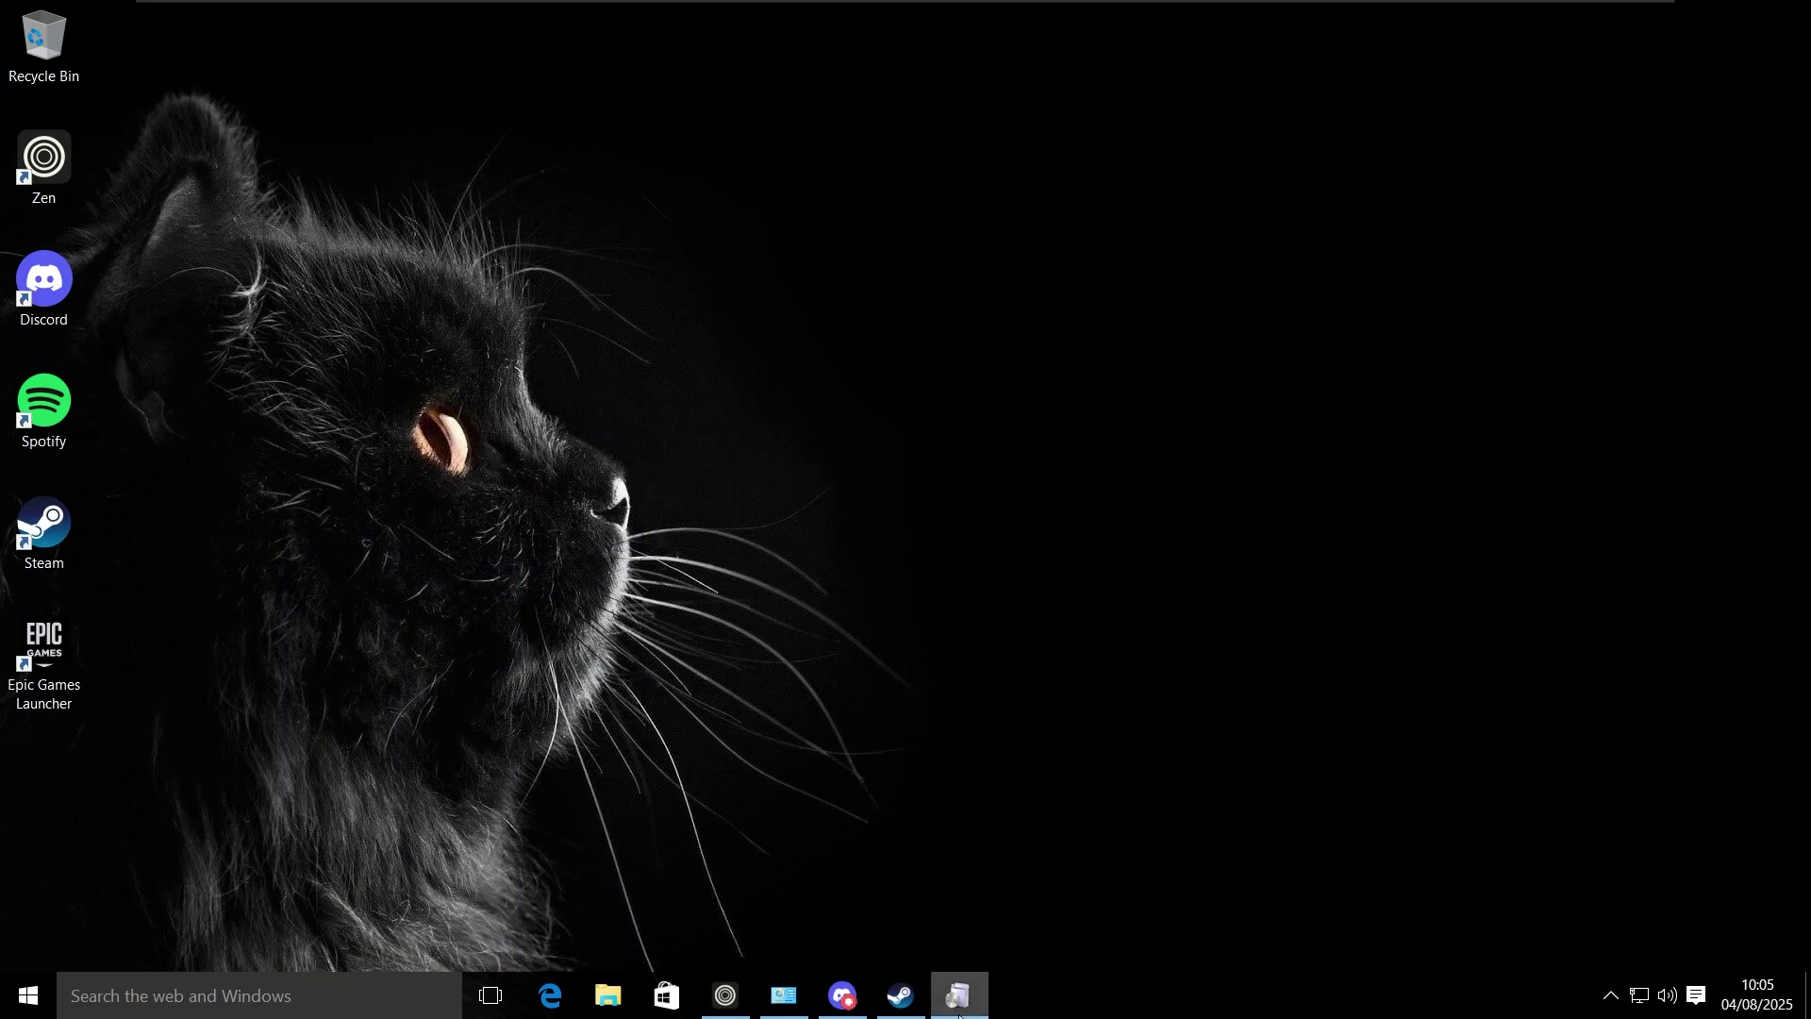
mouse_move(960, 1009)
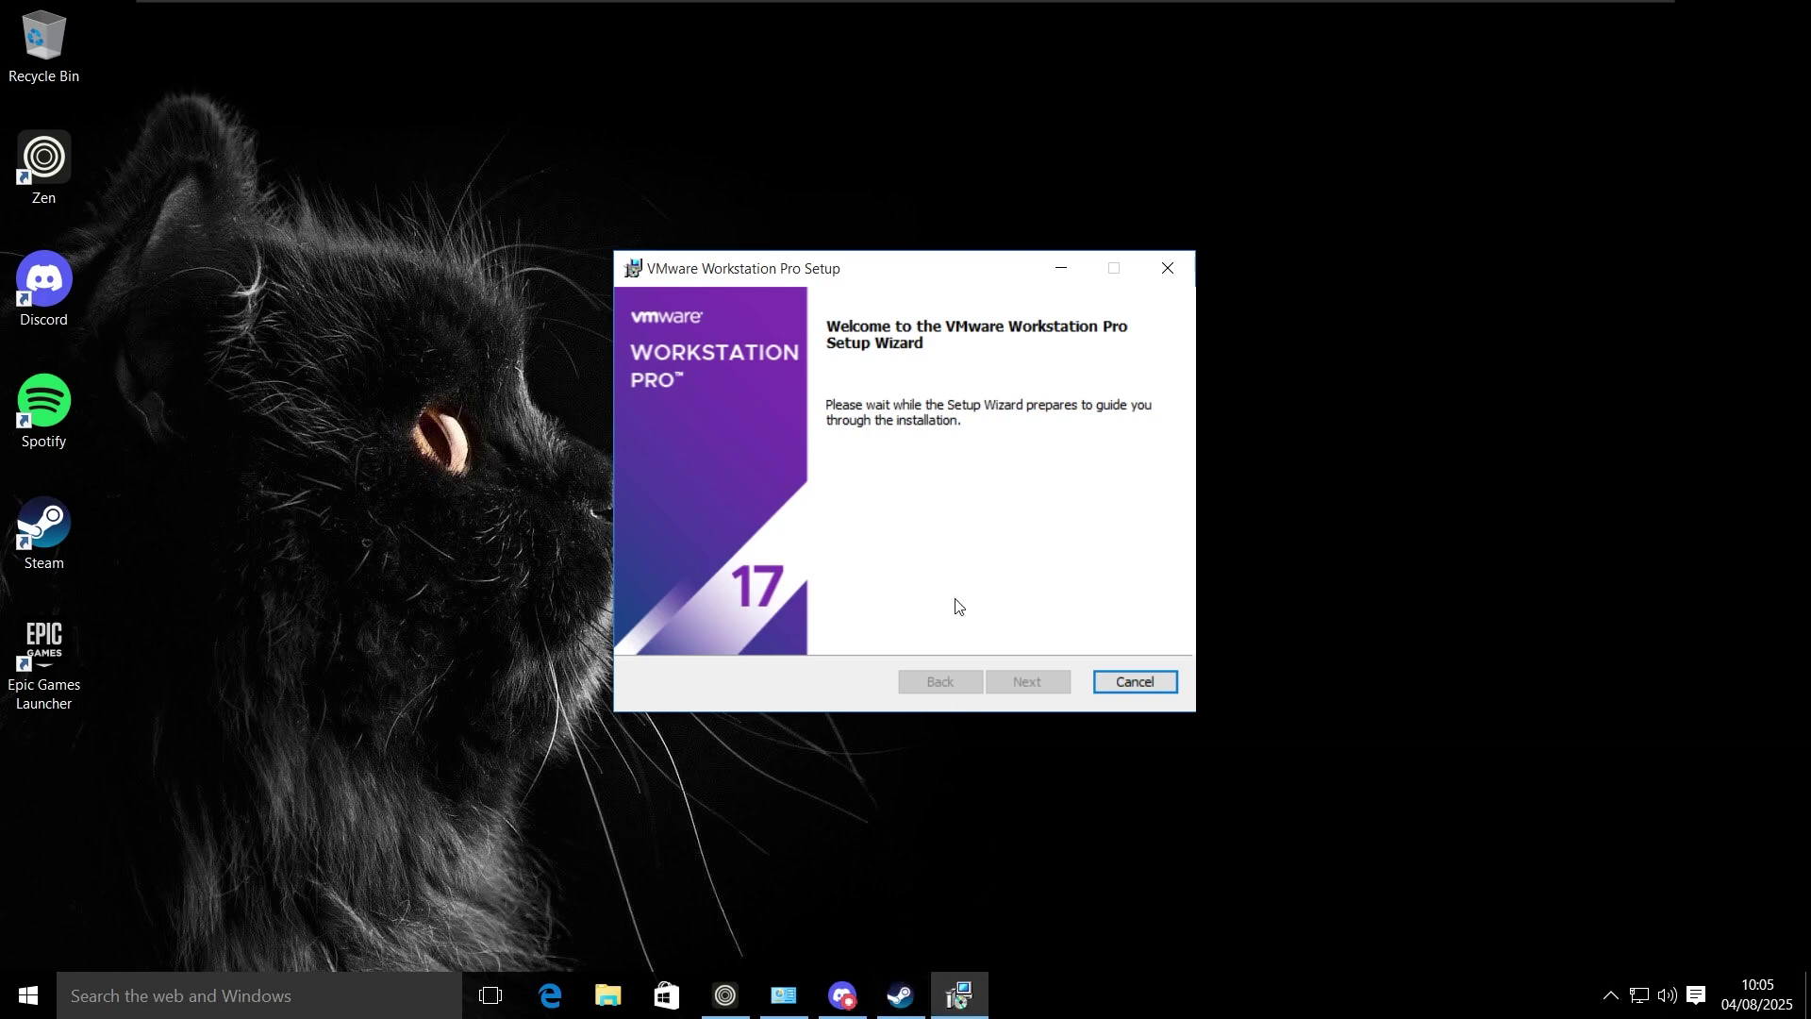
Step: Accept the VMware Workstation Pro license agreement and start the installation with Desktop and Start Menu Programs Folder shortcuts
key("Tab")
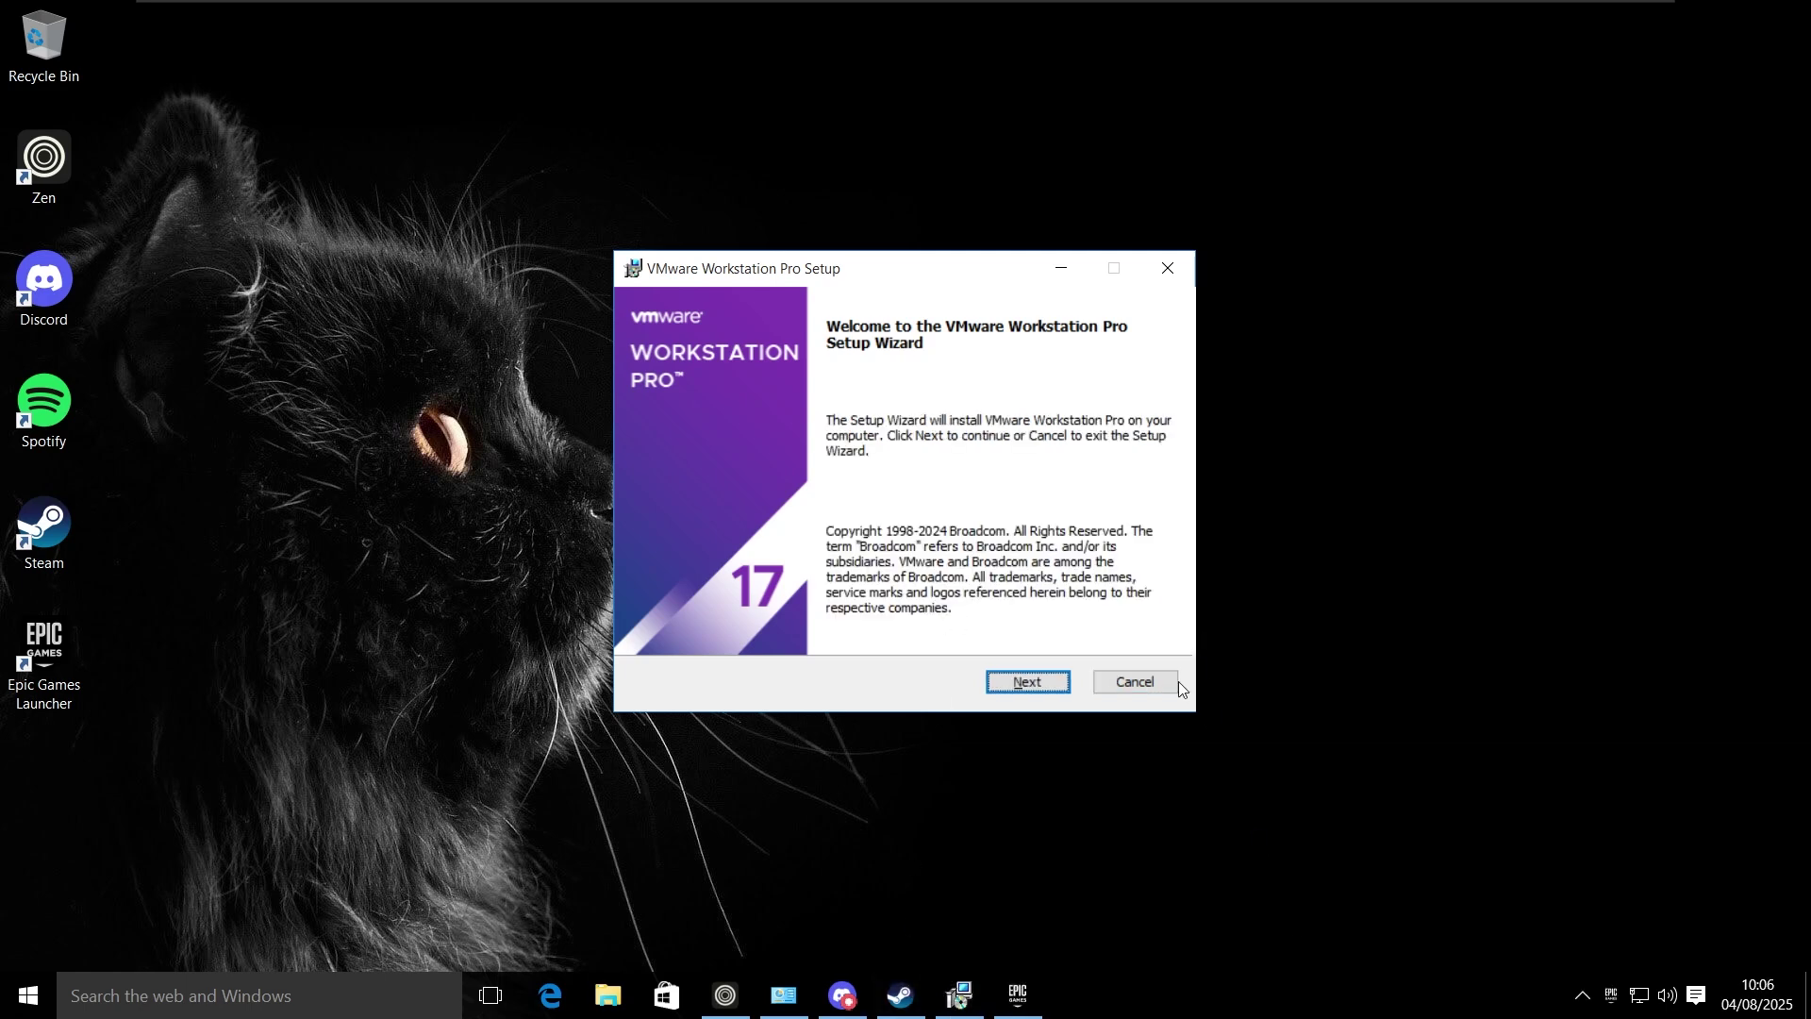
left_click(1034, 682)
left_click(845, 632)
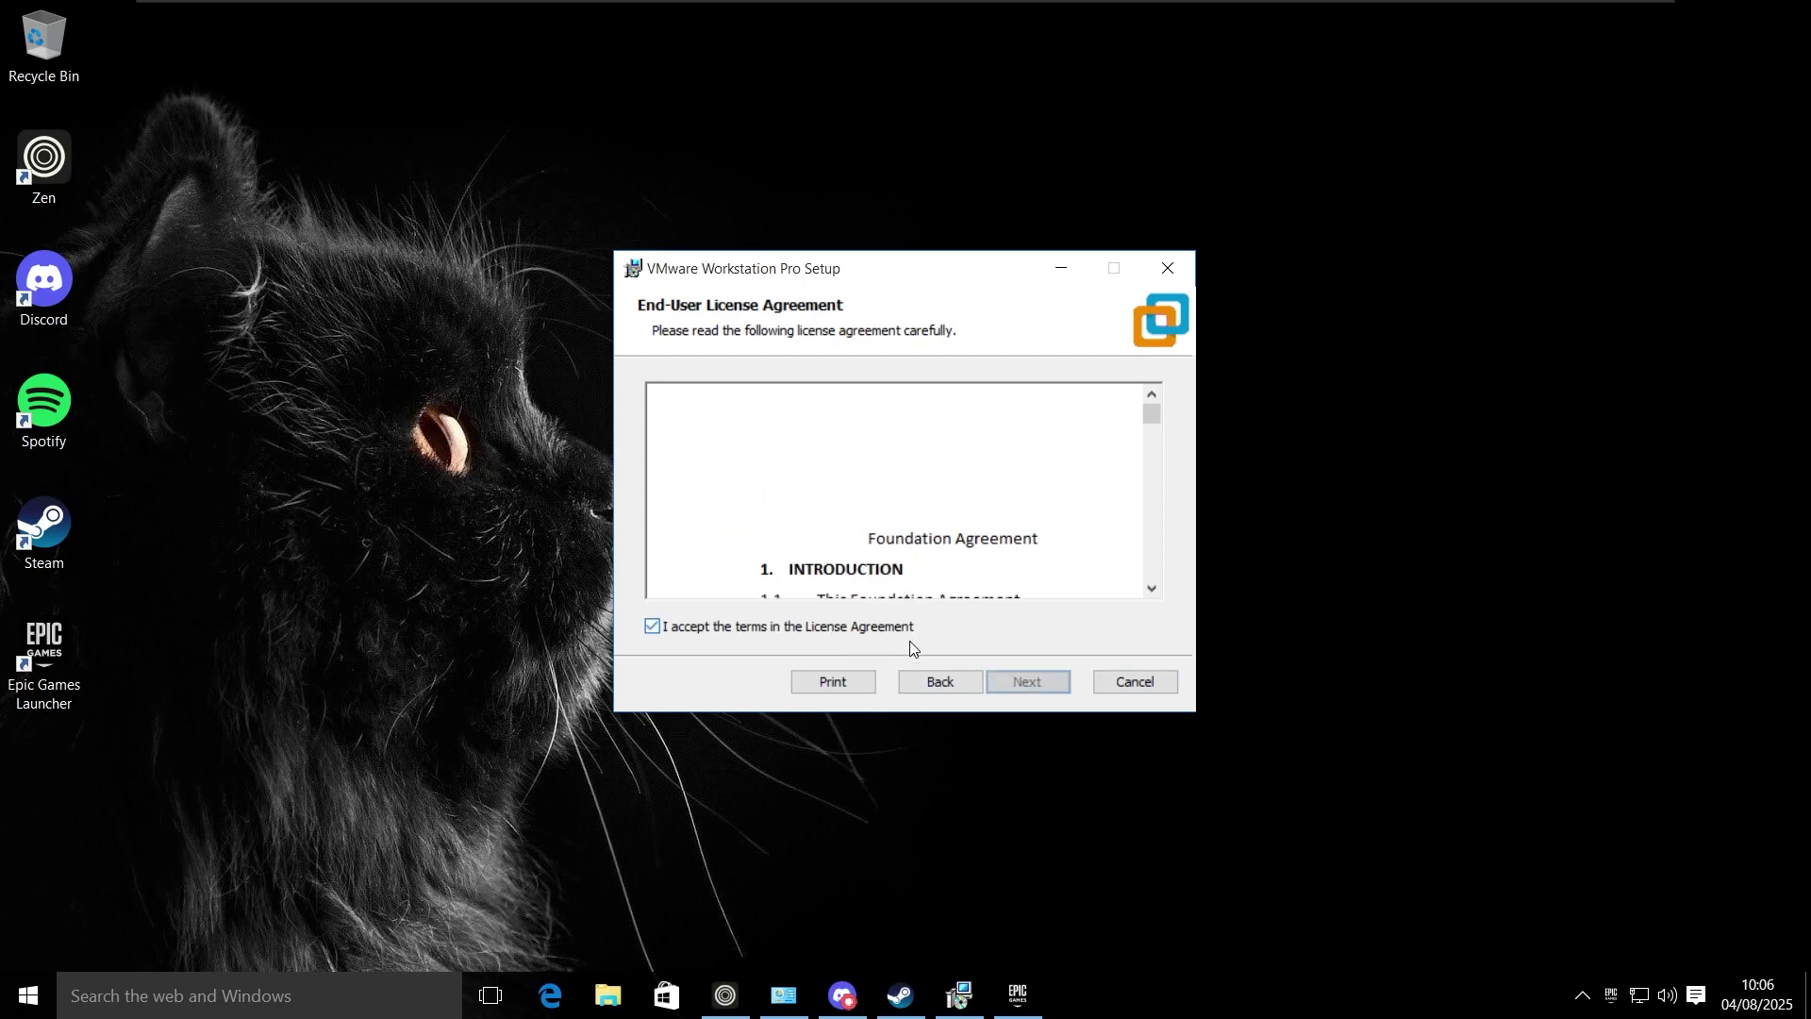
left_click(1032, 681)
left_click(1038, 685)
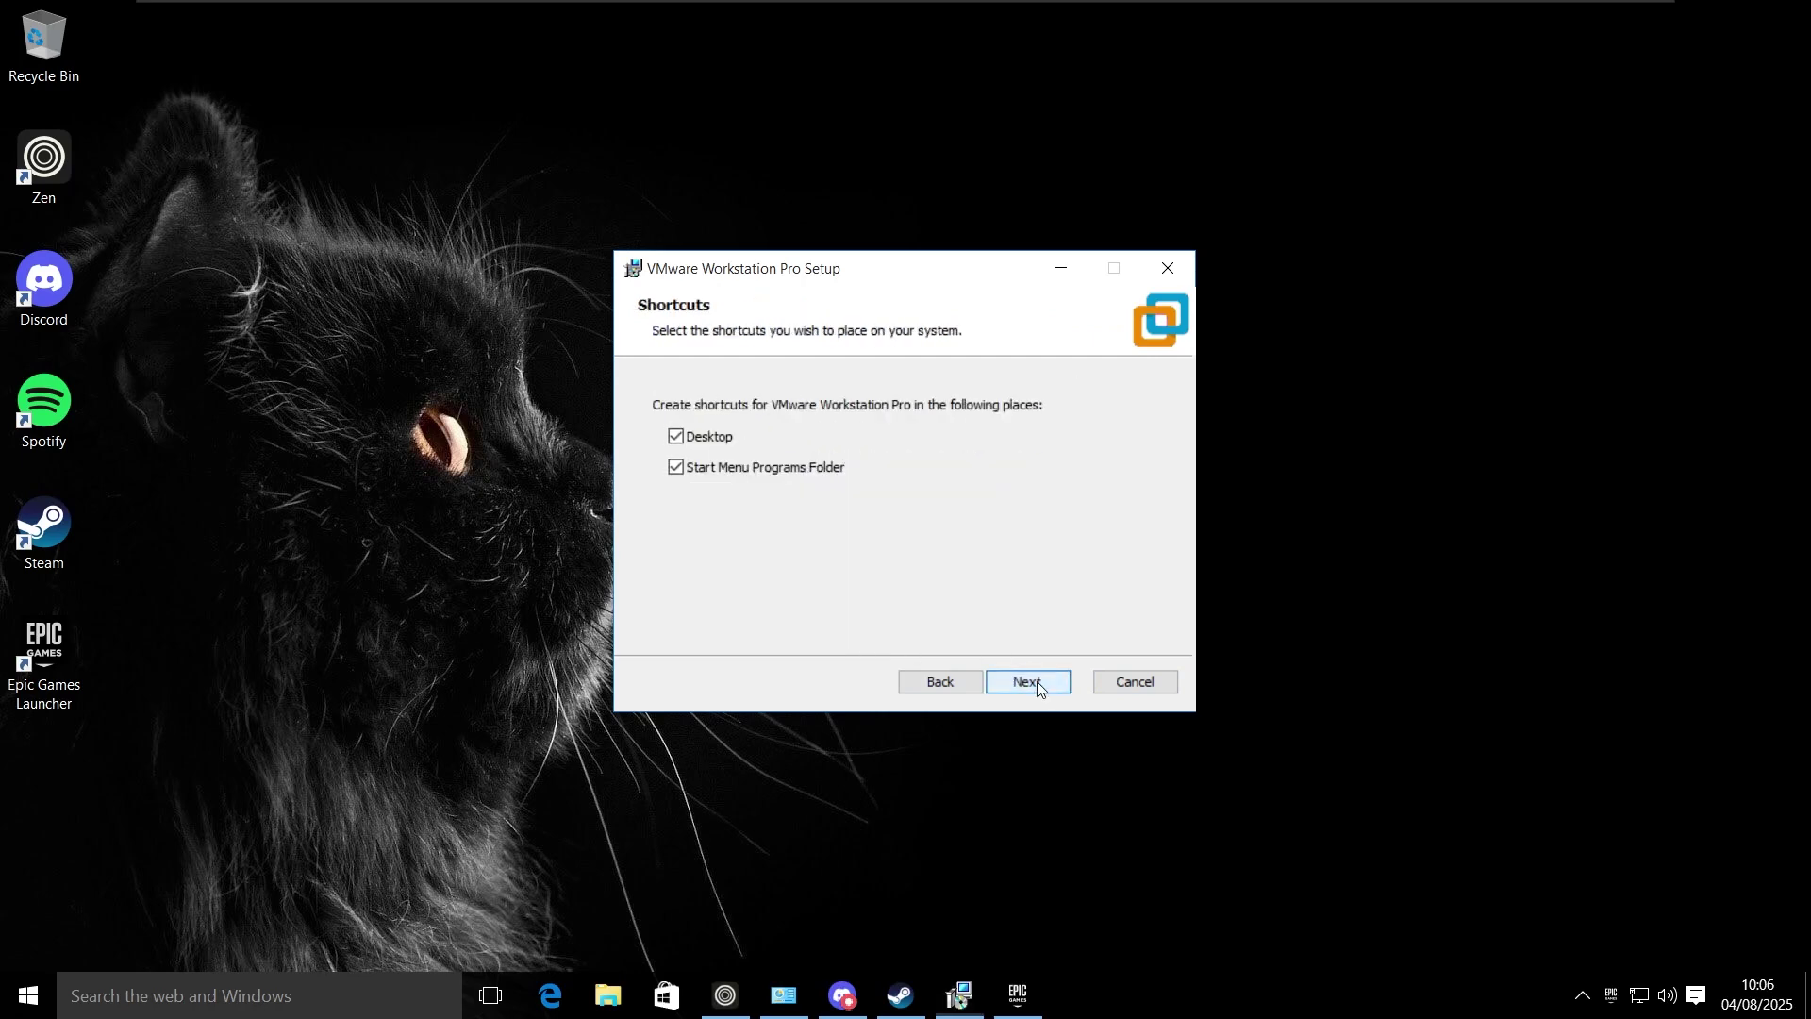
left_click(1038, 683)
left_click(1037, 683)
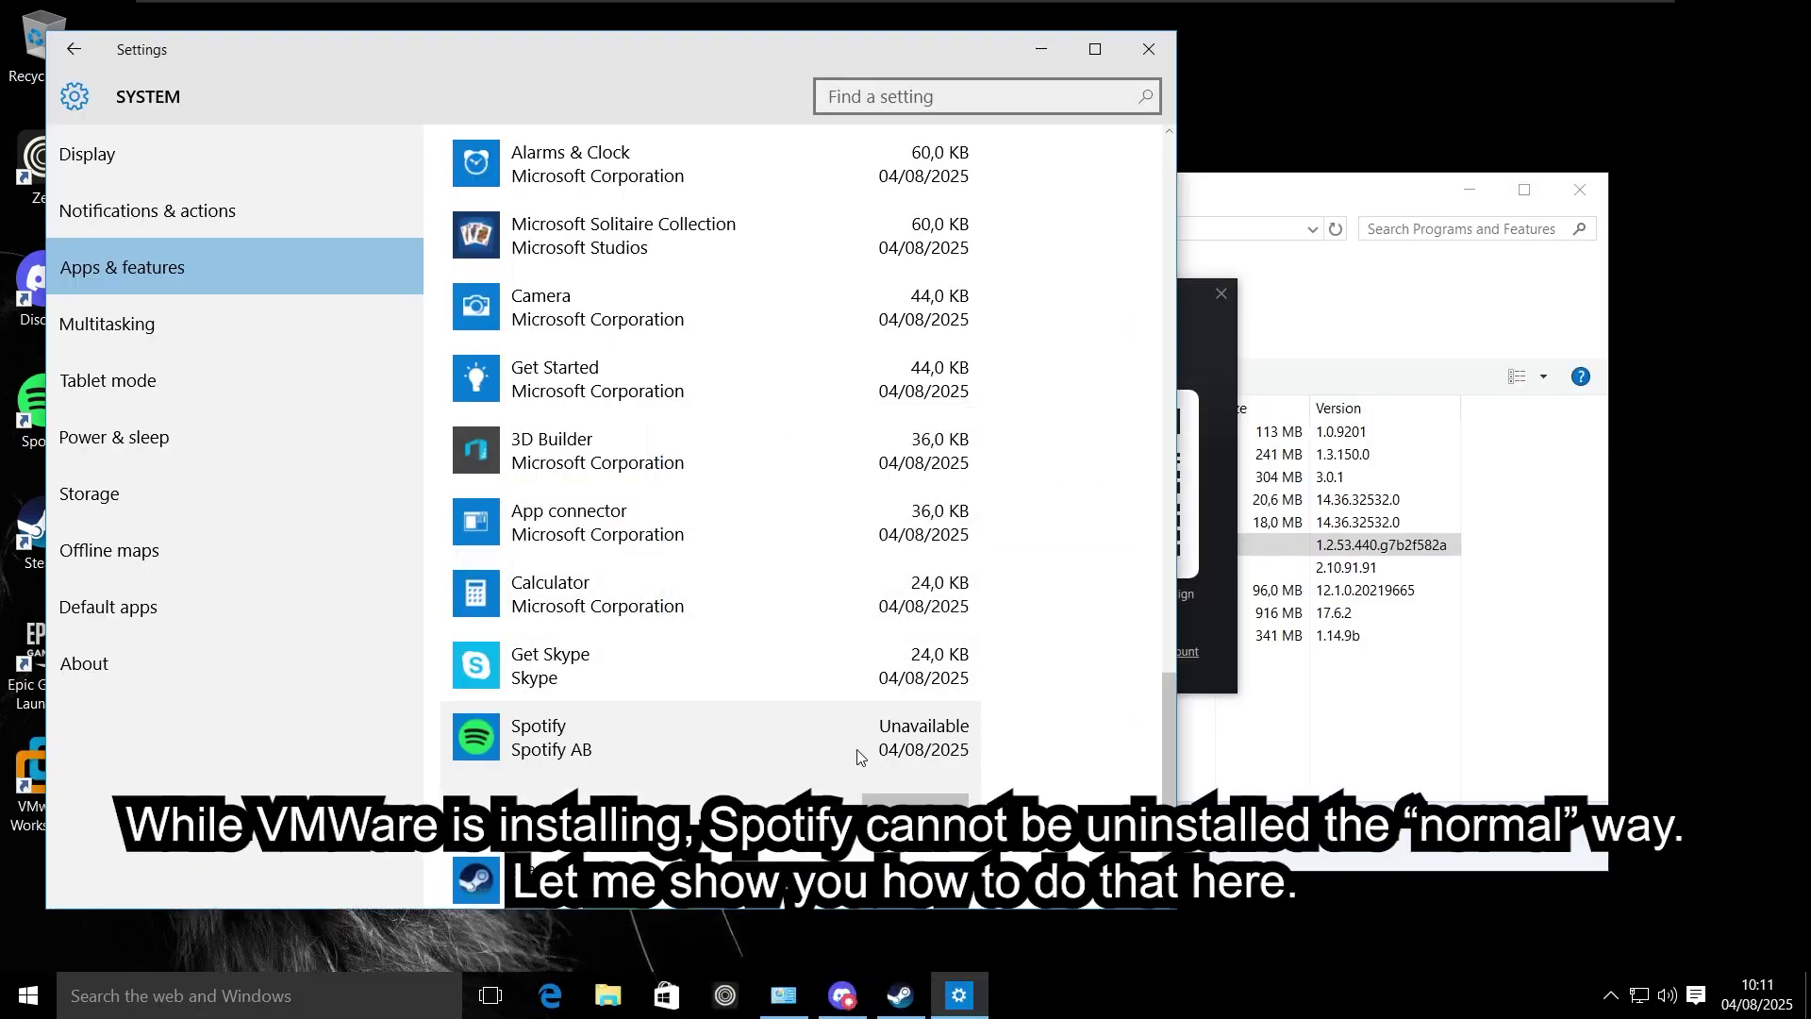
Step: Launch Registry Editor by running regedit and approve the elevation request
key("super+r")
type("regedit")
key("Return")
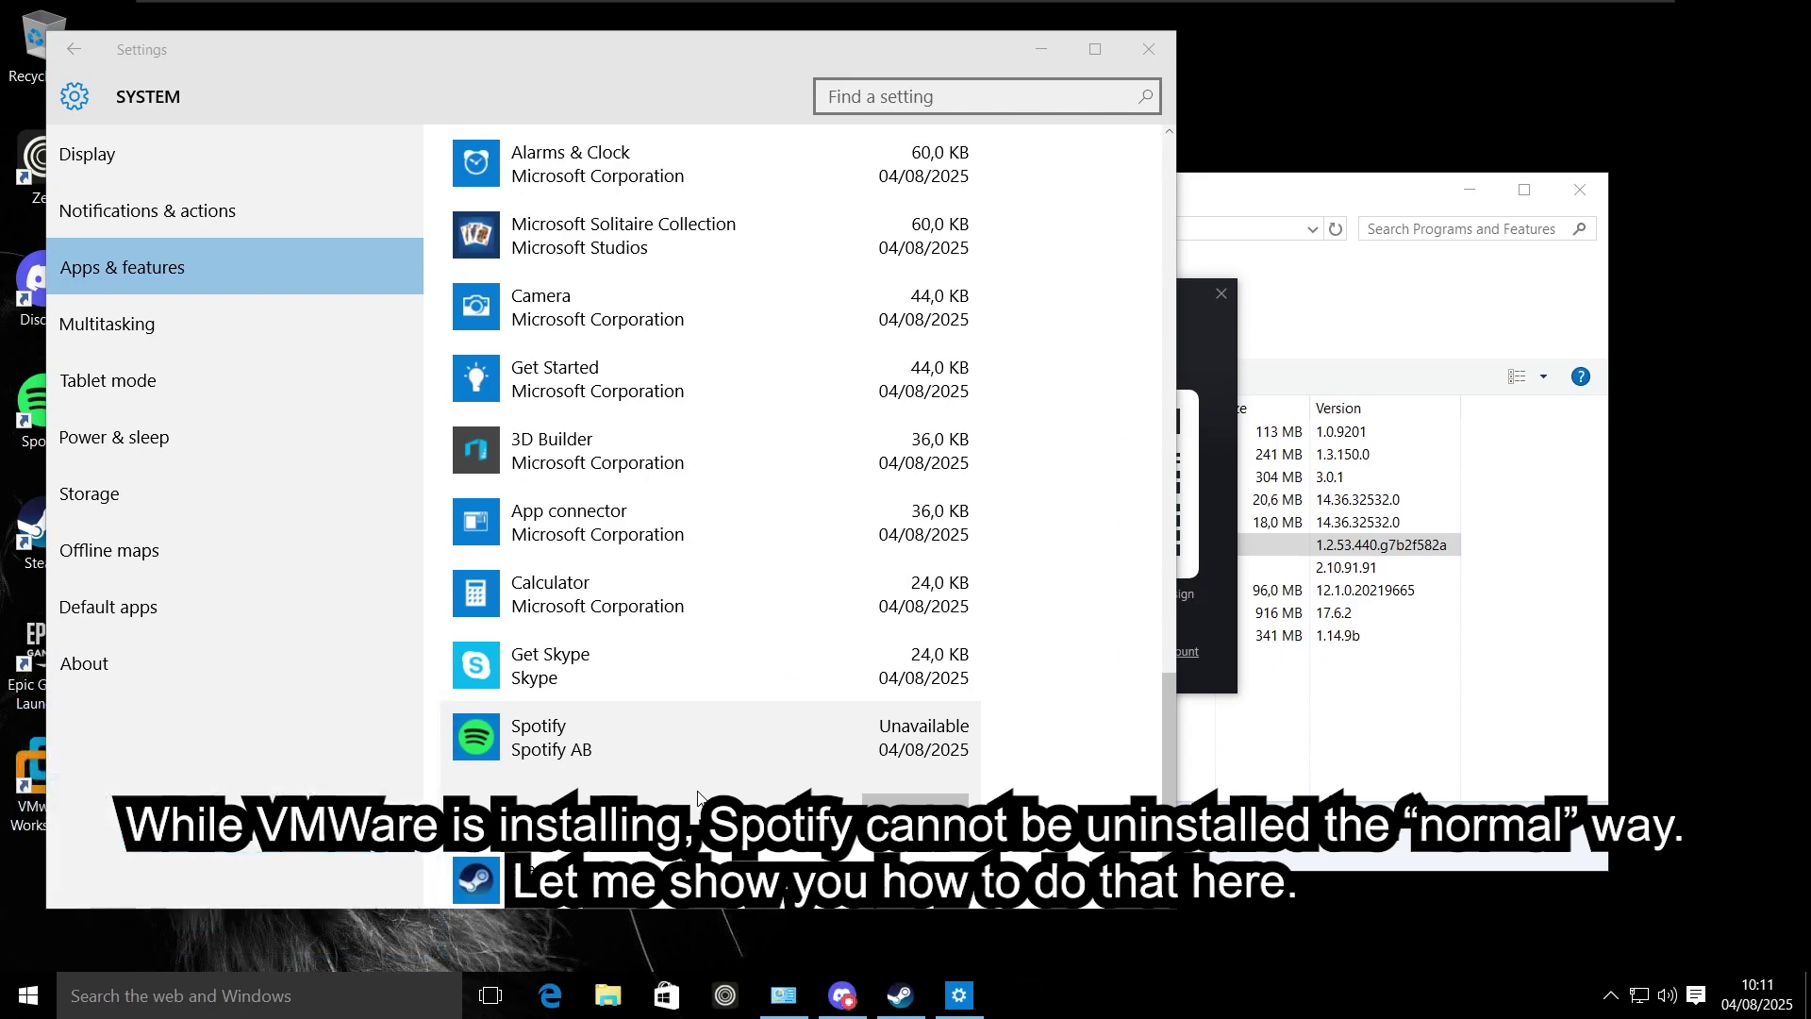
key("Left")
key("Return")
Step: Expand the HKEY_CURRENT_USER\SOFTWARE\Microsoft key in the registry tree
key("Down")
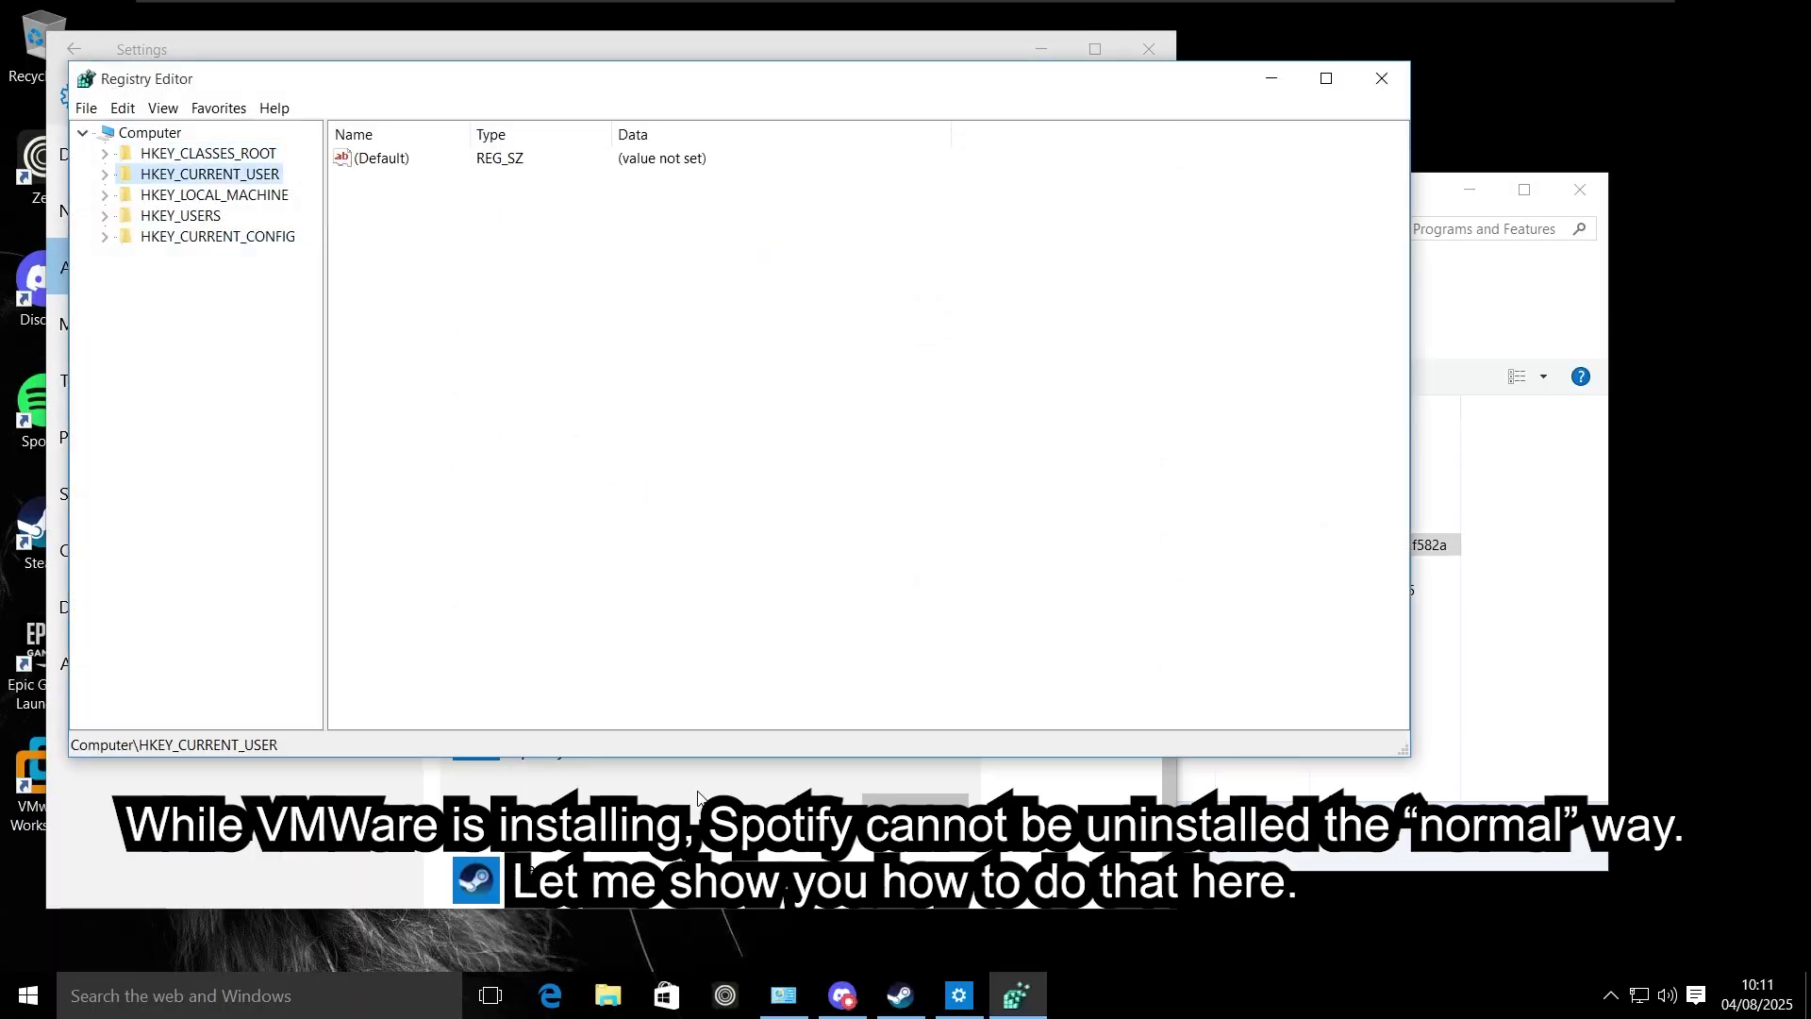
key("Down")
key("Up")
key("Right")
key("s")
key("Right")
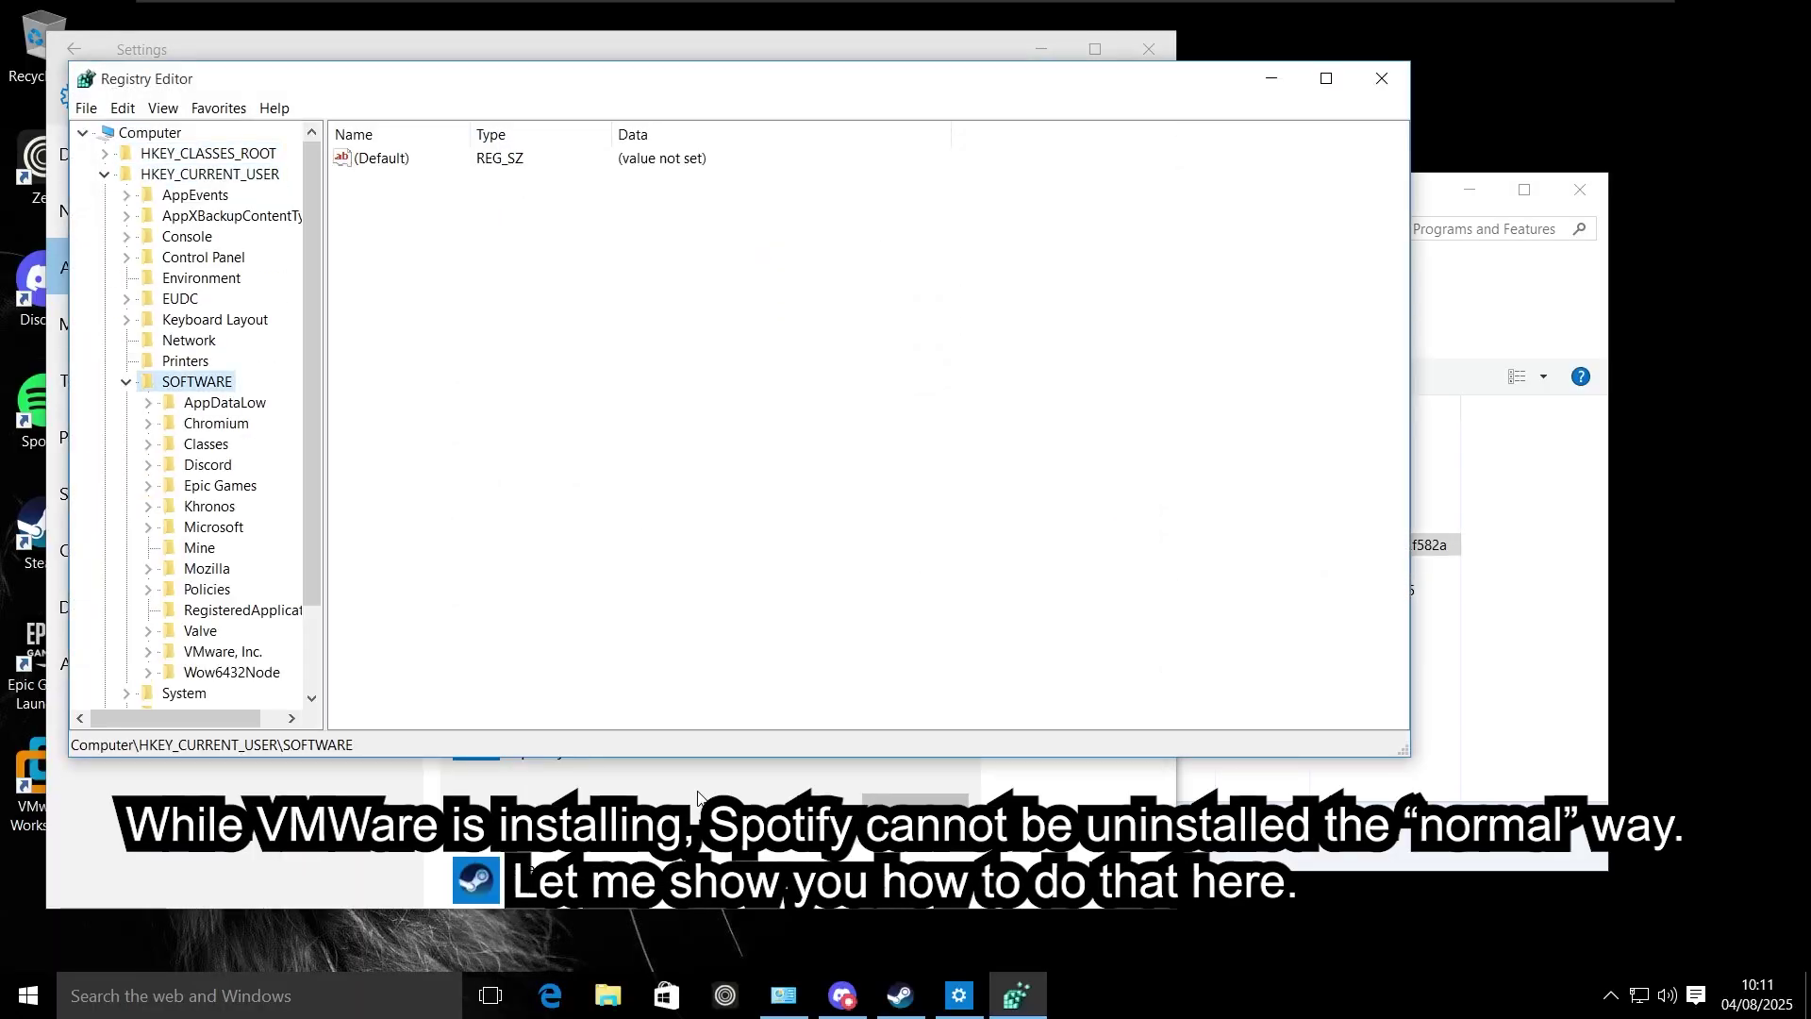
key("m")
key("Right")
Step: Navigate to the Windows\CurrentVersion\Uninstall key under the Microsoft key
key("w")
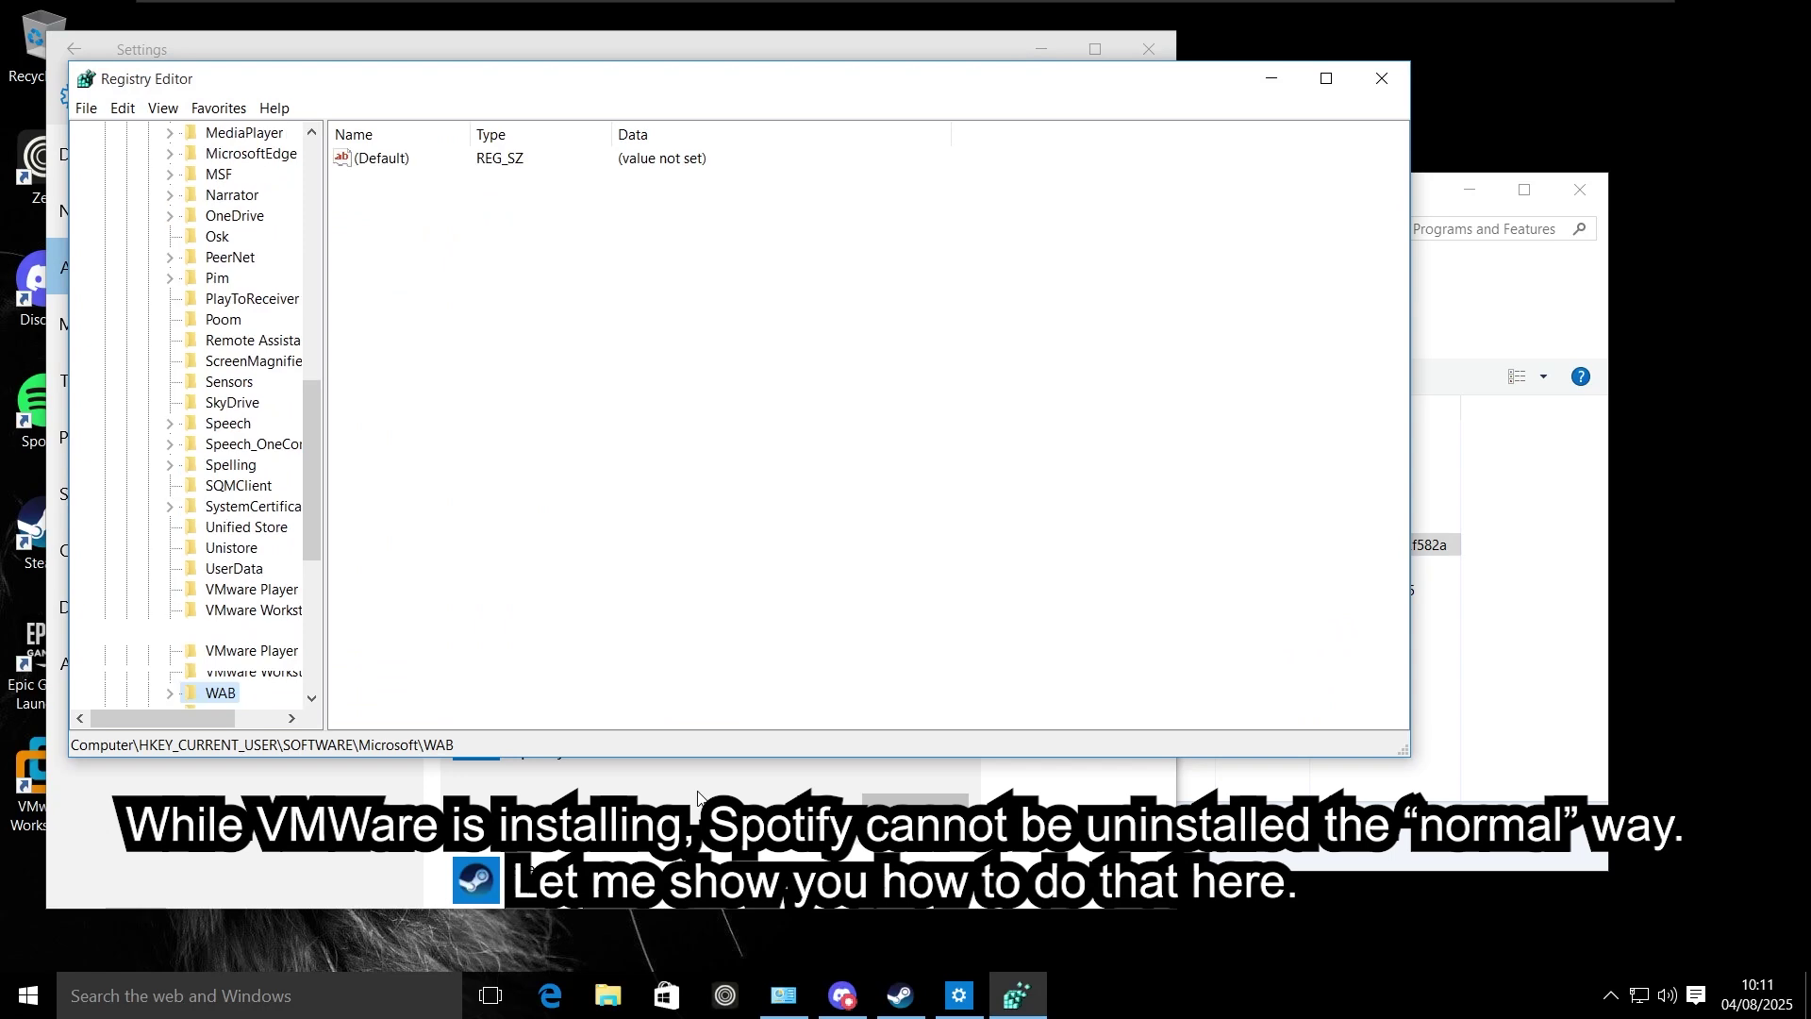
key("i")
key("Right")
key("u")
key("Up")
key("Up")
key("Up")
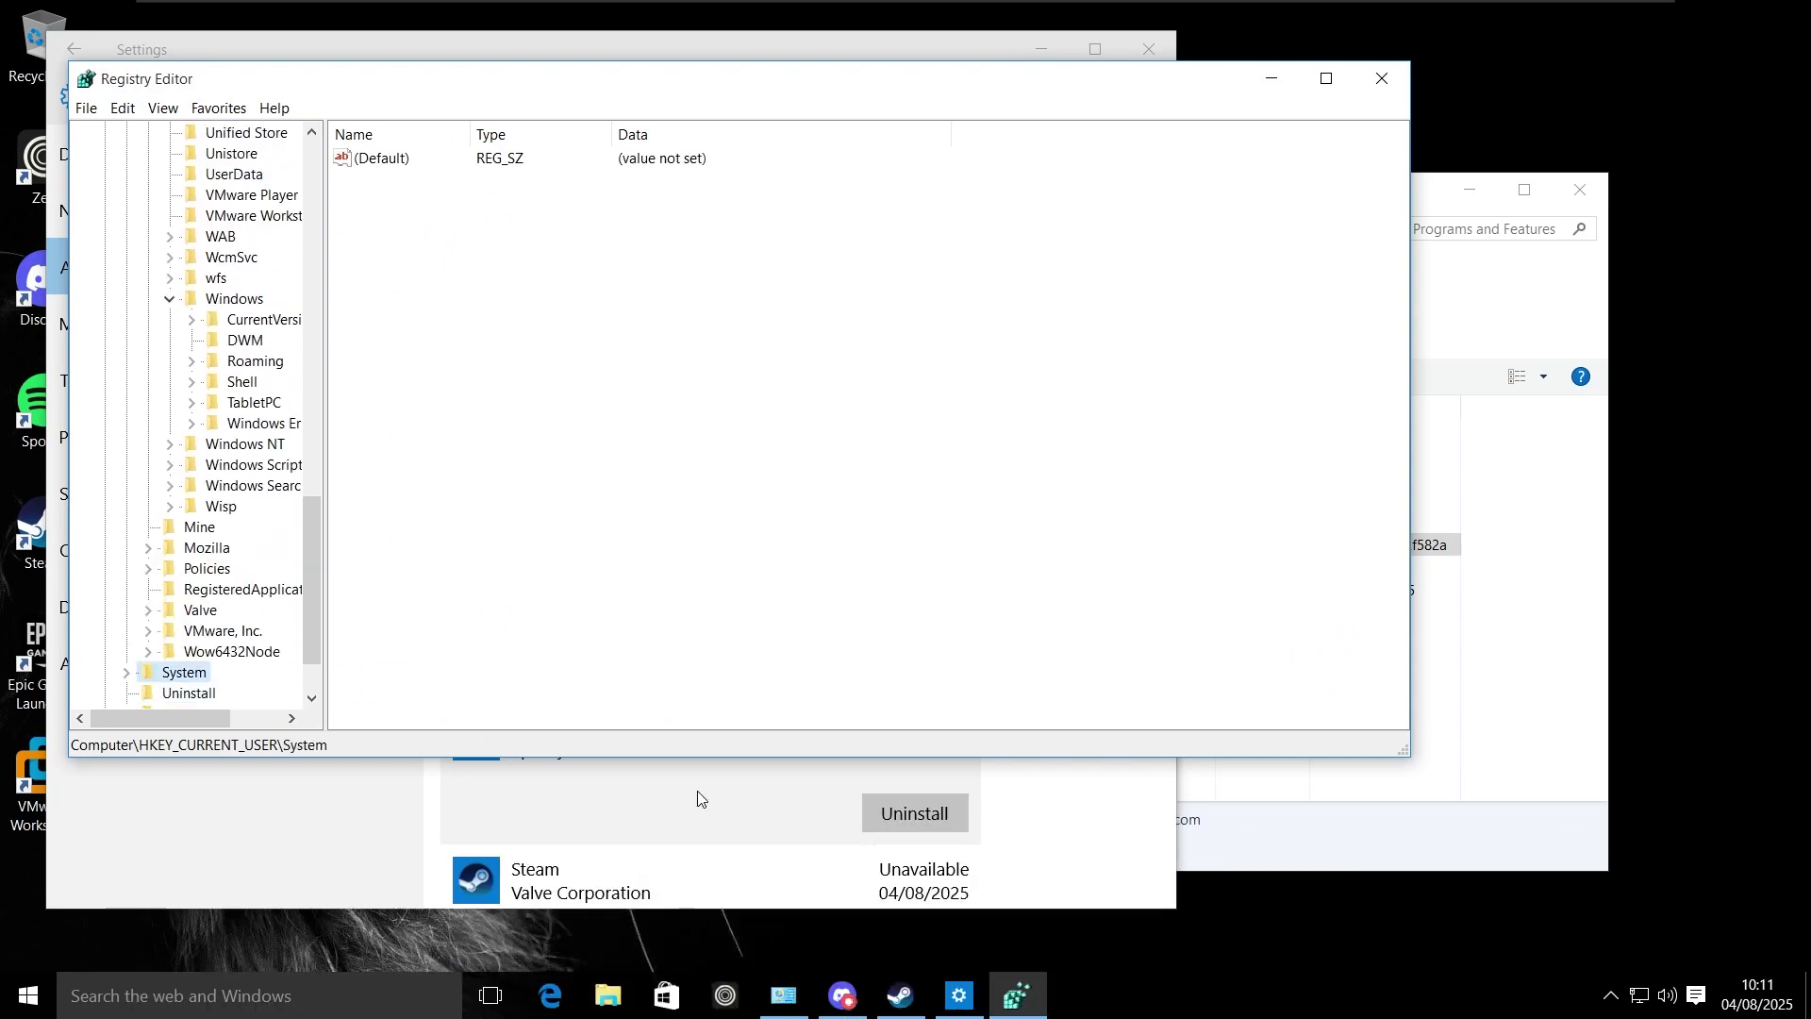
key("c")
key("u")
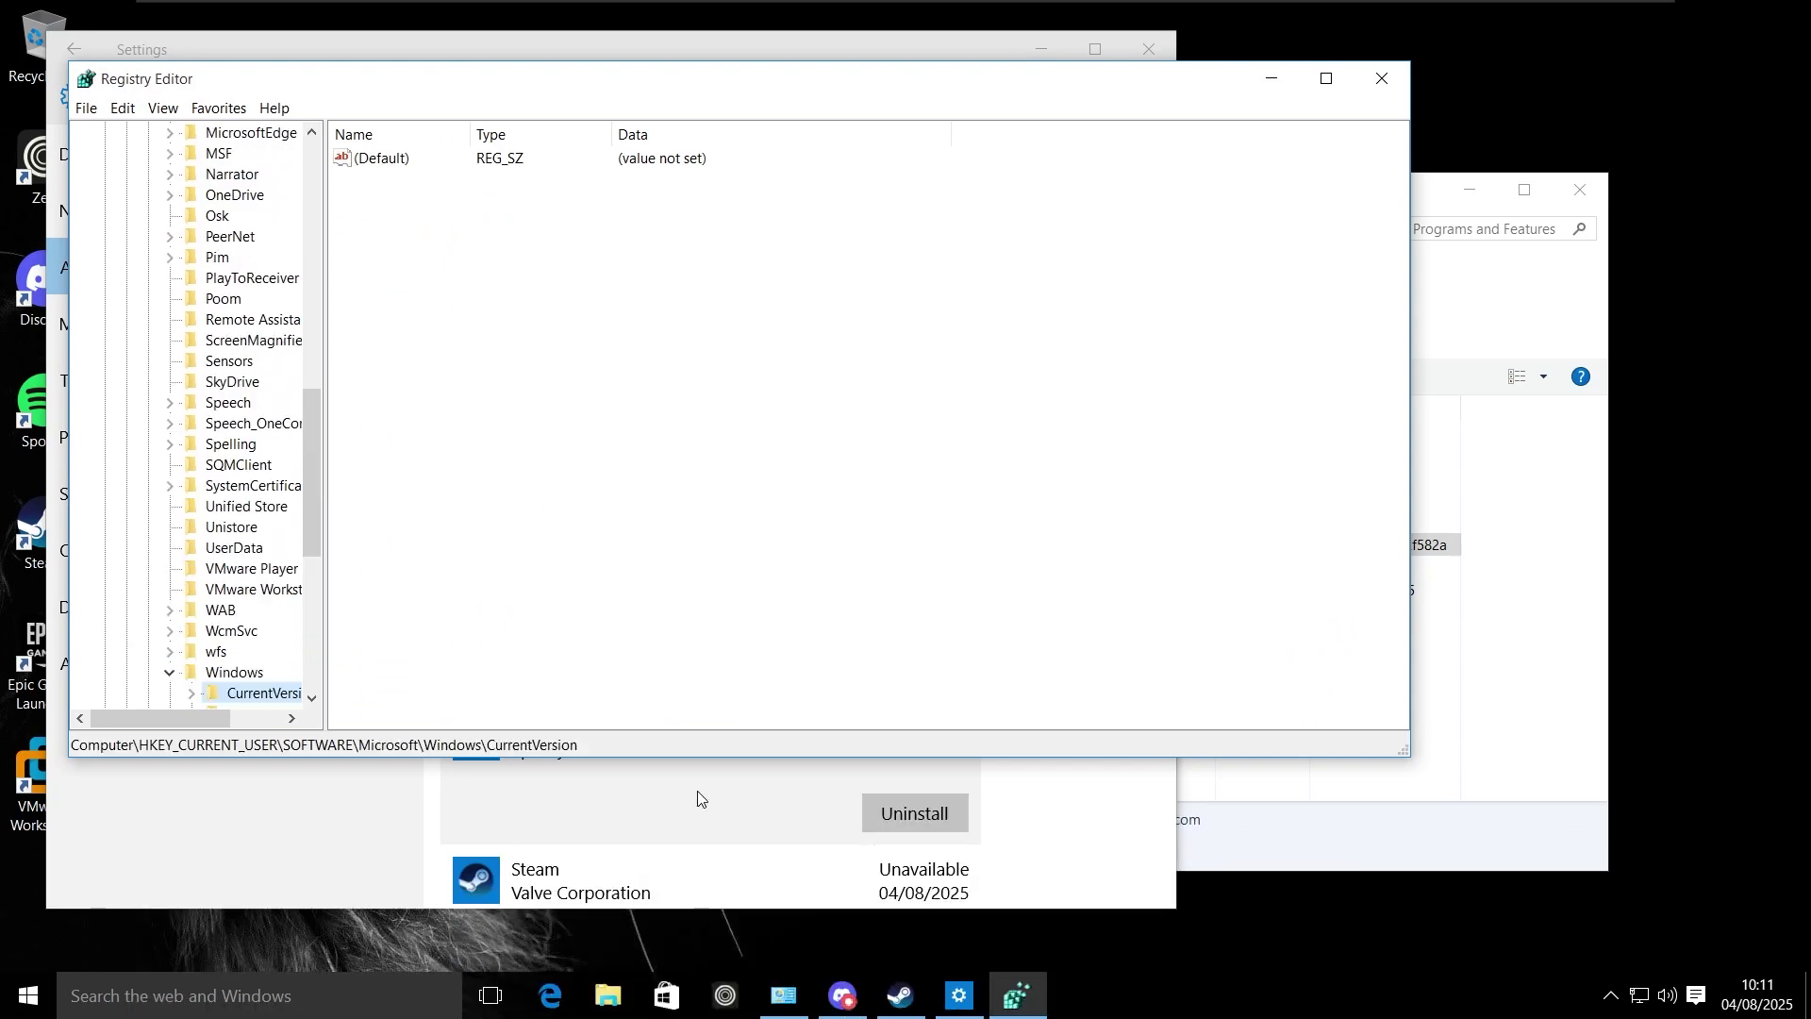
key("Right")
key("u")
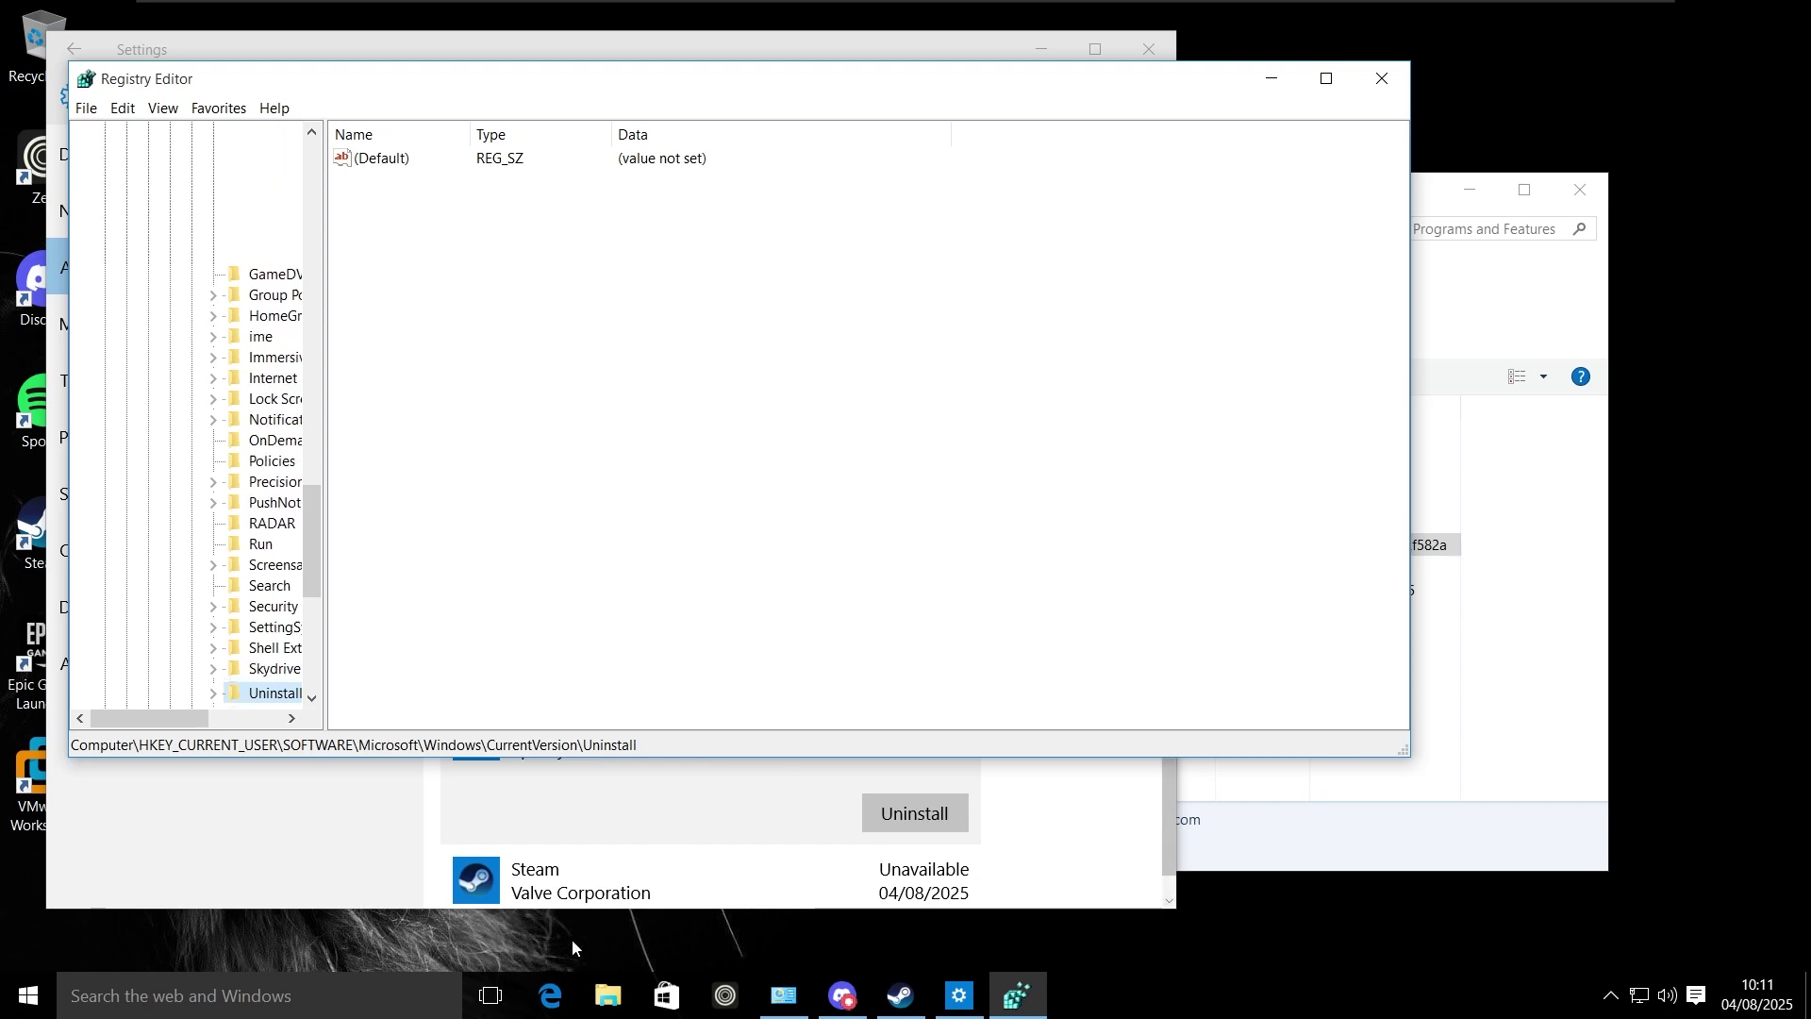
Step: Try to find an Uninstall key under Microsoft\Windows NT\CurrentVersion and collapse the Windows NT branch
key("Left")
key("Left")
key("Left")
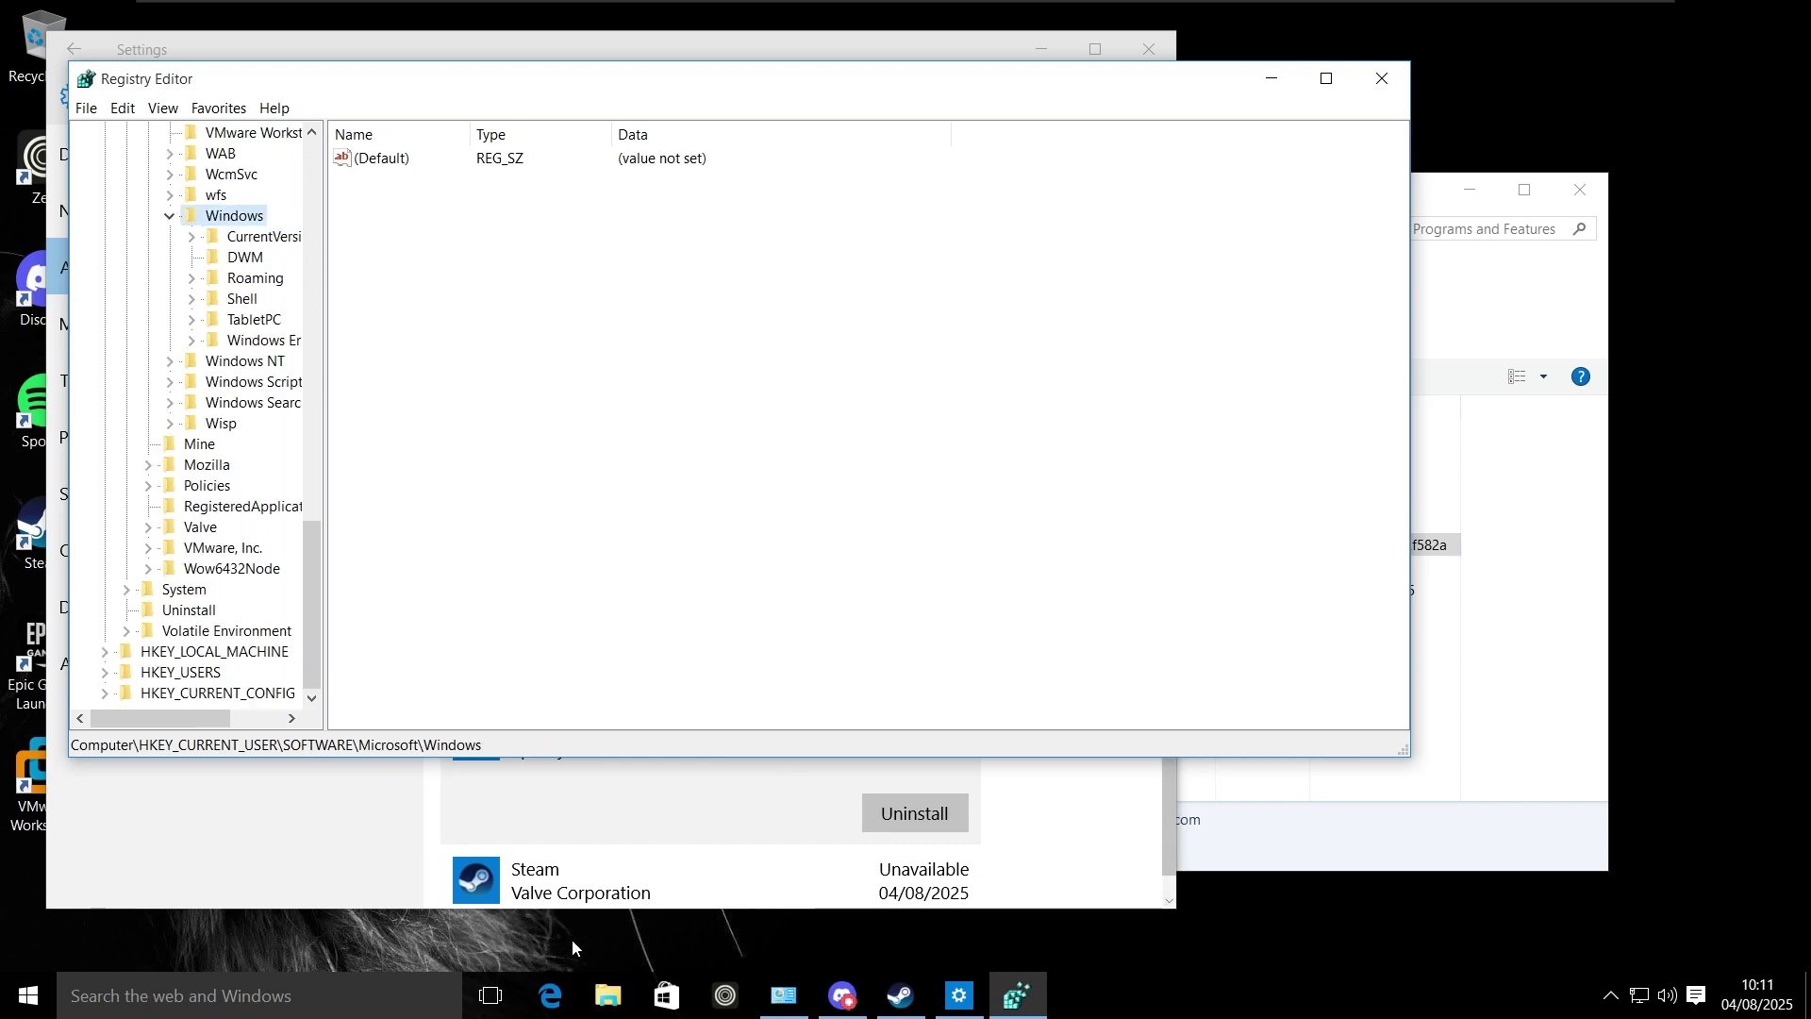
key("Left")
key("Down")
key("Right")
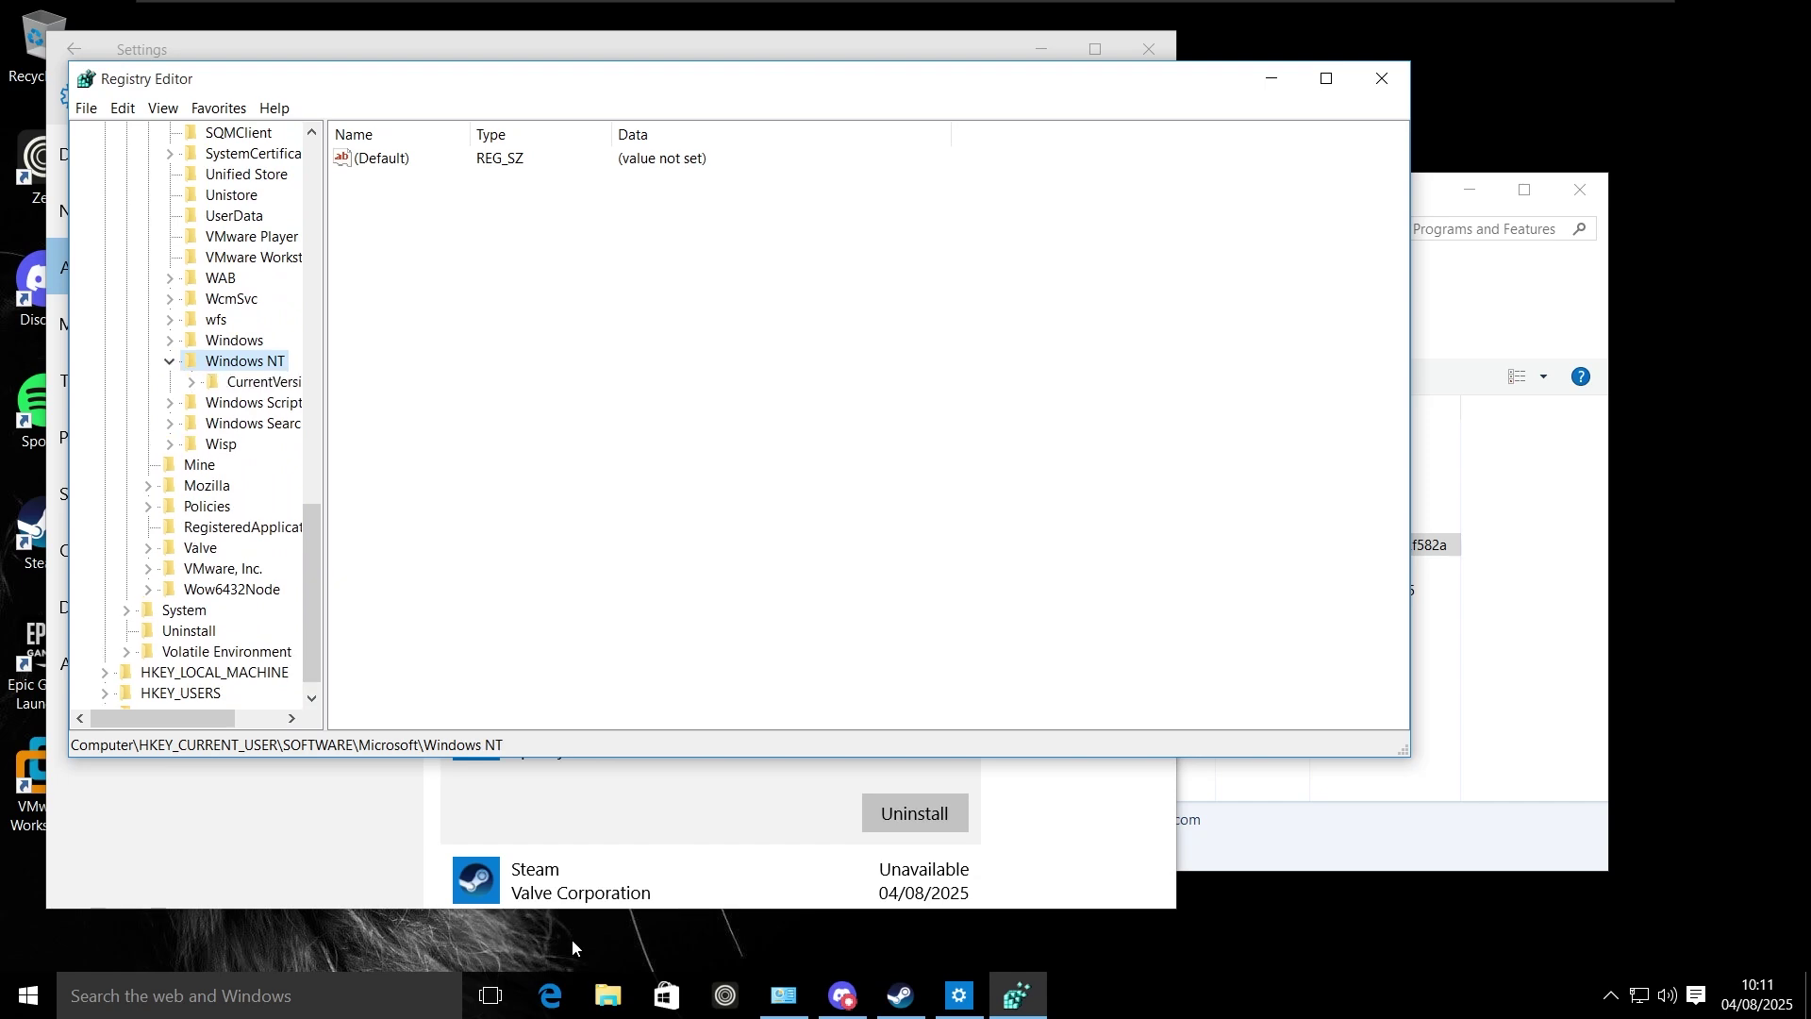
key("Right")
key("Right")
key("u")
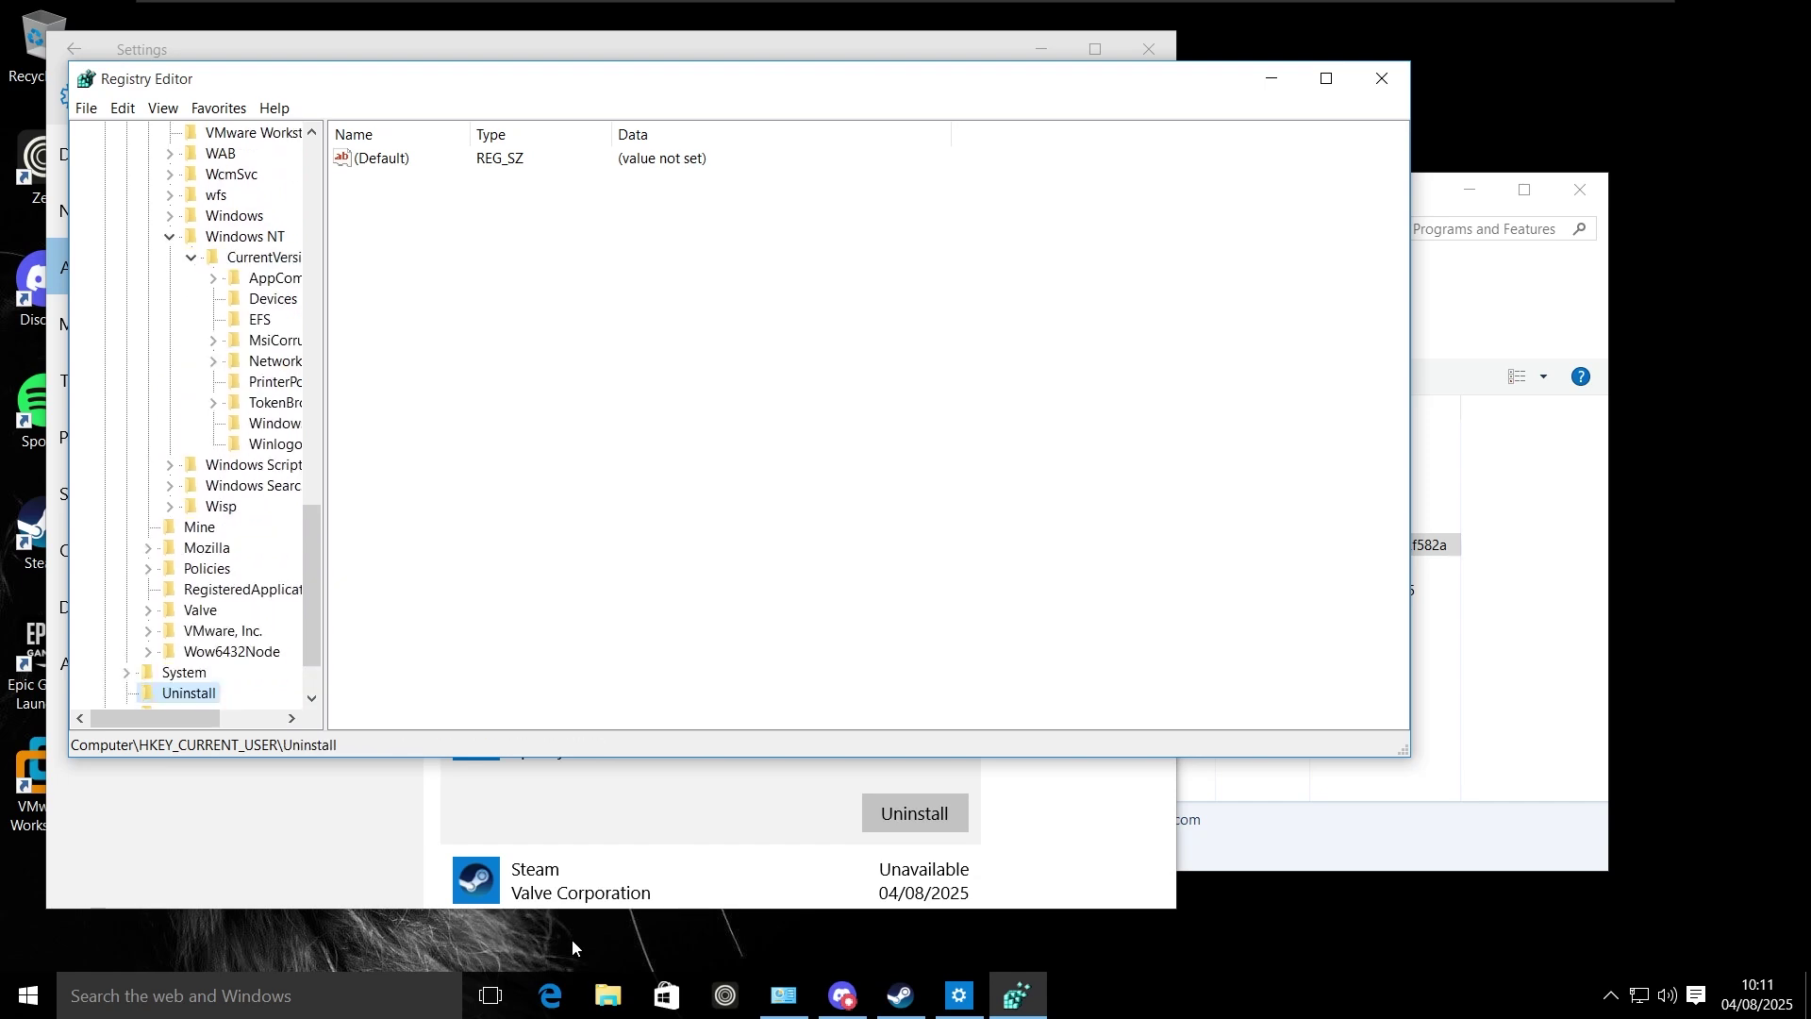
key("alt")
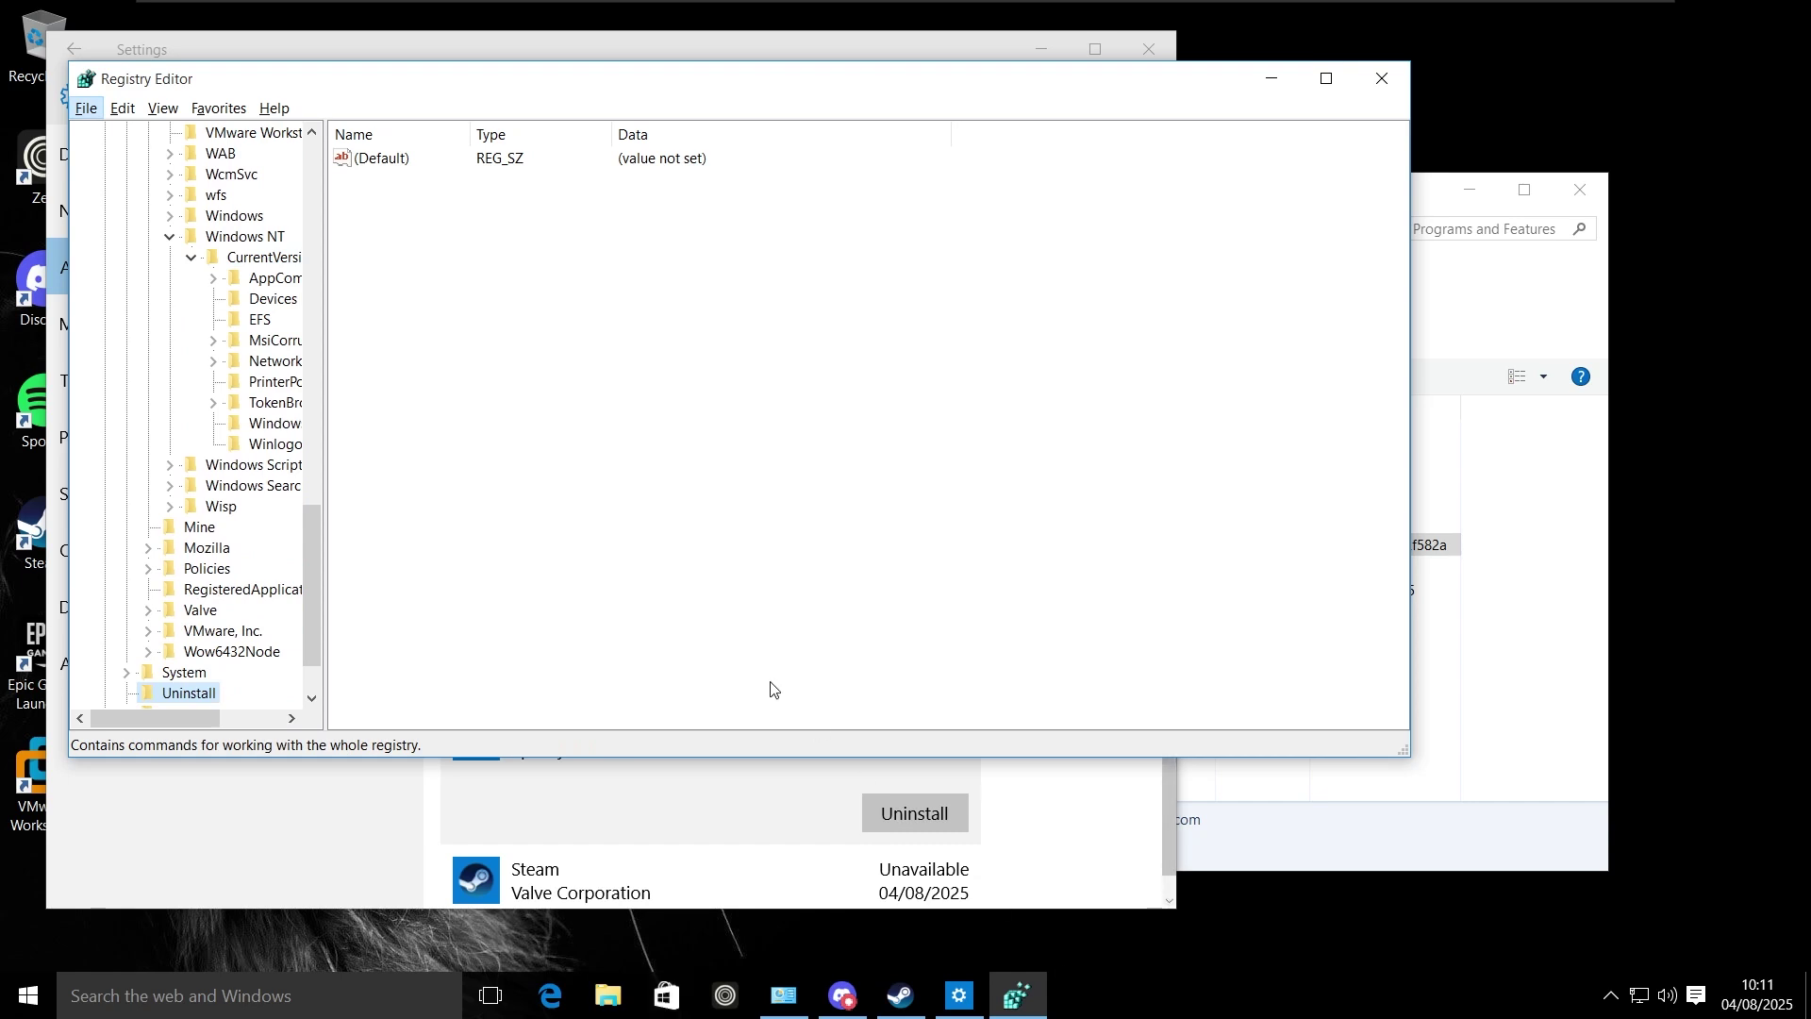
left_click(743, 672)
left_click(226, 243)
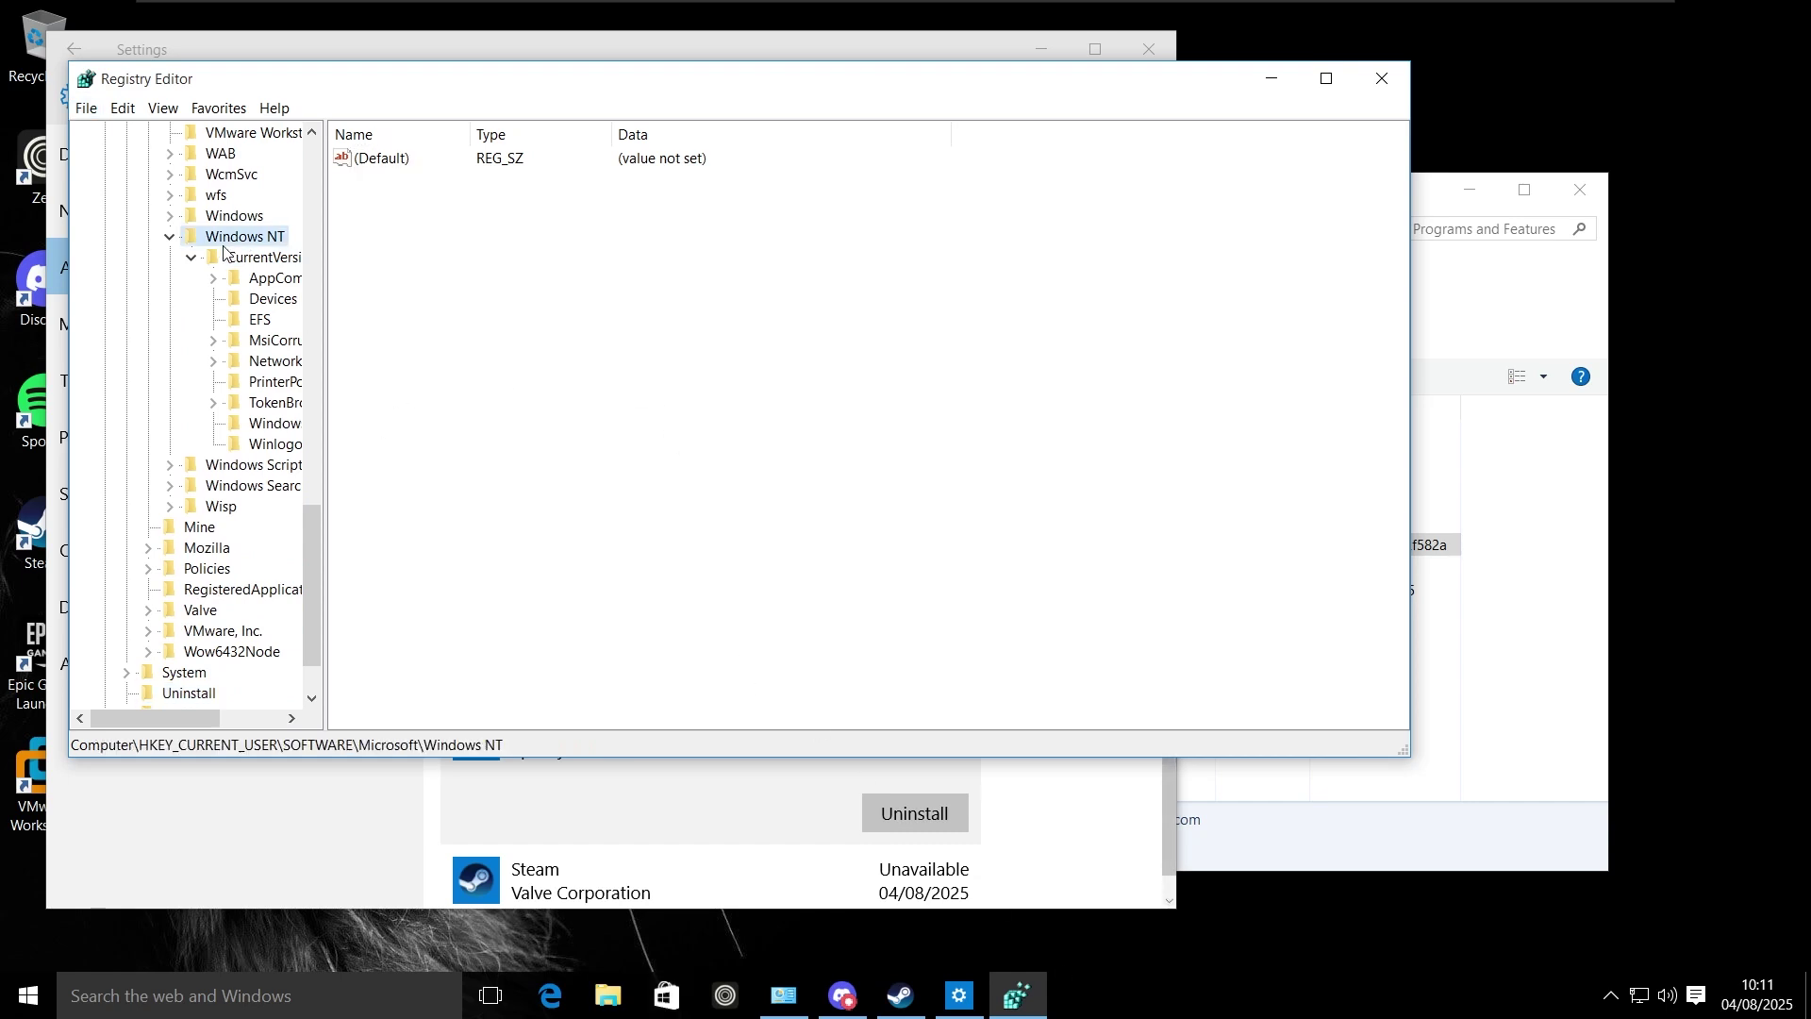
key("Left")
Step: Return to HKEY_CURRENT_USER\SOFTWARE\Microsoft\Windows\CurrentVersion\Uninstall and expand it to show the installed app entries
left_click(227, 345)
key("Right")
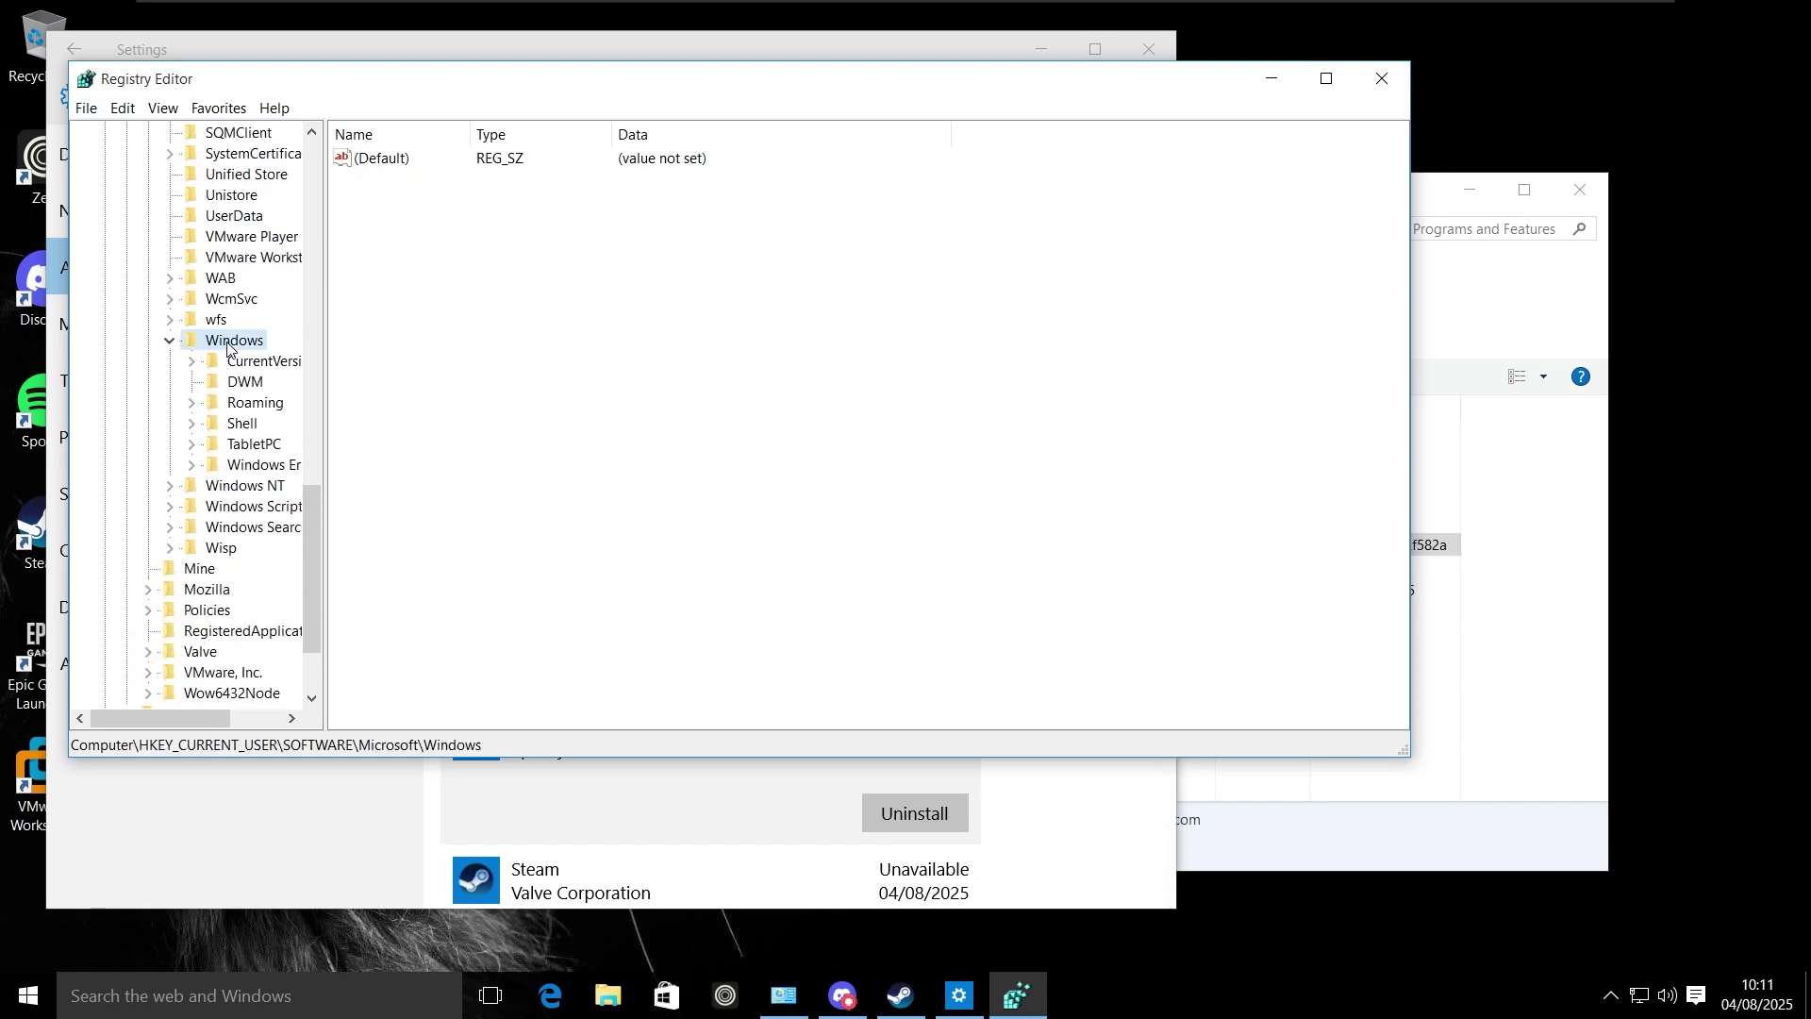
key("Down")
key("Right")
type("un")
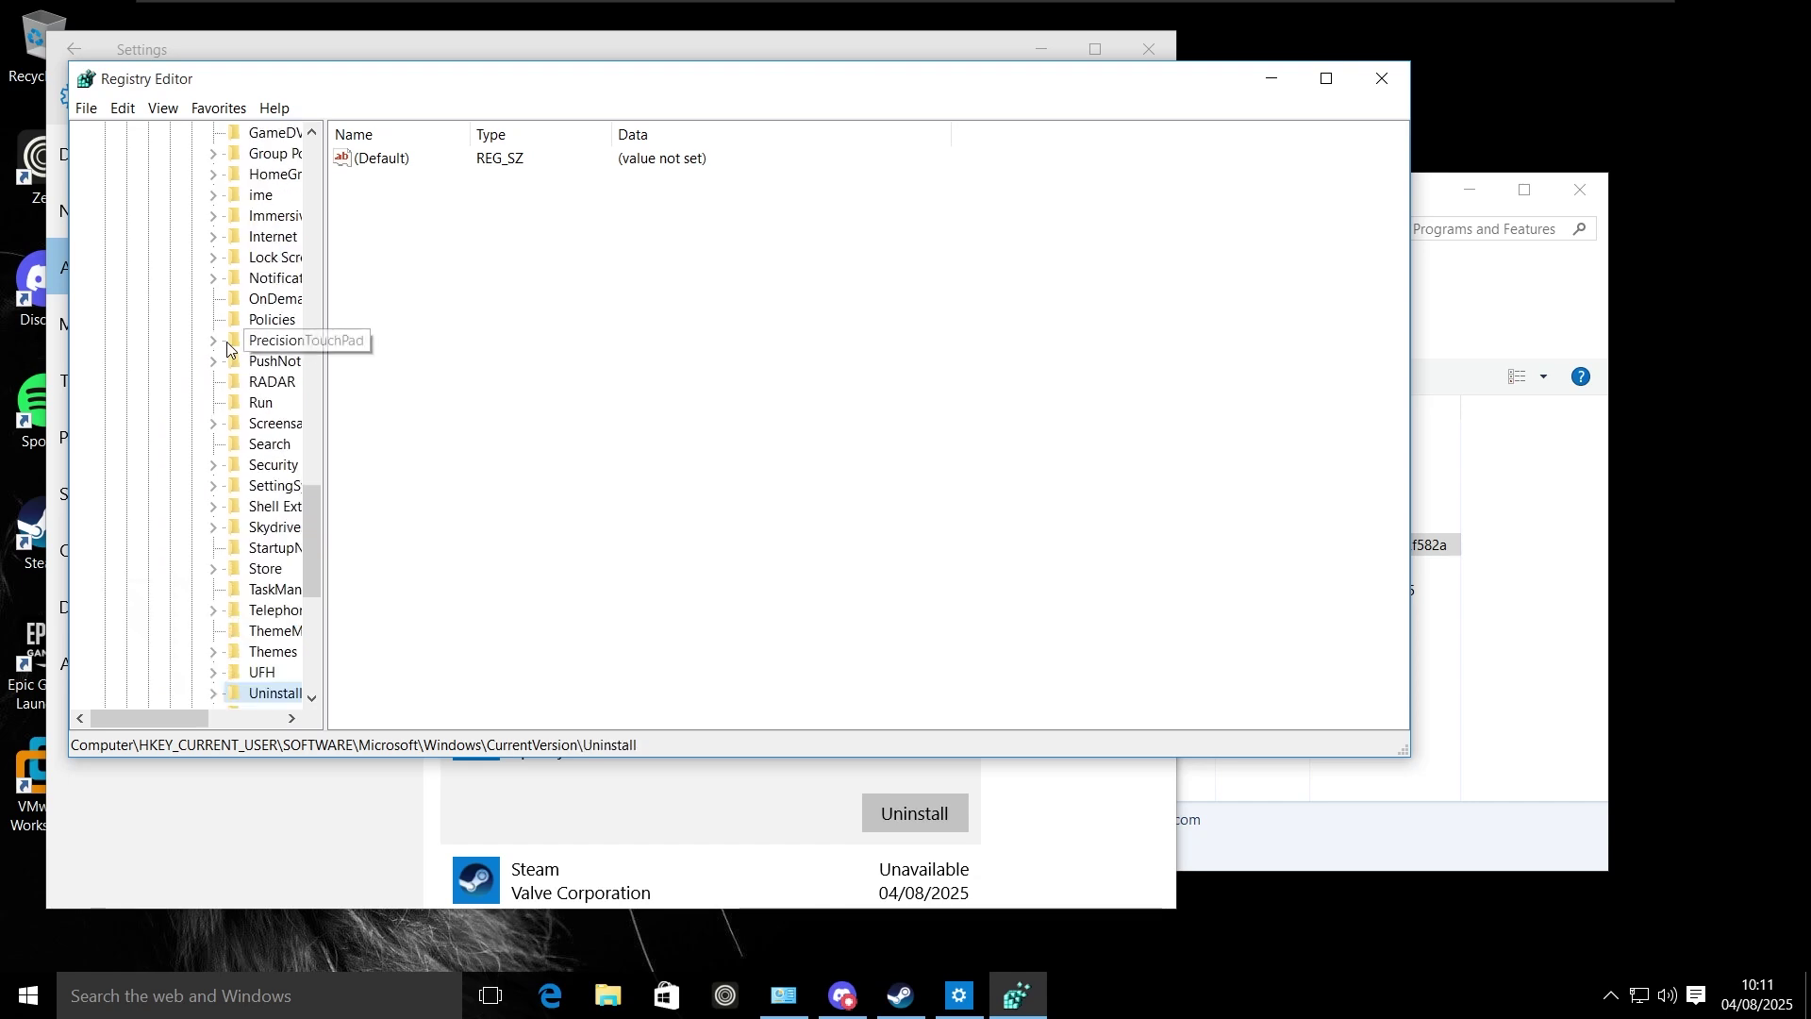
key("Right")
key("Down")
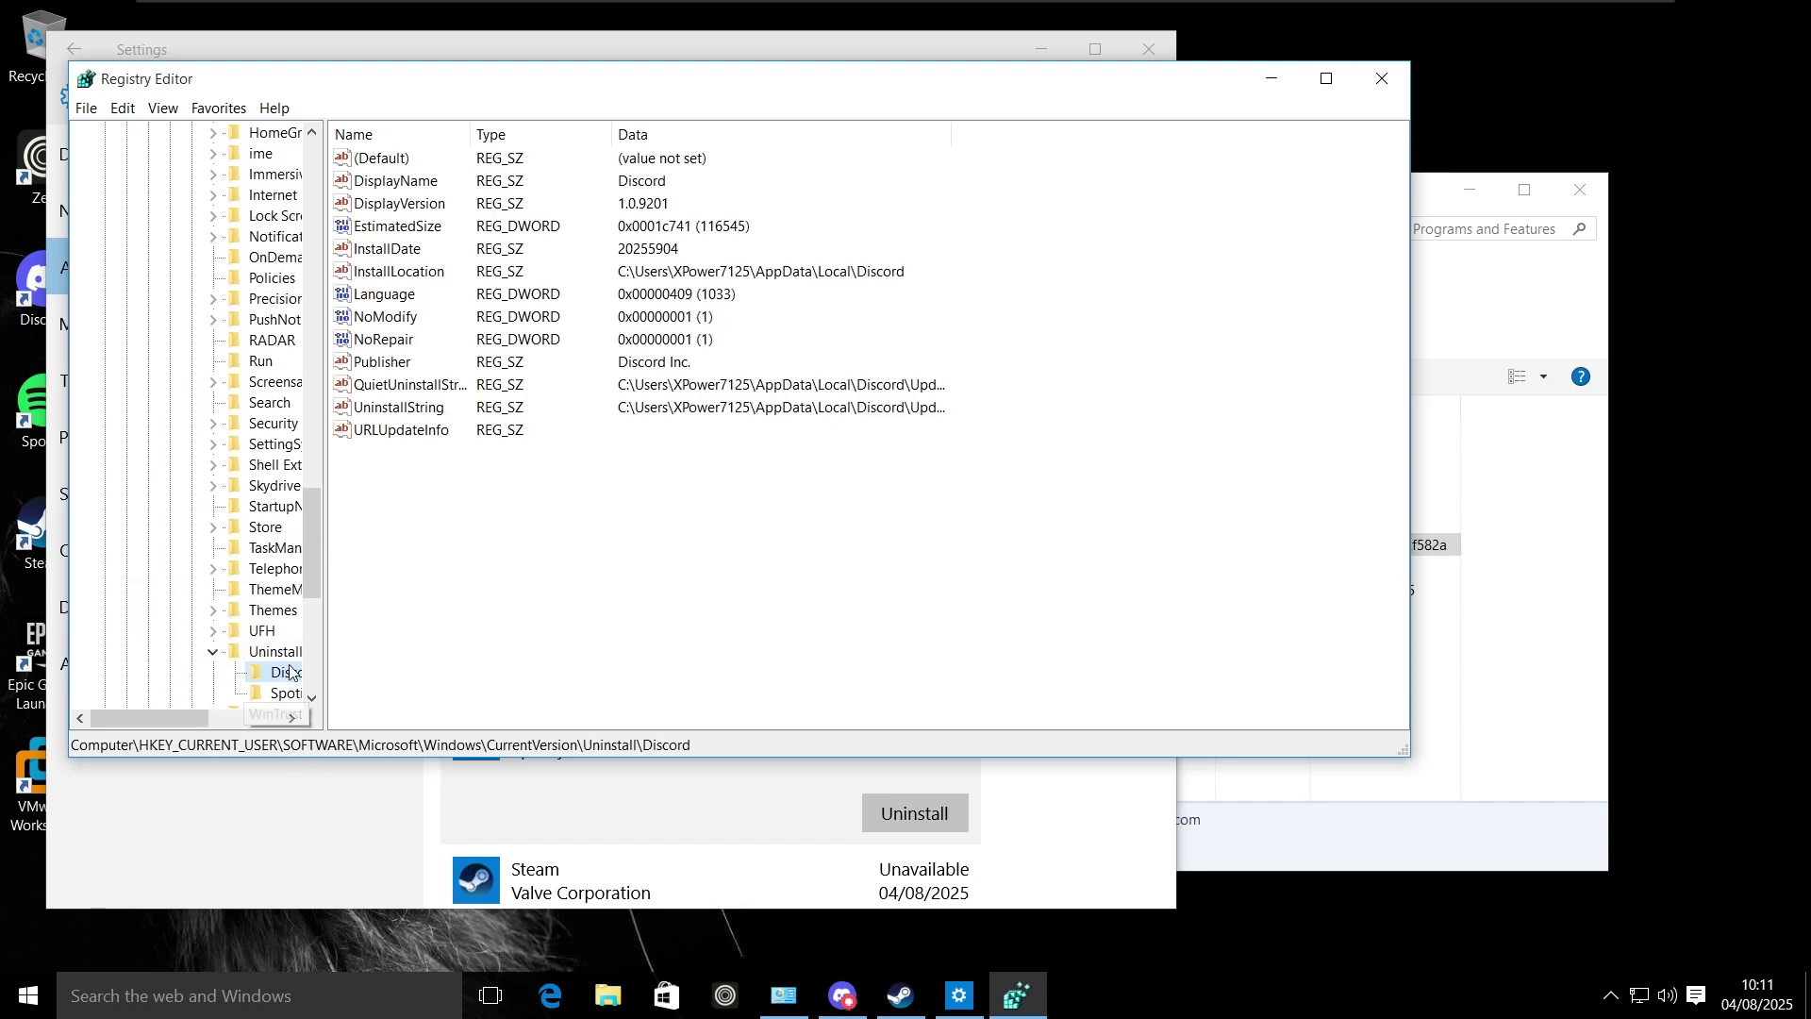
Step: Delete the Spotify key from the Uninstall key and confirm the deletion
left_click(283, 693)
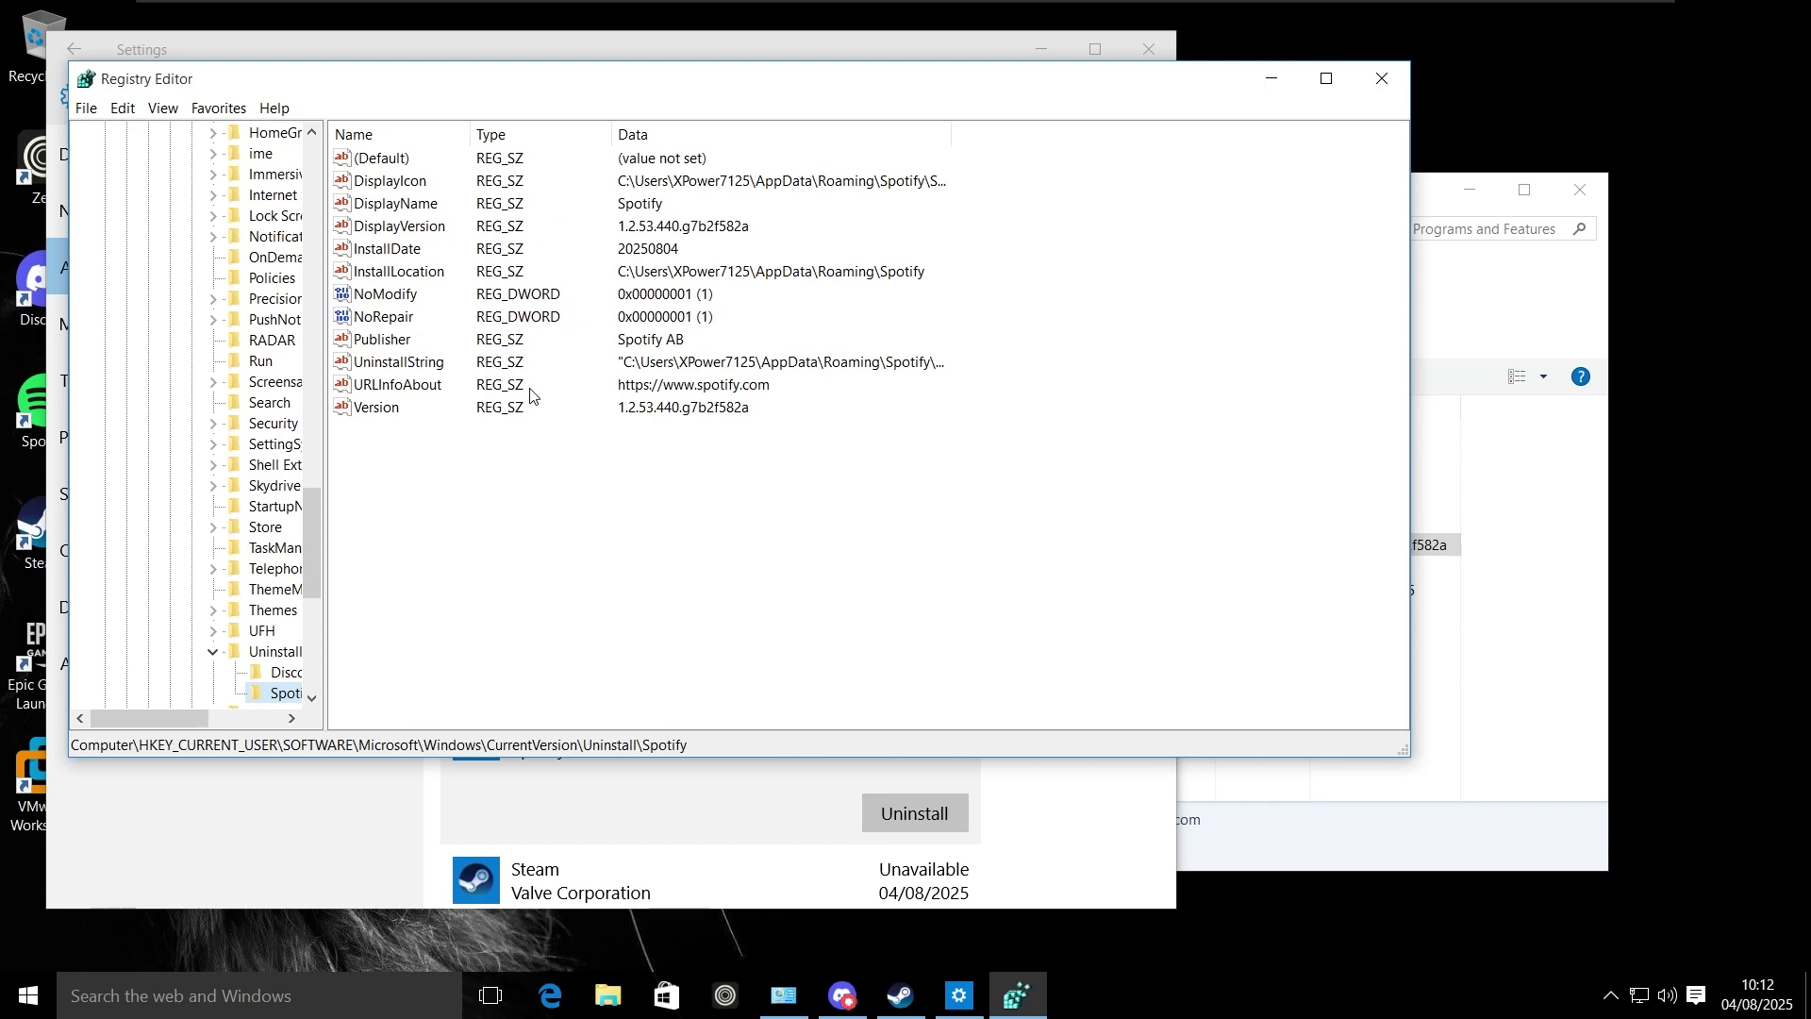
key("Delete")
key("Return")
Step: Open Local Disk (C:) in a new File Explorer window
key("super+e")
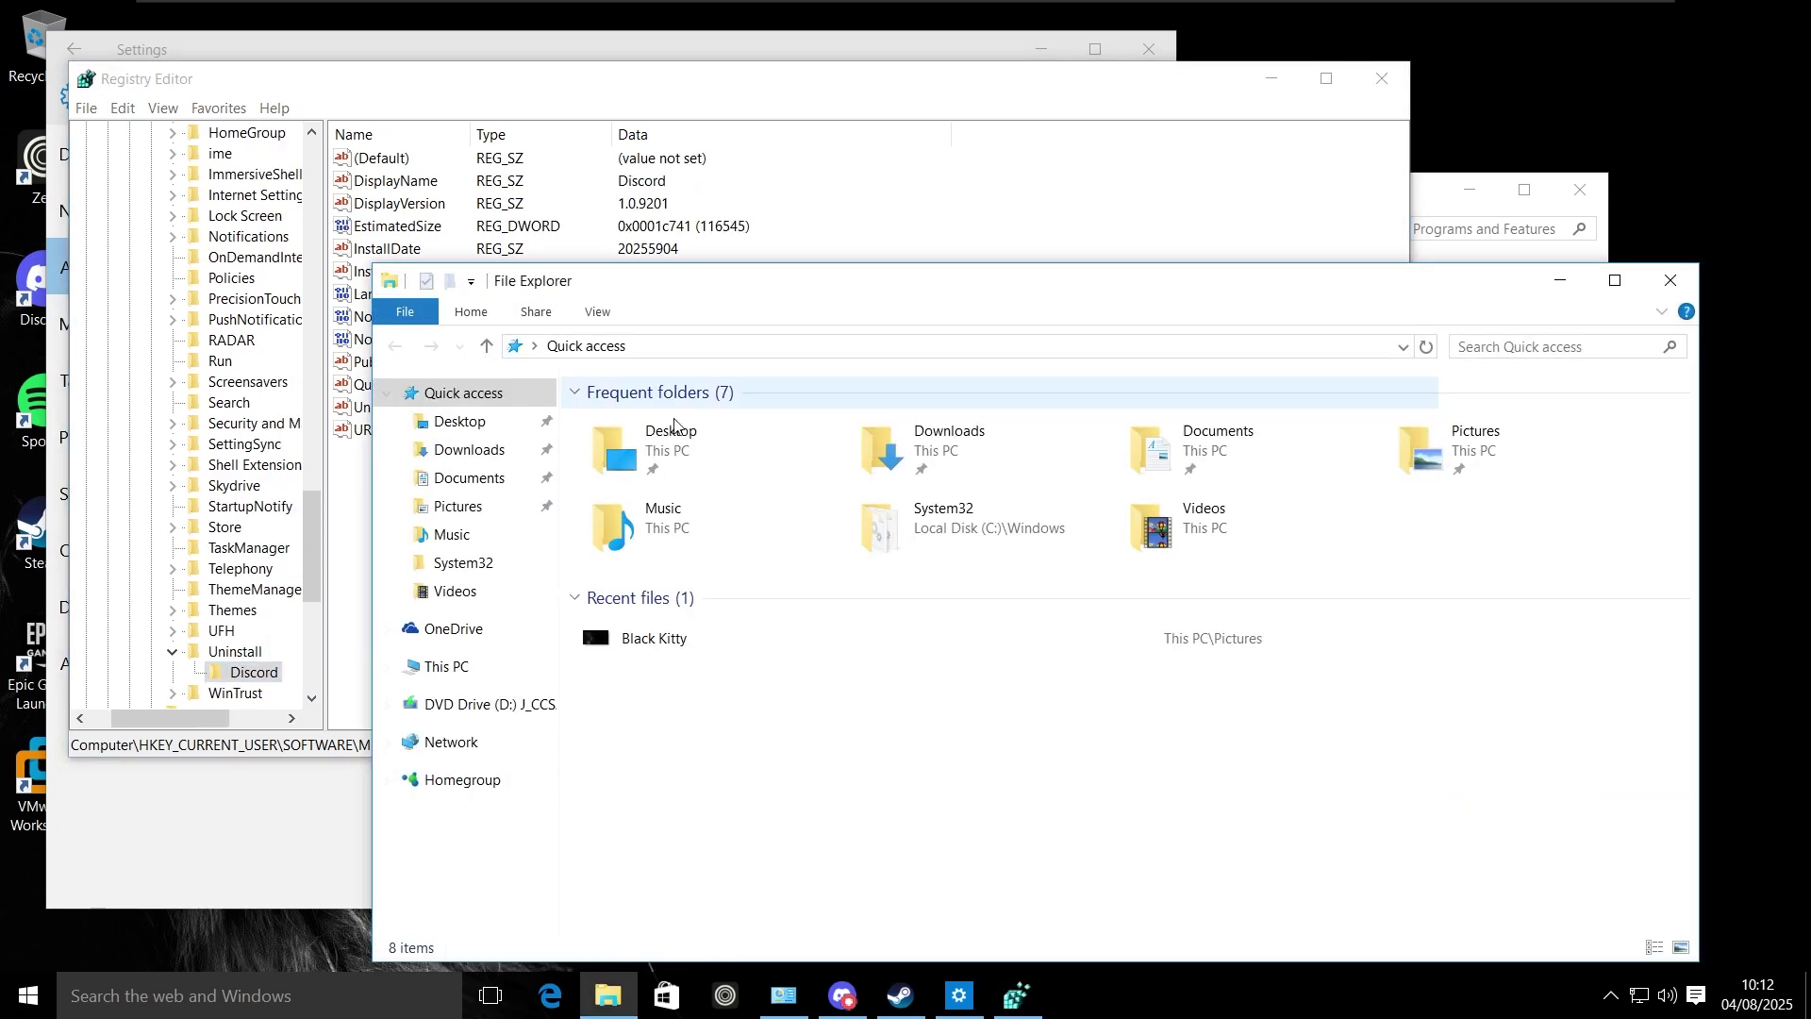
left_click(436, 667)
double_click(660, 612)
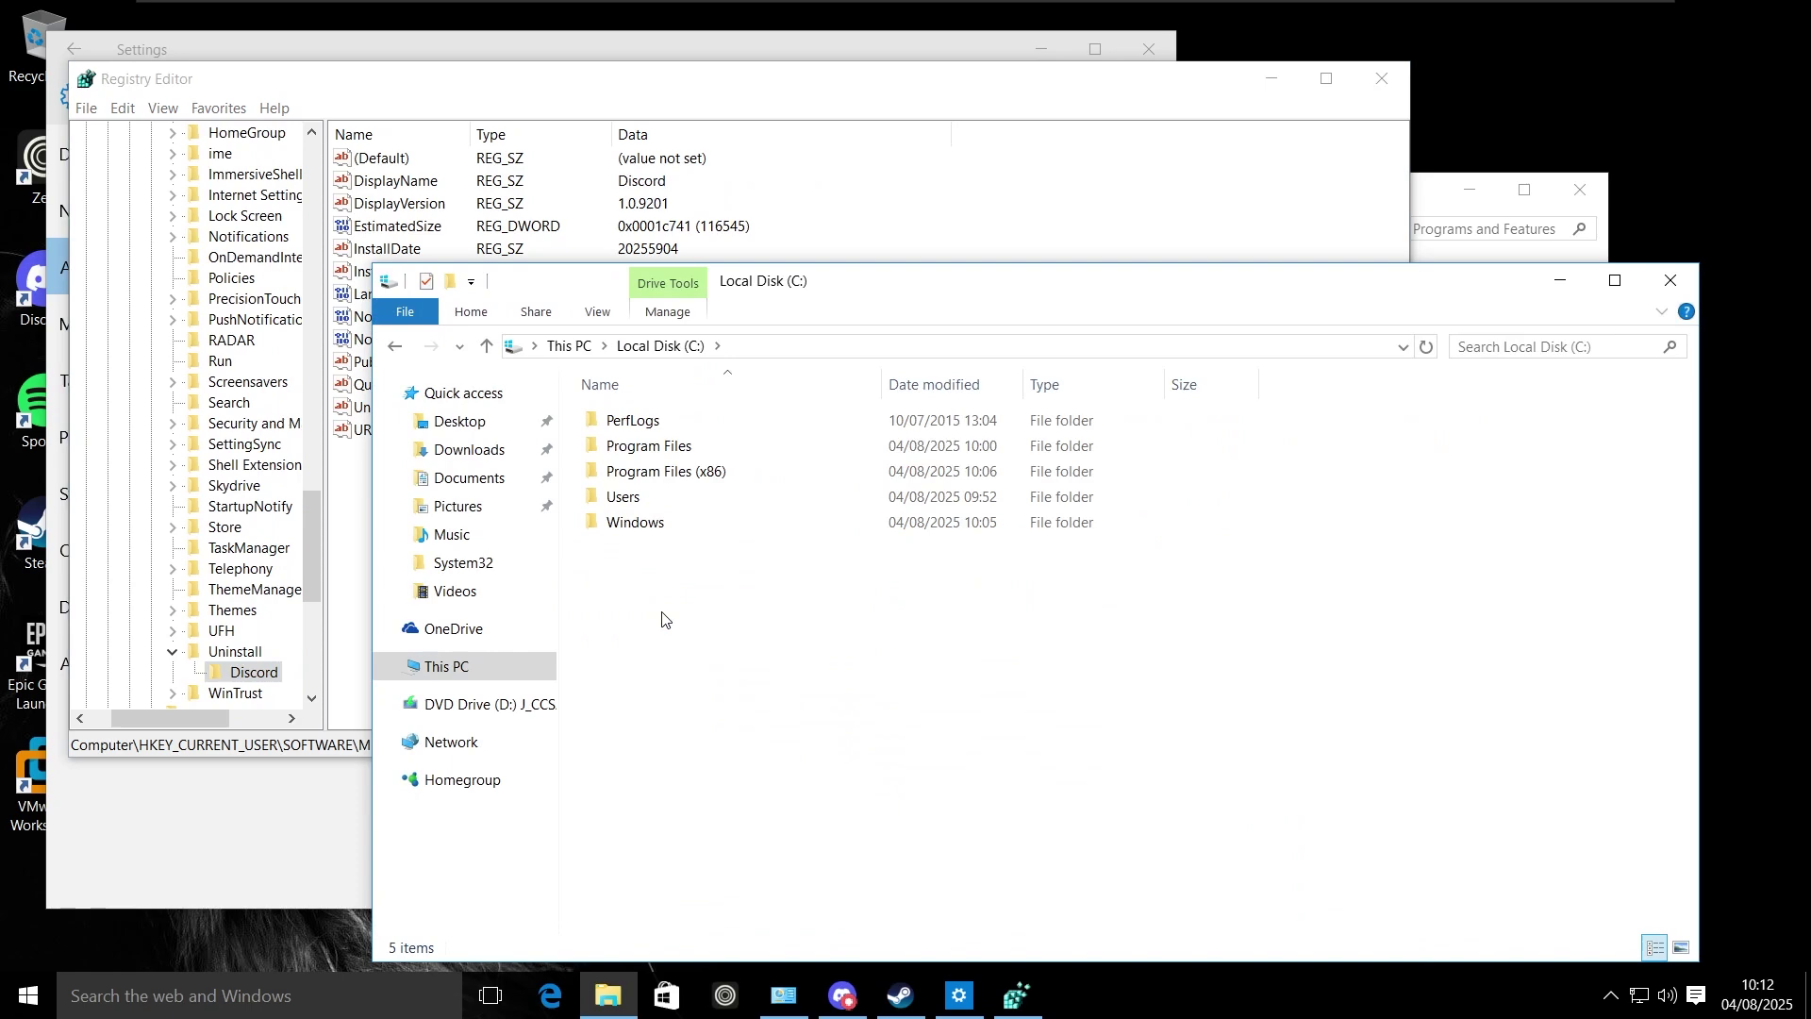
Step: Check Task Manager's startup programs for a Spotify entry, then close Task Manager
key("ctrl+shift+Escape")
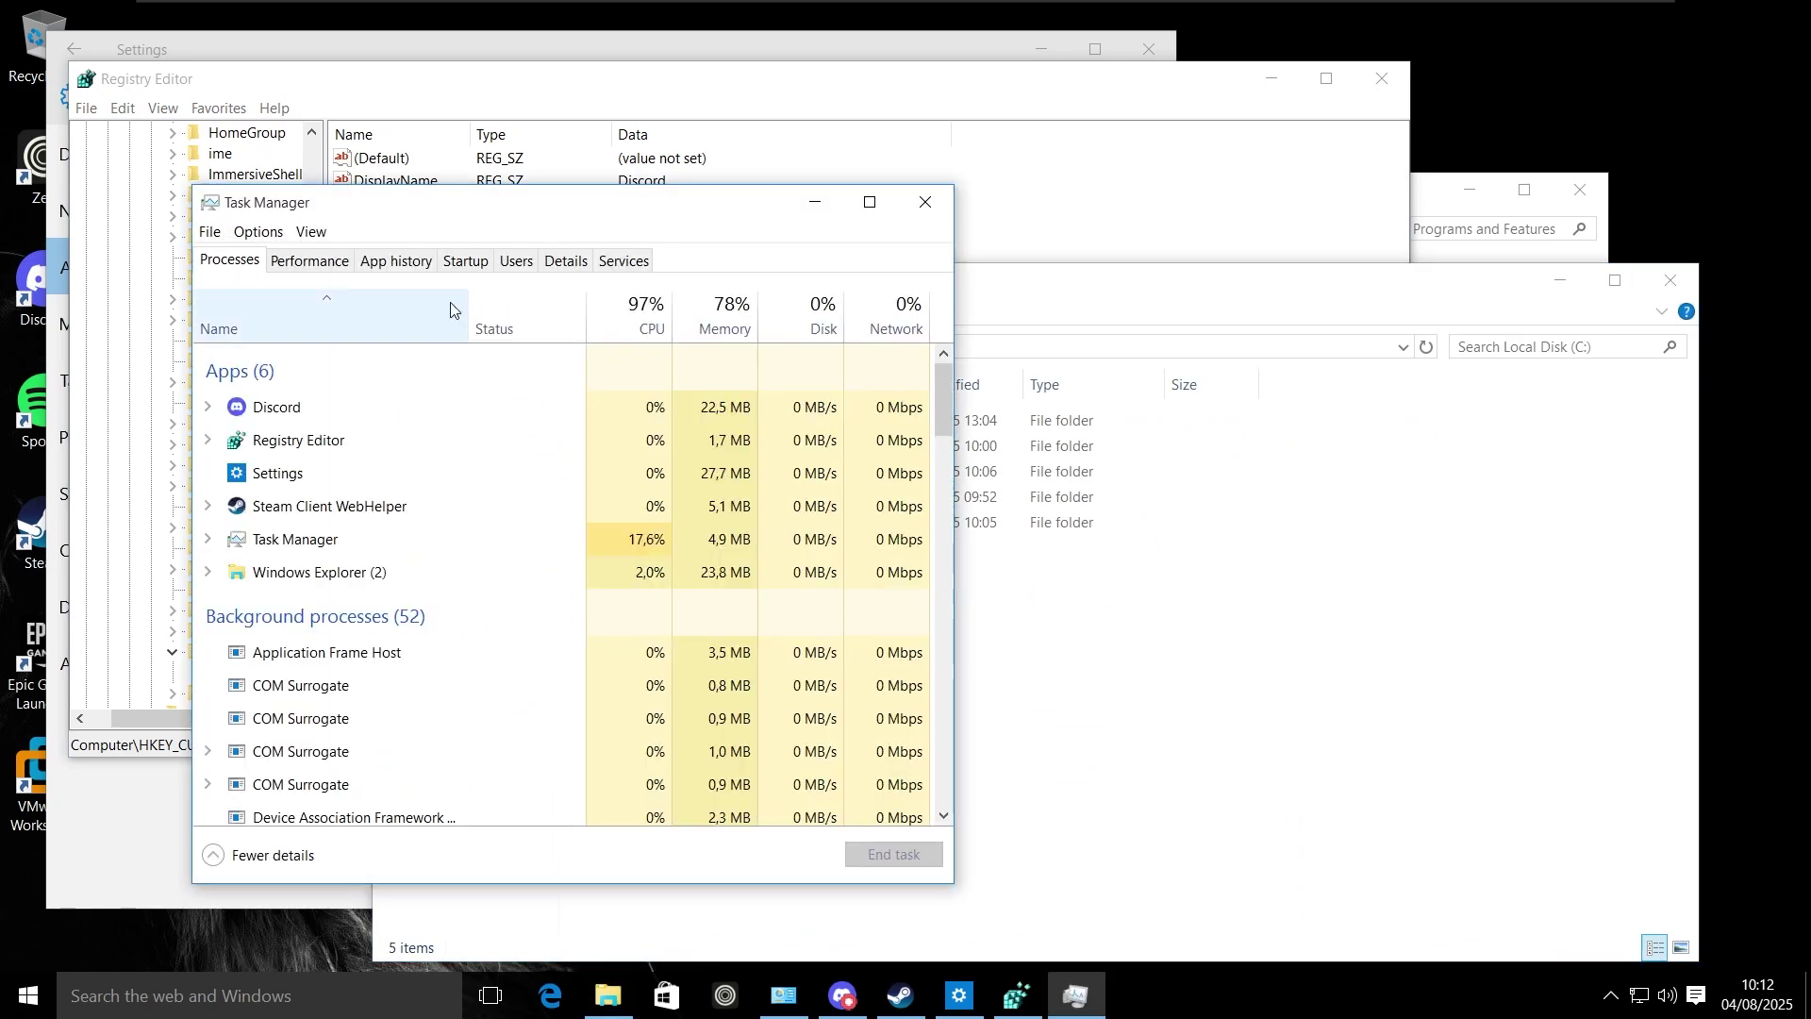
left_click(462, 262)
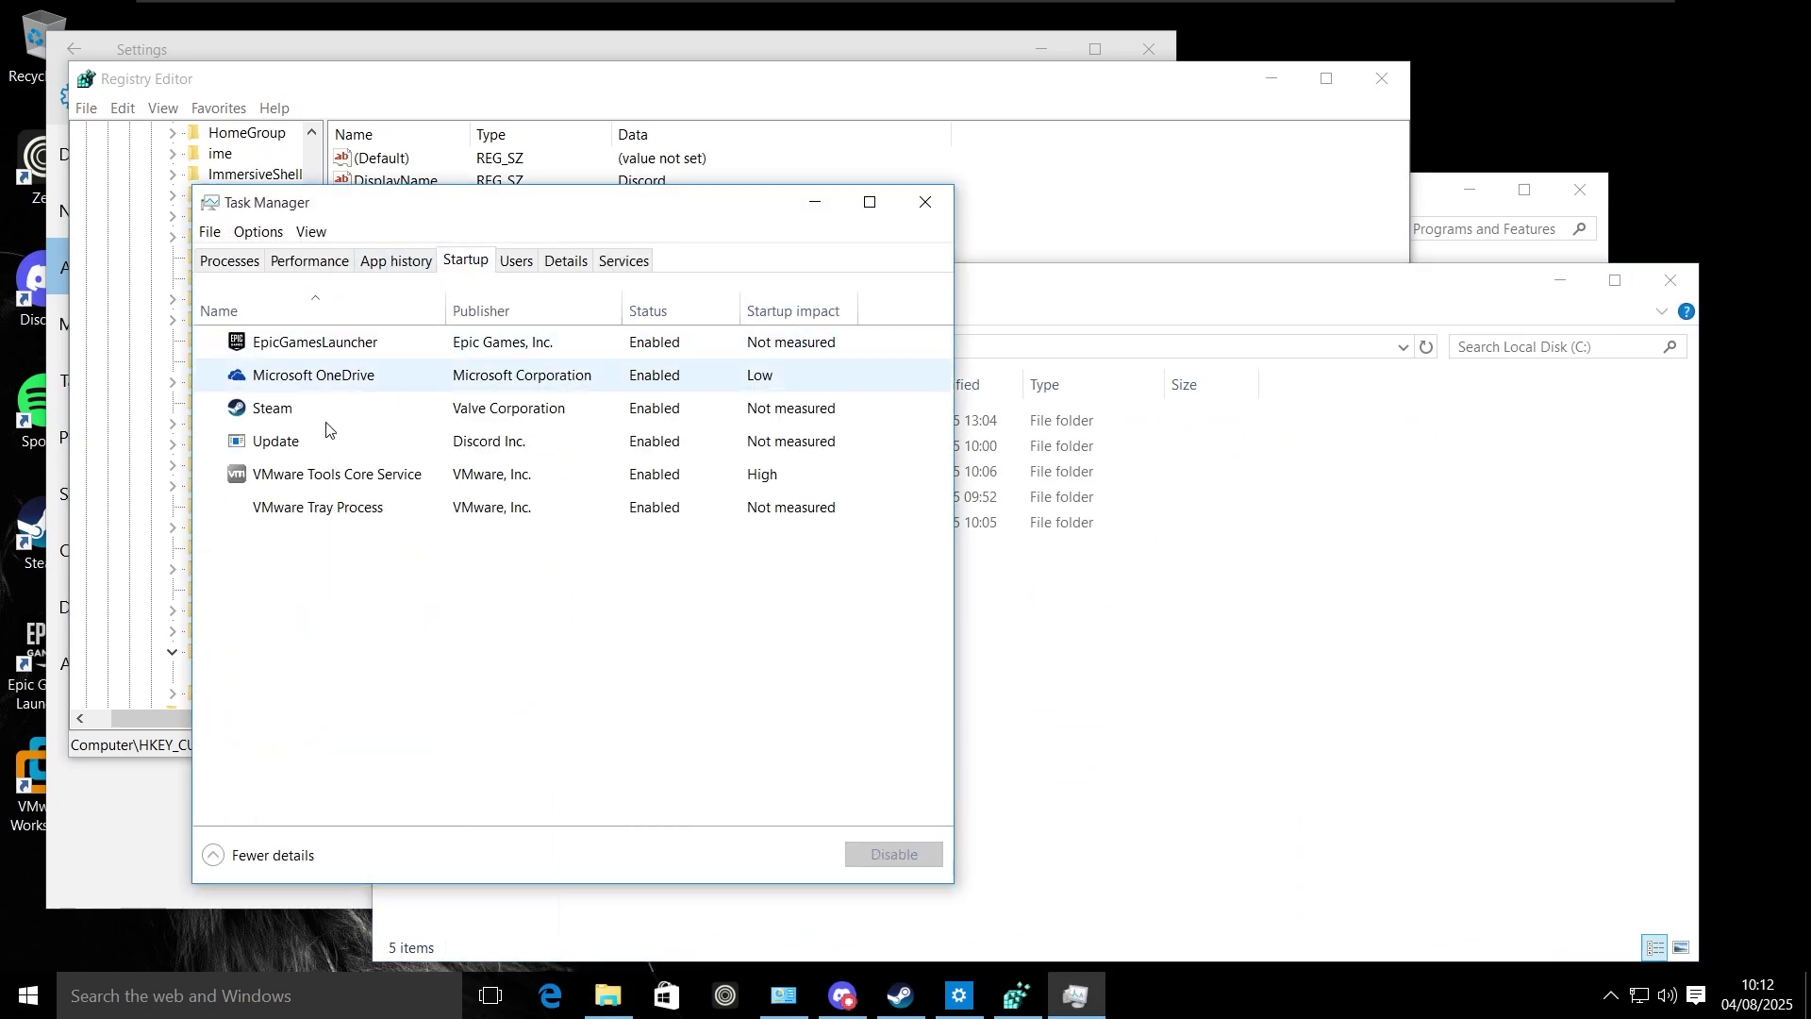
left_click(311, 444)
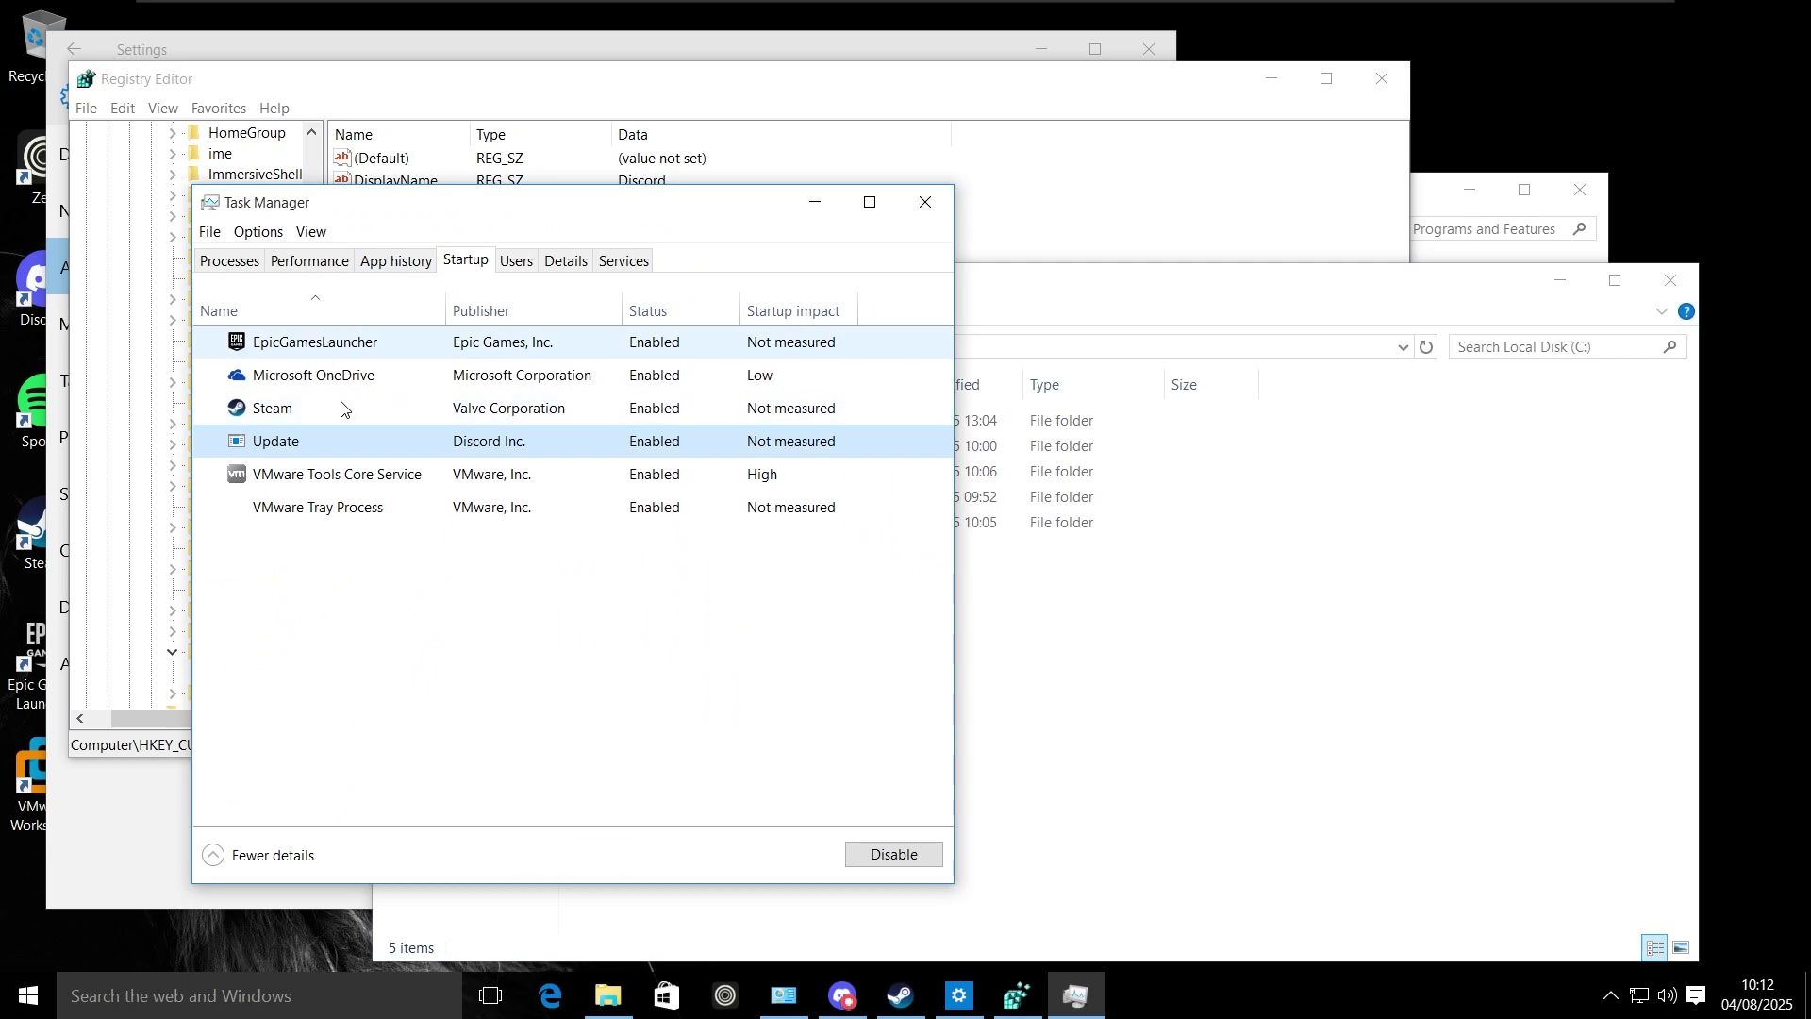
key("alt+F4")
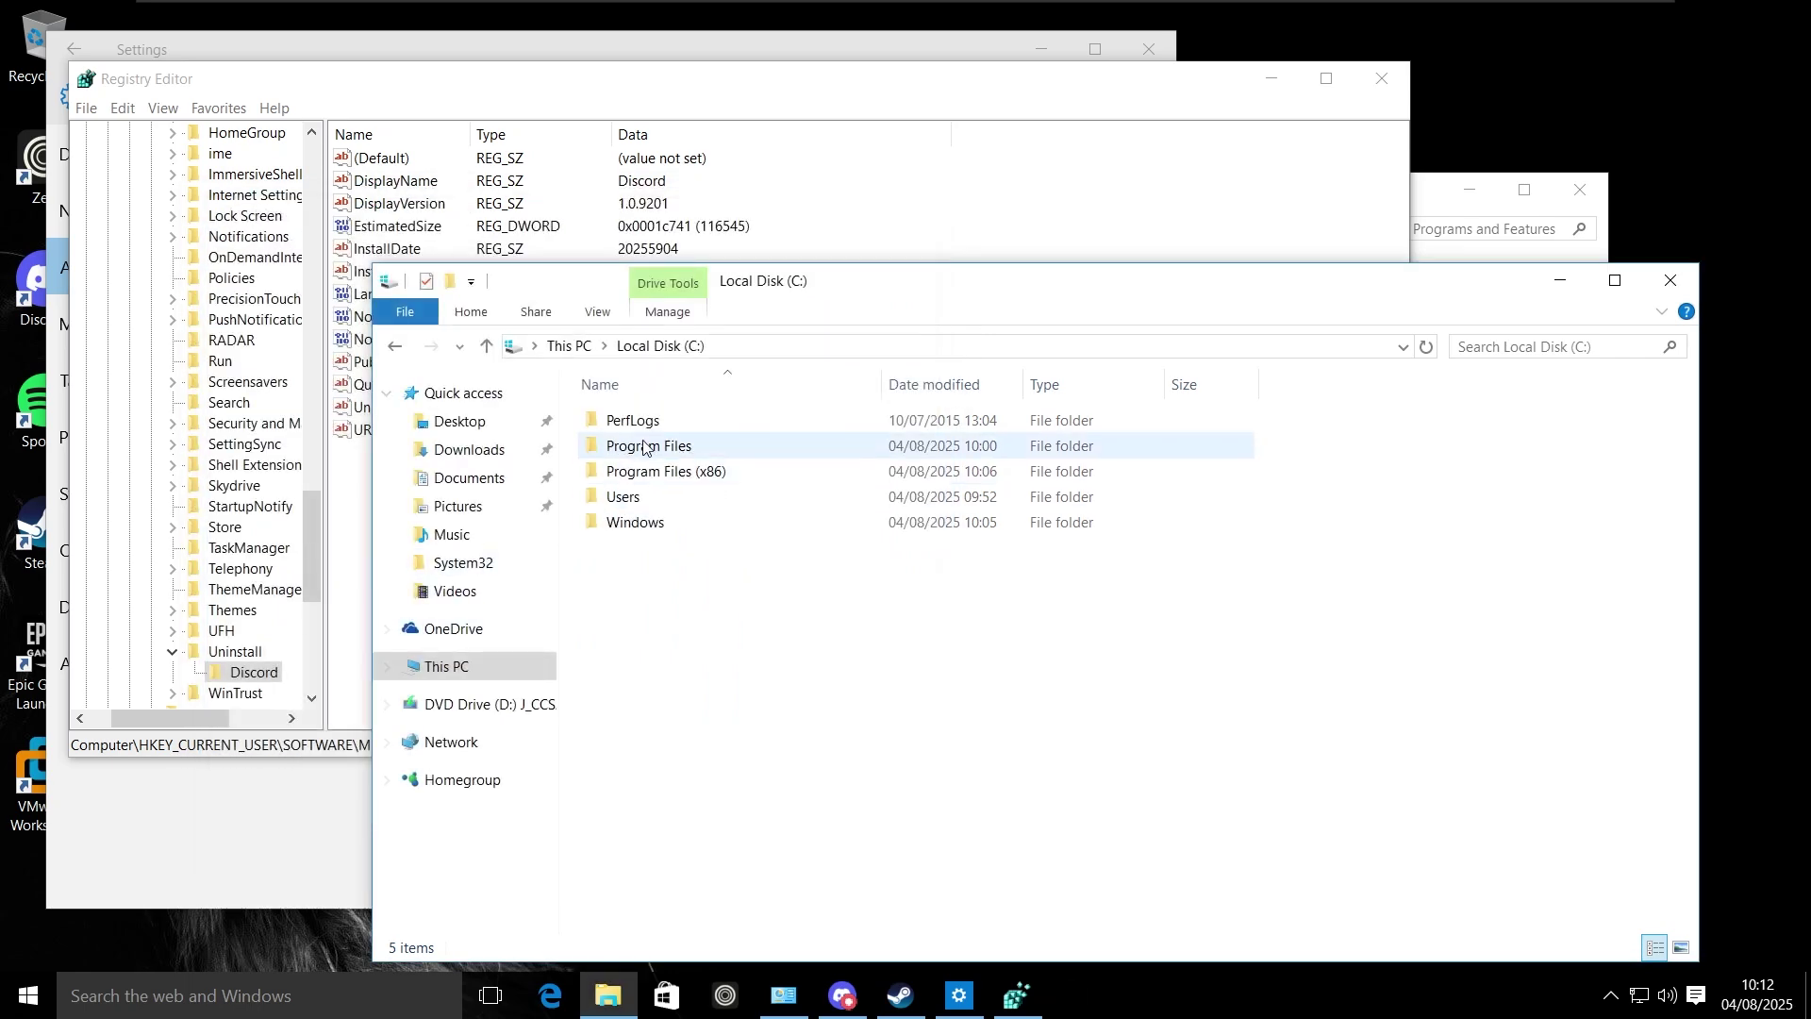
Step: Look into Program Files (x86), close that window and open the Roaming folder by running %appdata%
double_click(666, 477)
key("alt+F4")
key("super+r")
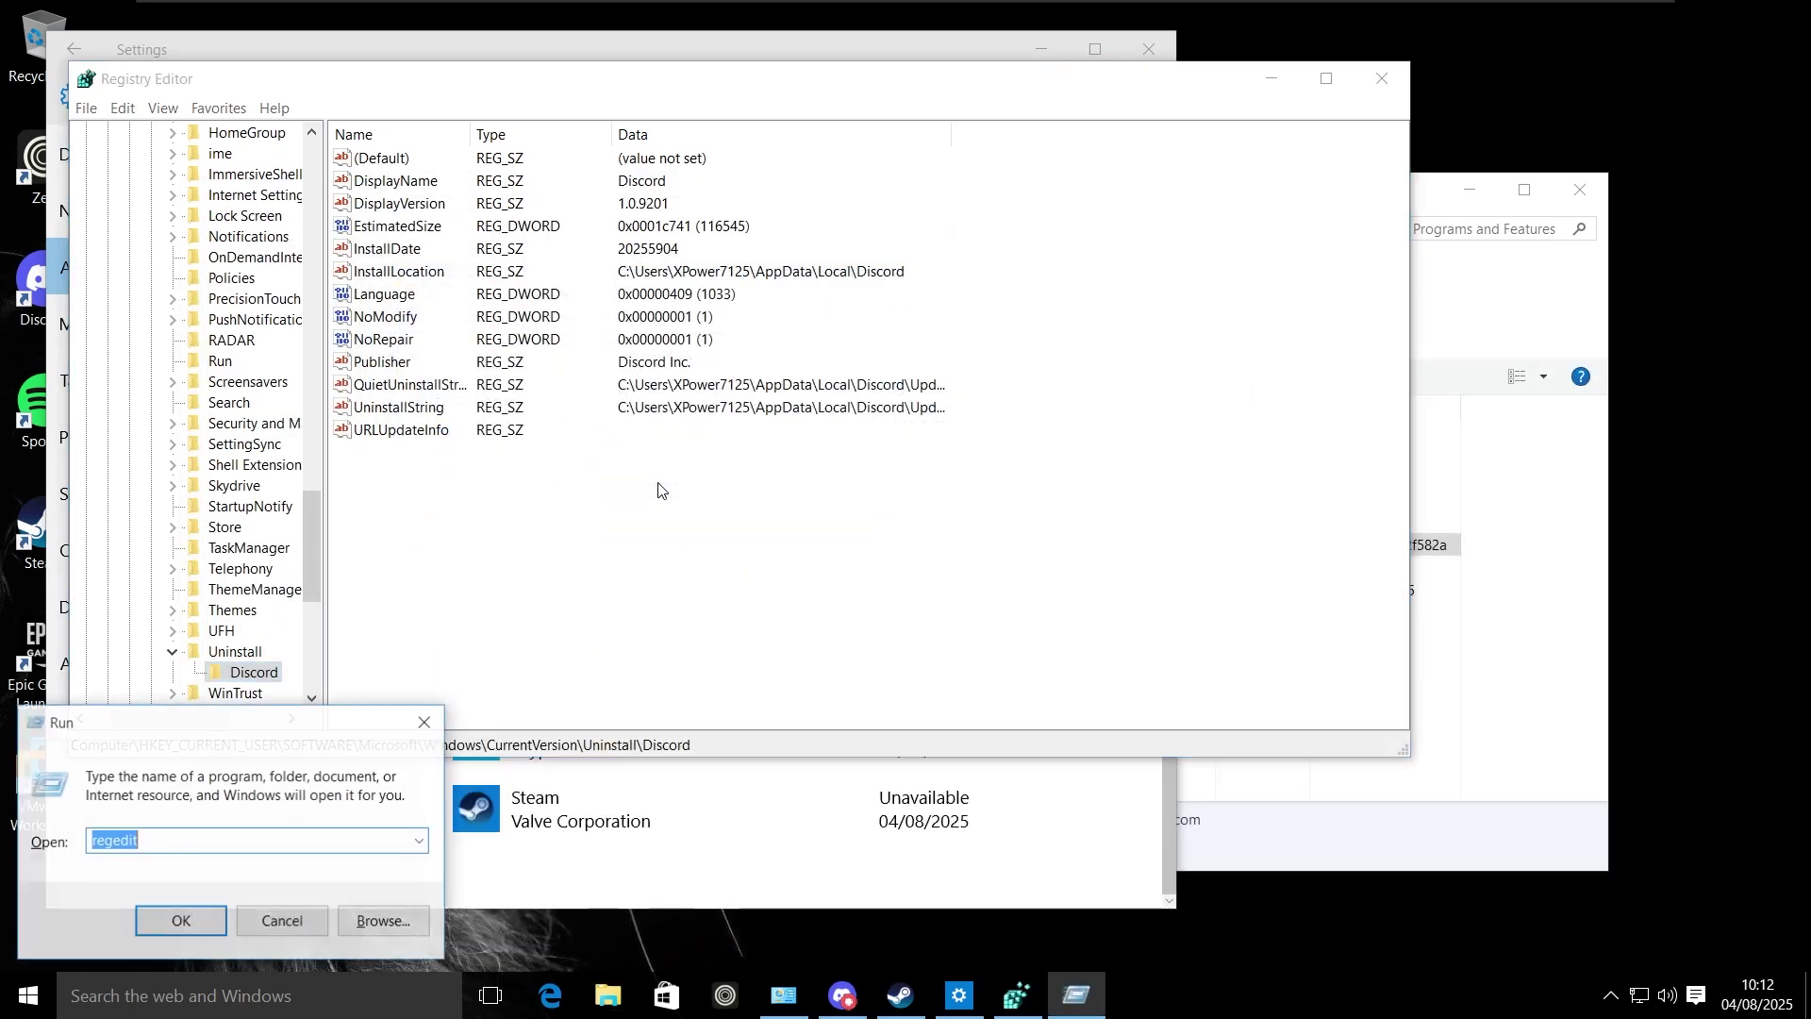
type("%appdata%")
key("Return")
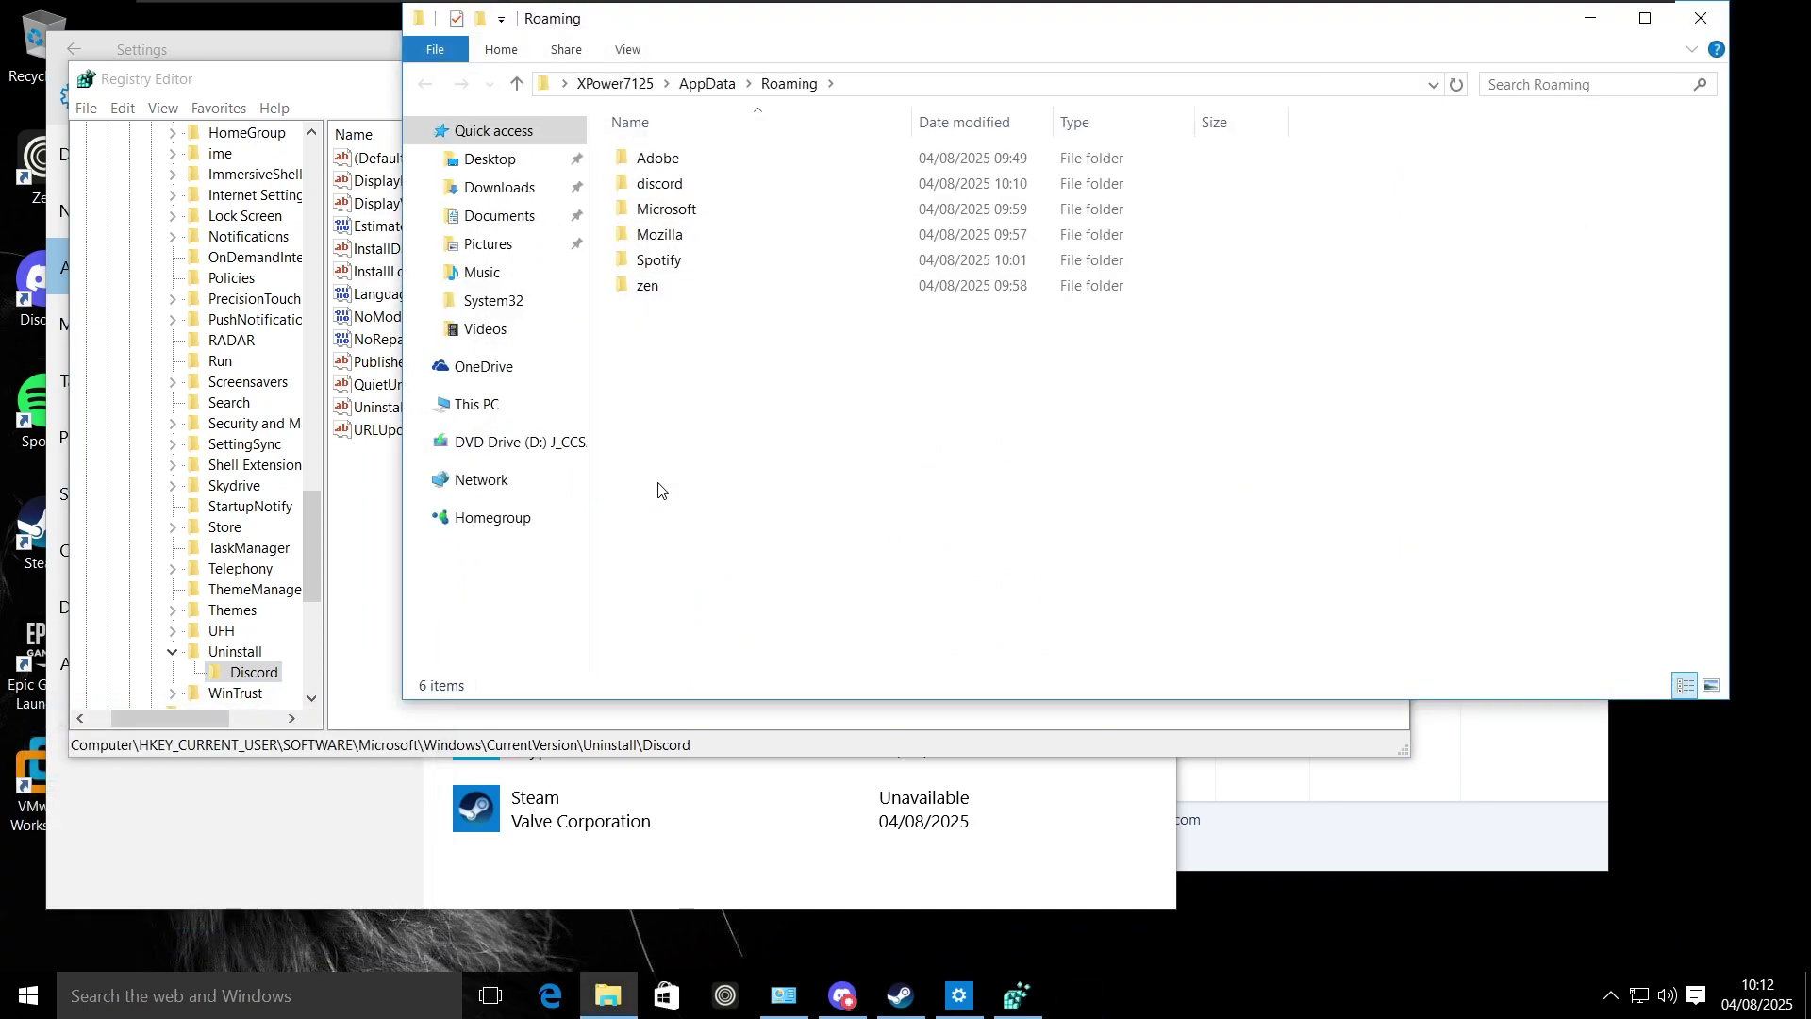
Step: Delete the Spotify folder from AppData's Roaming folder and close that window
key("s")
key("Delete")
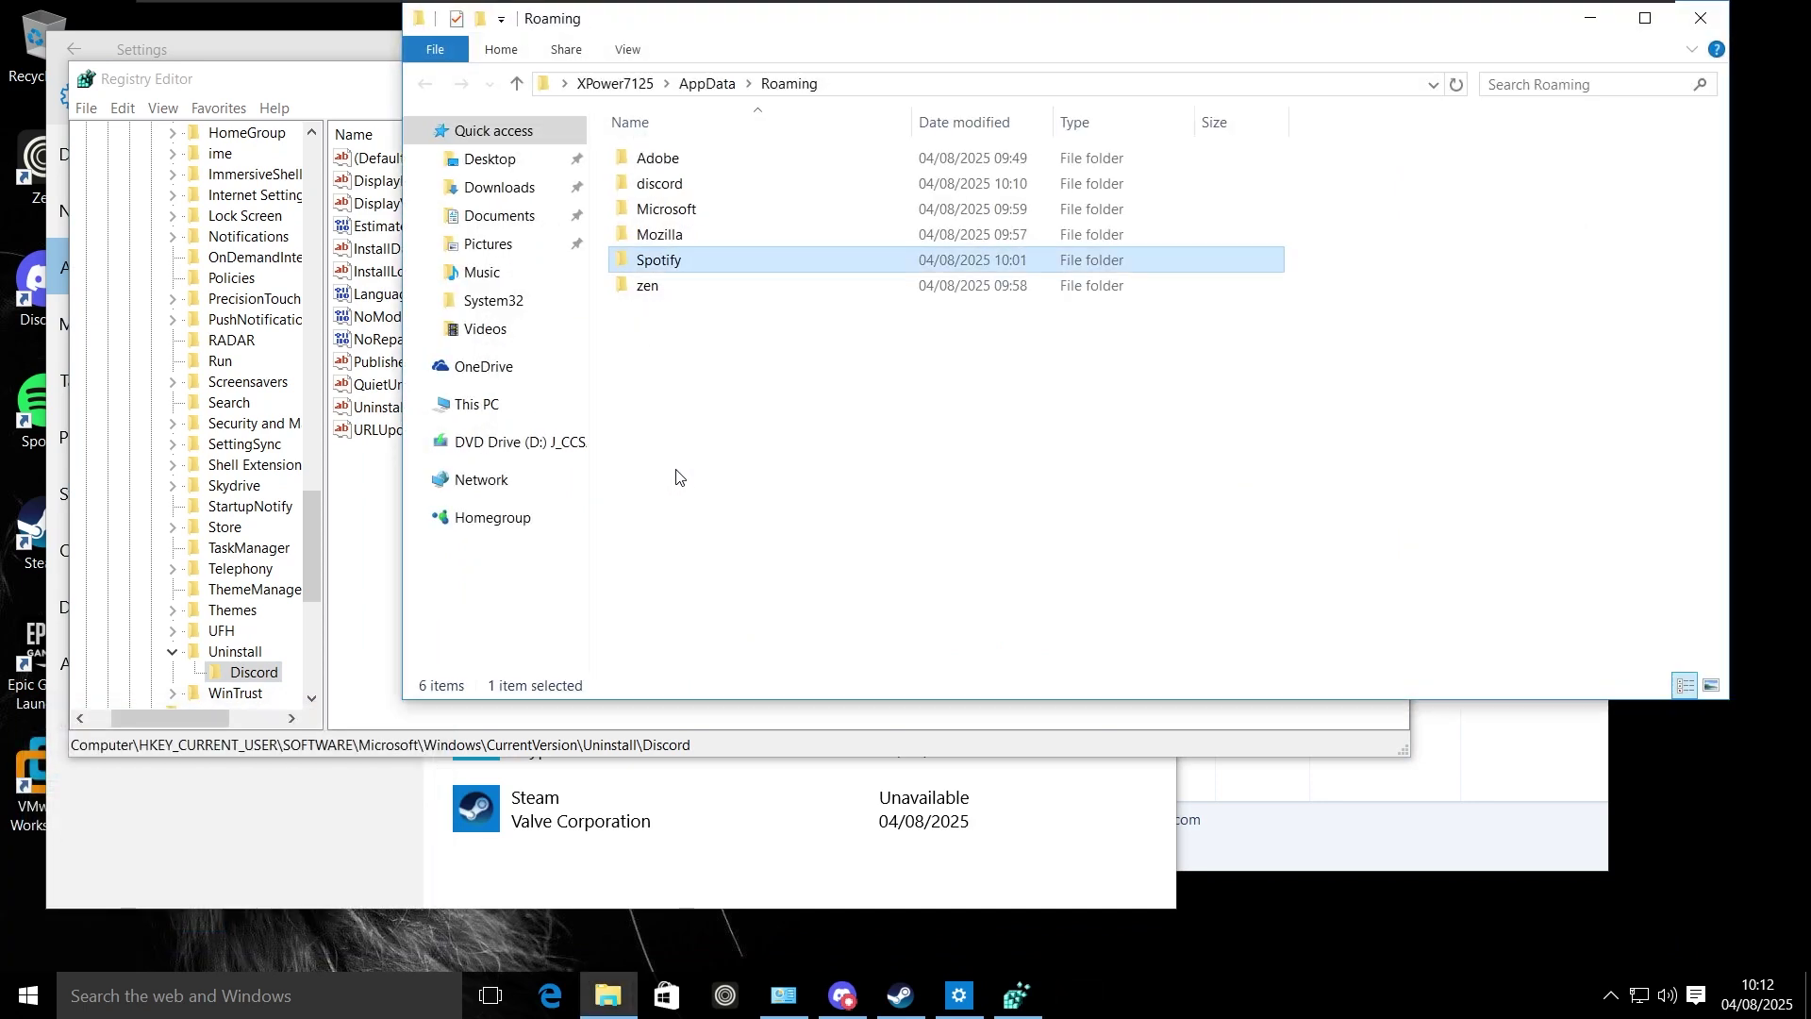
key("alt+F4")
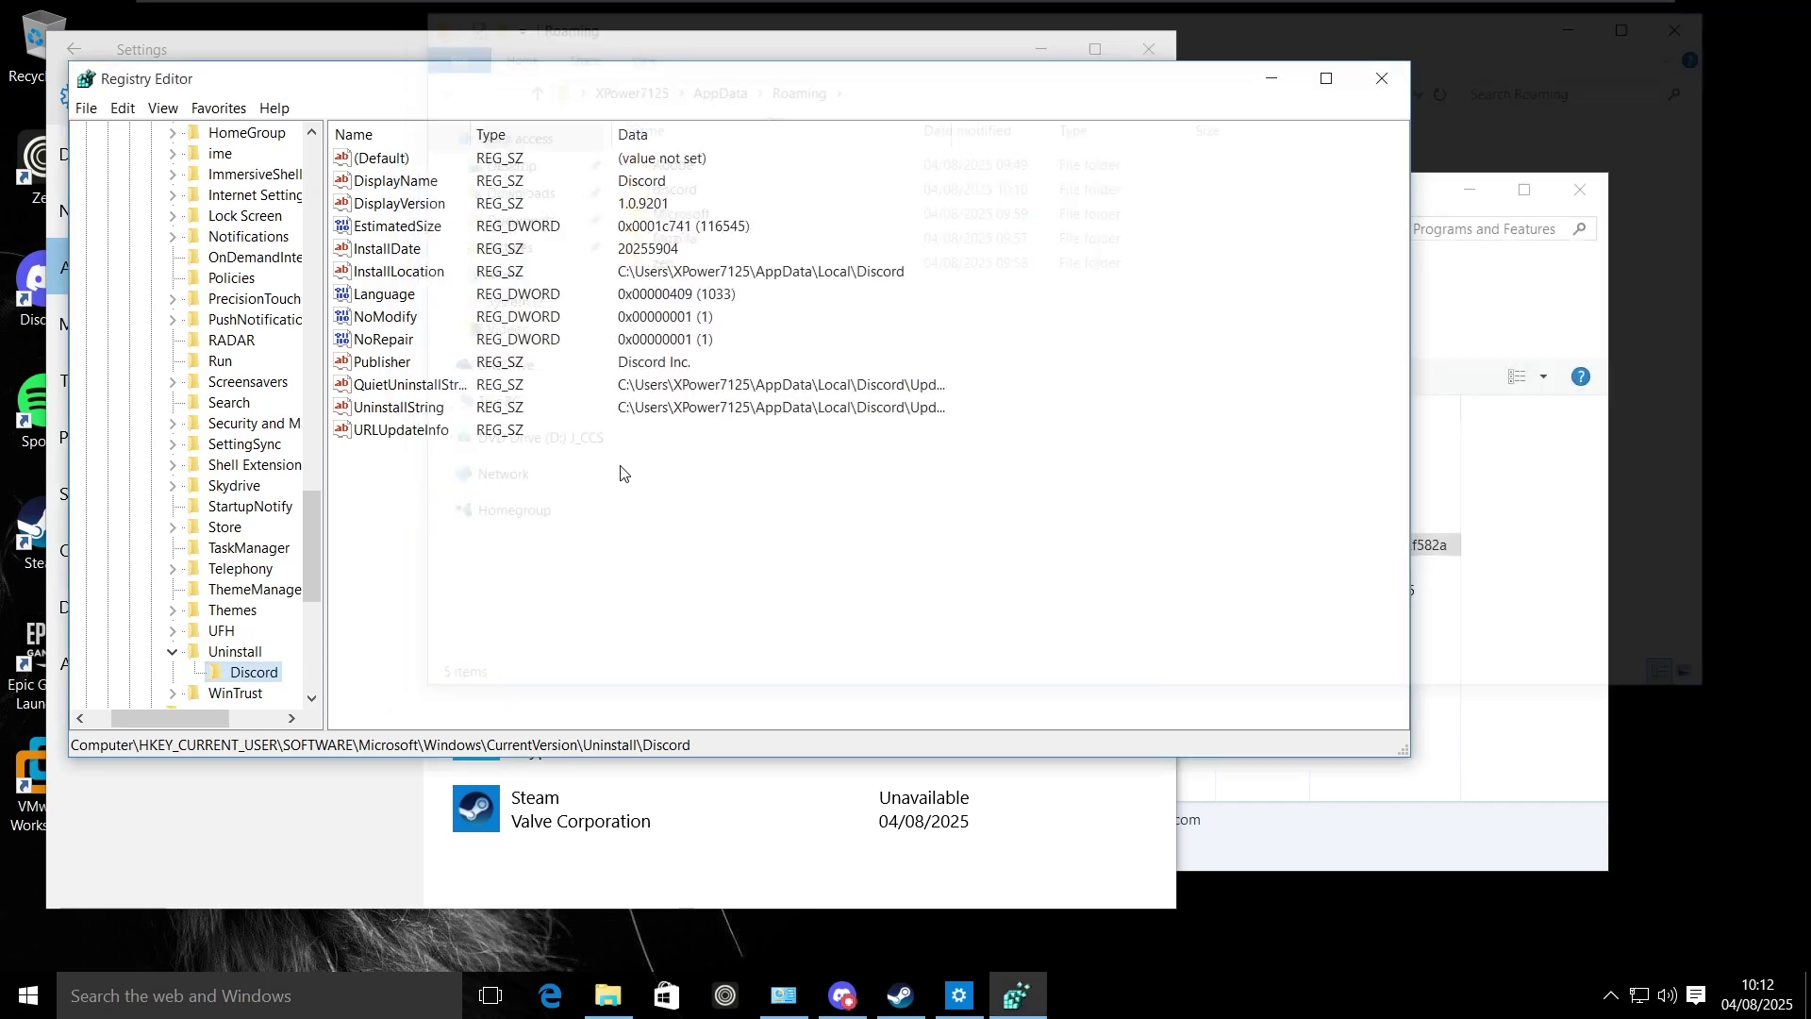
Step: Close Registry Editor and the other open windows, then delete the Spotify shortcut from the desktop
left_click(40, 418)
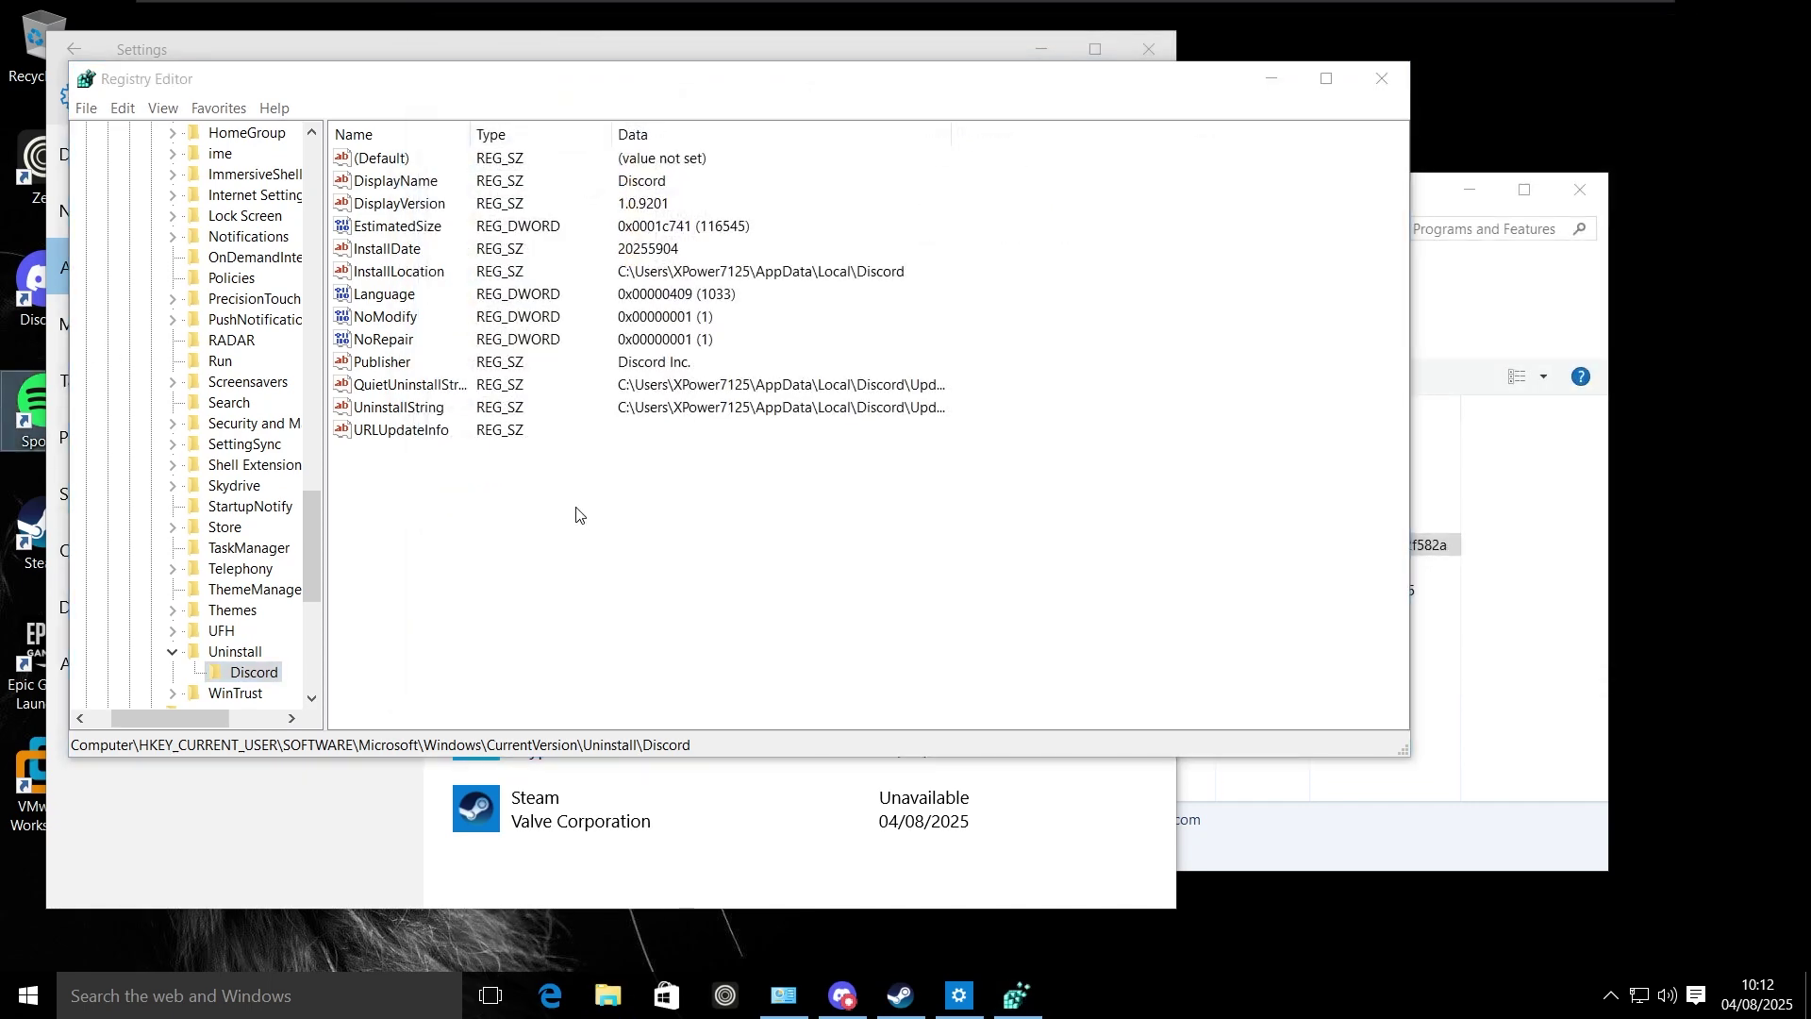
key("alt+F4")
key("alt+F4")
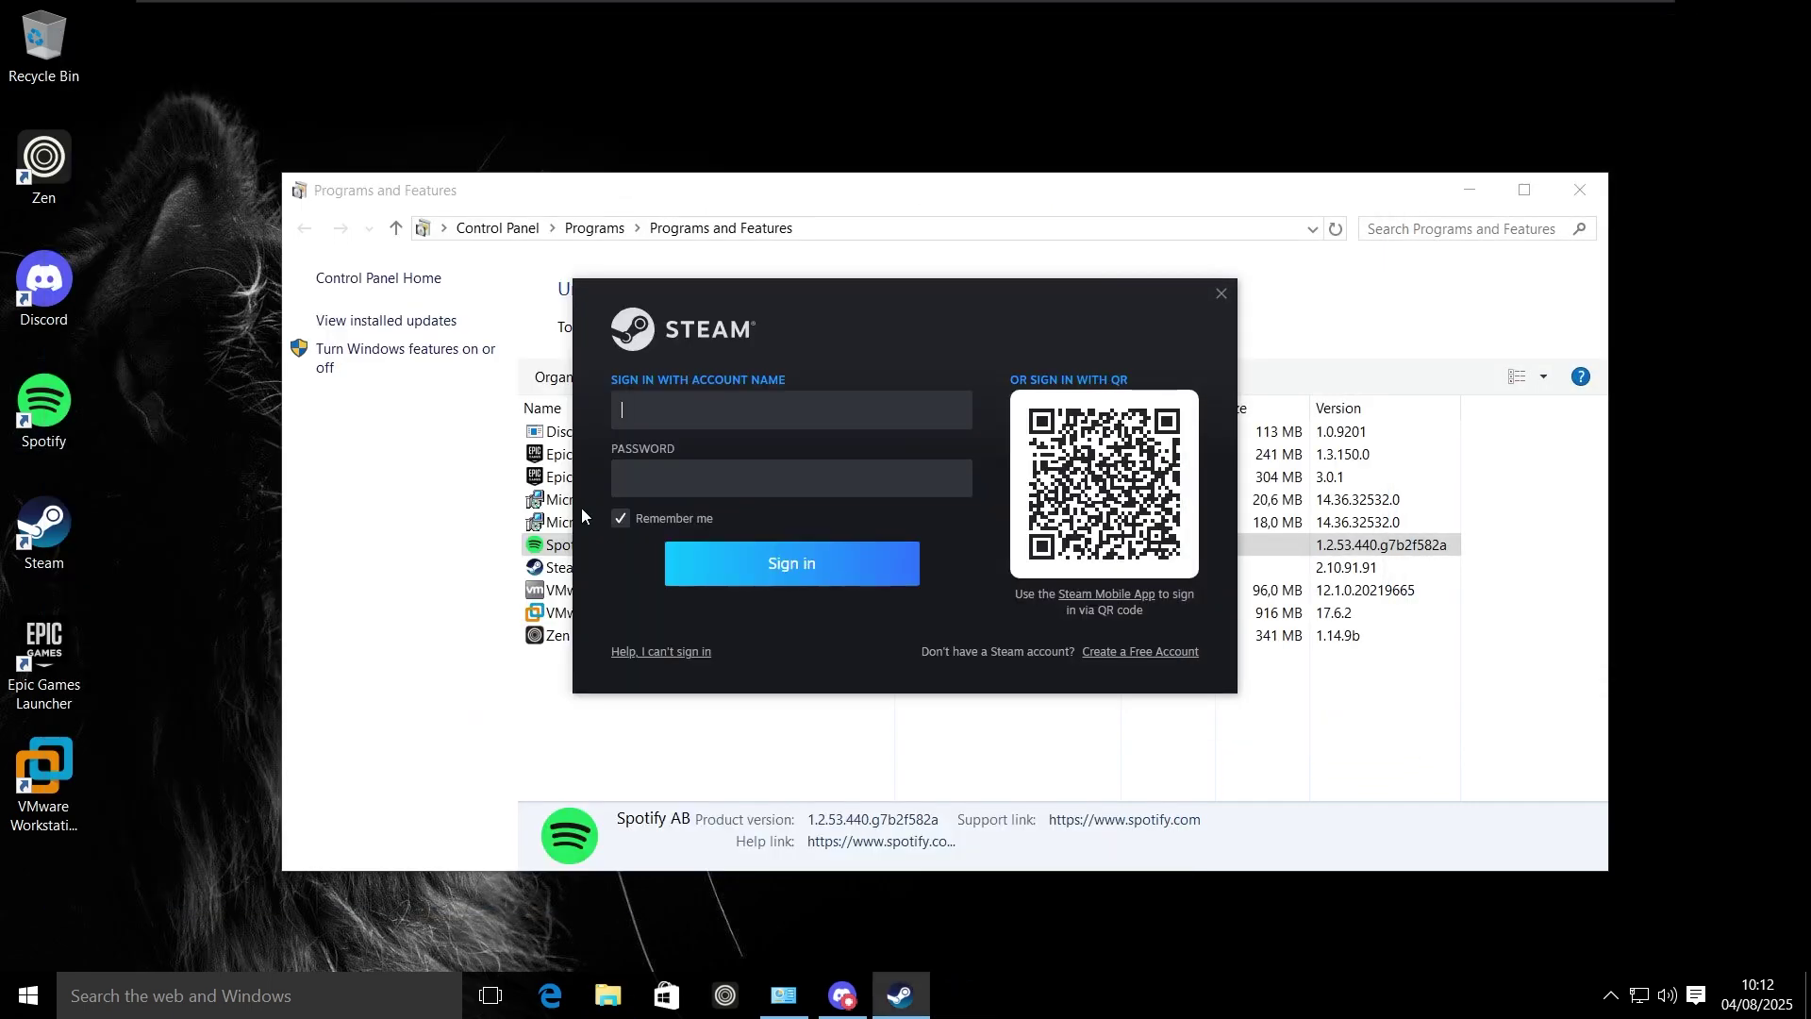
key("alt+F4")
key("alt+F4")
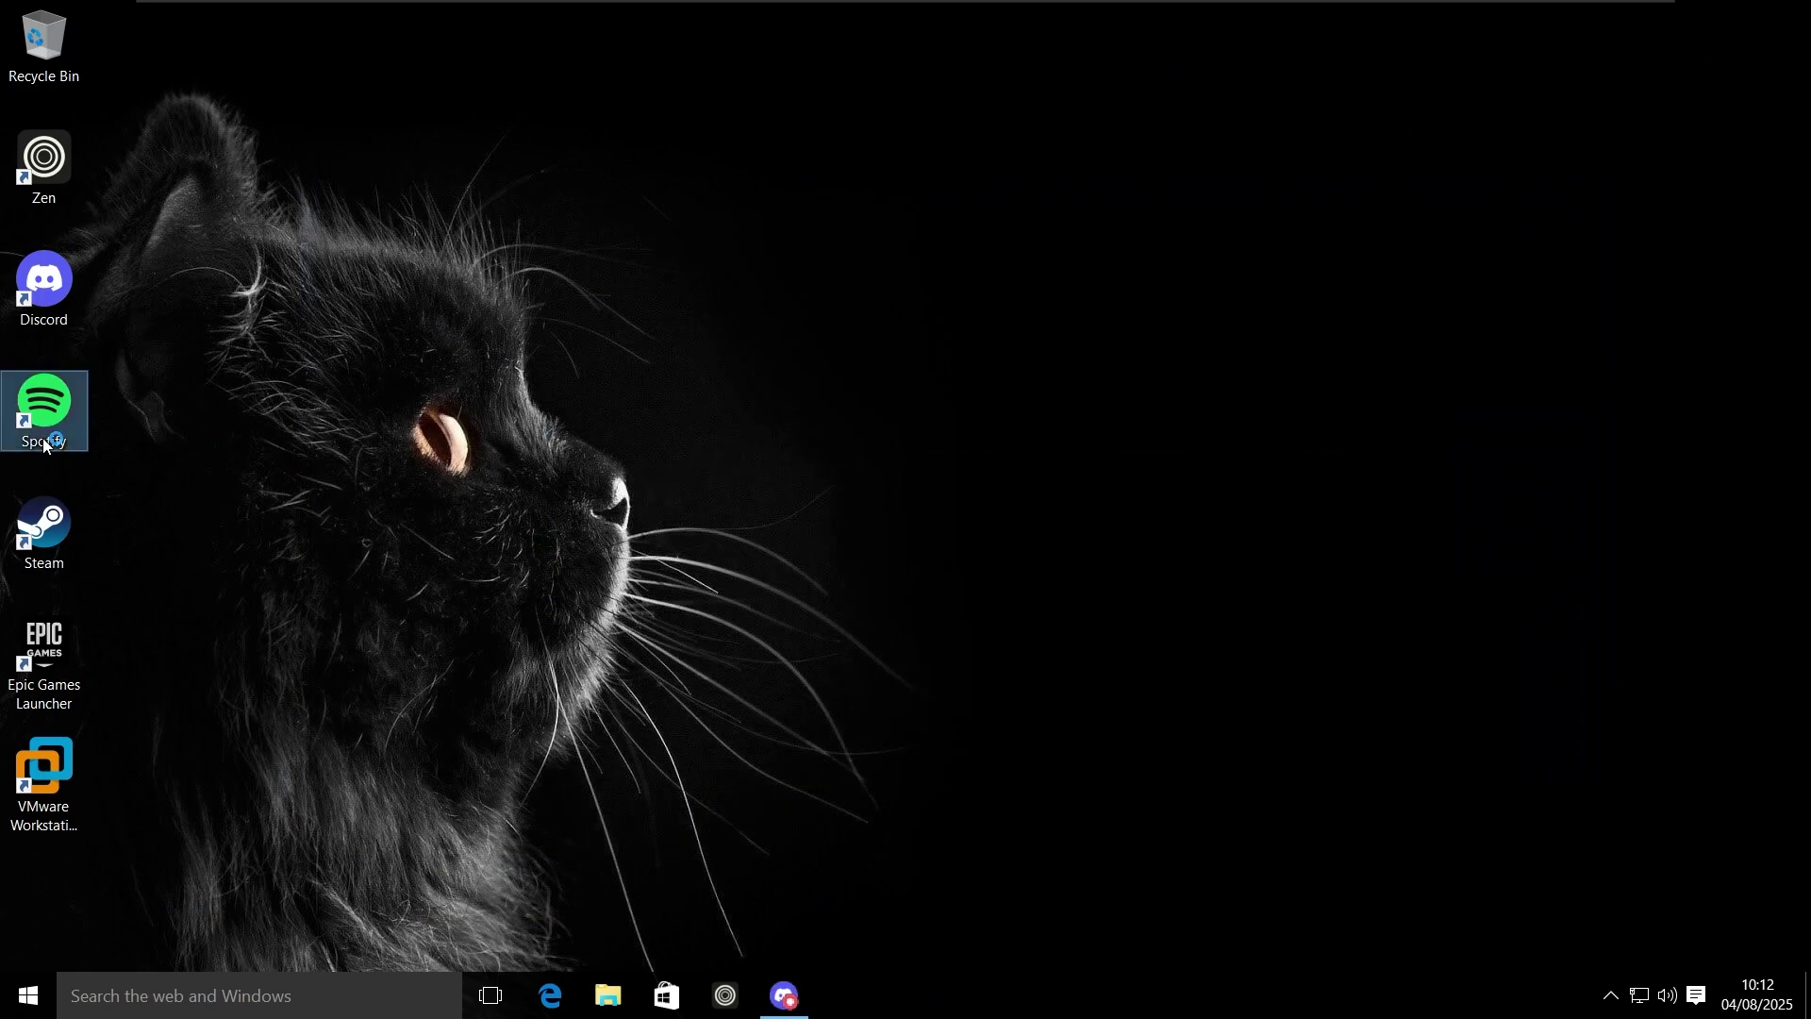
key("Delete")
key("Return")
left_click_drag(160, 806, 44, 448)
left_click(203, 604)
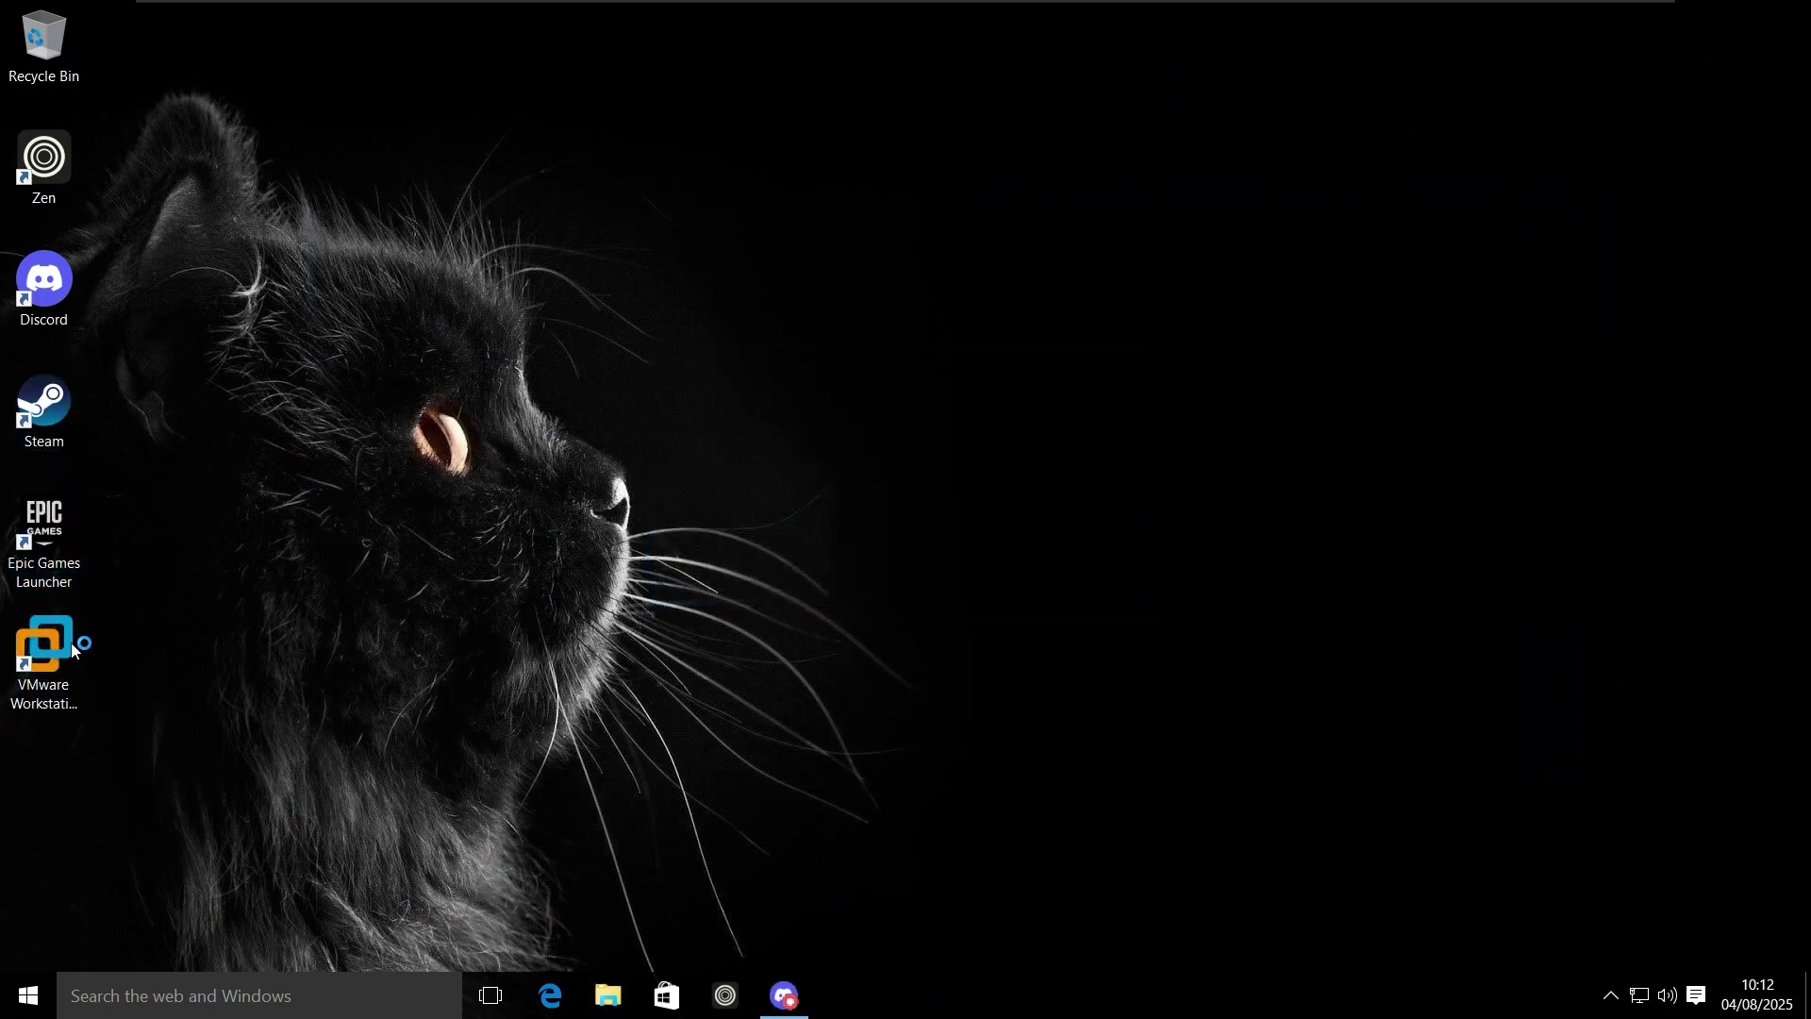
Step: Launch VMware Workstation Pro, view its About information, then close the program
left_click(38, 651)
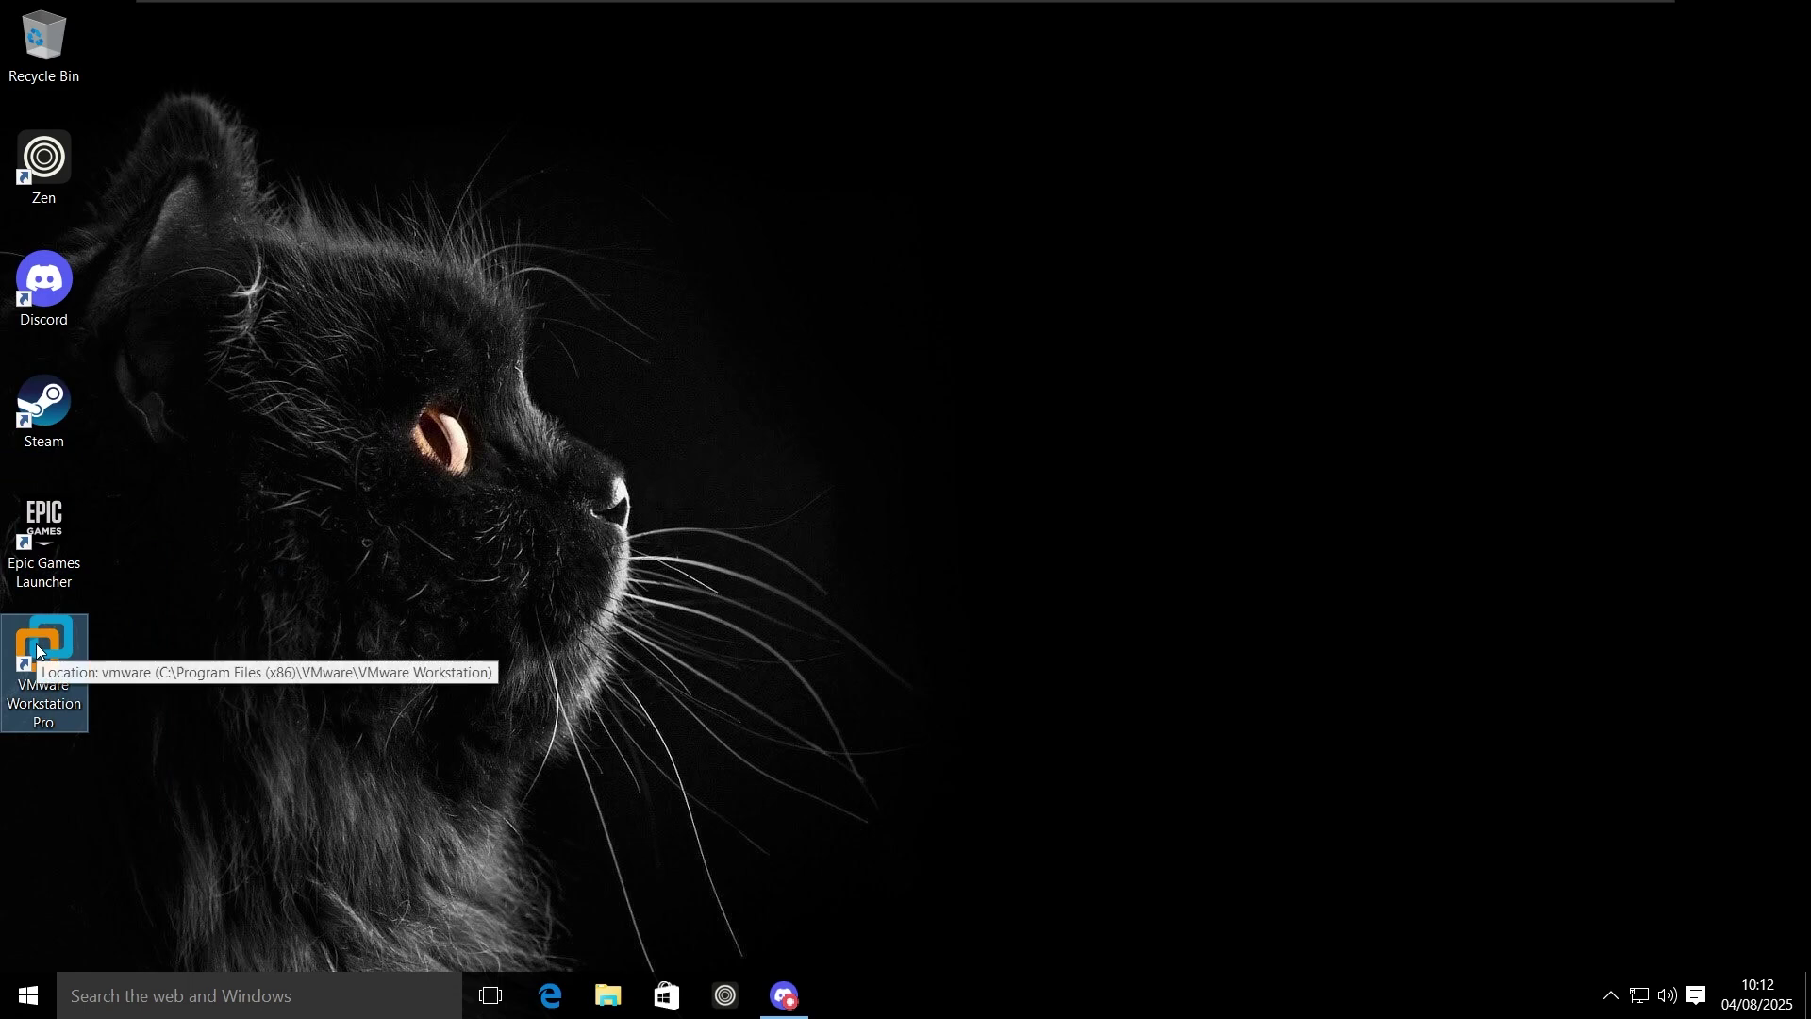
double_click(36, 646)
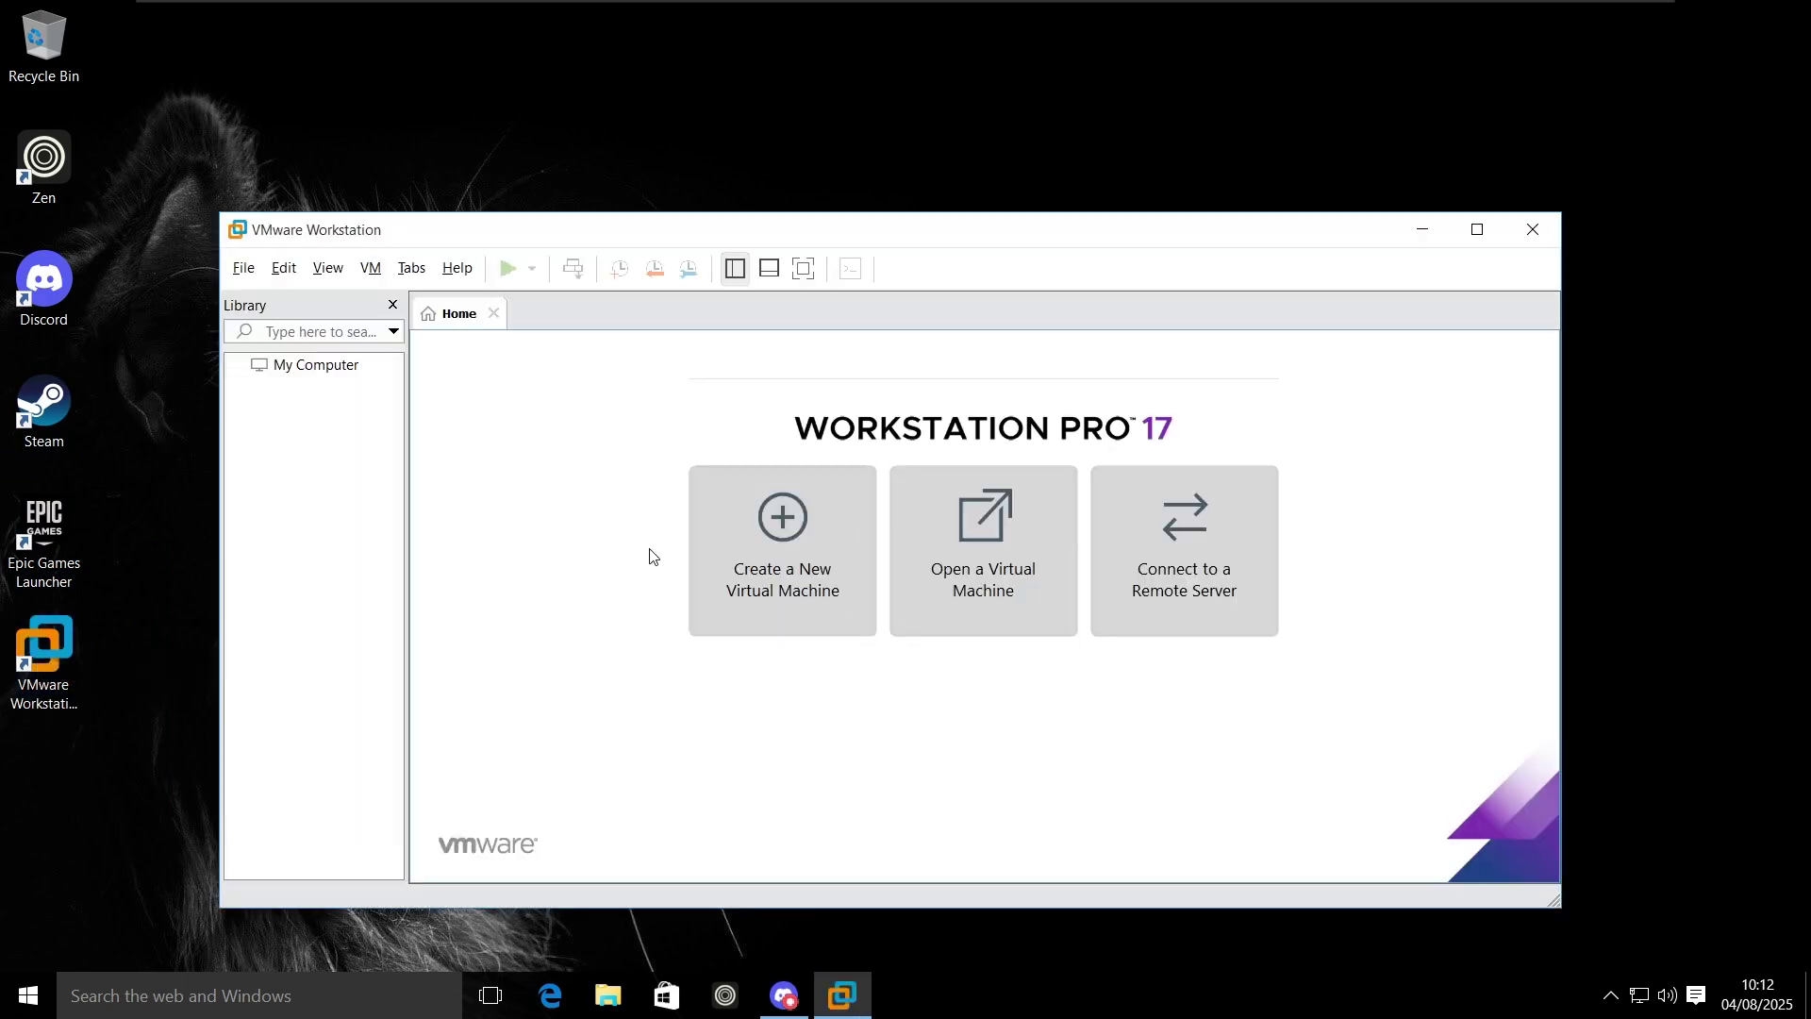
left_click(456, 268)
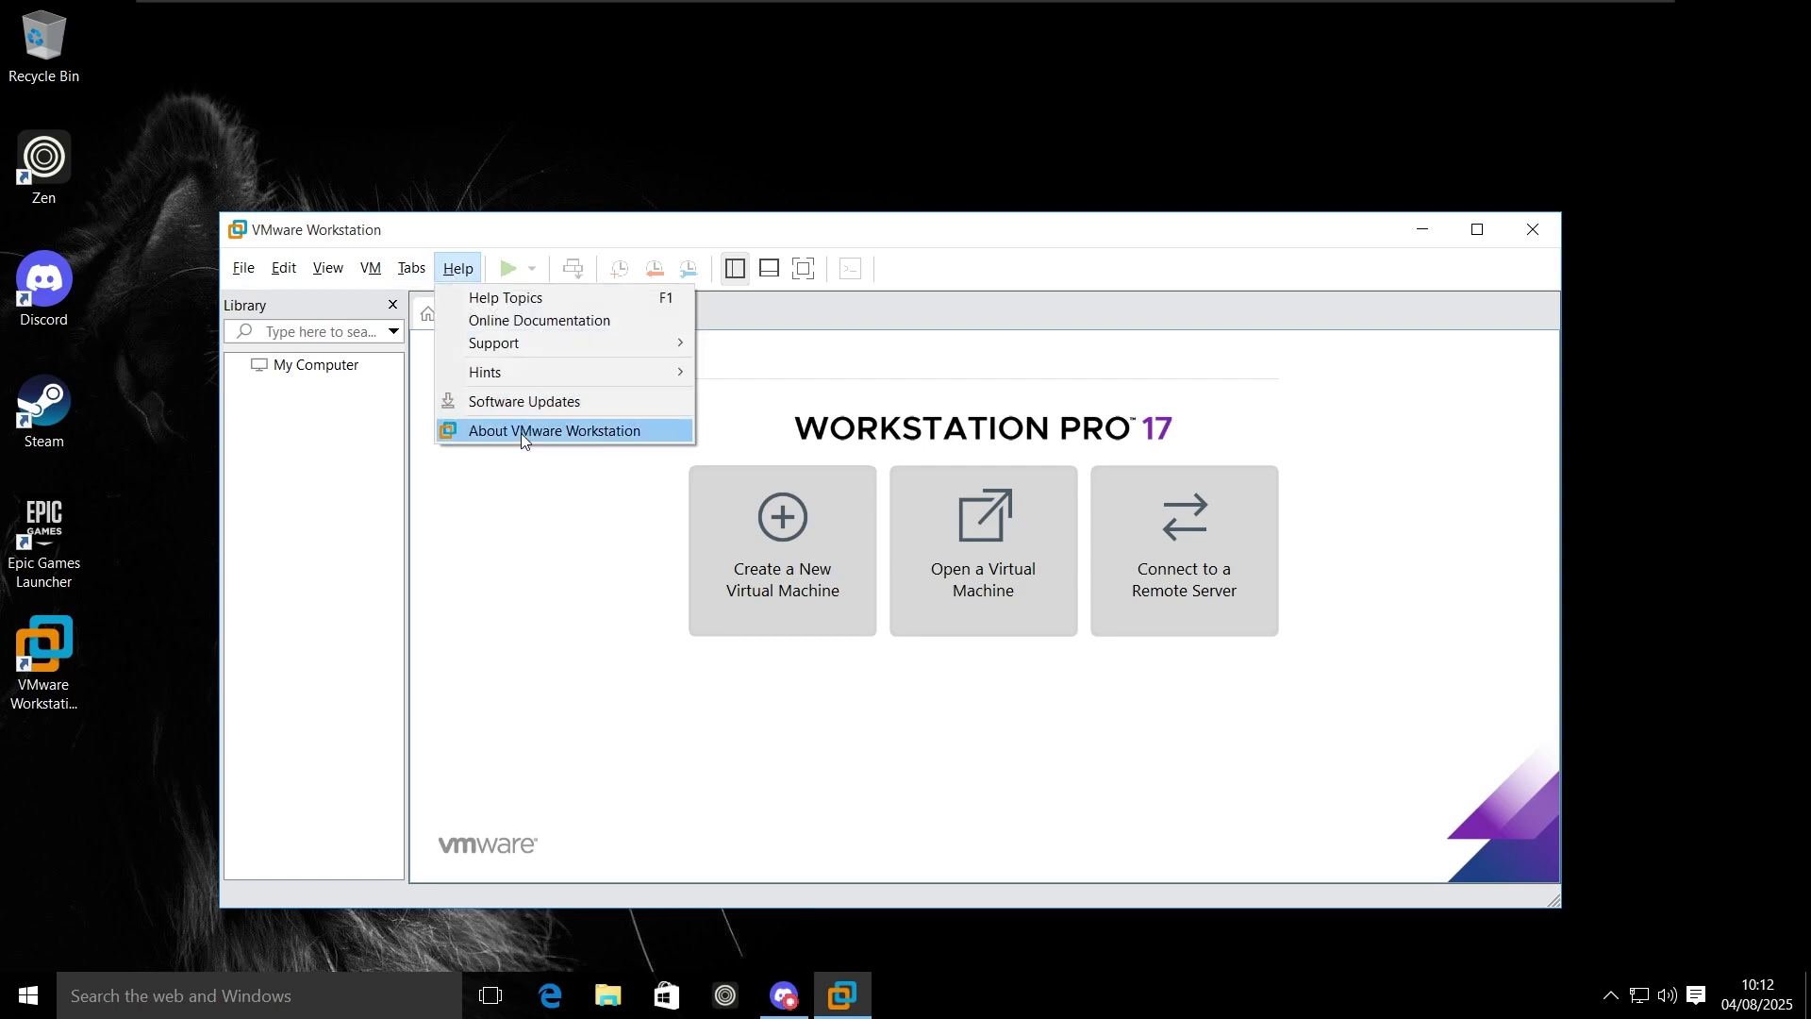
left_click(521, 433)
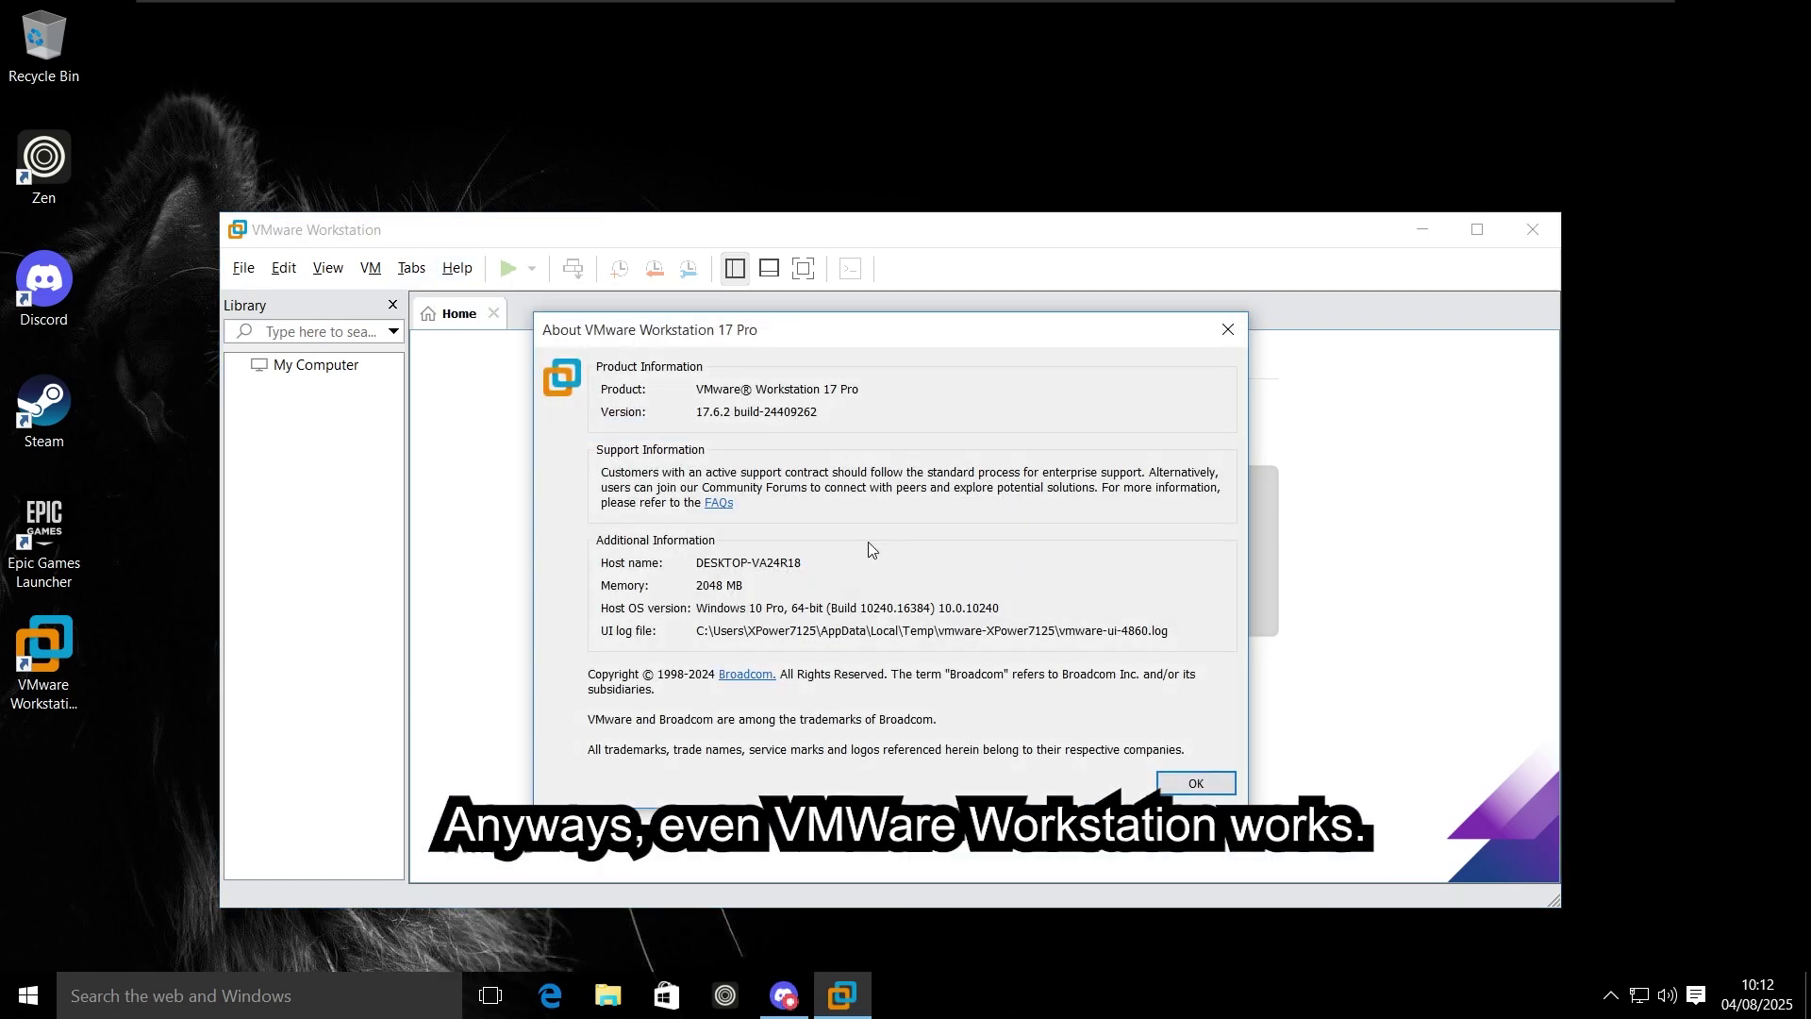
key("Escape")
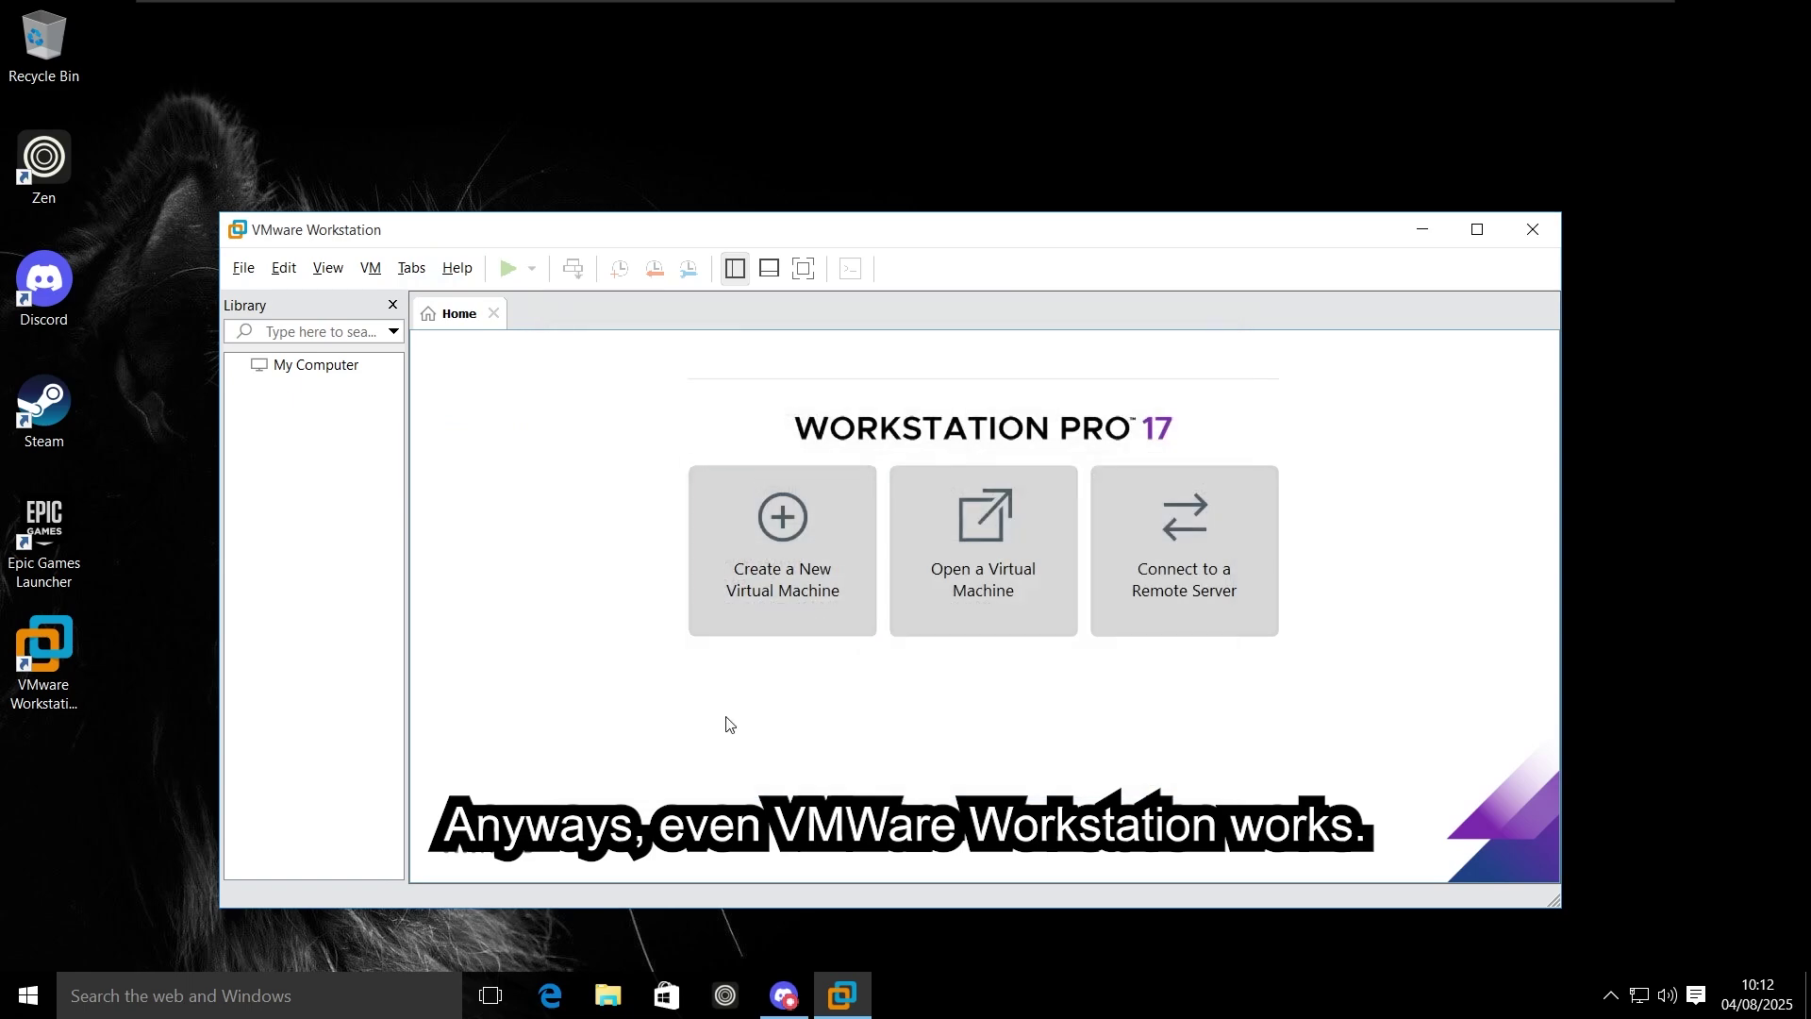
key("alt+F4")
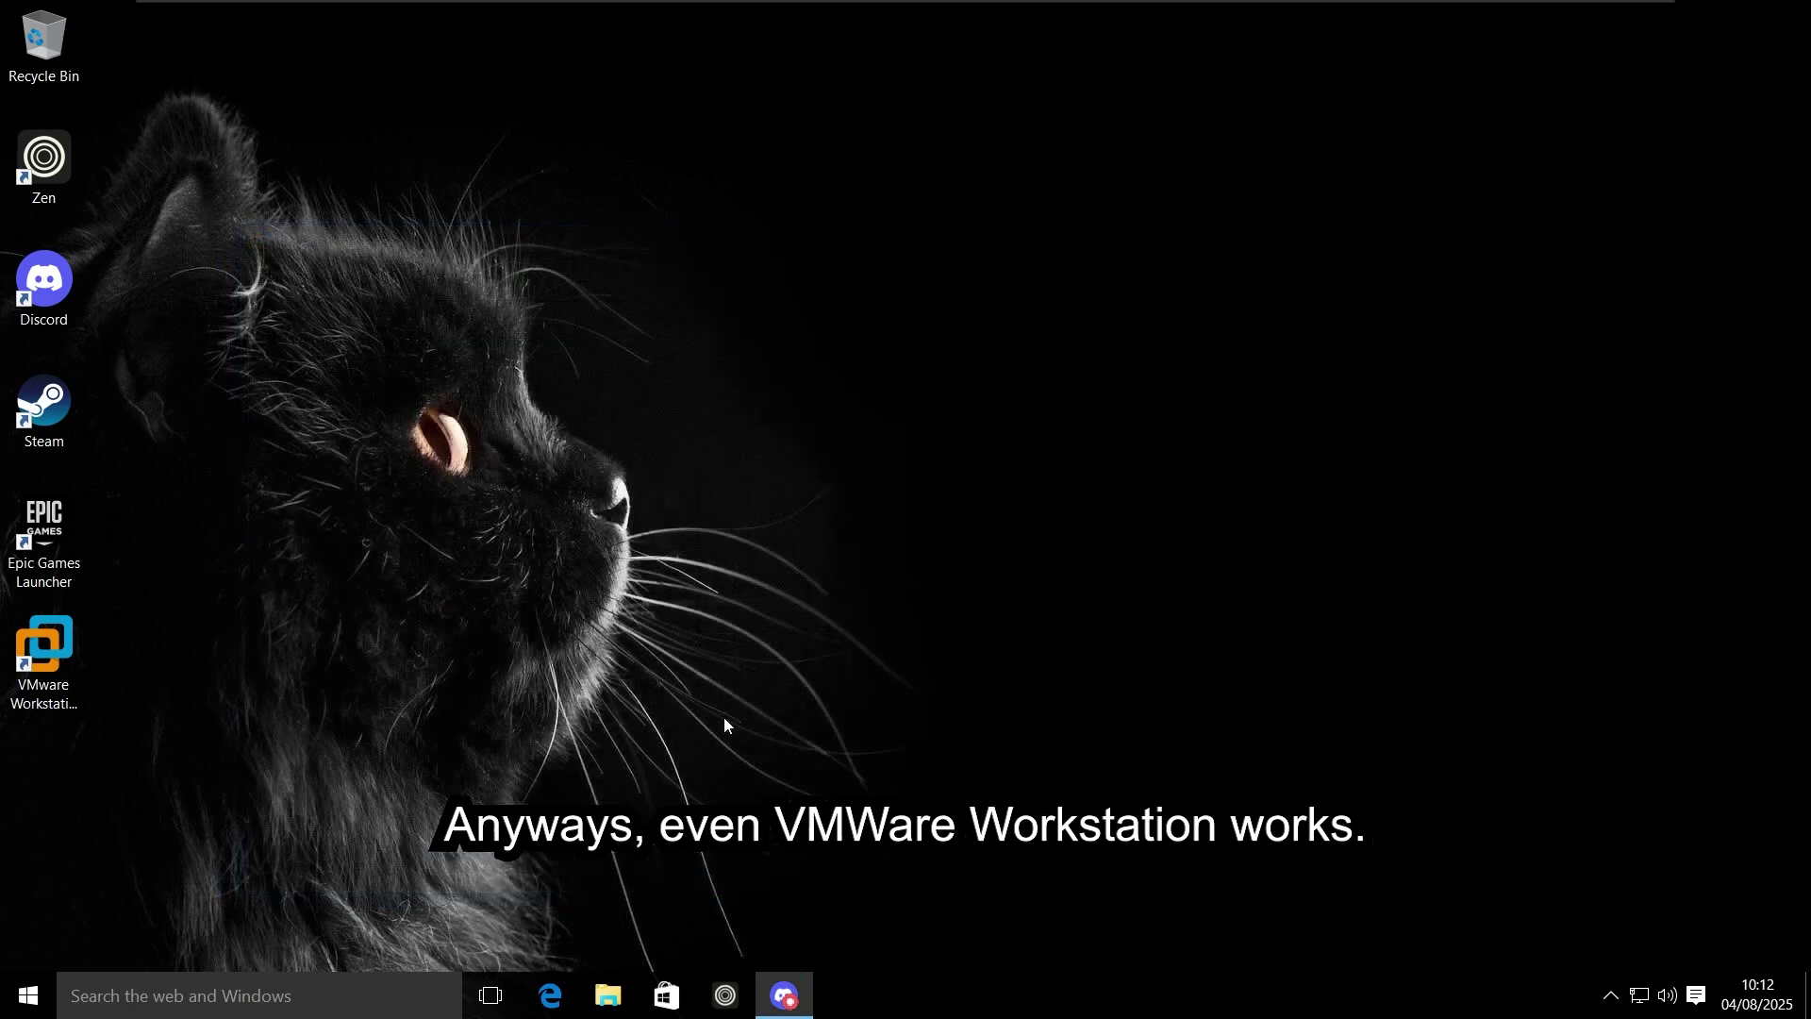
Step: Launch the Zen browser
key("super+4")
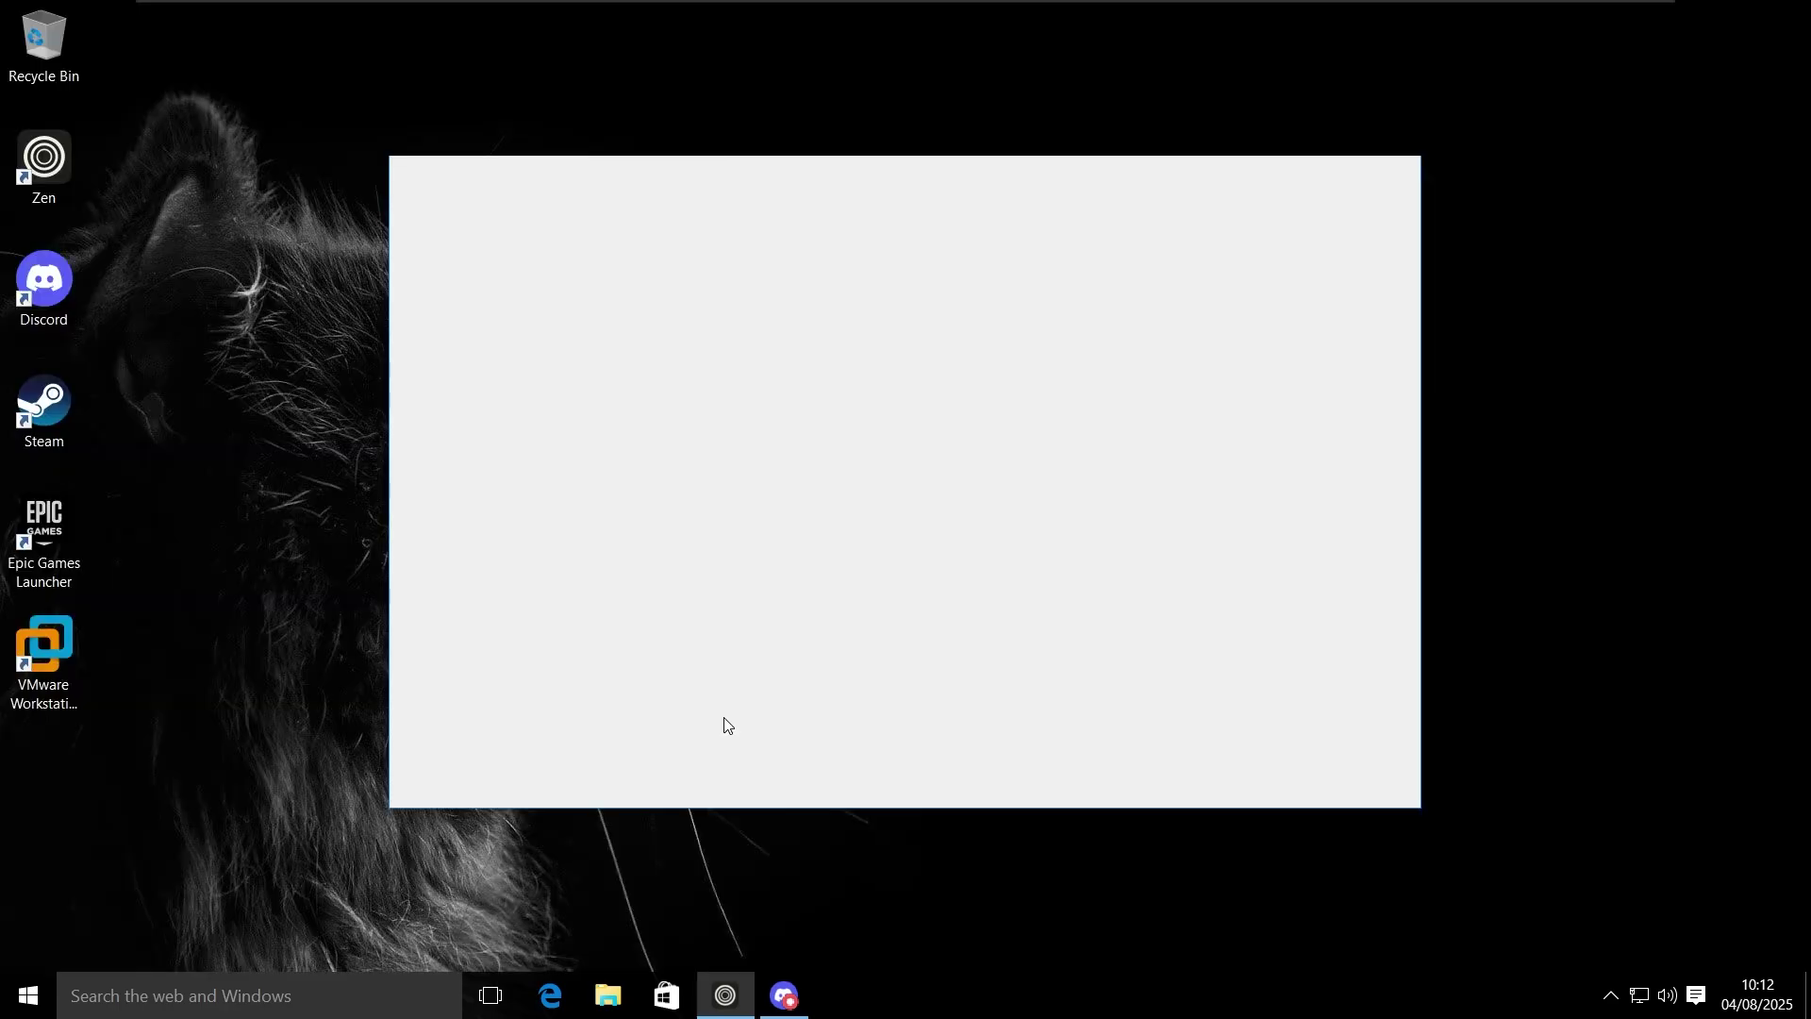
left_click(1047, 543)
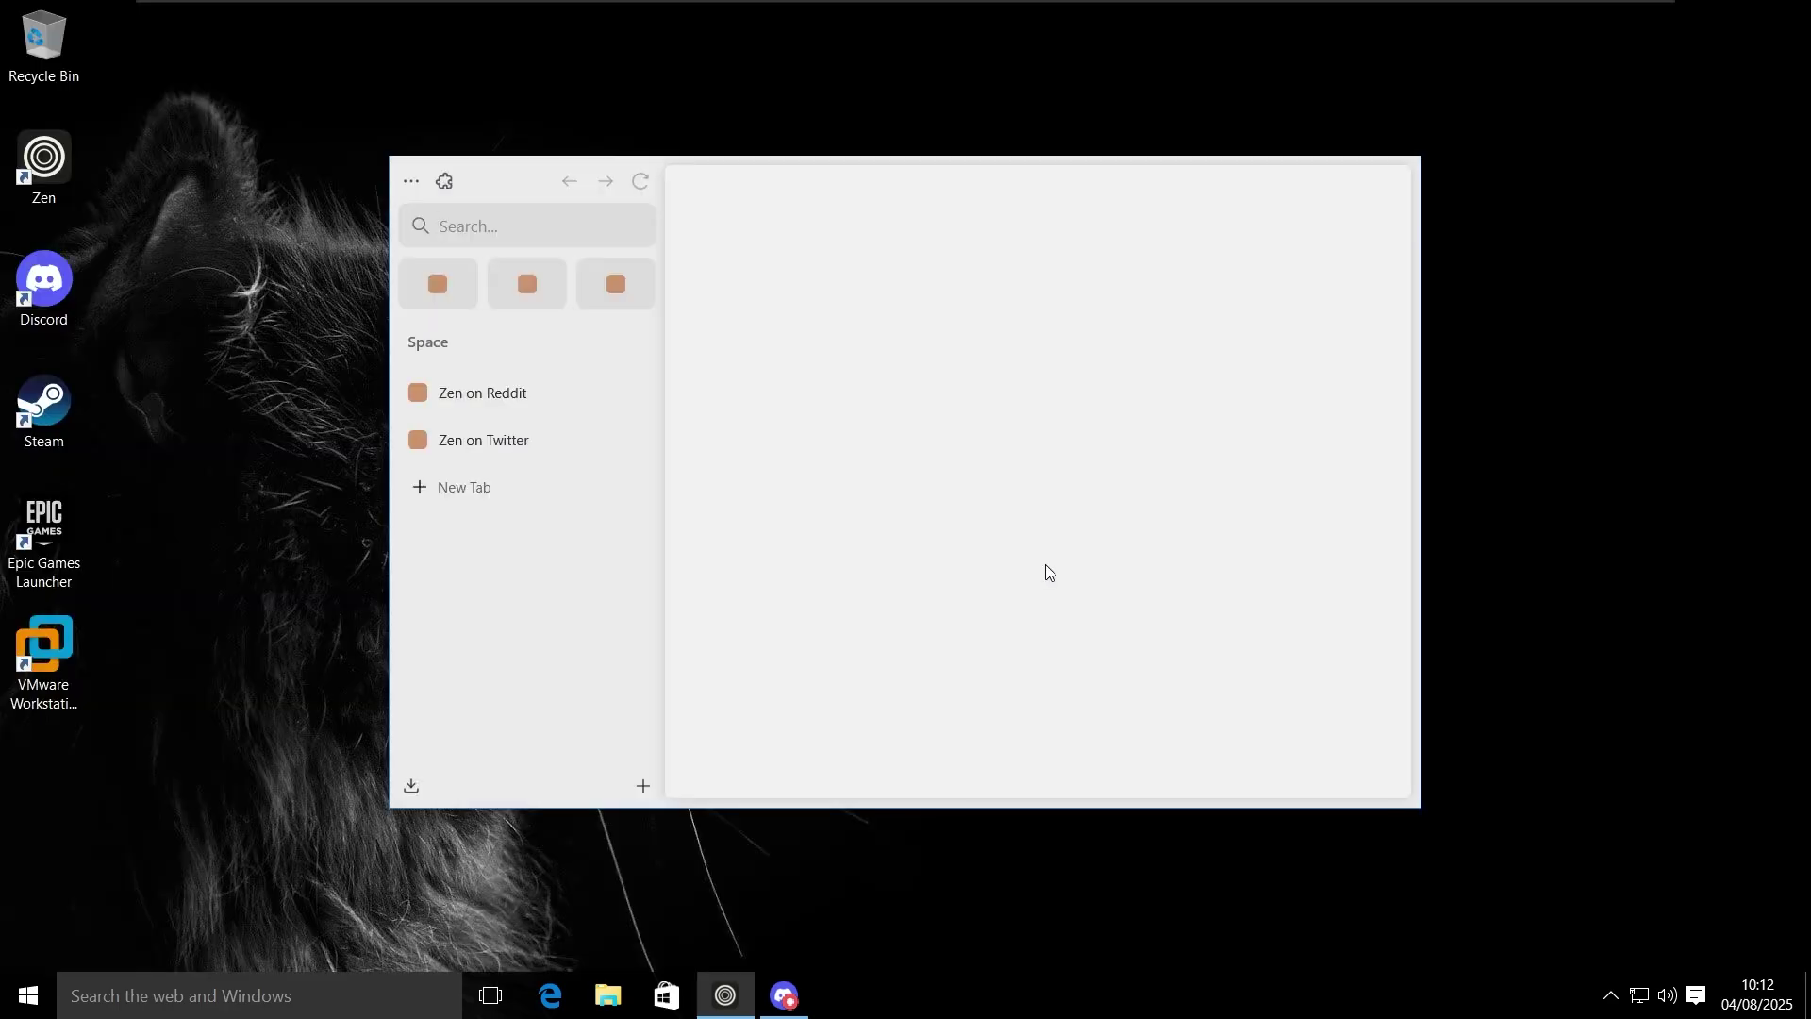
key("super+Up")
key("super+Down")
key("super+Down")
key("super+Up")
key("super+Down")
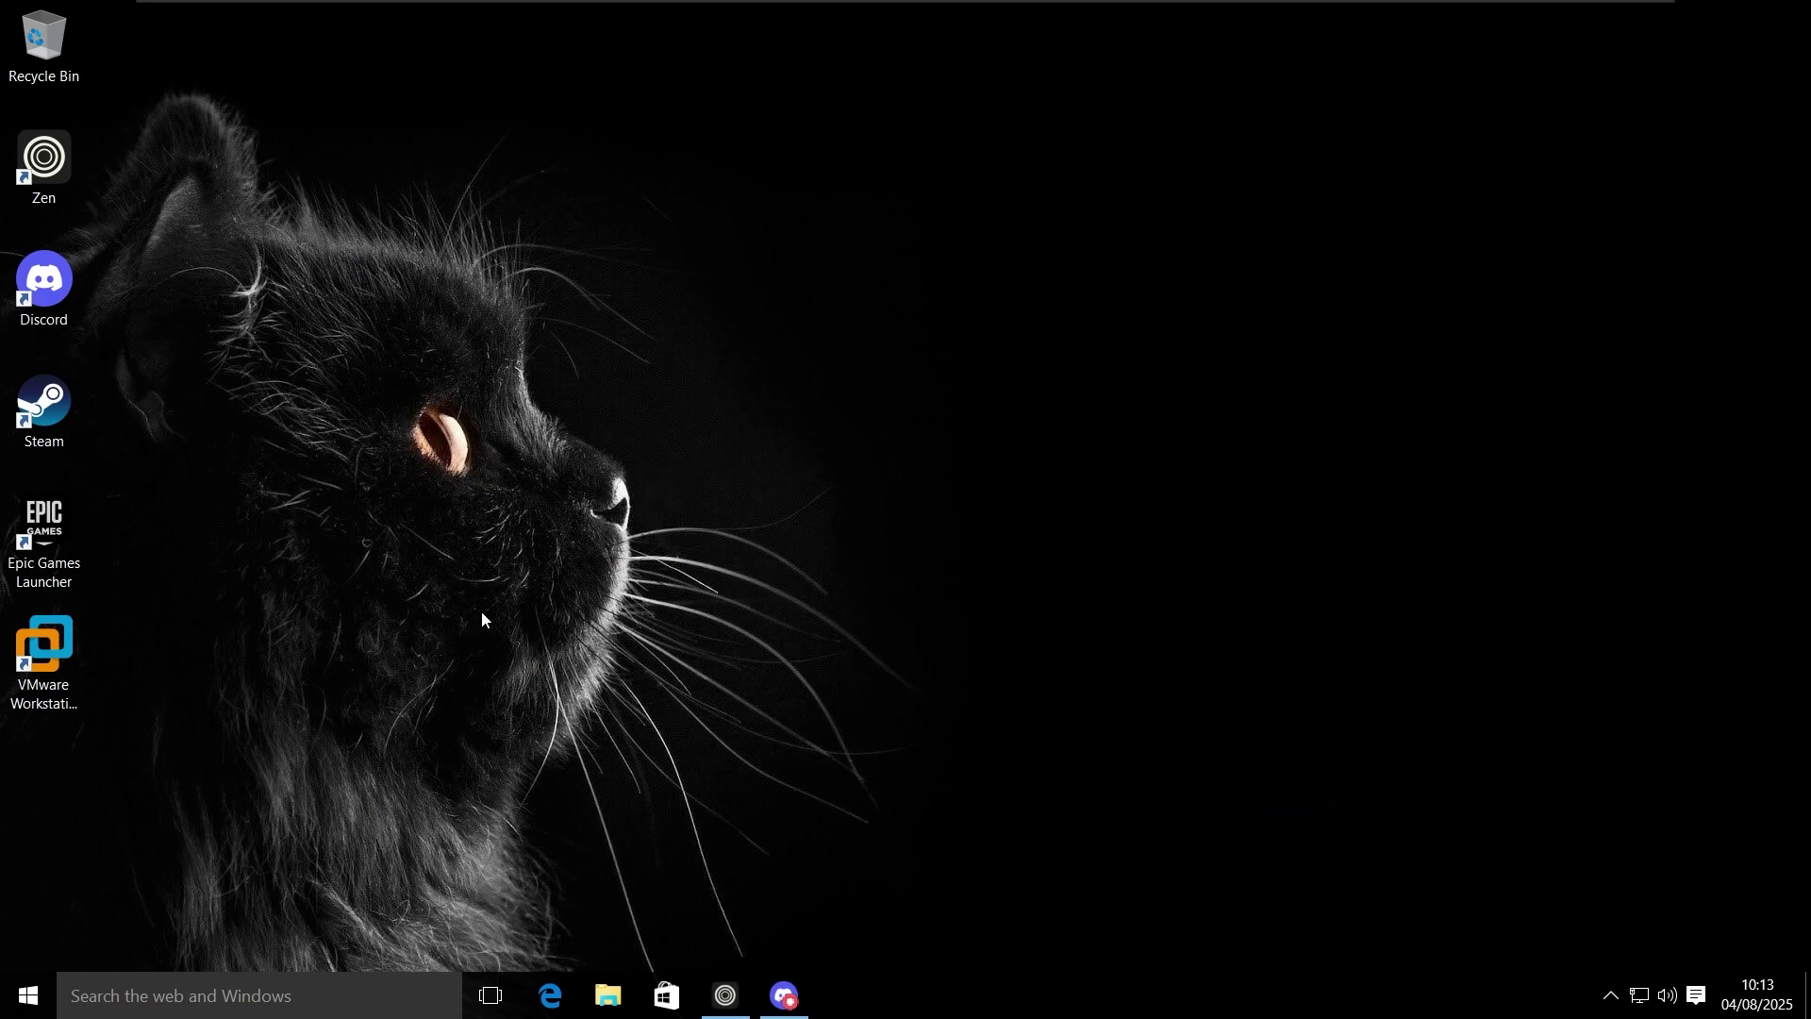
right_click(477, 581)
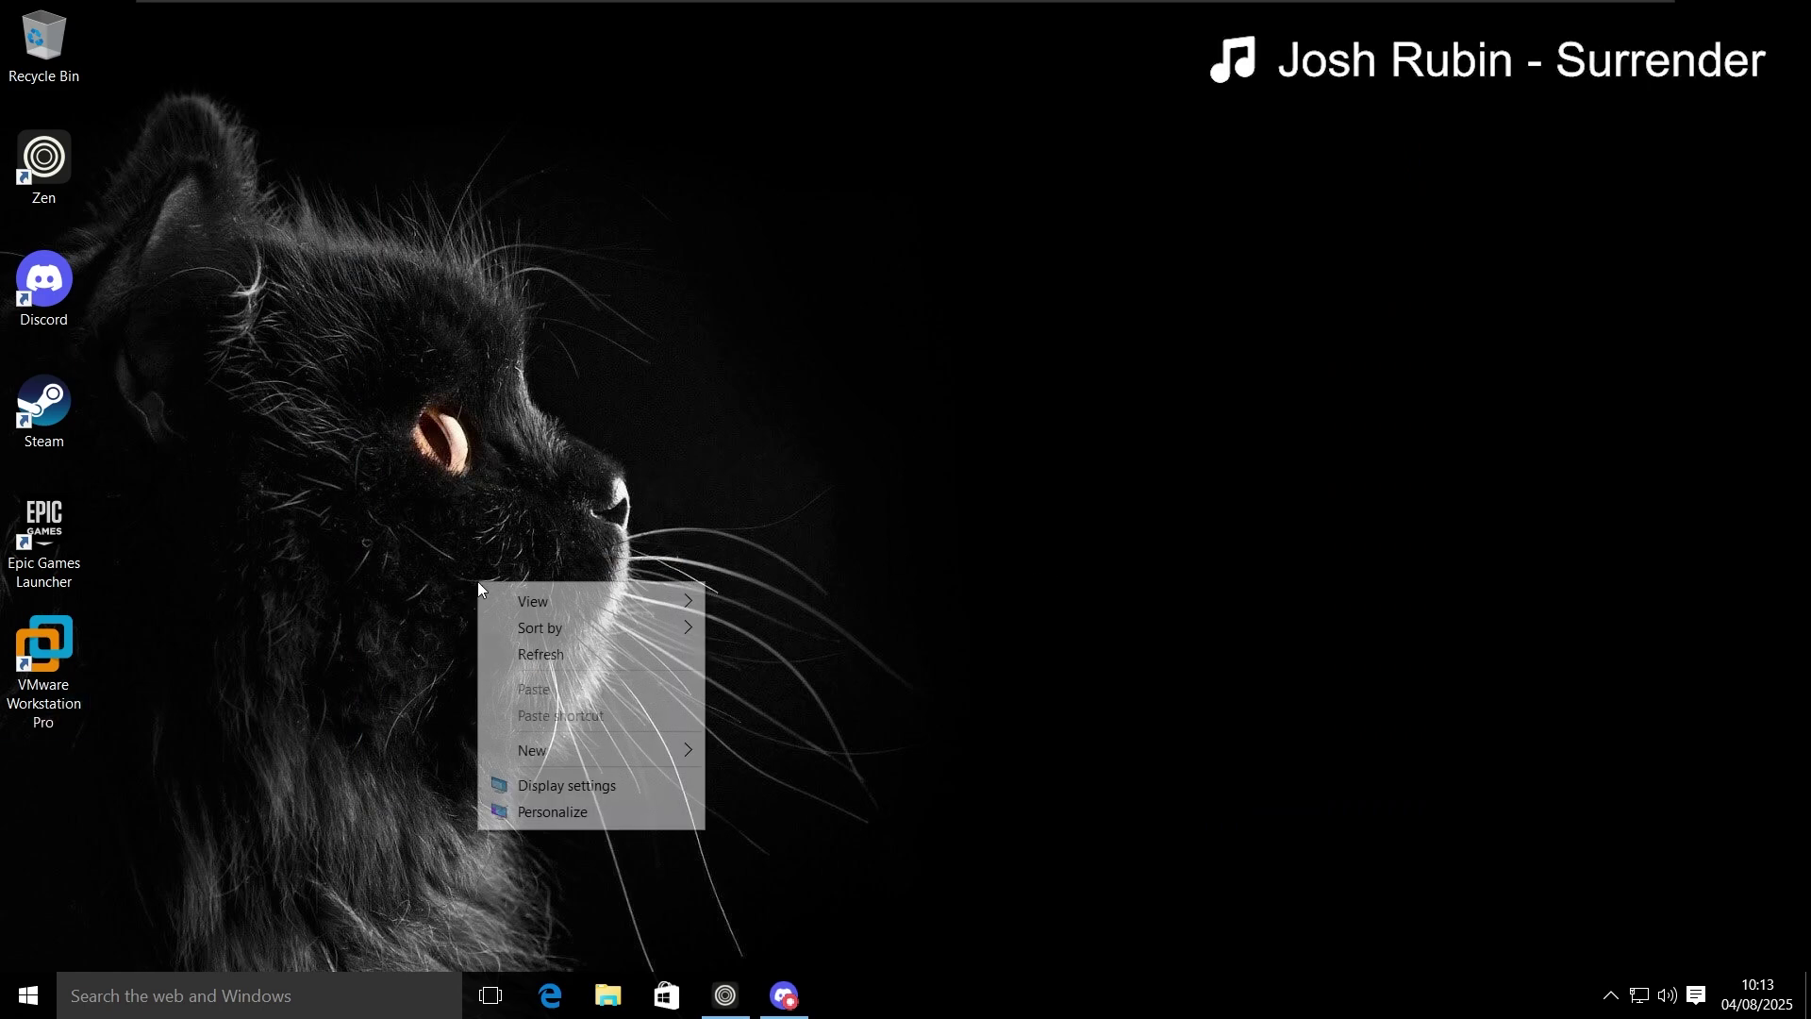
left_click(372, 558)
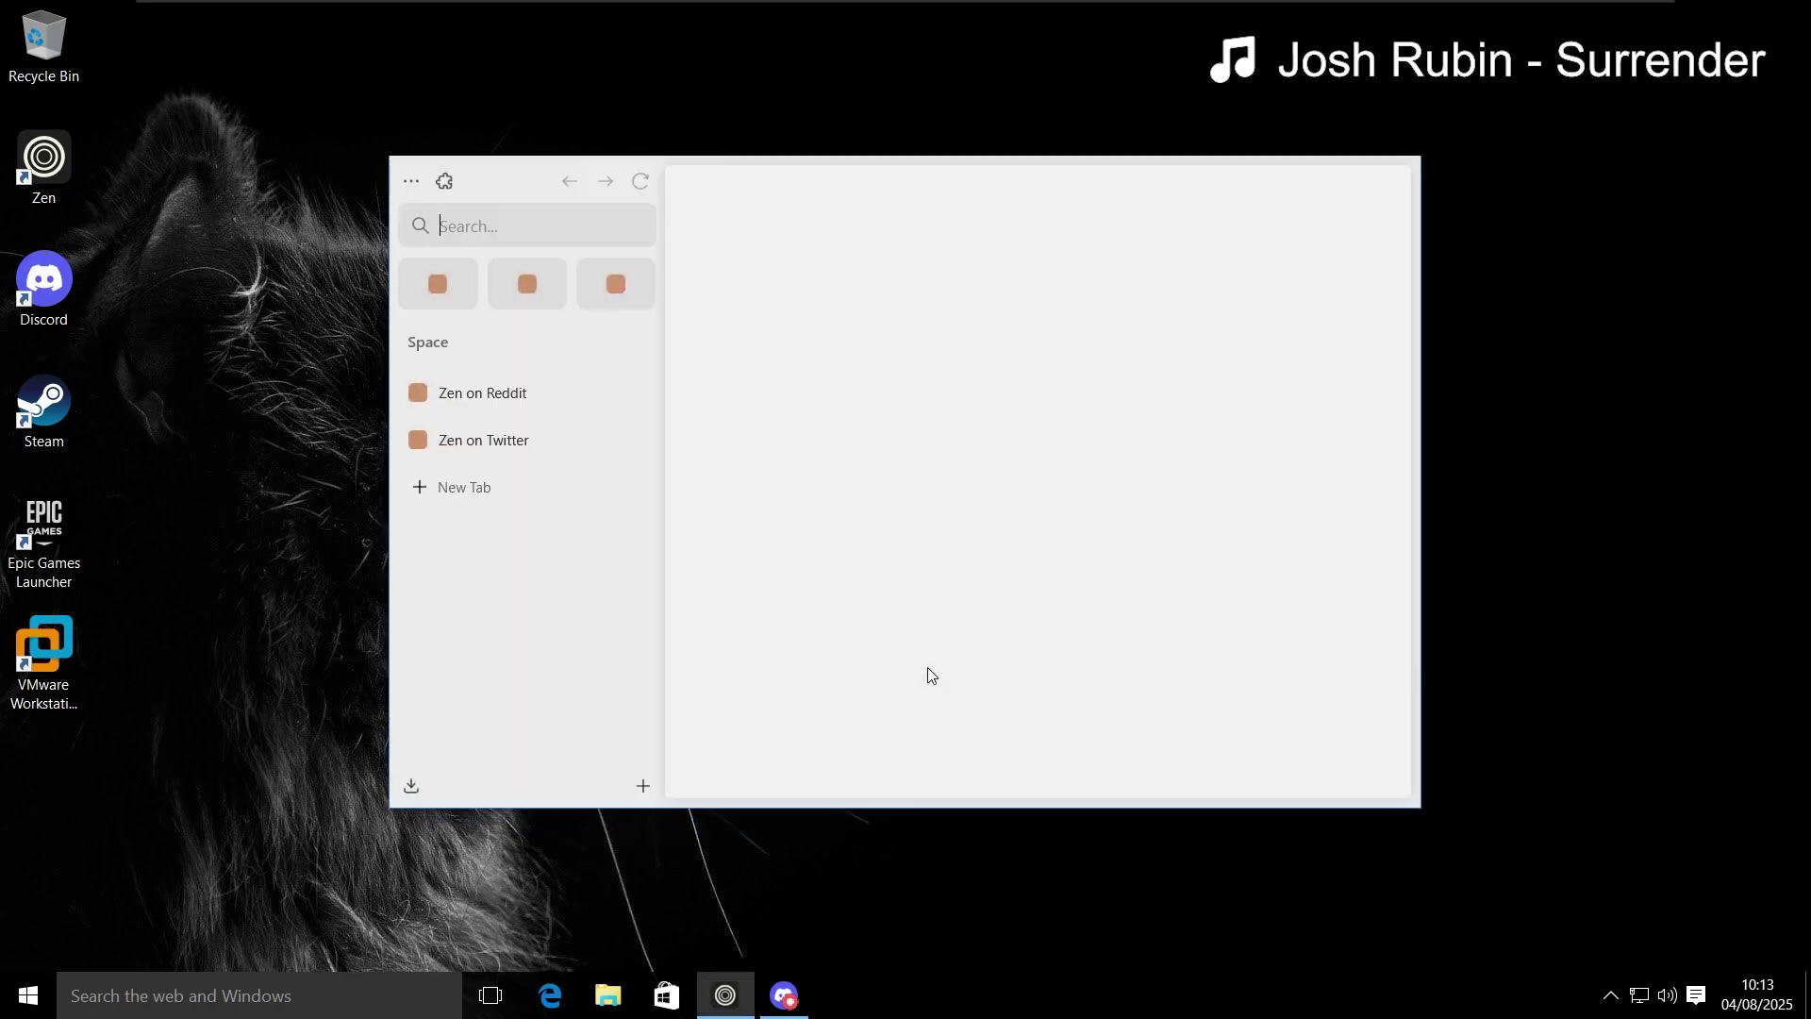
Step: Search the web for OBS Studio and download the Windows installer from its official download page
type("OBS Studio")
key("Return")
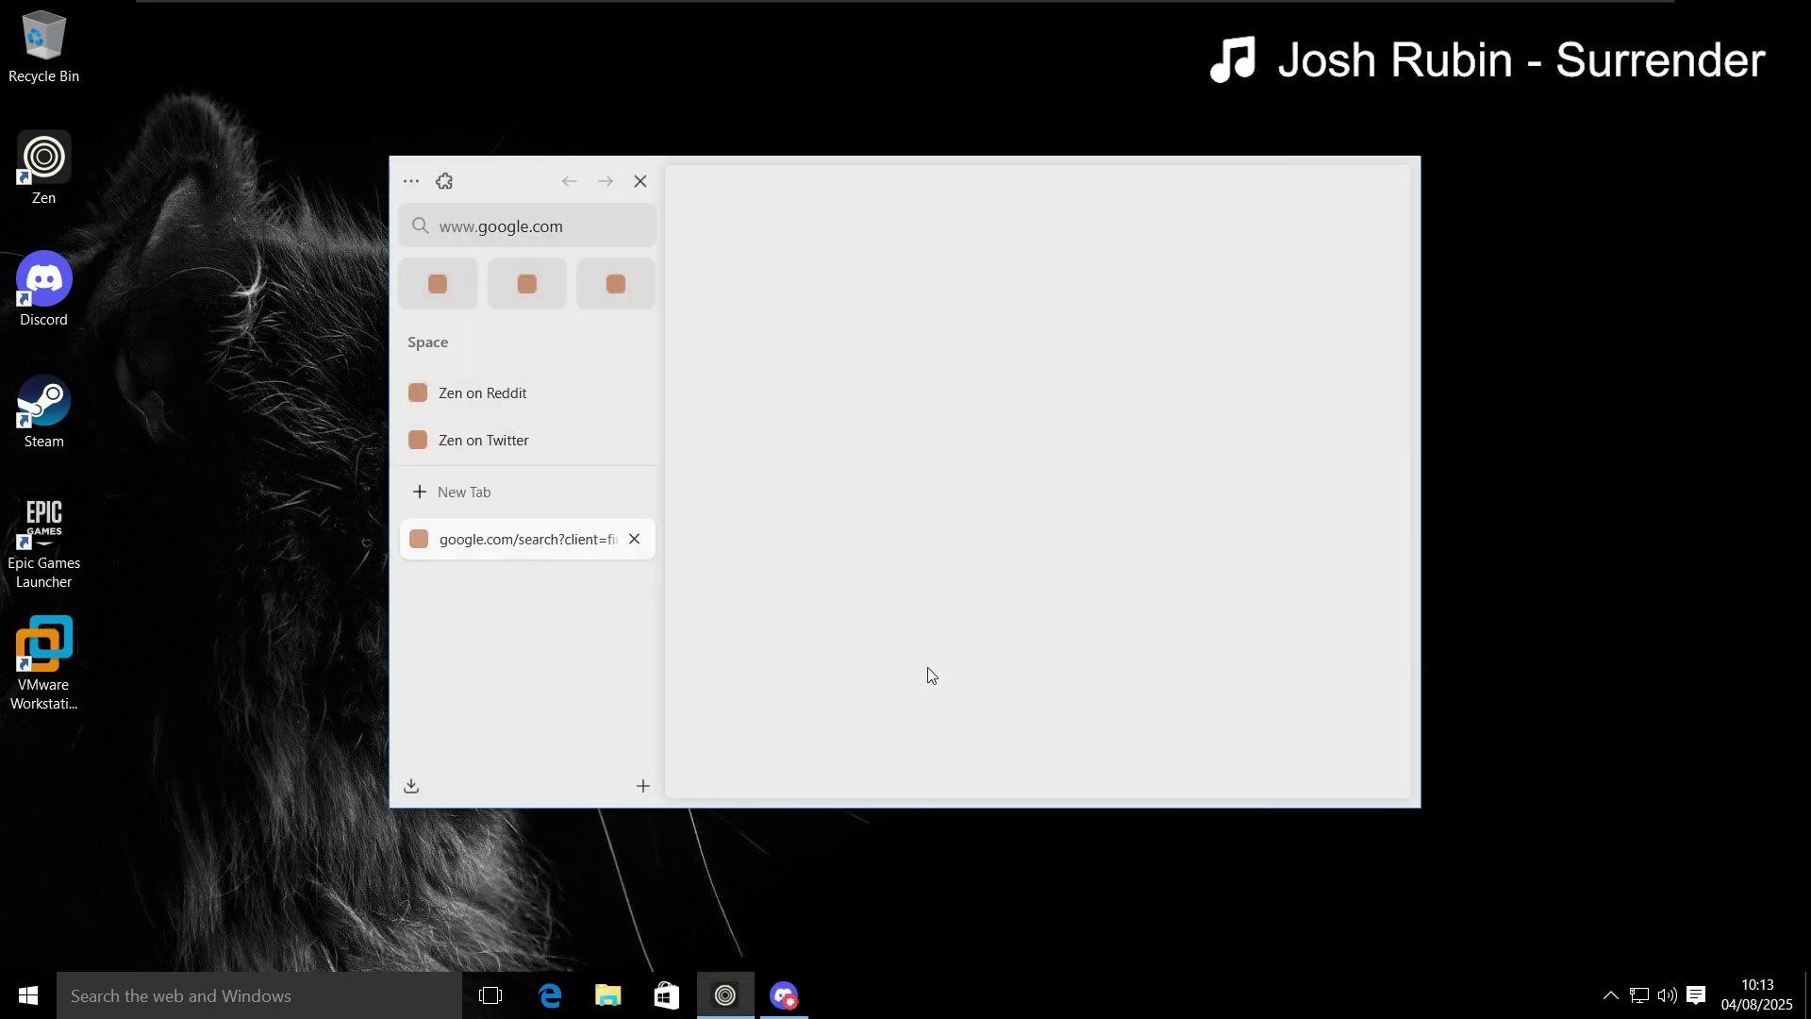
left_click(794, 543)
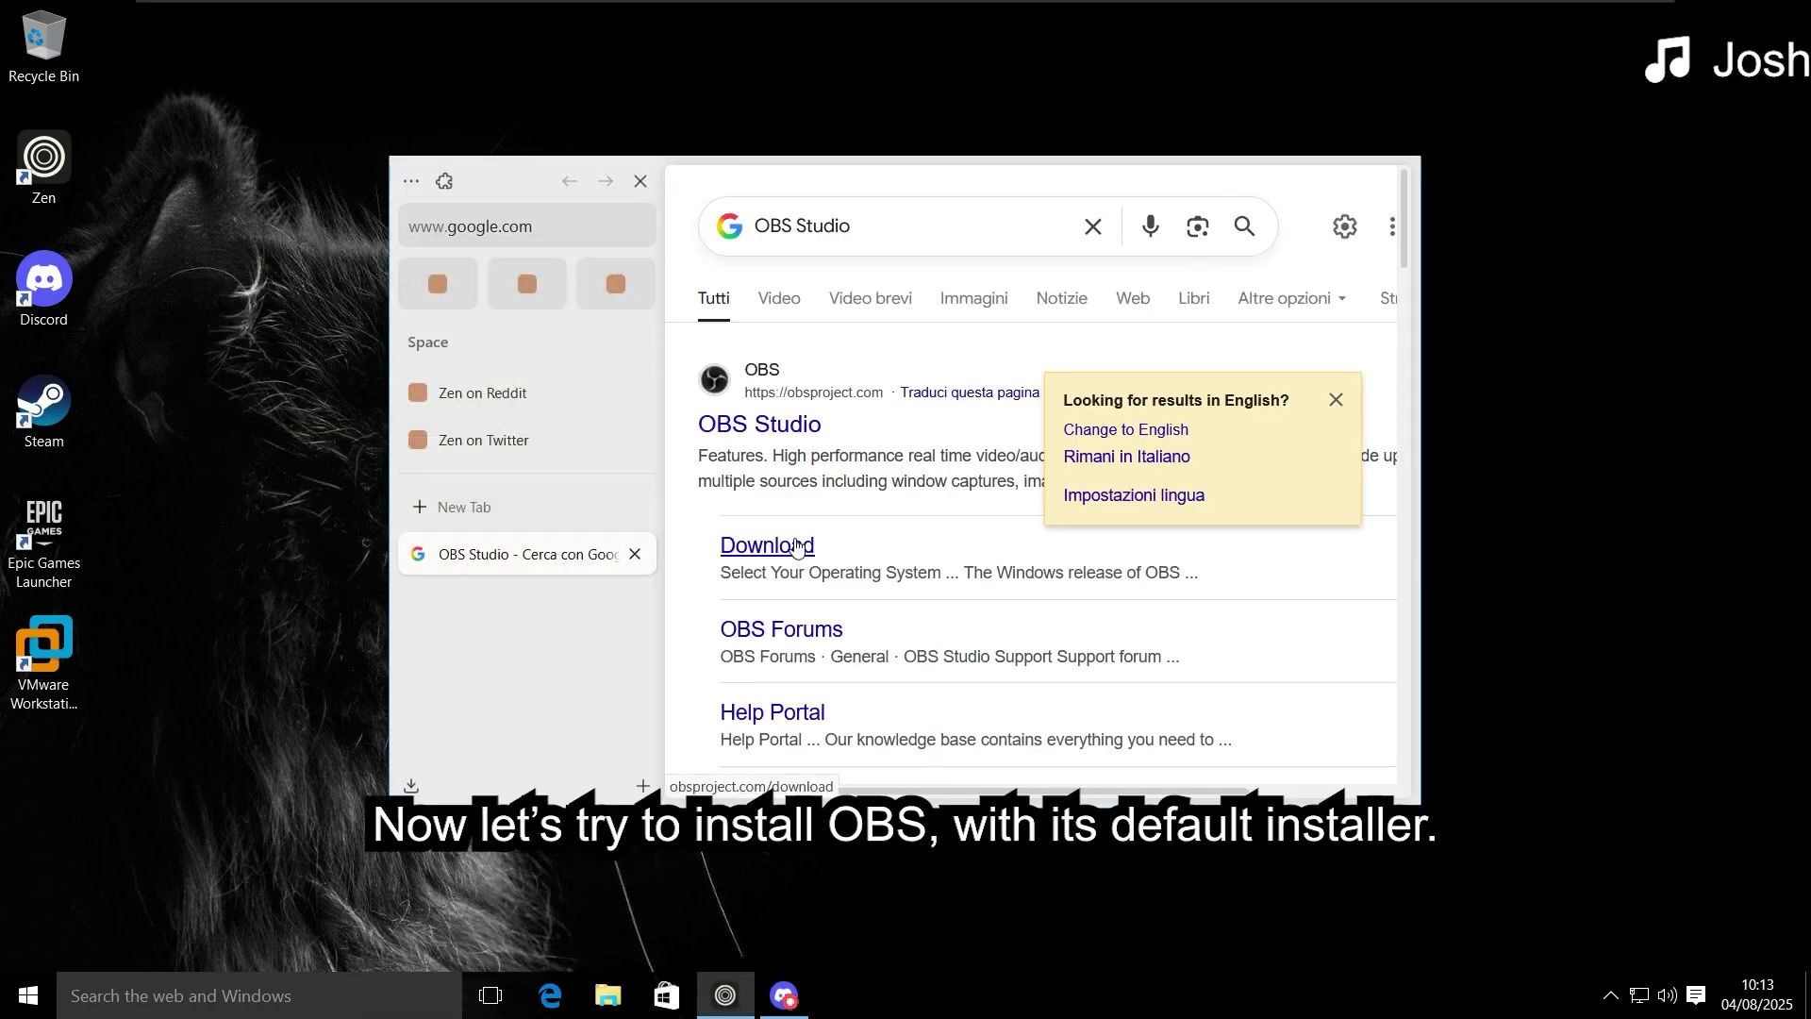
scroll(881, 510, "down", 4)
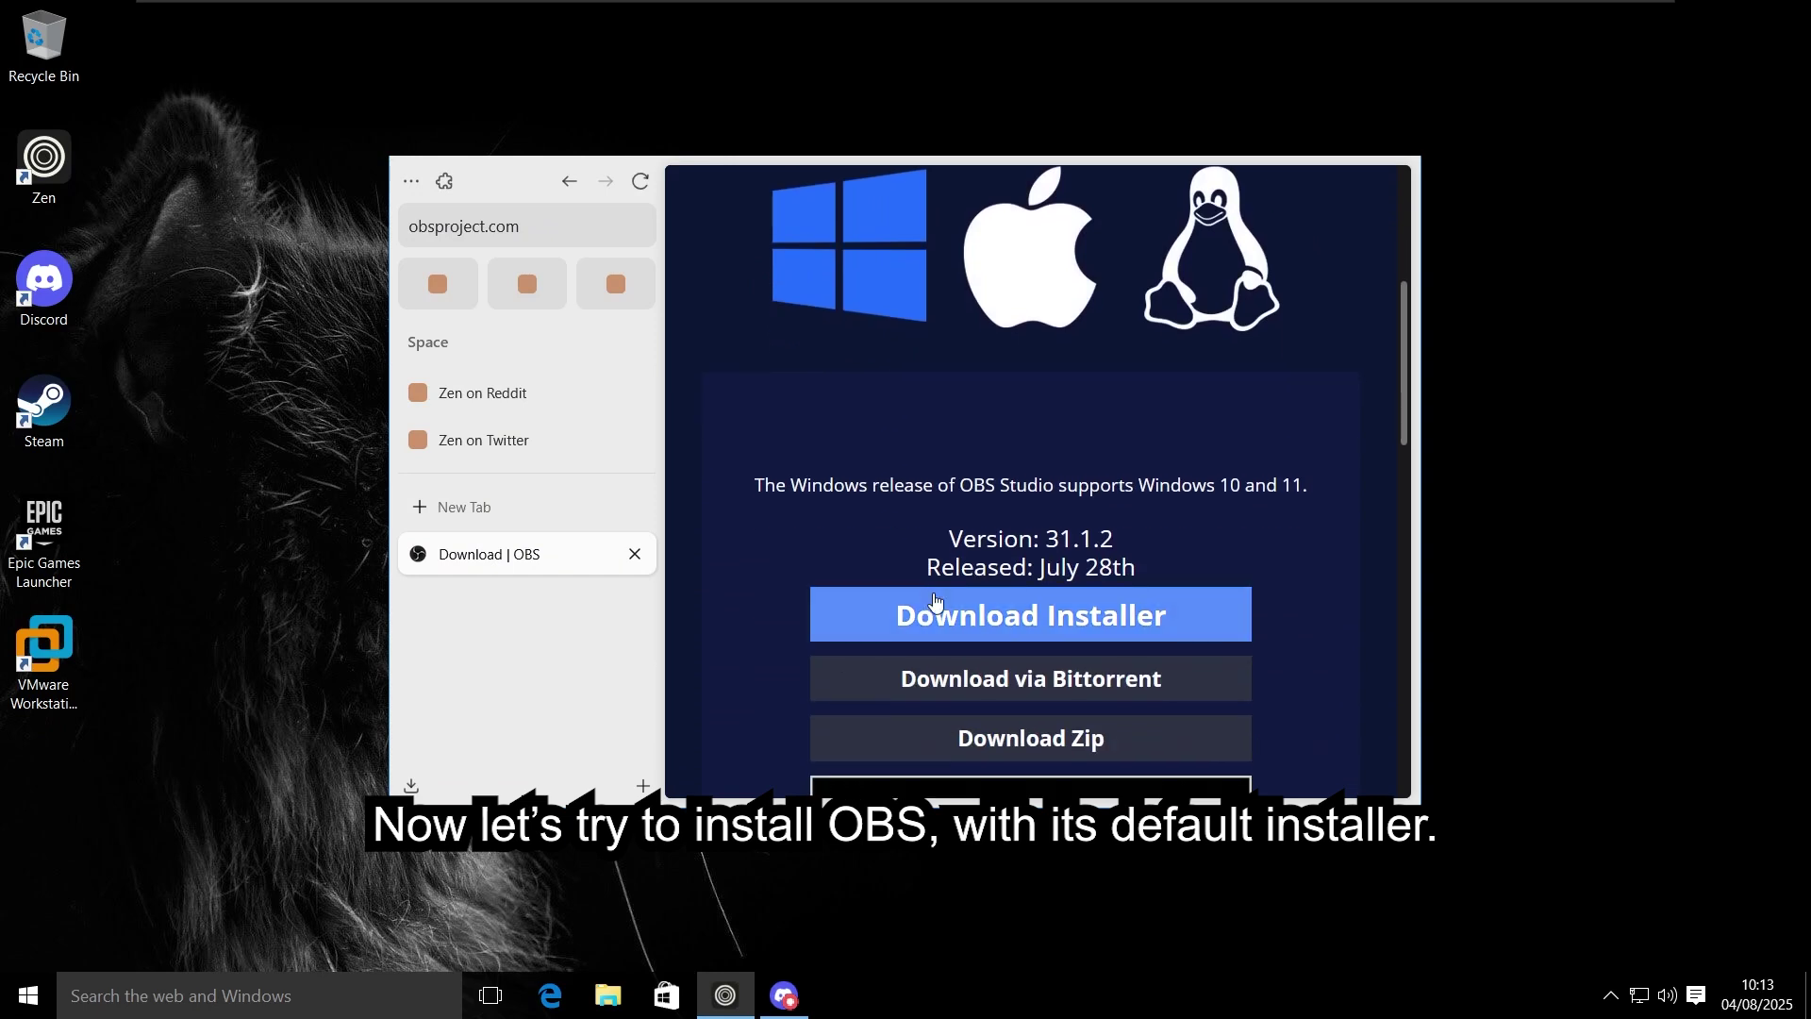
left_click(932, 596)
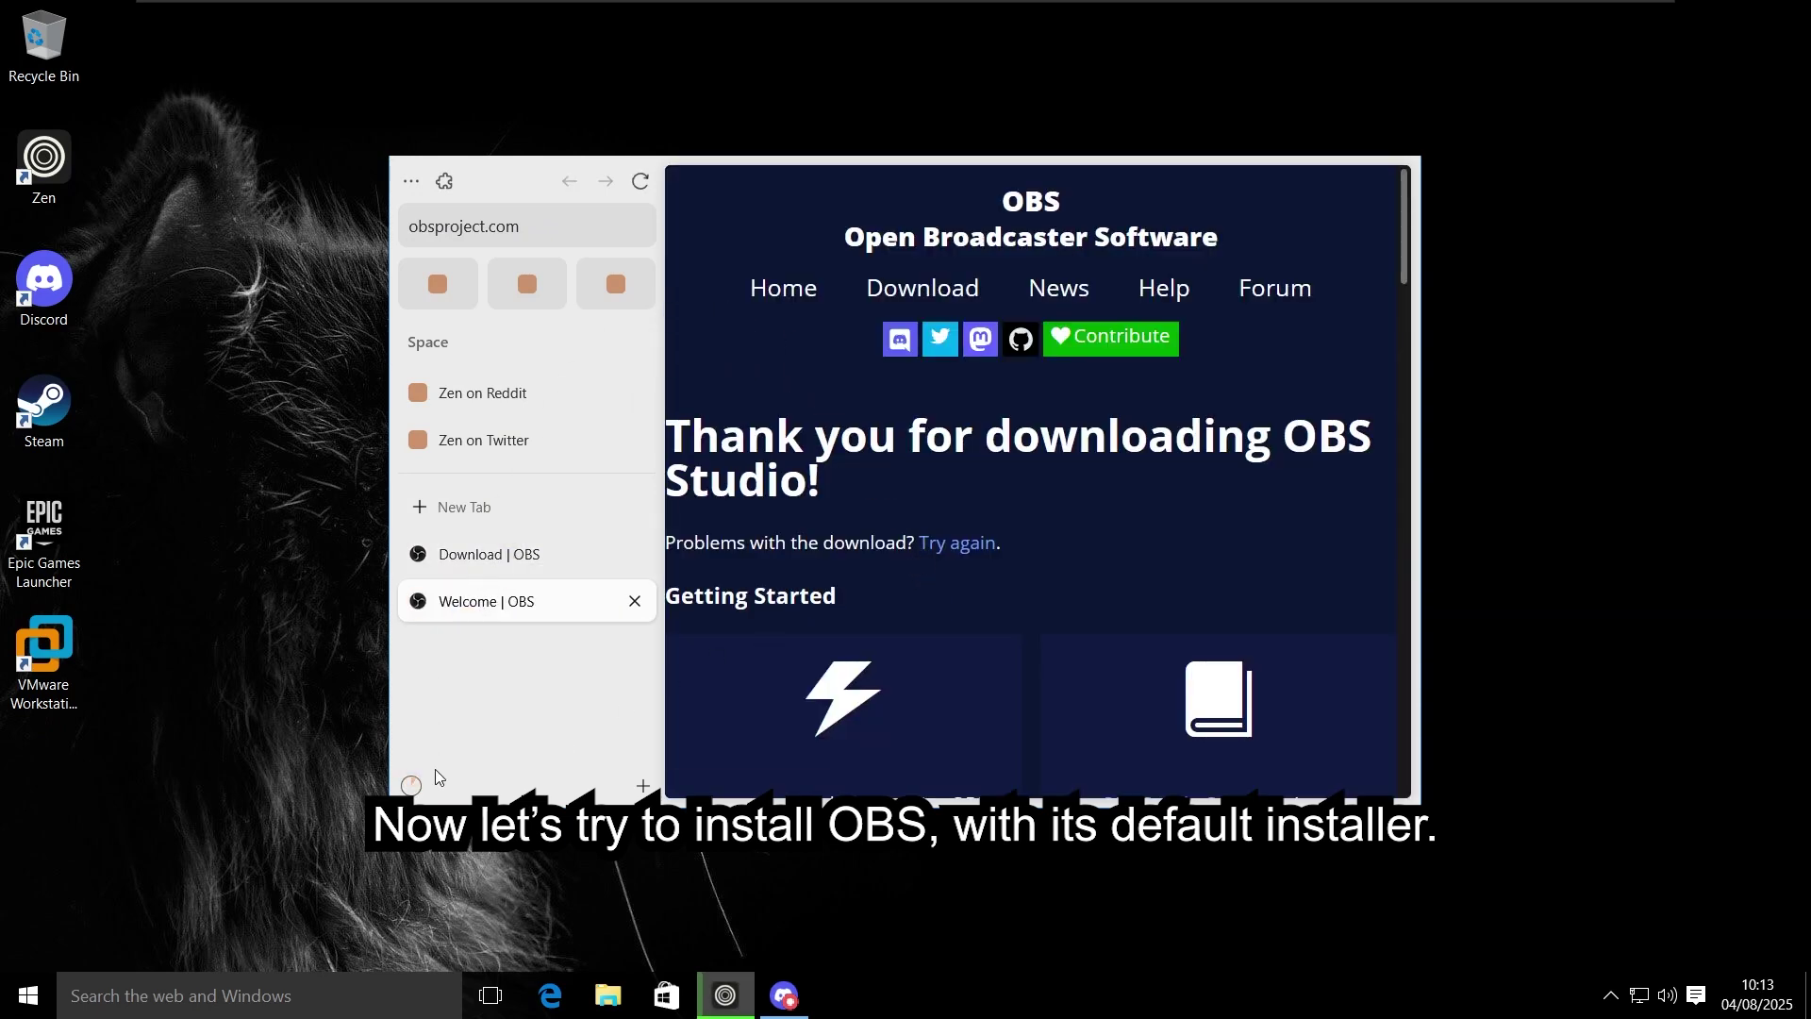
Step: Run the downloaded installer and install OBS Studio 31.1.2 in C:\Program Files\obs-studio, showing the installation details
left_click(411, 785)
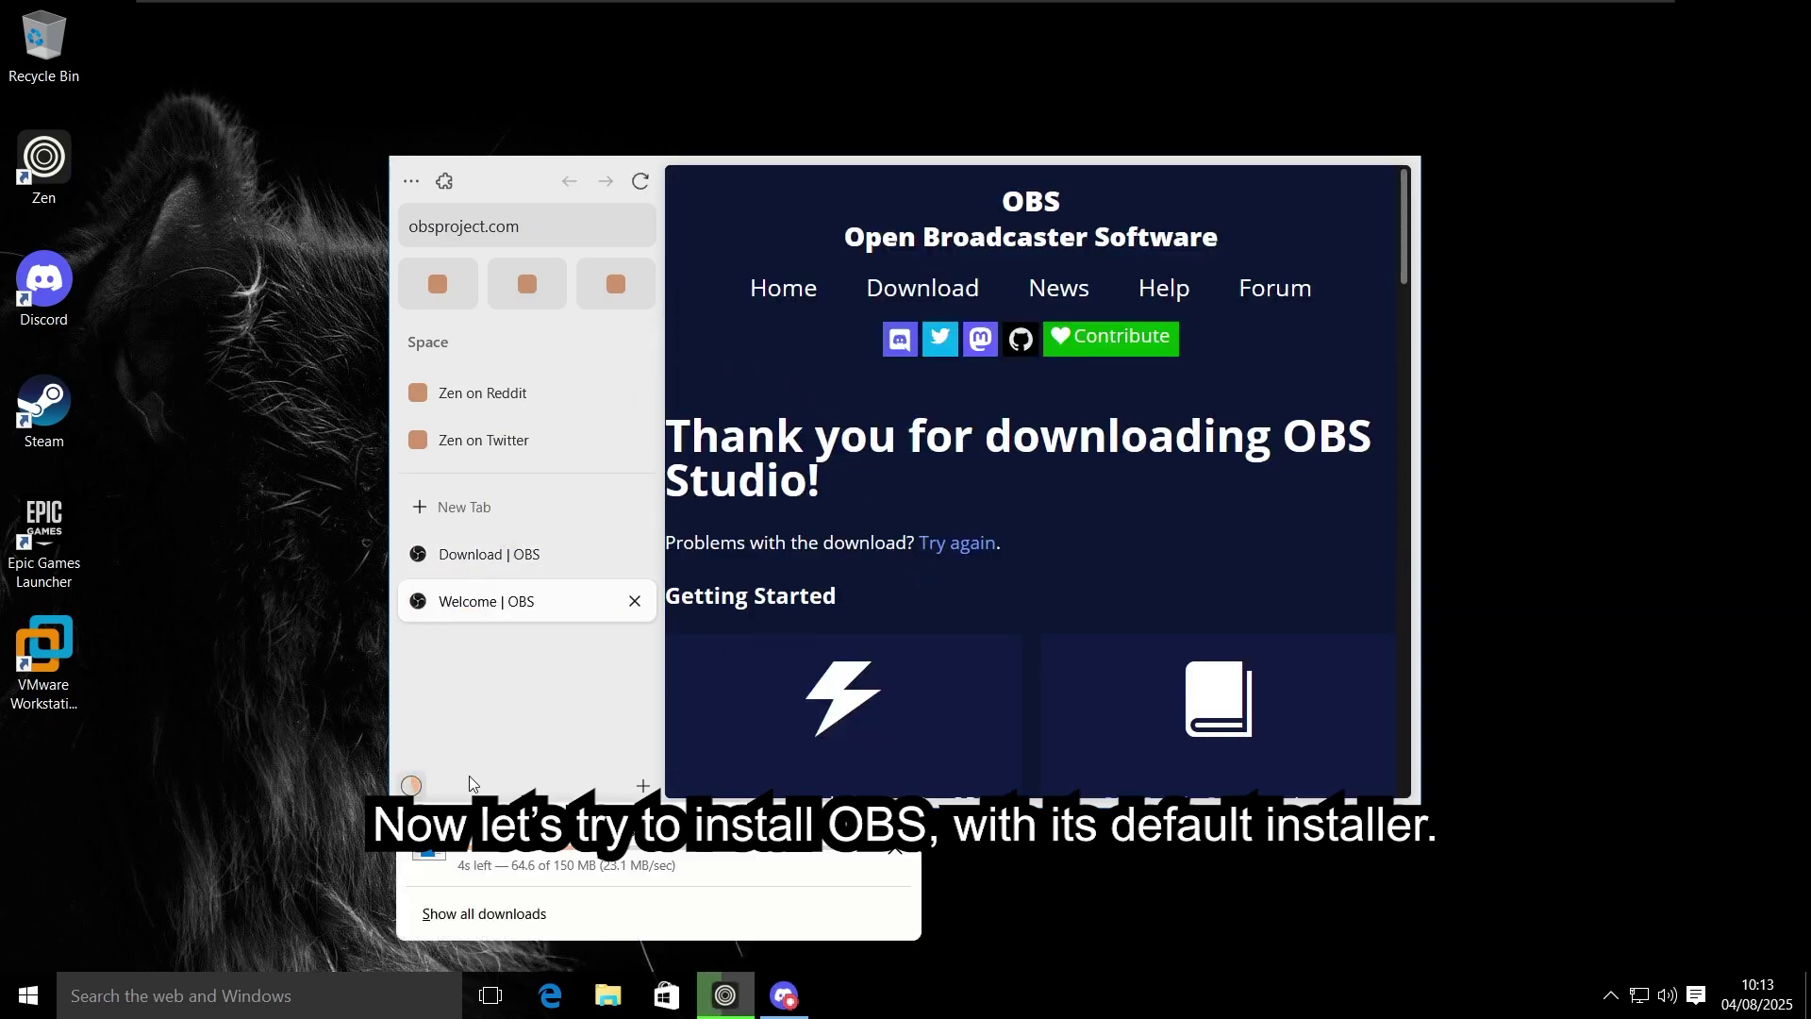
left_click(709, 819)
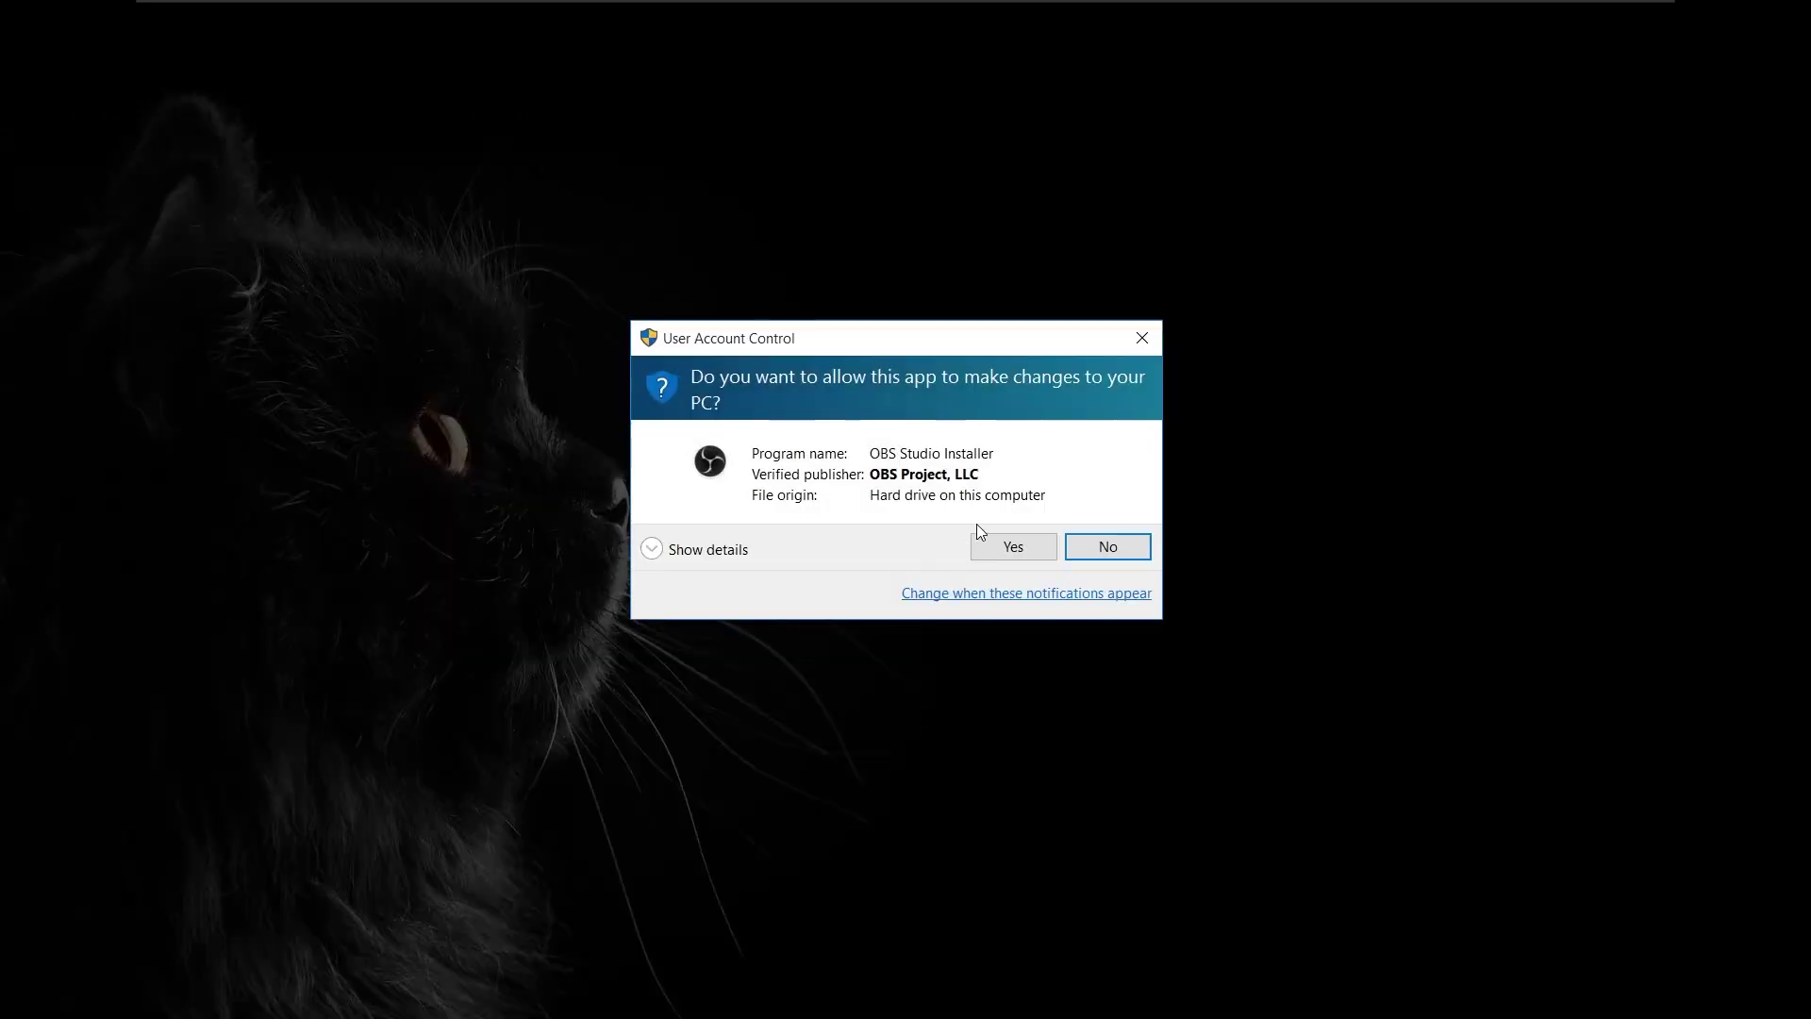
left_click(1010, 547)
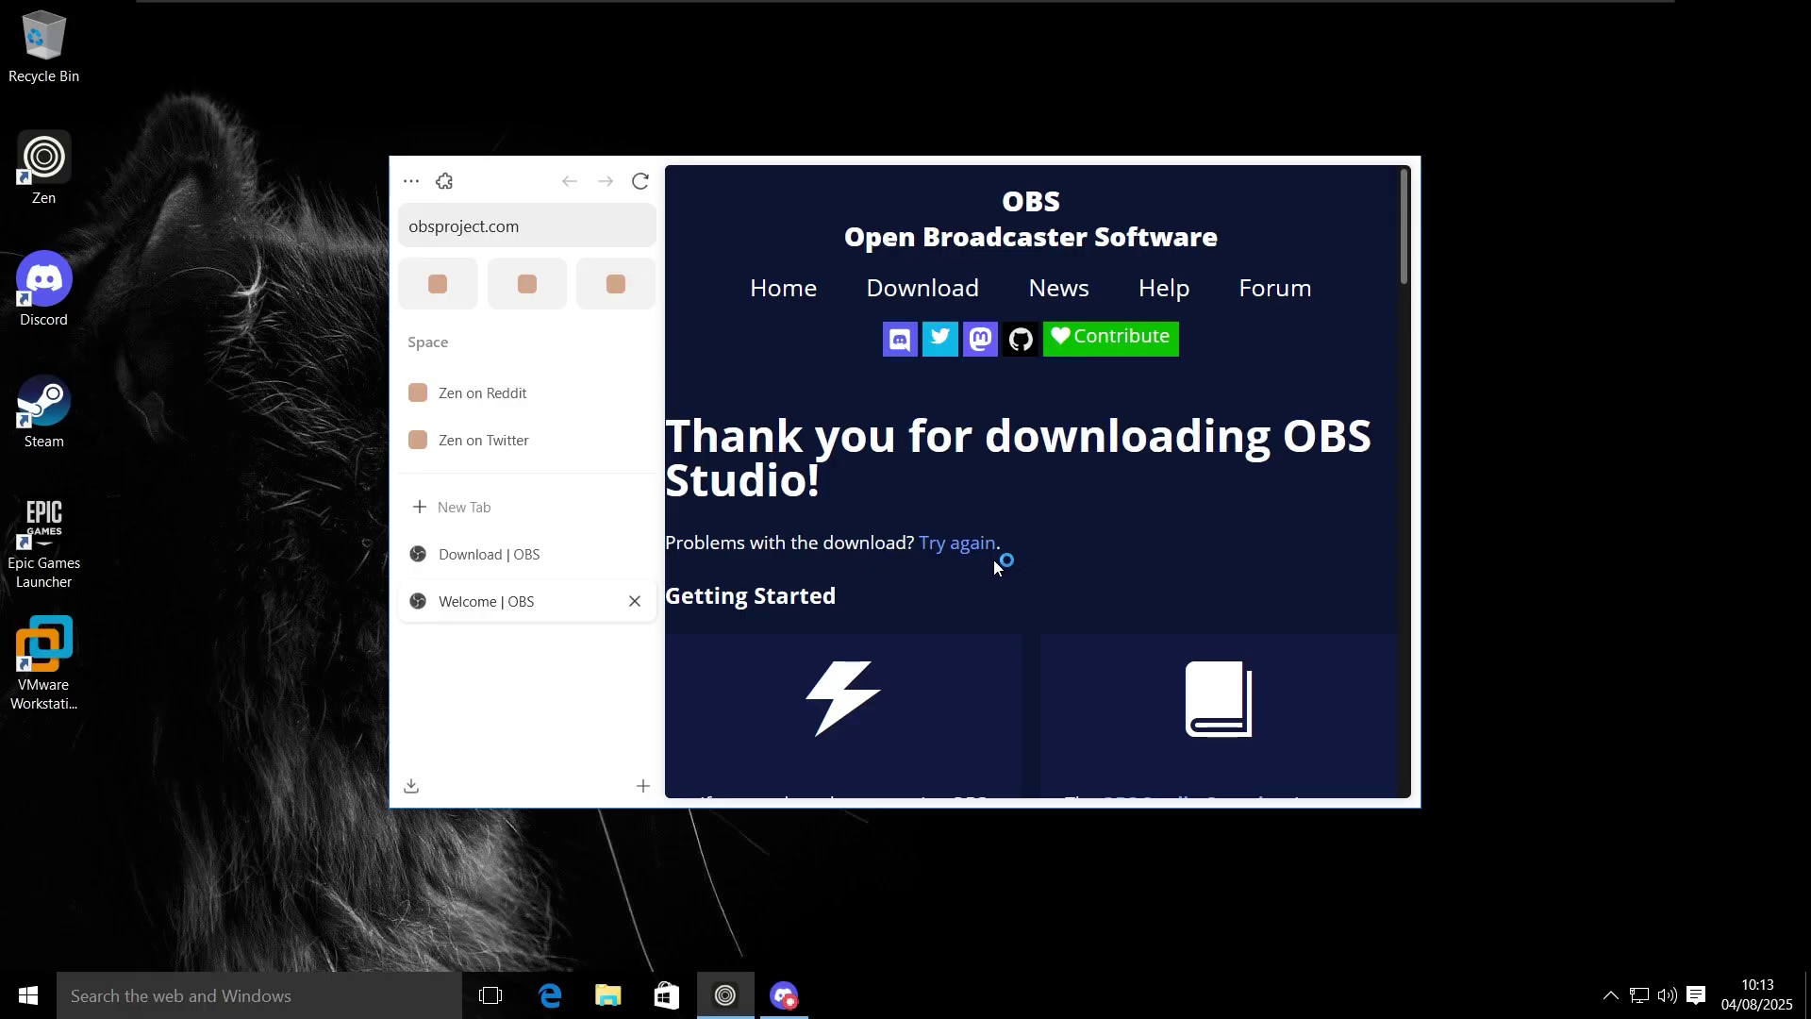
left_click(1008, 676)
left_click(1019, 679)
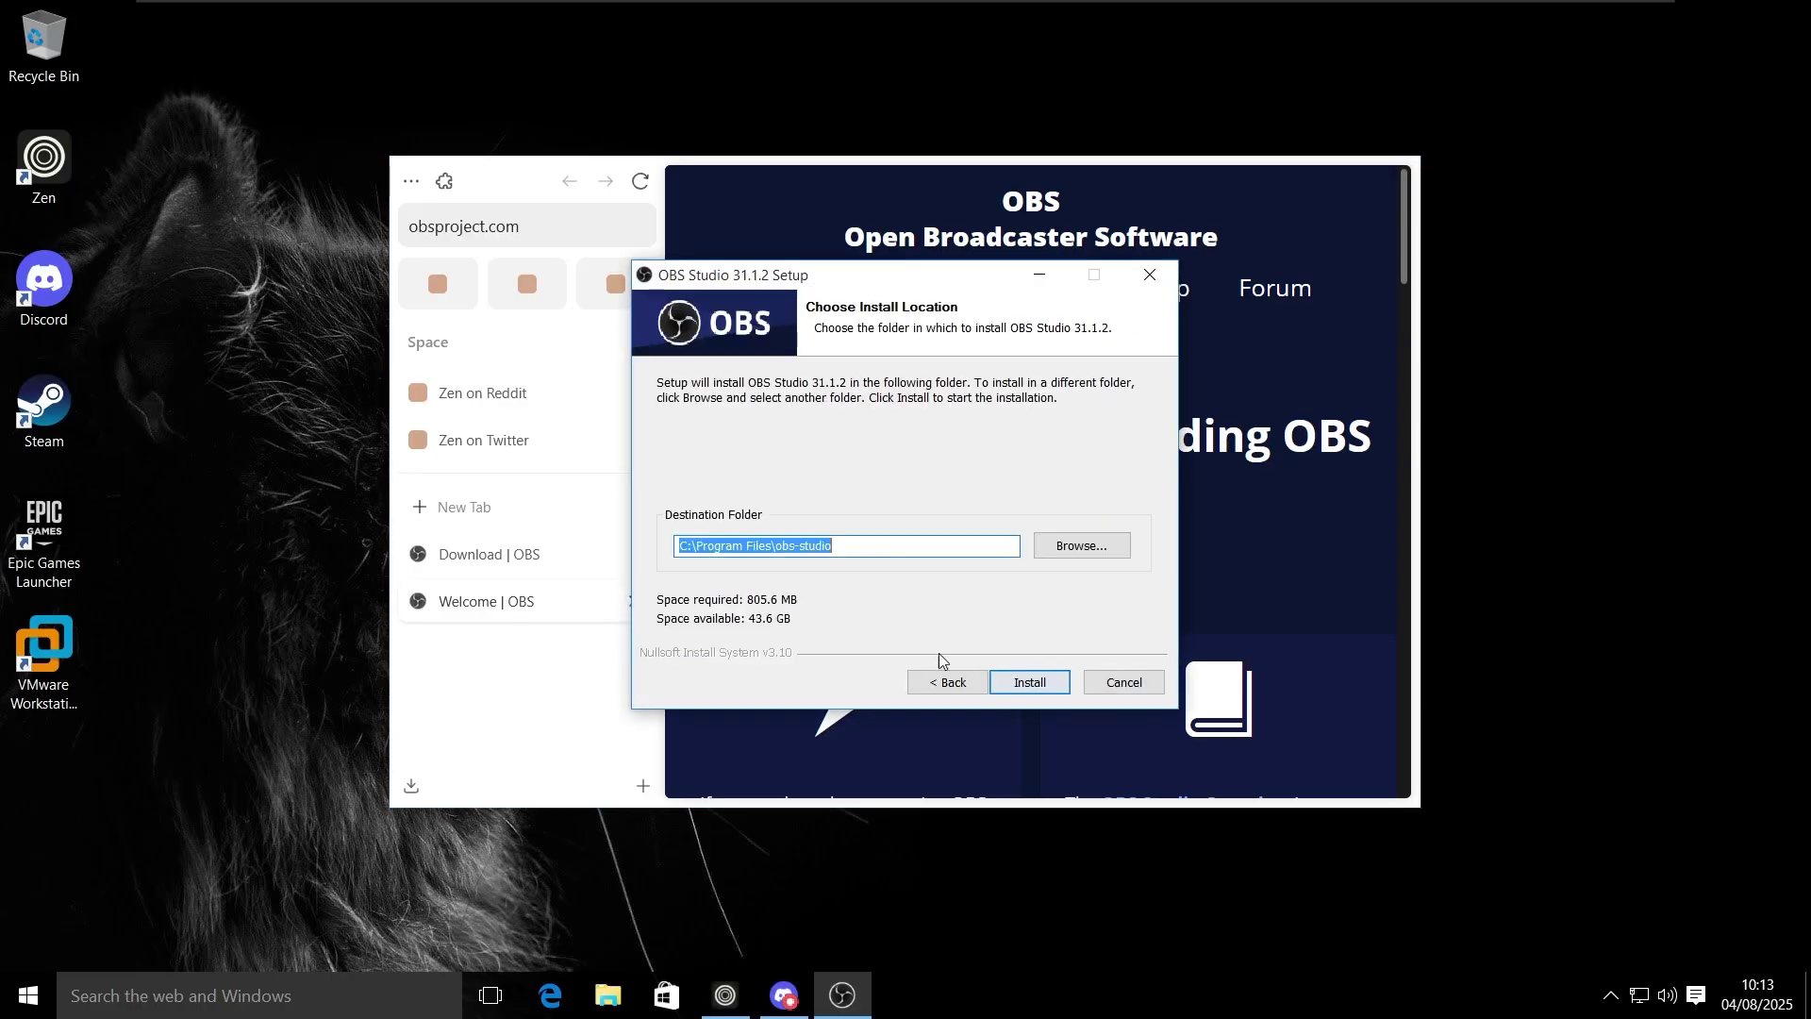
left_click(1021, 681)
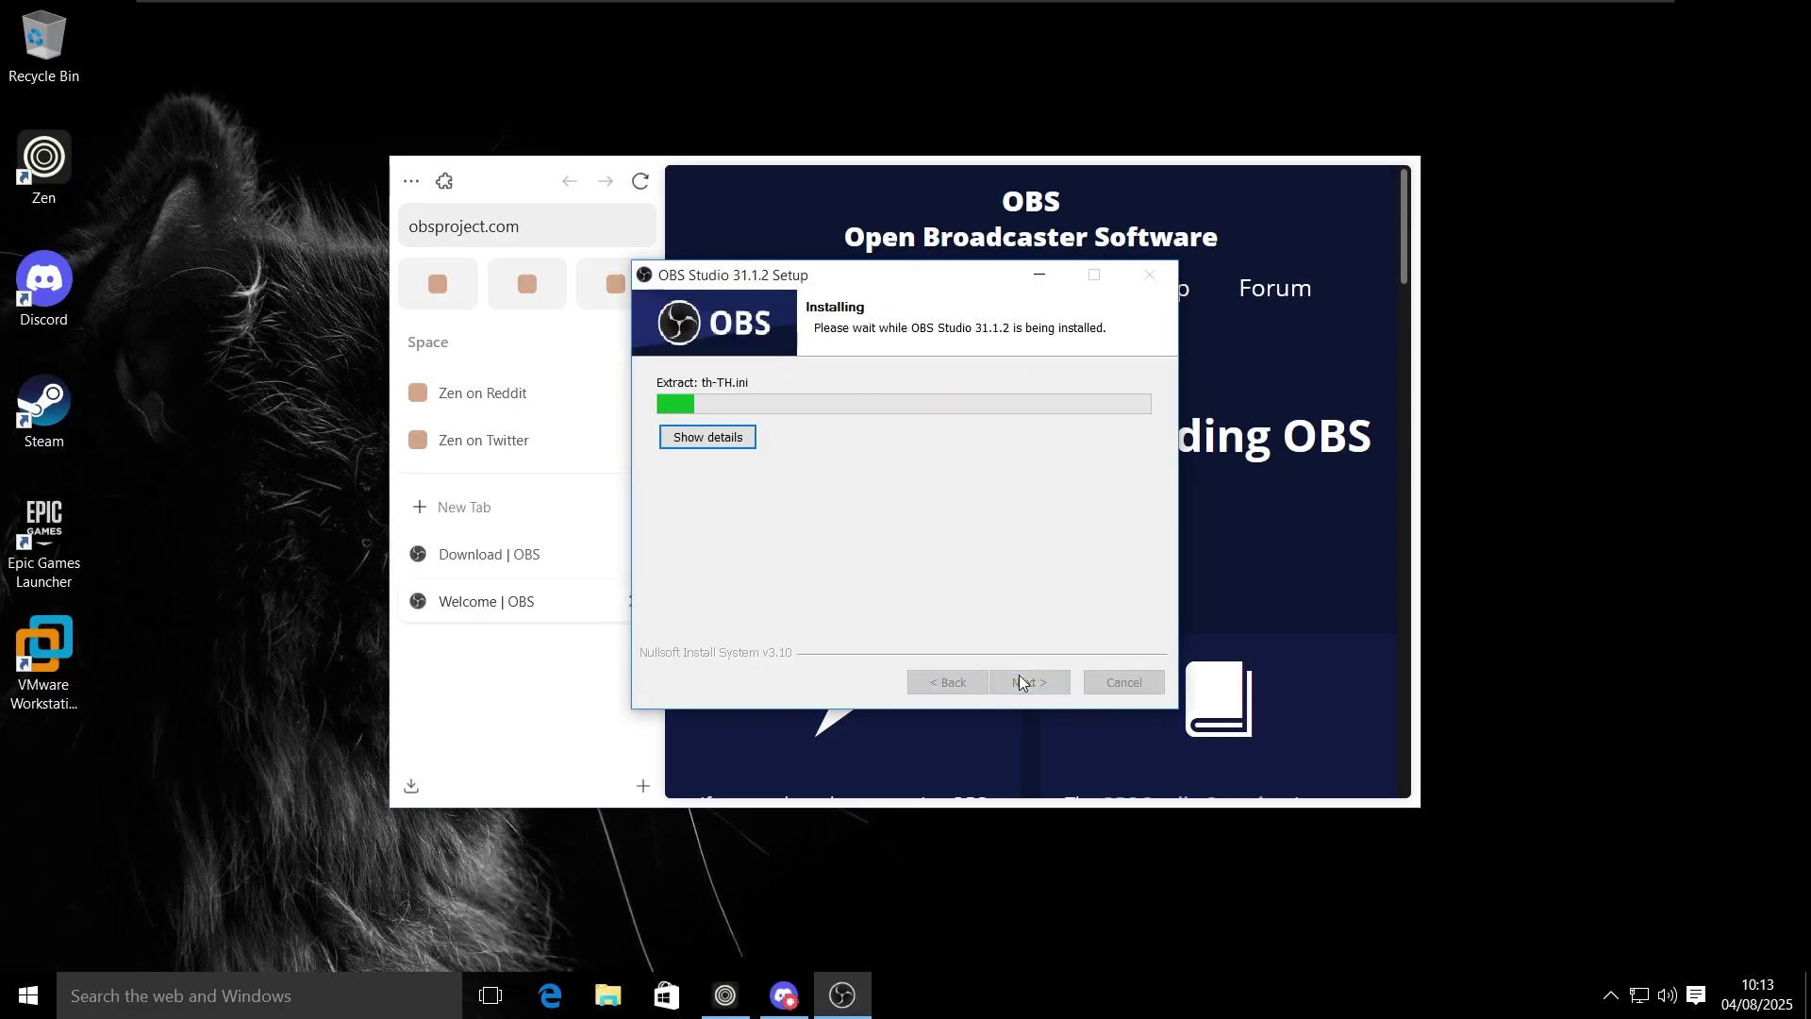
left_click(709, 438)
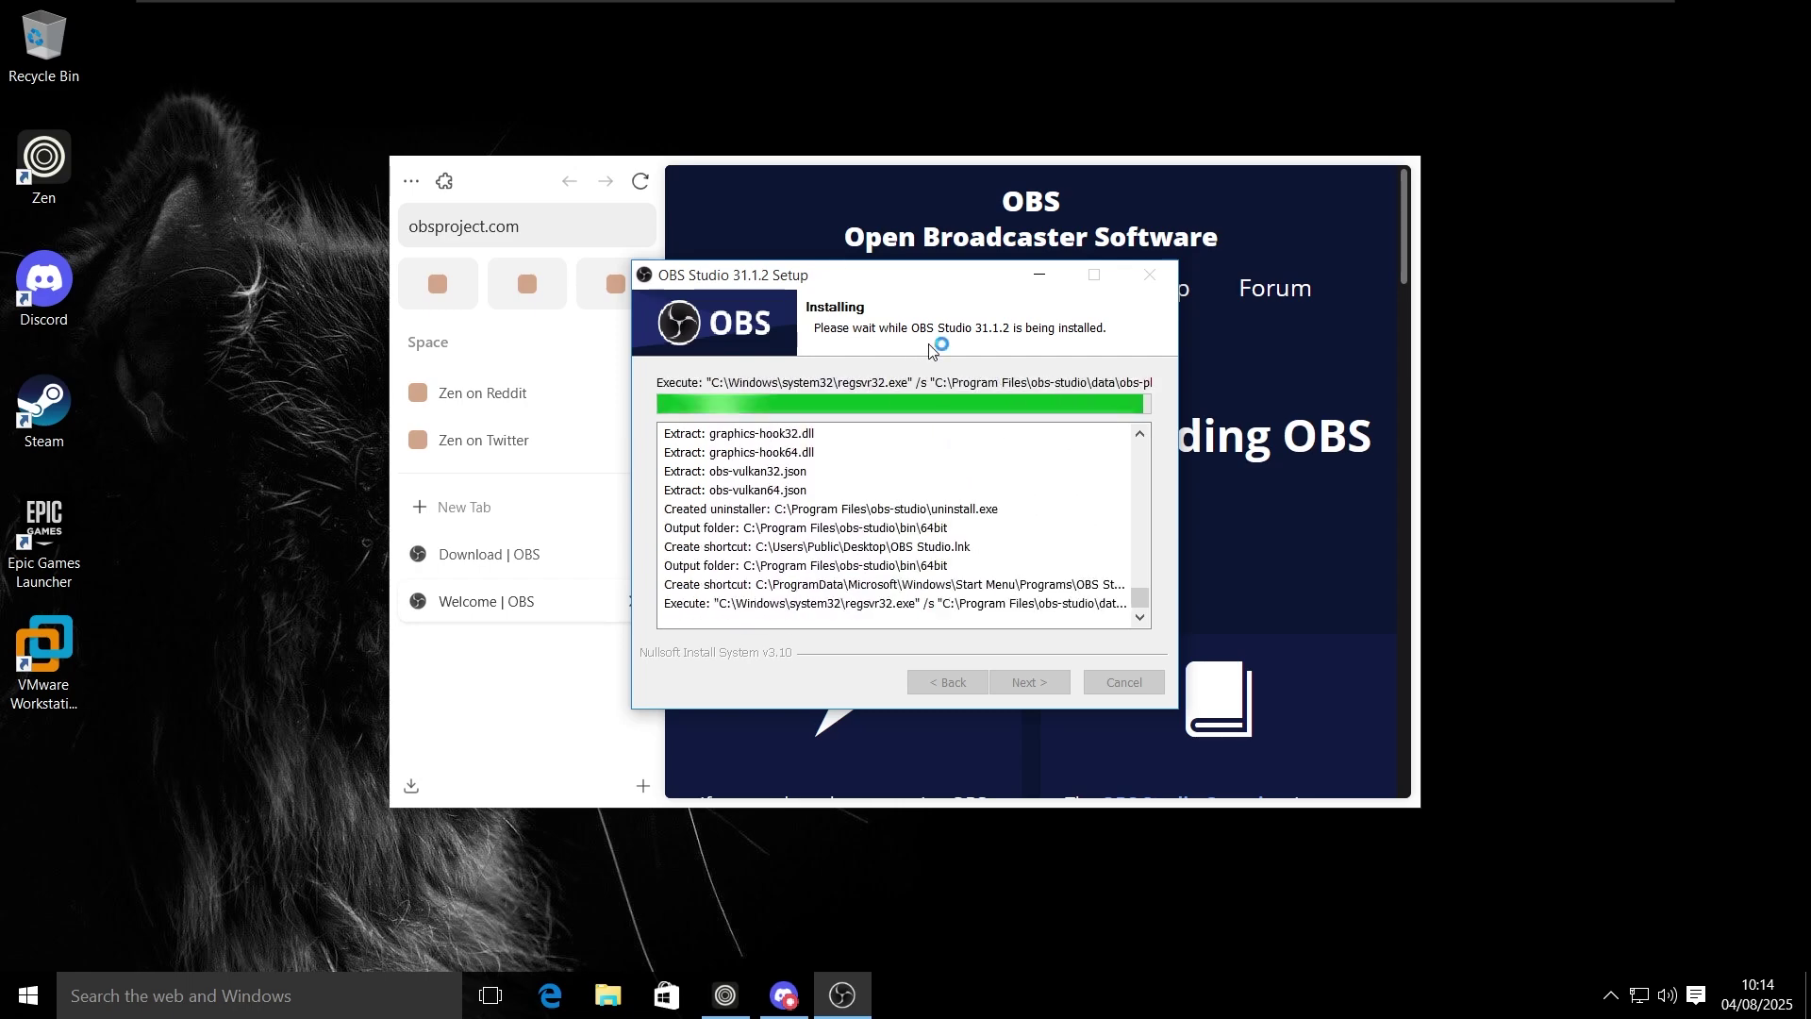
Step: Finish the setup, try to launch OBS Studio and dismiss its error dialogs
left_click(1044, 683)
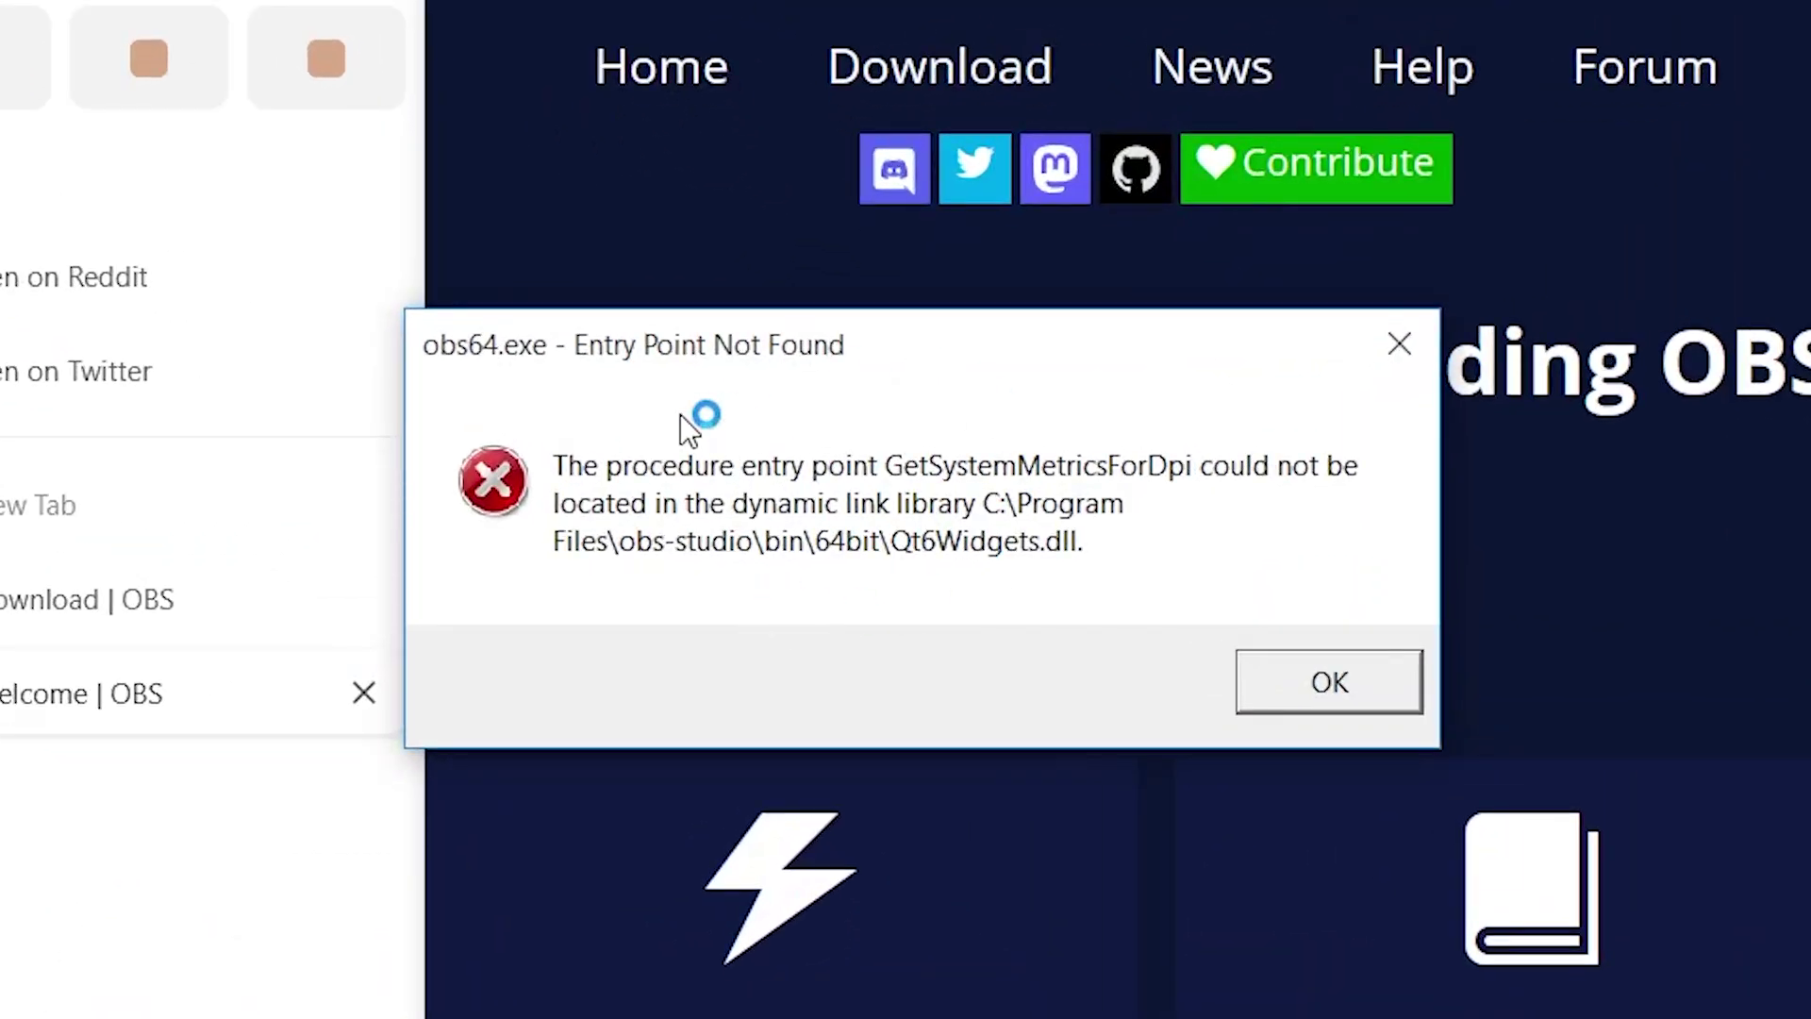
left_click(1283, 679)
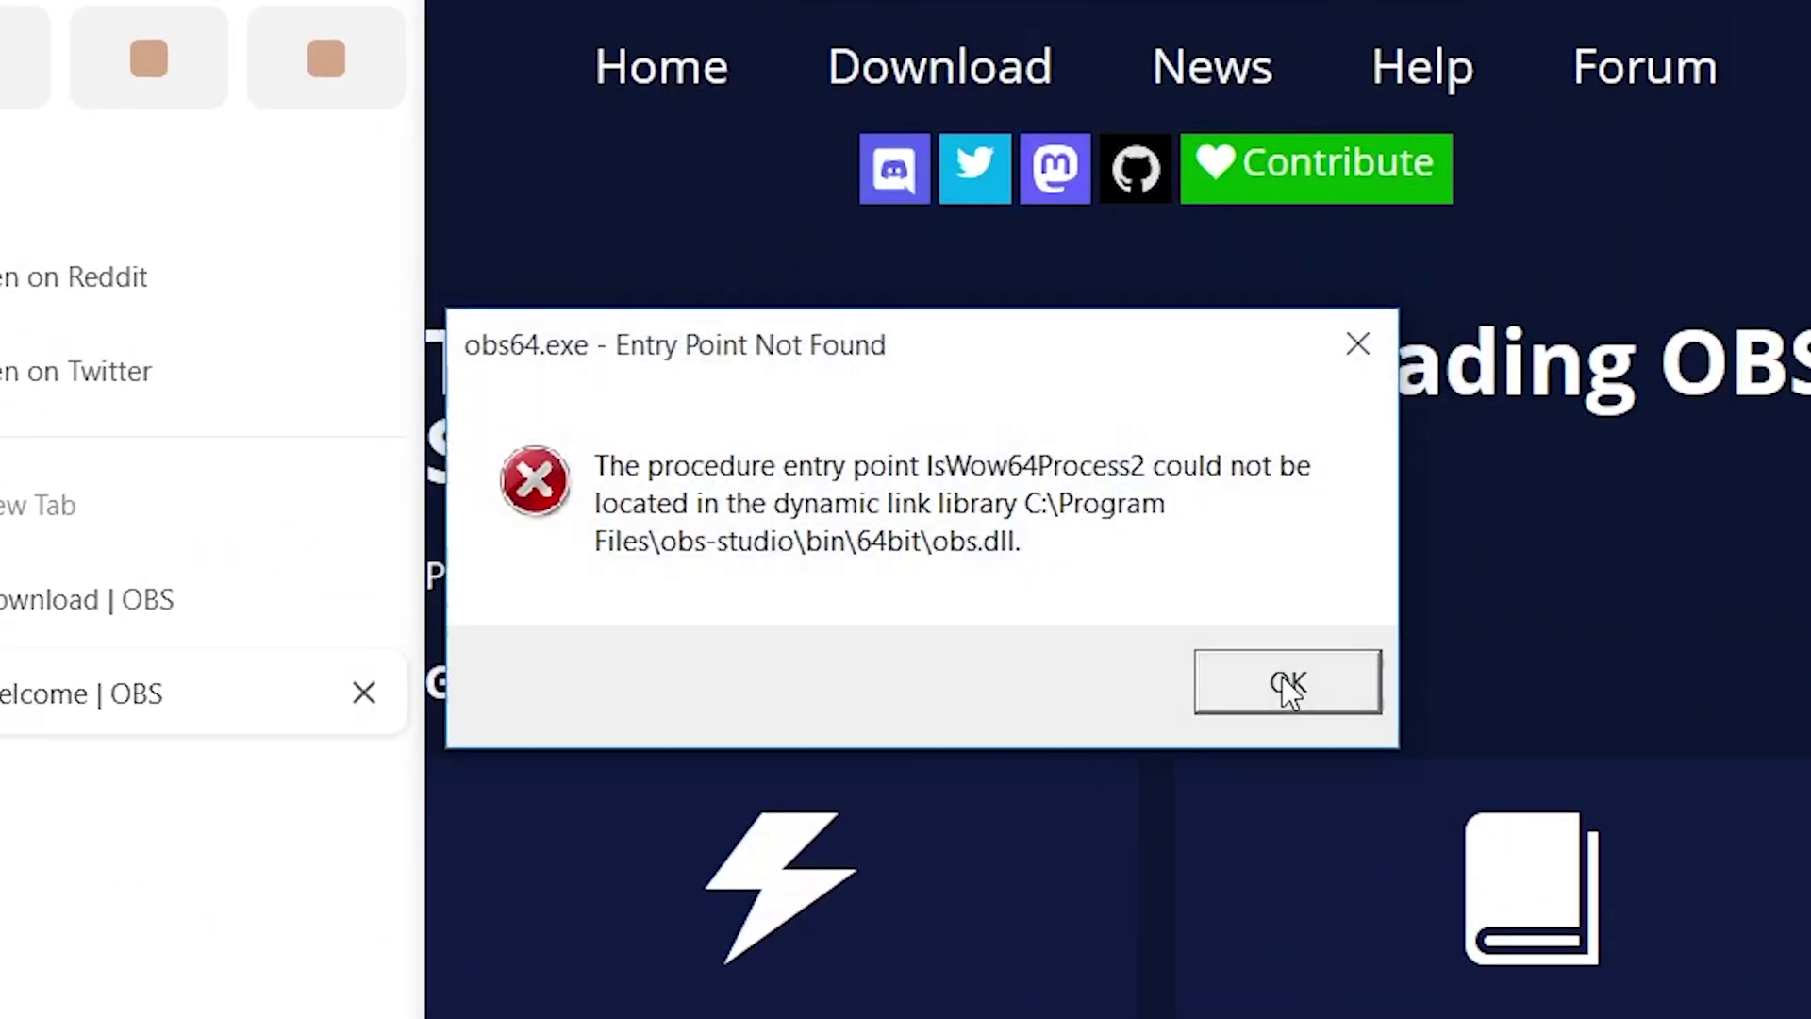
left_click(1283, 679)
left_click(1279, 680)
left_click(1278, 677)
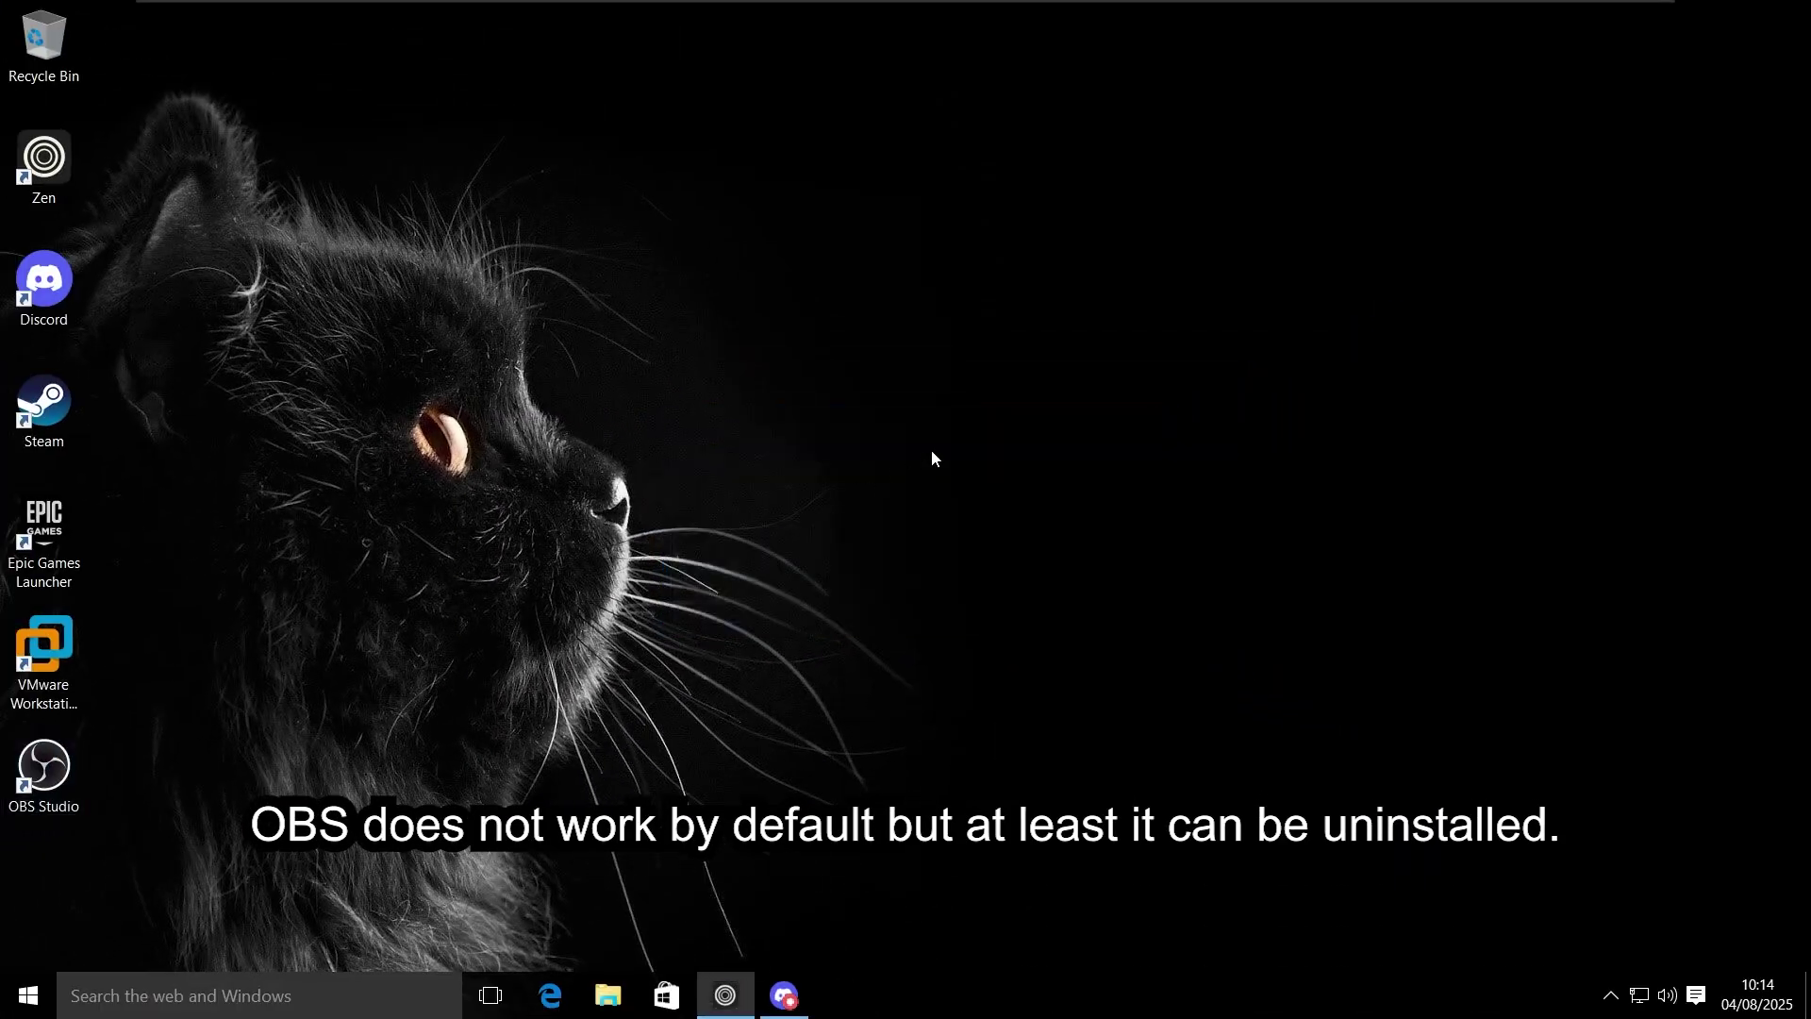
Step: Open Programs and Features by running appwiz.cpl
key("super+r")
type("appwi")
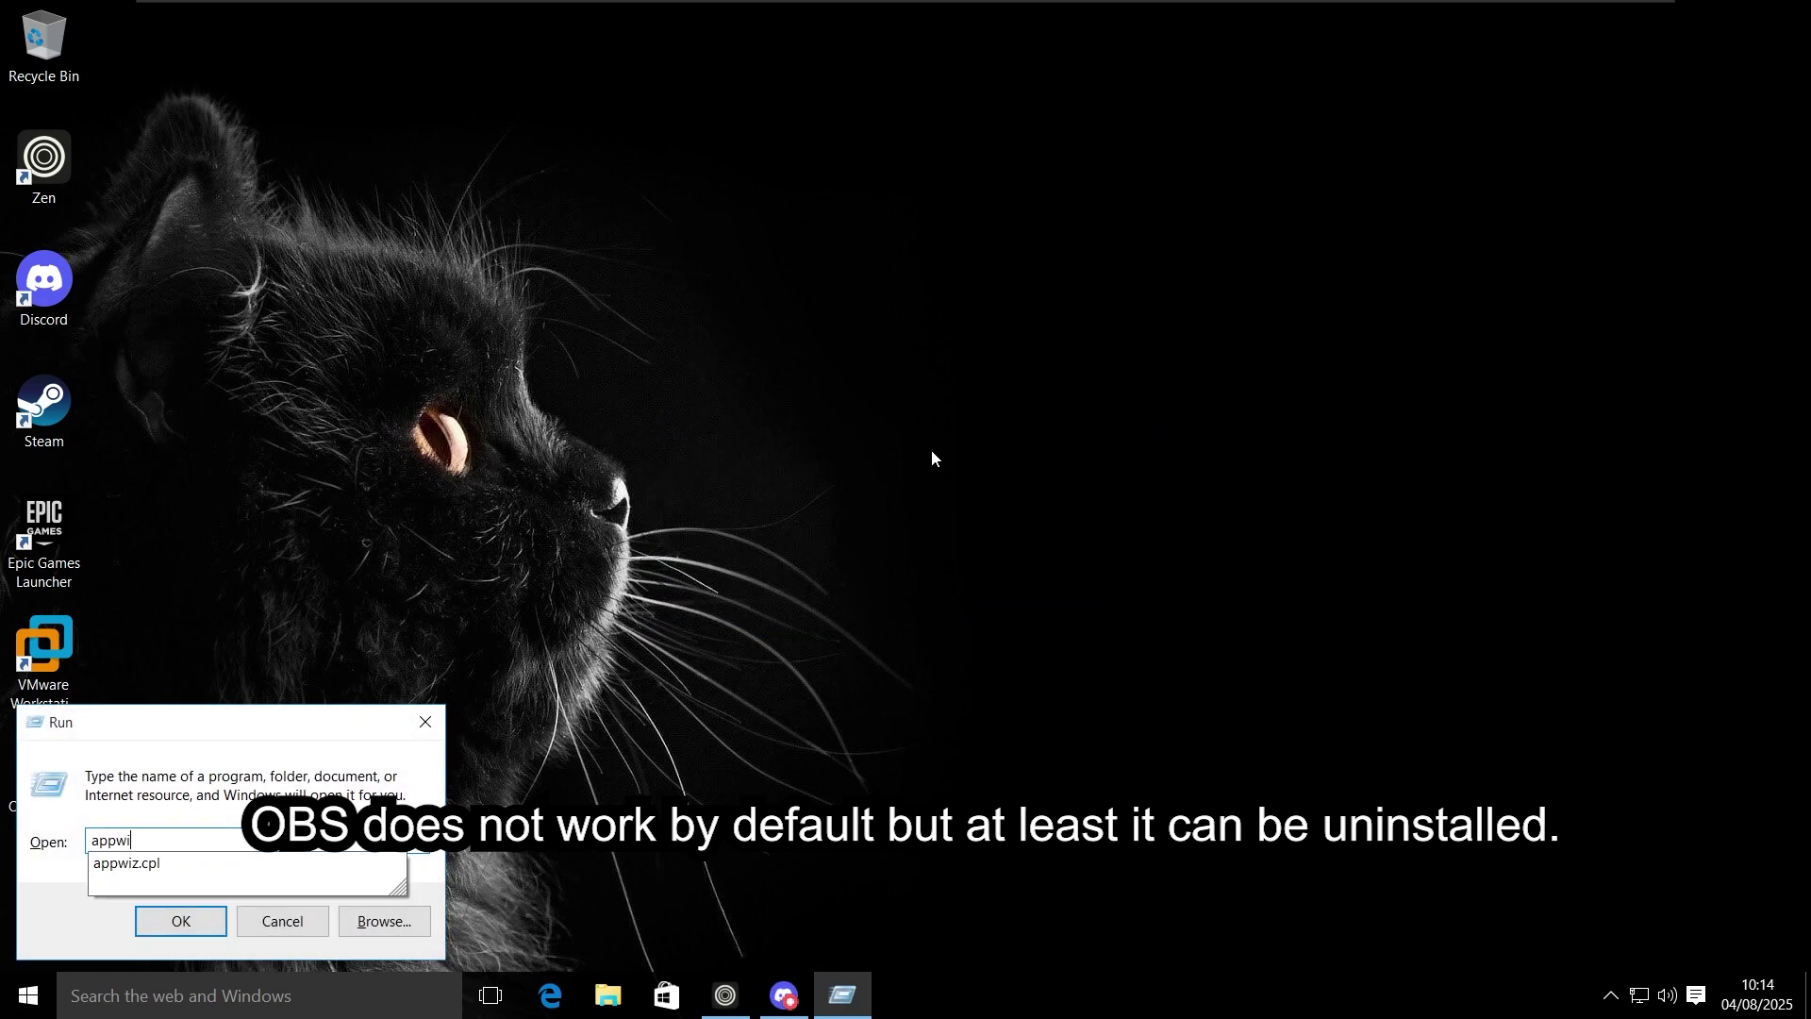
type("z.cpl")
key("Return")
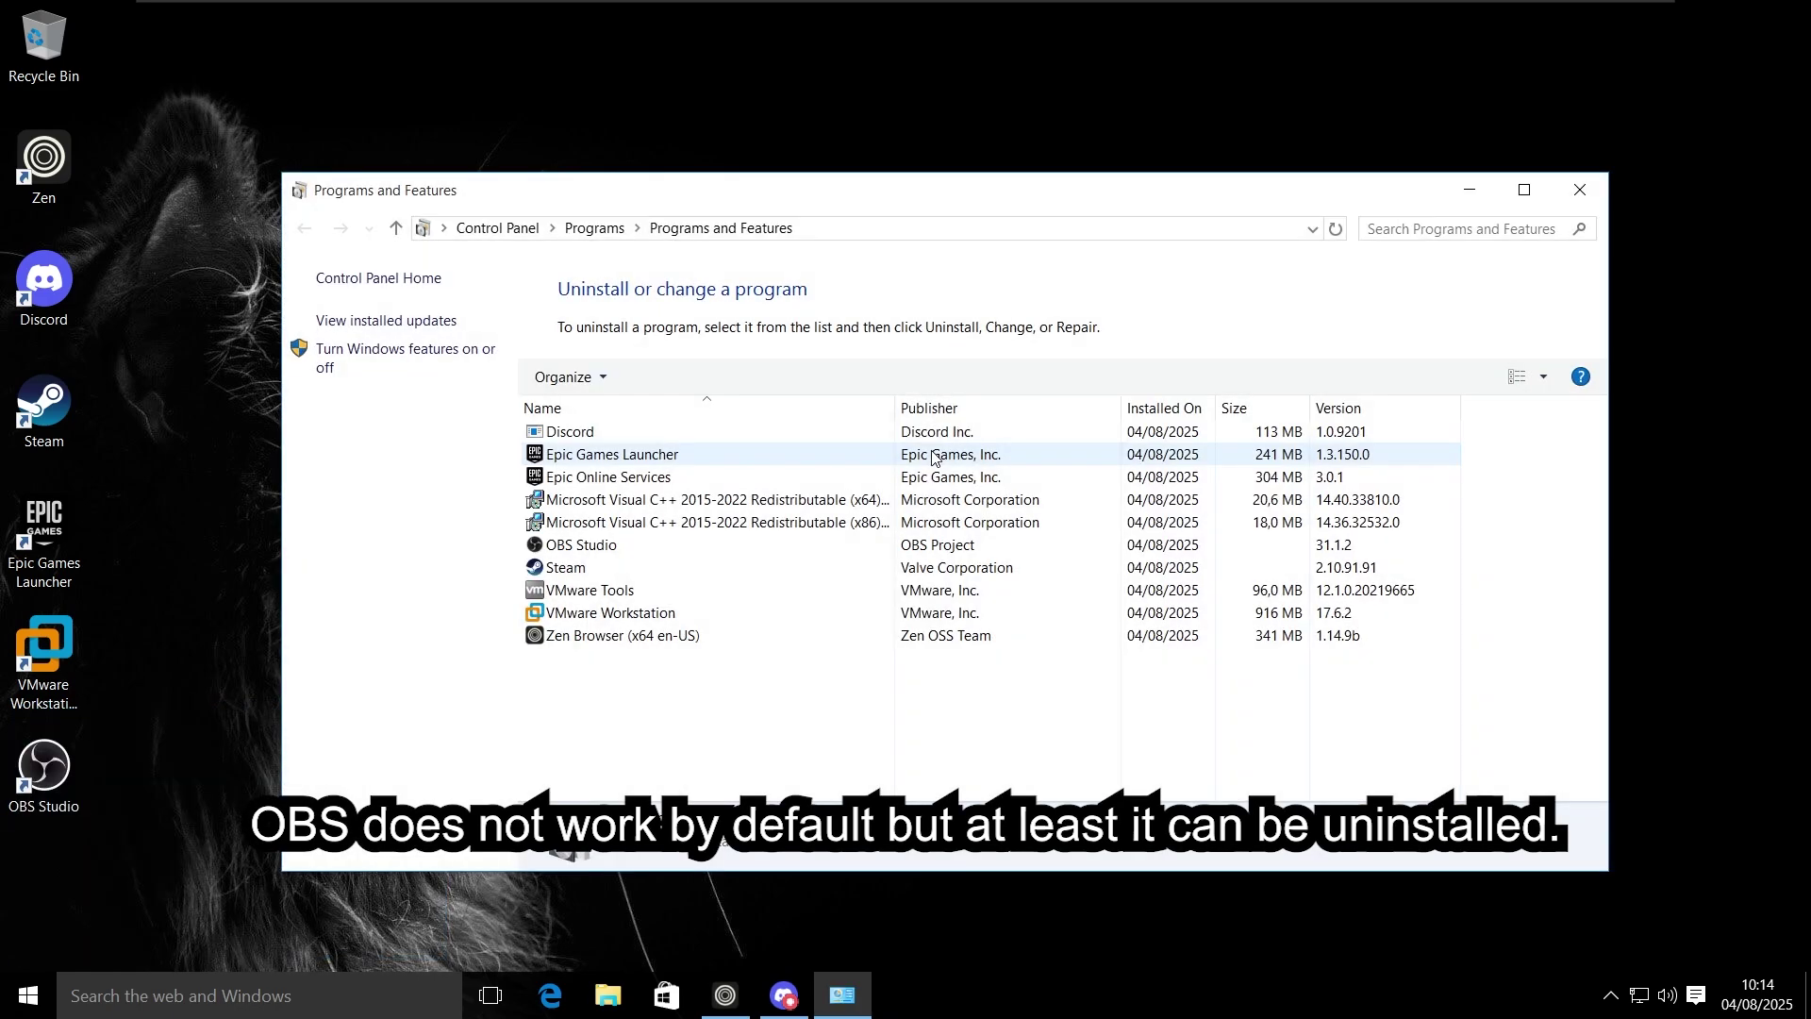
Step: Uninstall OBS Studio with its settings component left unchecked, then close the uninstaller and Programs and Features
key("o")
key("Return")
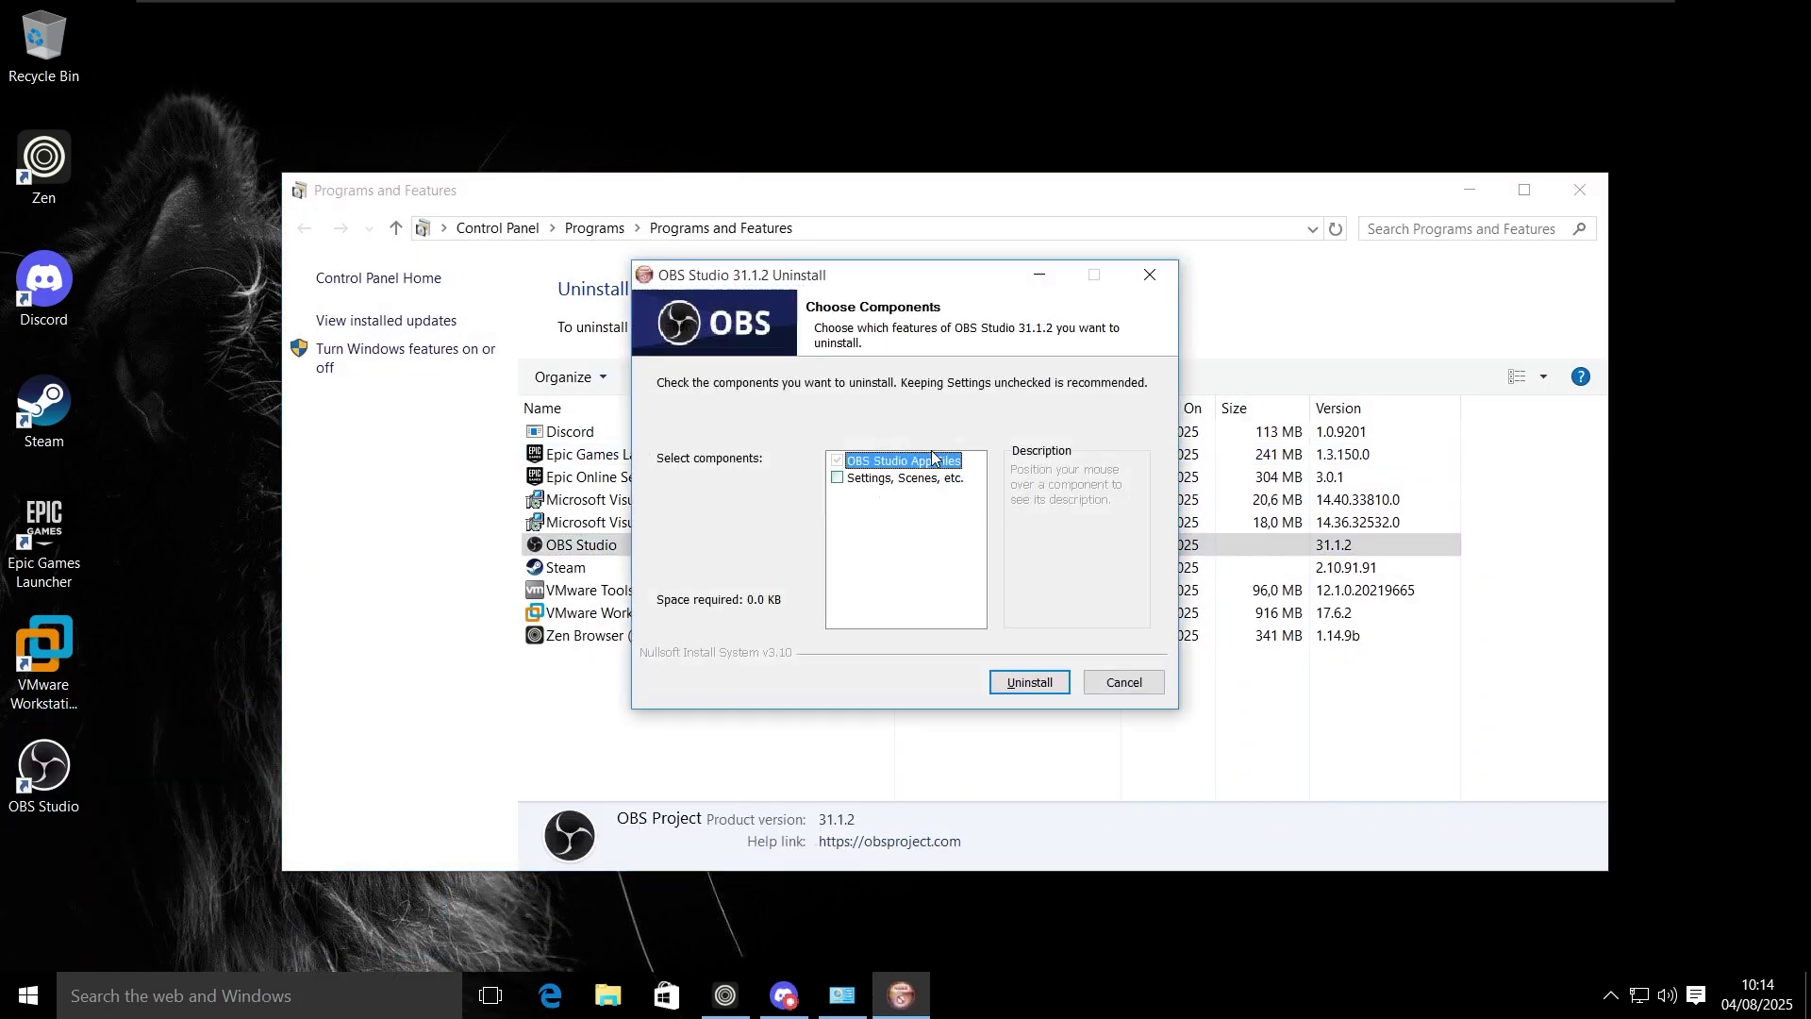
key("Return")
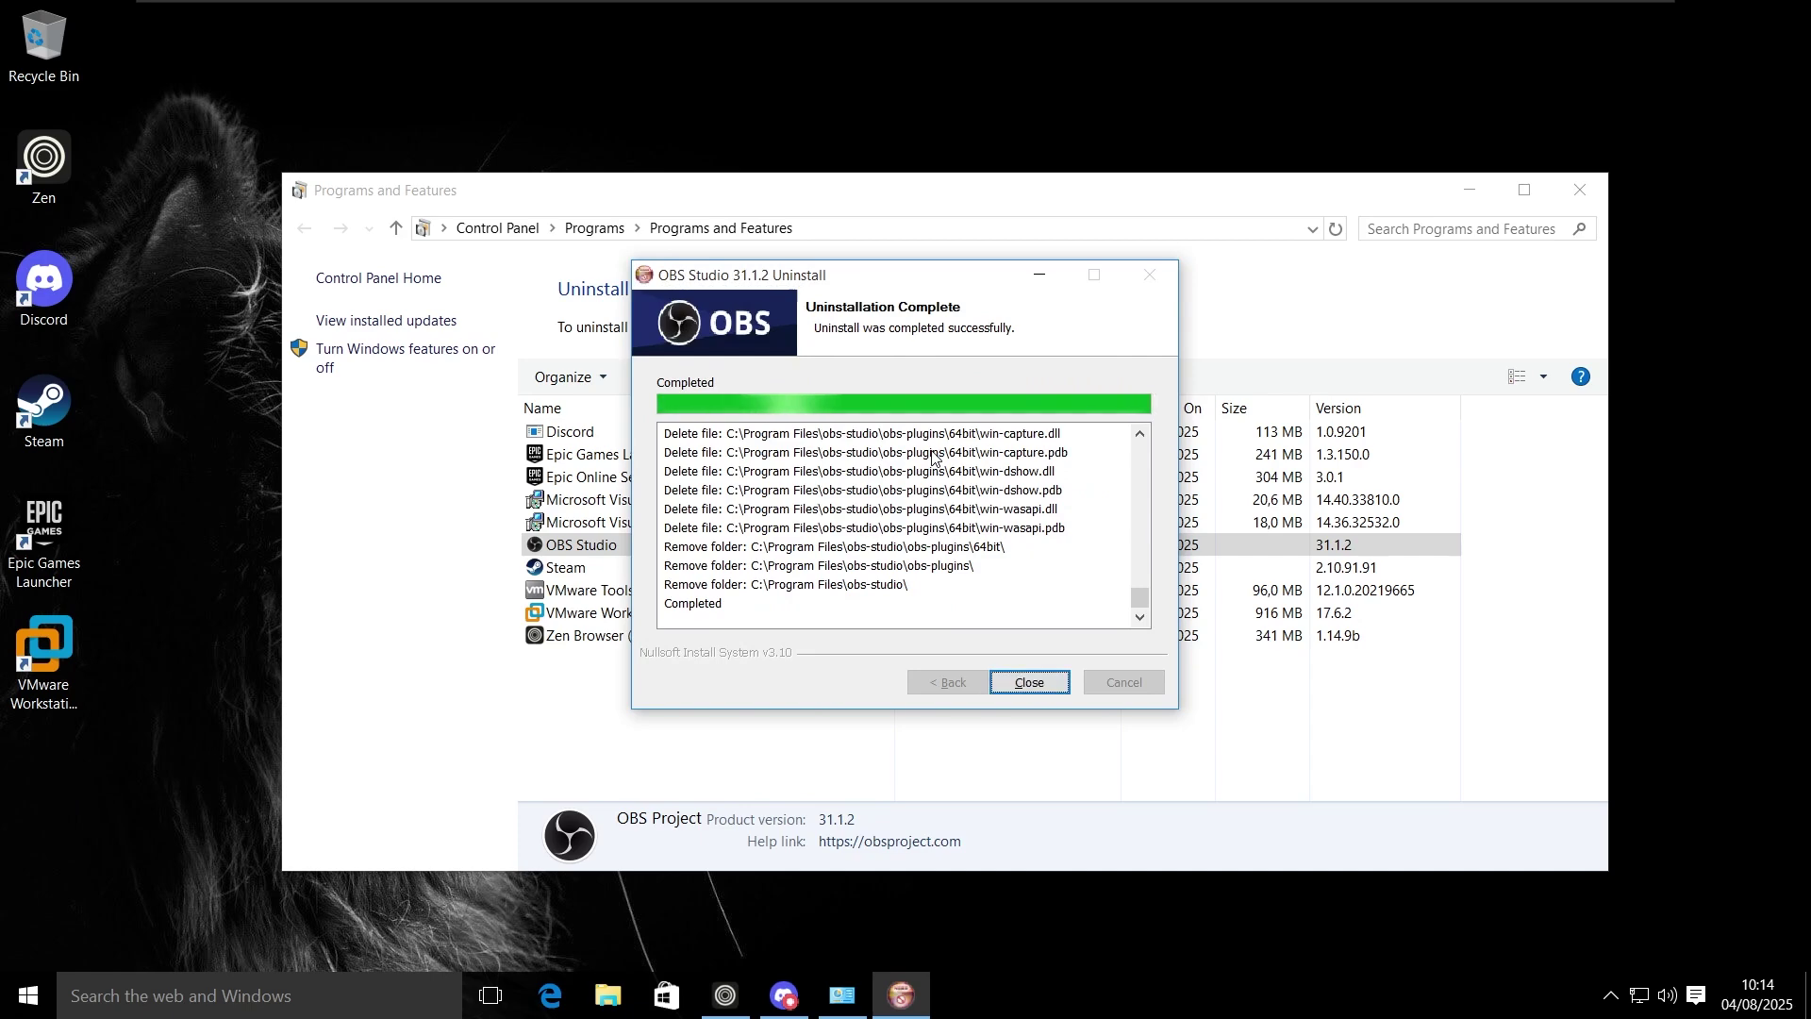
key("Return")
key("alt+F4")
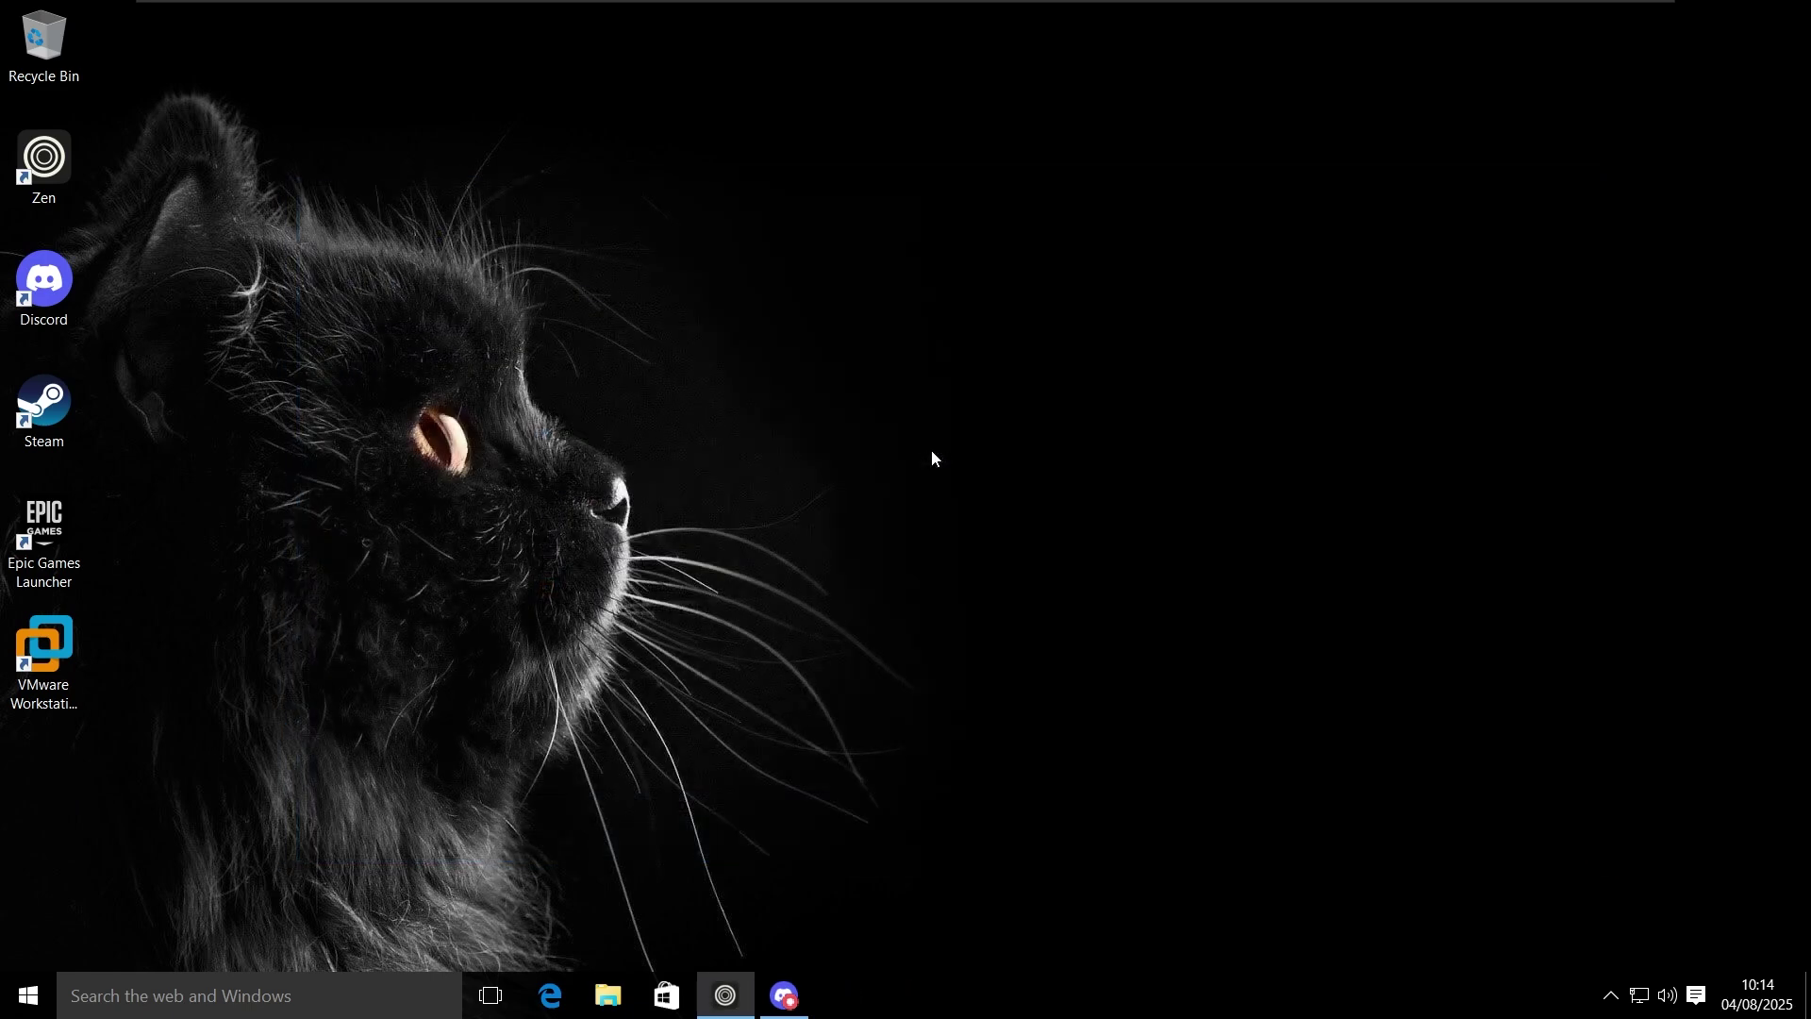
key("alt+Tab")
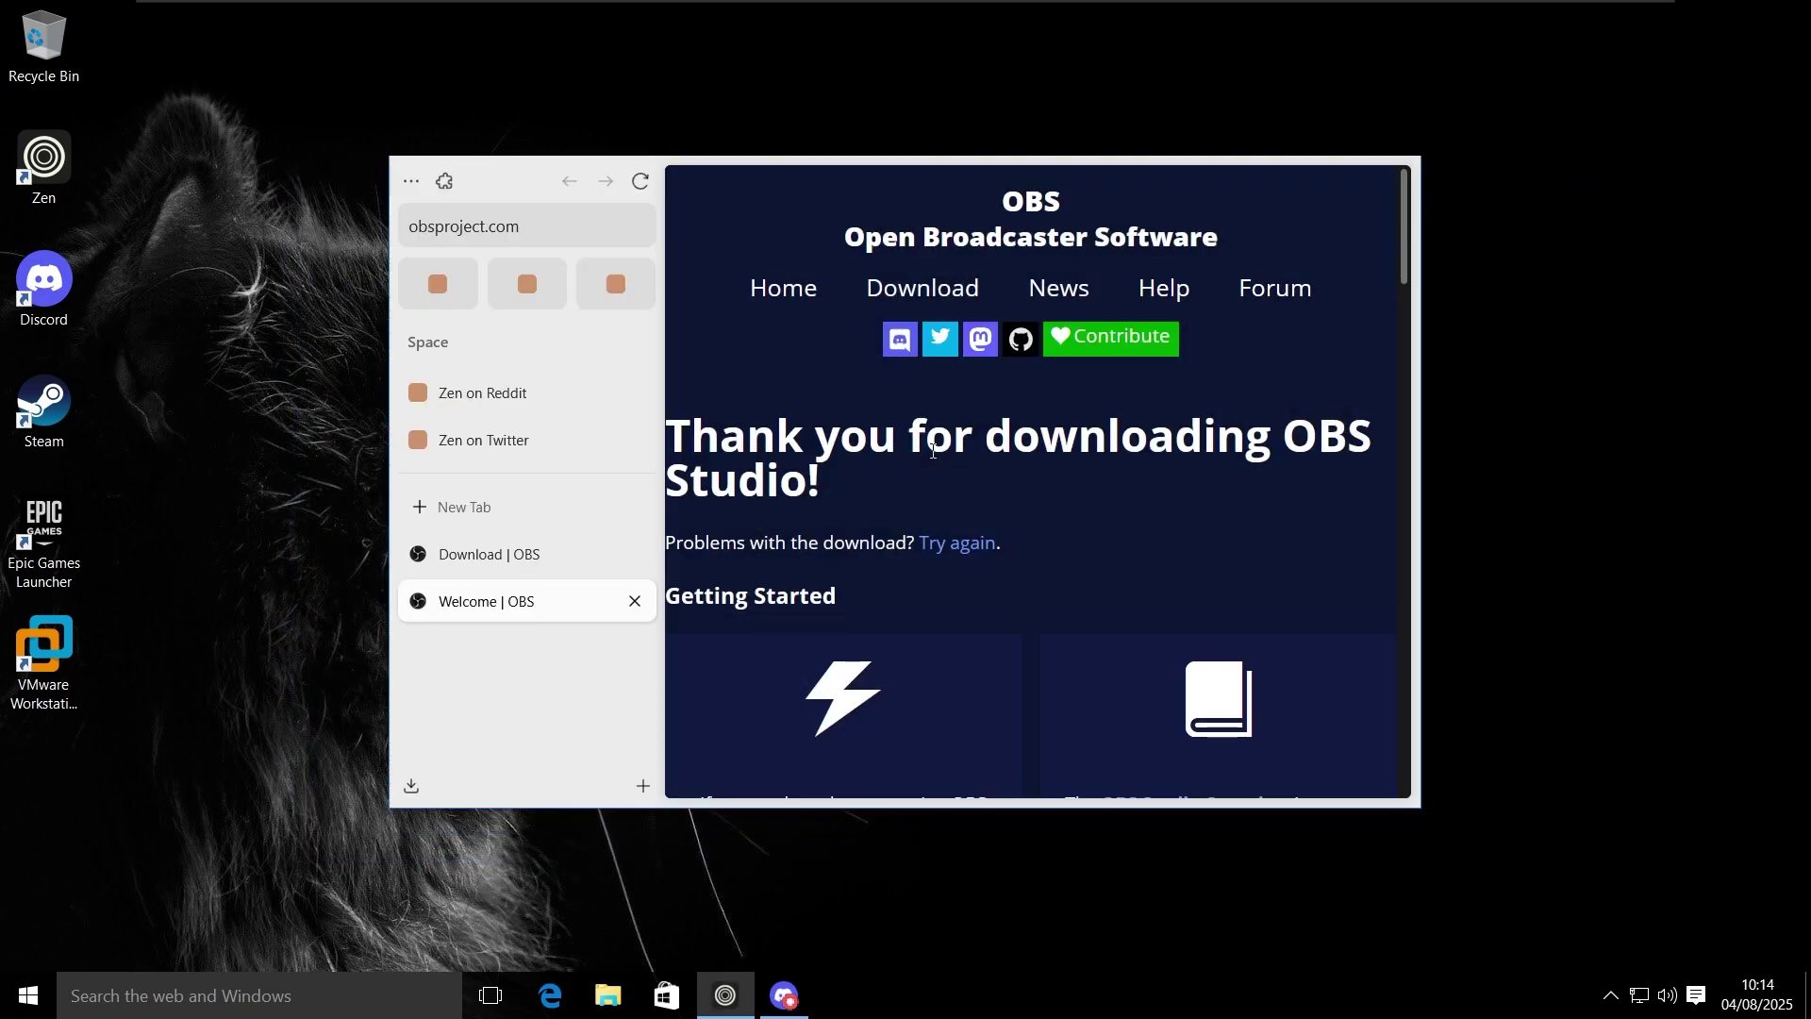
key("super+d")
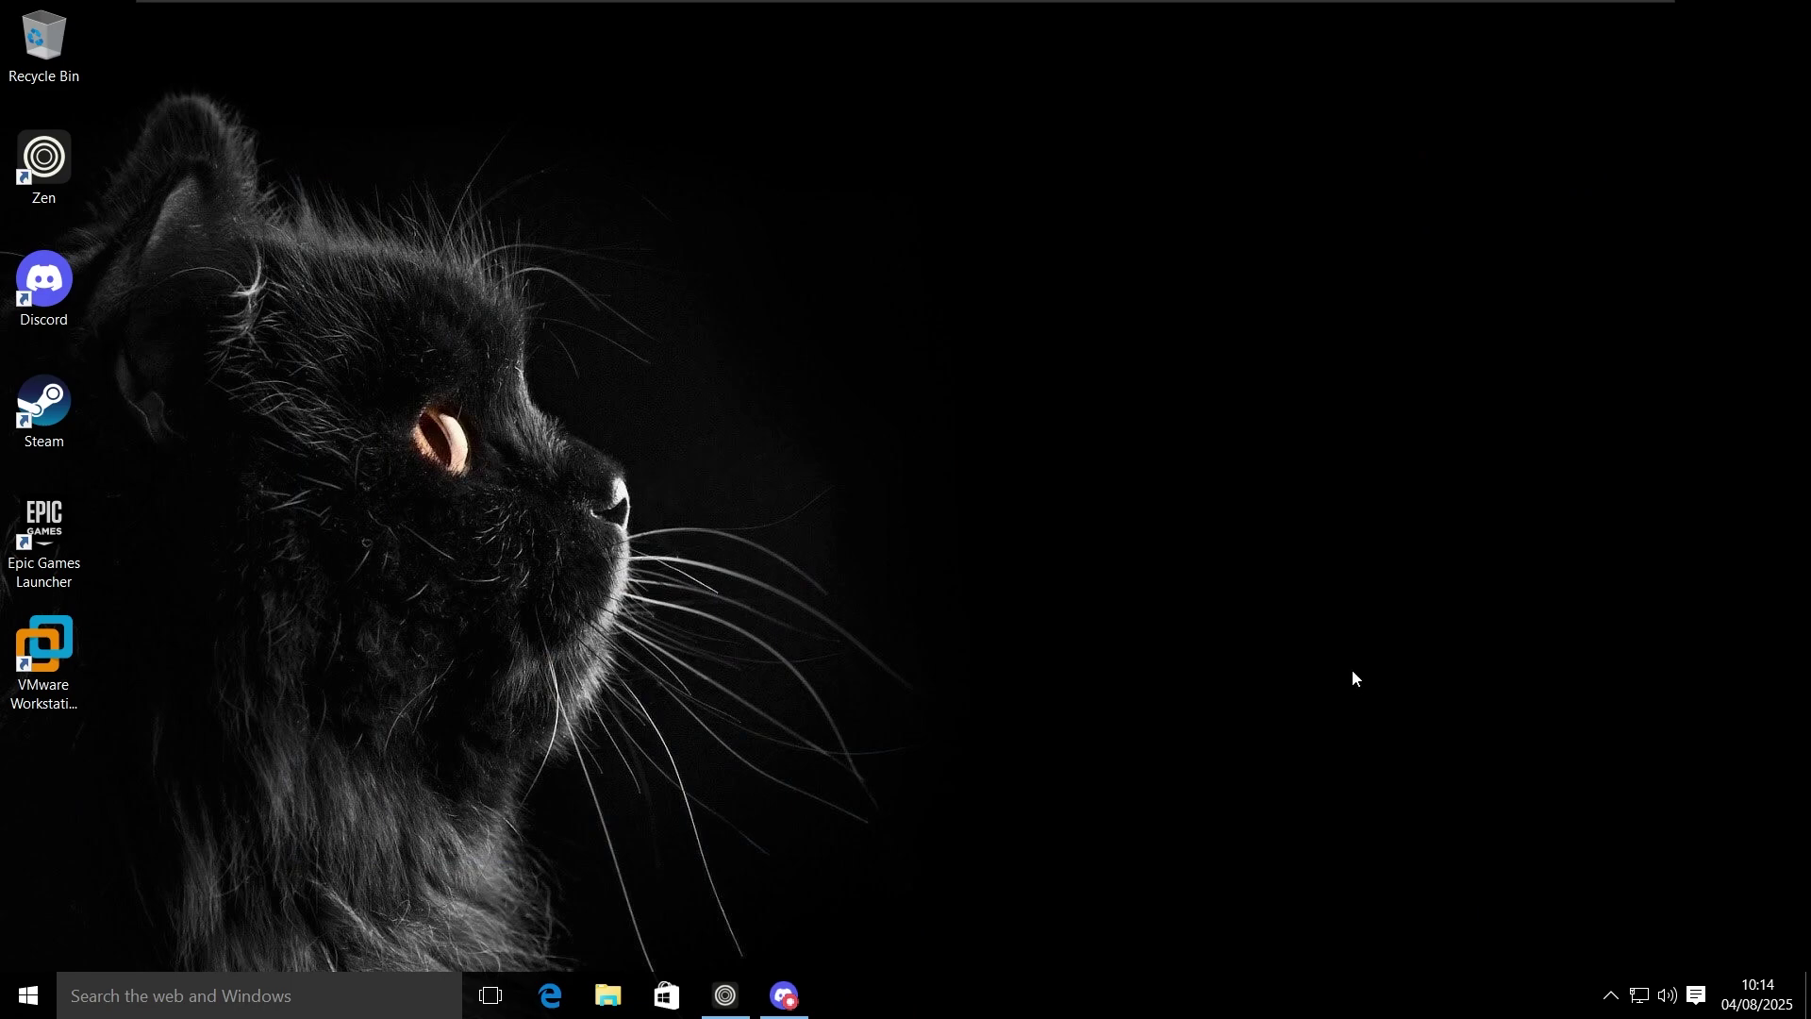
left_click_drag(683, 688, 1317, 267)
key("super")
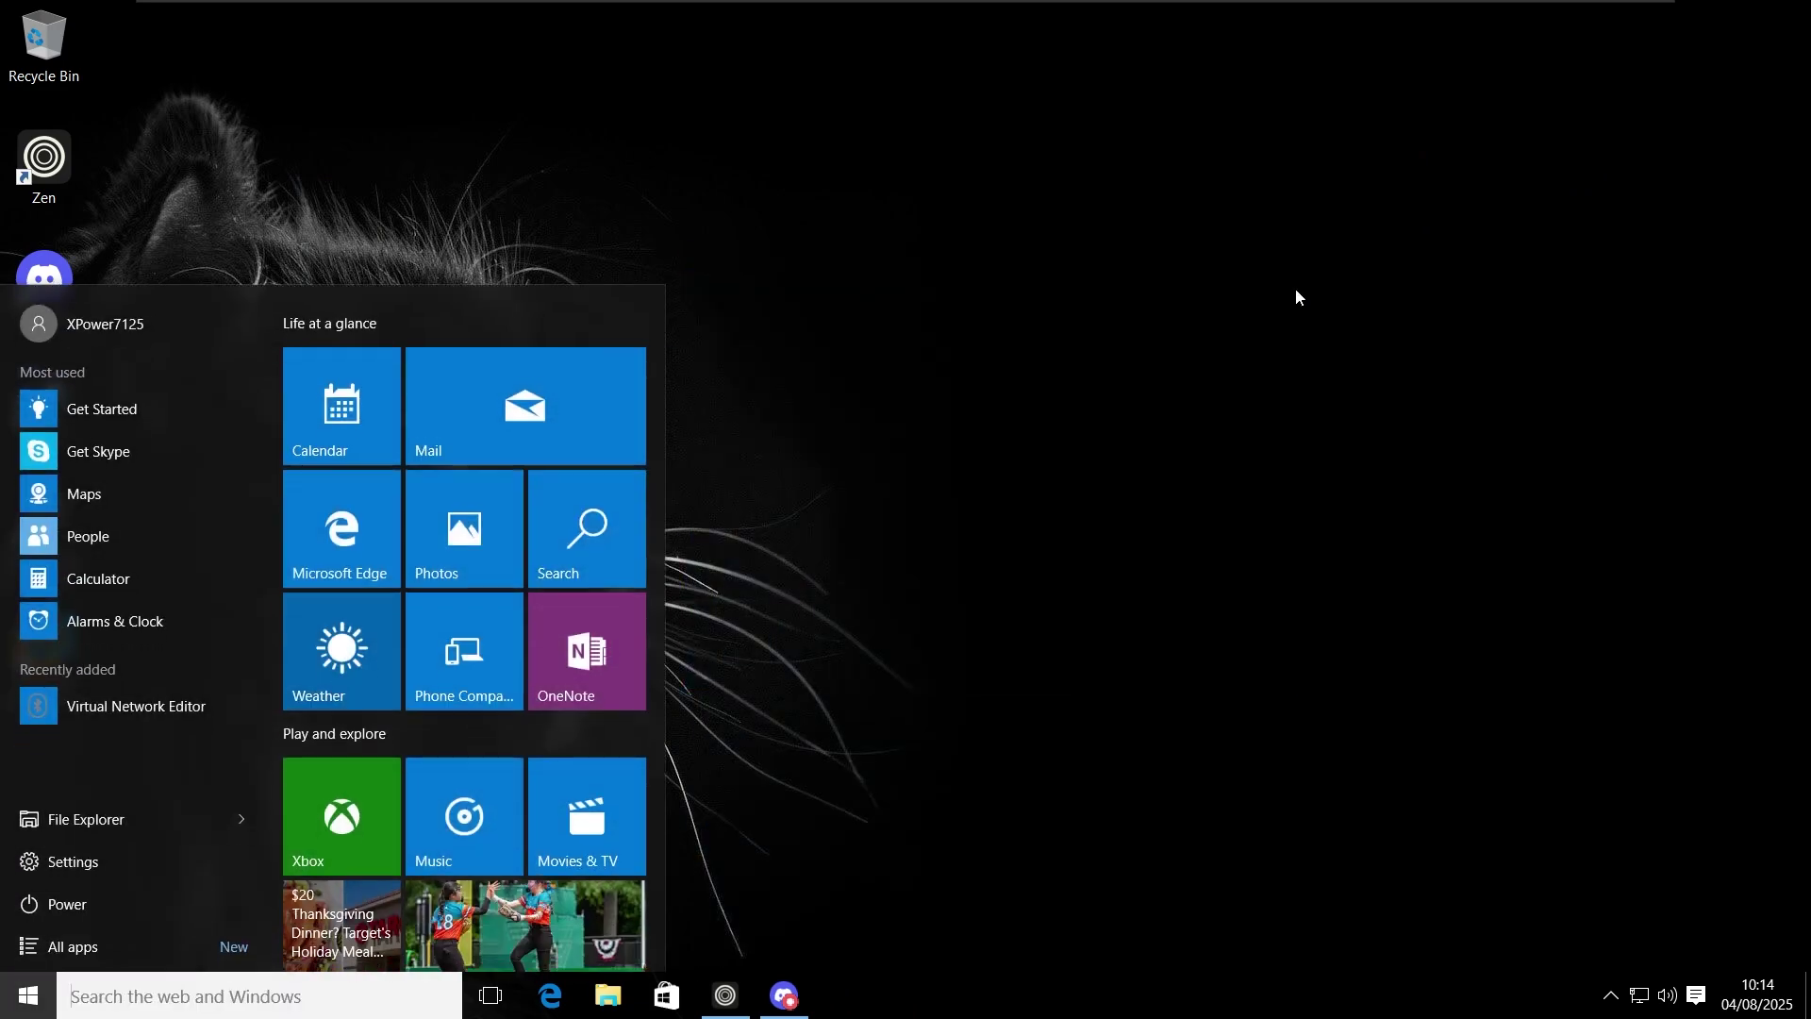
right_click(1295, 290)
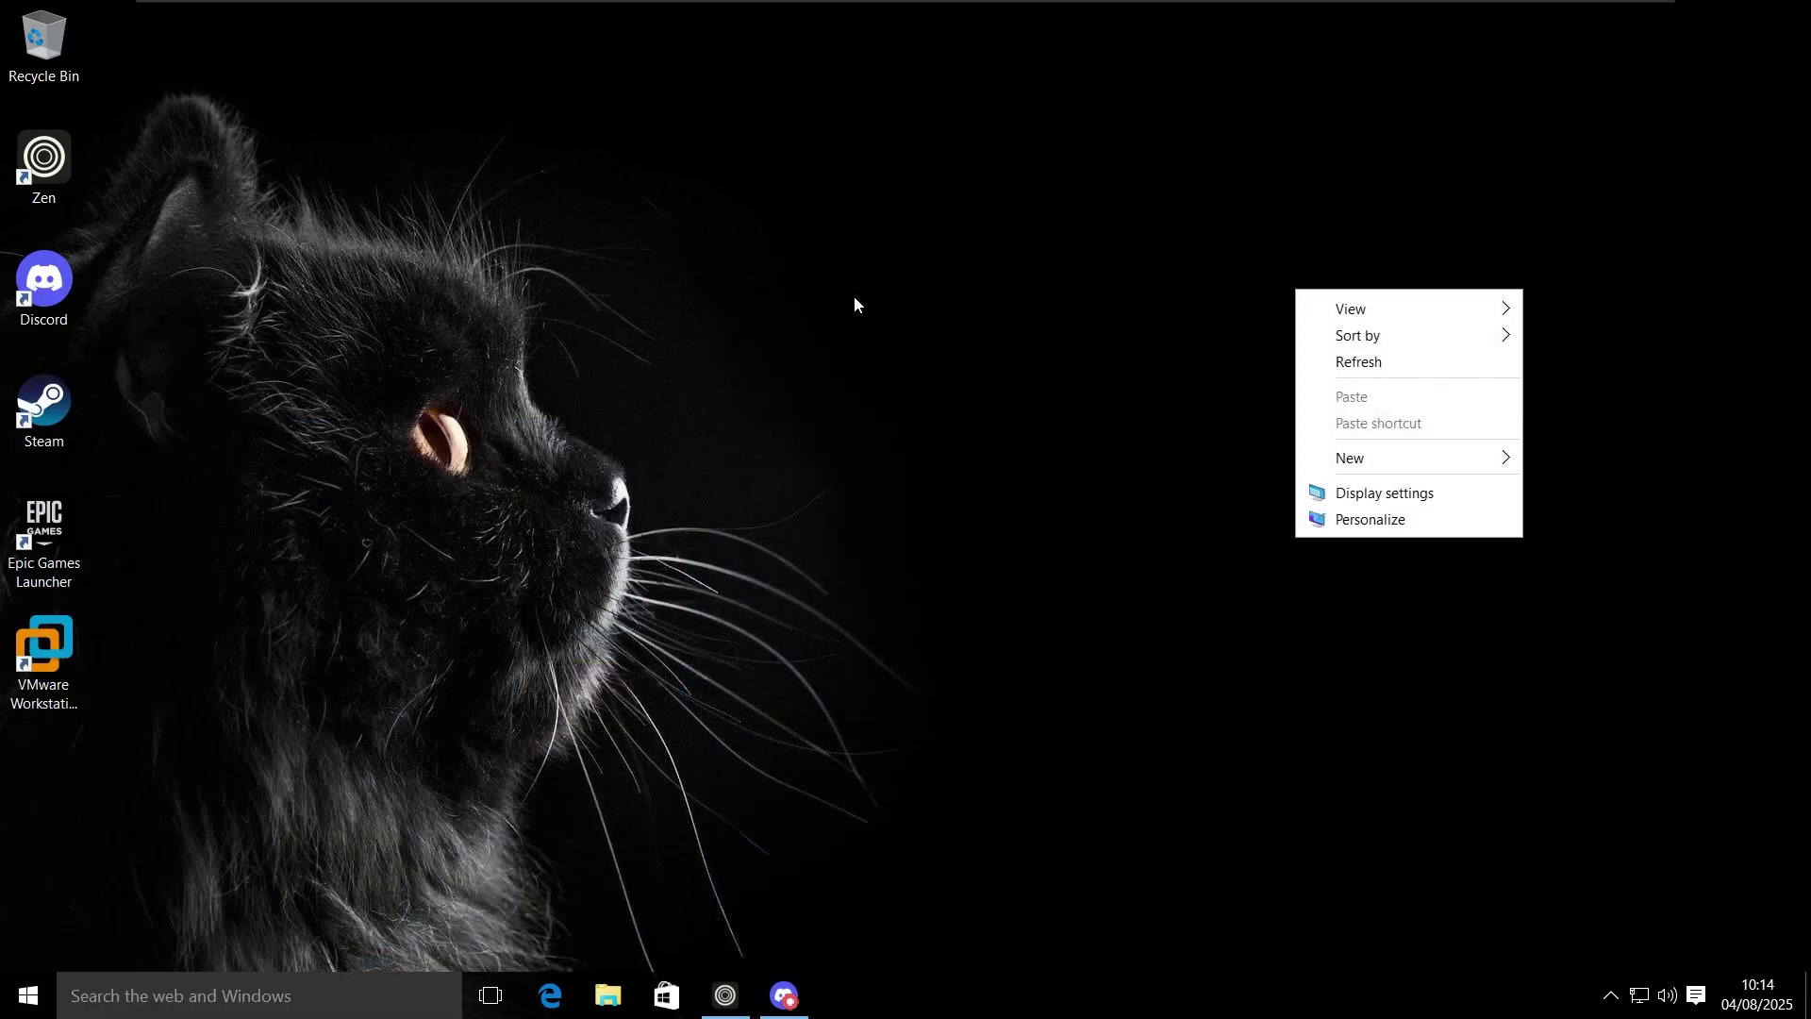
left_click(977, 331)
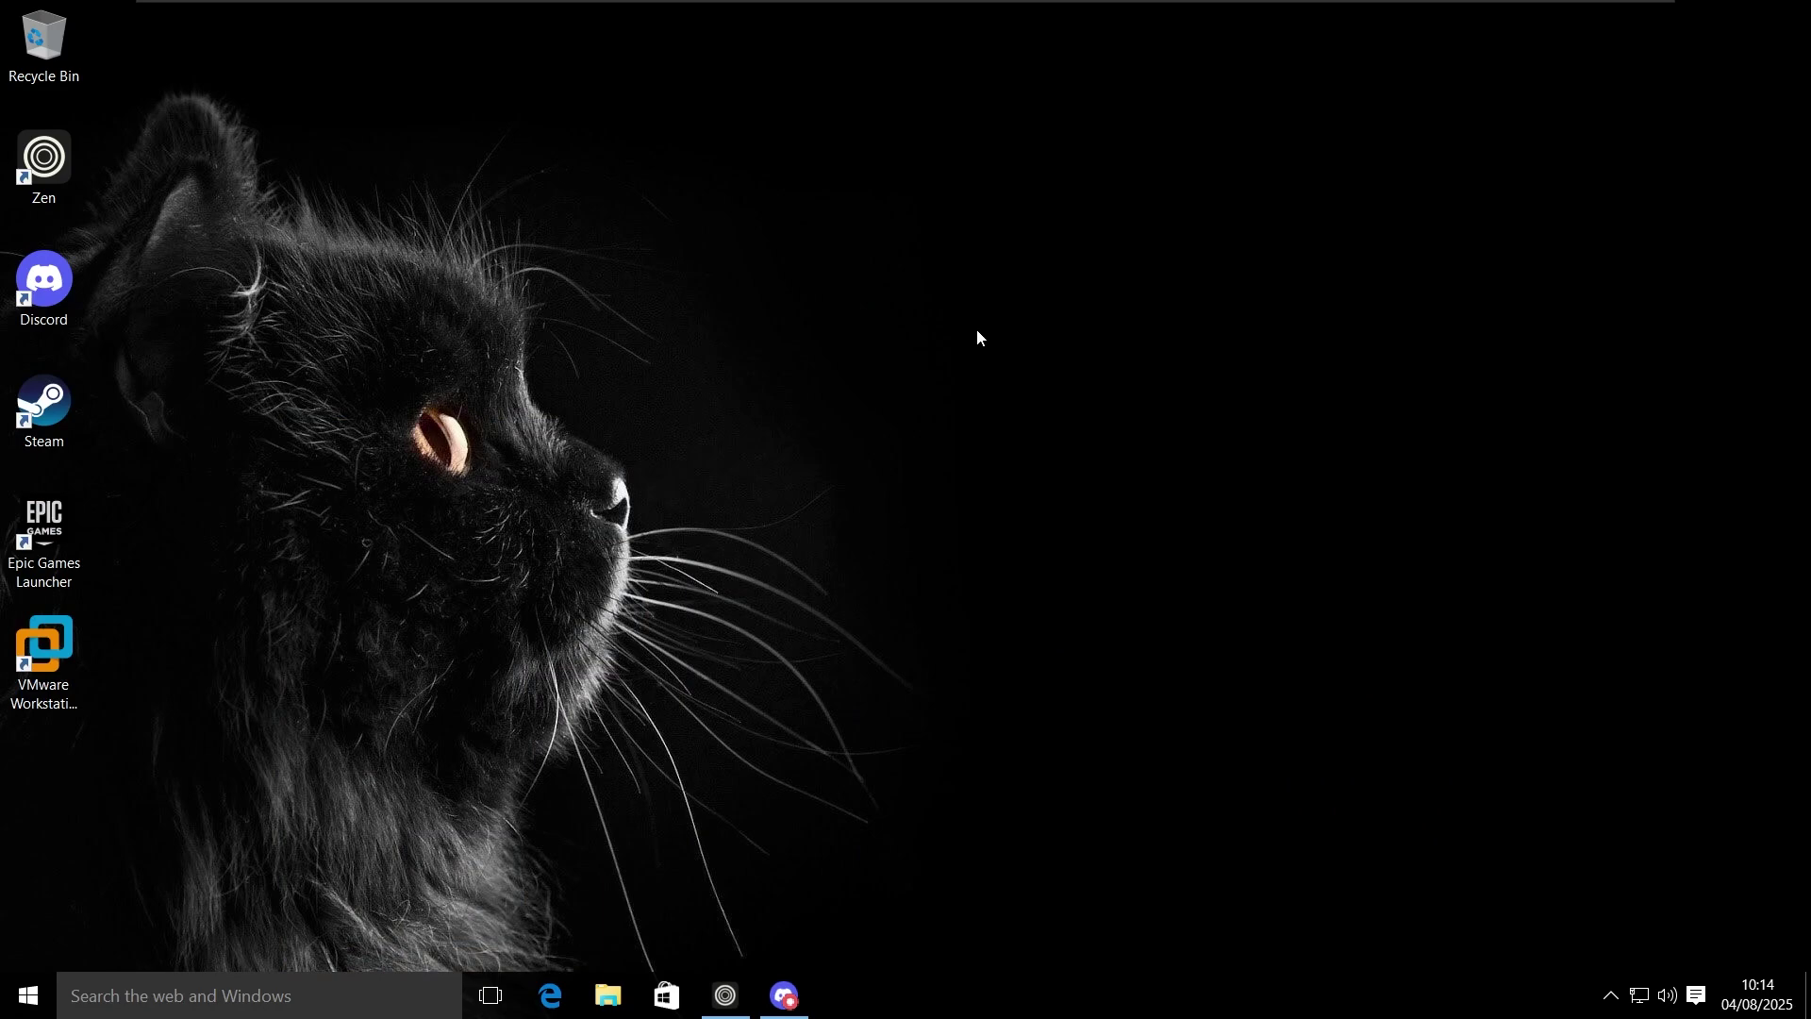
Step: Switch to the Zen browser and close its open OBS tabs along with the browser window
key("alt+Tab")
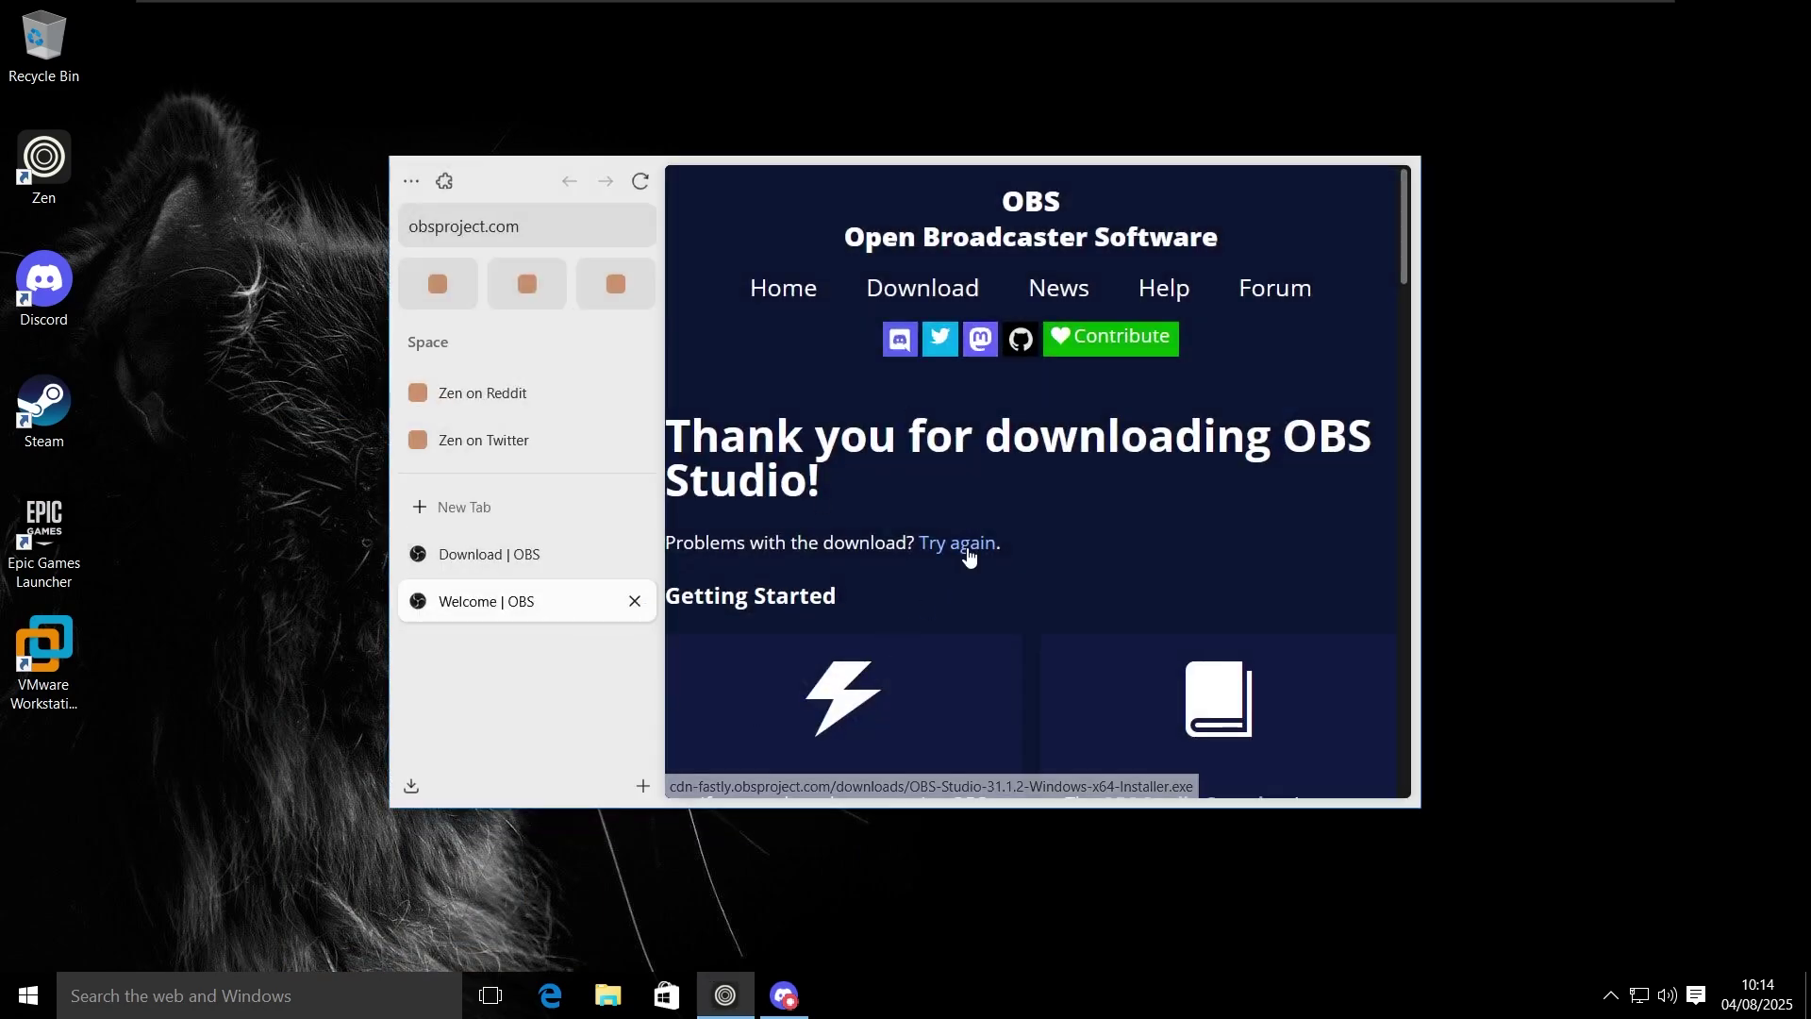
key("ctrl+w")
key("ctrl+w")
key("ctrl+w")
Step: Run winver to check the Windows version, move its window to the desktop's upper-right area, and open the Start menu
key("super")
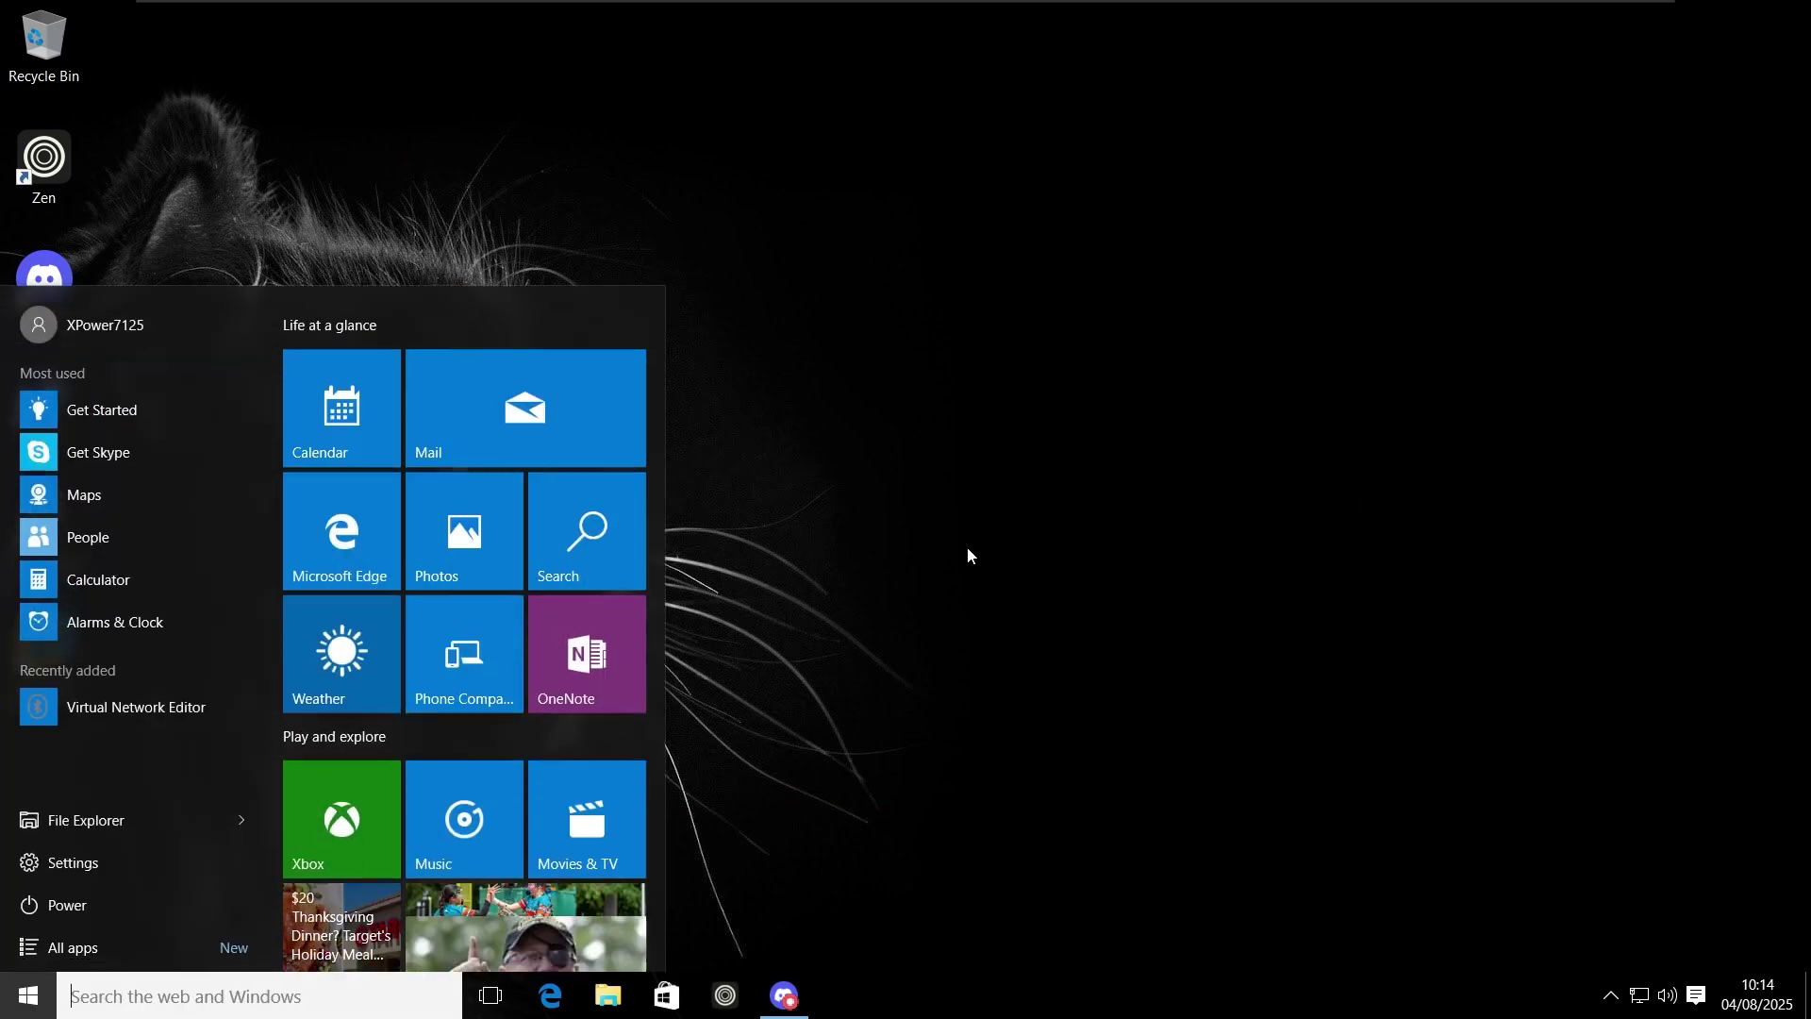
key("super+r")
type("winver")
key("Return")
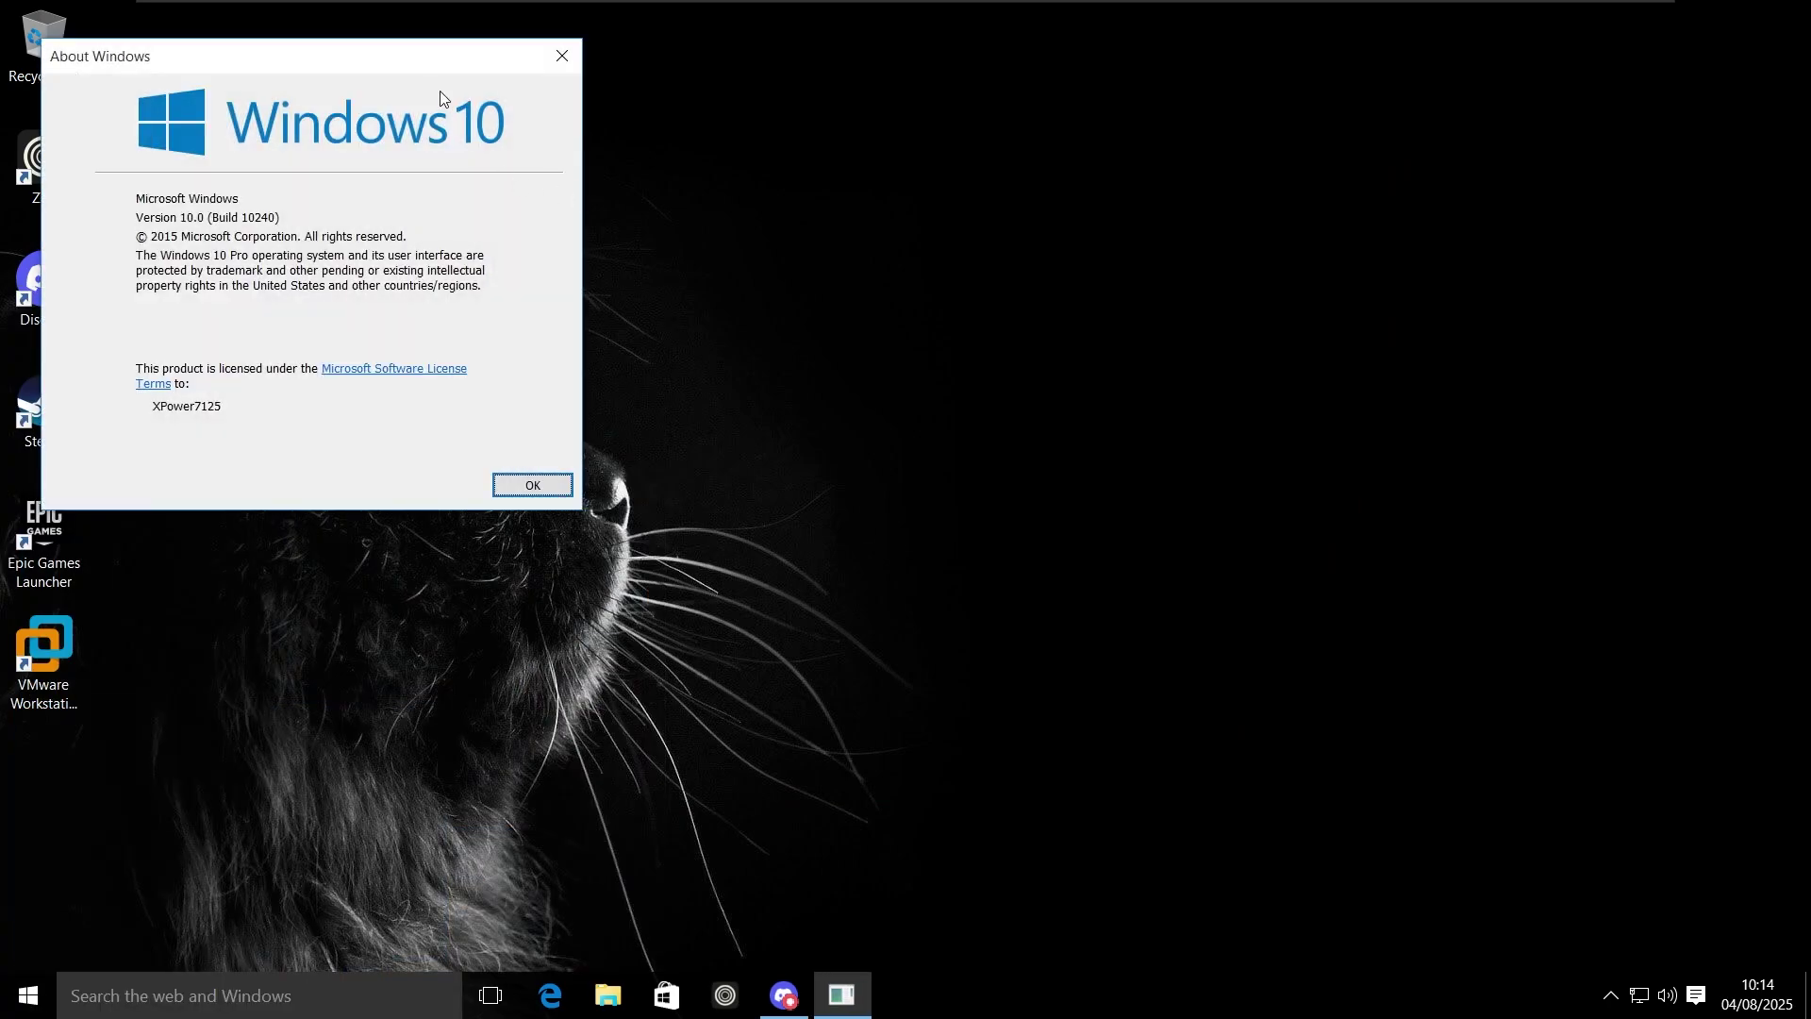
left_click_drag(392, 70, 1571, 76)
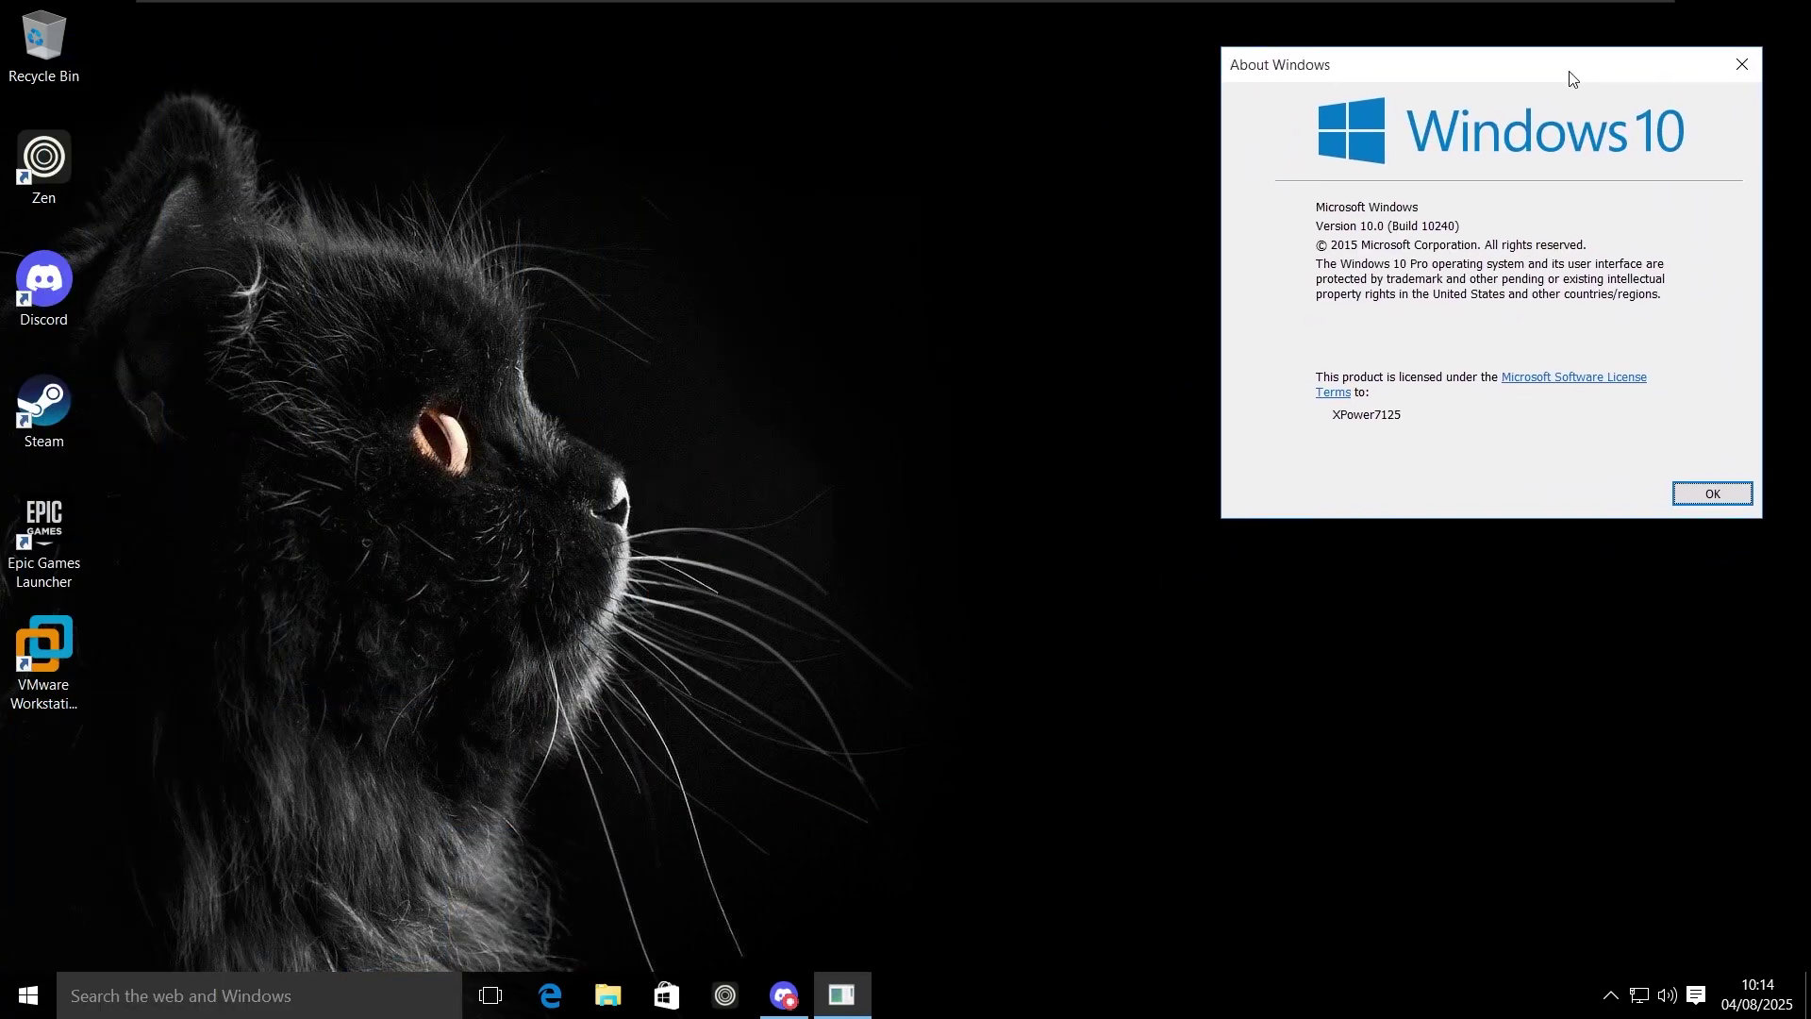
key("super")
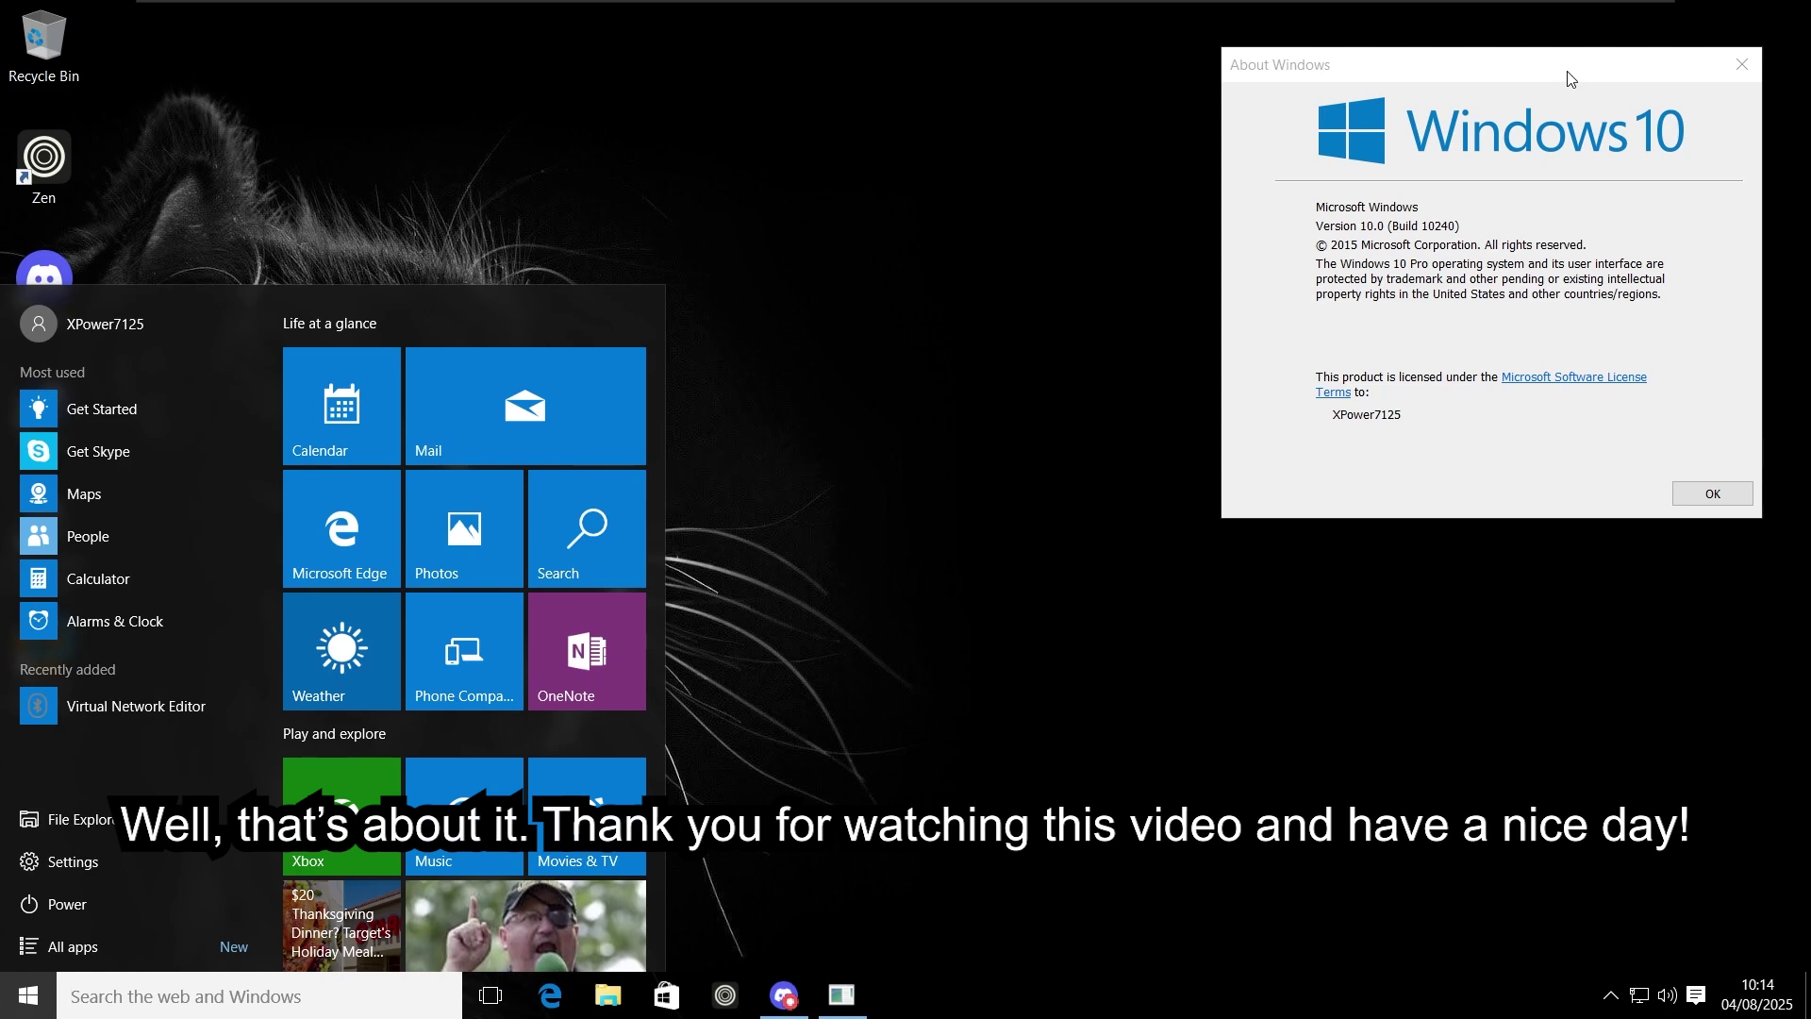